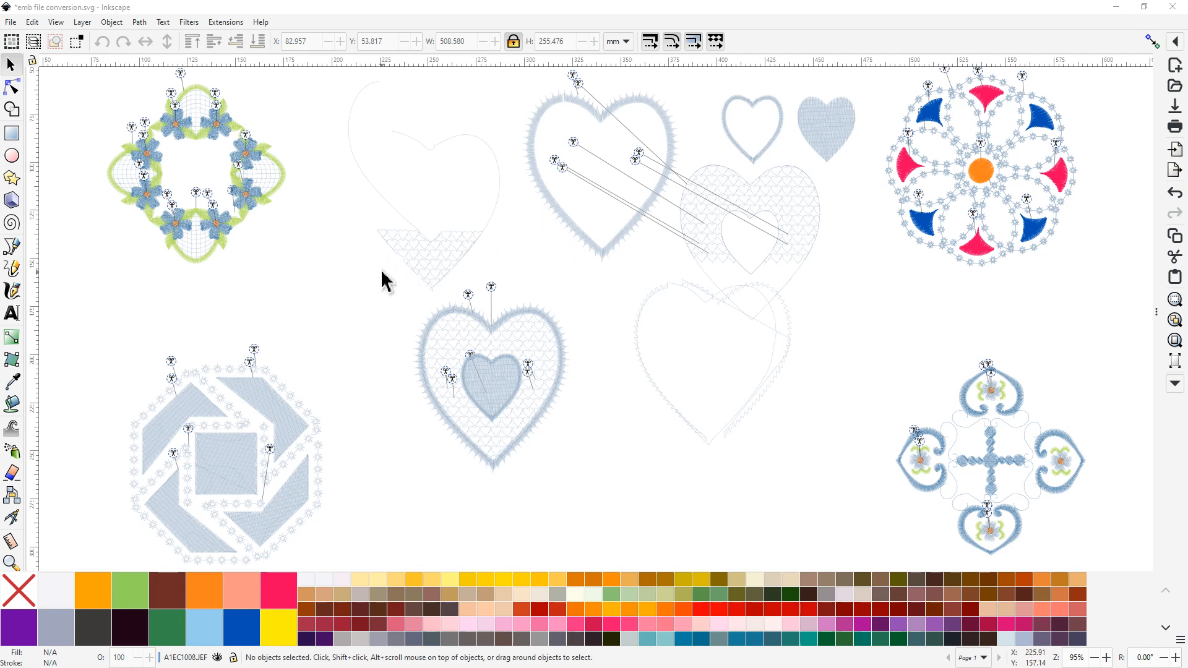
Step: Examine the stitches and trim symbols of the floral wreath and the octagonal design with the central square
left_click_drag(292, 255, 435, 366)
scroll(332, 292, "up", 4)
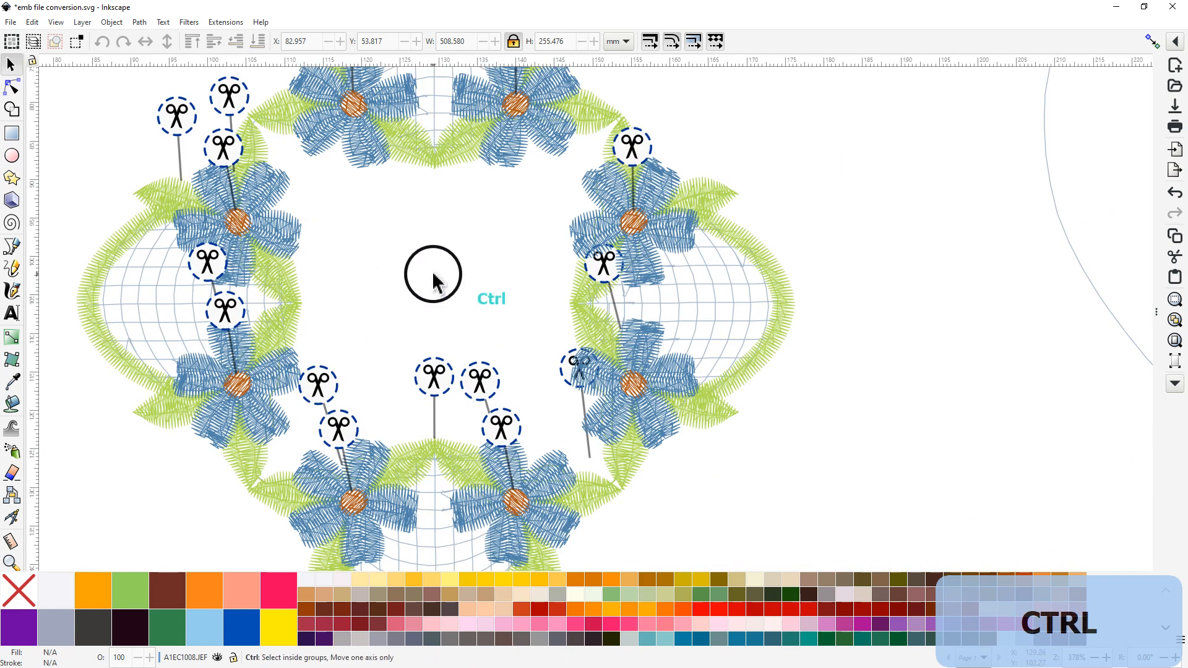
scroll(433, 276, "down", 1)
left_click_drag(433, 275, 418, 315)
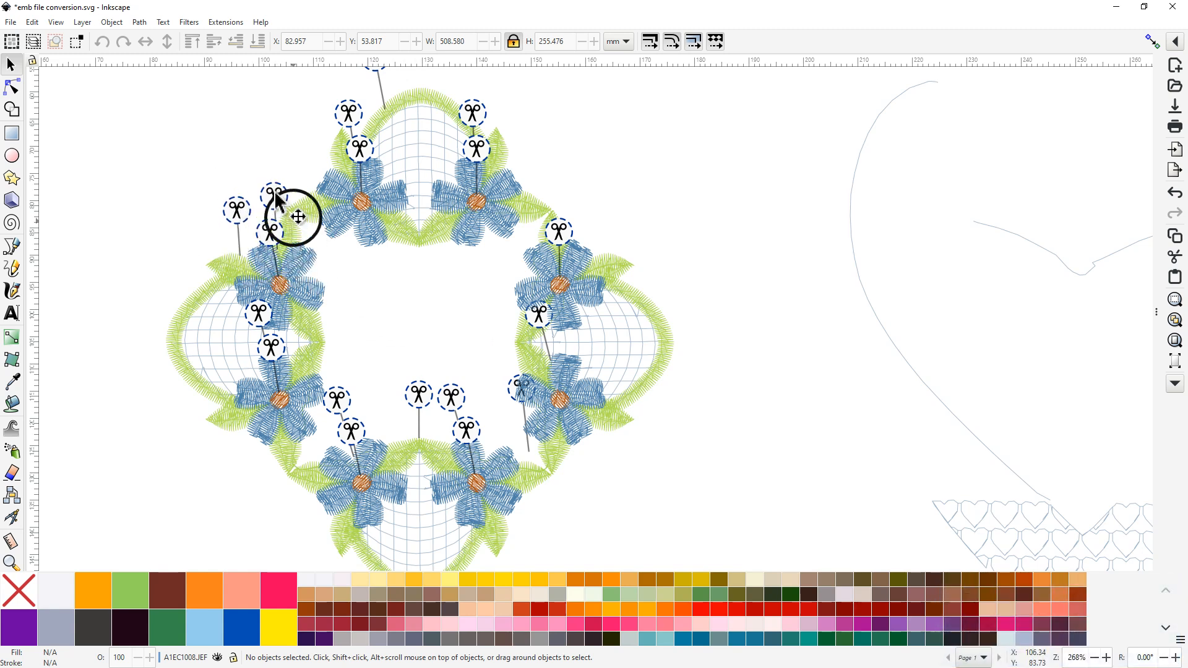
middle_click(431, 337)
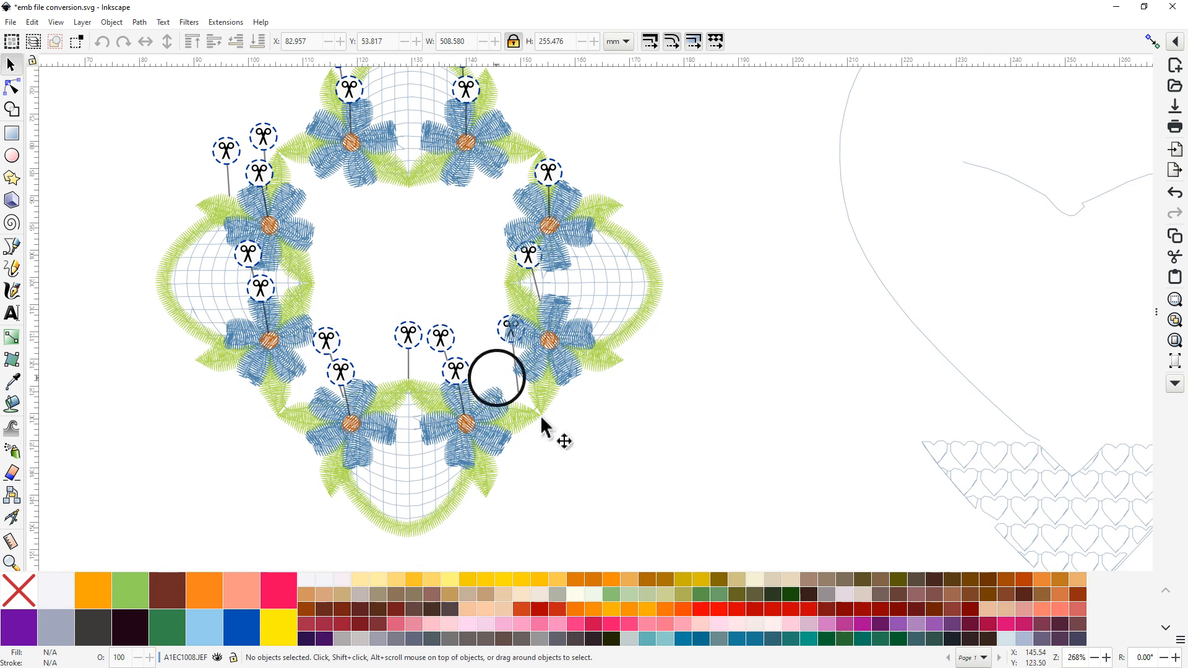
left_click_drag(707, 383, 656, 316)
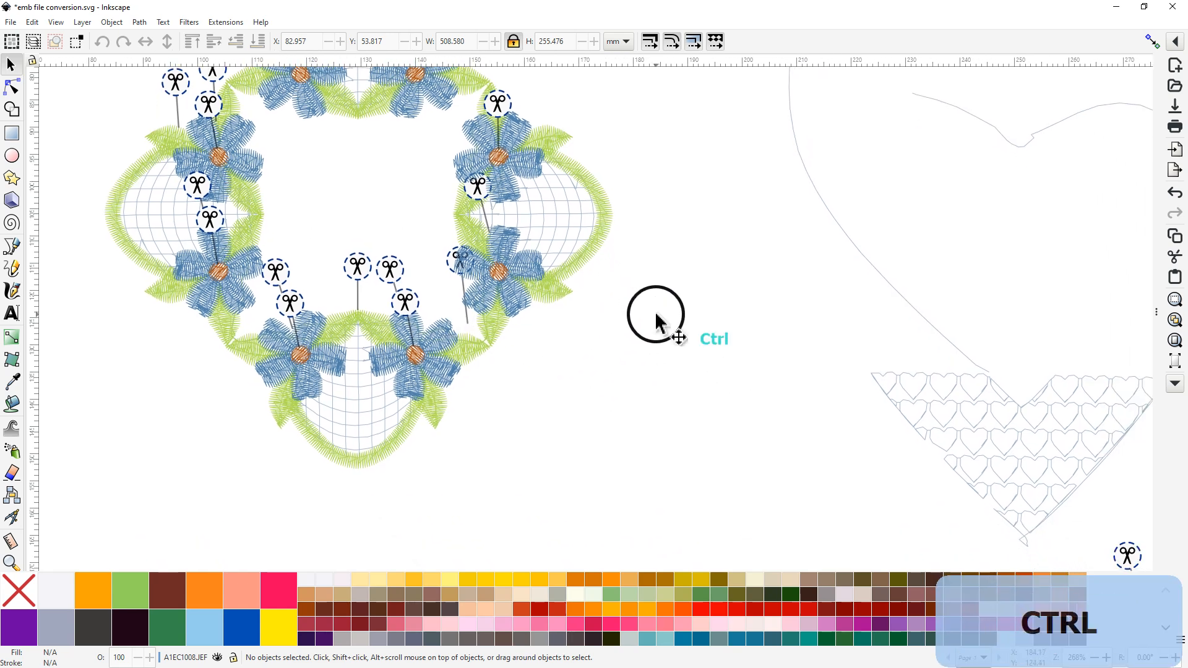
scroll(655, 316, "down", 2)
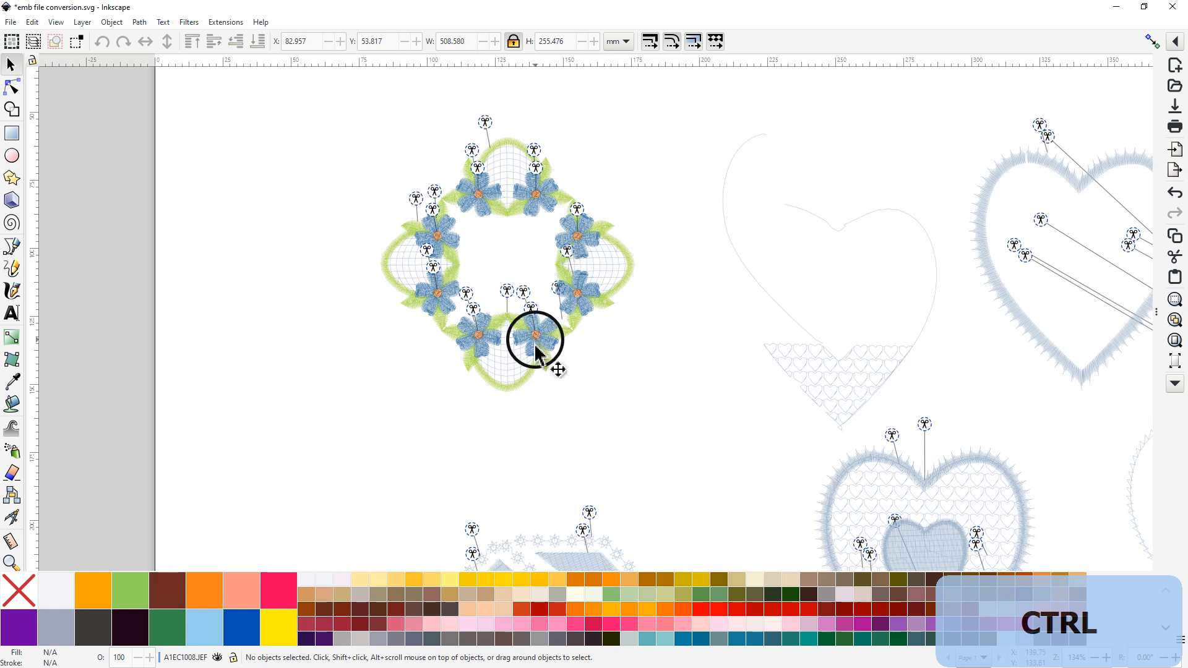
left_click_drag(671, 392, 466, 150)
scroll(440, 265, "up", 2)
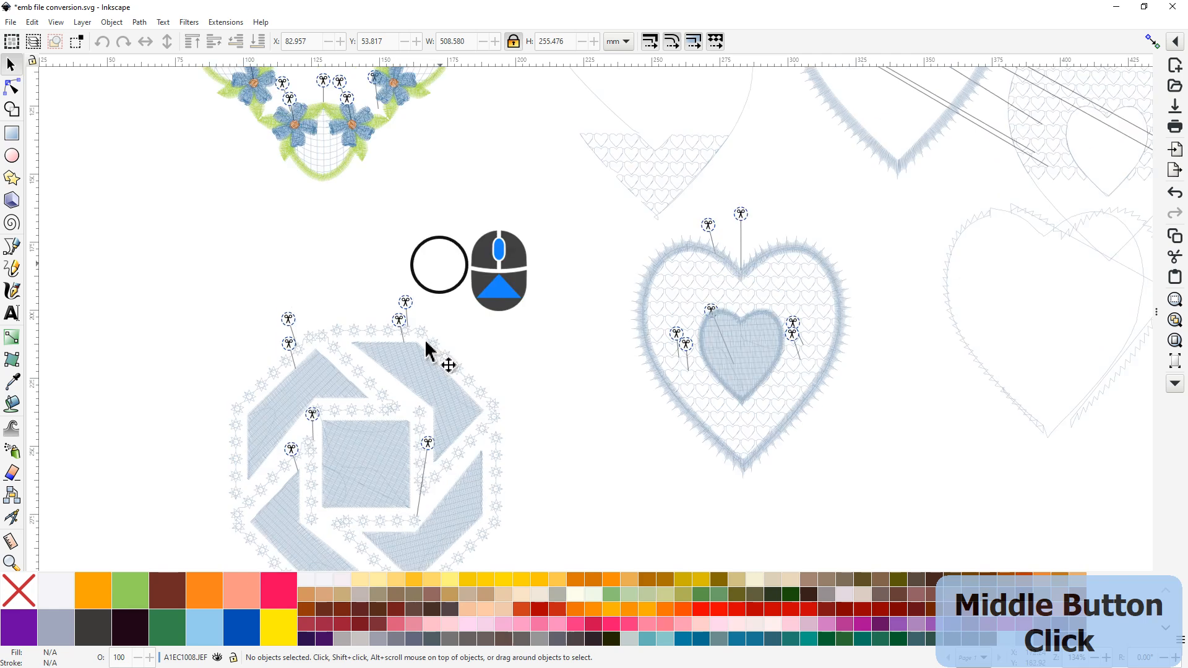
left_click_drag(415, 407, 412, 239)
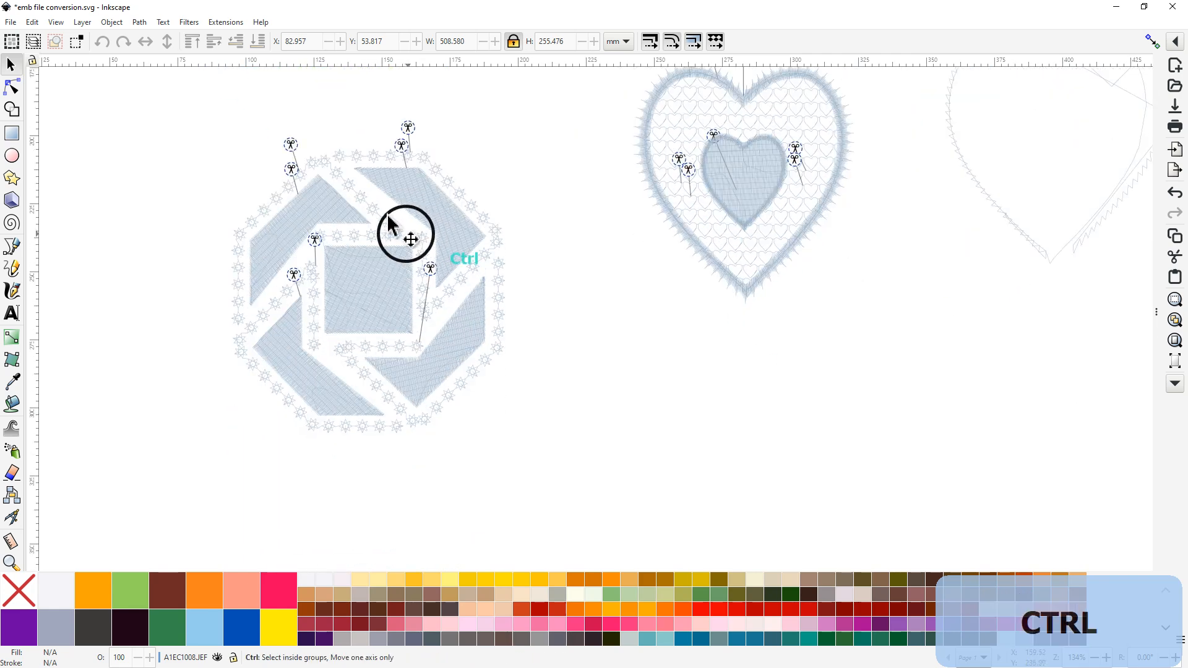
scroll(351, 235, "up", 2, "ctrl")
scroll(354, 239, "down", 1, "ctrl")
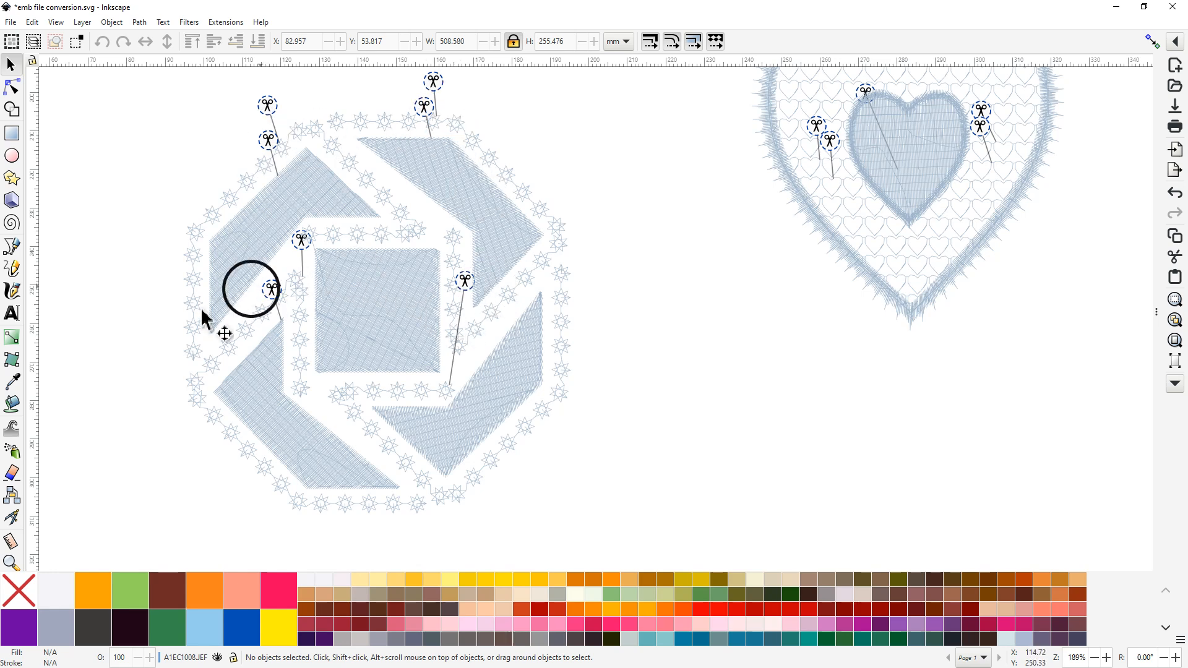
Step: Inspect the heart designs and the round flower design with the orange centre up close
middle_click(729, 299)
left_click_drag(729, 298, 374, 451)
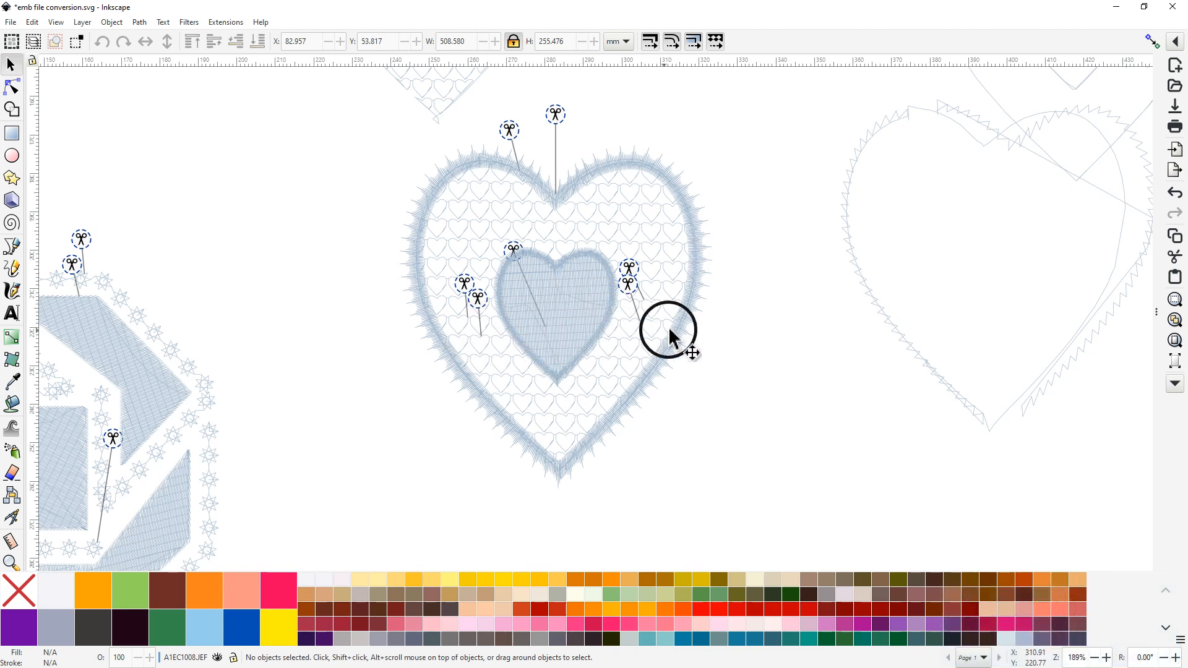
middle_click(735, 345)
left_click_drag(735, 345, 444, 370)
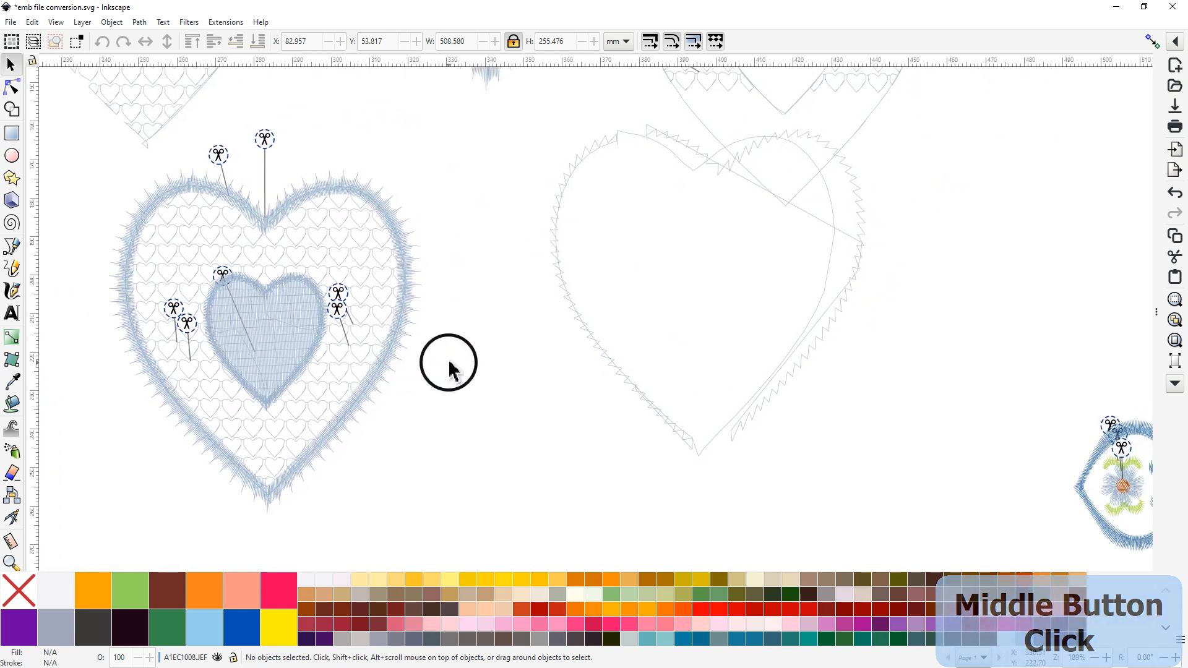
scroll(445, 359, "down", 3, "ctrl")
left_click_drag(643, 307, 483, 349)
scroll(573, 261, "up", 3, "ctrl")
left_click_drag(596, 226, 569, 337)
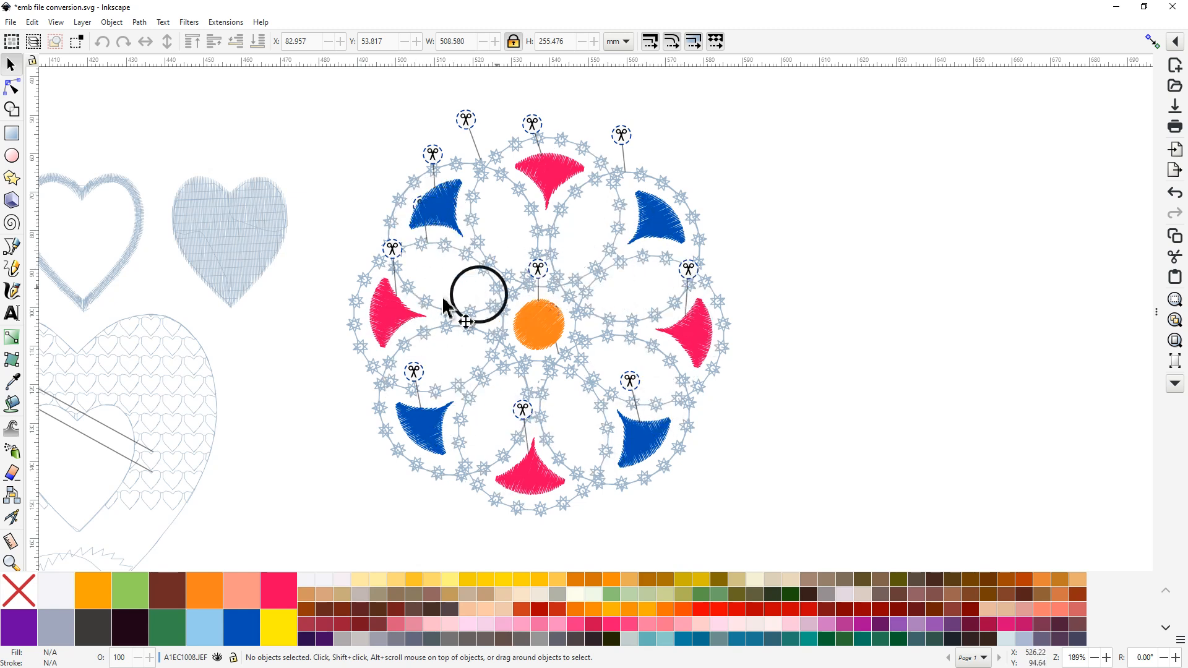
left_click_drag(375, 326, 480, 293)
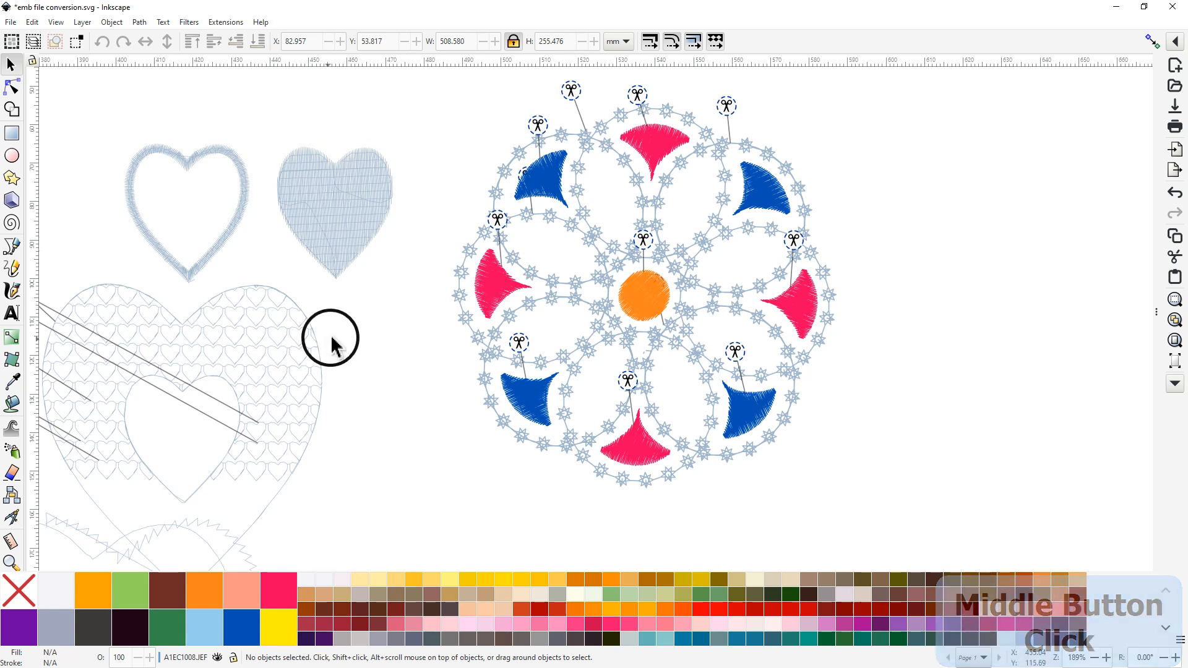
middle_click(674, 244)
left_click_drag(673, 238, 645, 258)
Step: Expand the round flower design's color block in the object list and select its path object5063
left_click(605, 279)
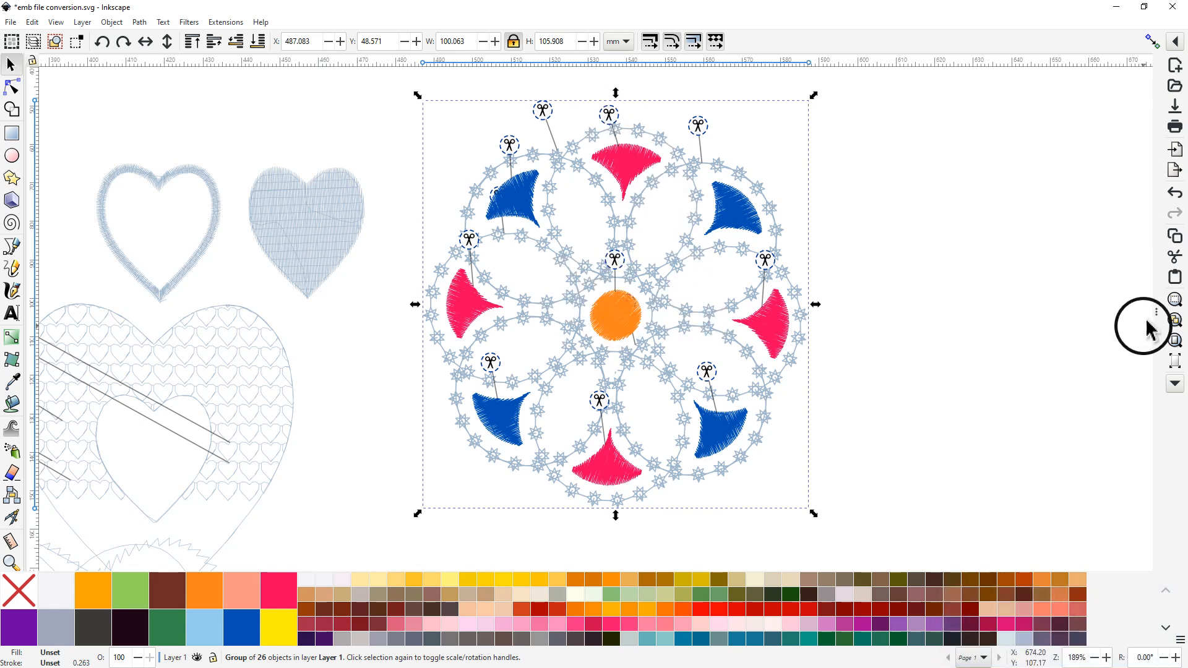
left_click_drag(1155, 310, 631, 352)
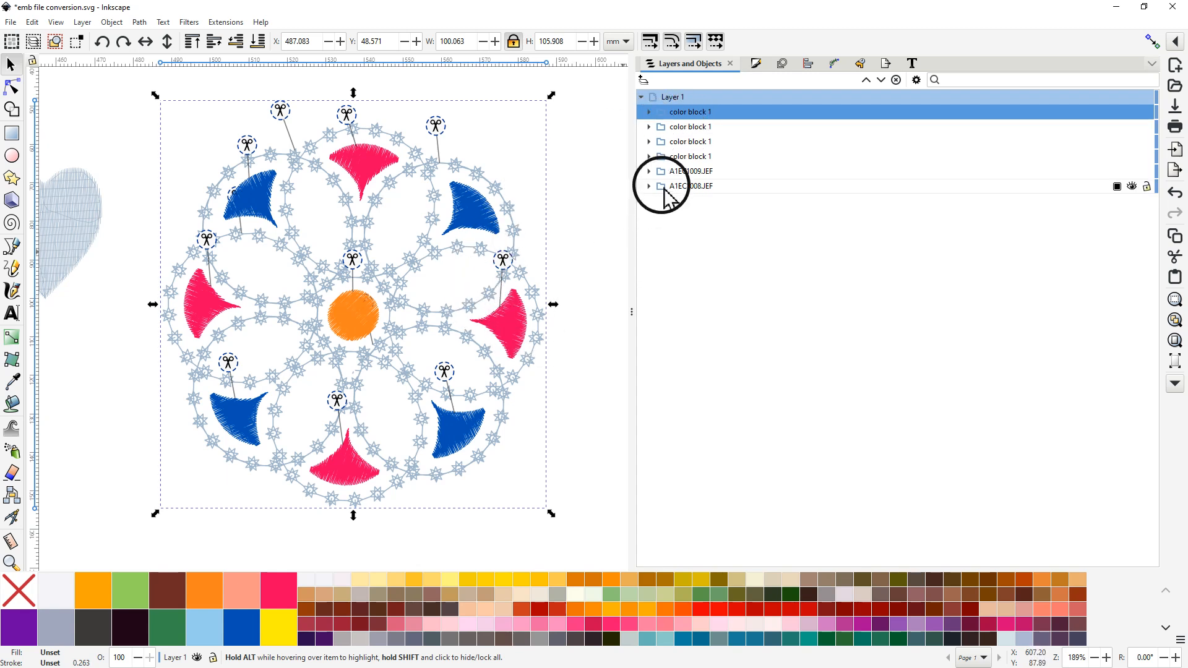
left_click(649, 112)
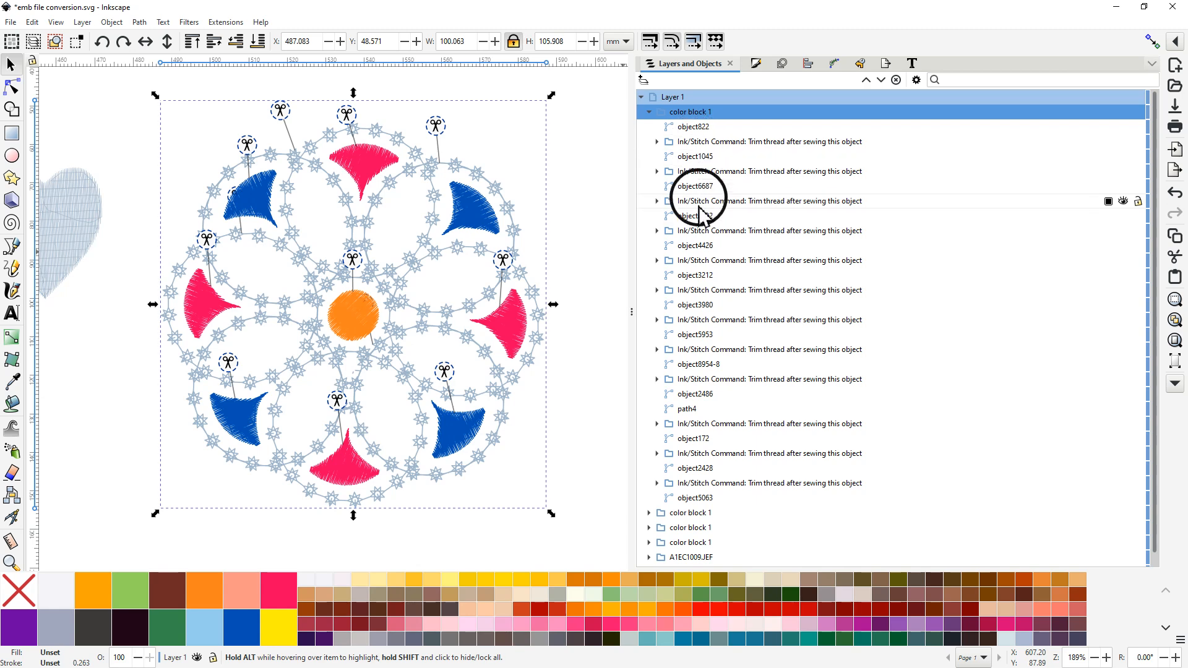
left_click(691, 499)
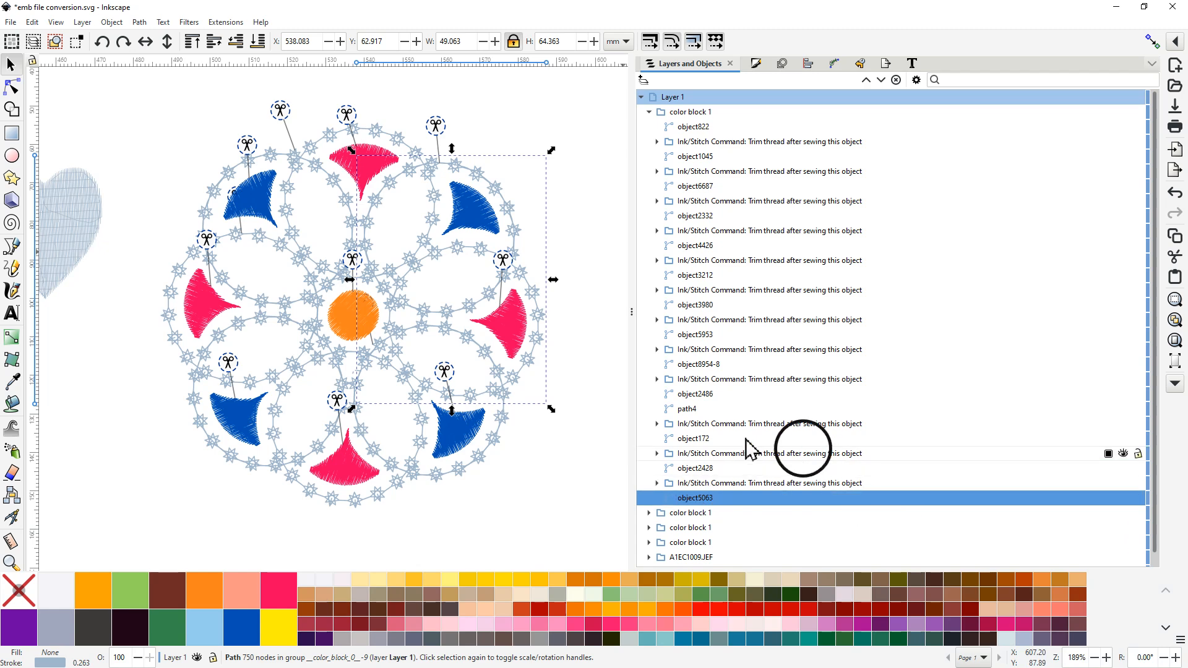
Step: Hide object5063 and show it again to identify which circles of the flower design it covers
middle_click(610, 396)
left_click_drag(610, 396, 546, 343)
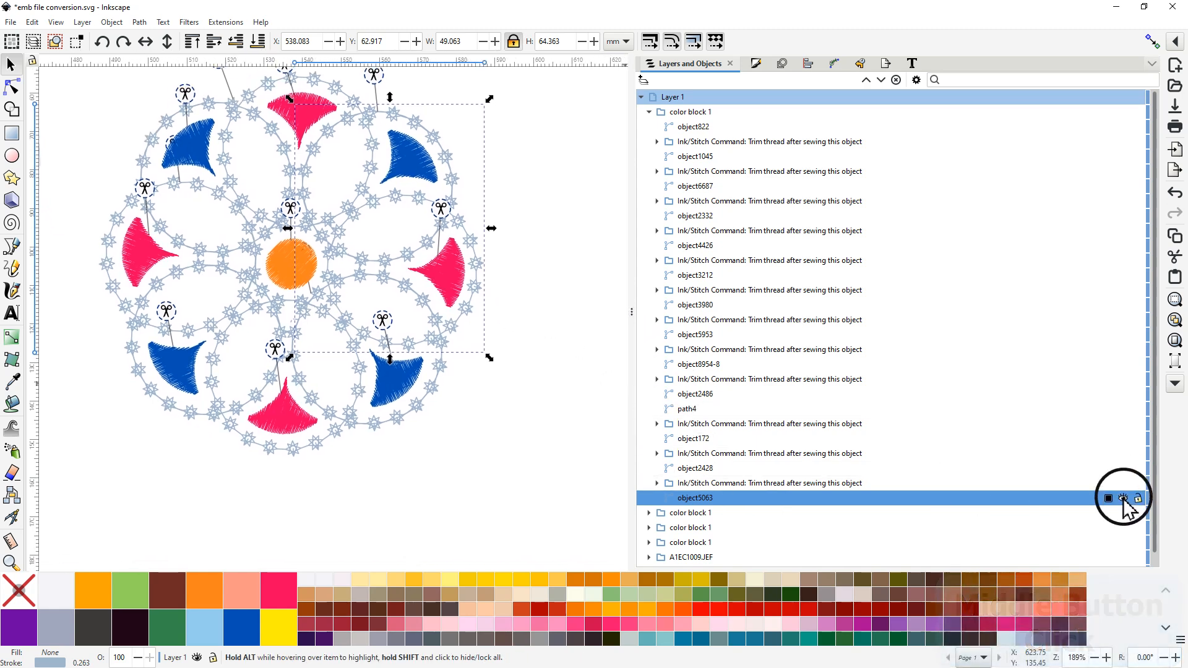
left_click(1123, 499)
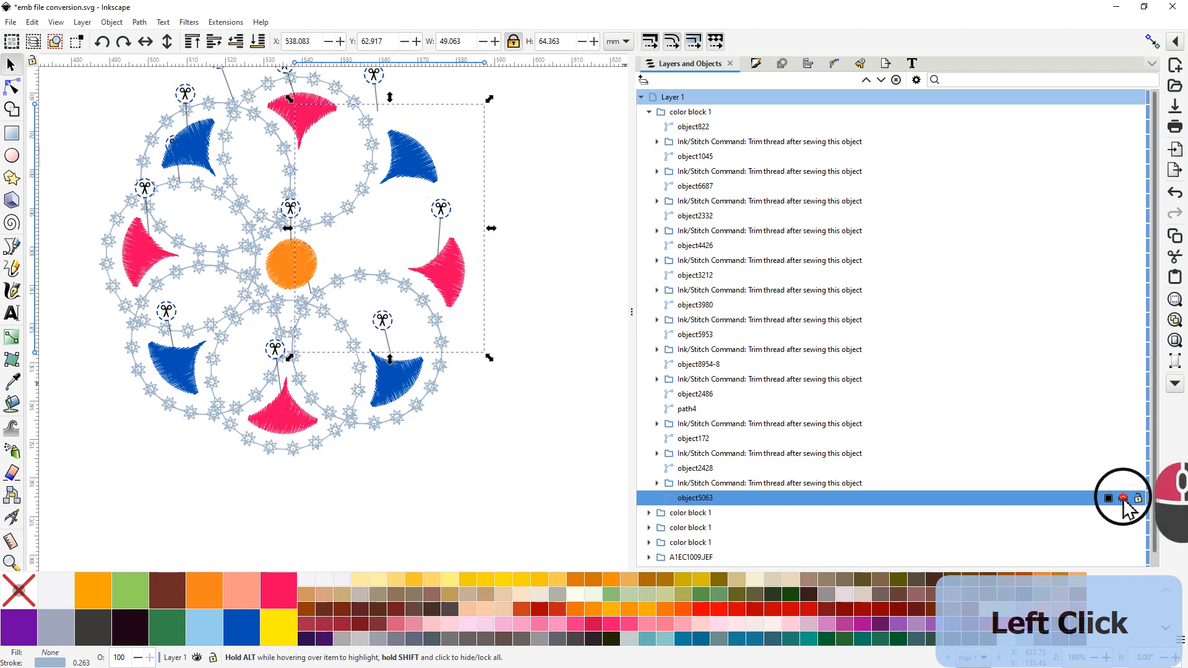
left_click(1123, 499)
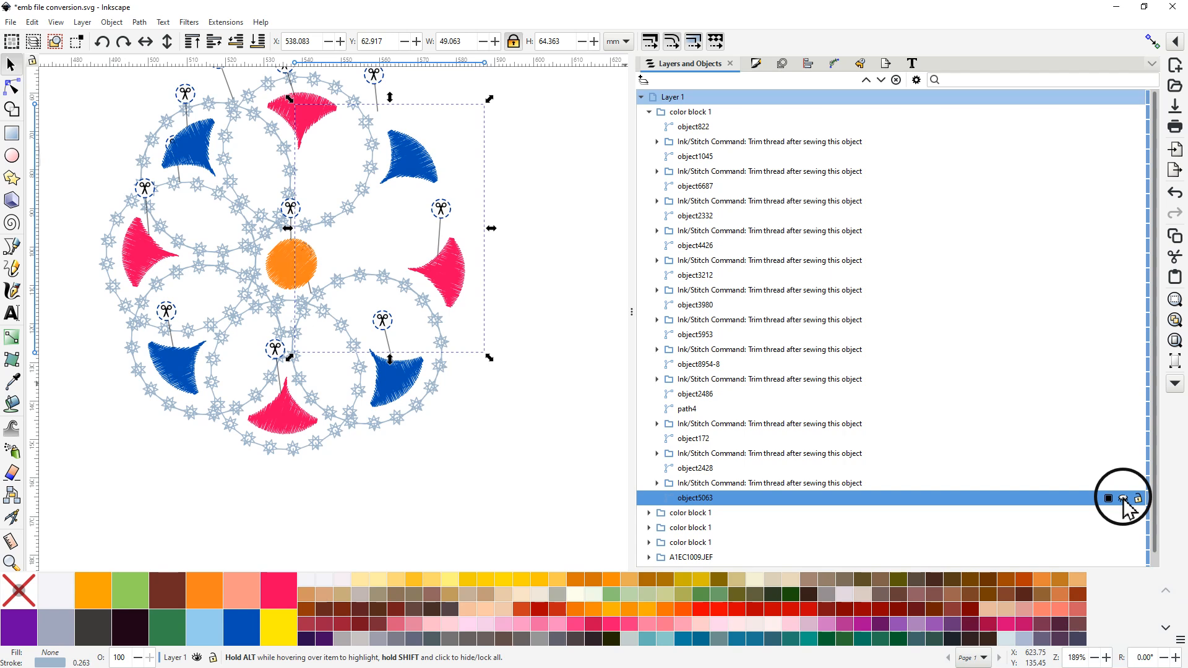
left_click(1123, 499)
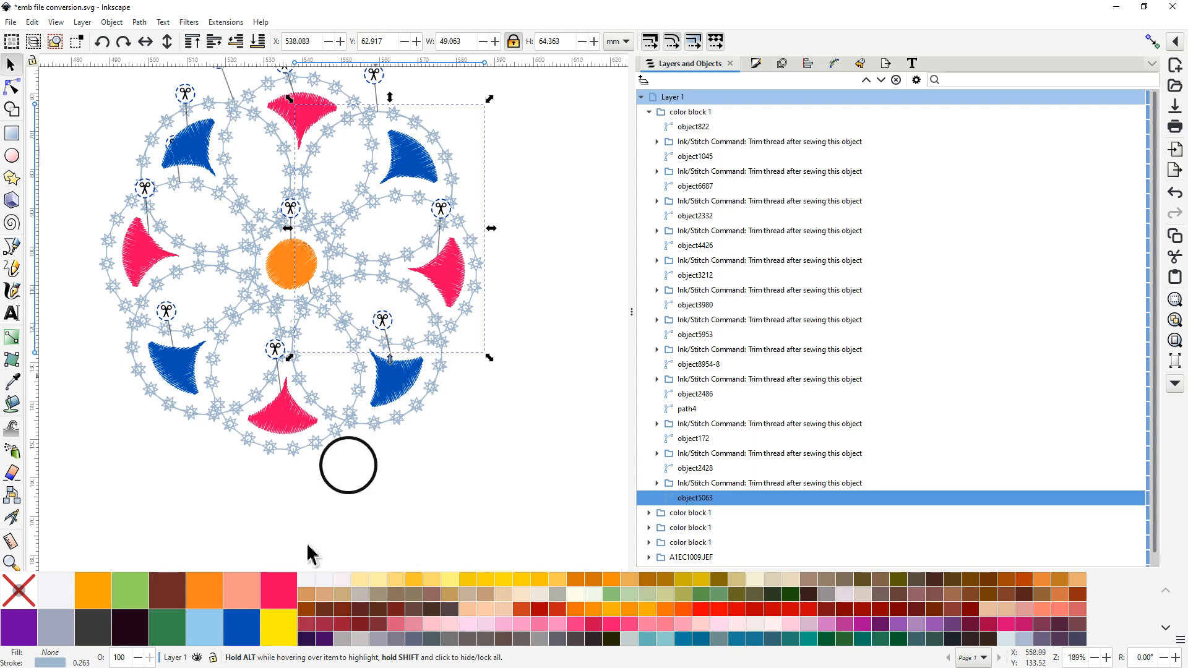
Step: Set the stroke of object5063 to yellow and the stroke of object2428 to True Orange
middle_click(278, 627)
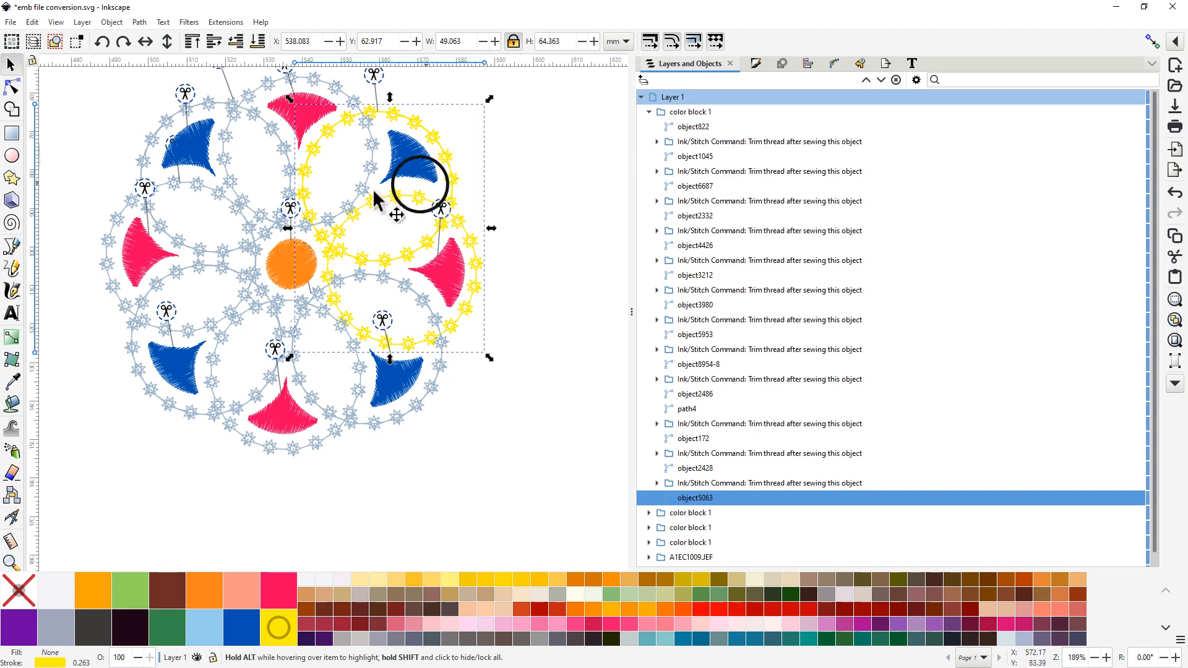
left_click(698, 469)
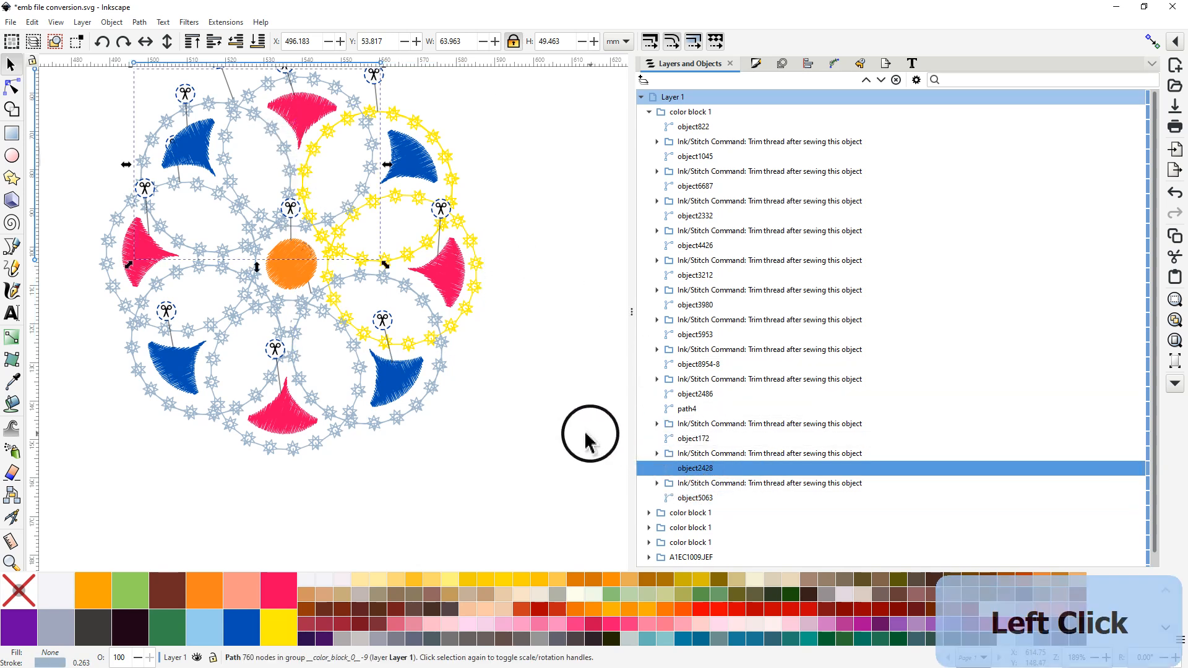
middle_click(203, 595)
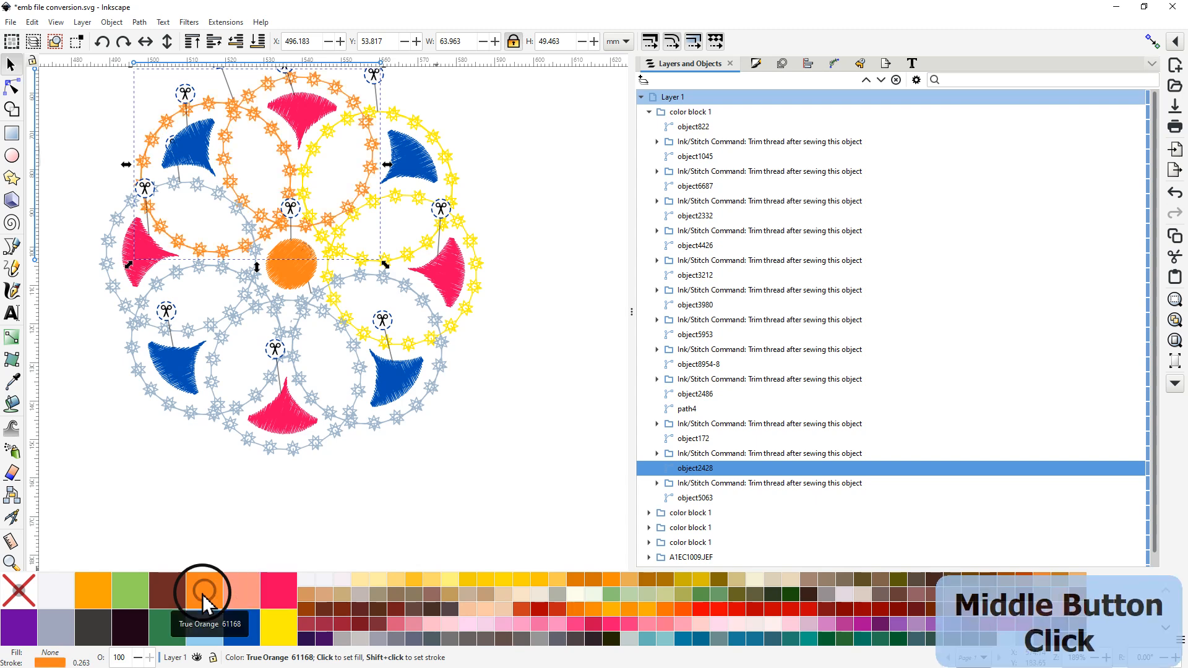
Step: Move the orange double-circle path out of the flower design to empty canvas at about X 596.3, Y 152.2 mm
left_click_drag(533, 338, 547, 375)
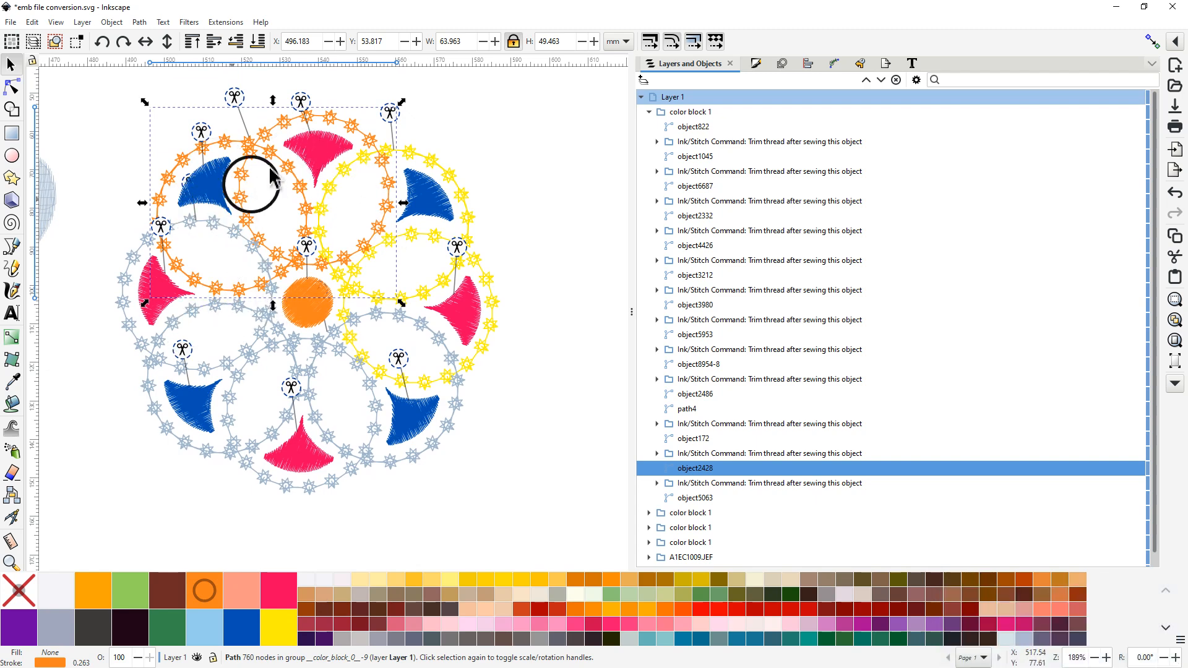
left_click_drag(260, 152, 536, 449)
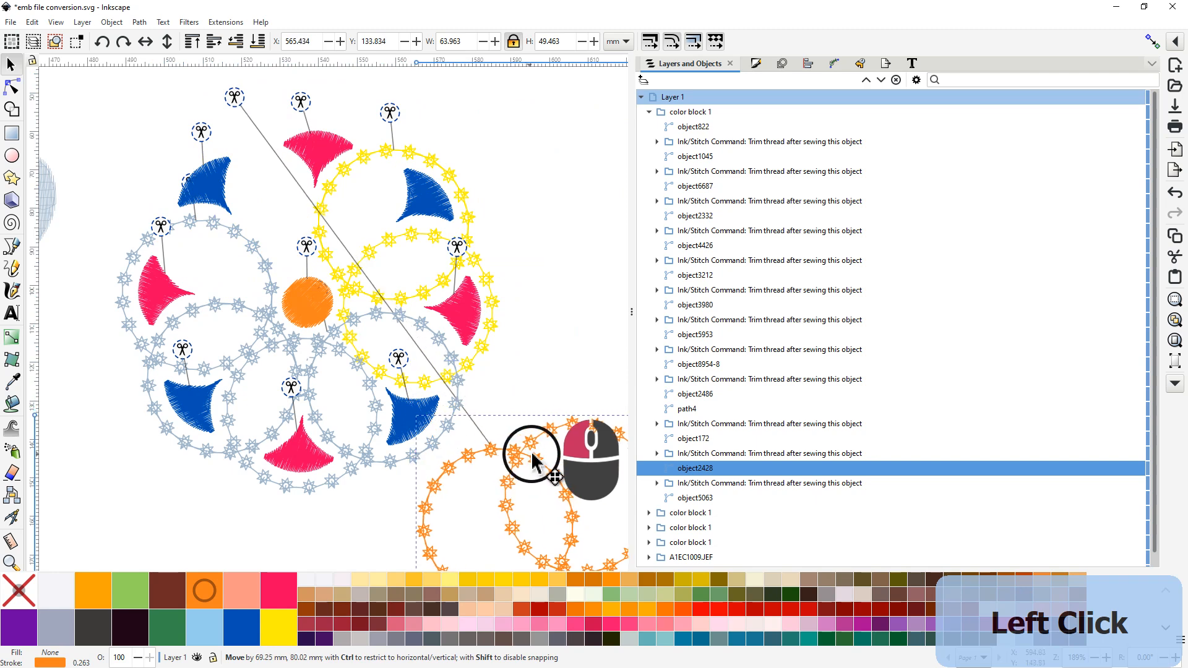
scroll(541, 273, "down", 6)
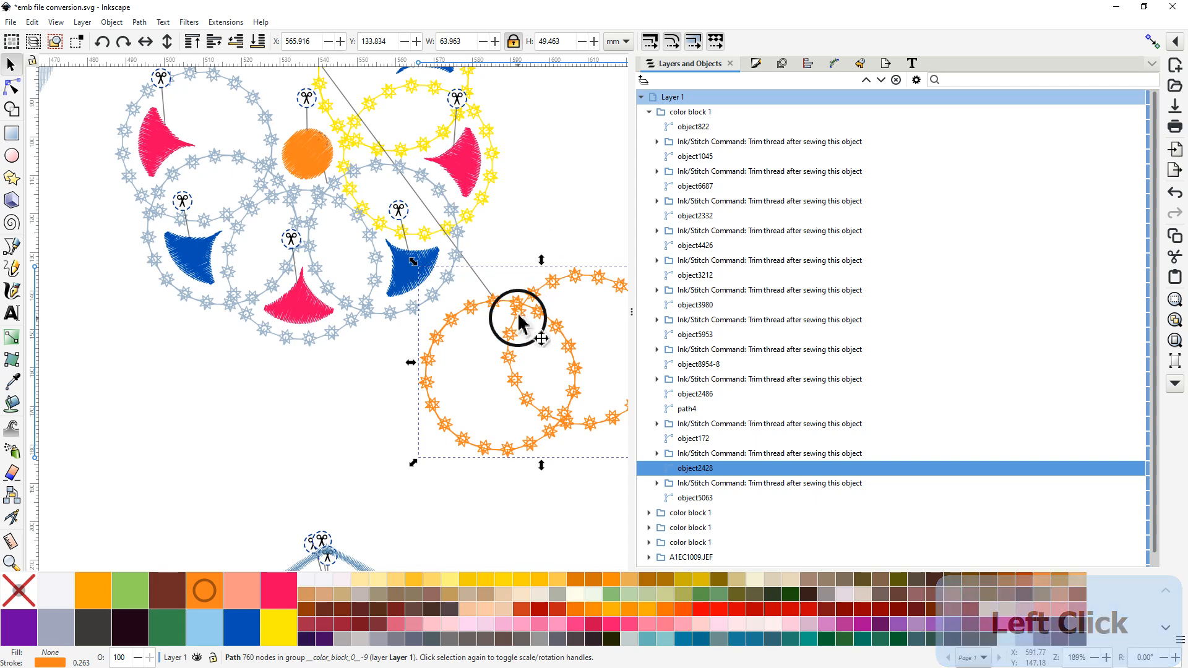
left_click_drag(523, 308, 508, 353)
right_click(508, 354)
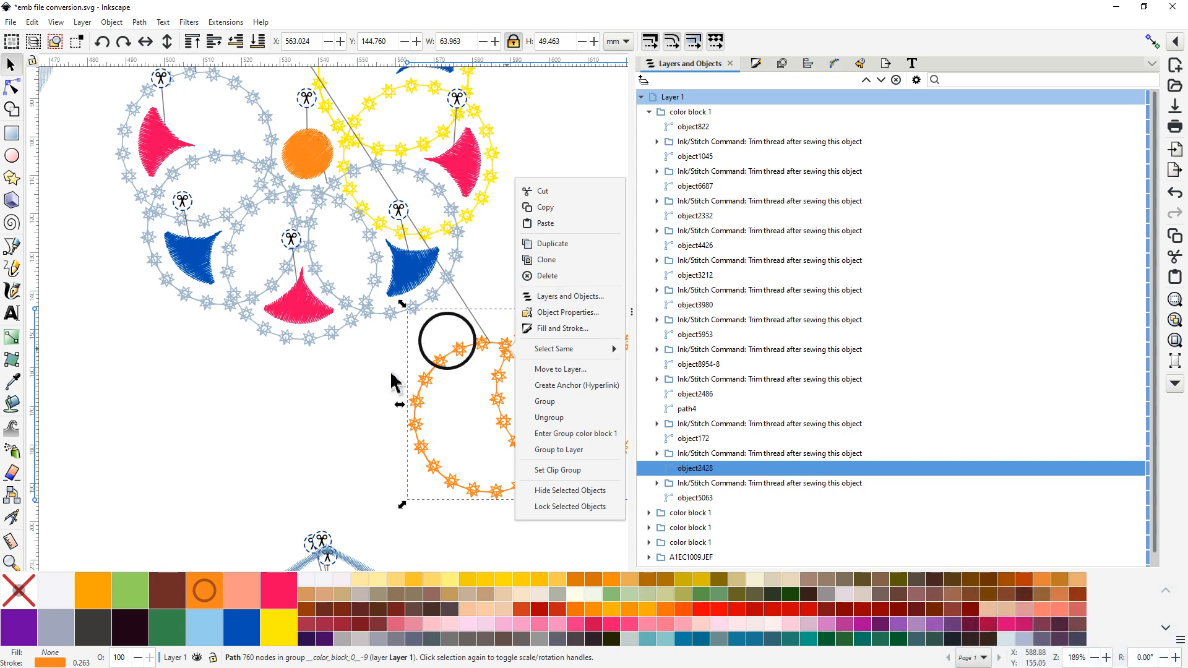
left_click(312, 416)
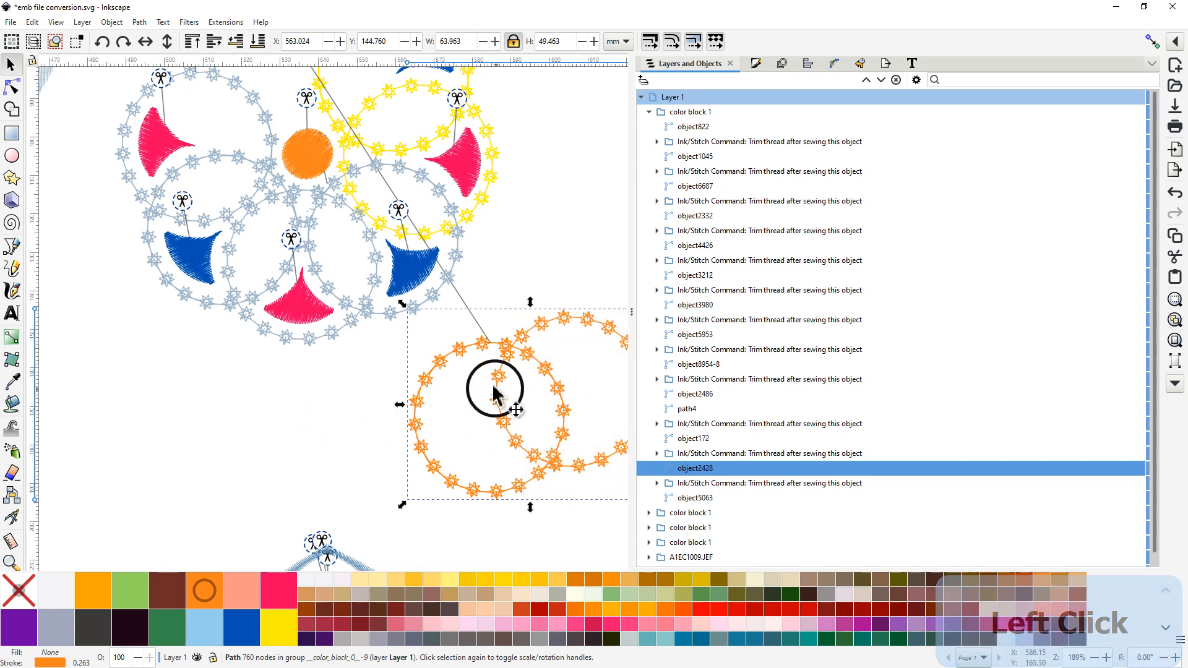
middle_click(463, 385)
left_click_drag(463, 385, 286, 278)
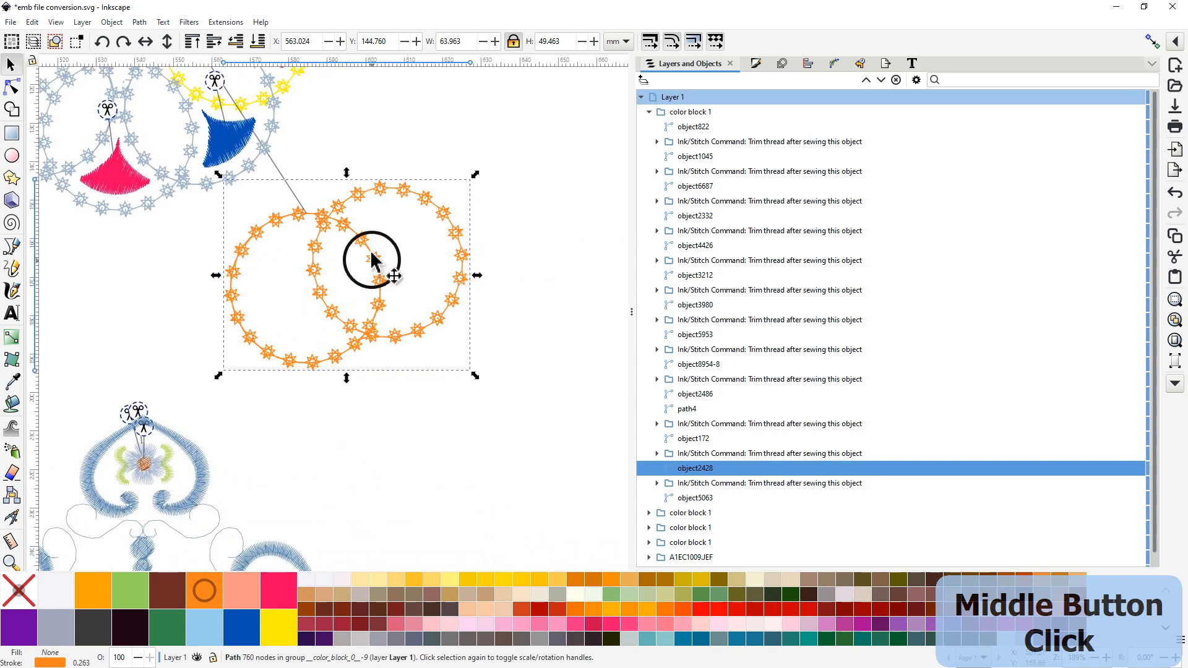
left_click_drag(373, 259, 504, 286)
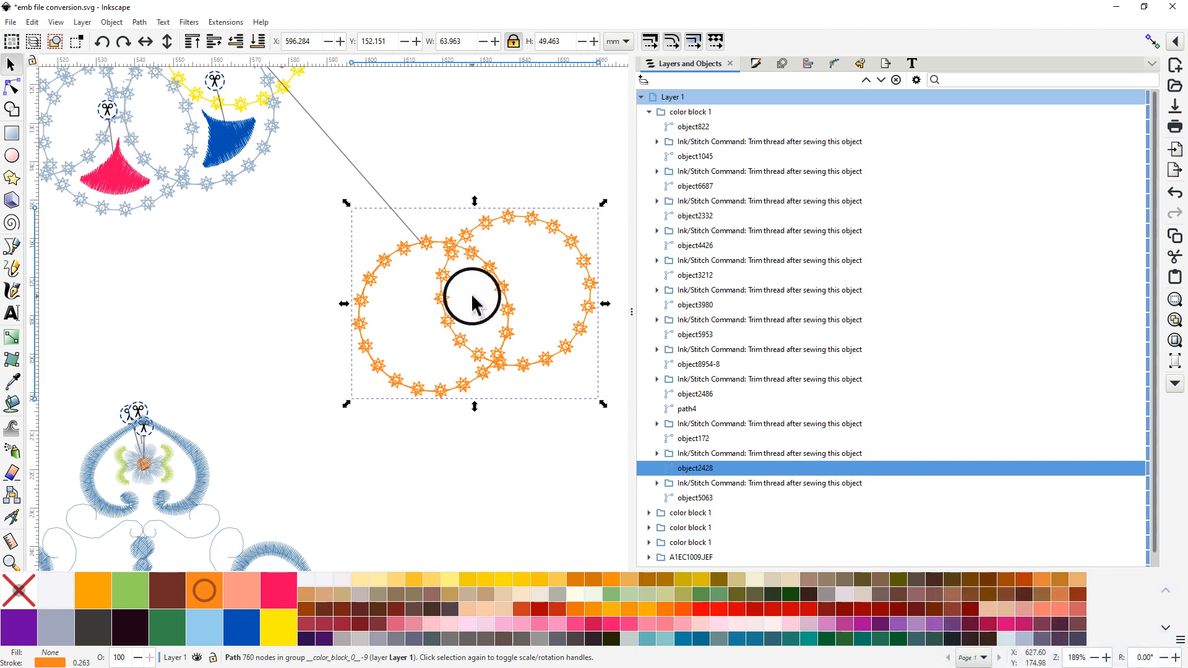
Step: Run the Ink/Stitch simulator on the orange double-circle path to examine its stitch order, and close the simulation
scroll(473, 304, "up", 3, "ctrl")
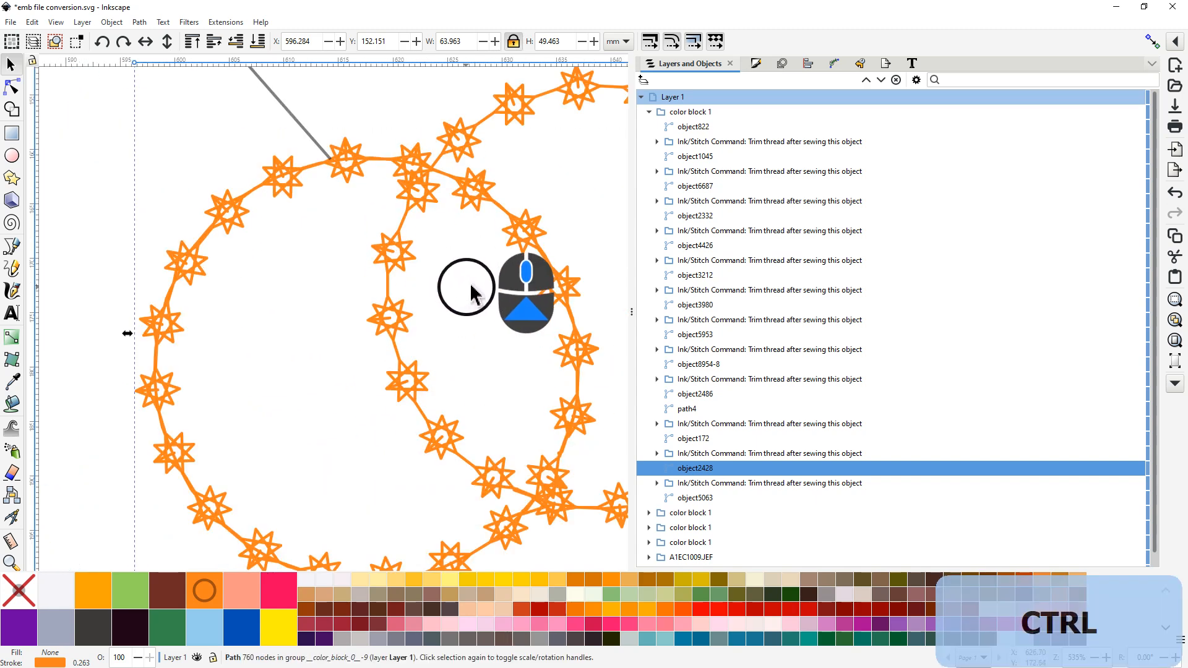
middle_click(473, 296)
scroll(418, 273, "down", 3, "ctrl")
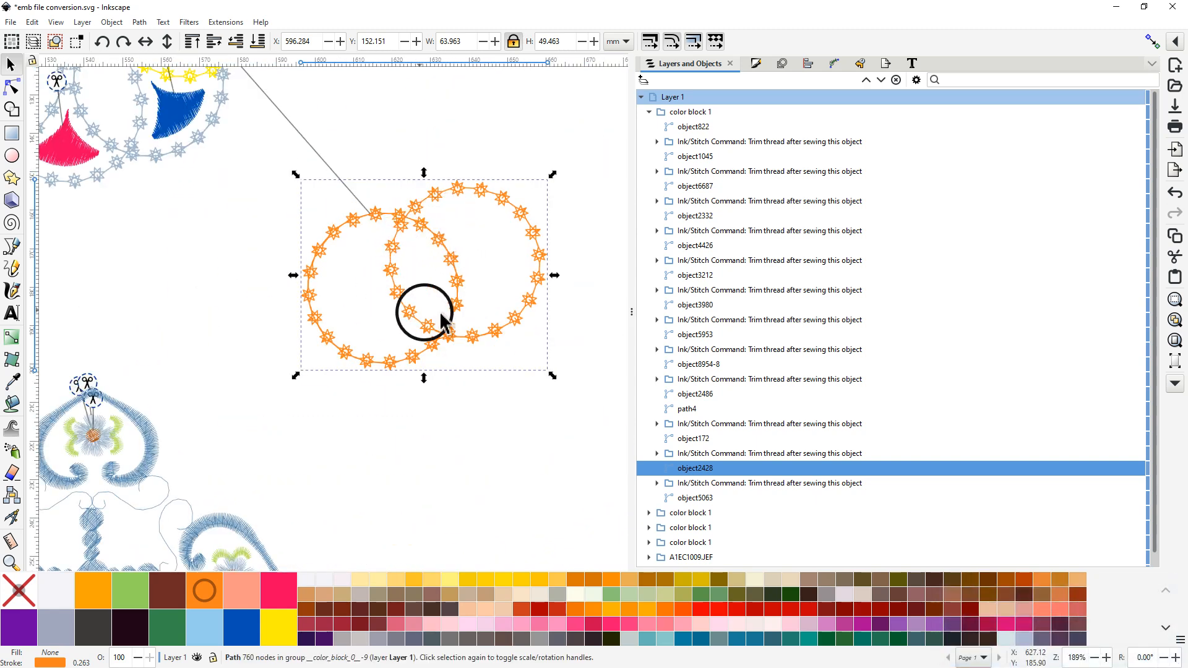
left_click(224, 23)
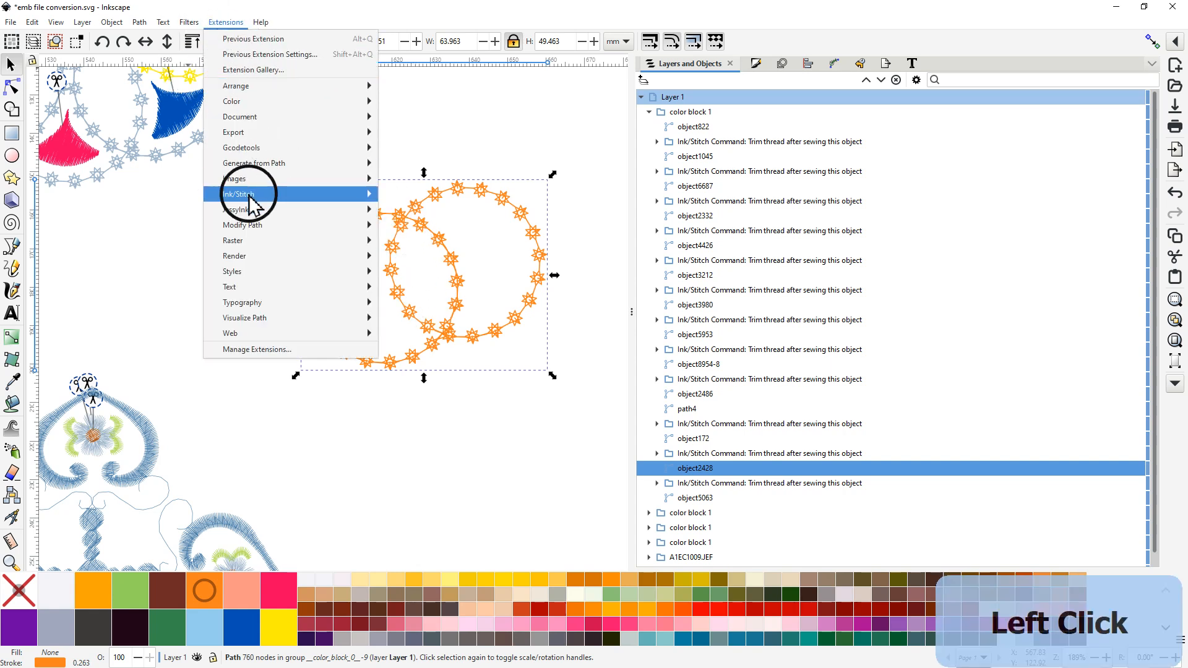
mouse_move(316, 198)
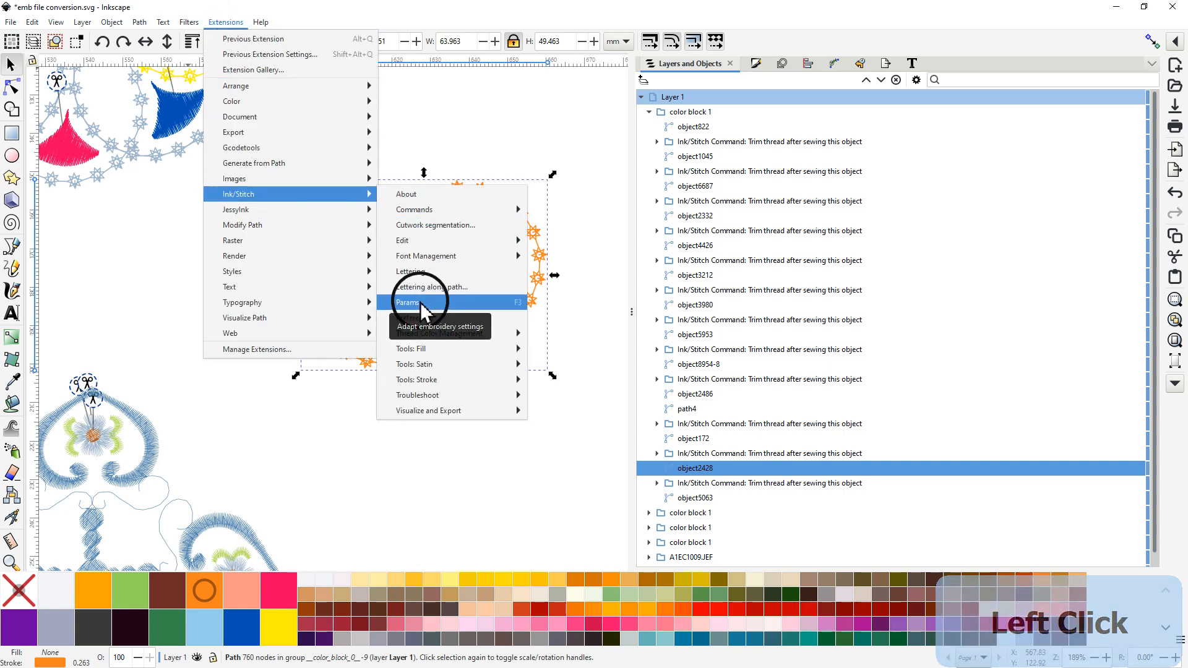
left_click(425, 364)
mouse_move(489, 408)
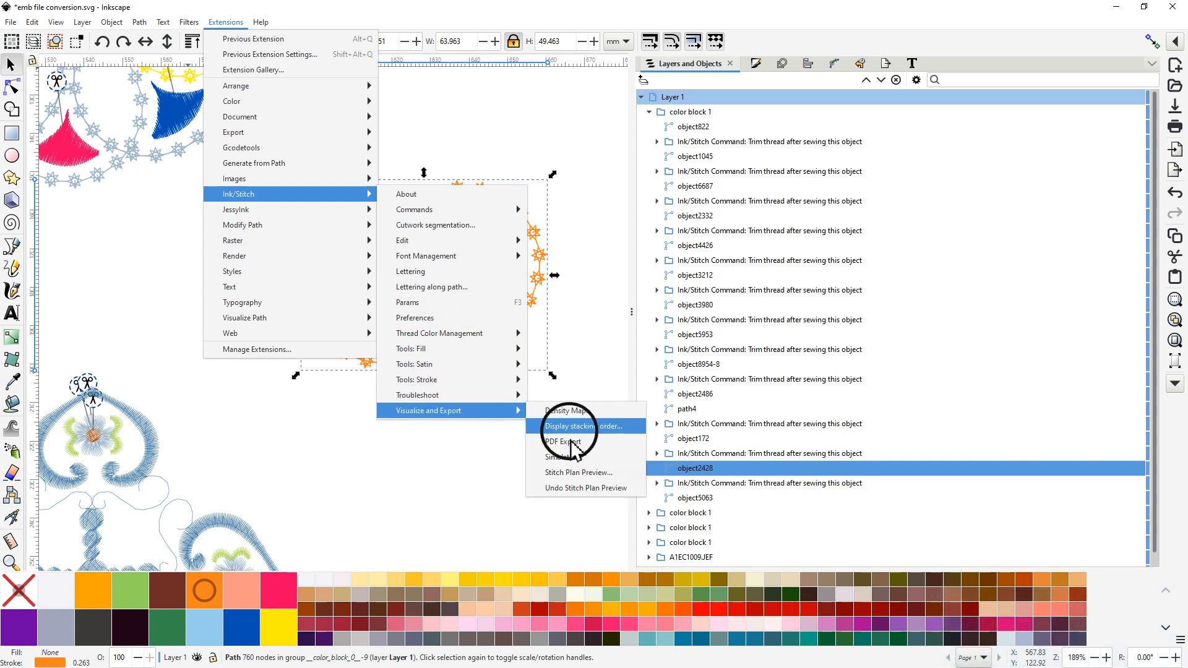
left_click(560, 457)
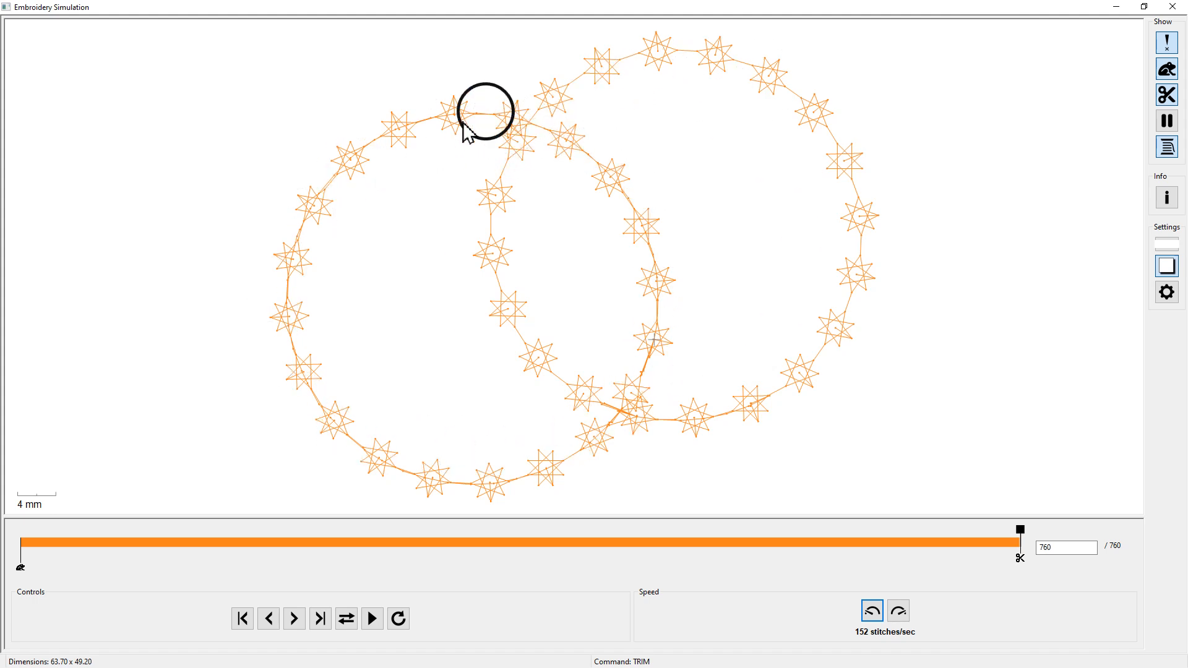
left_click(1172, 8)
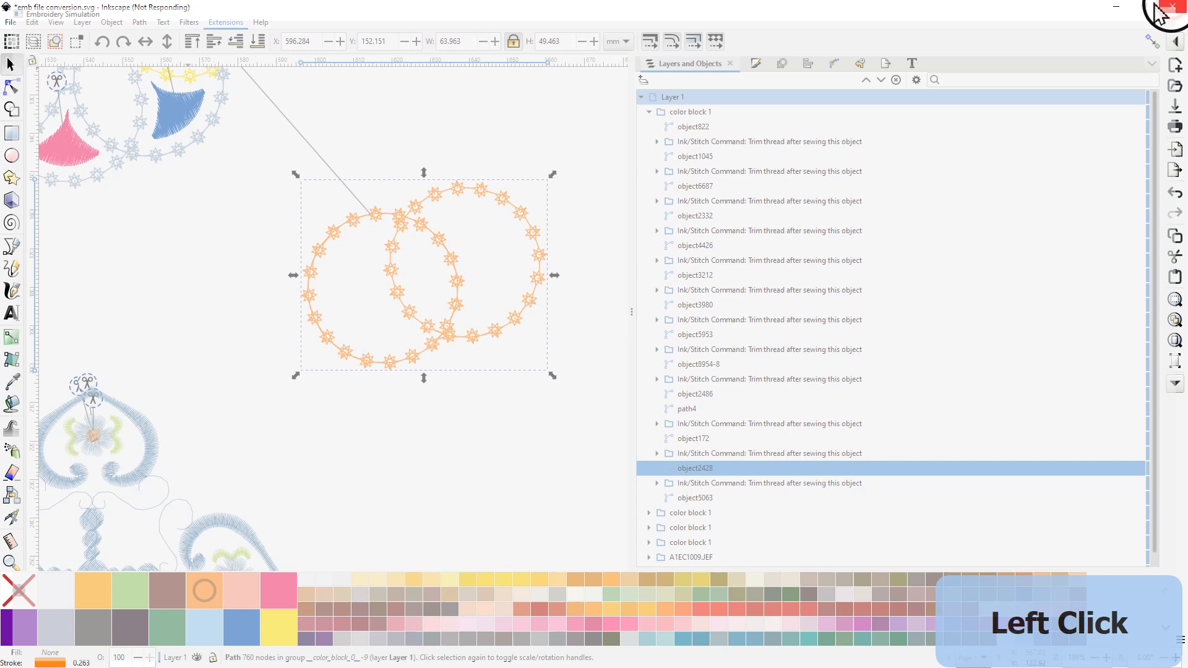
left_click(481, 350)
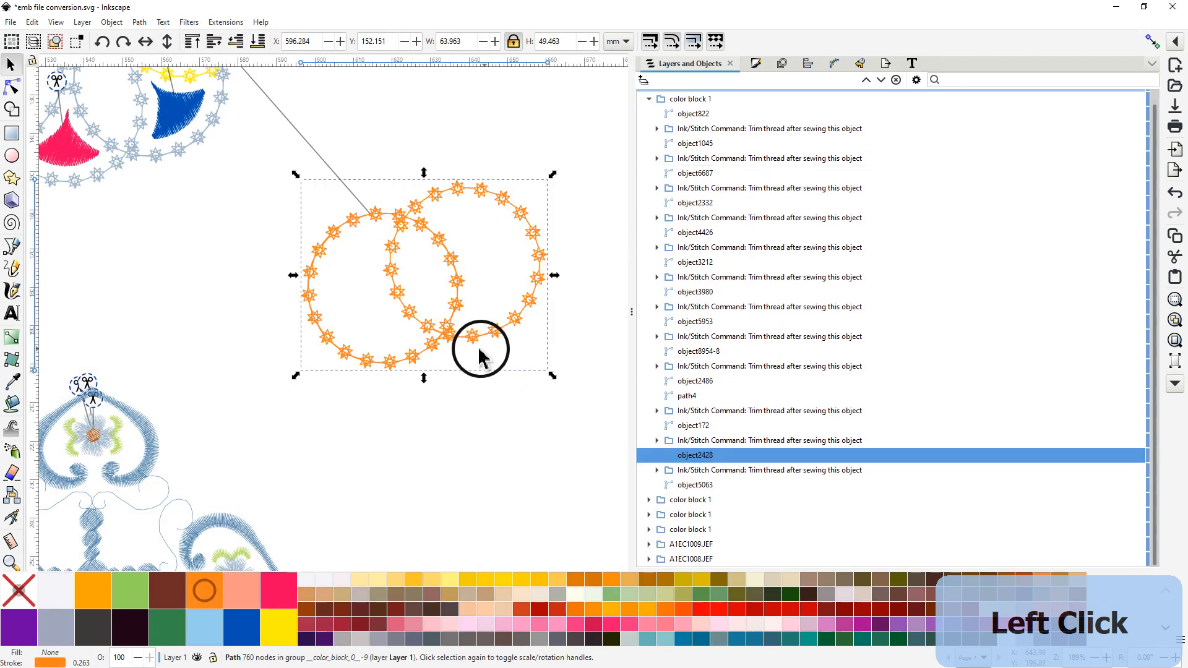
Step: Thin the stroke of the orange double-circle path to 0.0533 so the crossing lines can be distinguished
left_click_drag(508, 360, 437, 379)
scroll(385, 384, "up", 4)
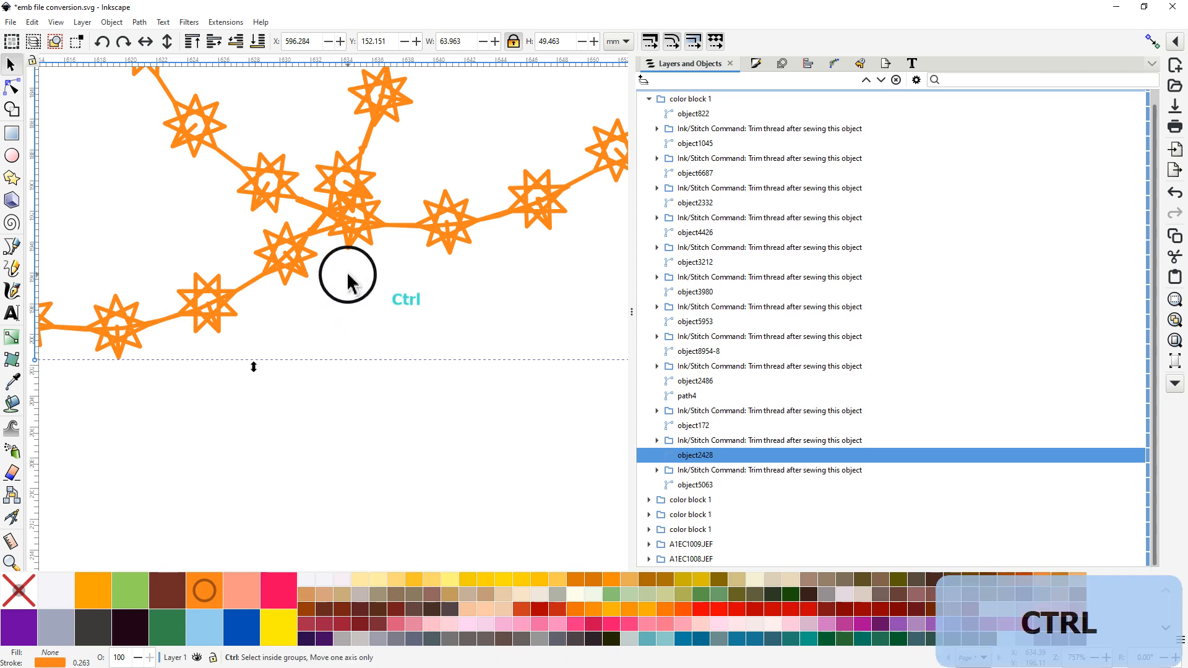
scroll(346, 282, "up", 1)
scroll(350, 281, "up", 1)
left_click_drag(350, 282, 356, 364)
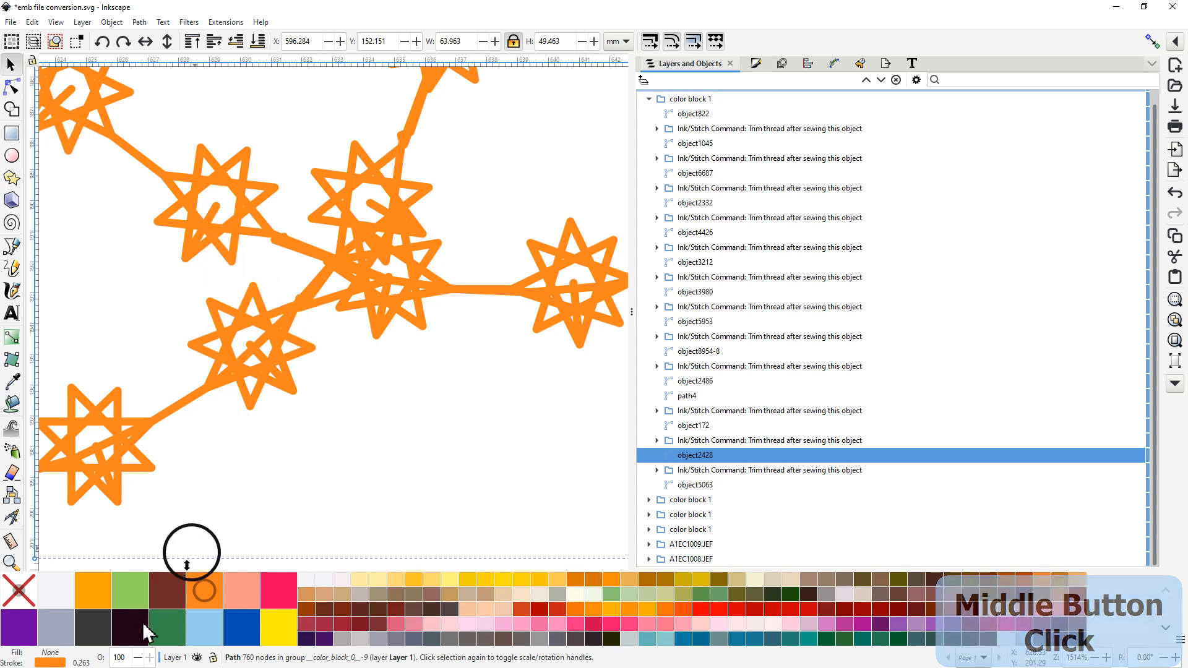
scroll(82, 663, "down", 3)
scroll(81, 662, "down", 1)
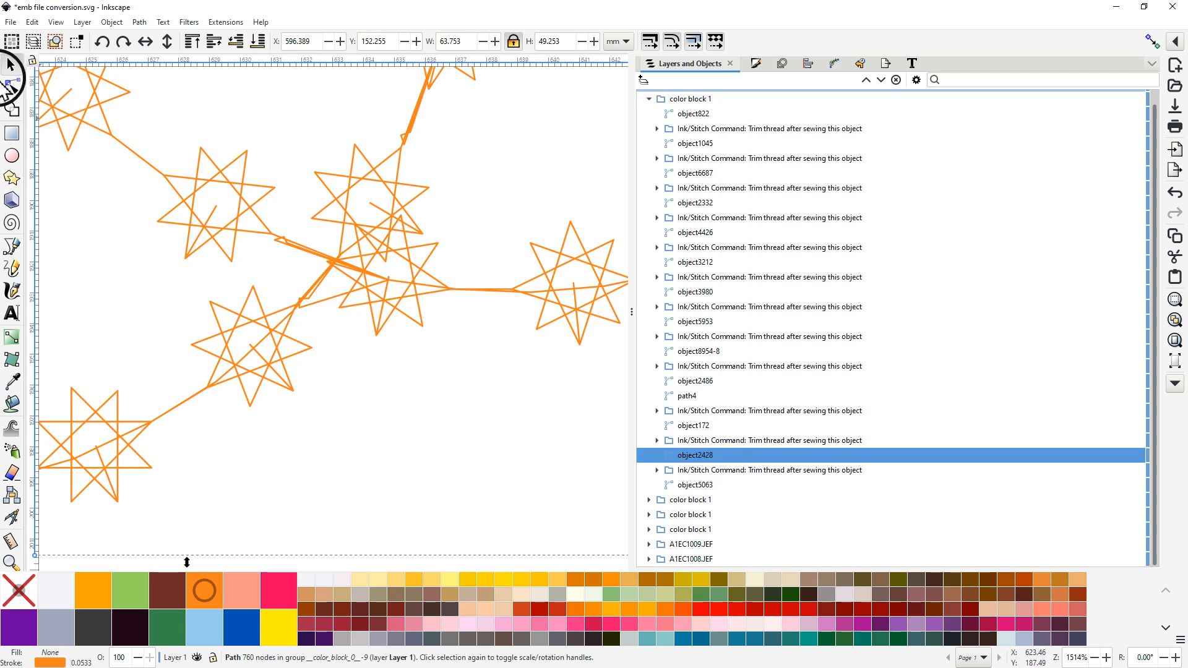
Step: Show the nodes of the double-circle path and examine how its lines connect where the two circles cross
left_click(12, 87)
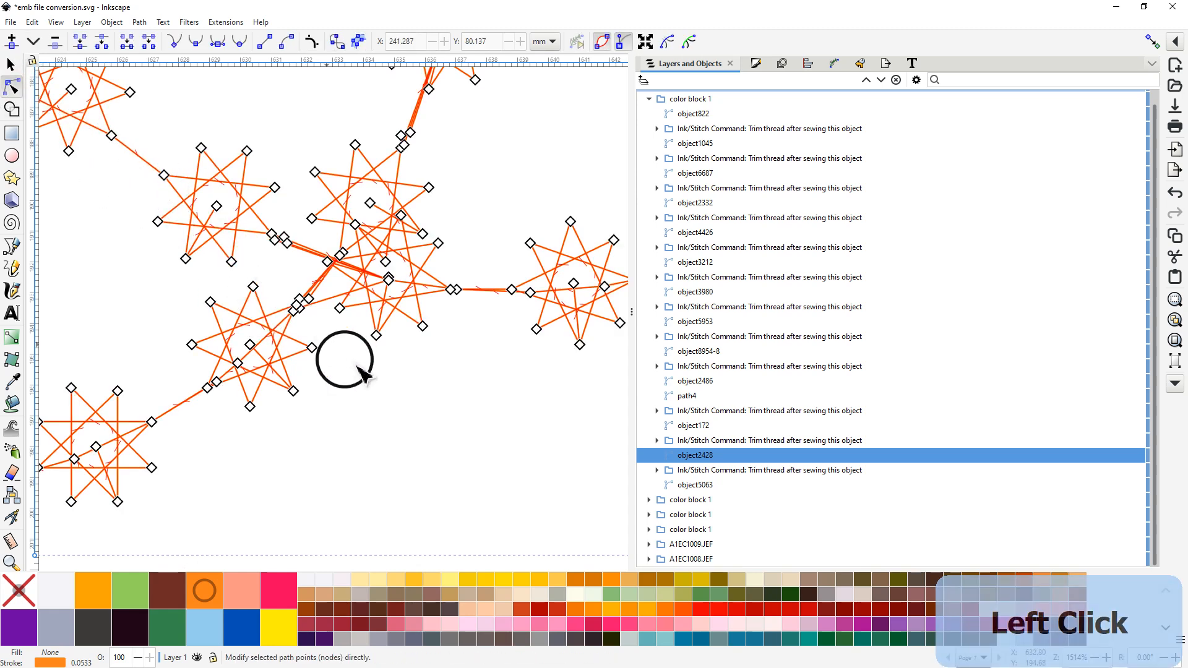
scroll(396, 396, "down", 2)
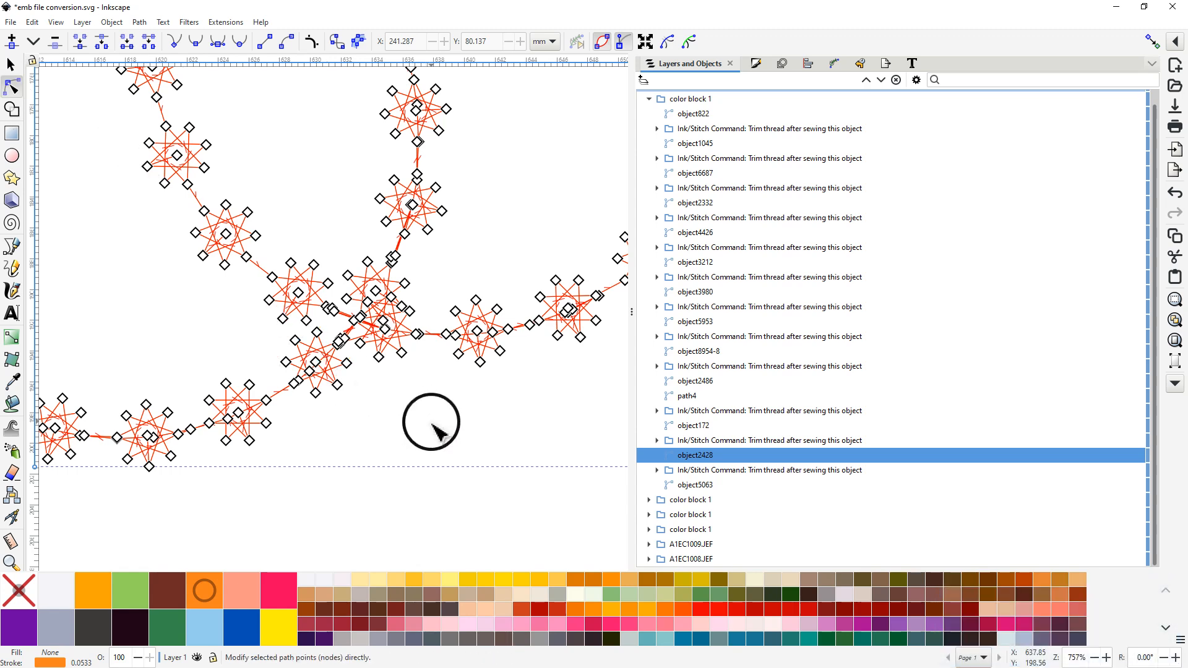
scroll(435, 429, "down", 3)
left_click_drag(451, 437, 391, 423)
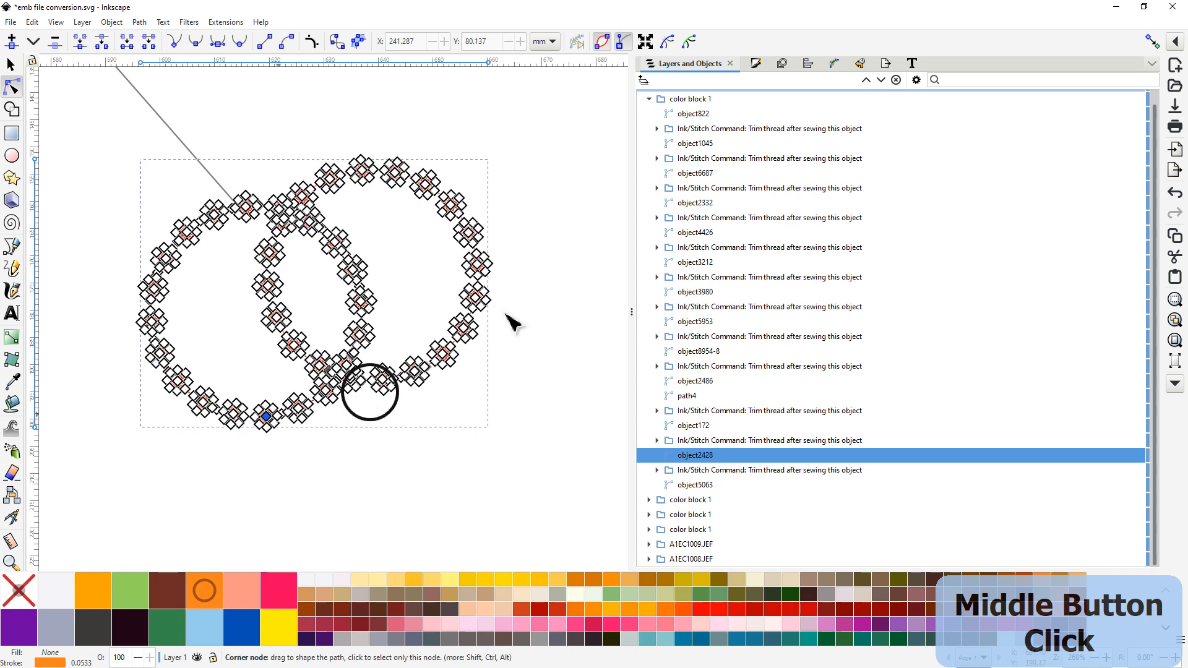
scroll(345, 416, "up", 3)
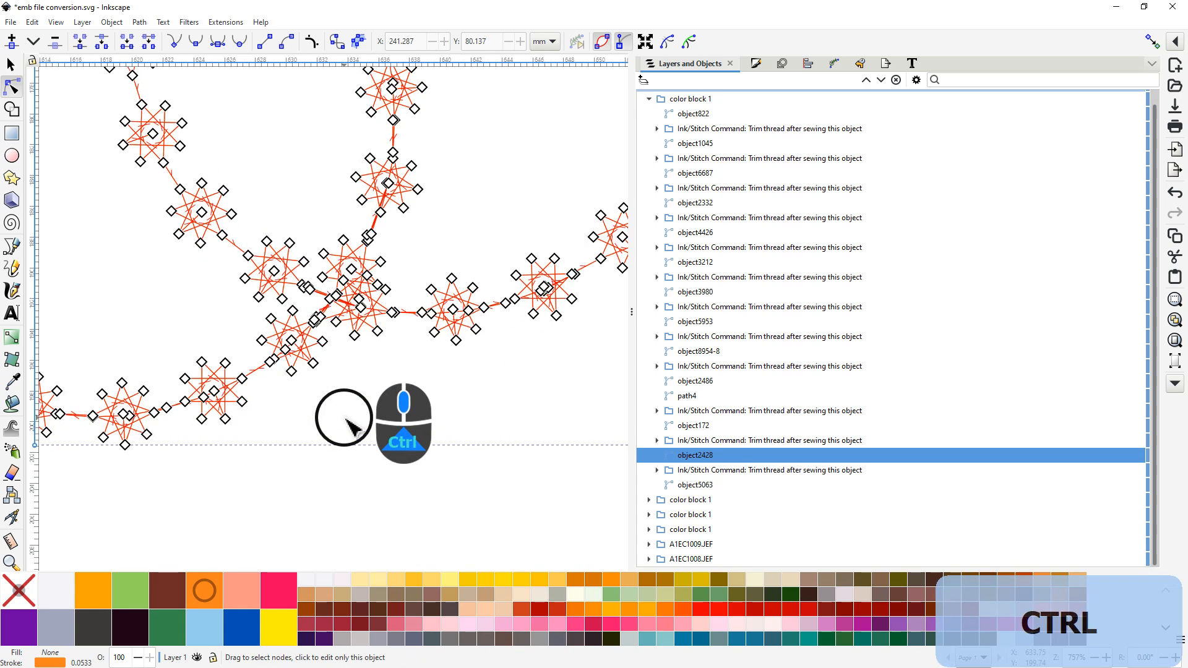
scroll(345, 417, "down", 2)
scroll(345, 416, "up", 4)
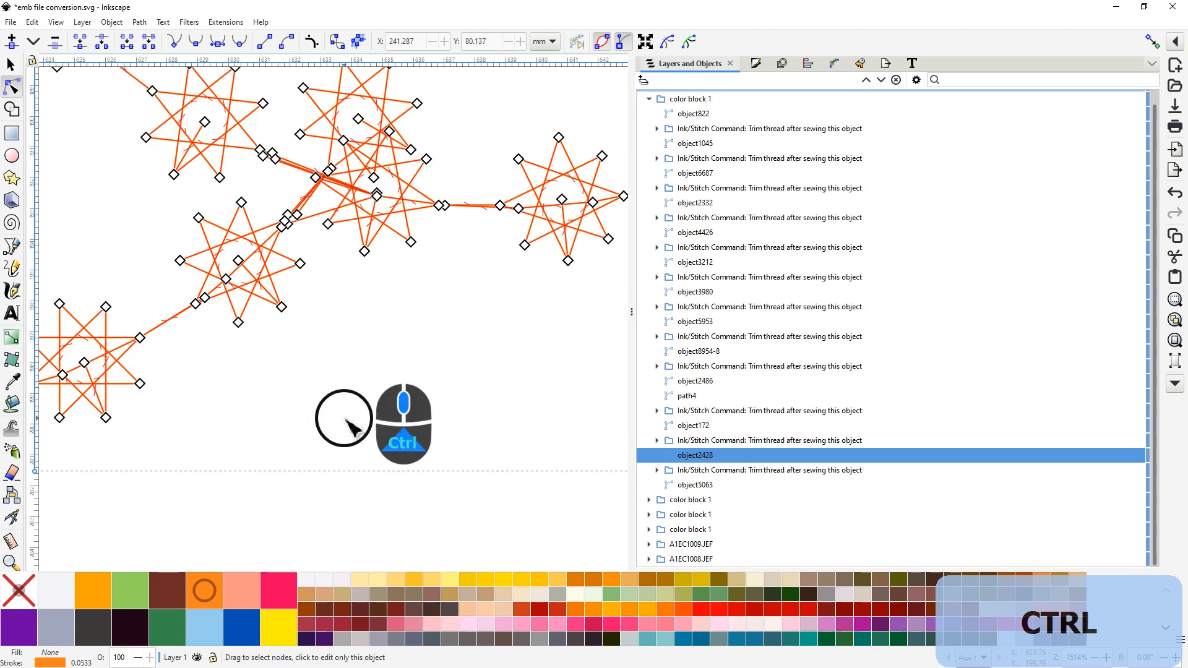
scroll(348, 421, "up", 1)
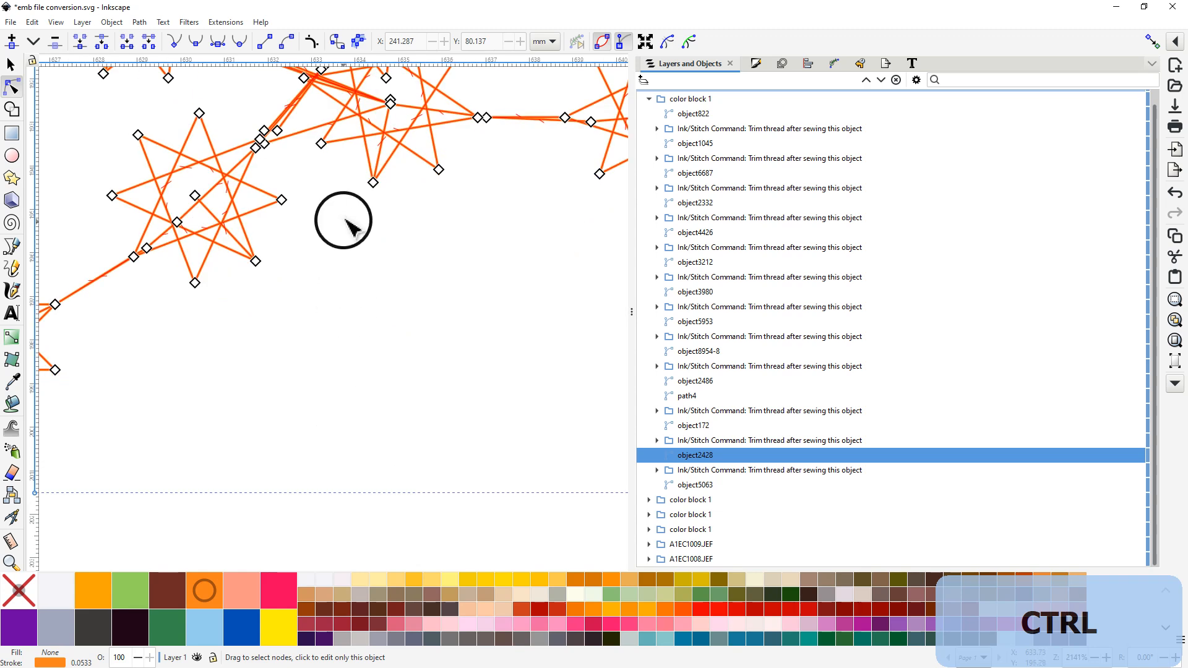
middle_click(371, 259)
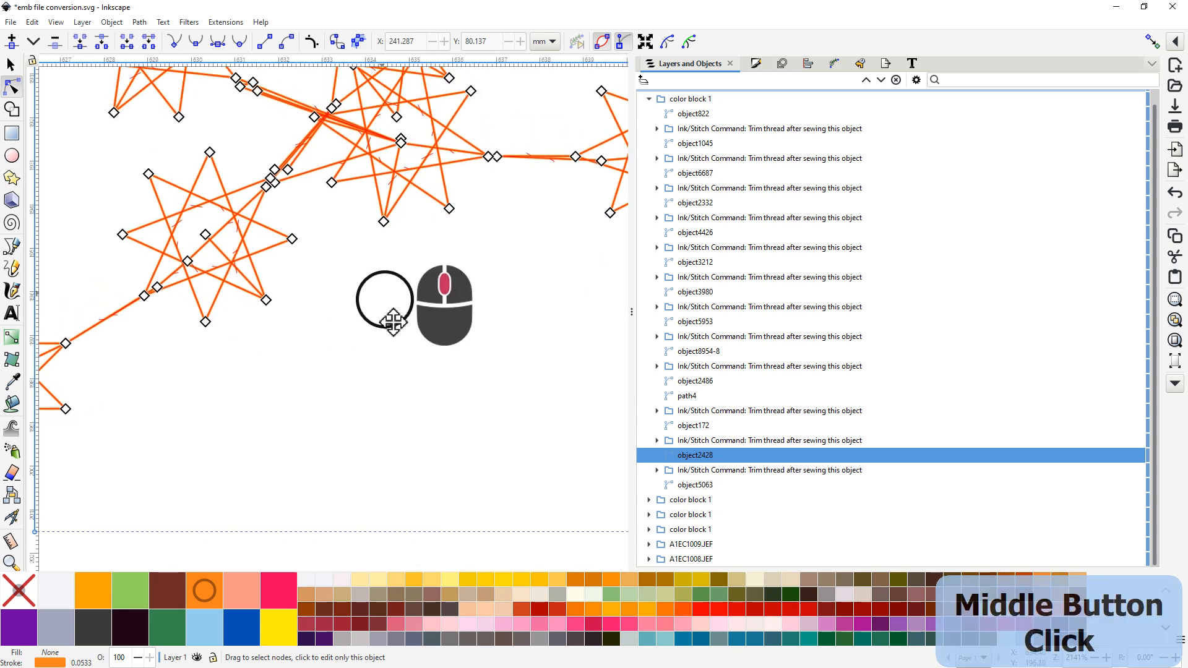
scroll(399, 337, "down", 1)
scroll(401, 337, "down", 1)
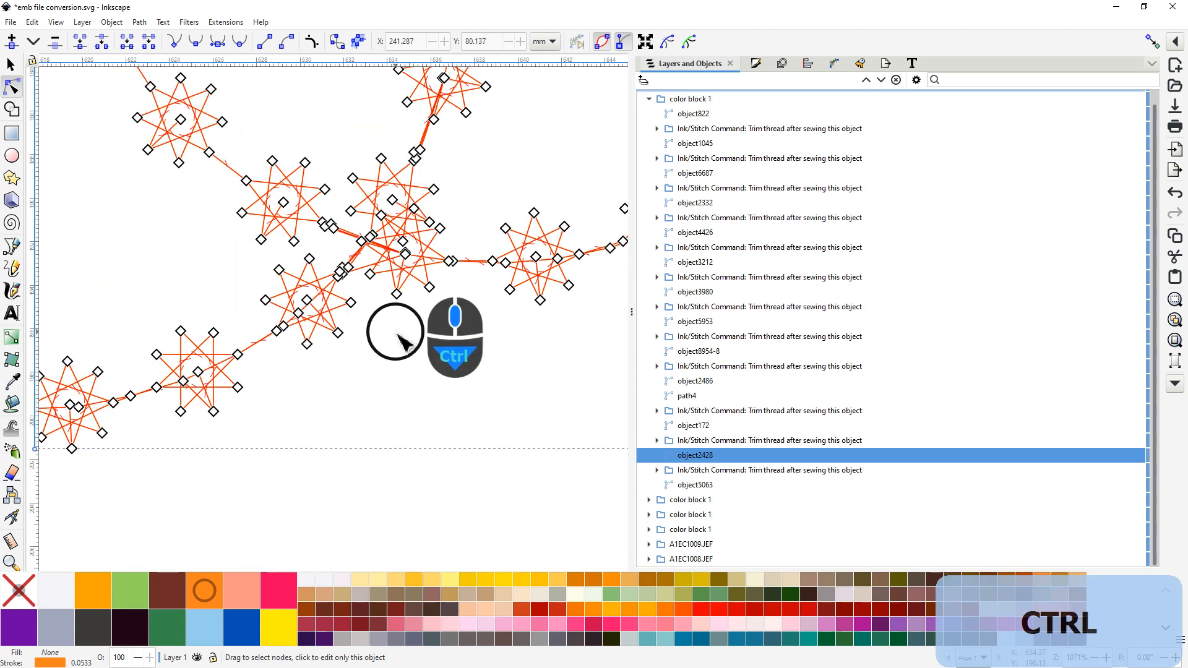
scroll(406, 340, "down", 1)
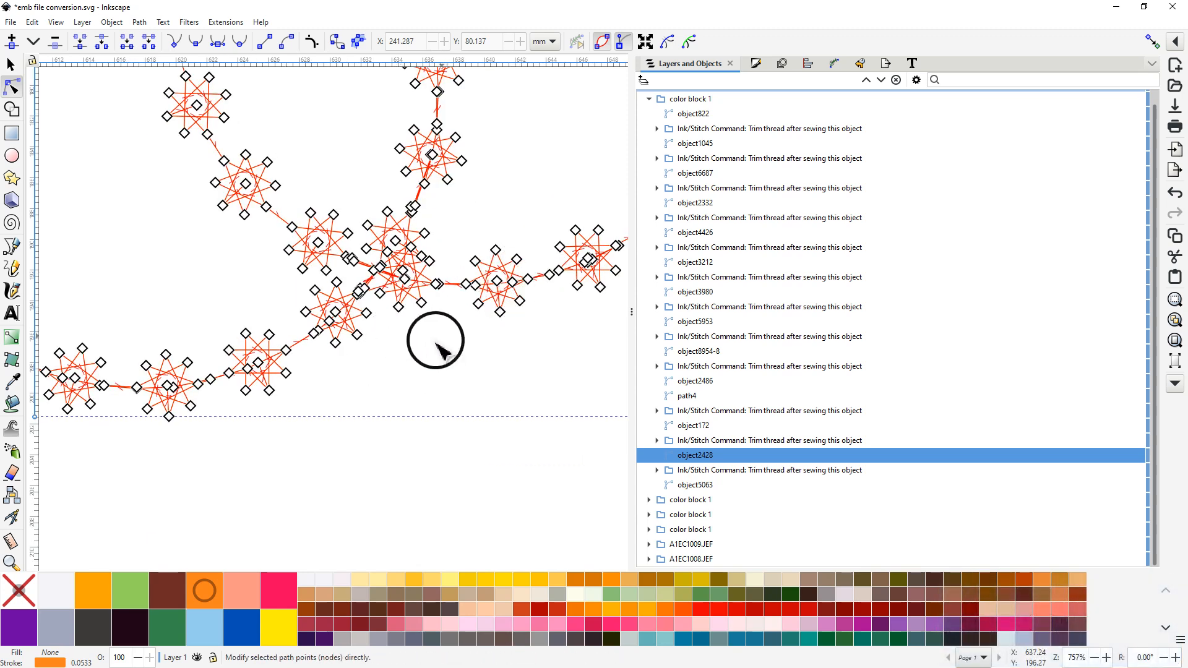
scroll(426, 356, "down", 1)
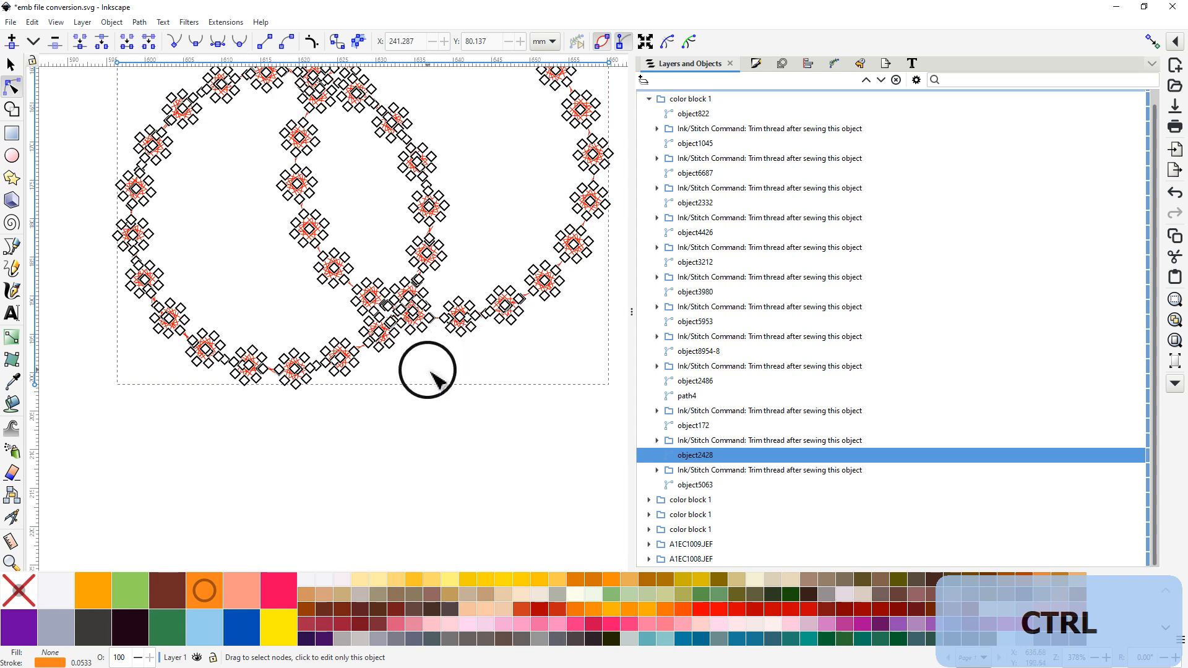
left_click_drag(437, 381, 399, 476)
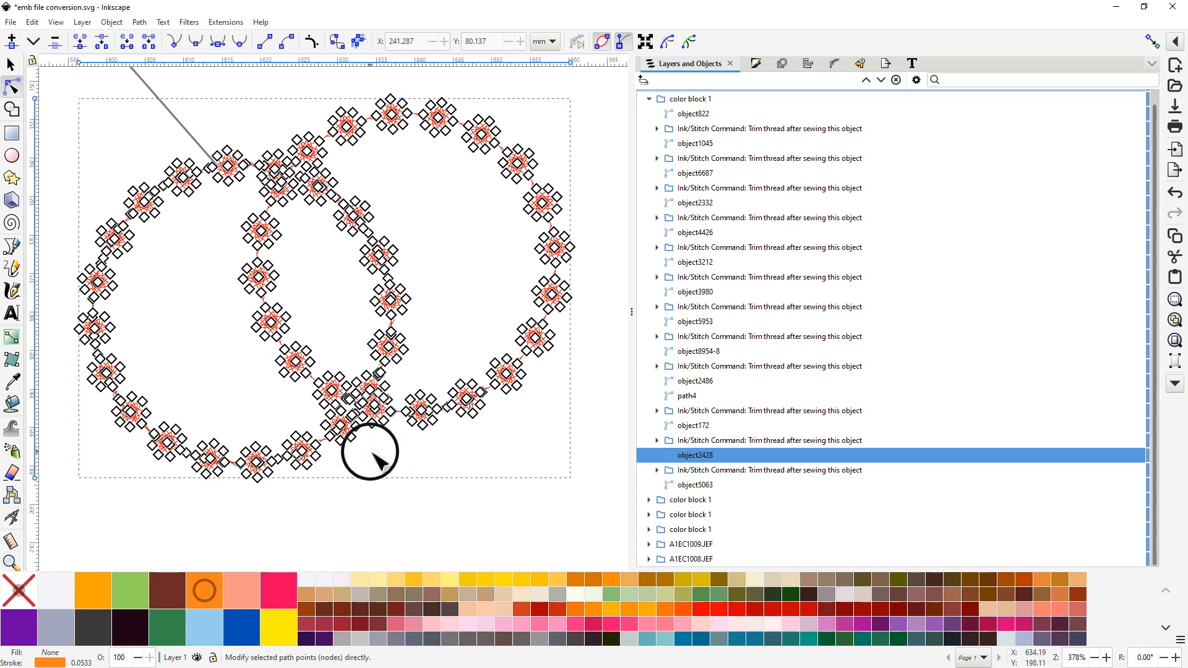
Step: Cycle the node selection forwards and backwards along the double-circle path to locate its start and end nodes
key("Tab")
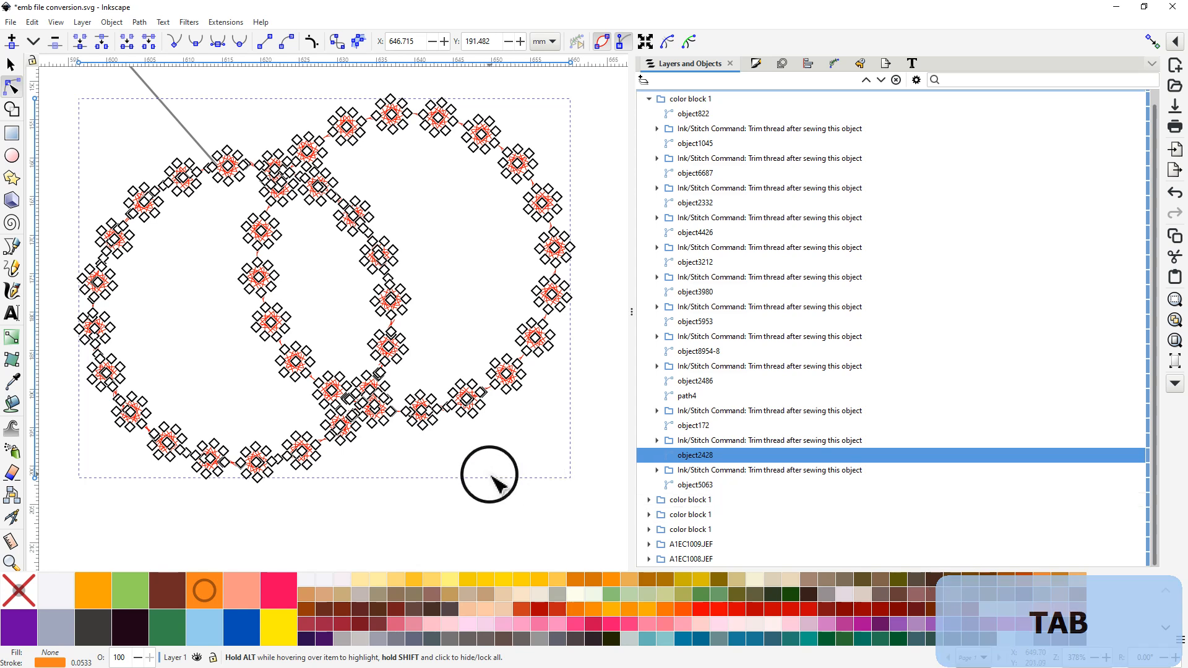
key("Tab")
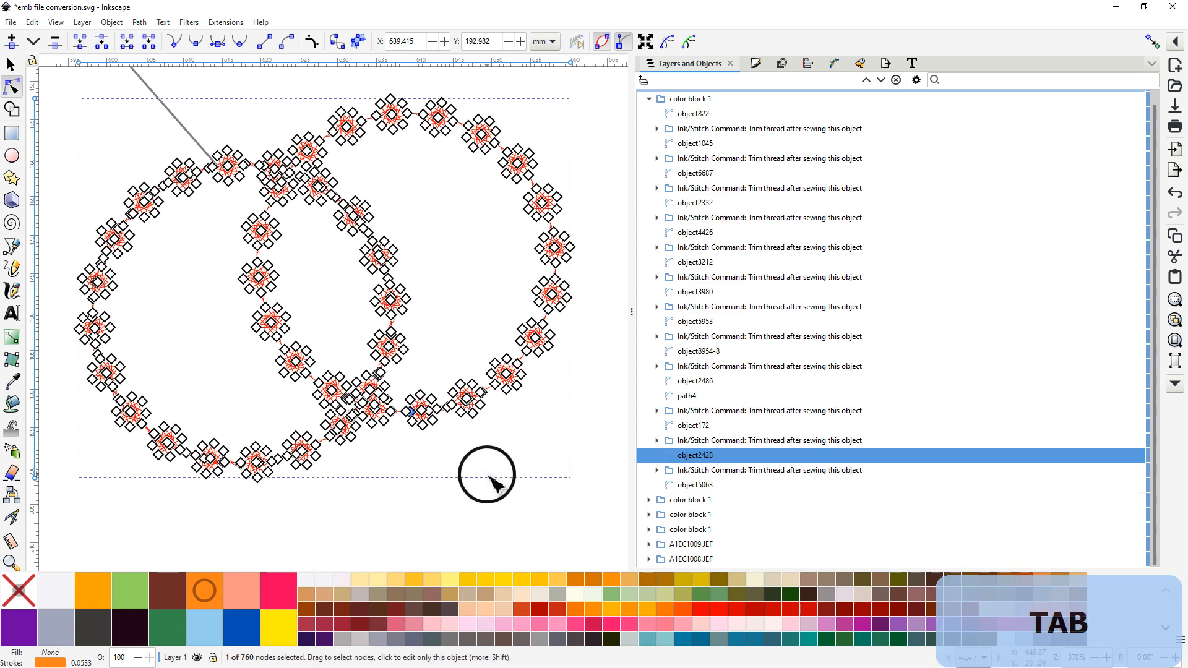
left_click(491, 482)
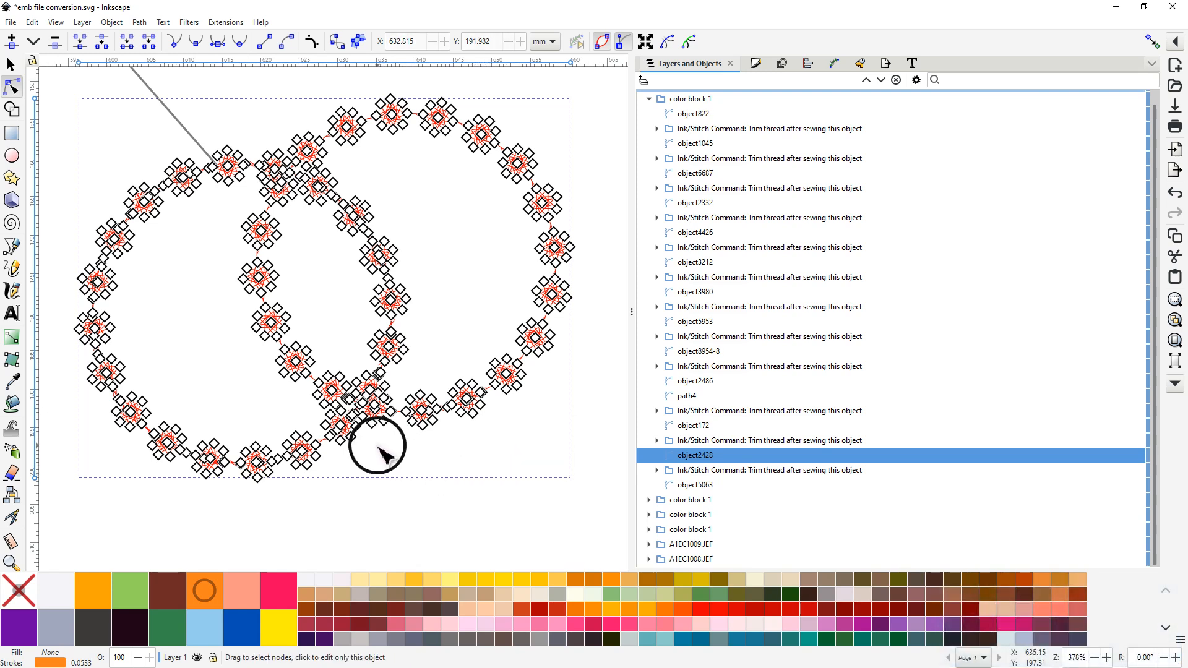
key("Tab")
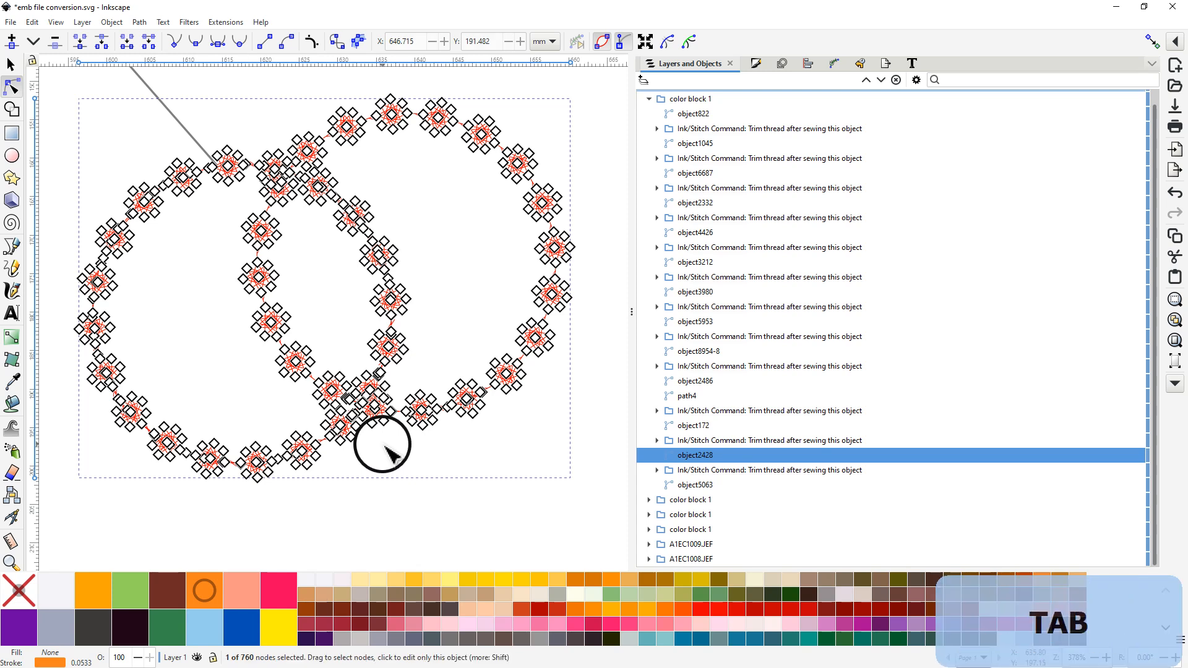
key("shift")
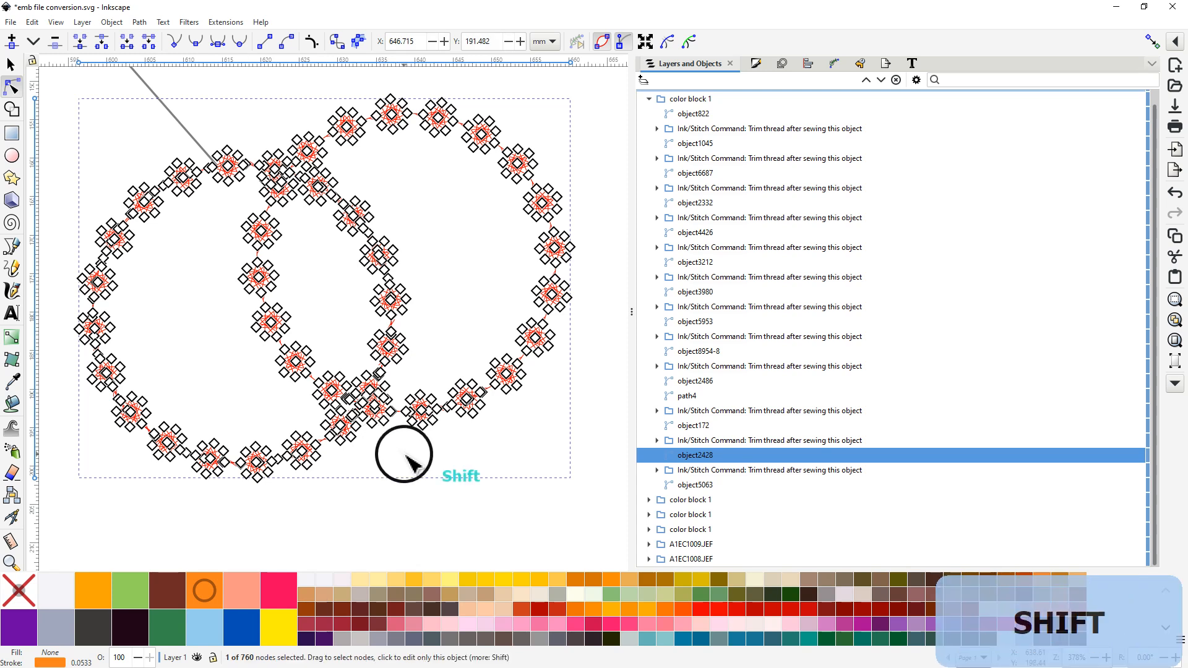
key("shift+Tab")
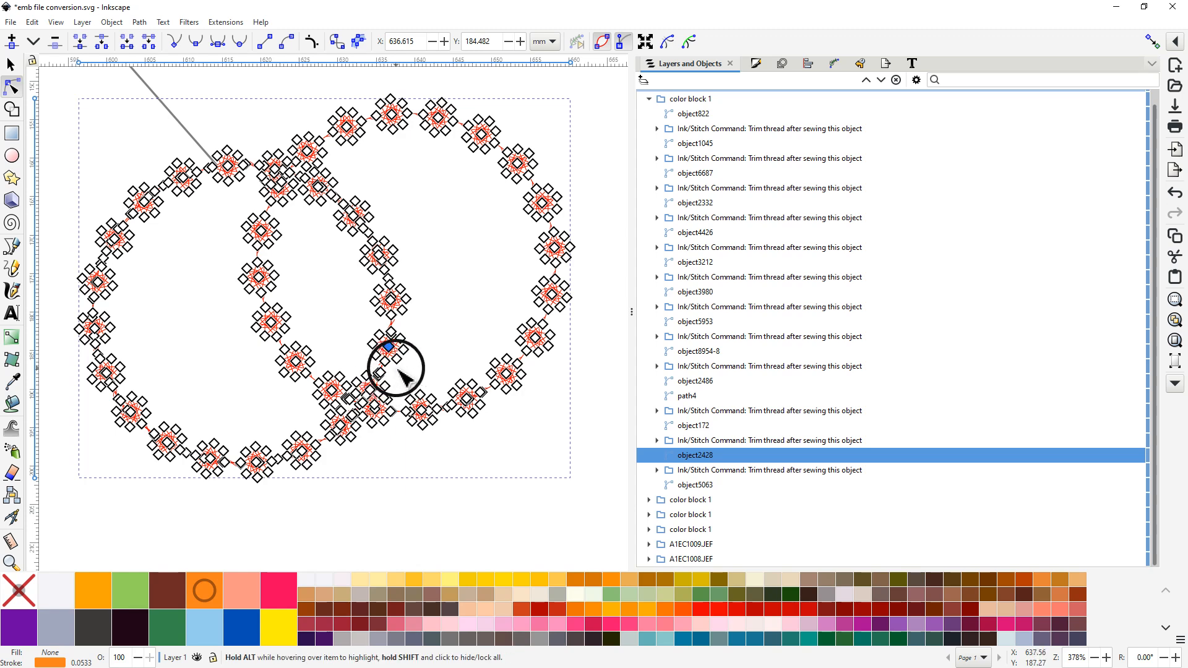
Step: Grow the node selection from the path's end node through the connected star motifs along the lower edge of the left circle
scroll(396, 374, "up", 3, "ctrl")
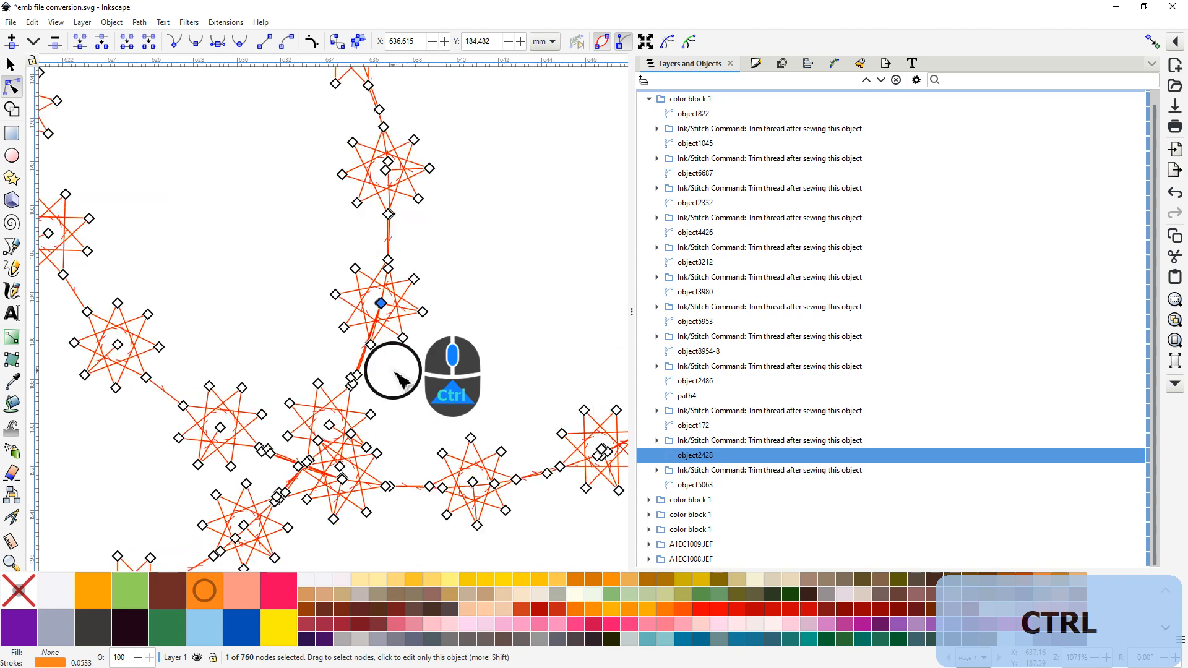
left_click_drag(511, 268, 551, 214)
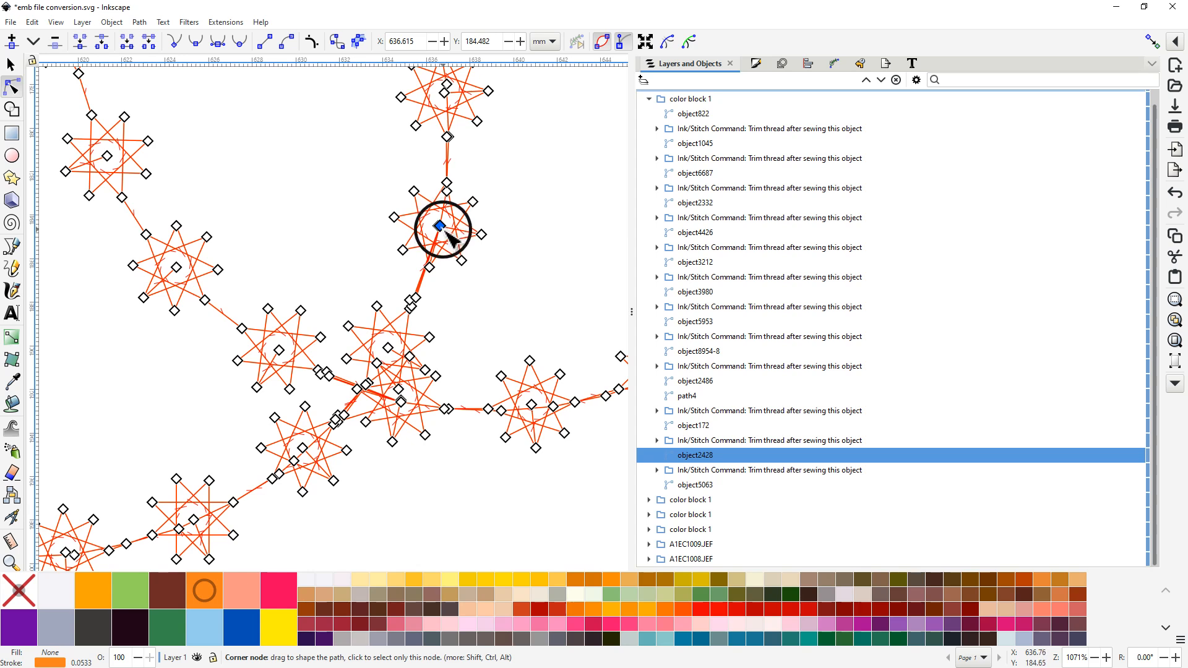
key("ctrl")
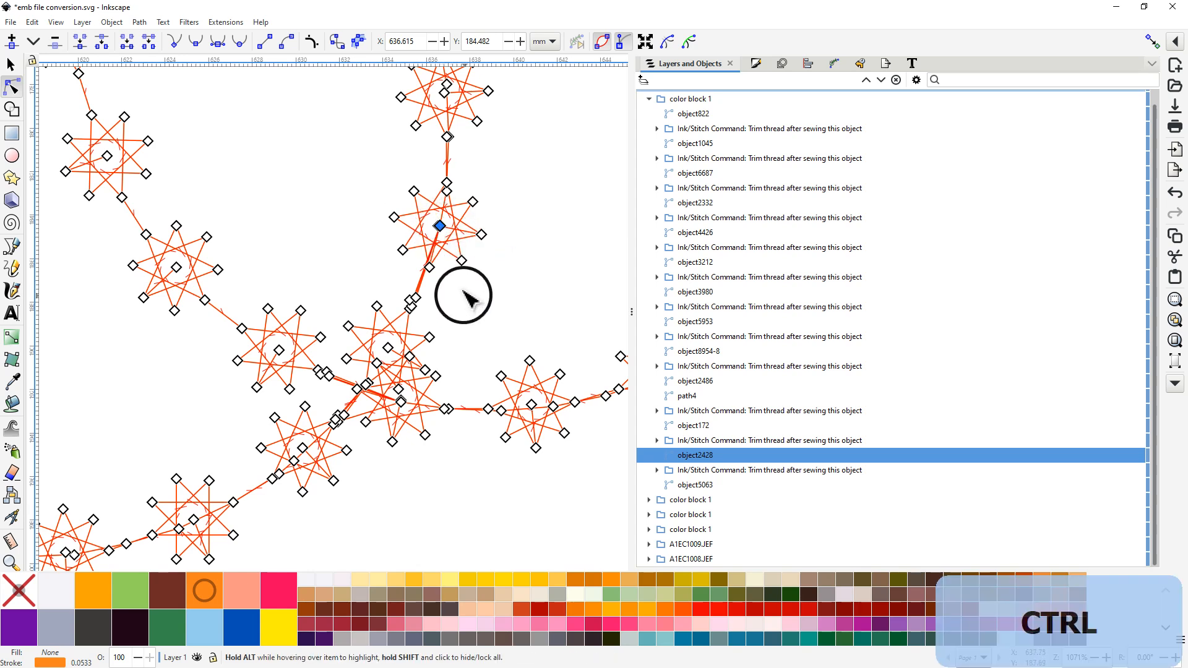
left_click(443, 232, "ctrl")
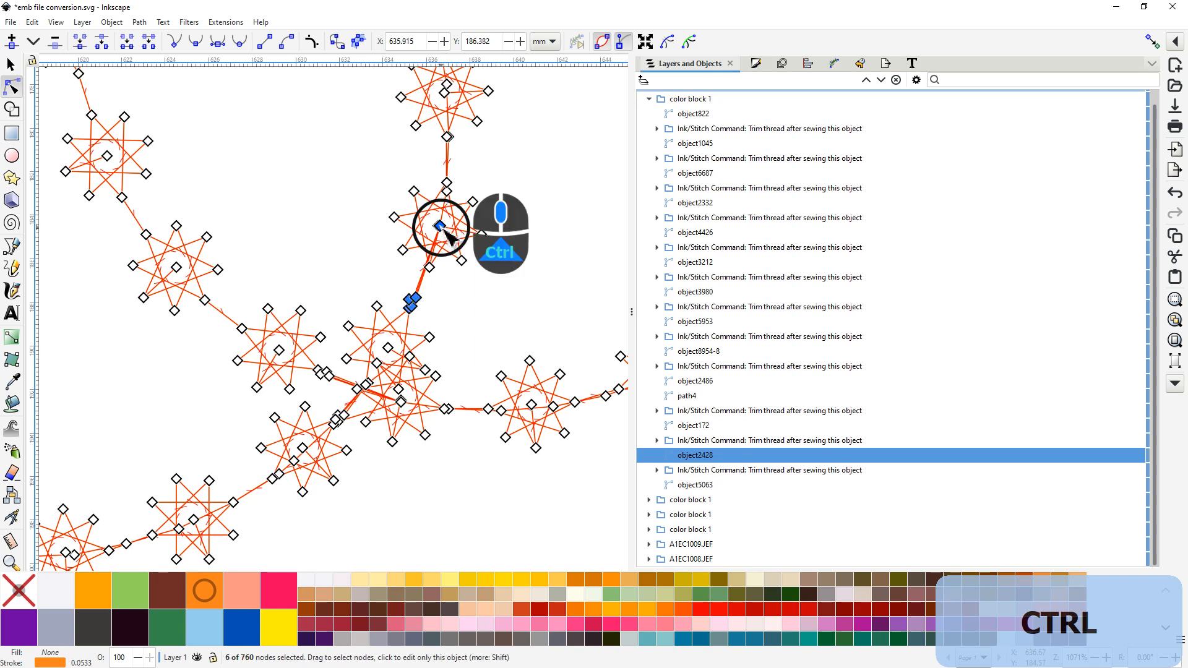
scroll(444, 232, "up", 1)
scroll(444, 232, "up", 1)
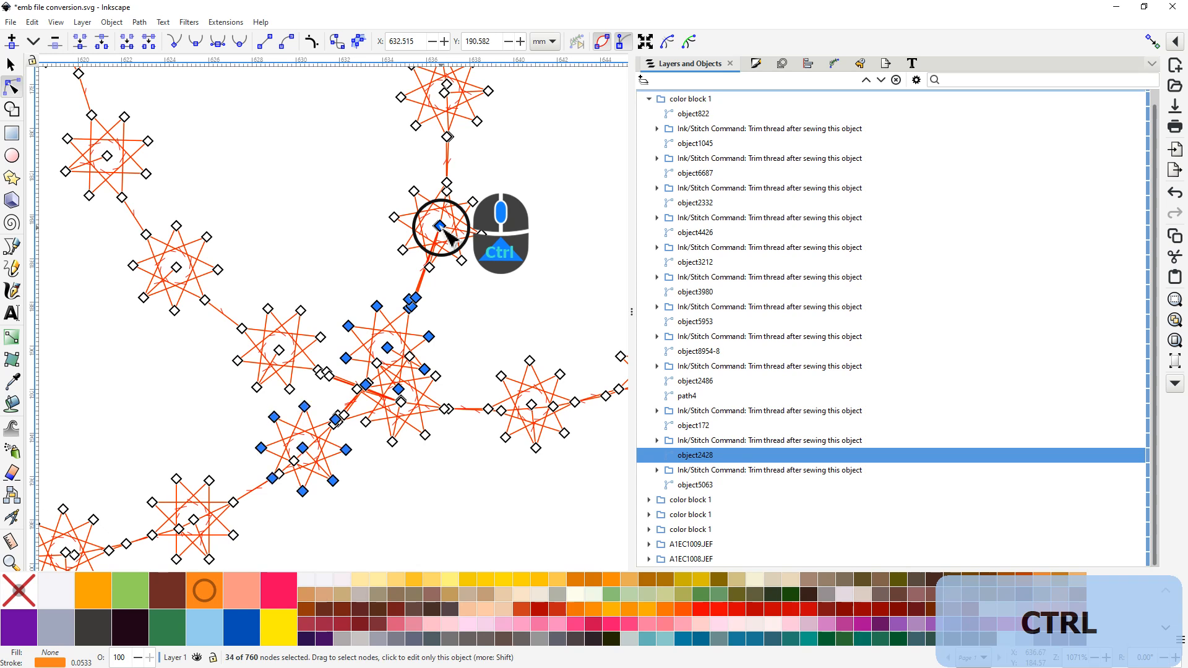
scroll(445, 231, "up", 1)
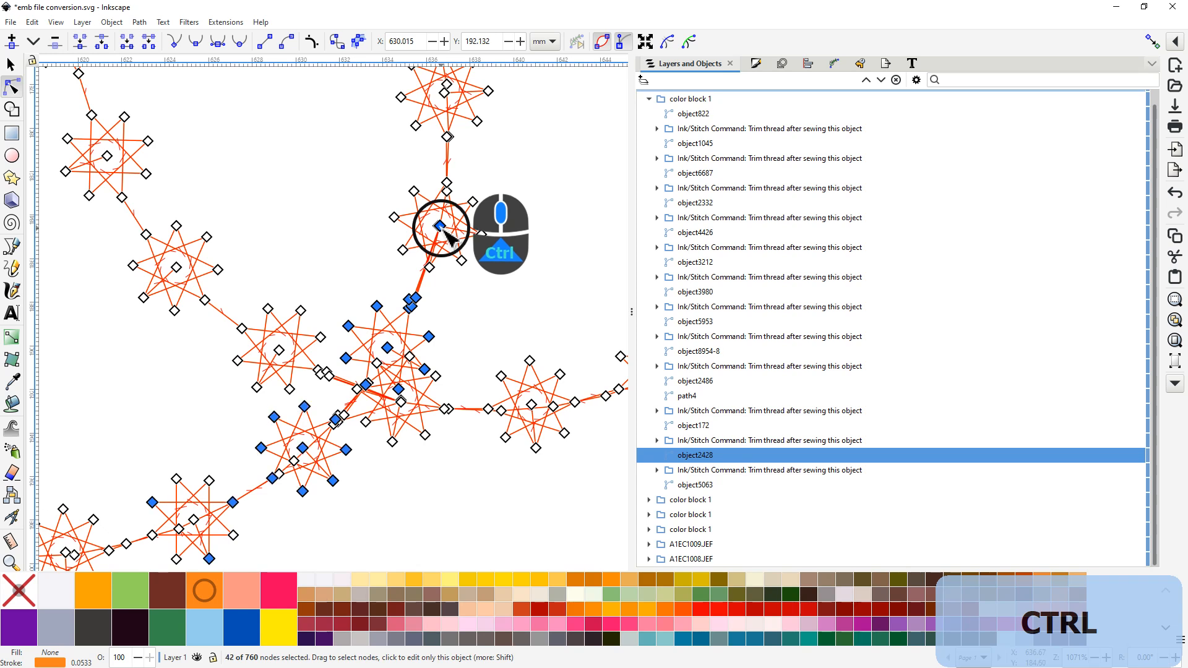
scroll(445, 231, "up", 4)
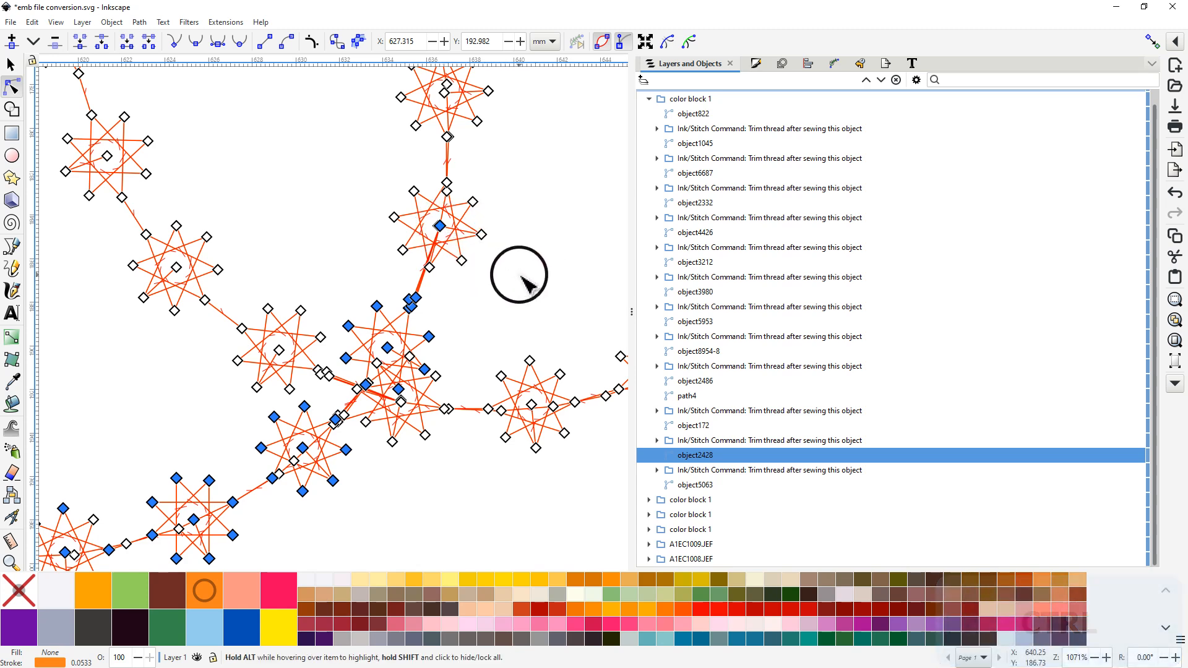
Step: Grow the node selection from the path's end node through the star motifs around the lower and left sides of the left circle
scroll(536, 272, "down", 2)
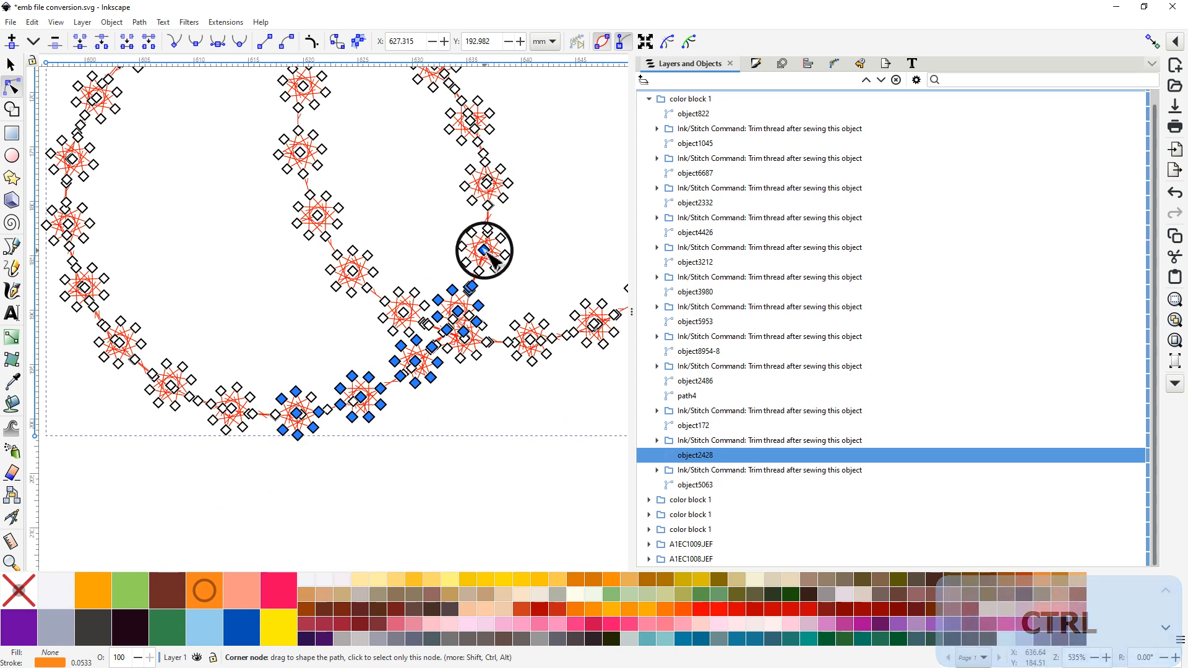
key("shift")
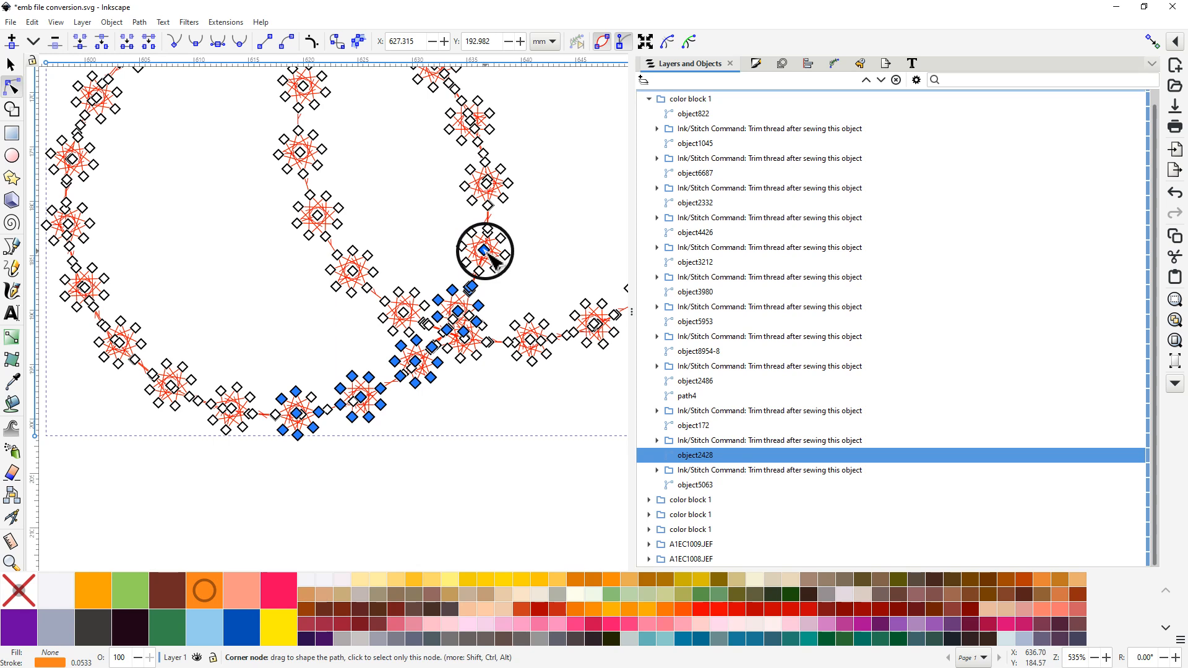
key("ctrl")
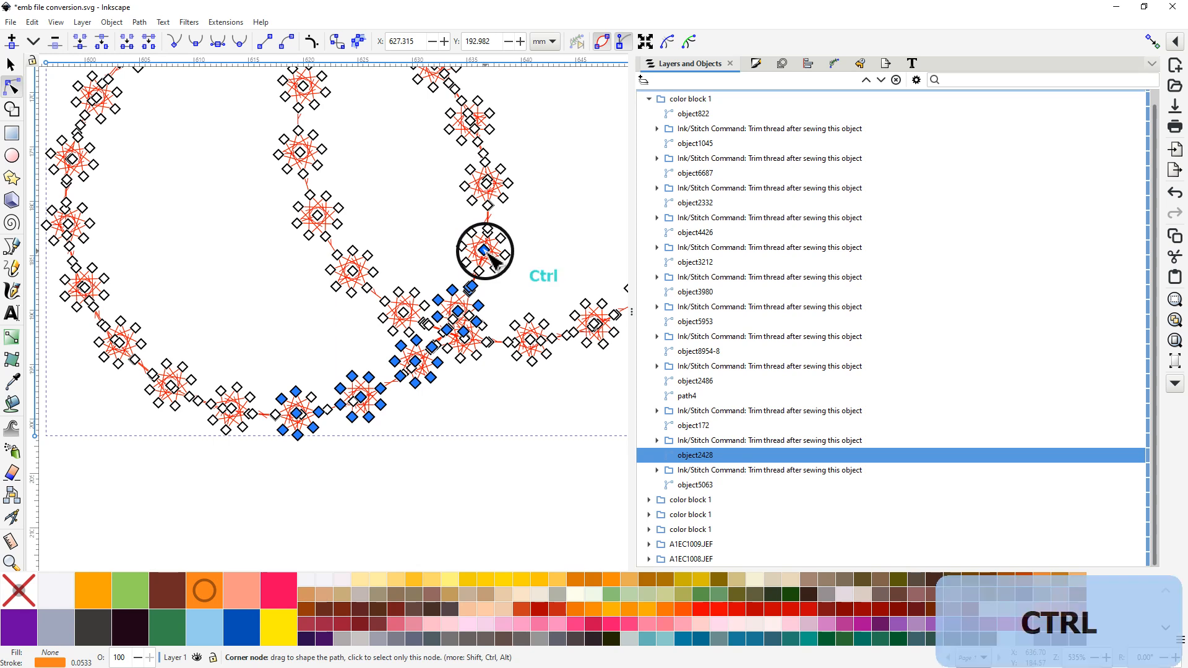
left_click(490, 254, "ctrl")
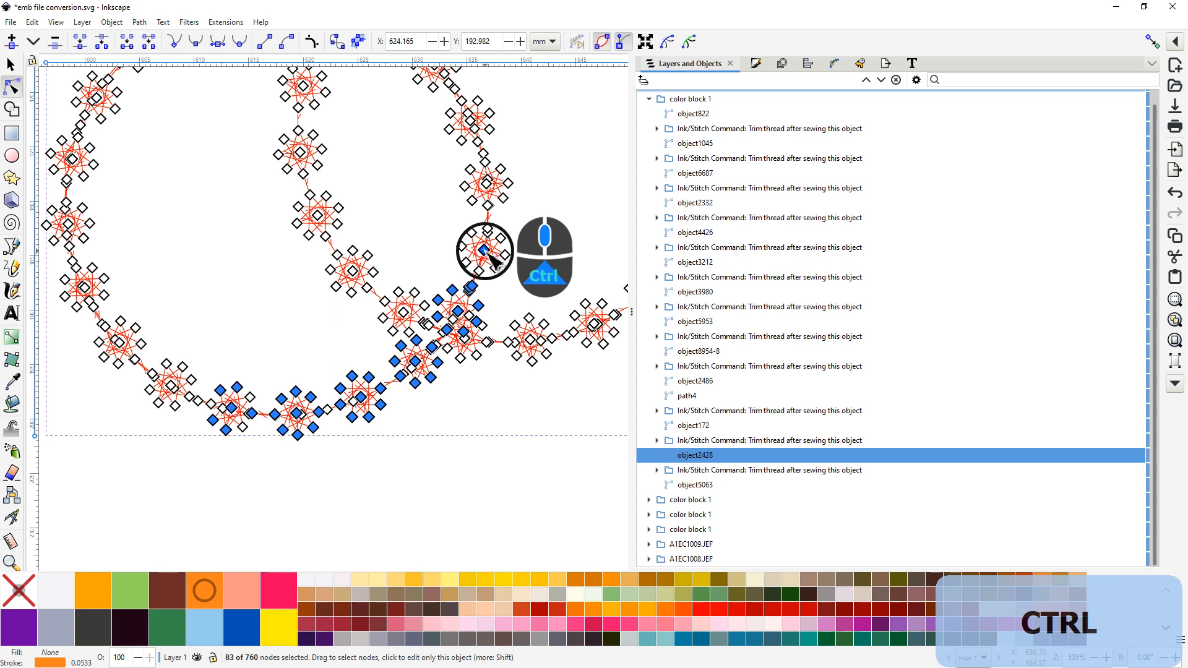
left_click(491, 255, "ctrl")
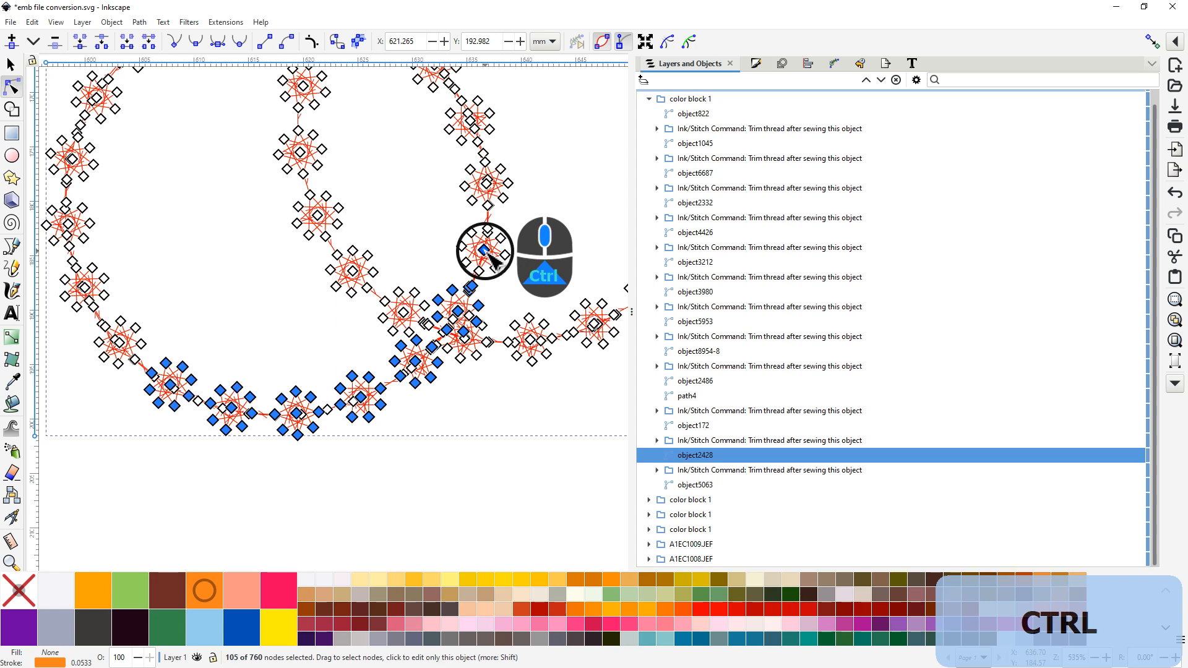
left_click(490, 255, "ctrl")
left_click(490, 255, "ctrl")
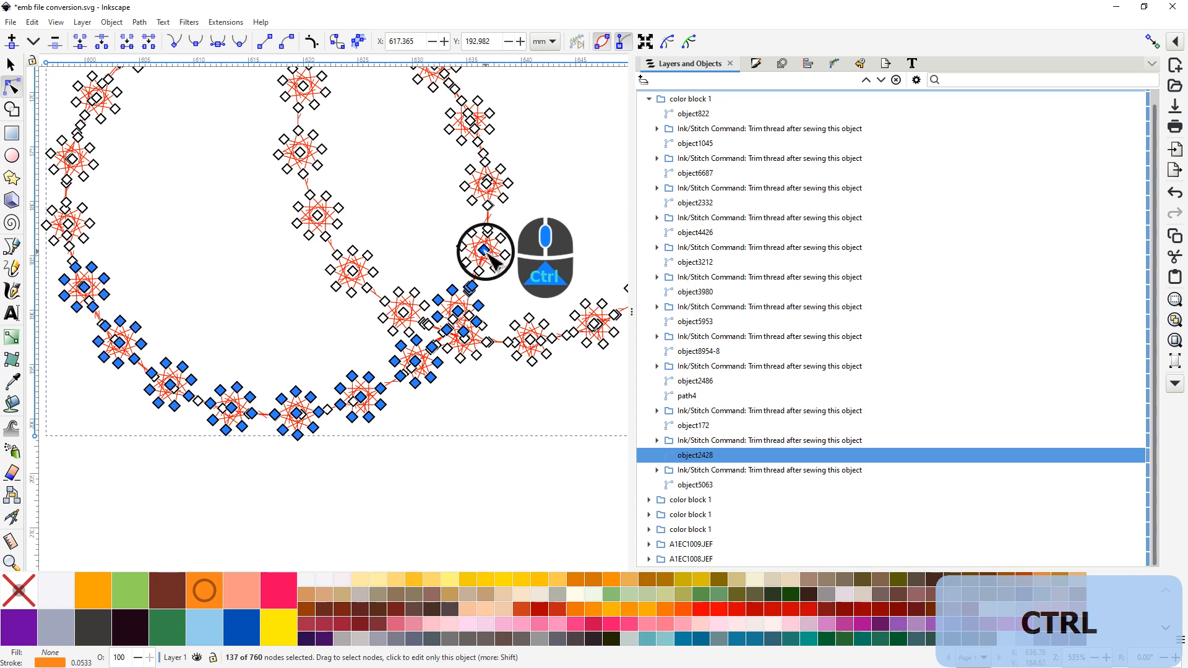
left_click(490, 256, "ctrl")
left_click(490, 257, "ctrl")
left_click(491, 257, "ctrl")
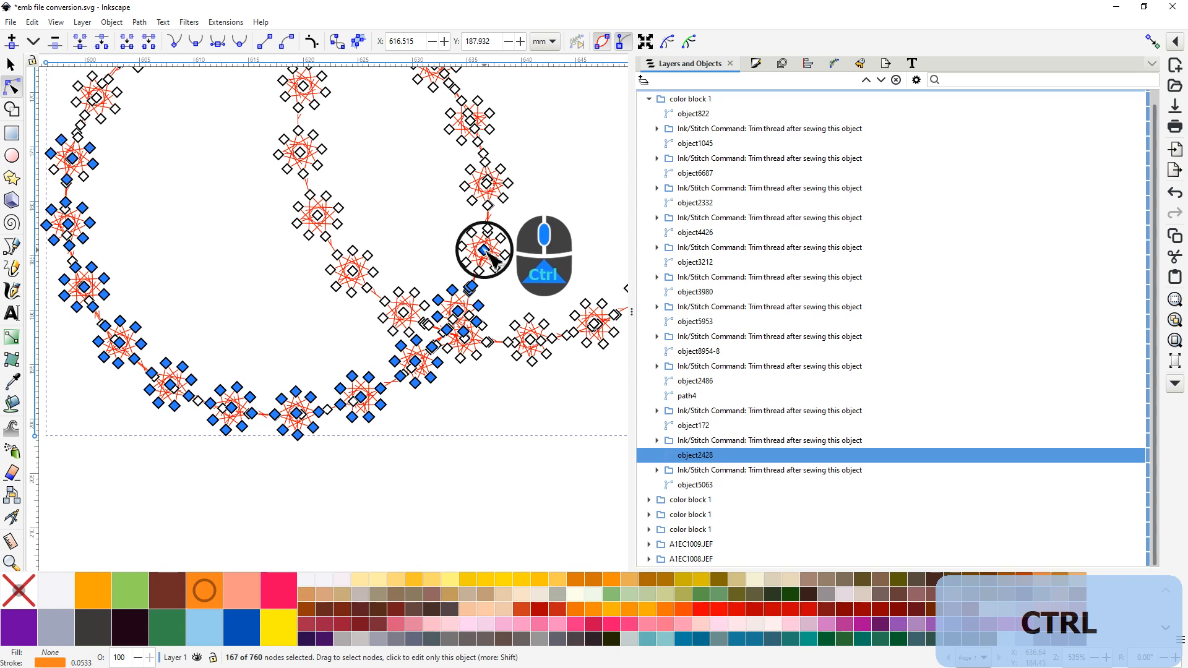
left_click(492, 258, "ctrl")
left_click(493, 259, "ctrl")
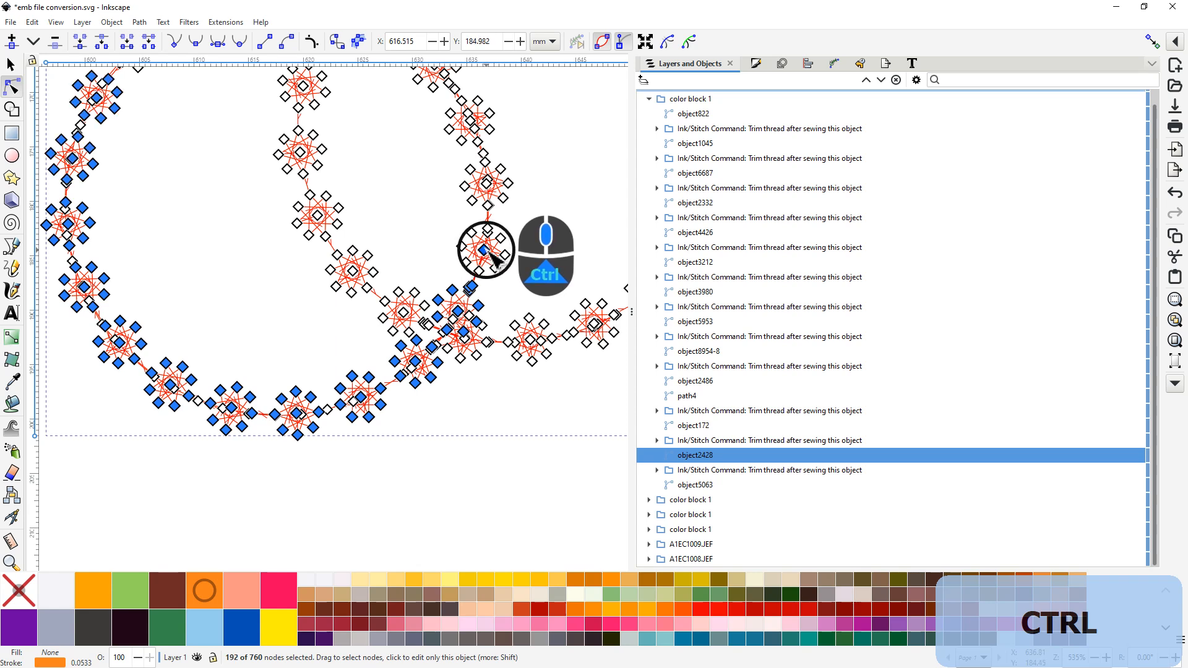
left_click(493, 259, "ctrl")
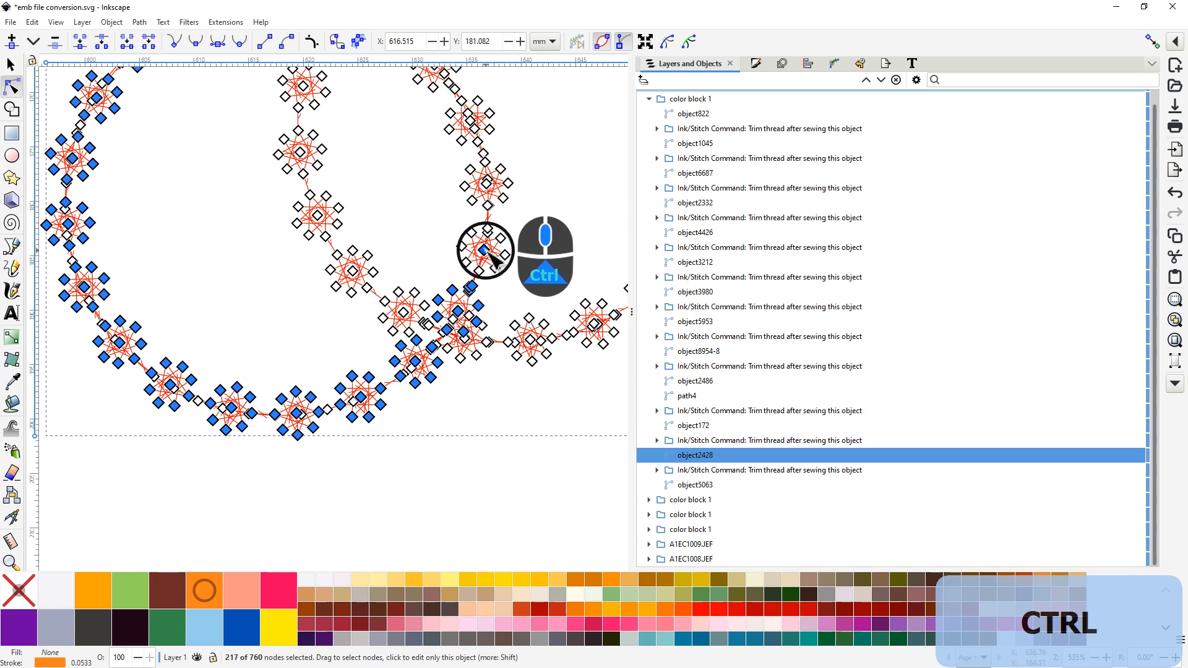
Step: Extend the node selection over the top and down the right side until all of the left circle's nodes are selected
scroll(487, 253, "up", 5)
left_click_drag(537, 224, 859, 318)
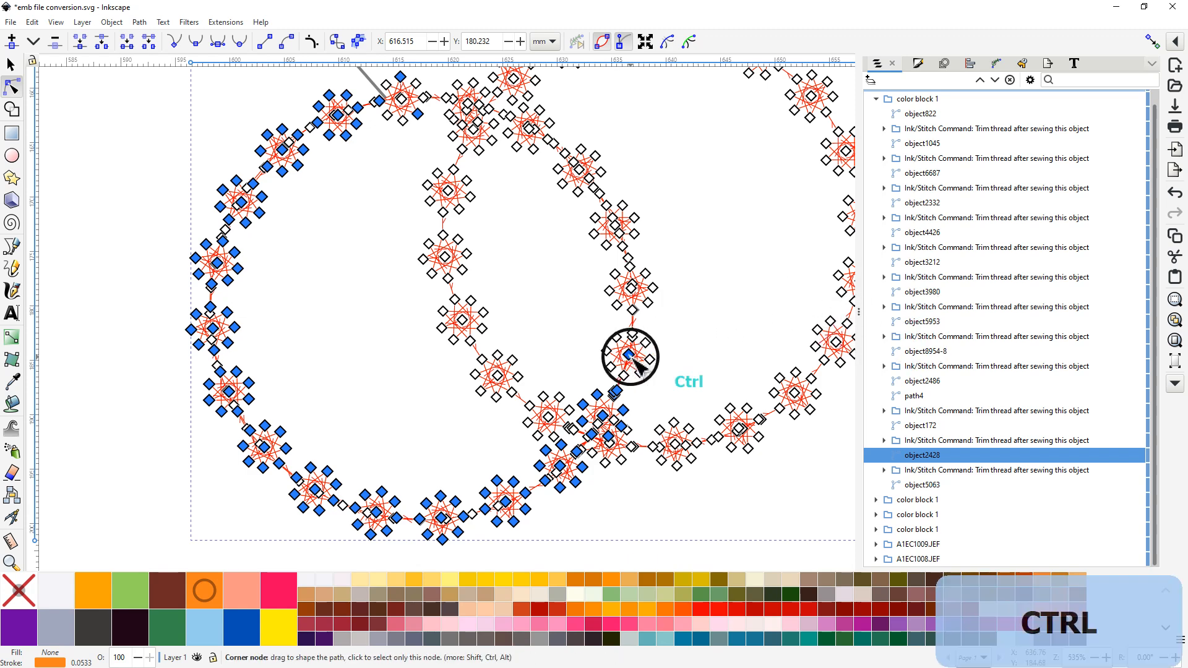
scroll(630, 357, "up", 1)
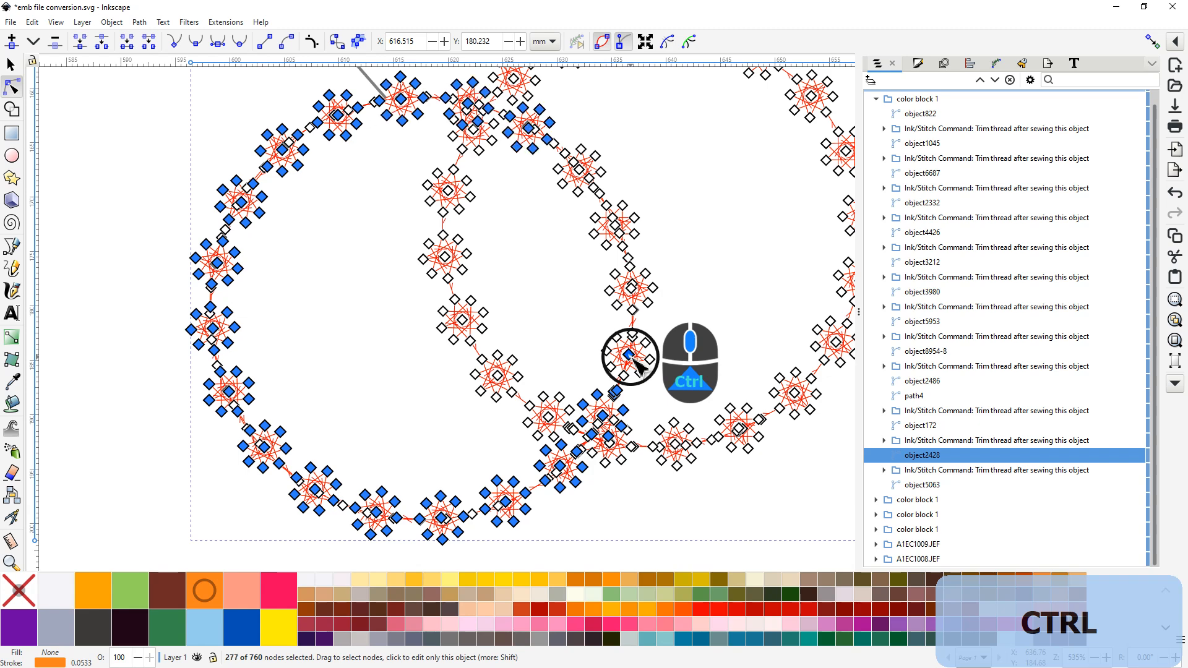
scroll(631, 357, "up", 1)
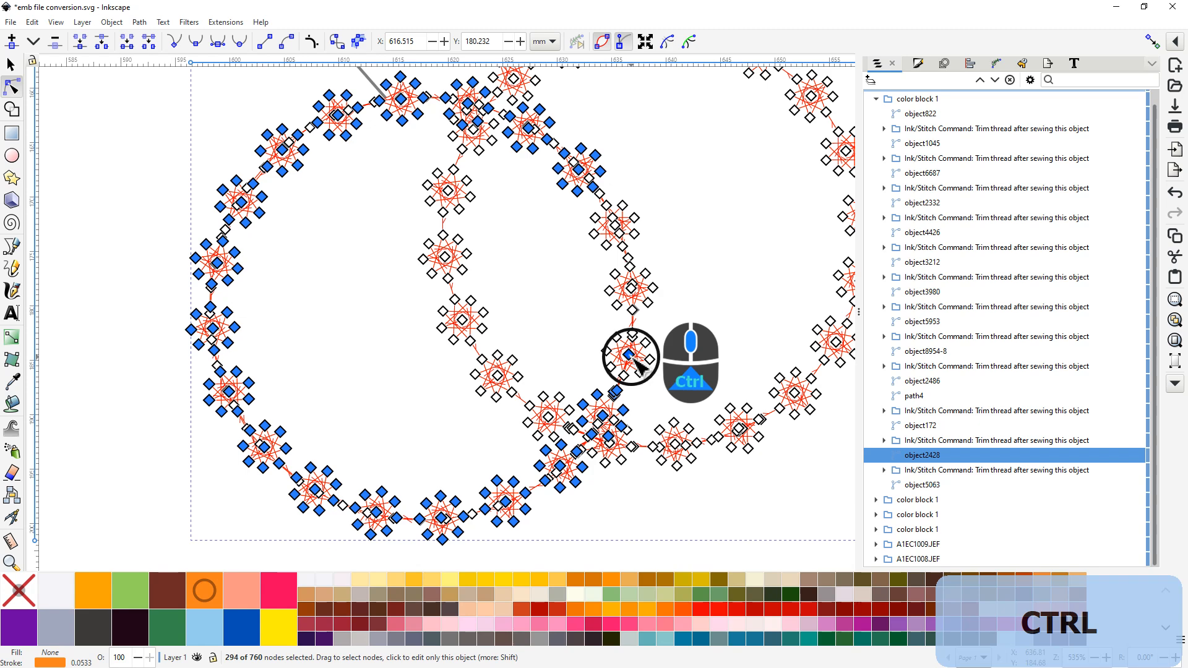
scroll(639, 367, "up", 1)
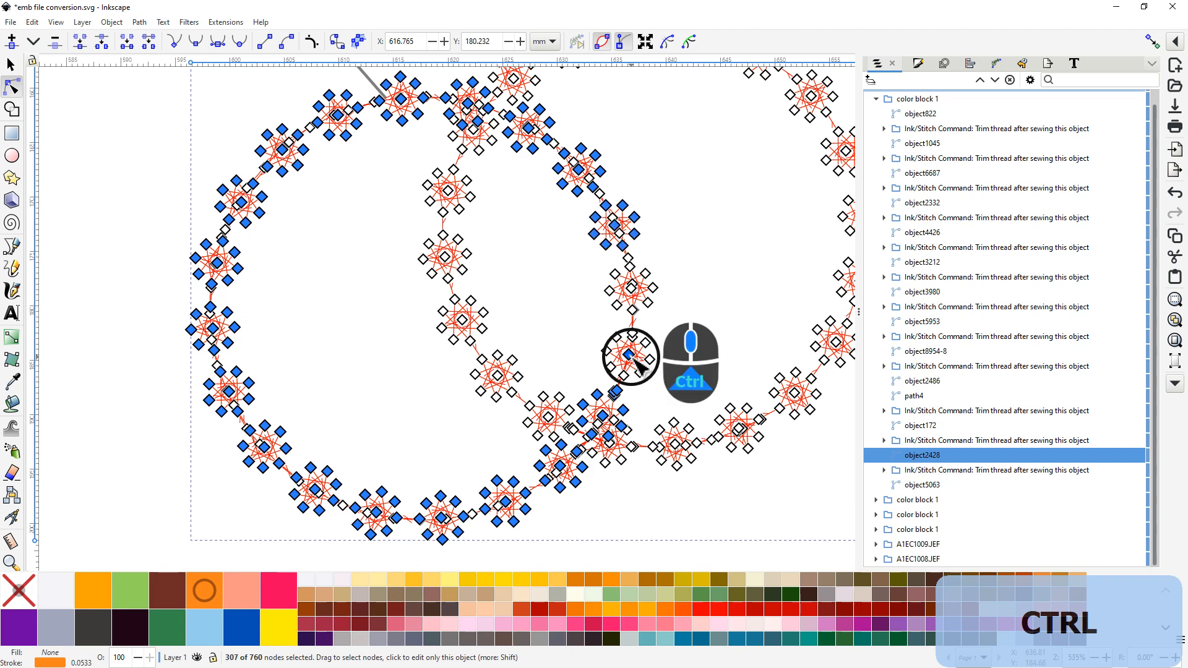
scroll(639, 367, "up", 1)
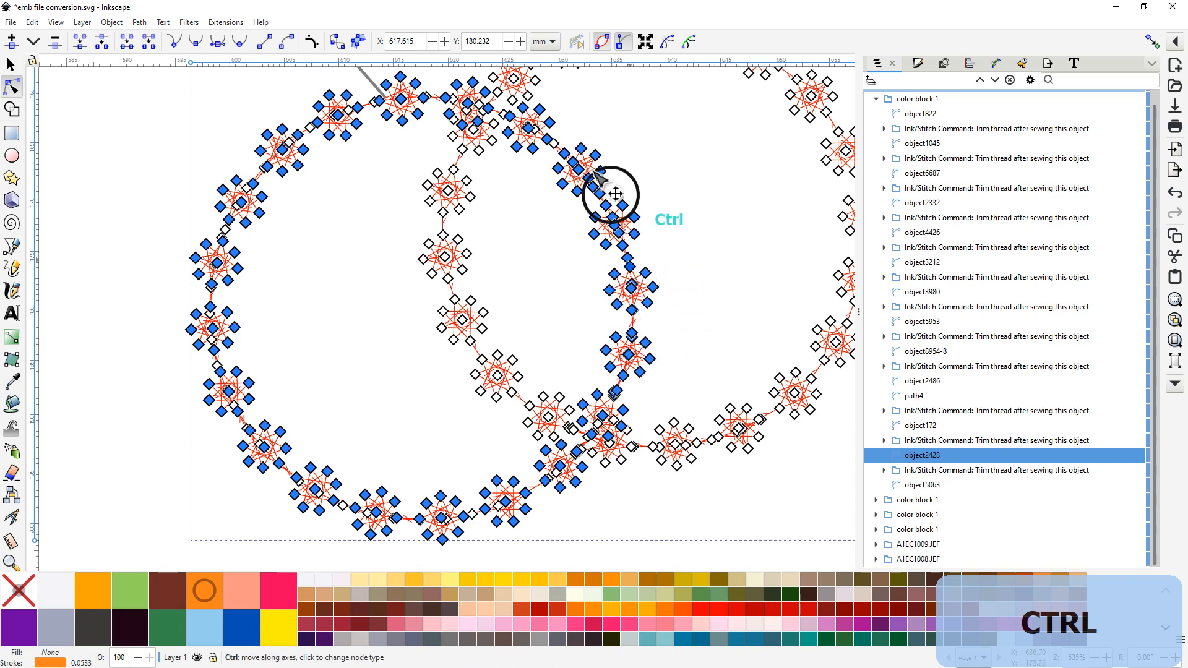
left_click(630, 388, "ctrl")
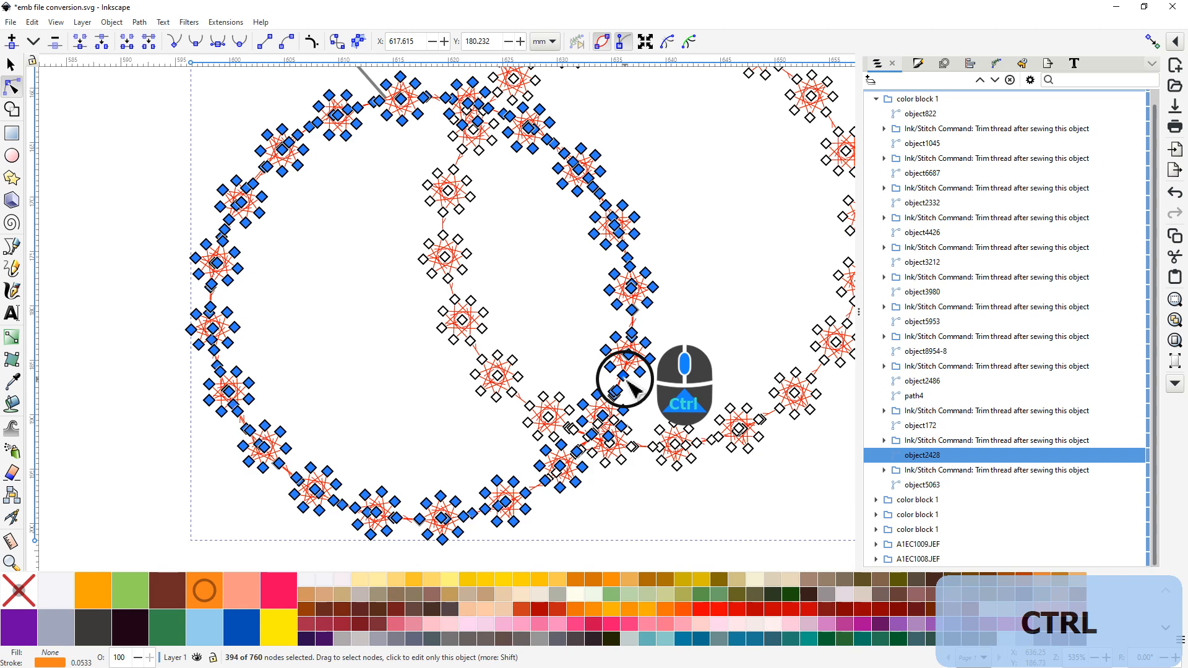
left_click(629, 383, "ctrl")
left_click(629, 384, "ctrl")
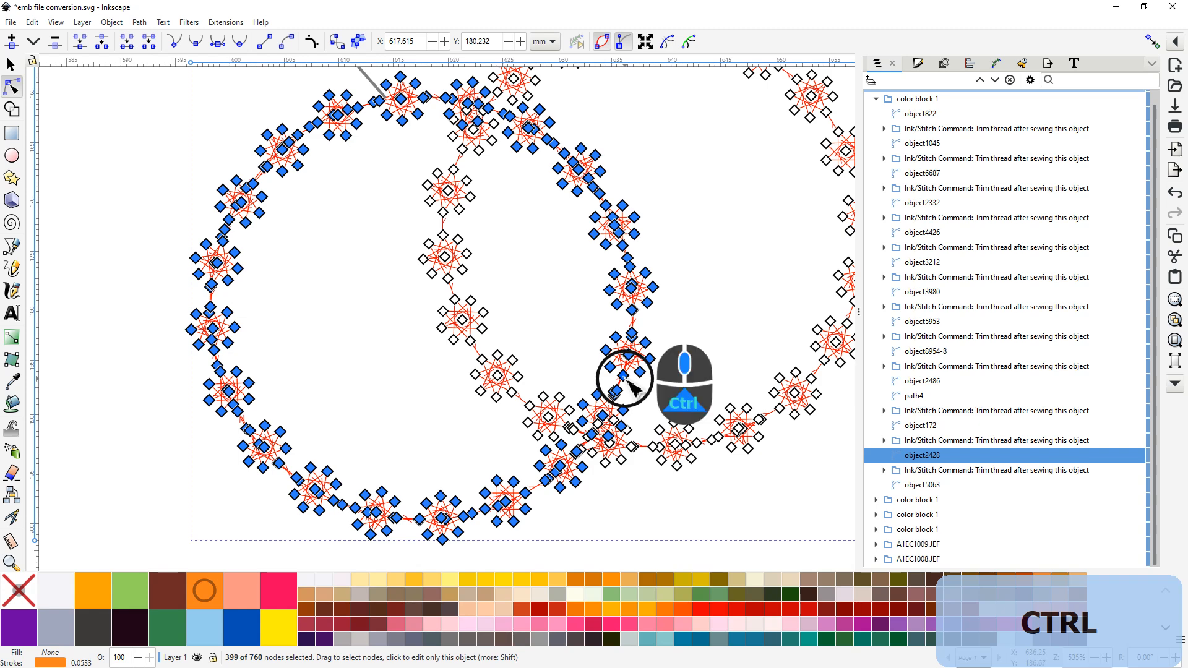
left_click(630, 383, "ctrl")
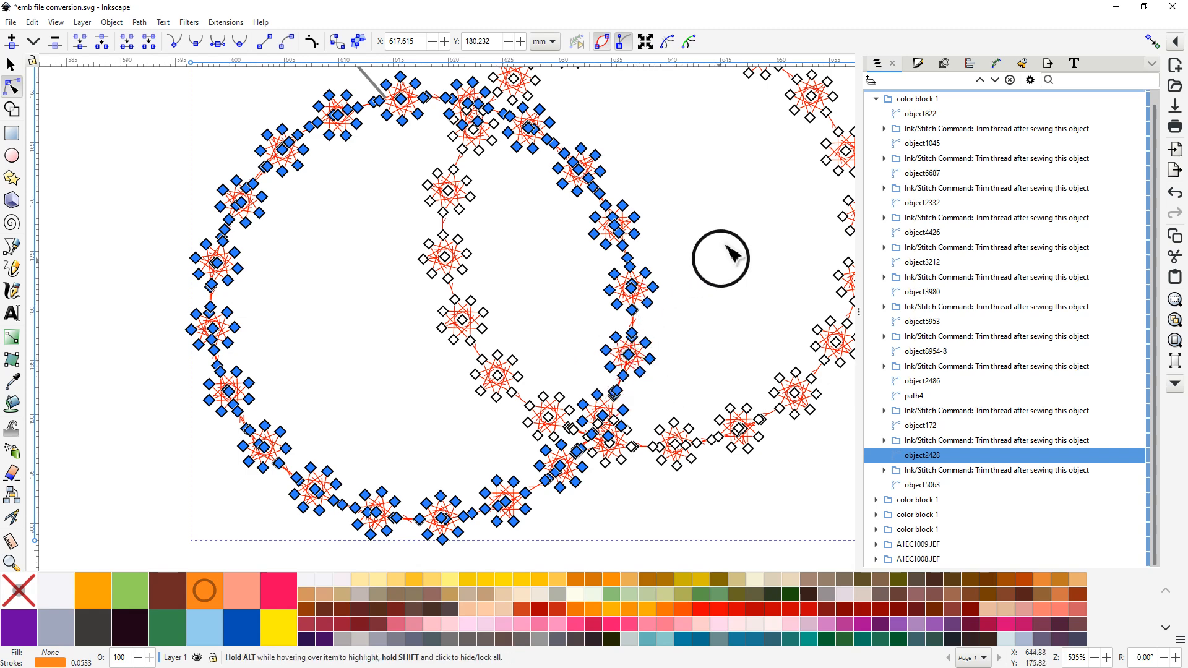
Step: Cut the selected left-circle nodes out of the double-circle path
scroll(727, 234, "down", 2, "ctrl")
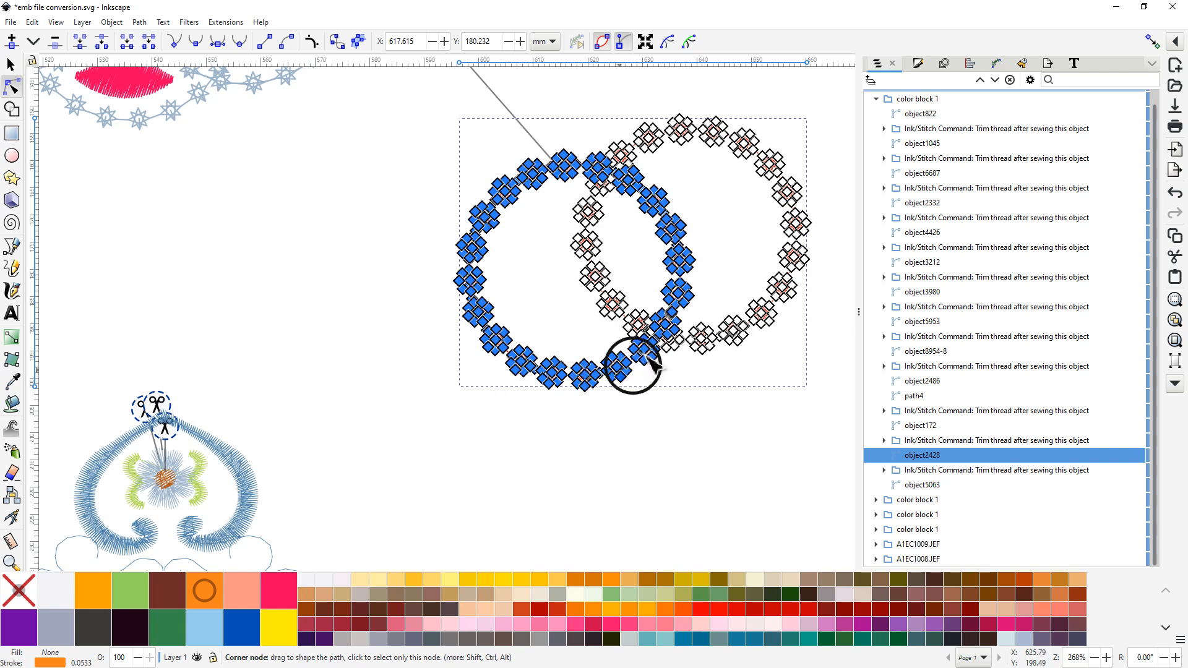
right_click(682, 295)
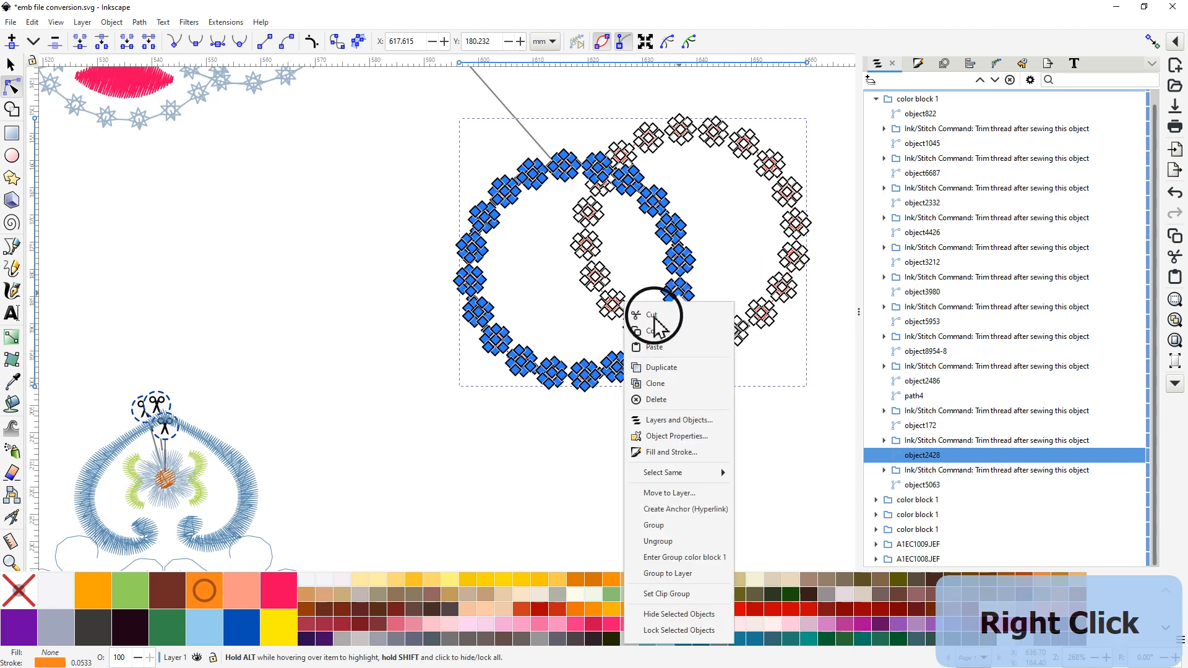
left_click(651, 315)
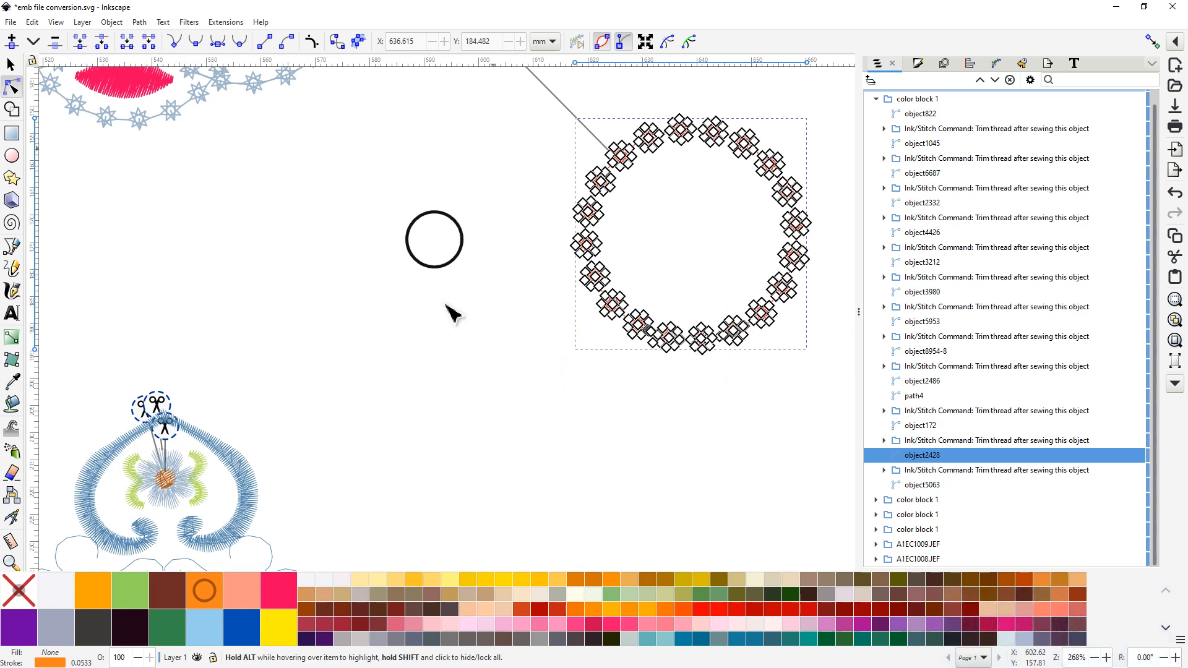
Step: Paste the cut circle of star motifs into the empty page area below the remaining circle and deselect it
left_click_drag(474, 314, 334, 147)
left_click_drag(617, 296, 295, 443)
left_click_drag(376, 427, 500, 264)
right_click(459, 347)
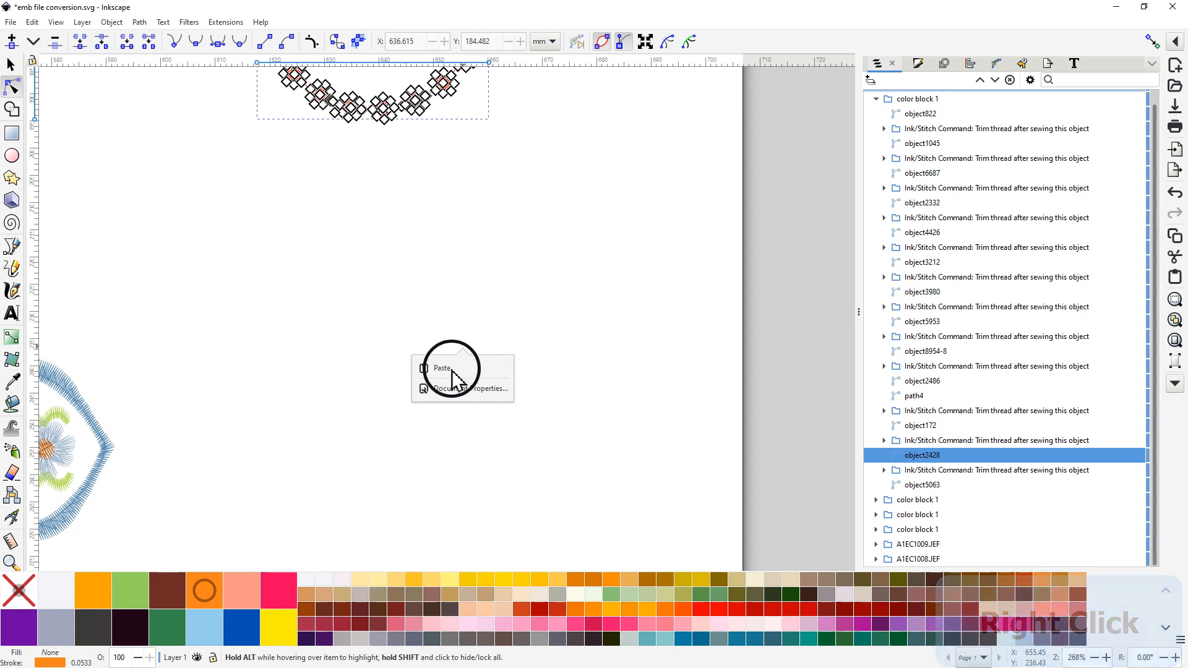
left_click(442, 368)
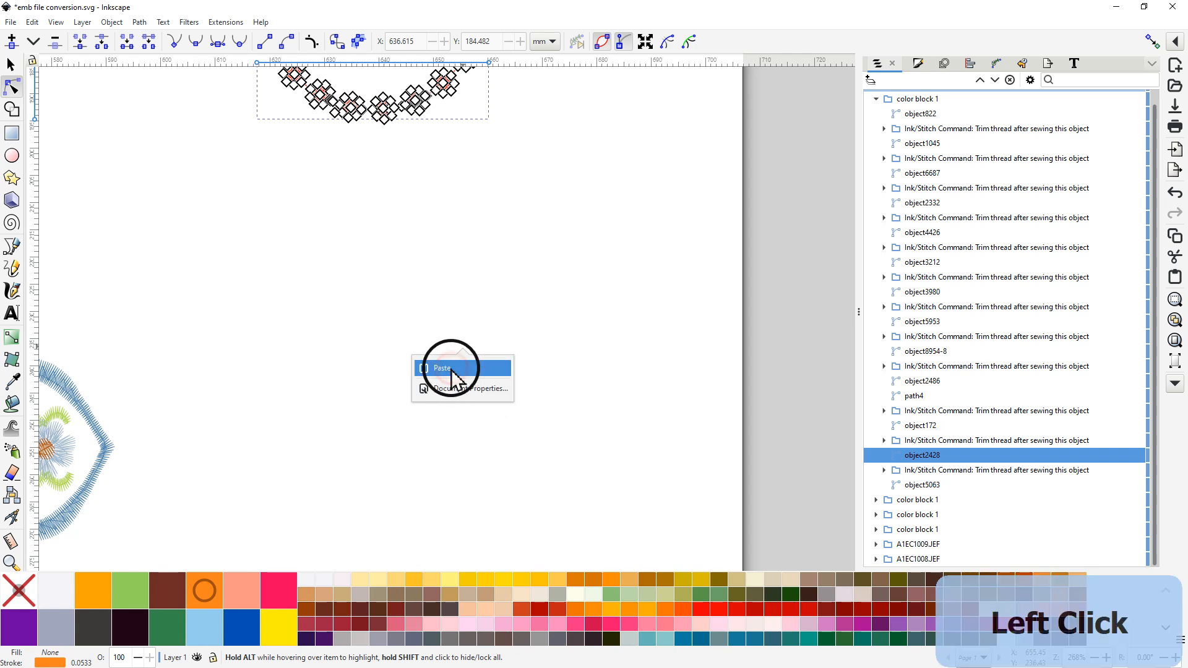
left_click(458, 377)
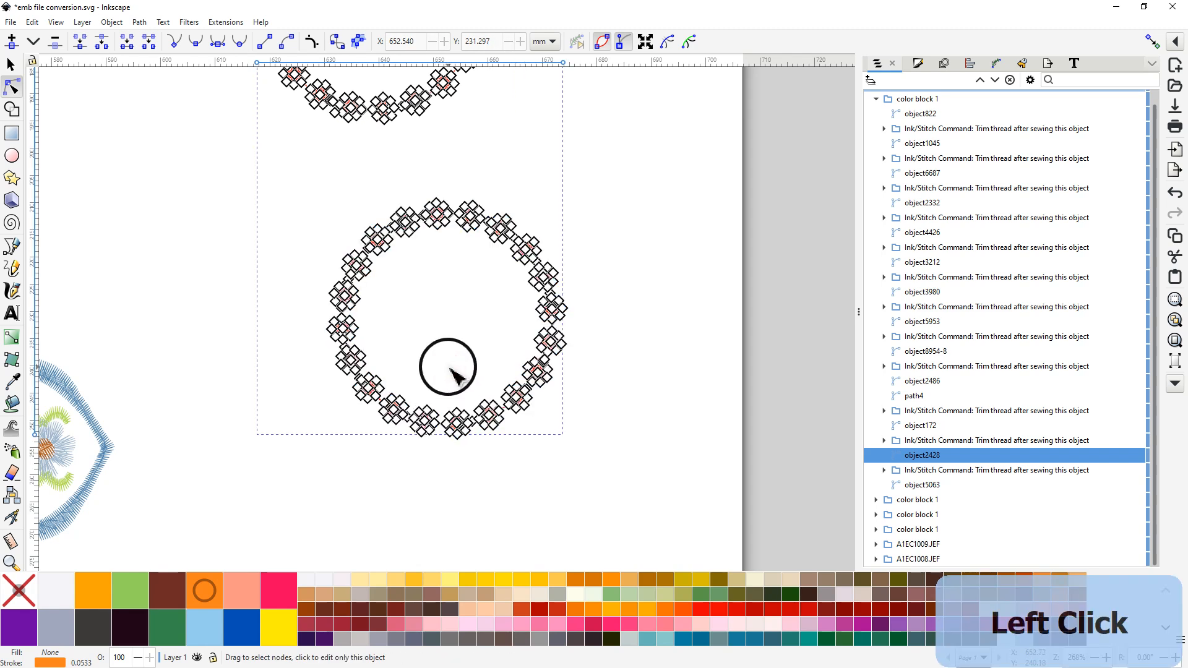
scroll(458, 356, "up", 4, "ctrl")
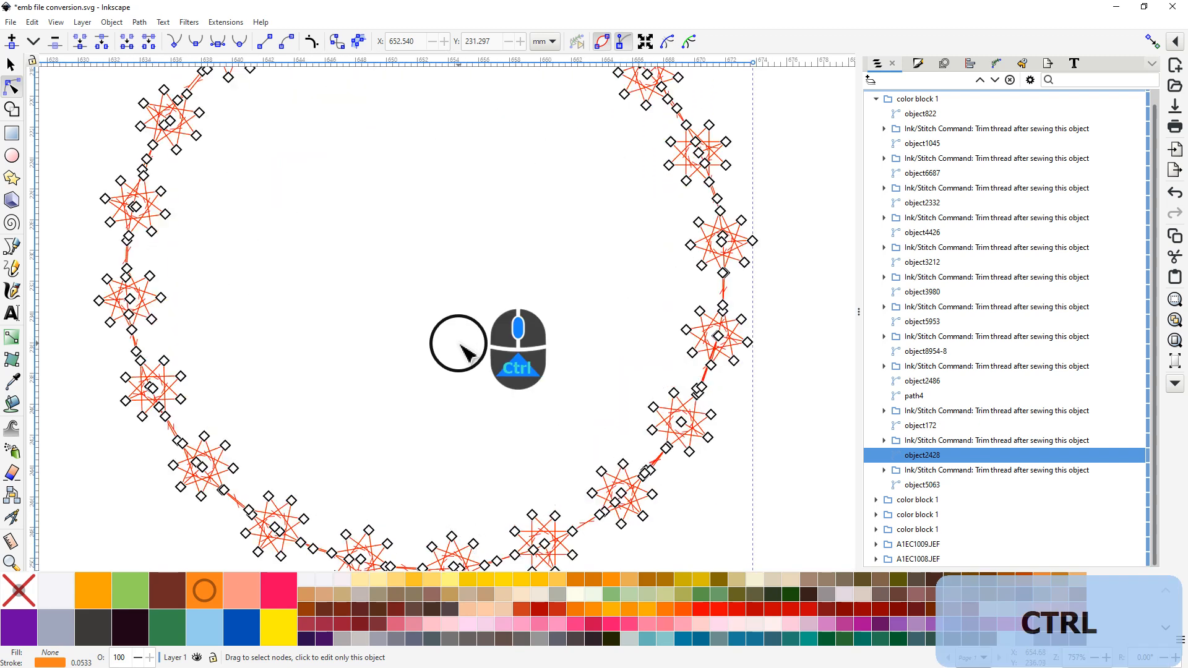
scroll(461, 351, "down", 2, "ctrl")
left_click(445, 337)
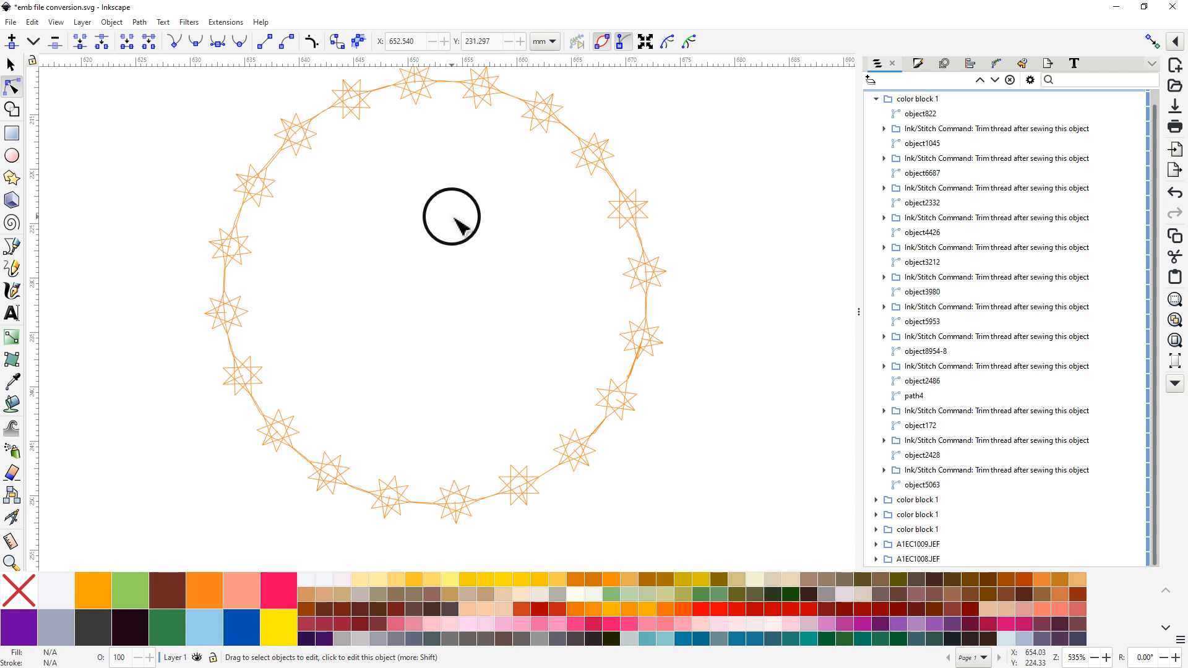
Step: Break apart the path that holds both star circles so that each circle is a separate object
scroll(461, 244, "down", 2, "ctrl")
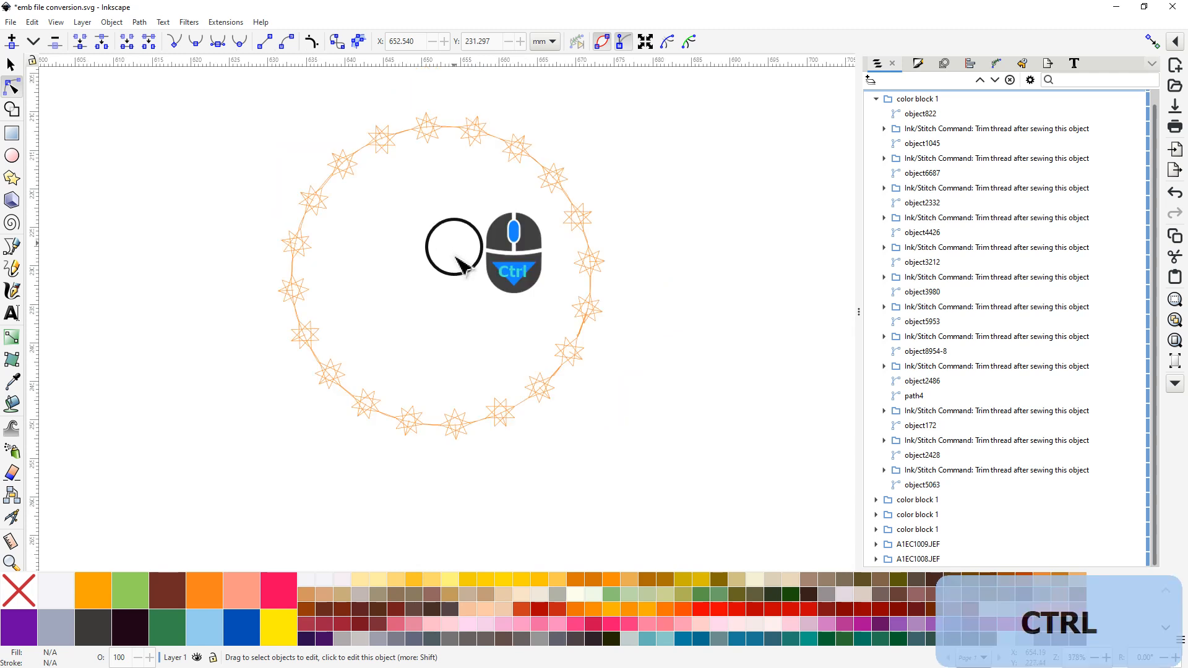
middle_click(584, 232)
left_click_drag(584, 232, 634, 505)
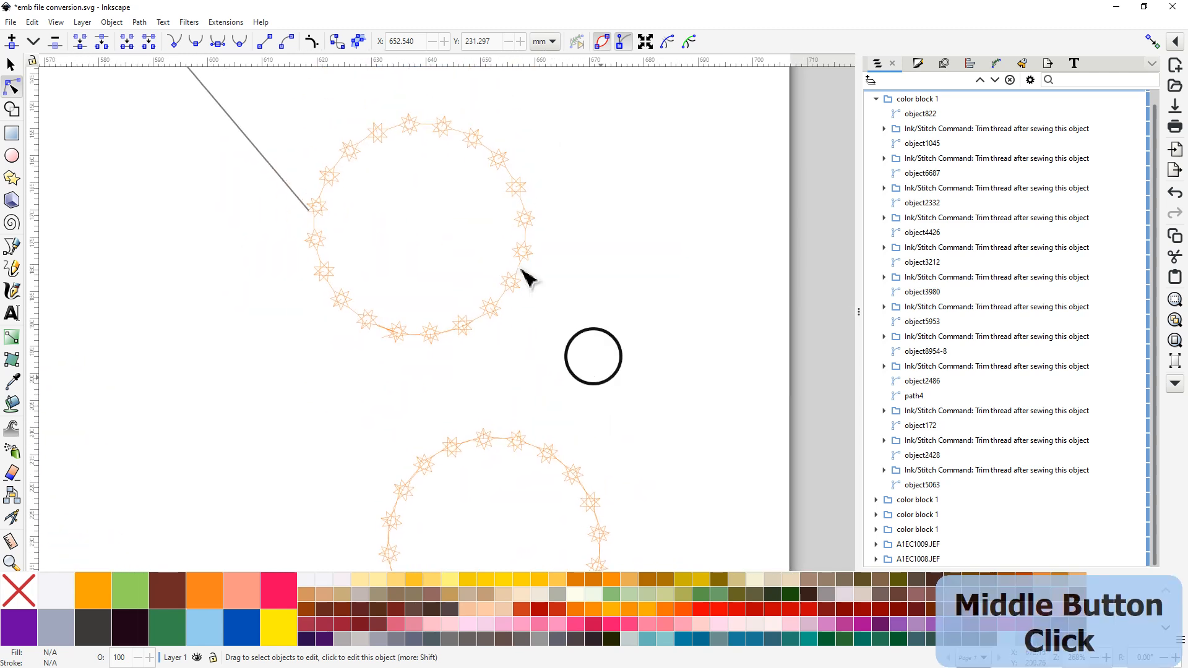
left_click(490, 443)
left_click_drag(524, 406, 558, 284)
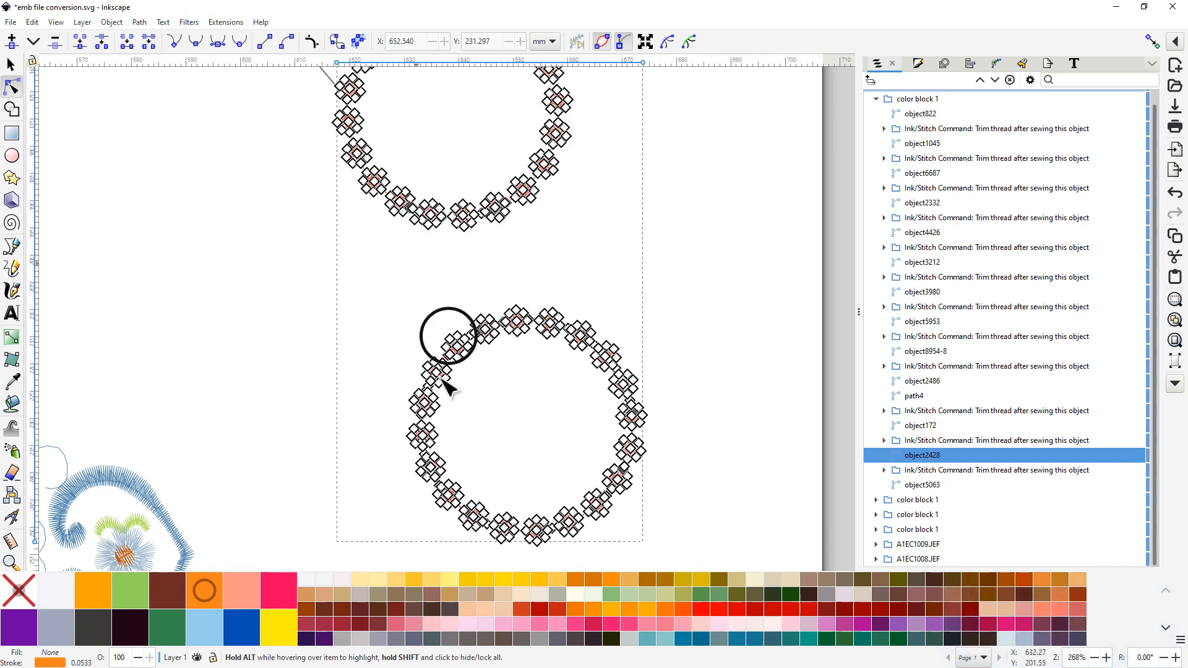
left_click(139, 22)
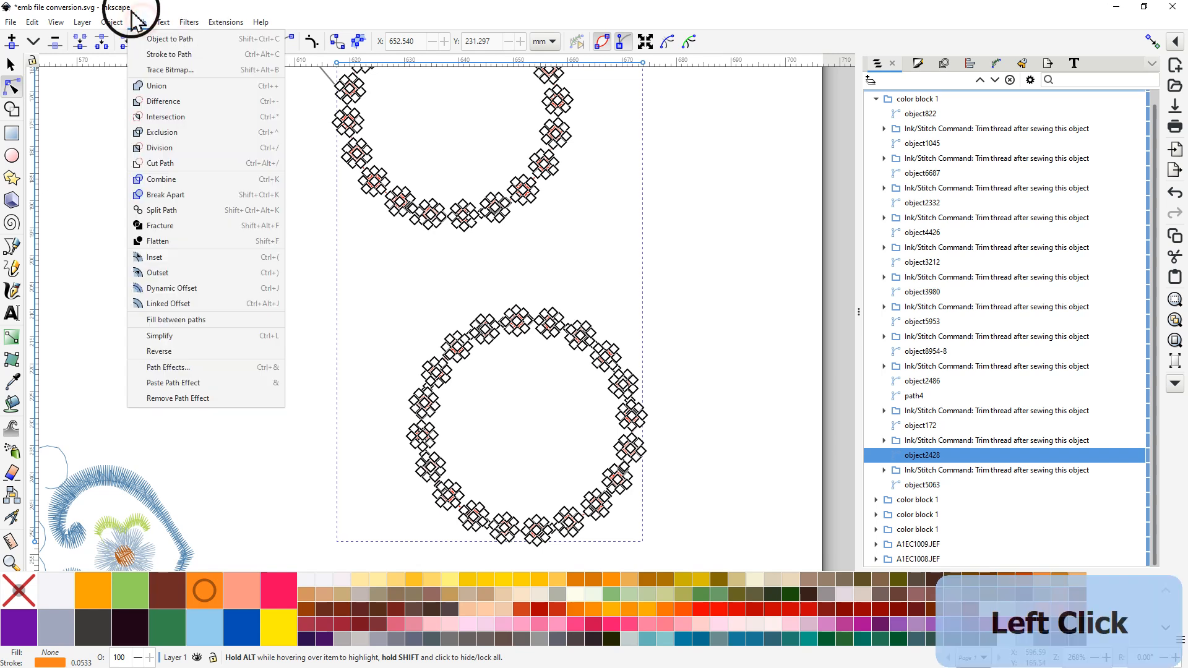
left_click(171, 200)
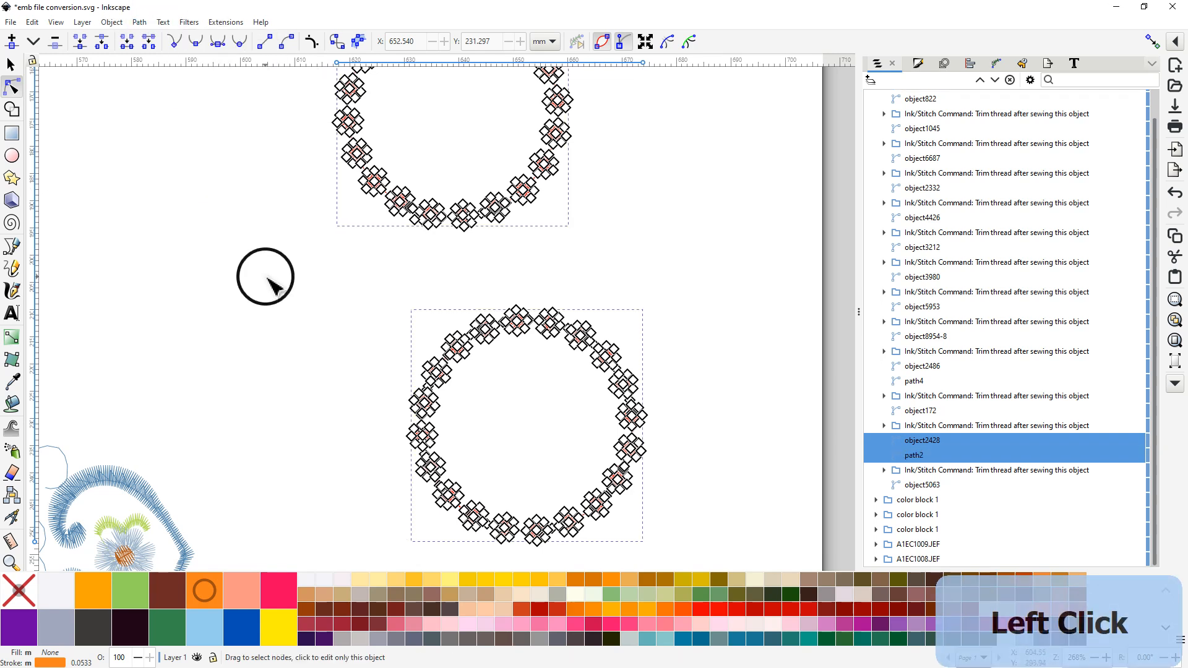
left_click(266, 278)
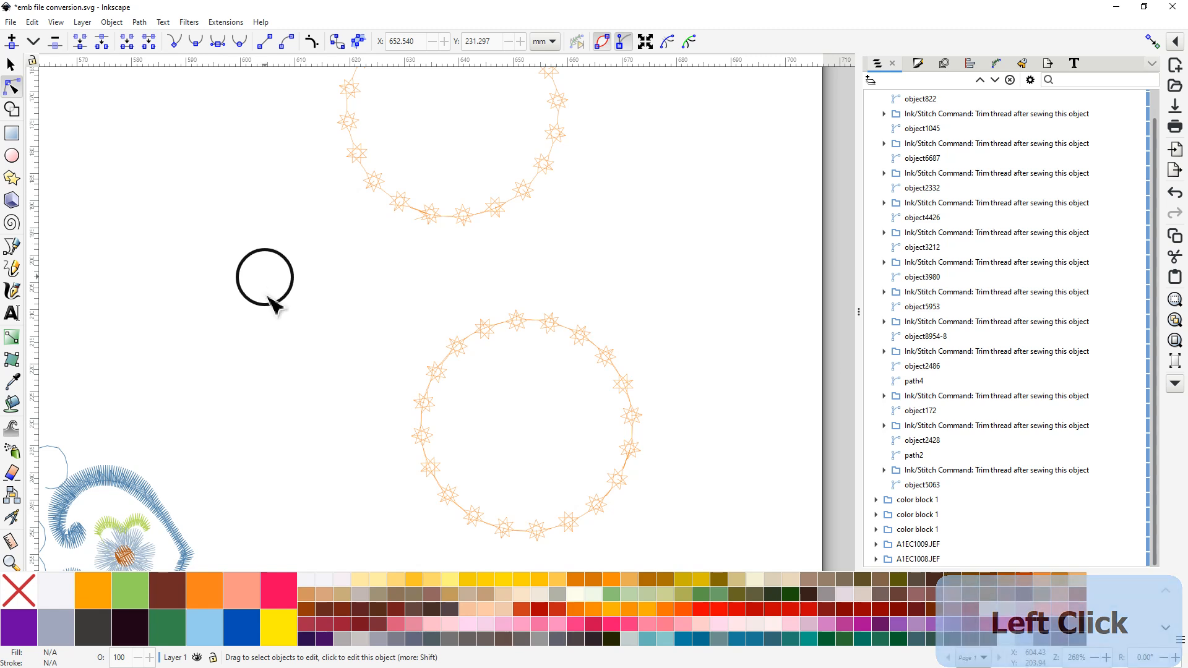
Step: Set the stroke of the lower pasted star circle to True Green 61101 and deselect it
left_click(520, 322)
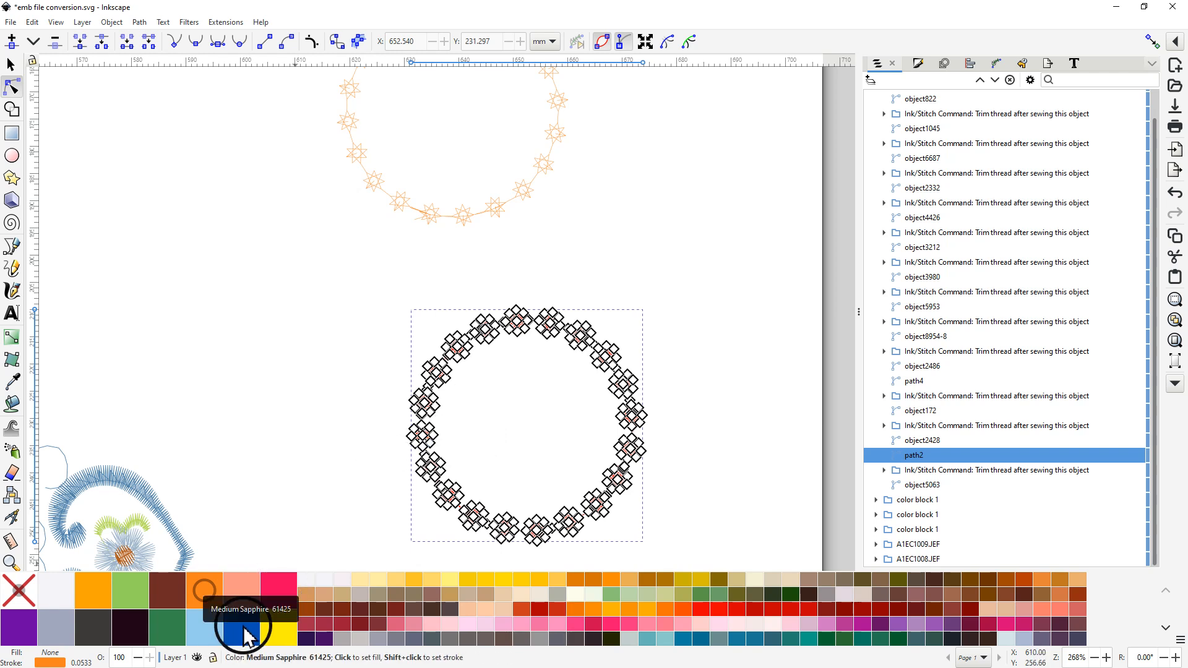
middle_click(166, 633)
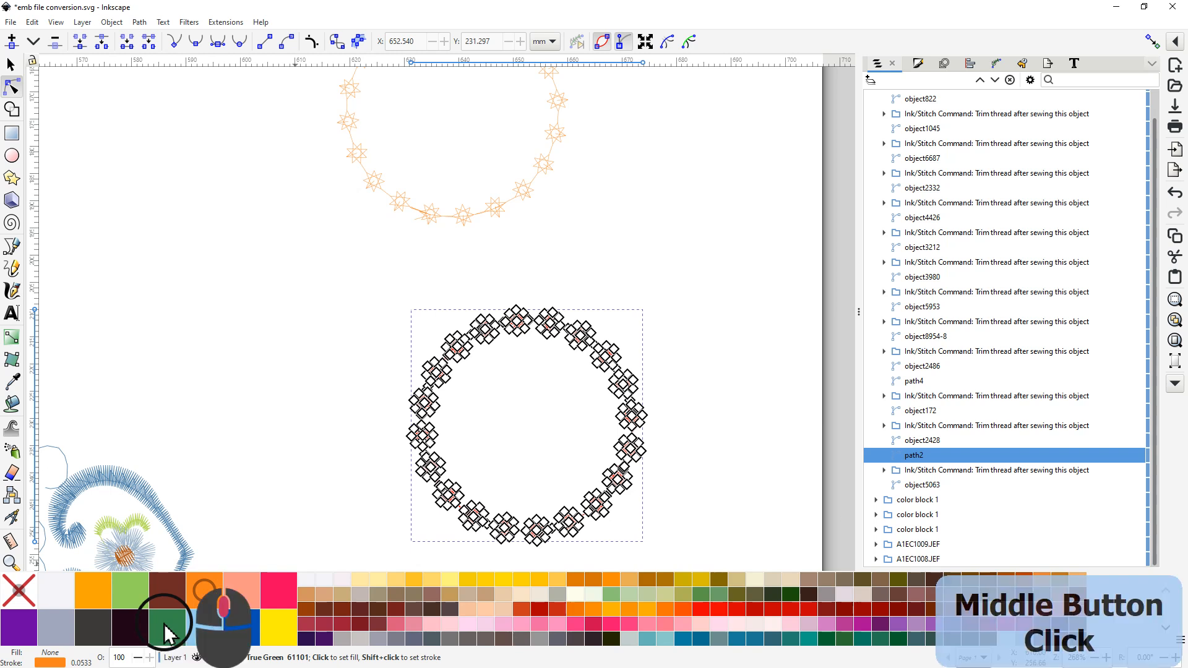
left_click(286, 447)
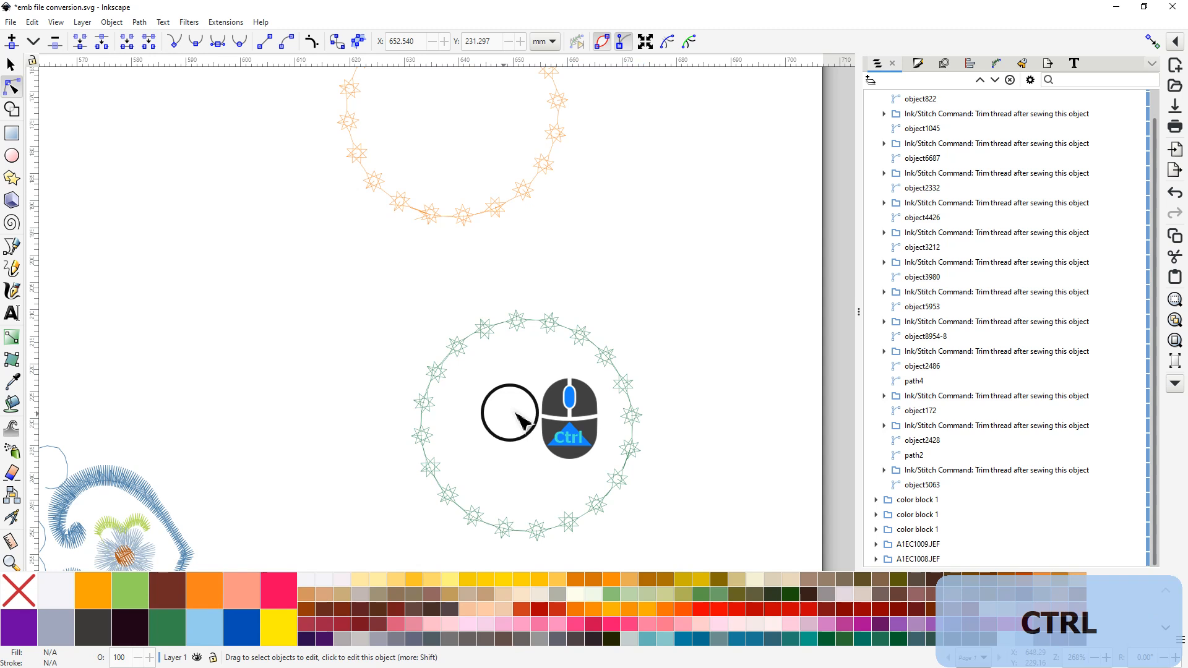
scroll(508, 413, "up", 2, "ctrl")
left_click_drag(543, 357, 412, 247)
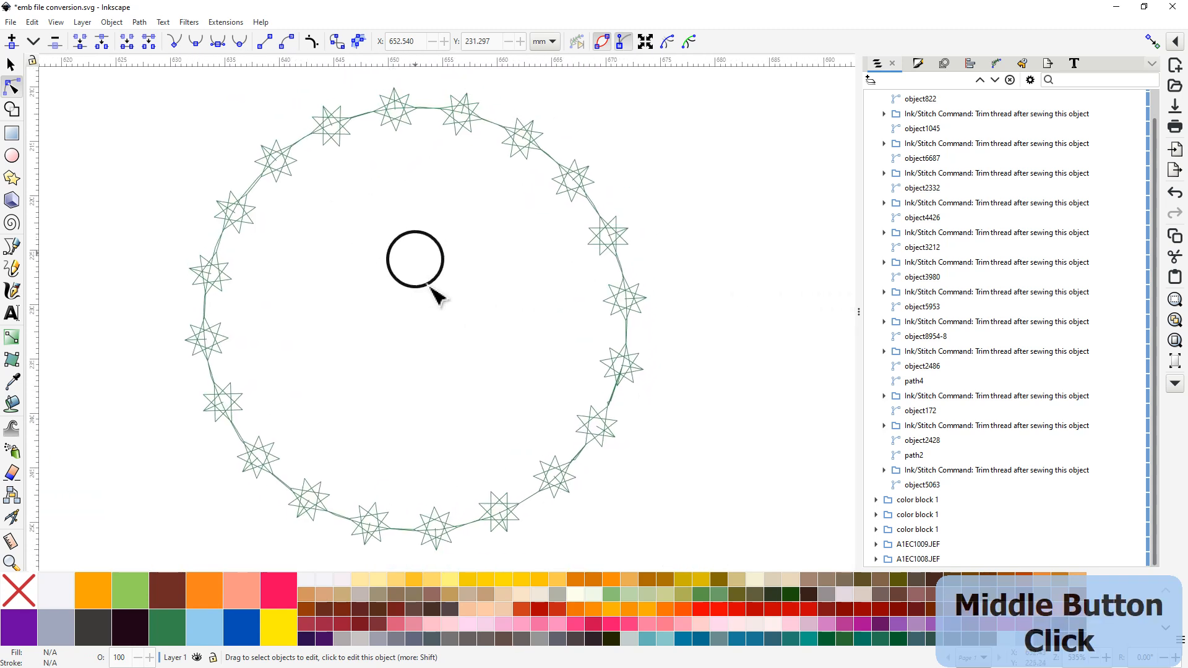
Step: Select the orange star circle's path for node editing around the loose stitch end at its bottom edge
scroll(425, 310, "down", 3, "ctrl")
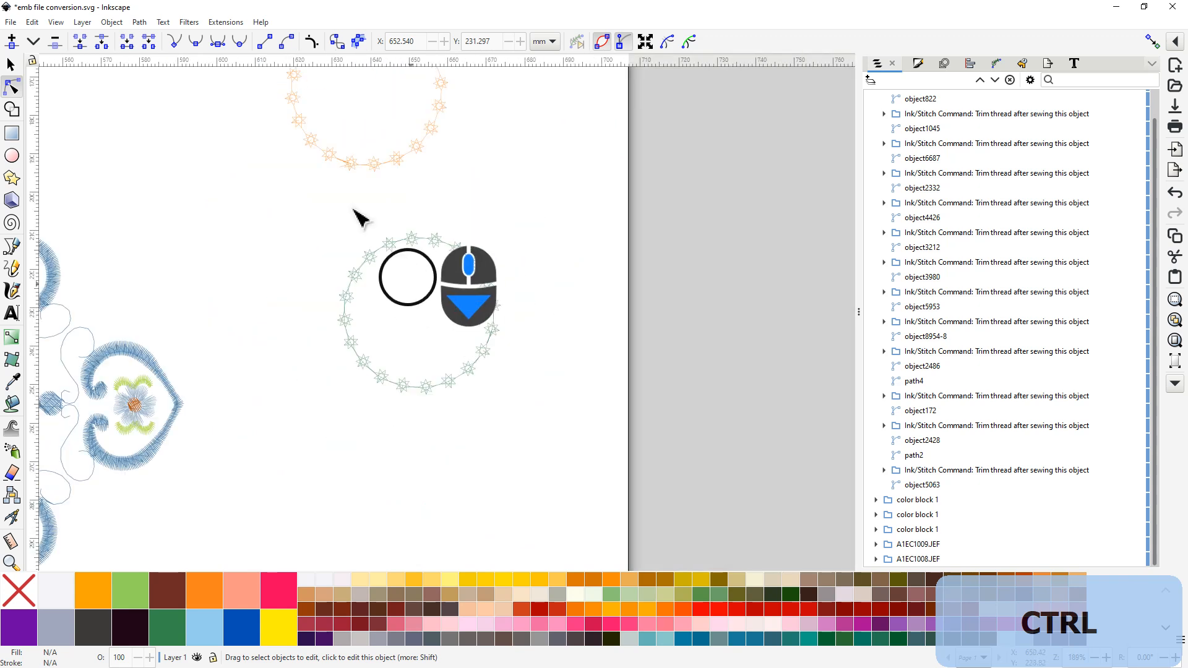
left_click_drag(345, 203, 353, 342)
scroll(353, 341, "up", 4, "ctrl")
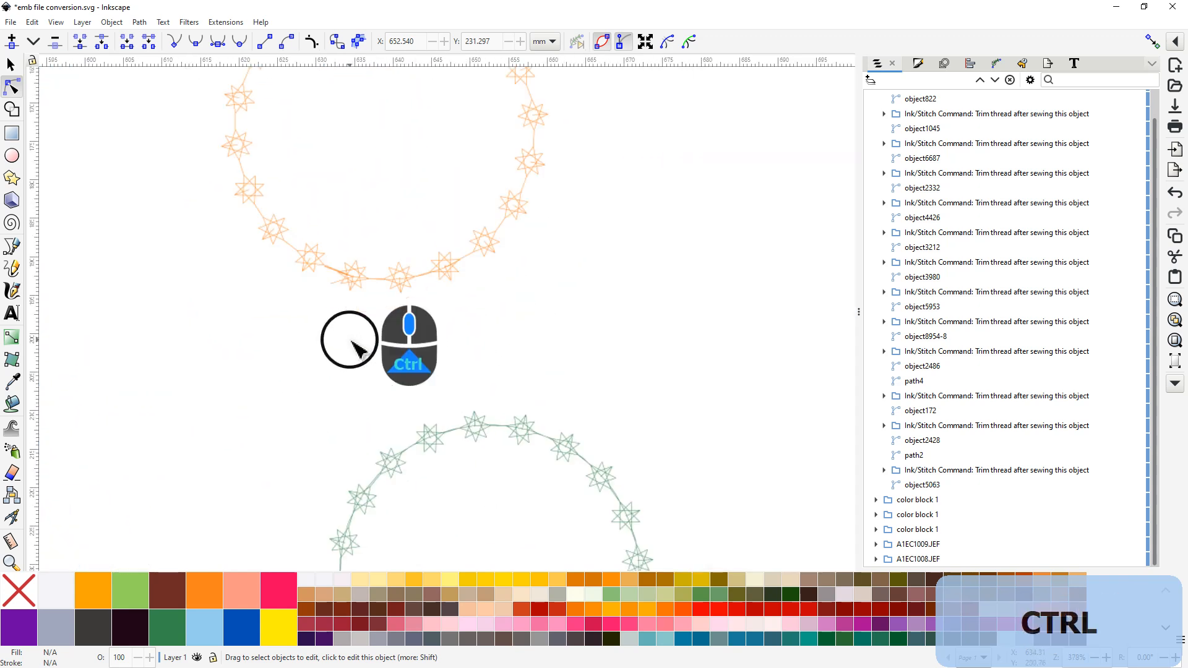
scroll(340, 272, "up", 3, "ctrl")
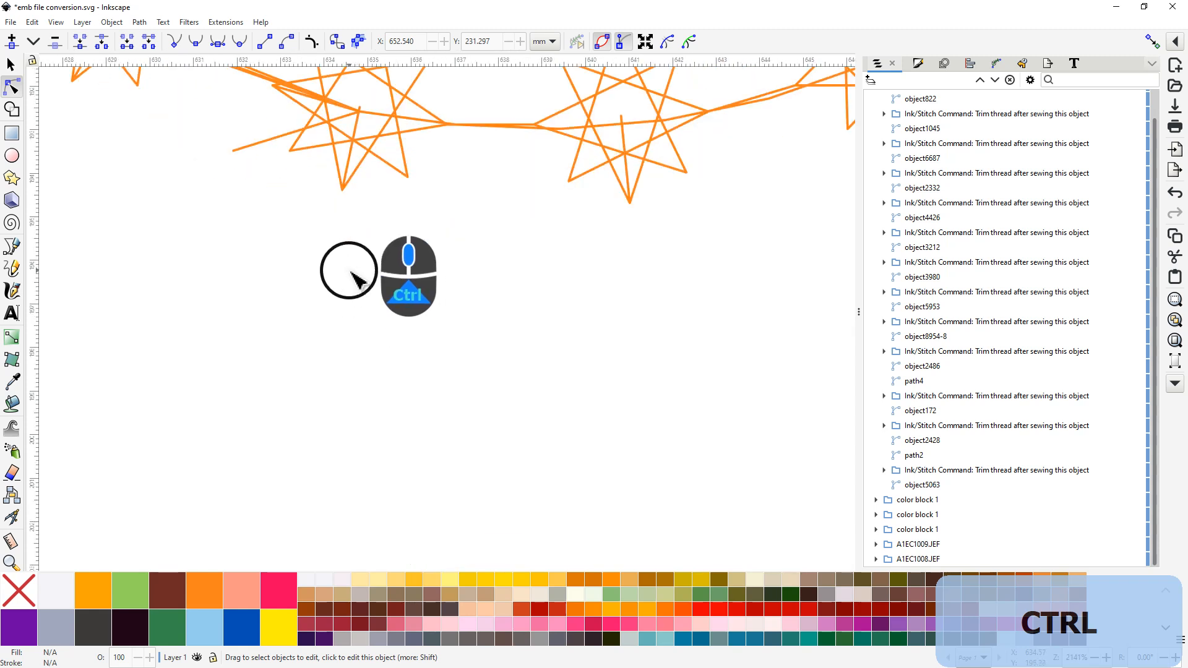
left_click_drag(440, 216, 438, 292)
left_click_drag(331, 303, 357, 352)
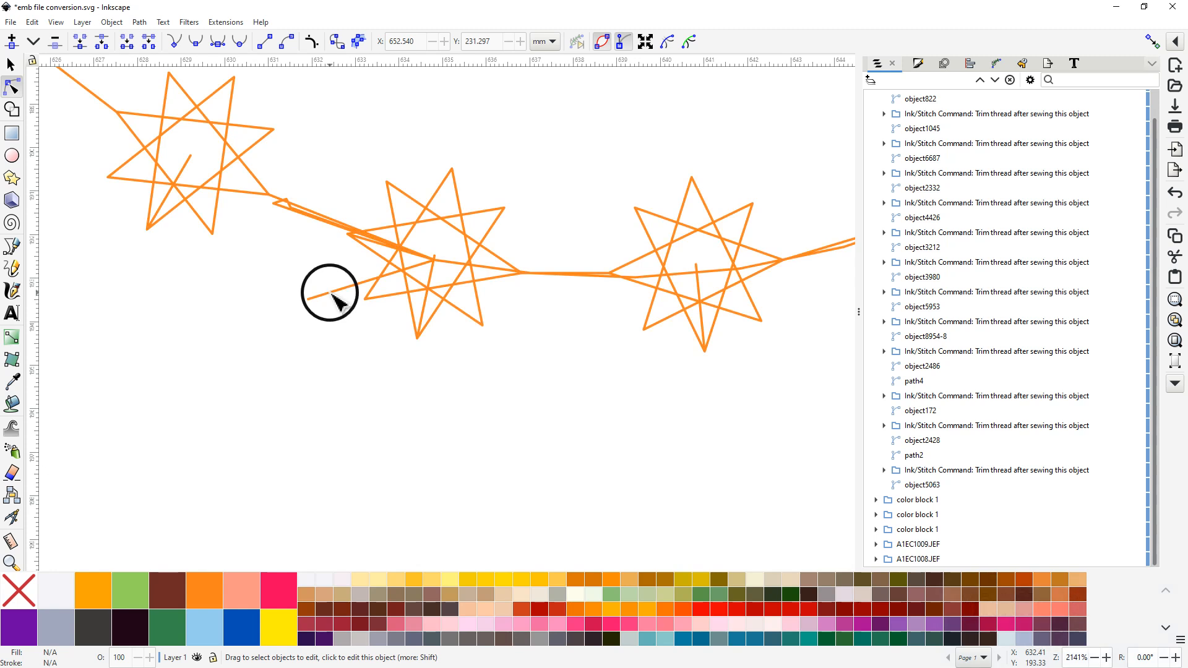
left_click(331, 294)
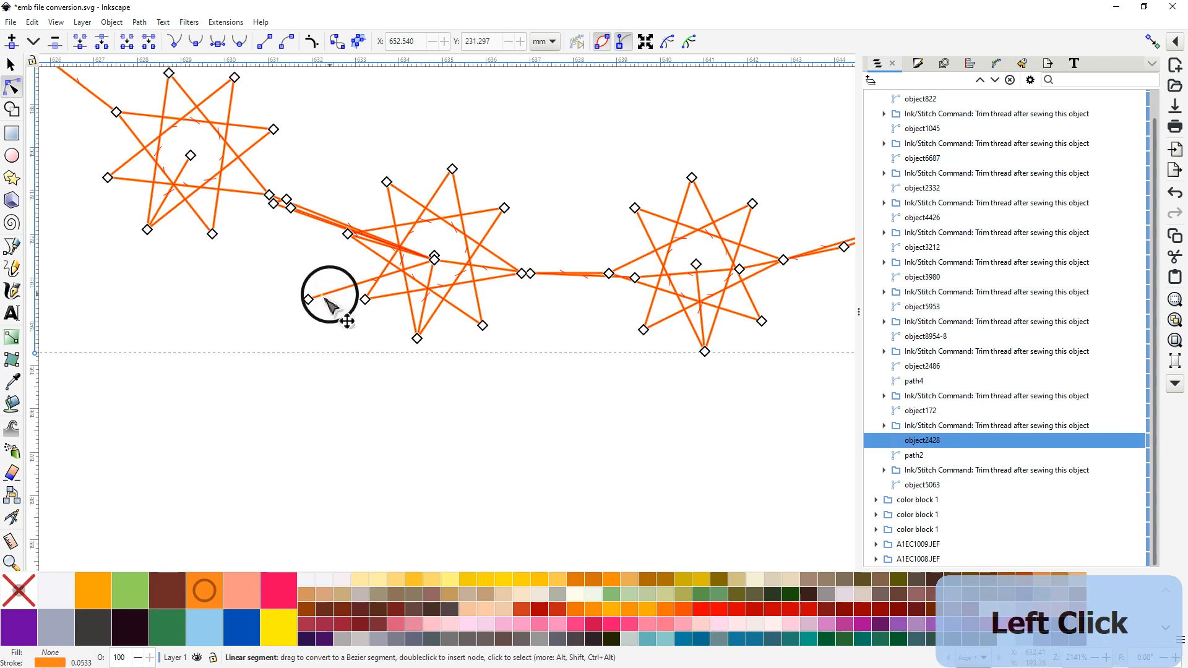
Step: Move the orange path's loose end node and its neighbouring node toward the centre of the adjacent star
left_click(308, 300)
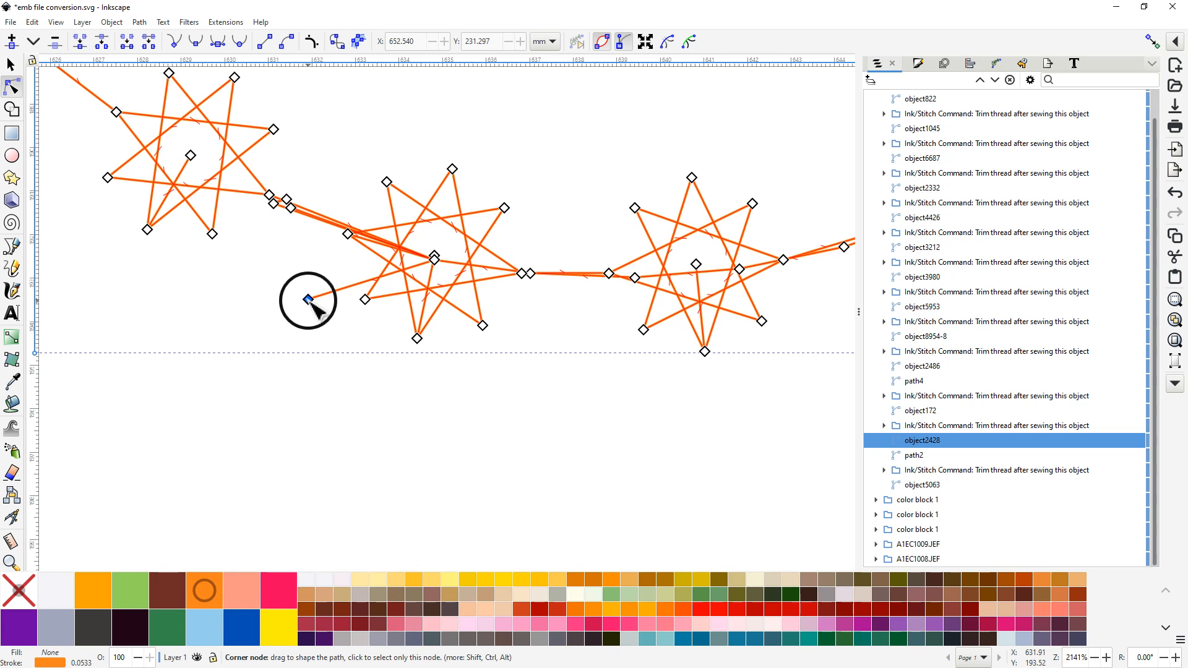
left_click(309, 300)
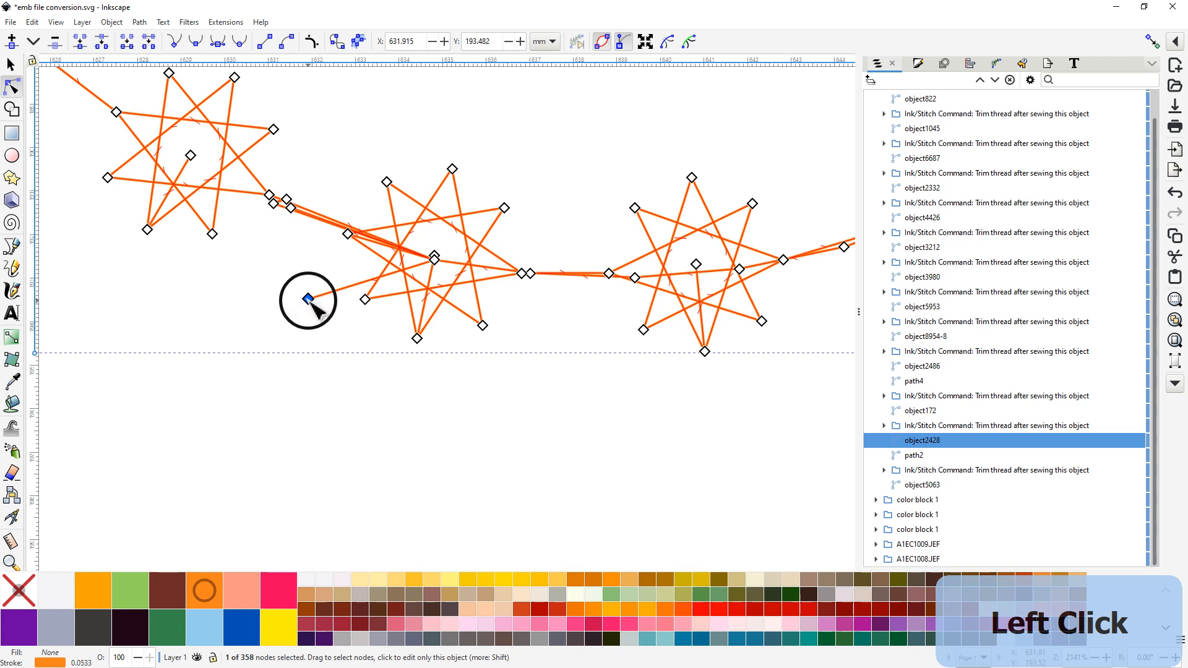
left_click_drag(308, 301, 333, 279)
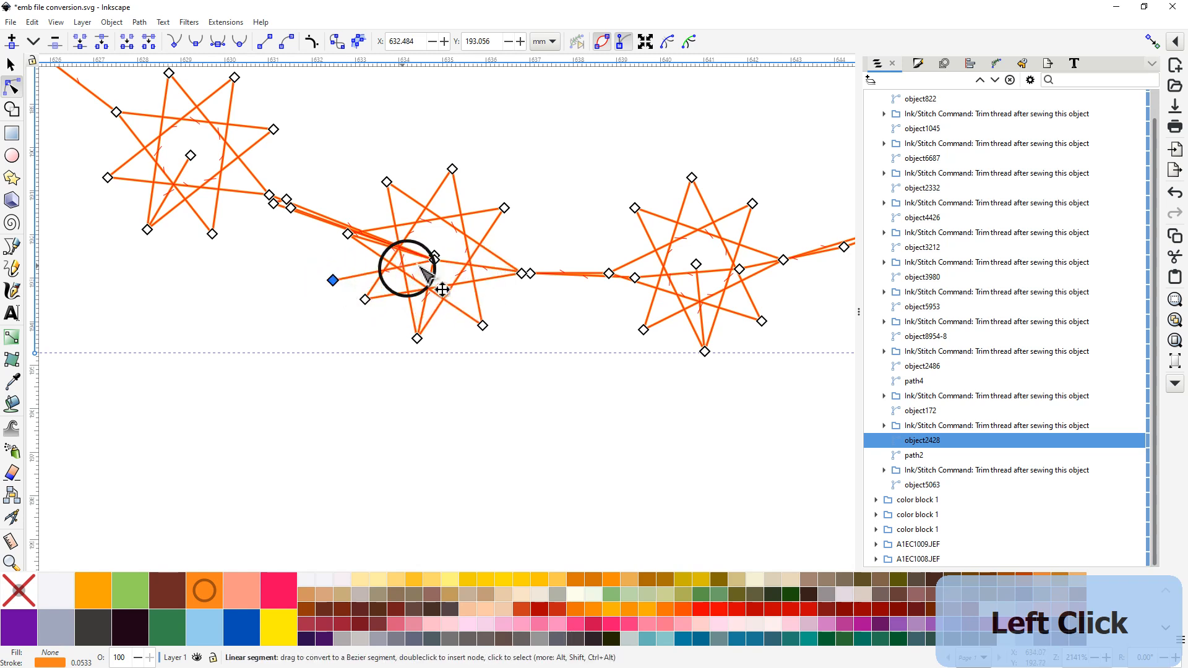
left_click_drag(419, 268, 437, 272)
left_click_drag(332, 280, 432, 266)
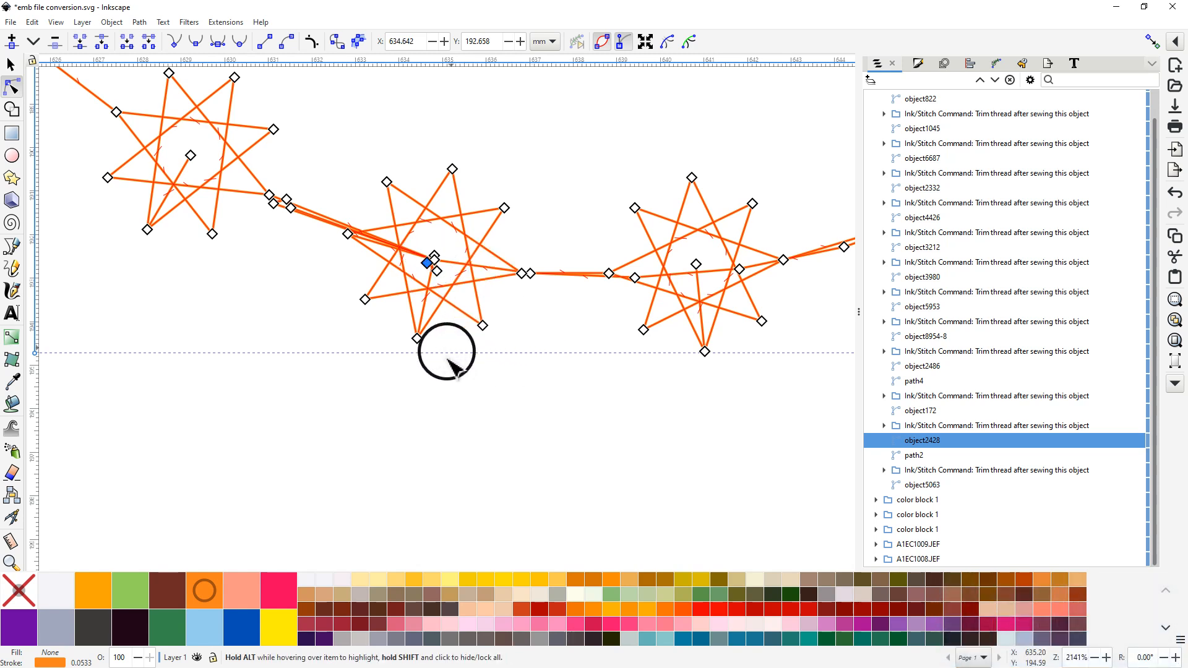
Step: Pull the orange path's last three nodes out below and left of the star, clear of the motif
left_click_drag(427, 263, 273, 319)
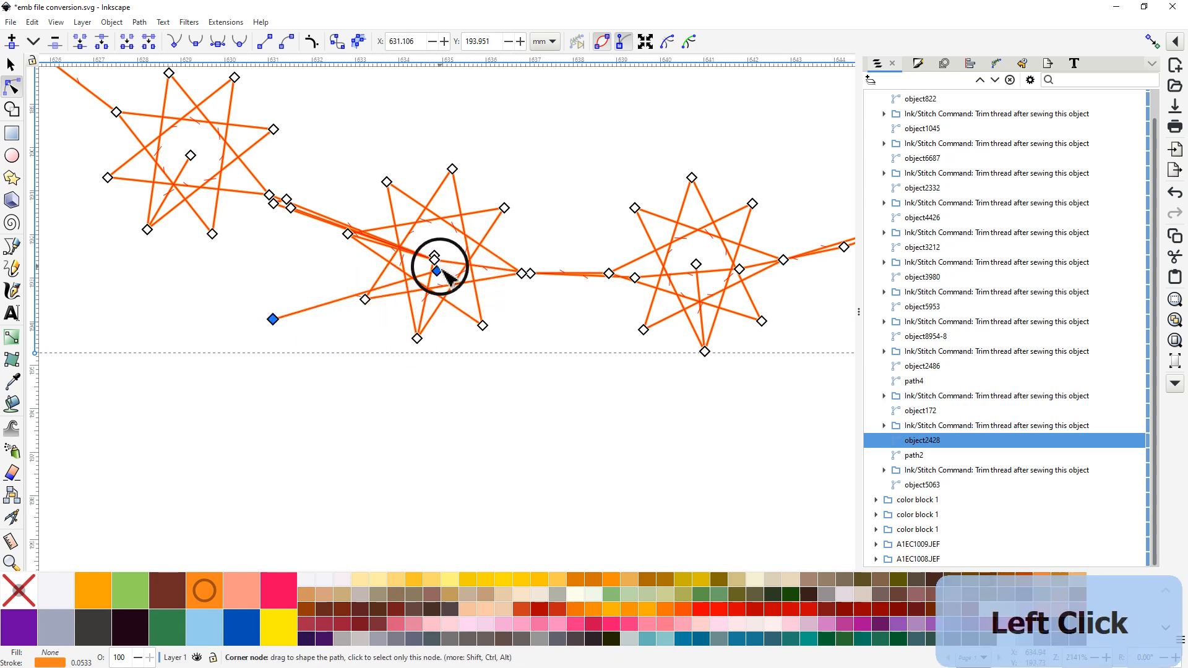
left_click_drag(439, 271, 271, 283)
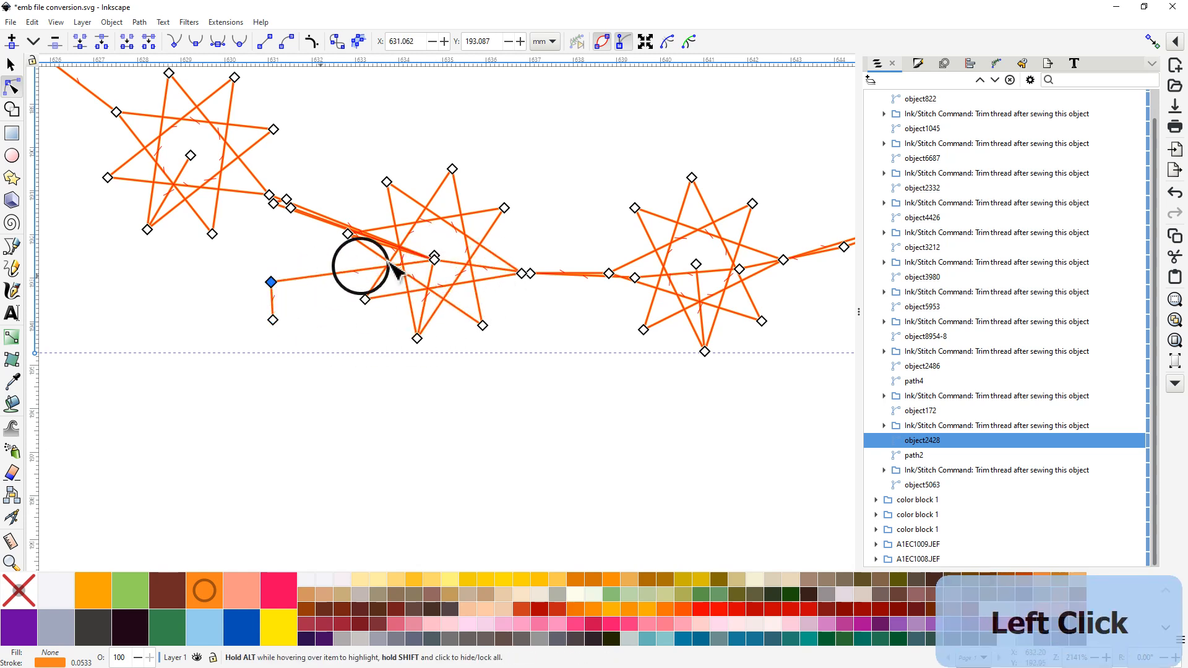
left_click_drag(434, 261, 295, 262)
Step: Shift the two nodes on the connecting stitches near the tail, and delete the three pulled-out end nodes of the orange path
left_click(290, 208, "shift")
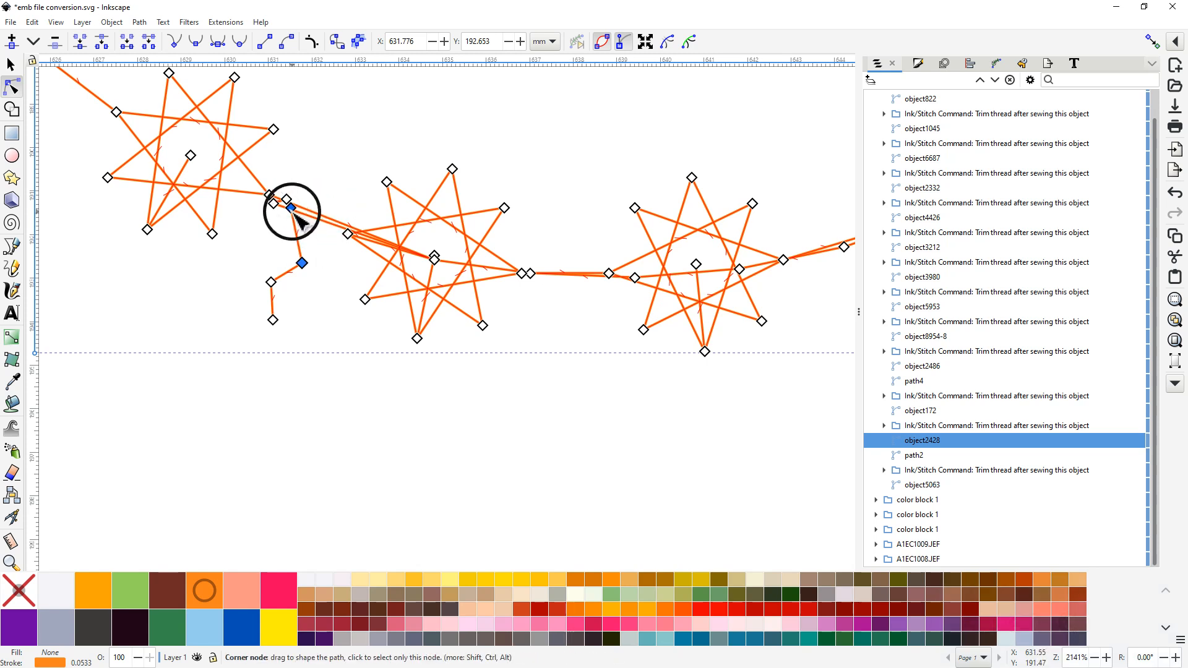
left_click(293, 210)
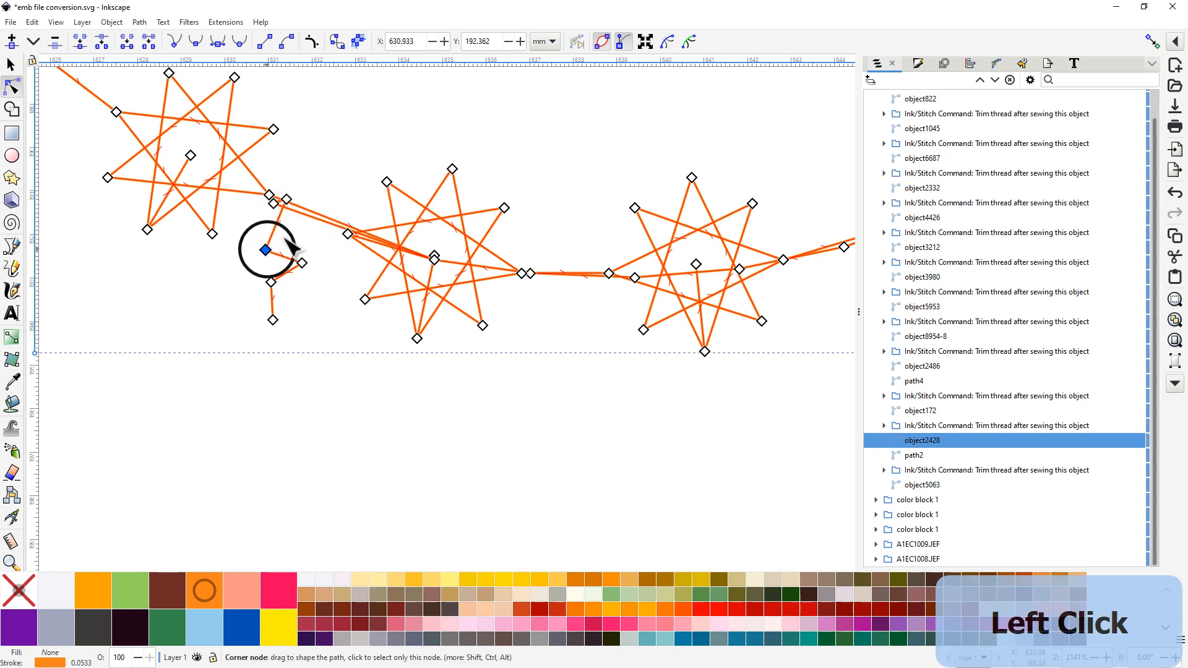
left_click_drag(287, 200, 310, 227)
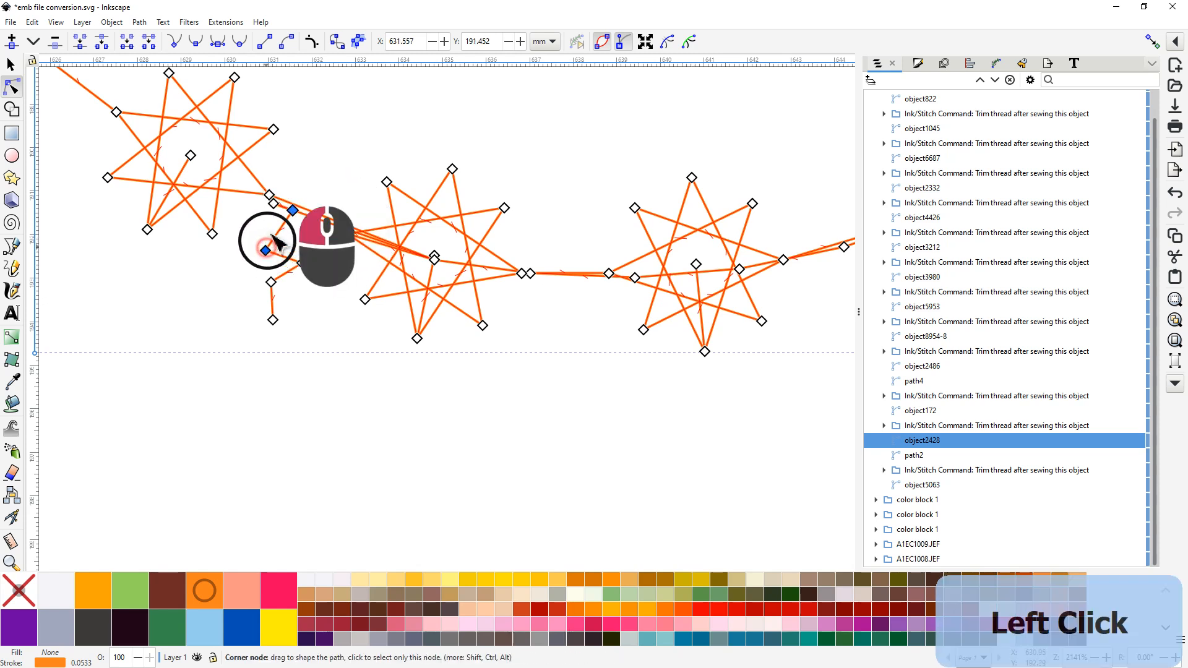
left_click_drag(286, 205, 319, 325)
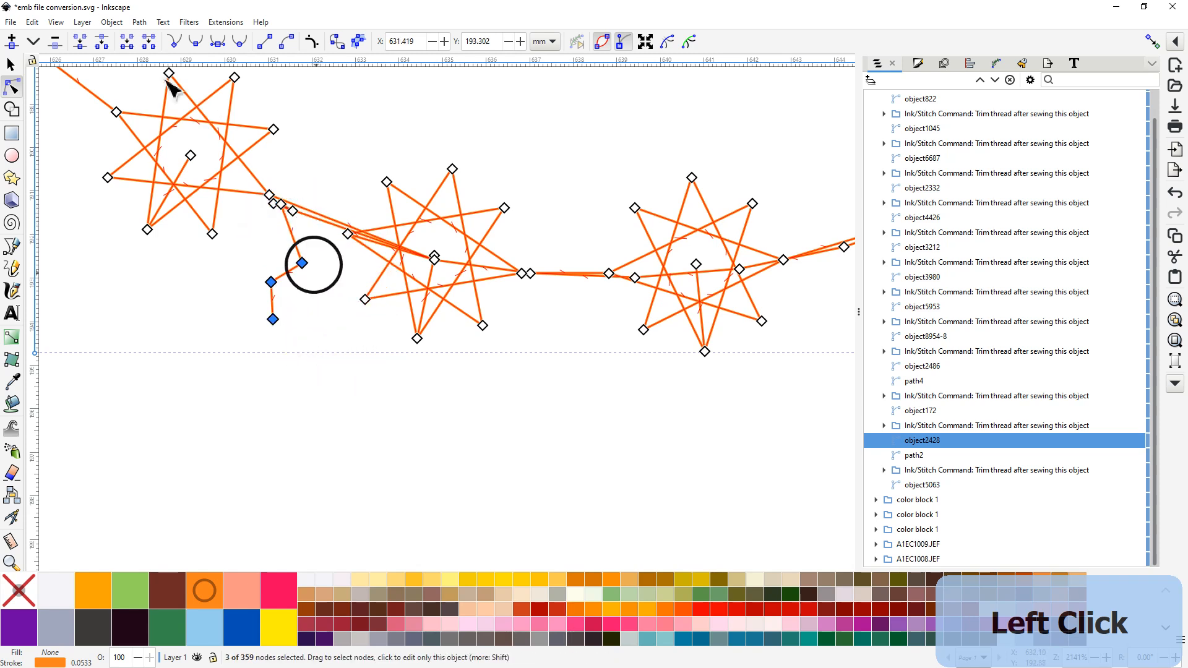
left_click(54, 43)
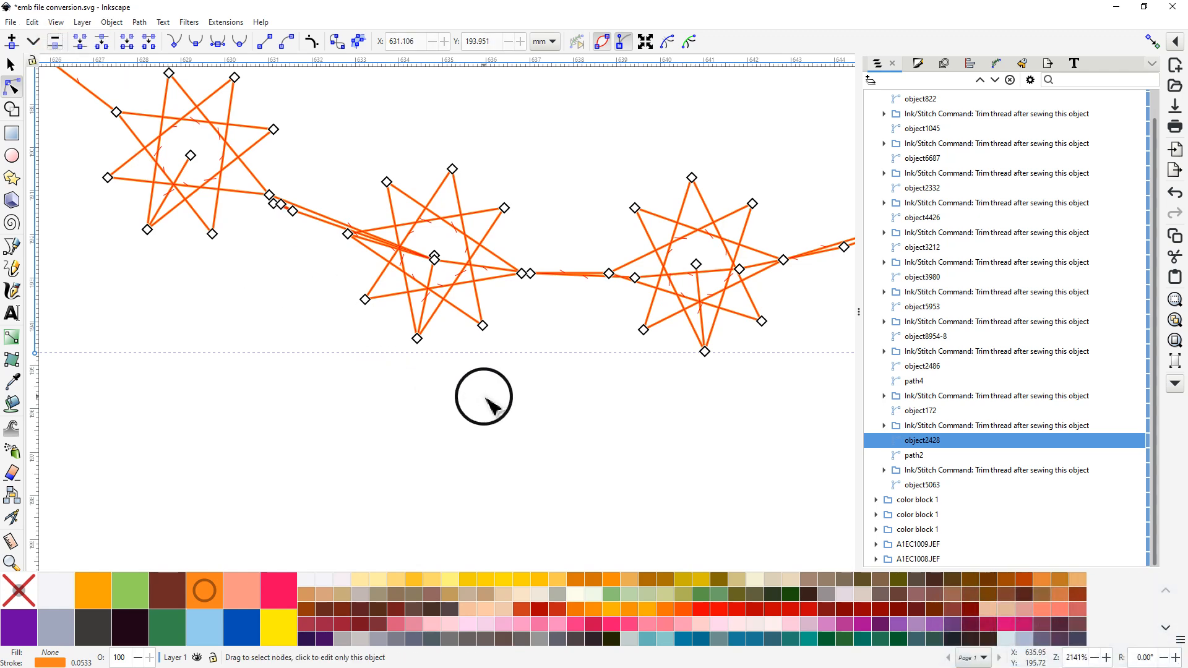
Step: Examine the cleaned orange circle alongside the flower design, and deselect it
scroll(493, 406, "down", 4)
middle_click(504, 191)
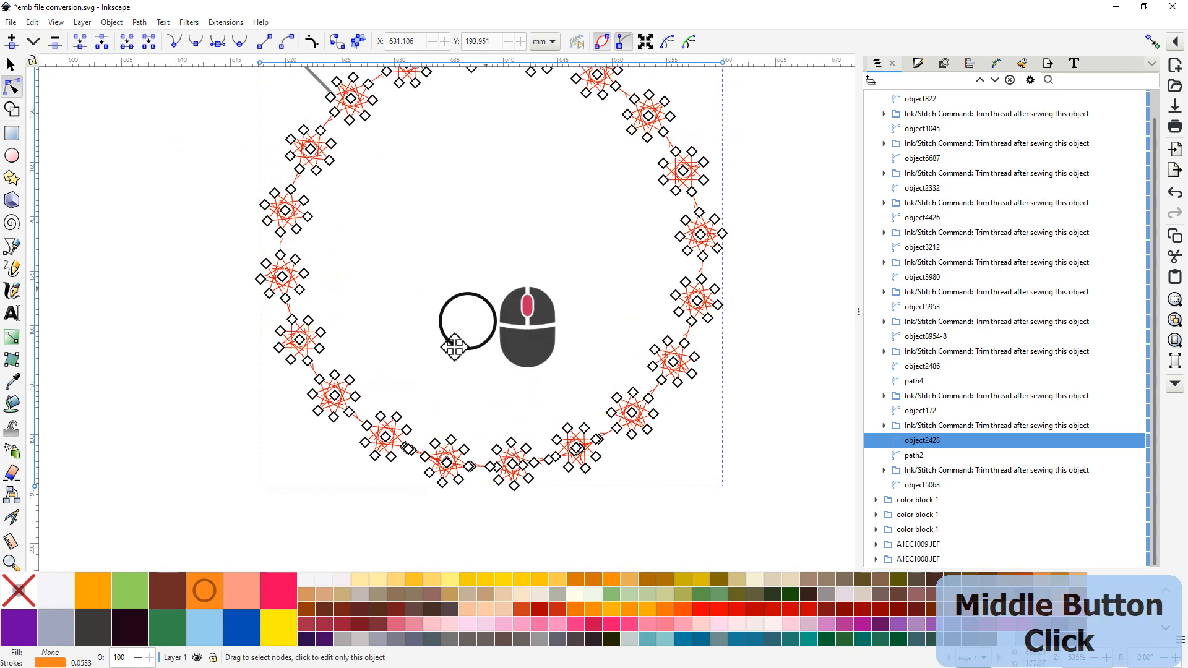
middle_click(454, 348)
scroll(445, 354, "down", 2)
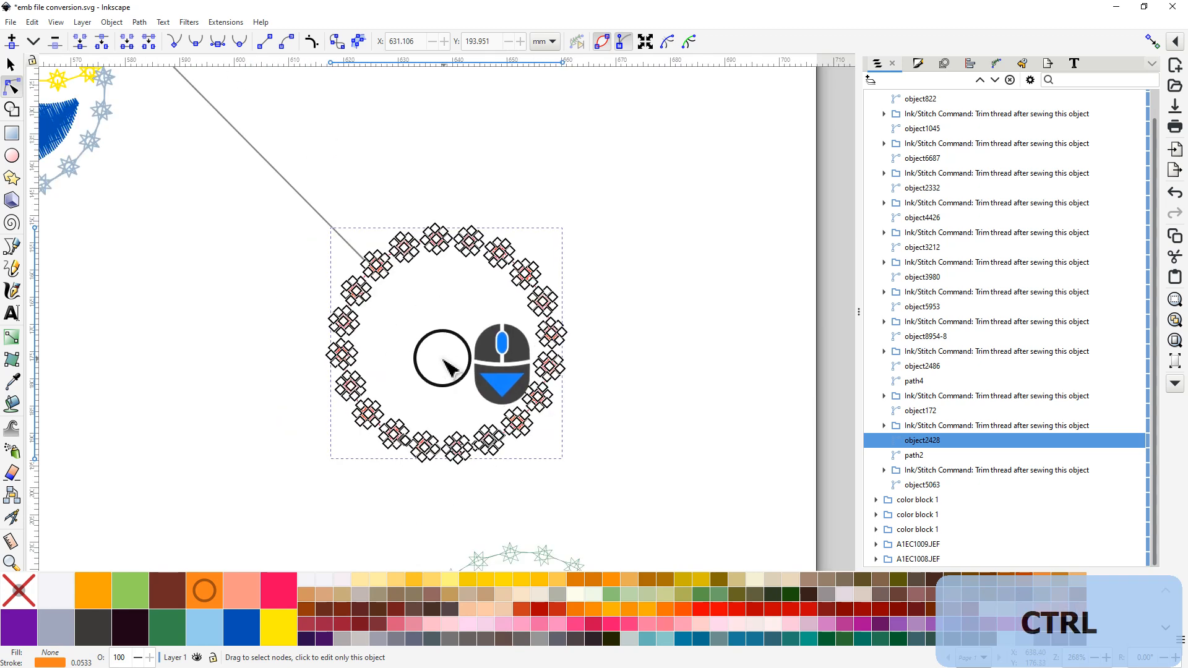
middle_click(443, 371)
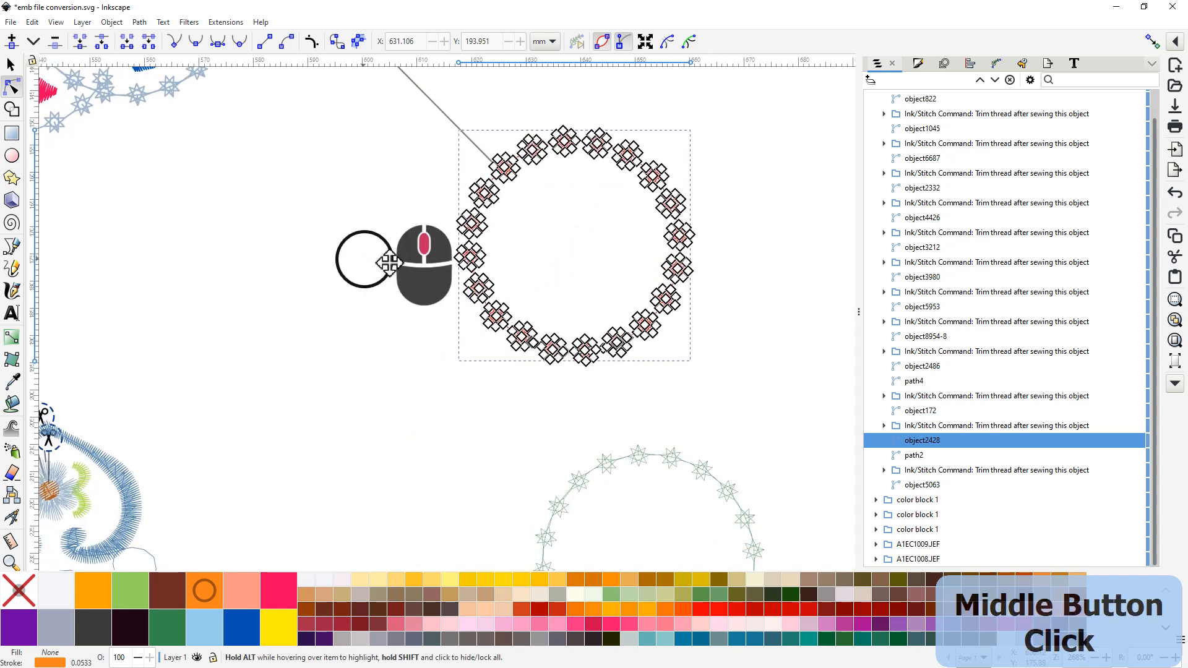
middle_click(389, 263)
middle_click(345, 238)
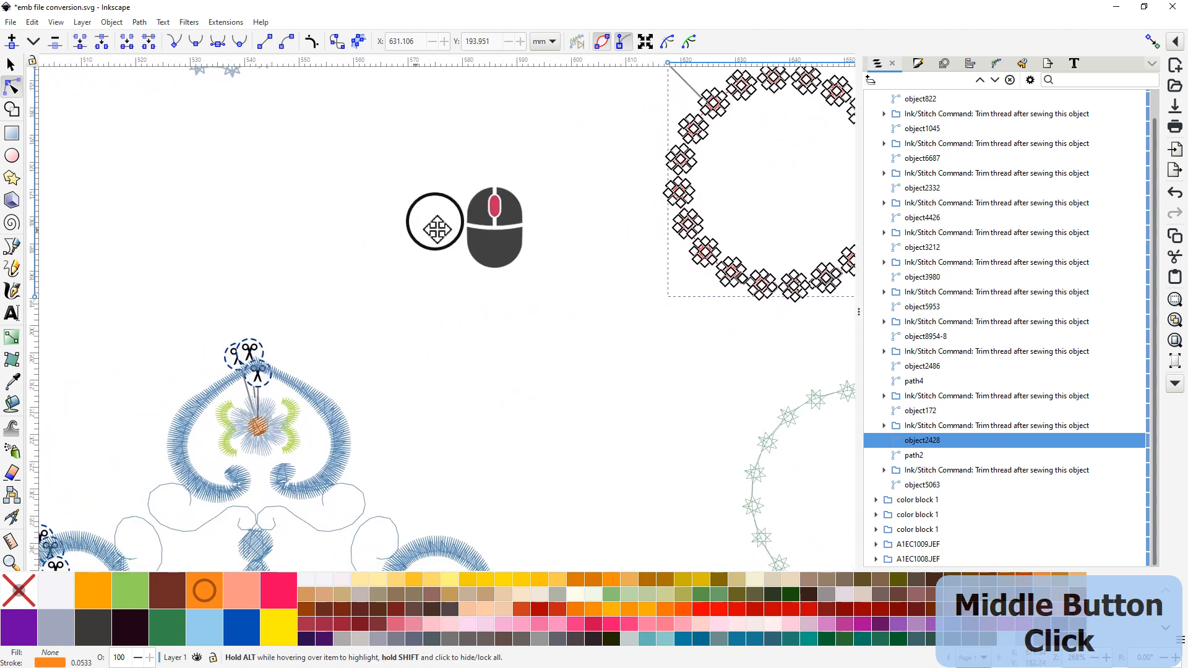
scroll(421, 235, "down", 2)
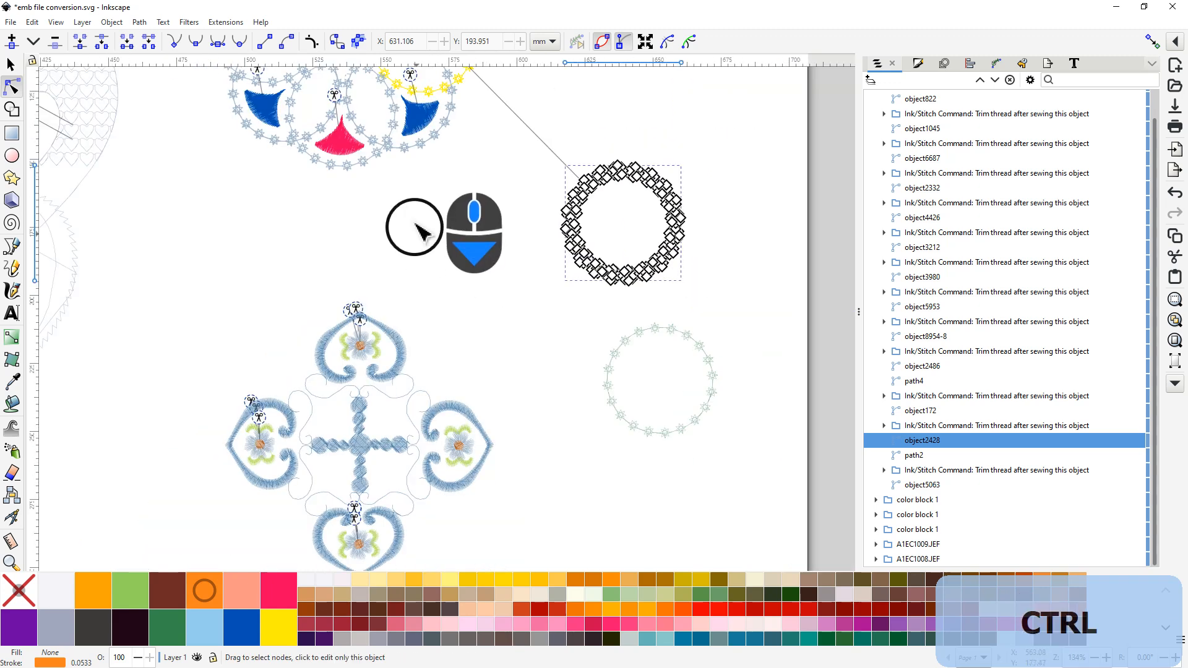
middle_click(414, 232)
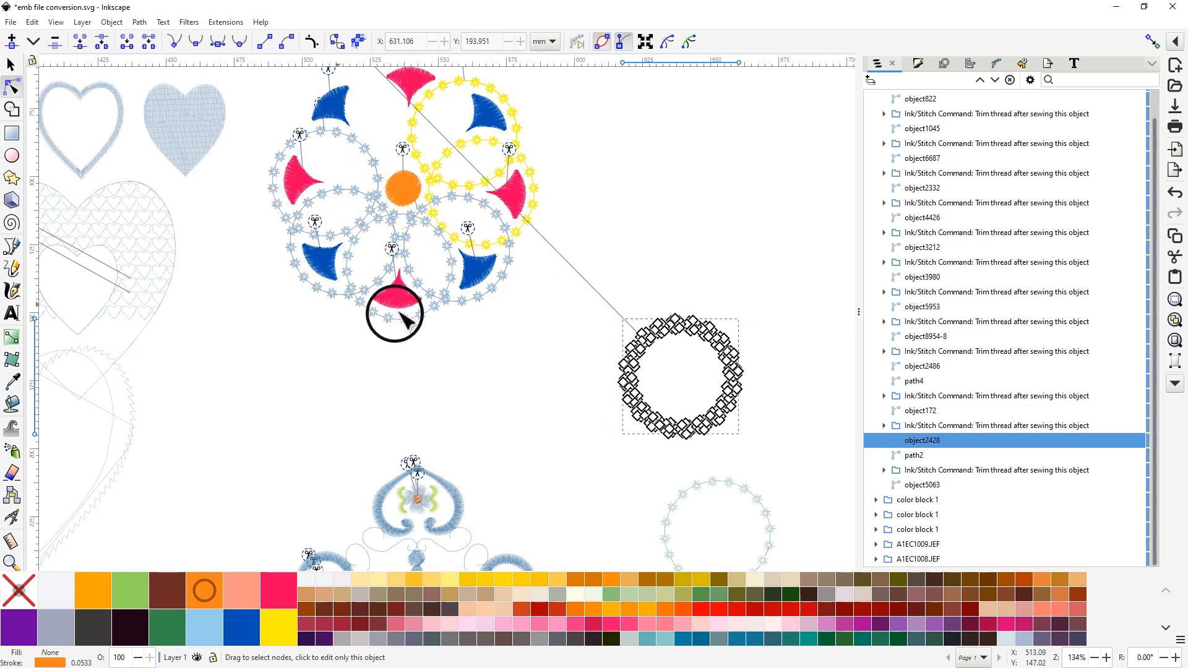
left_click(569, 418)
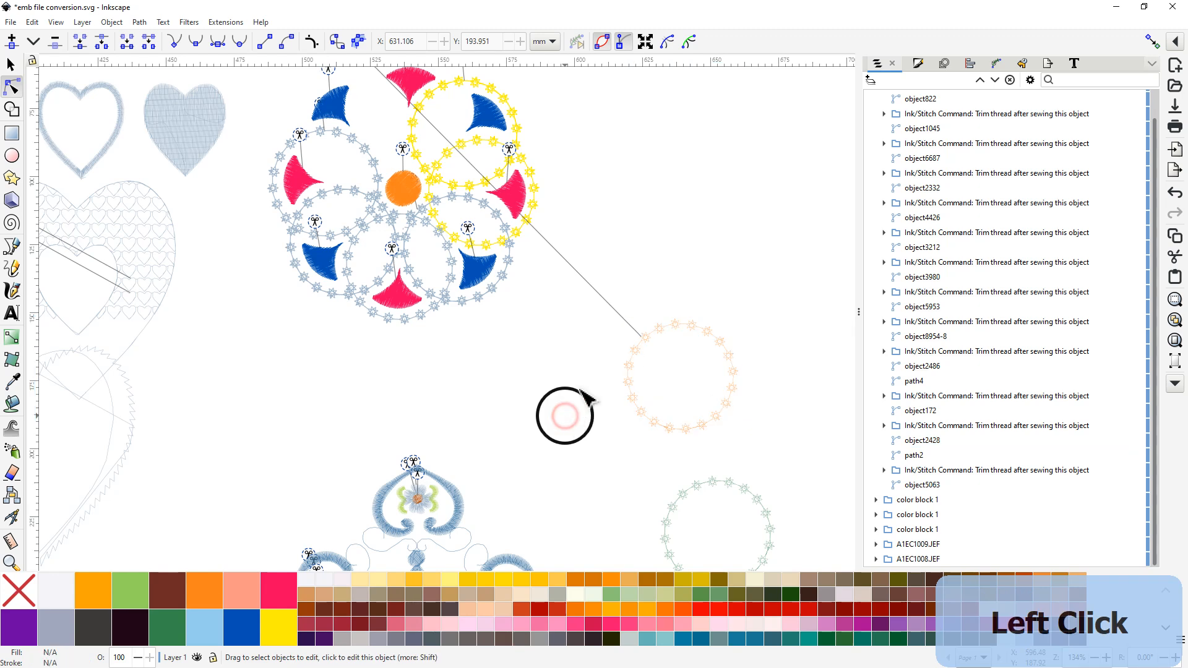
Step: Duplicate the orange star circle and place the copy in the empty area to the right of the flower, at about X 605.4, Y 76.1 mm
left_click(707, 421)
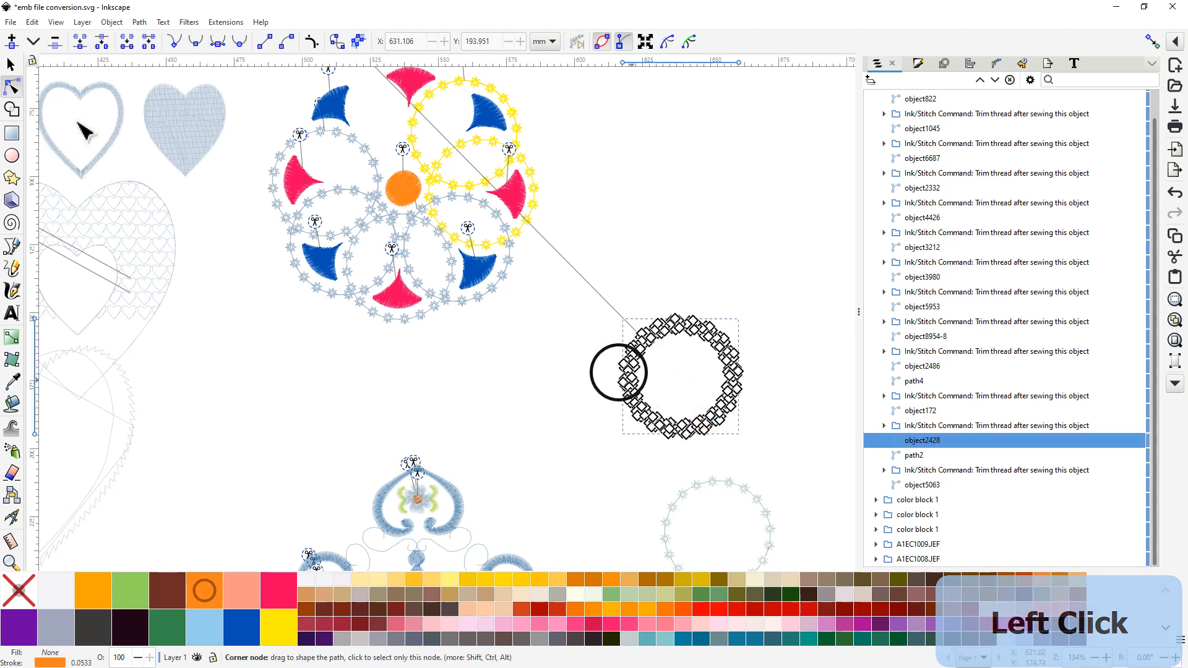
left_click(10, 64)
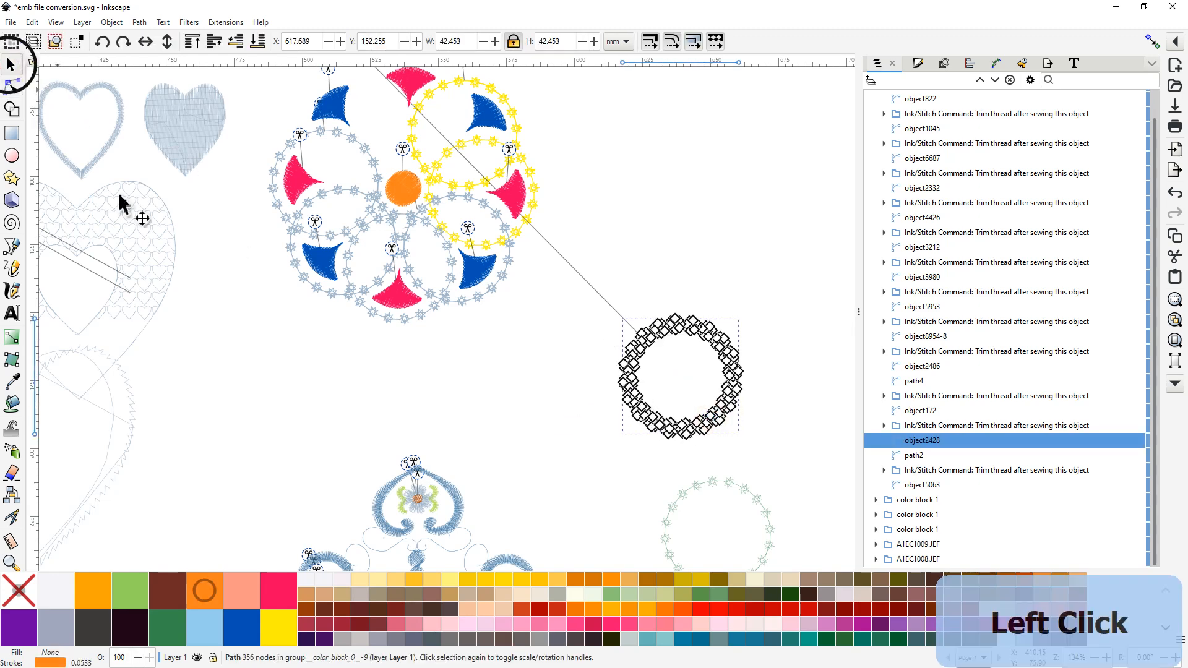
right_click(721, 350)
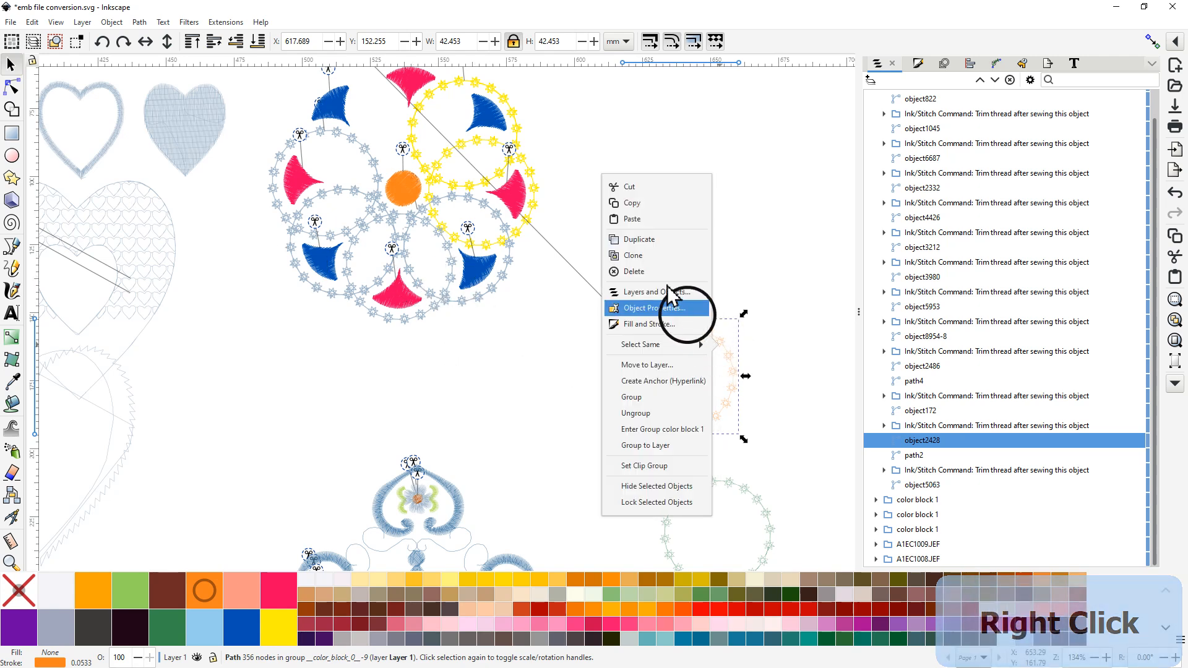
left_click(647, 245)
left_click_drag(690, 328, 692, 162)
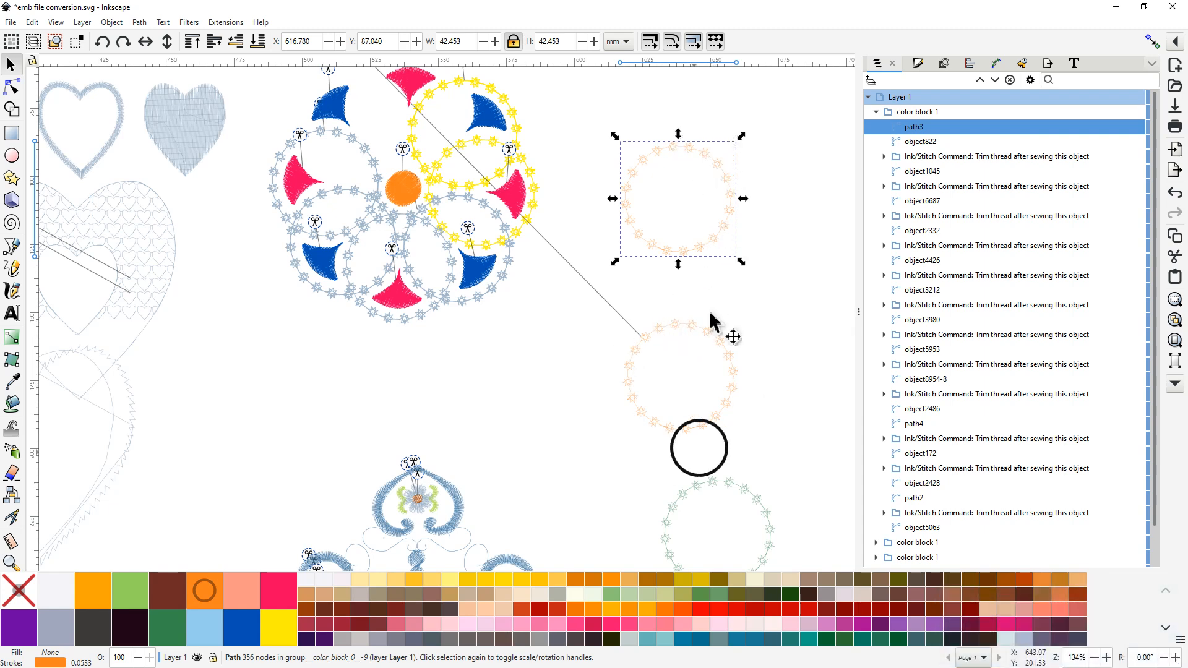
left_click_drag(703, 148, 672, 133)
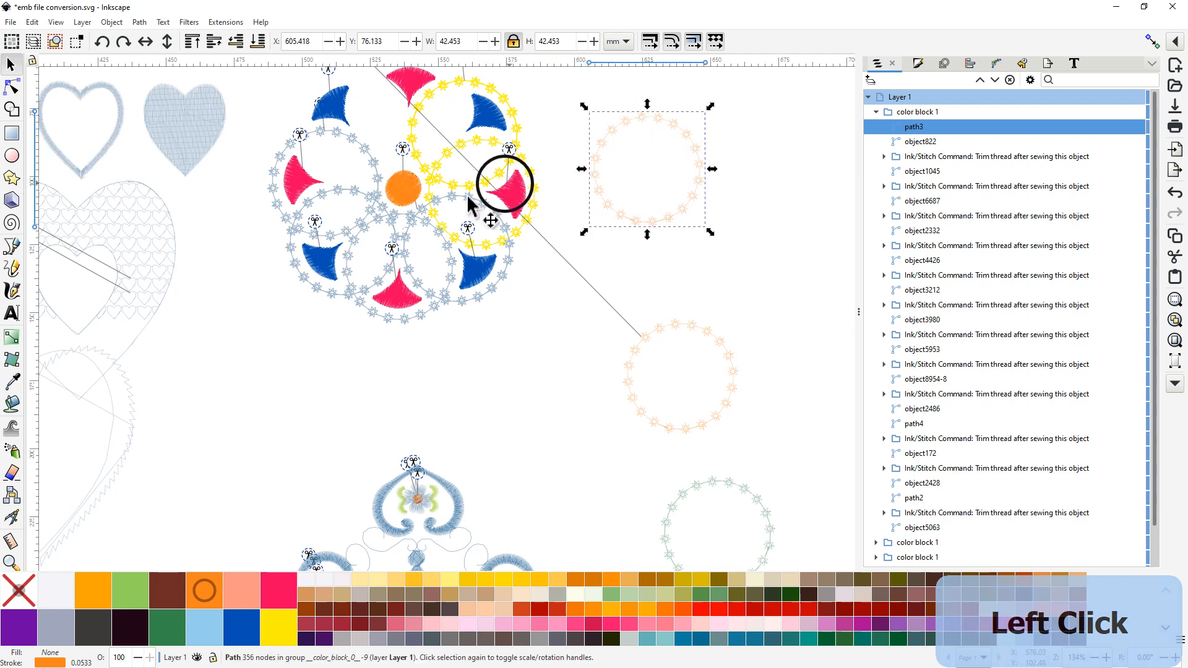
Step: Delete the whole flower design group, including the separated orange and green star circles
left_click(411, 230)
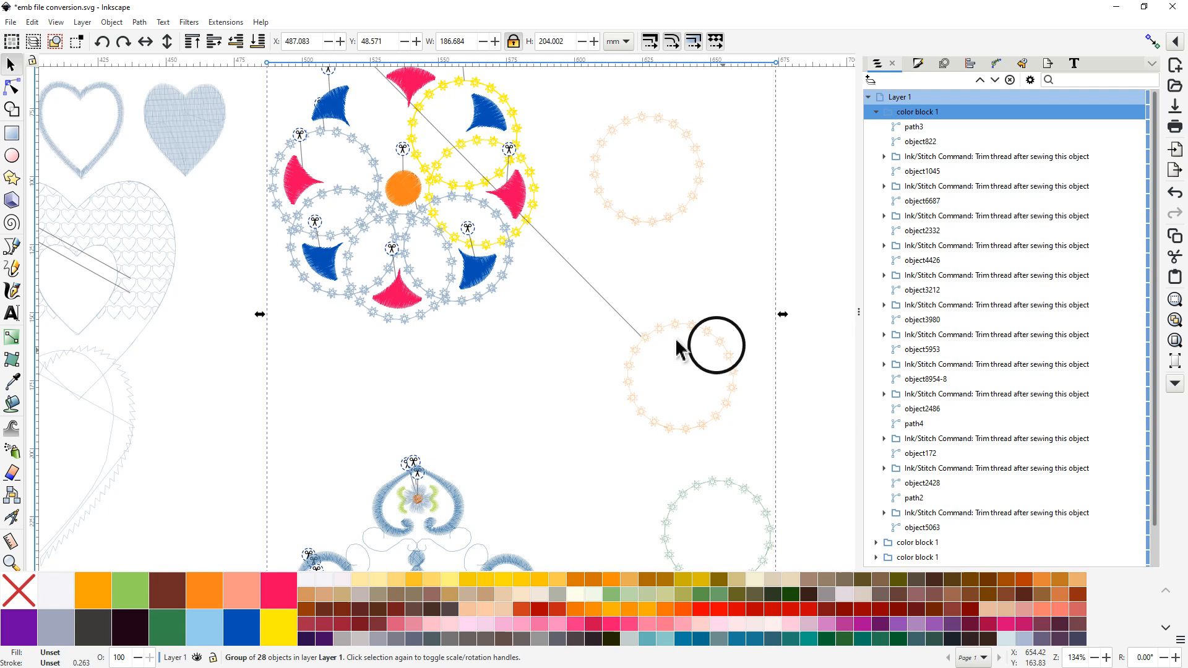
left_click(399, 299)
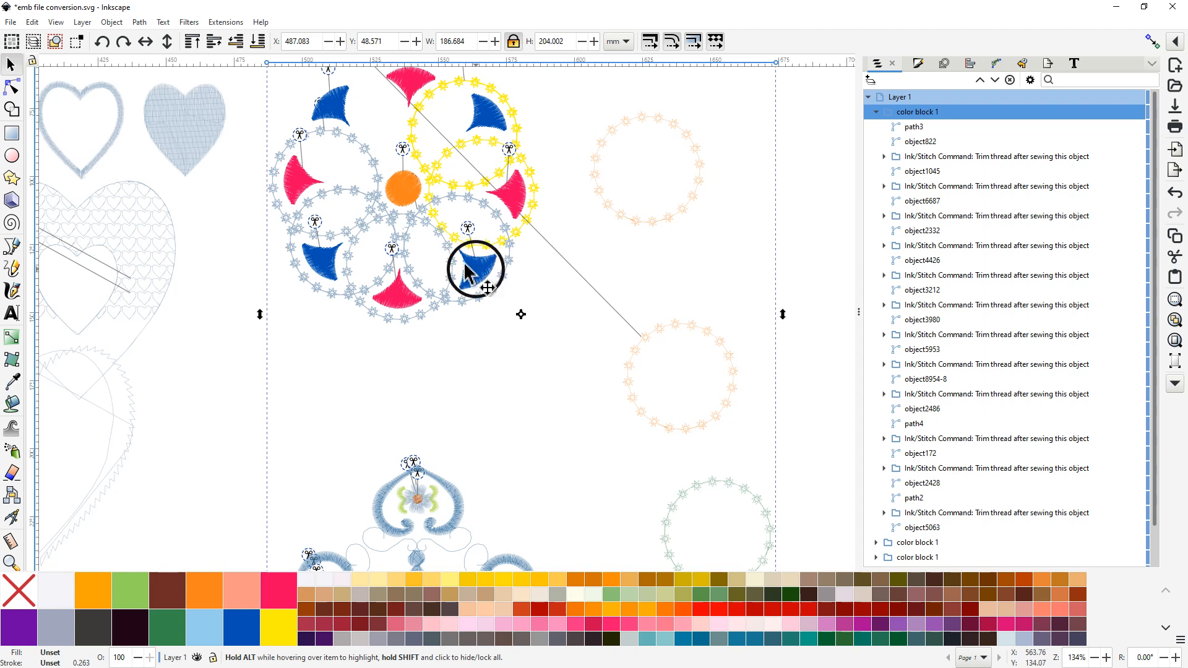
left_click_drag(313, 350, 294, 437)
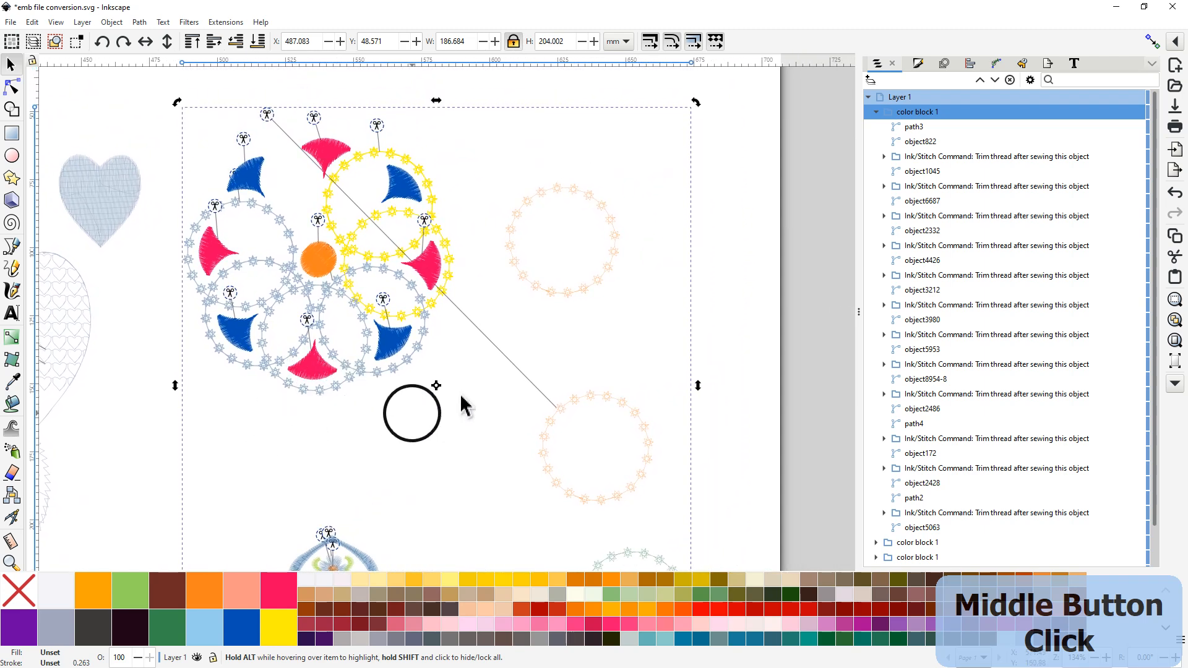
left_click_drag(617, 377, 651, 235)
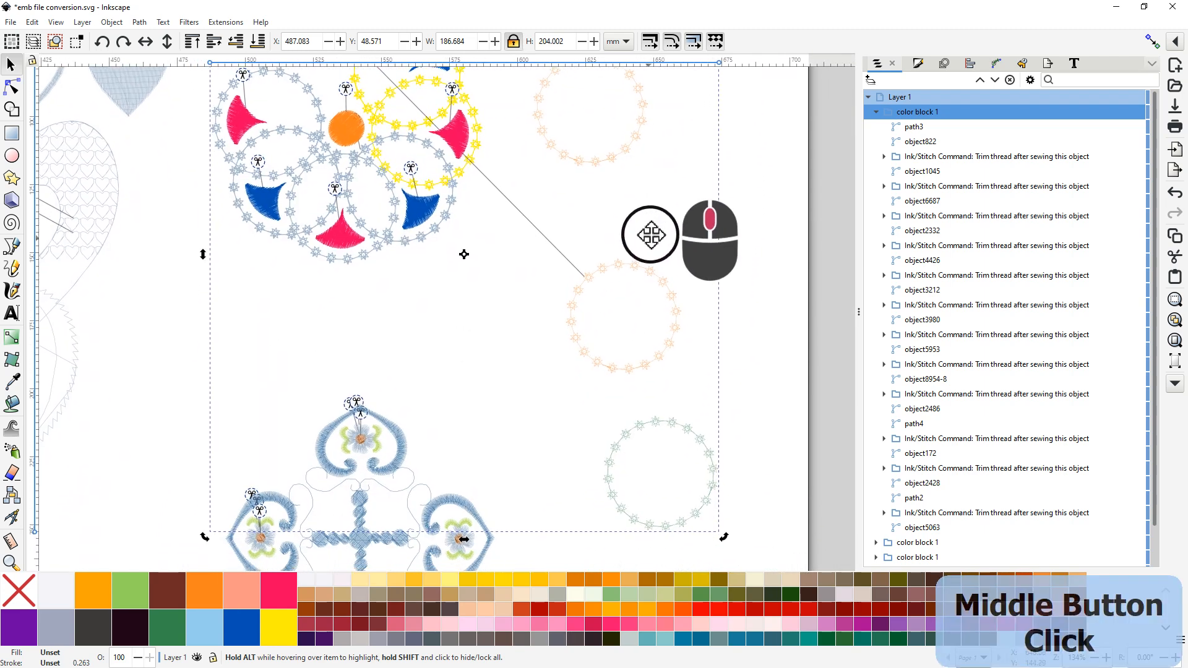
right_click(422, 209)
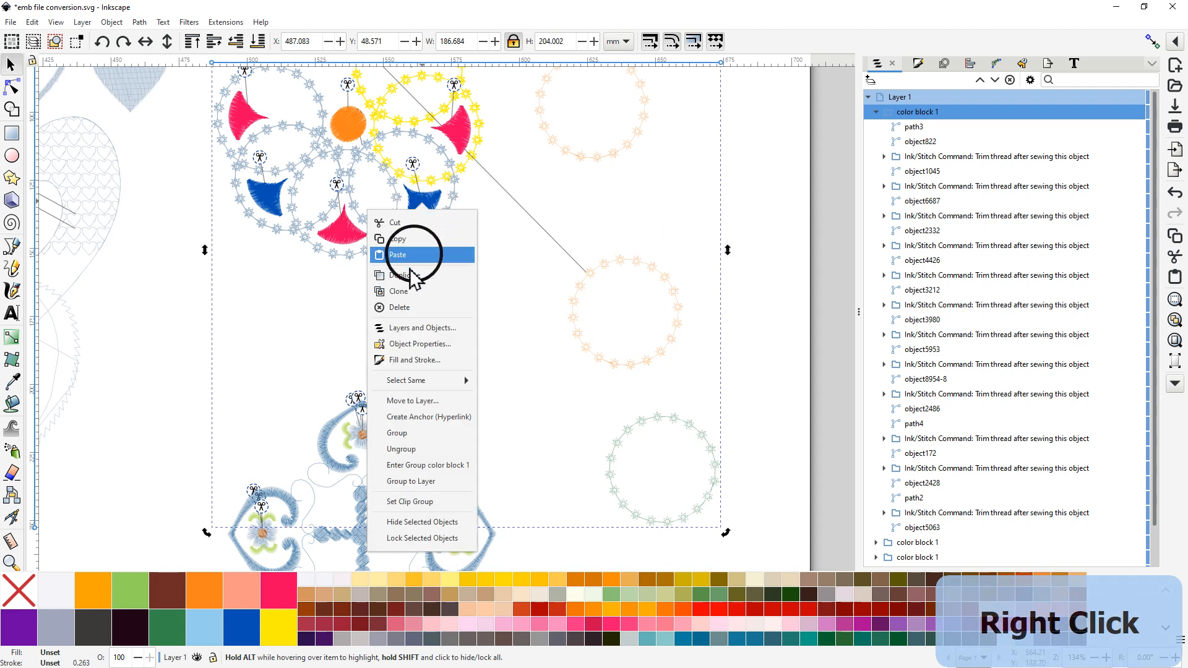
left_click(402, 309)
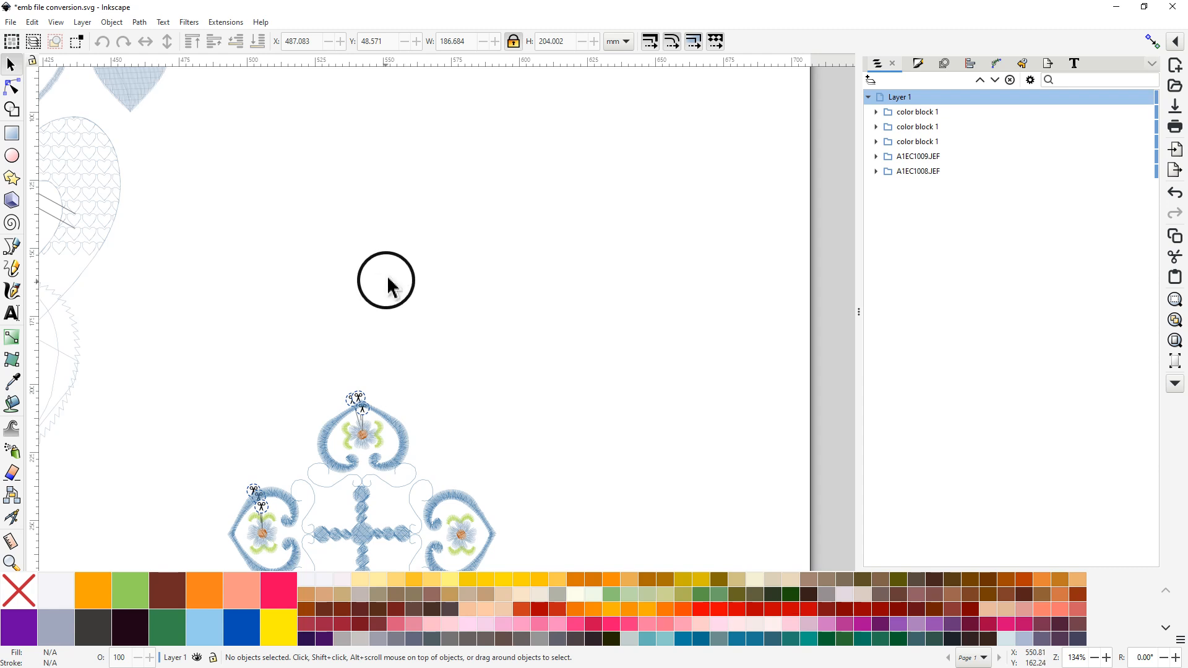
left_click_drag(362, 304, 496, 154)
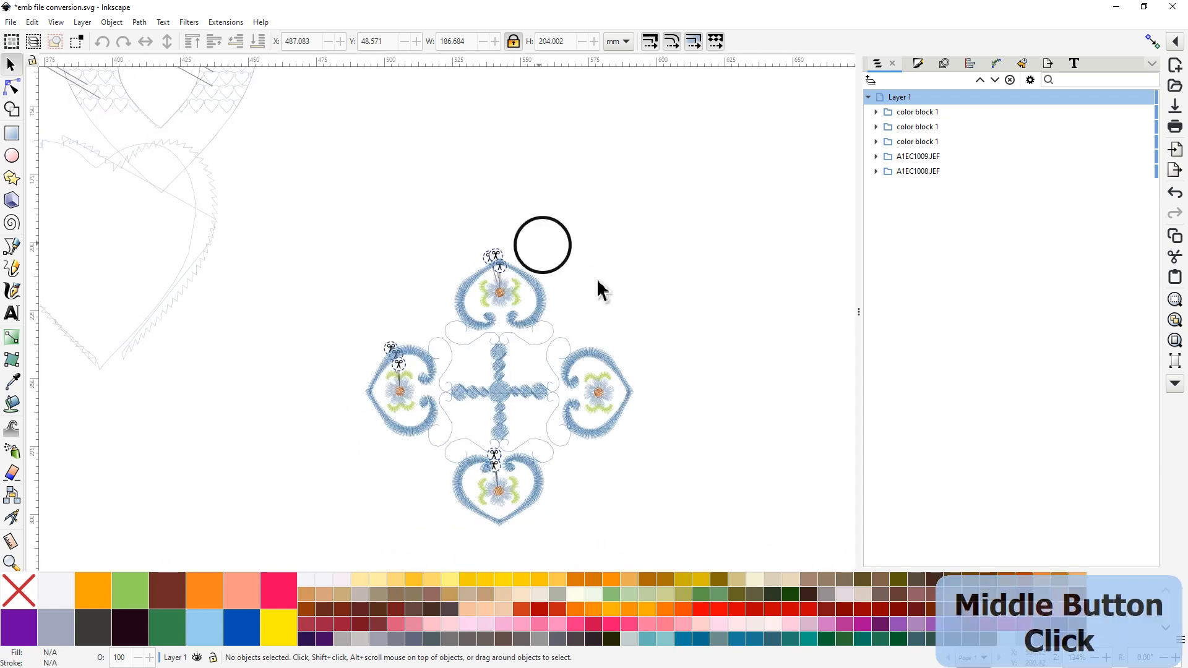
Step: Select the cross-and-hearts design and hide its trim command symbols with Ink/Stitch's Show/Hide Object Commands
left_click_drag(599, 296, 575, 173)
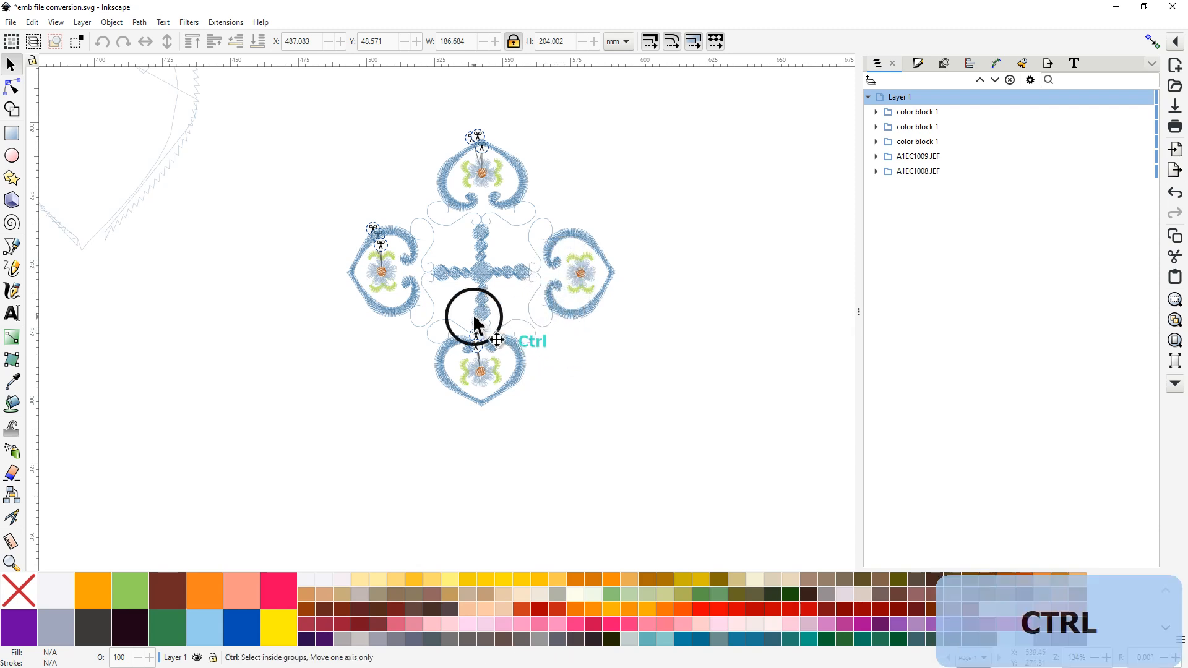
scroll(474, 318, "up", 2, "ctrl")
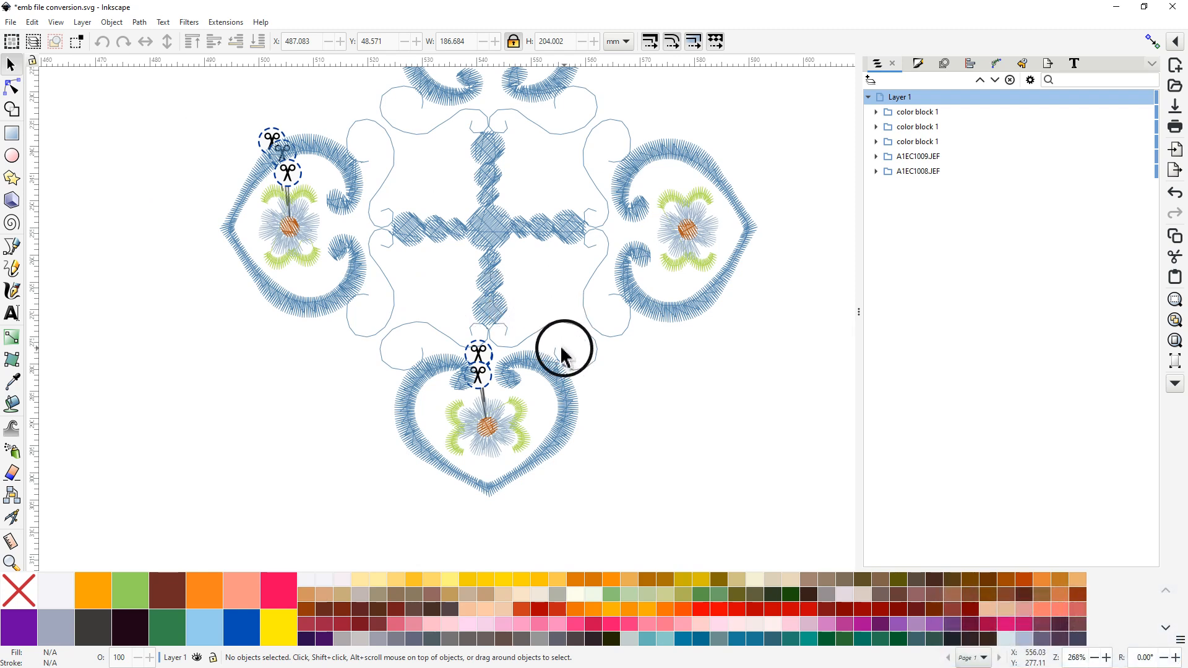
left_click_drag(721, 329, 663, 432)
scroll(663, 432, "down", 1)
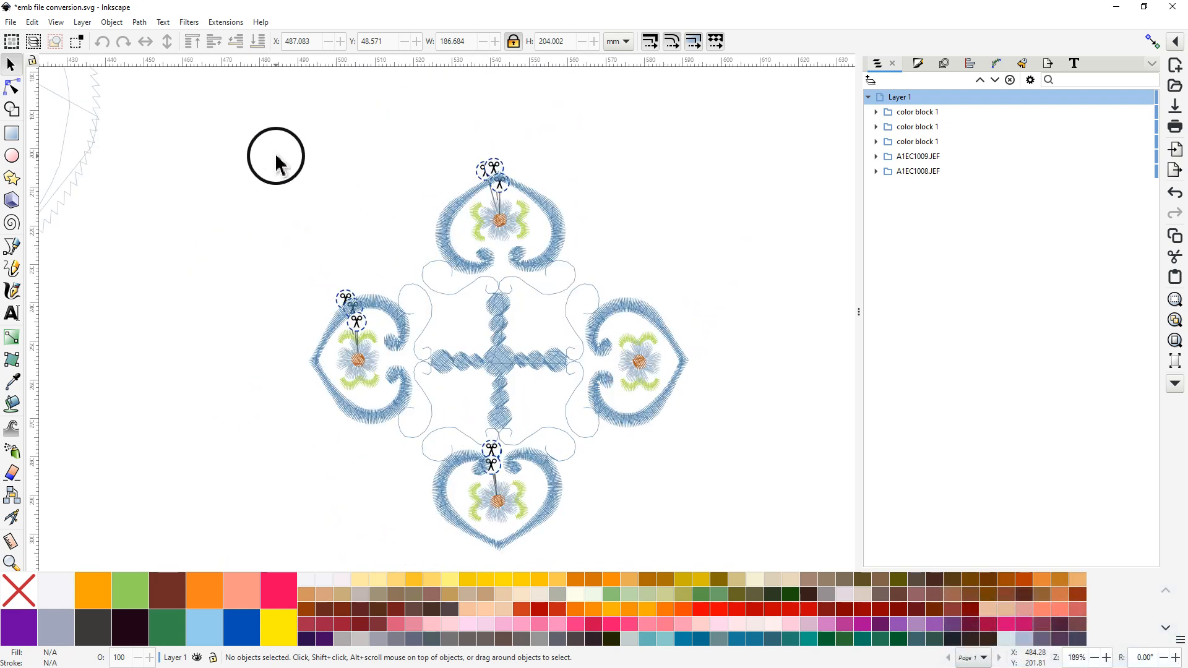
left_click(464, 262)
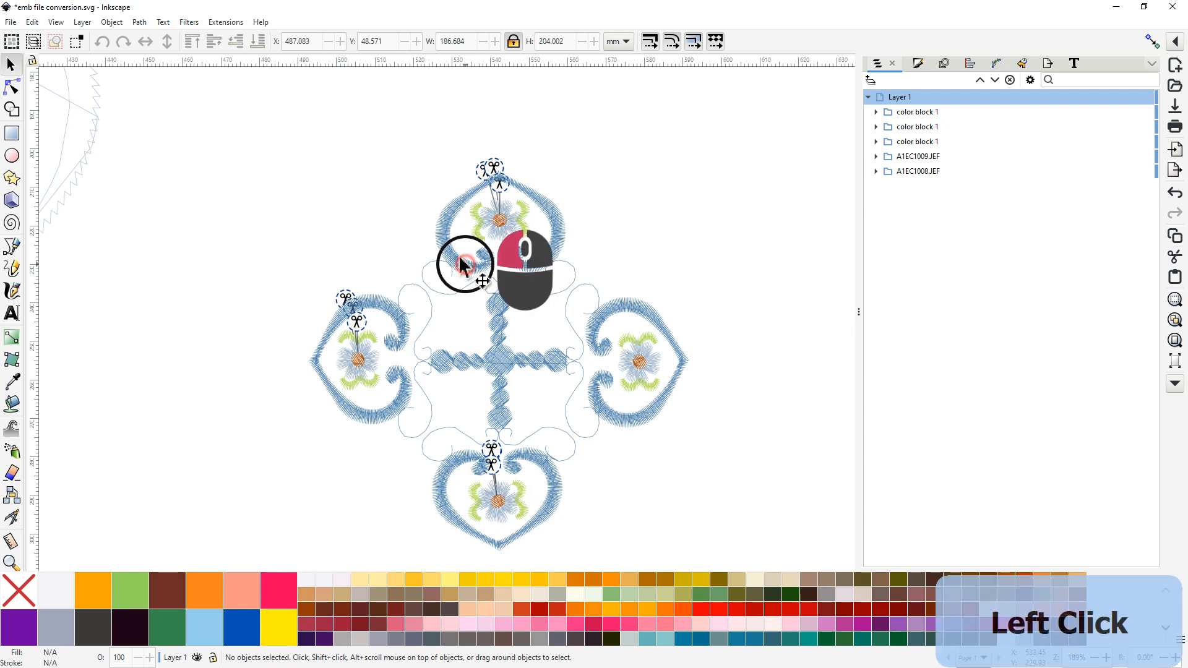
left_click(225, 22)
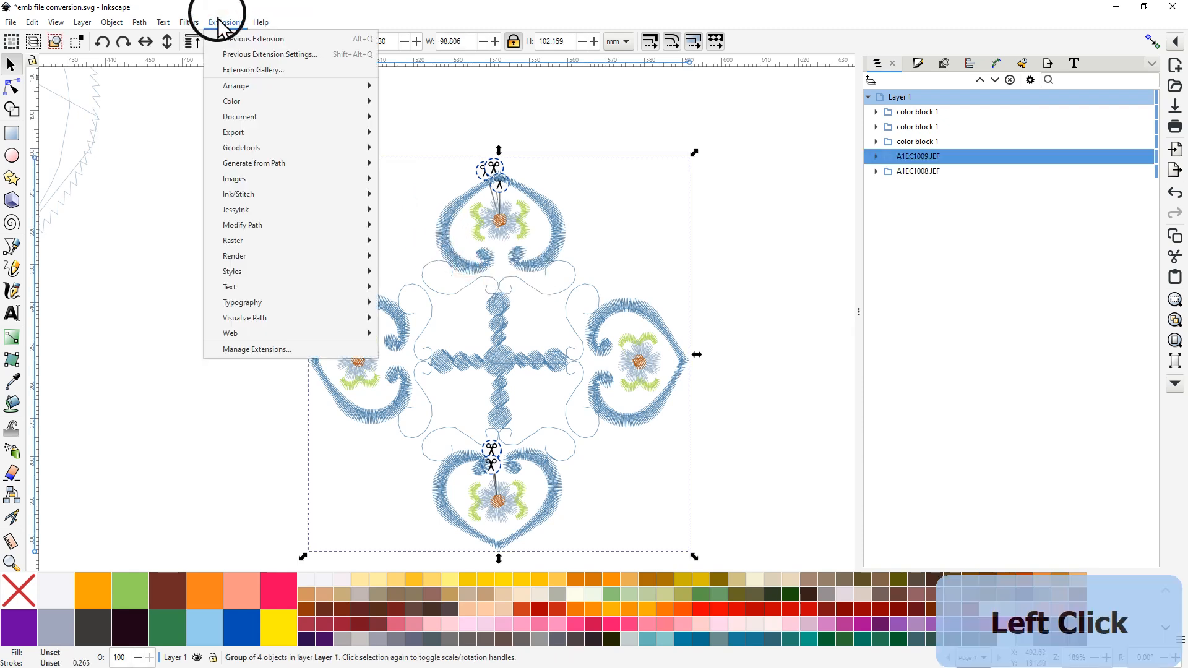
mouse_move(242, 196)
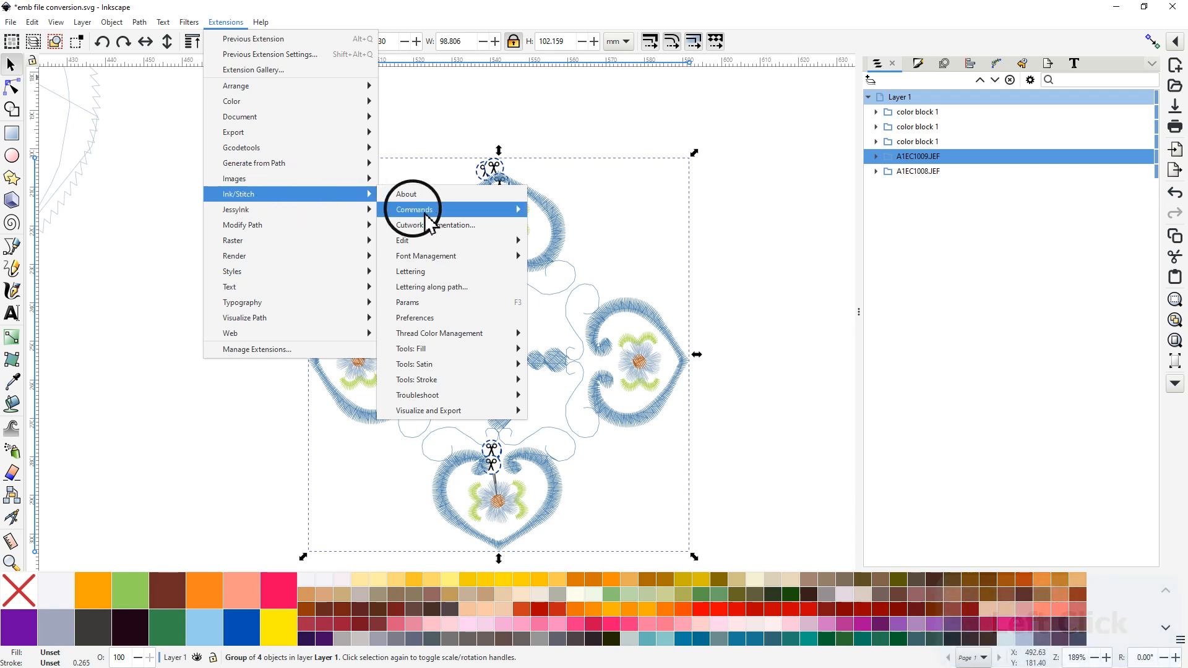
mouse_move(470, 211)
mouse_move(561, 272)
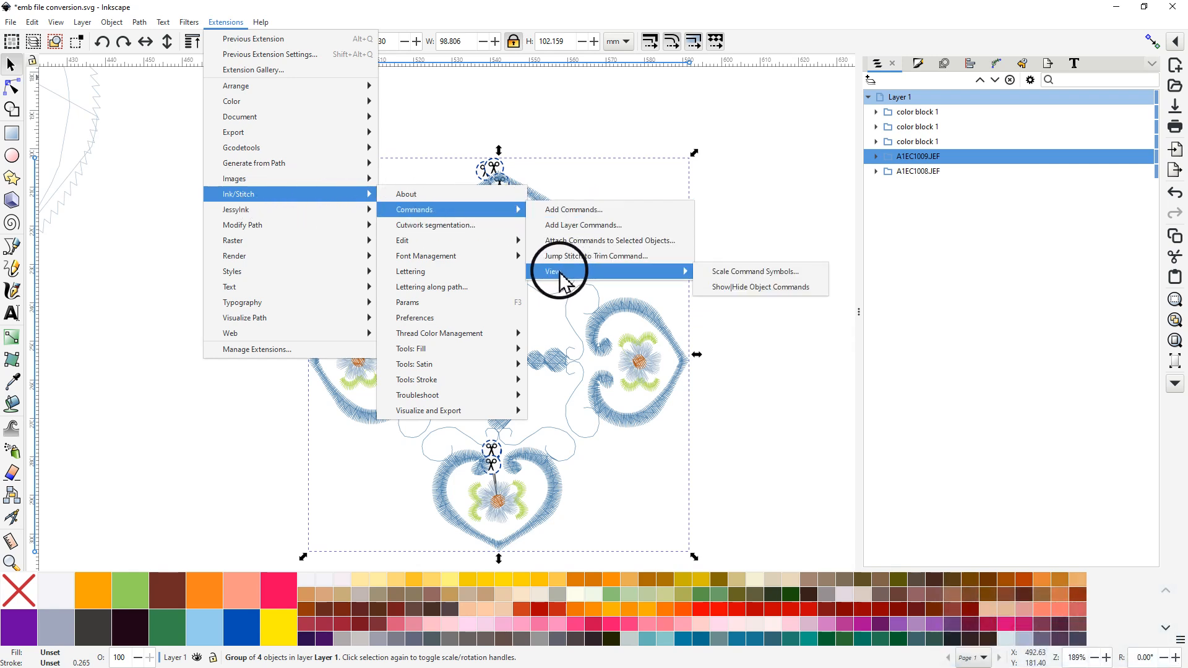
left_click(758, 288)
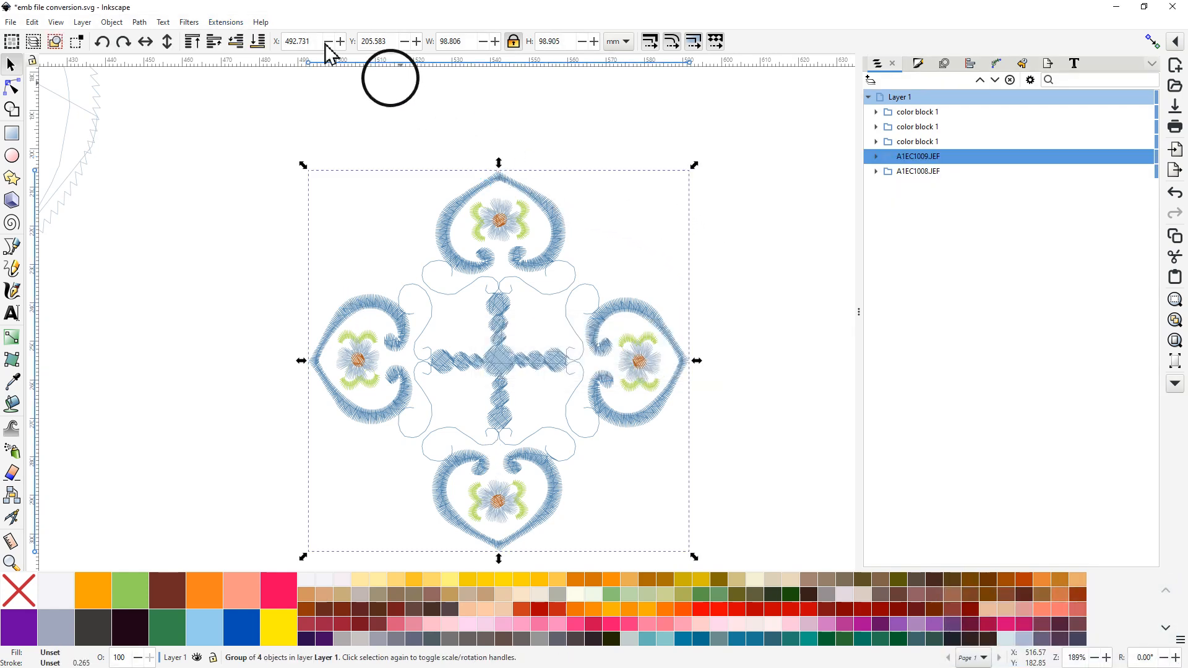
Step: Examine the options for Remove embroidery settings, choose "Trim thread after sewing this object" as the command to remove, and close without applying
left_click(227, 23)
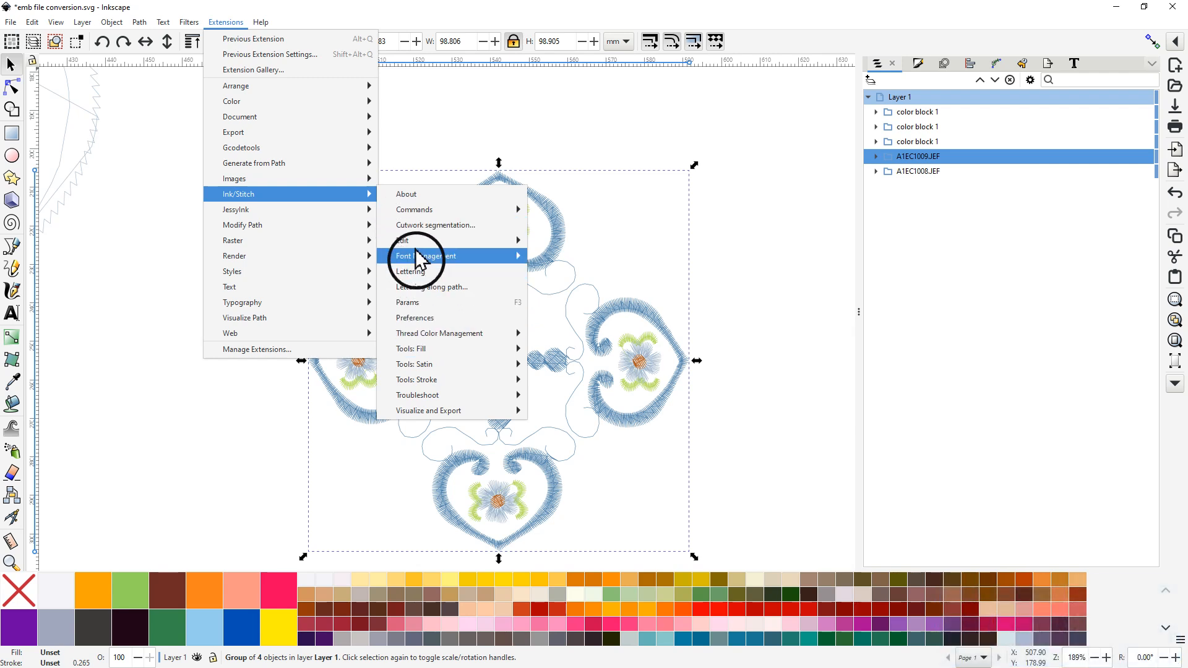
mouse_move(415, 247)
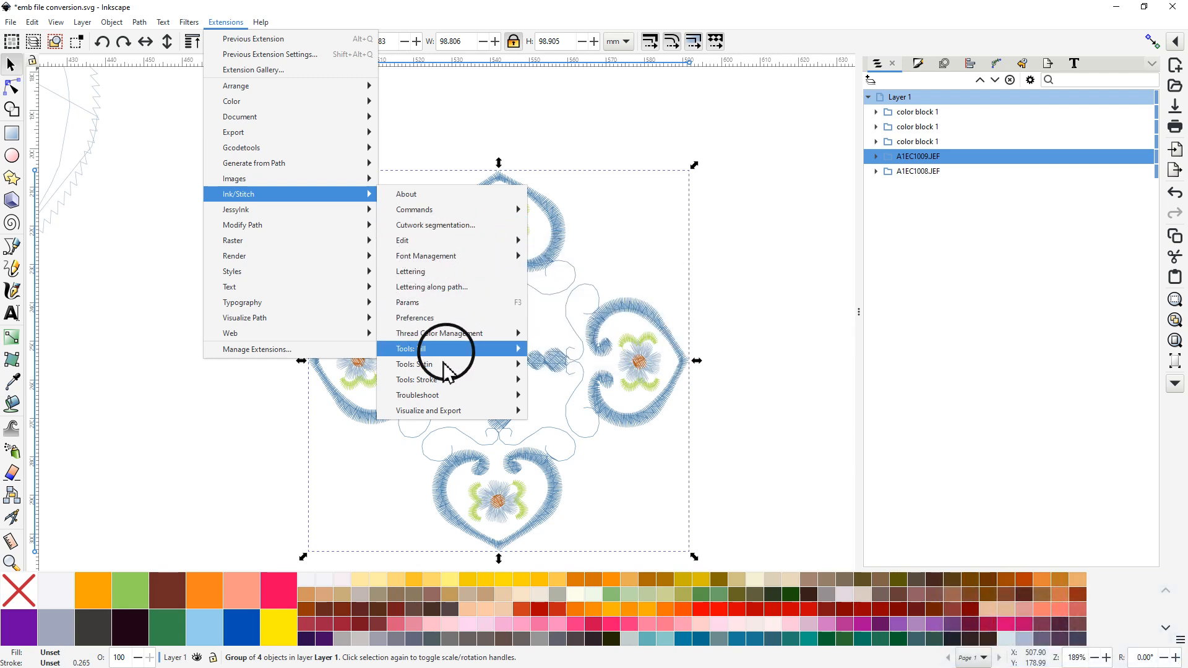
mouse_move(440, 399)
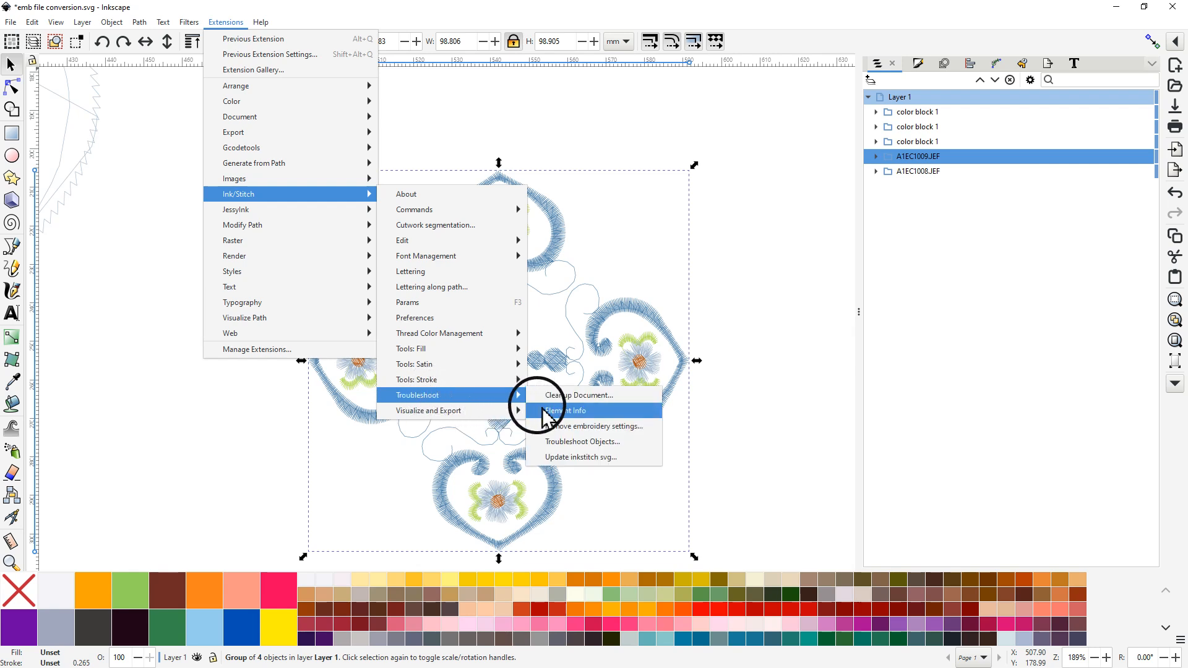
left_click(581, 427)
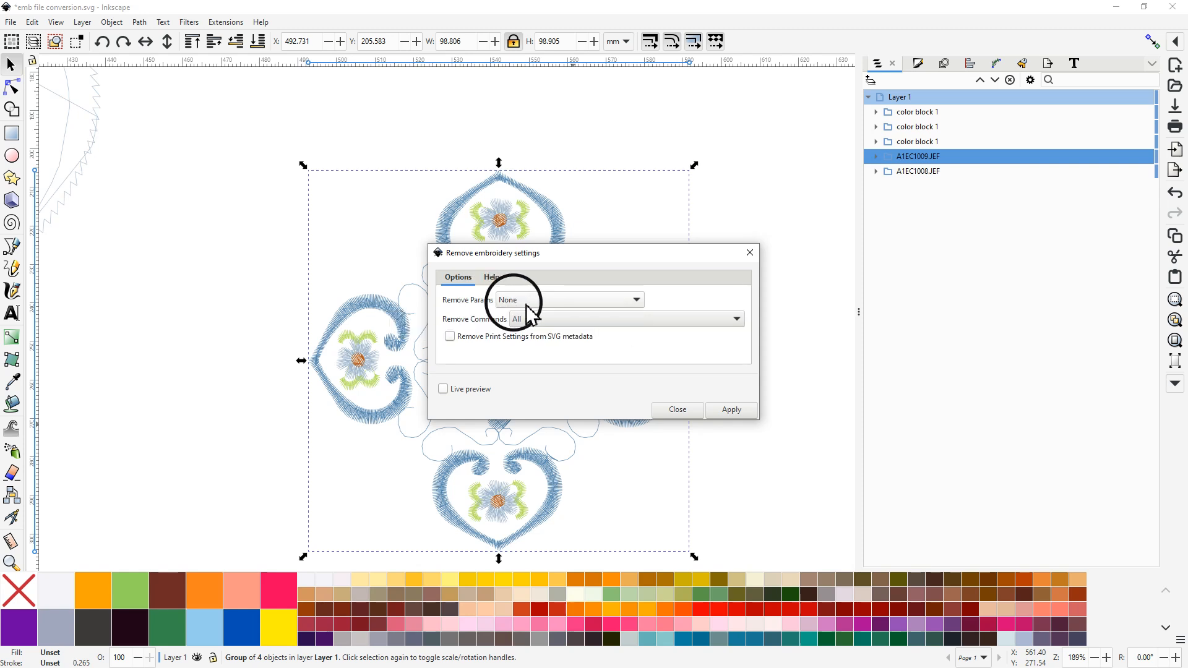
left_click(637, 302)
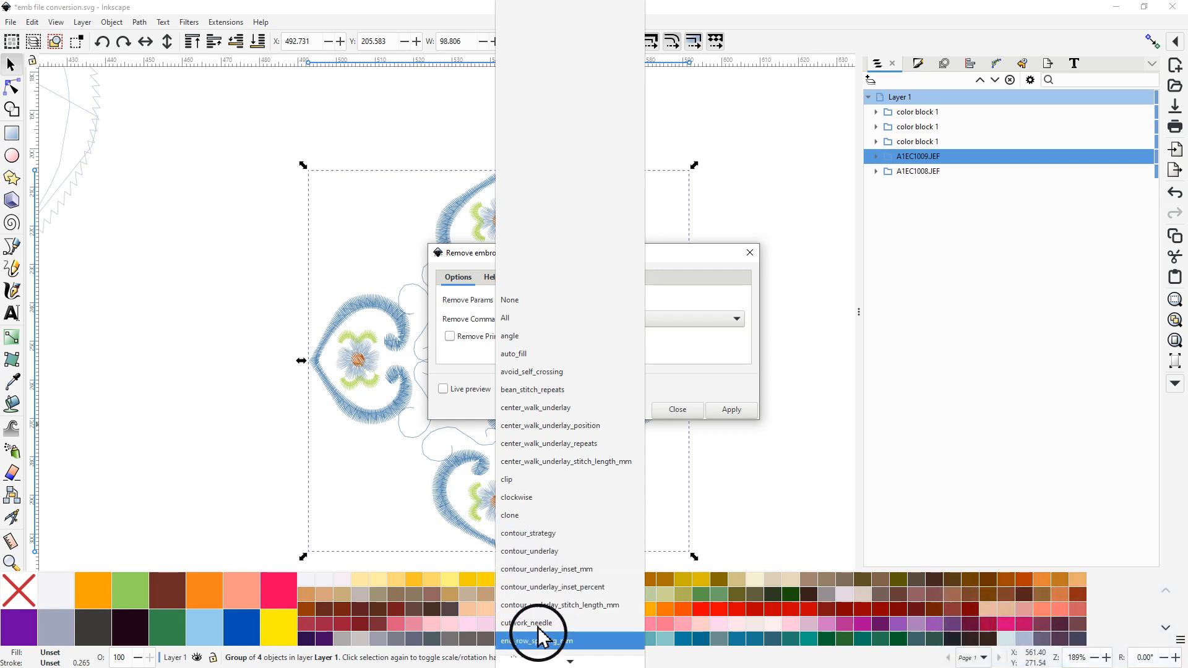
left_click(226, 344)
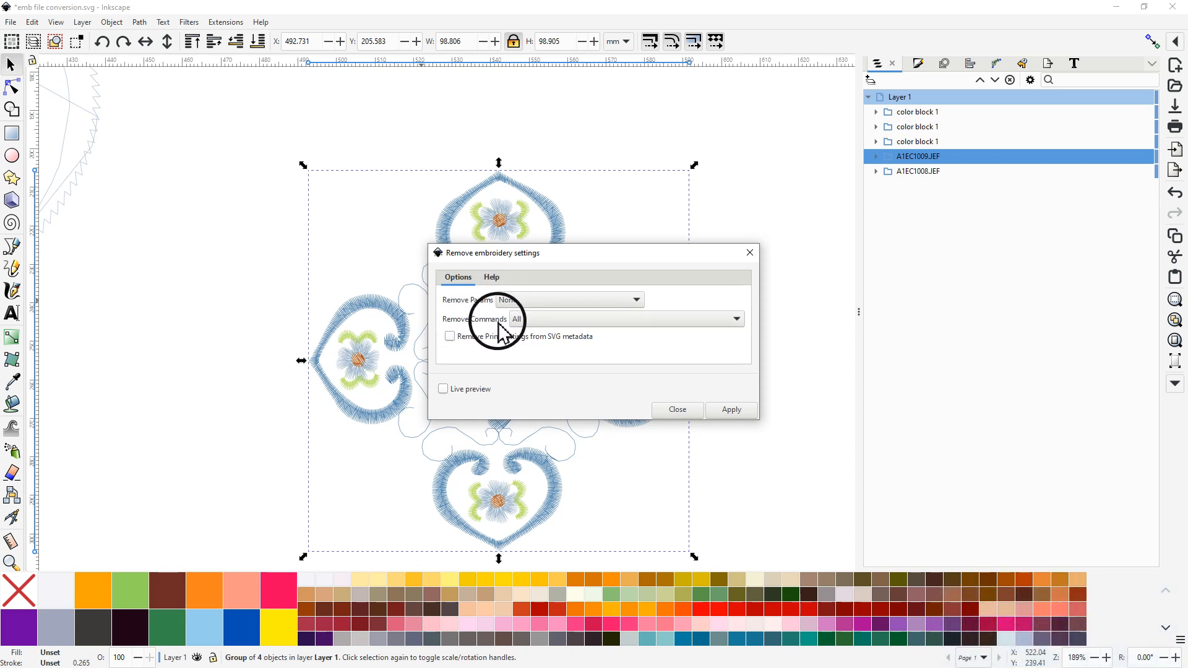
left_click(740, 323)
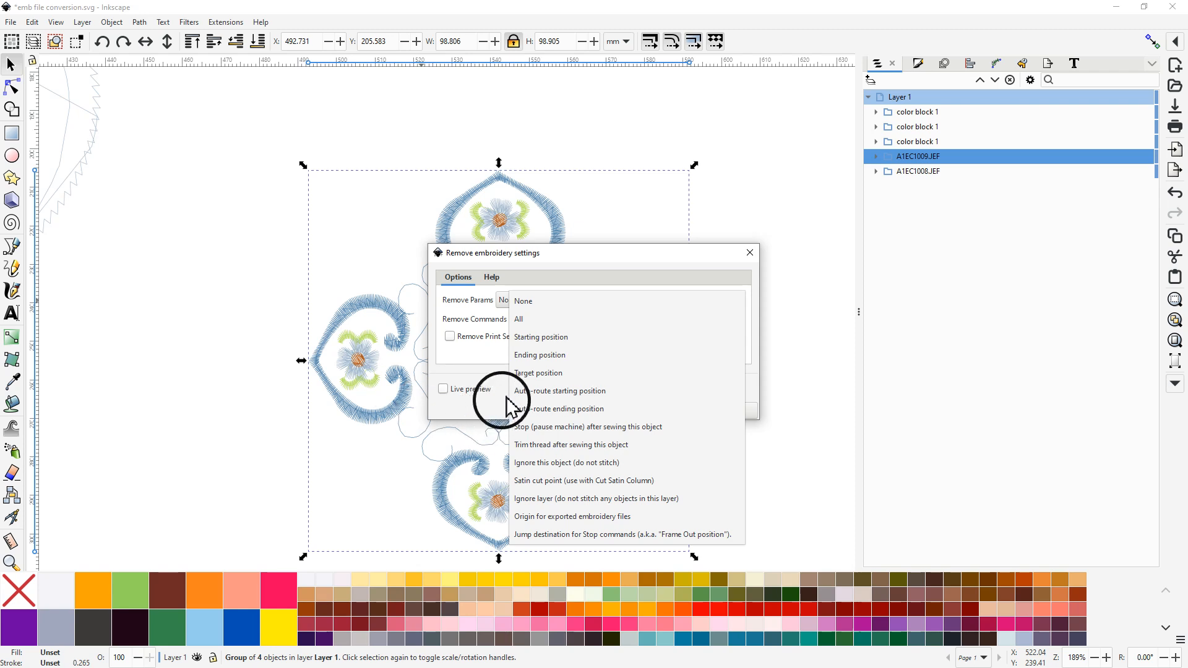
left_click(607, 448)
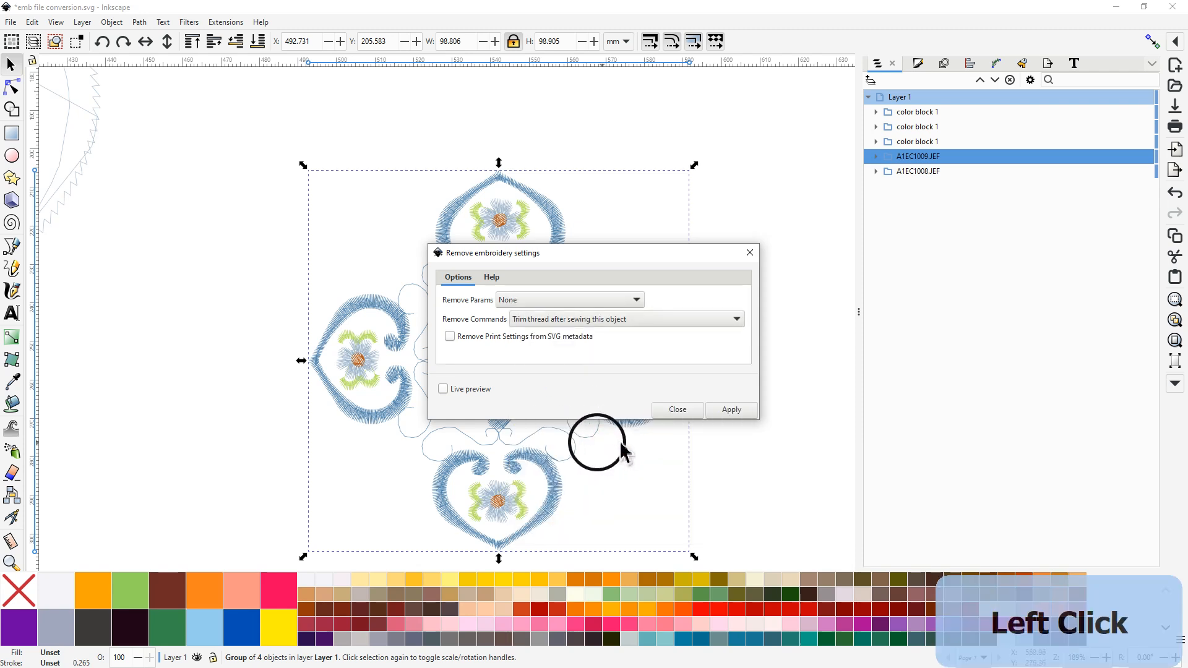
left_click(750, 254)
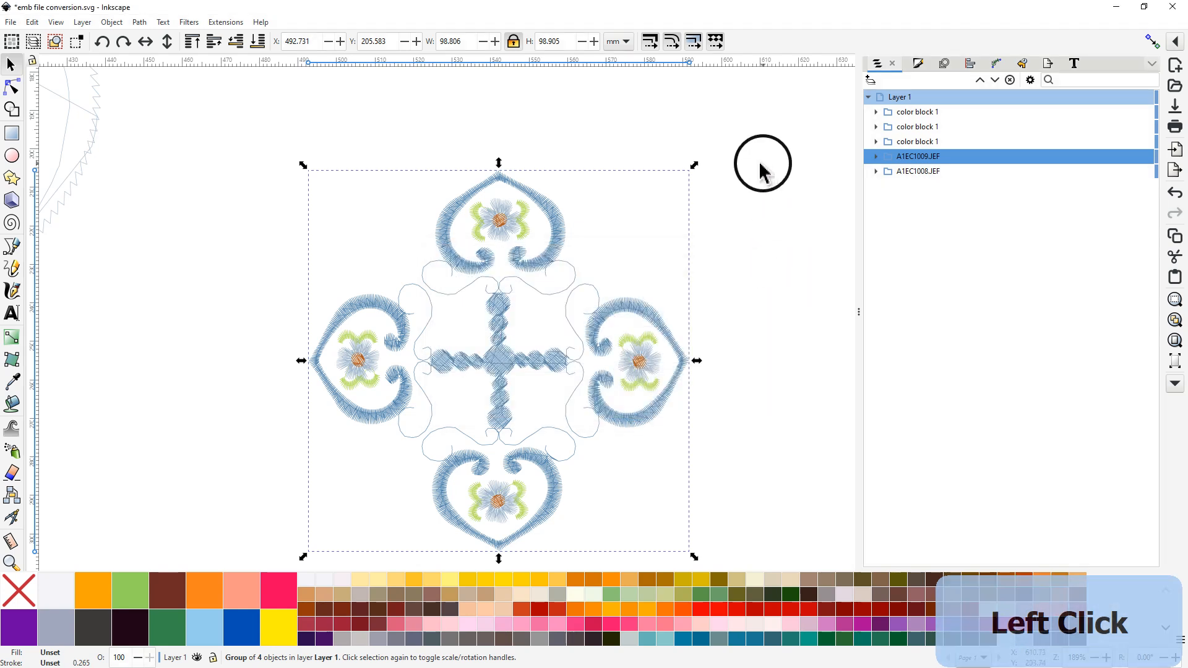
Step: Expand the A1EC1009.JEF group in the object list and examine its color blocks alongside the design
left_click(645, 356)
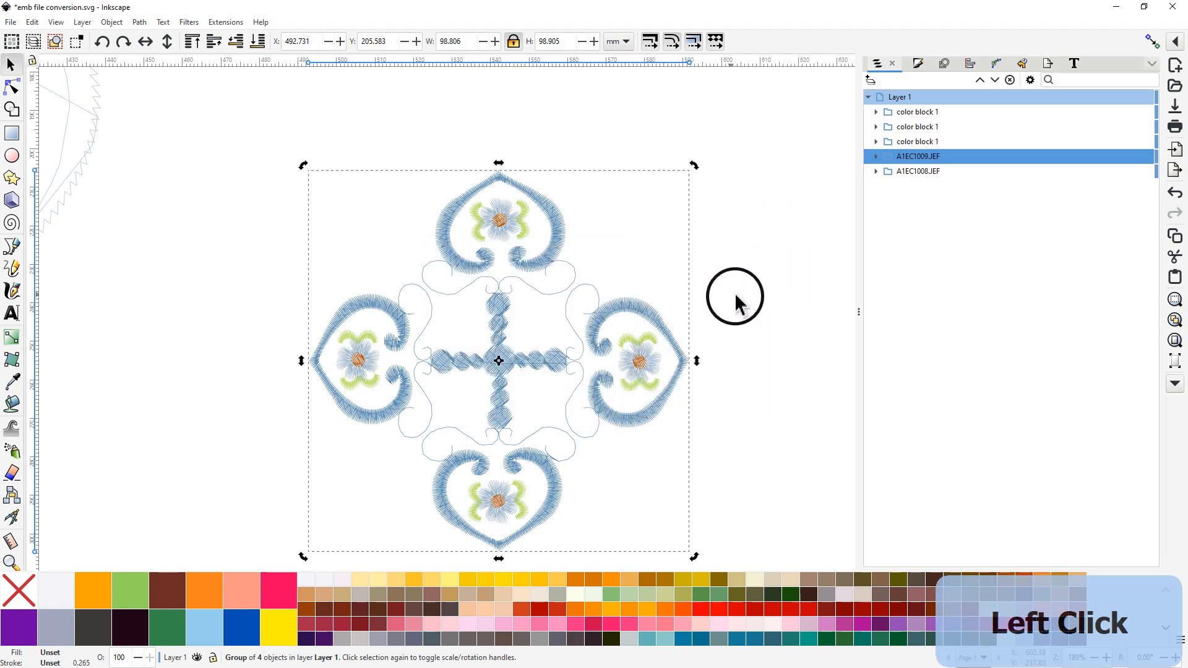
middle_click(739, 261)
left_click_drag(741, 226, 737, 202)
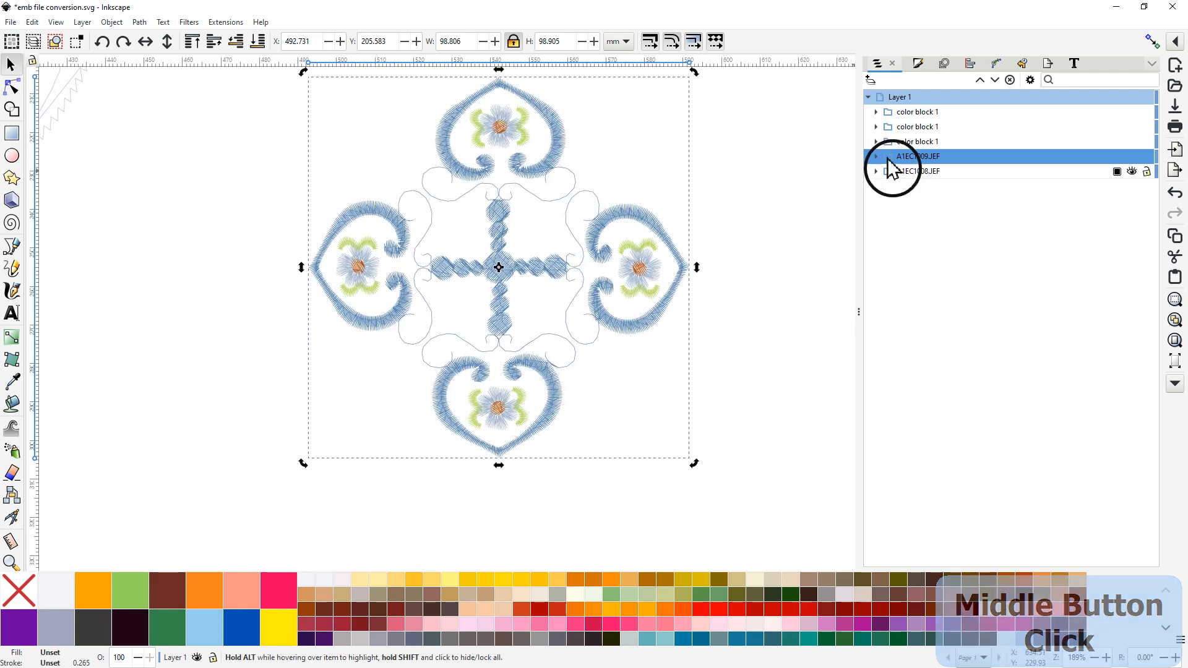
left_click(877, 157)
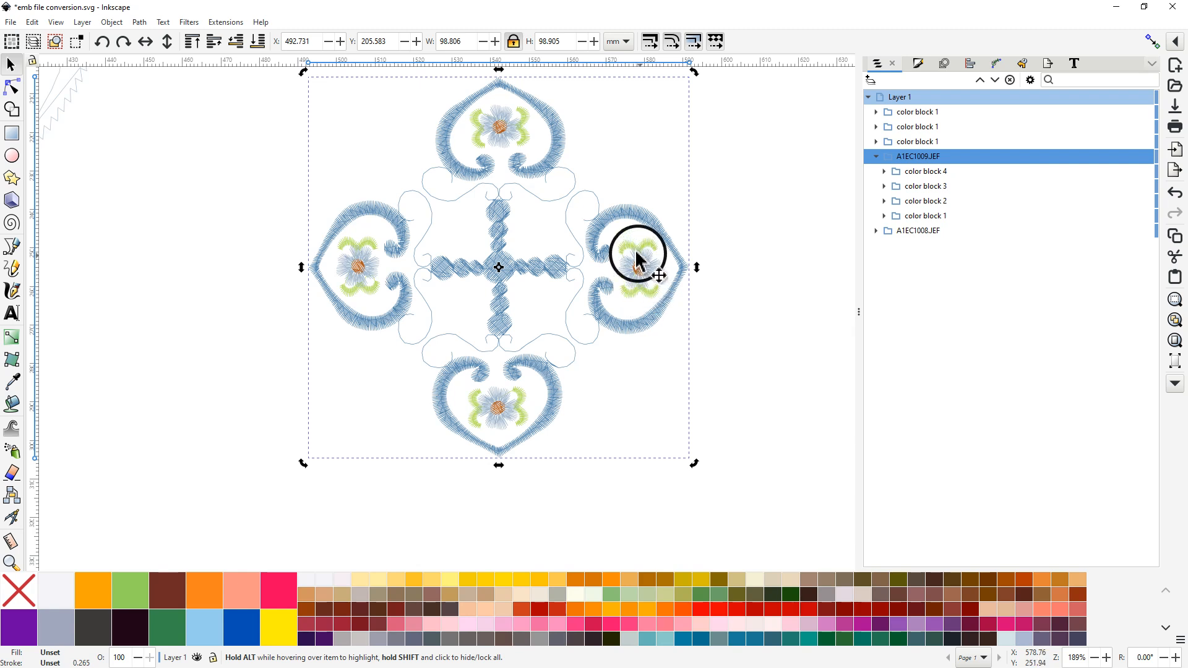
left_click(629, 297)
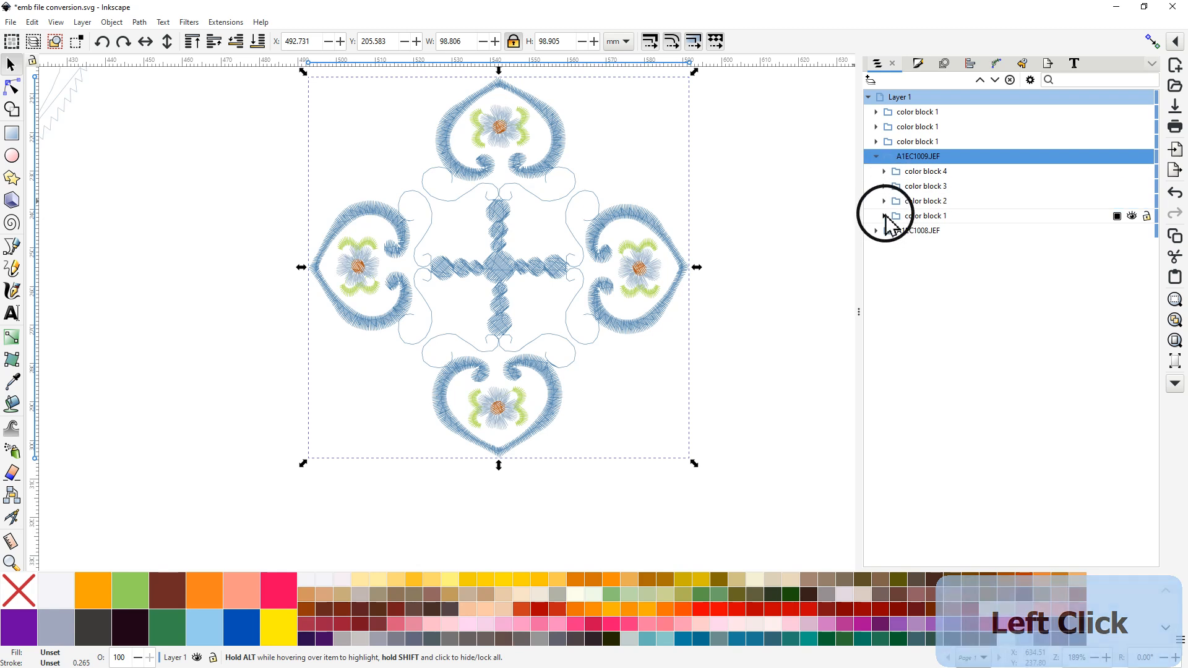
middle_click(772, 178)
left_click_drag(754, 233, 740, 221)
left_click_drag(204, 84, 769, 557)
Step: Run the Ink/Stitch simulator on the design, scrub back to stitches 5002, 4536 and 2005, jump to 3179, and close the simulation
left_click(229, 23)
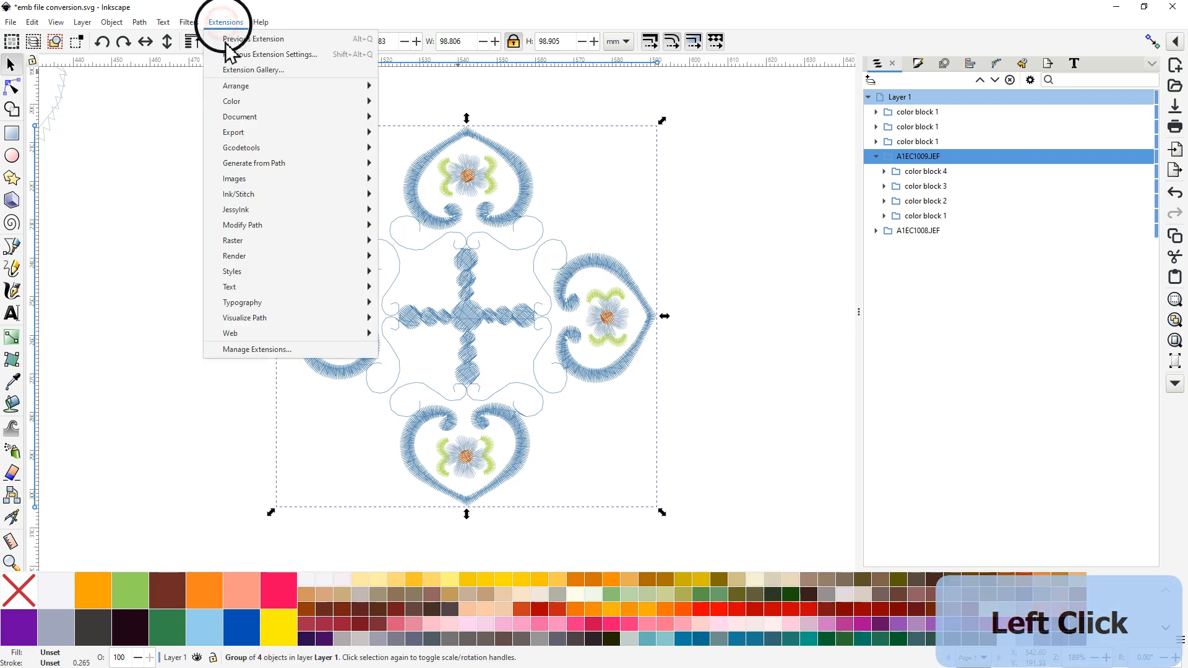
mouse_move(234, 197)
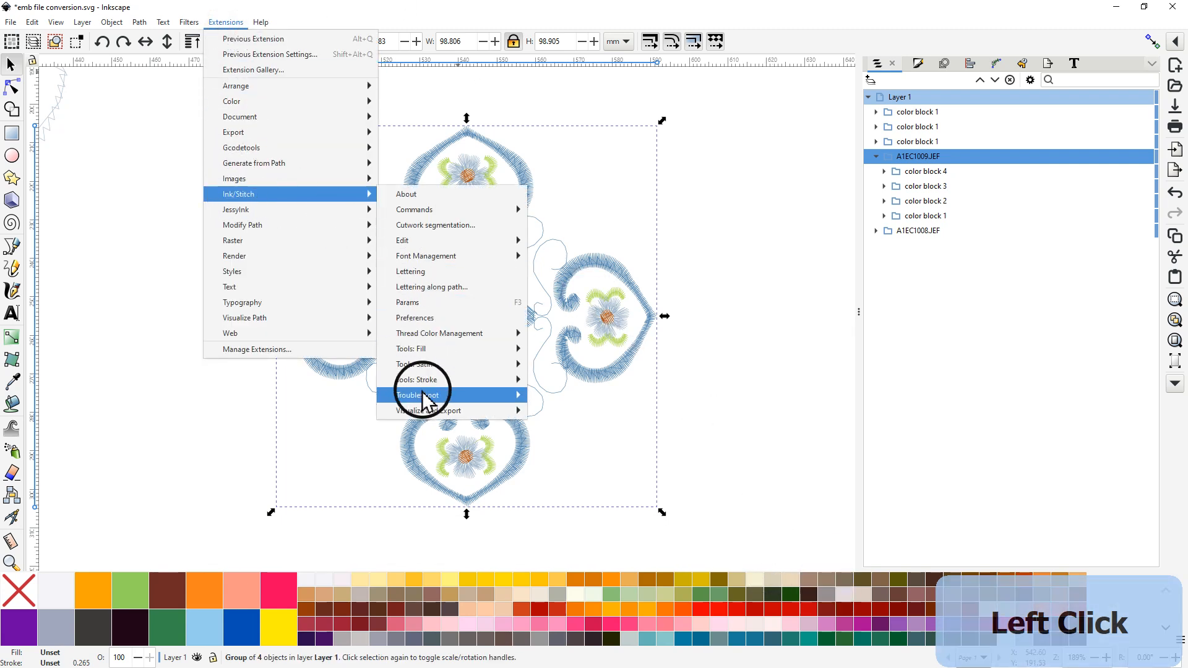
left_click(450, 412)
left_click(563, 457)
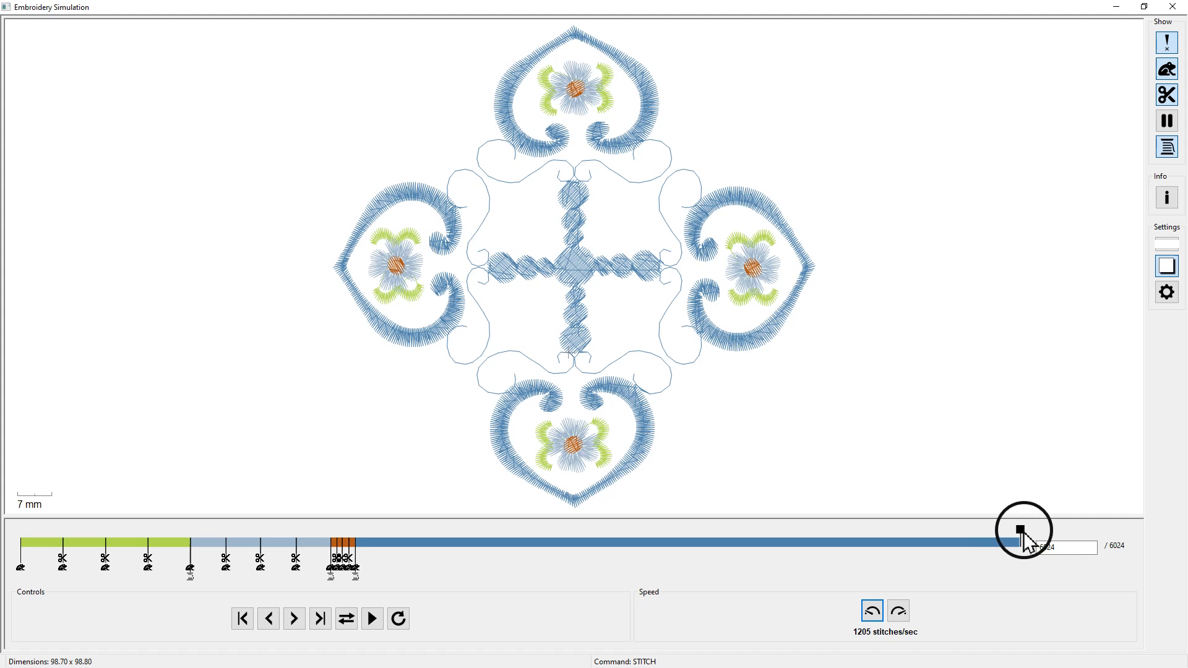
left_click_drag(1021, 532, 851, 550)
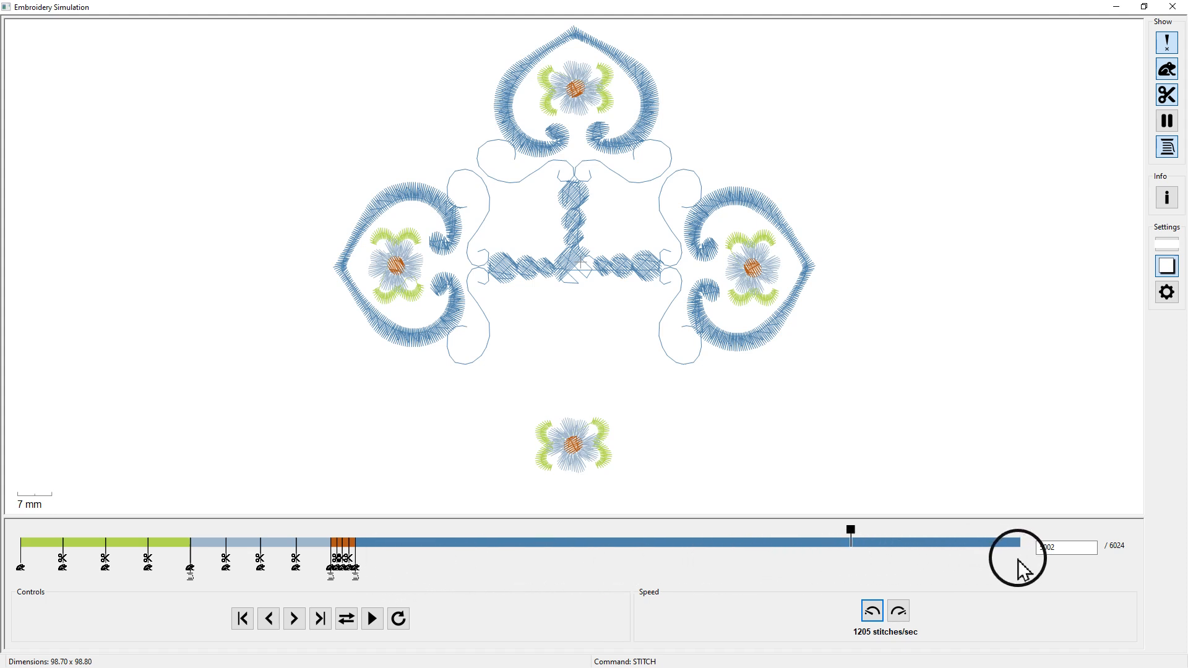
mouse_move(852, 537)
left_mouse_down()
mouse_move(742, 536)
mouse_move(628, 557)
mouse_move(368, 555)
mouse_move(699, 579)
mouse_move(786, 572)
mouse_move(773, 545)
left_mouse_up()
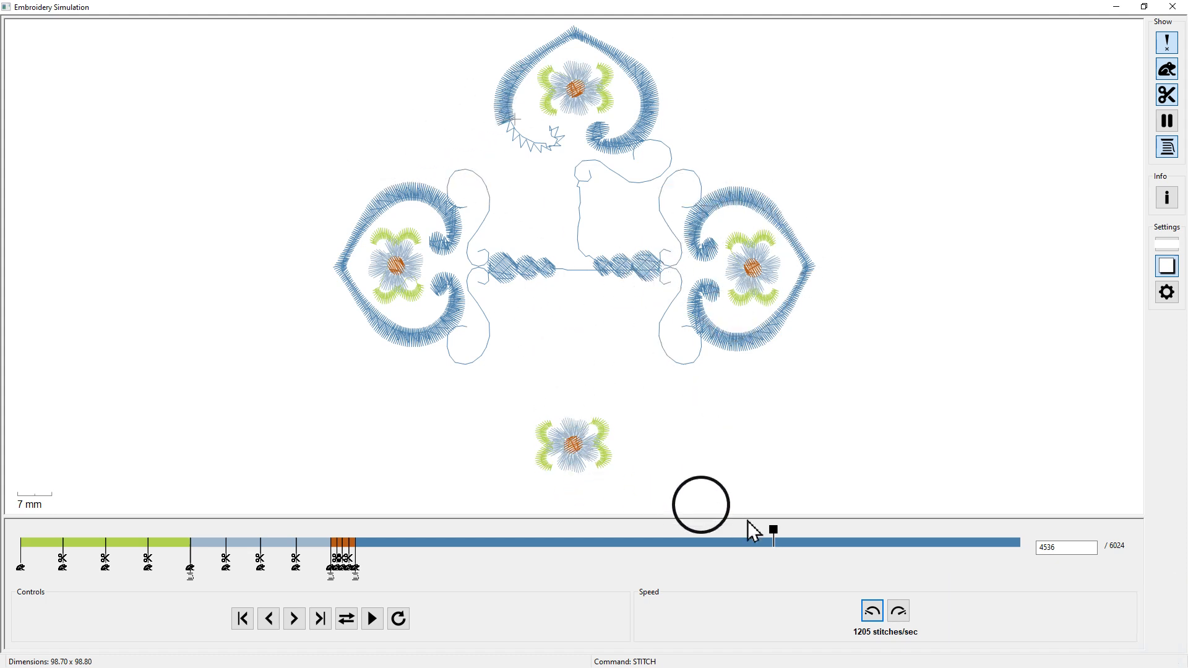
left_click_drag(773, 535, 352, 543)
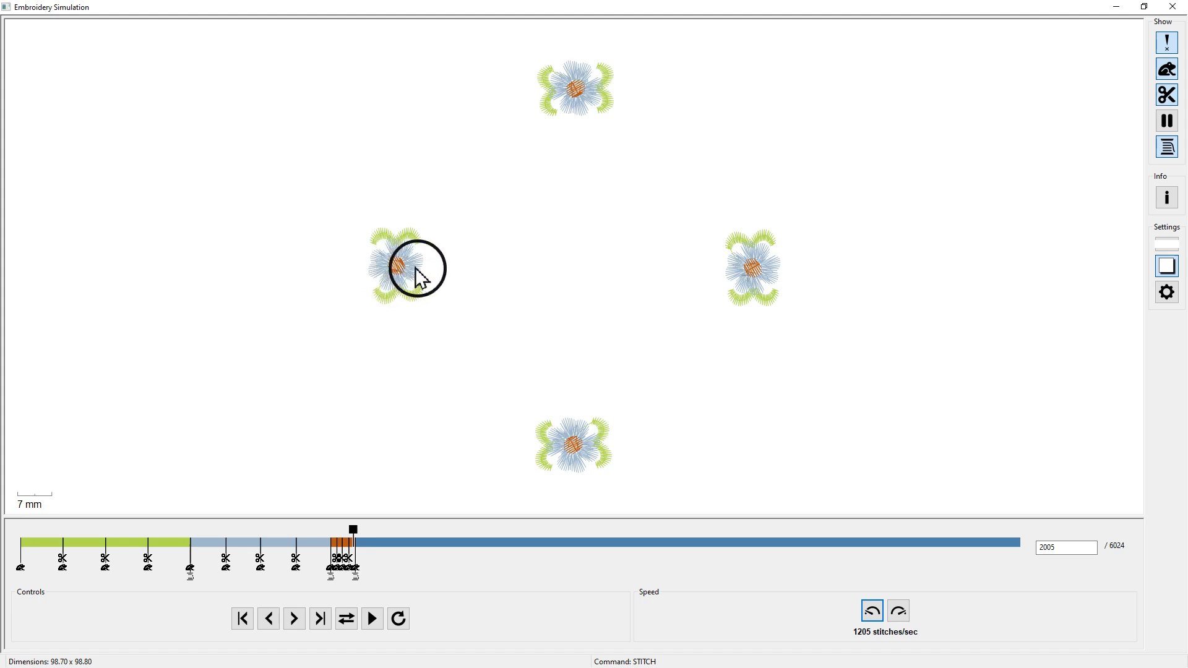
left_click(550, 543)
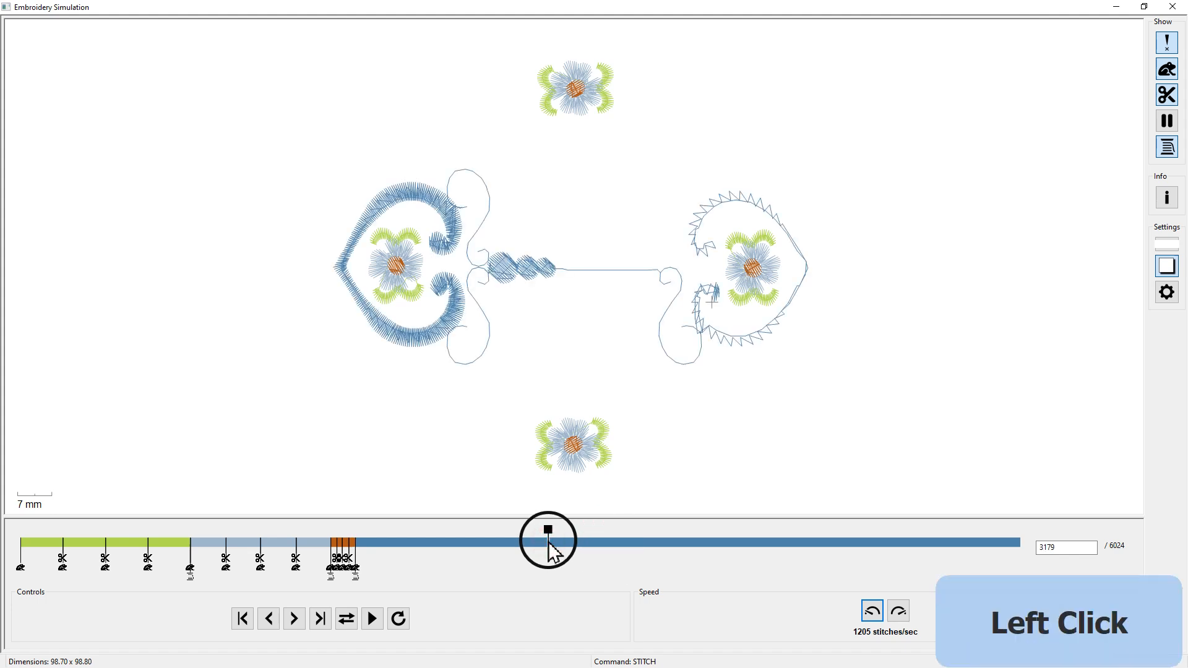
left_click(1173, 7)
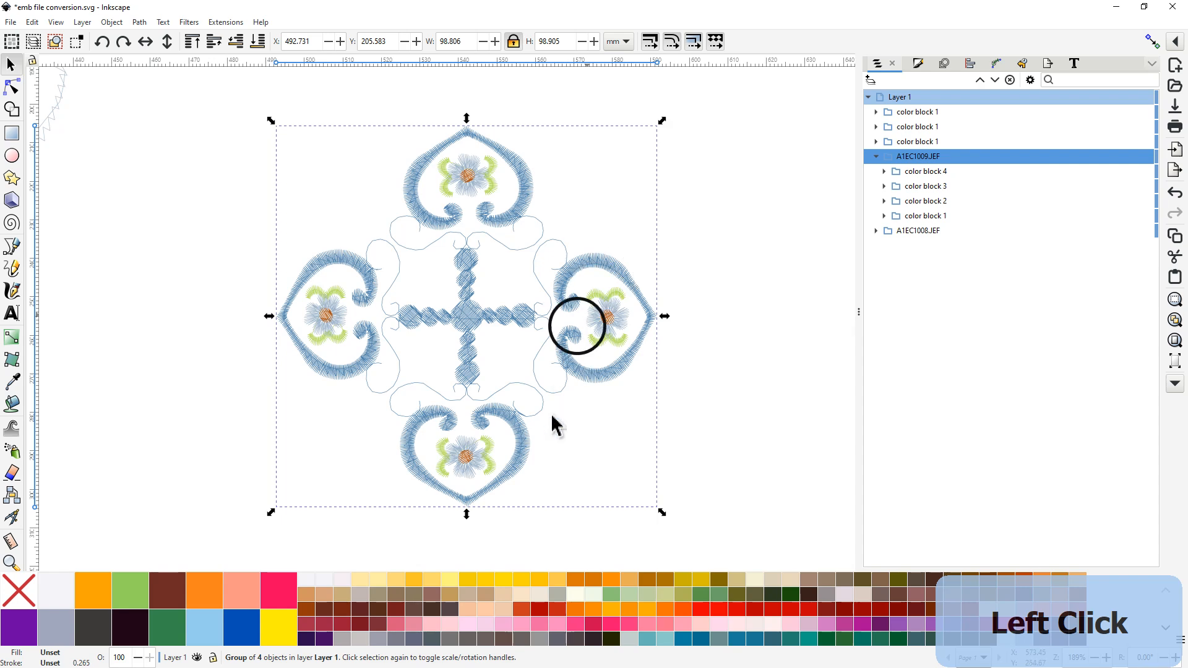
Step: Enter the A1EC1009.JEF group and its color block 4, and select the blue stitch path of the hearts and cross
scroll(529, 420, "up", 3, "ctrl")
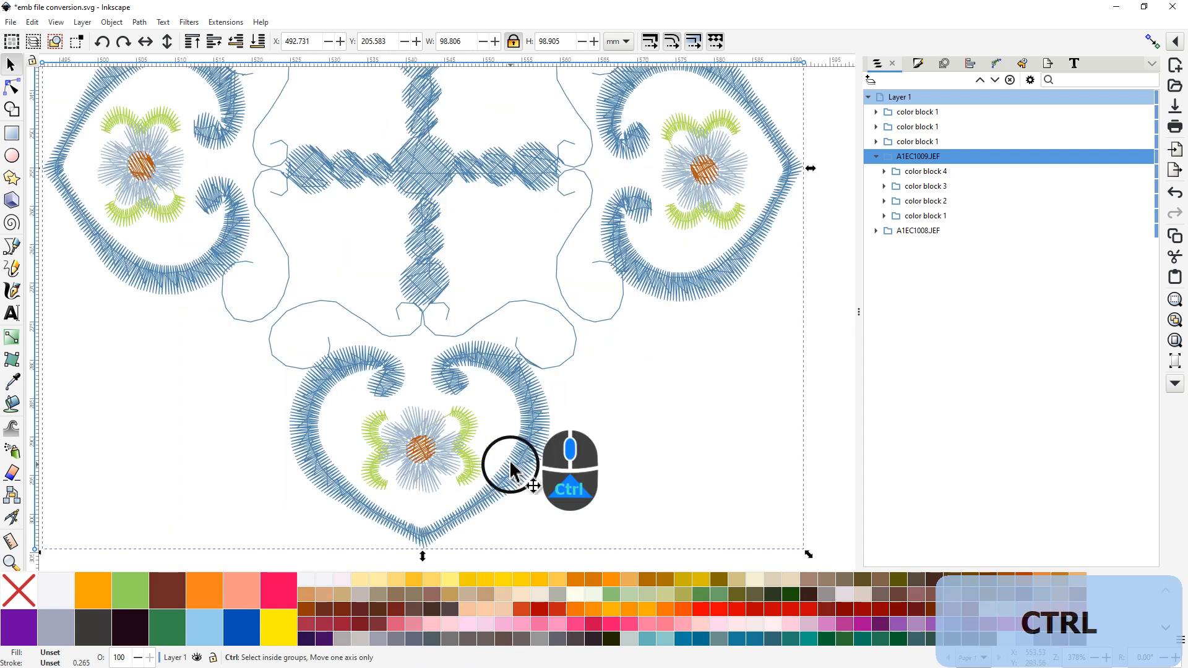
left_click(545, 431)
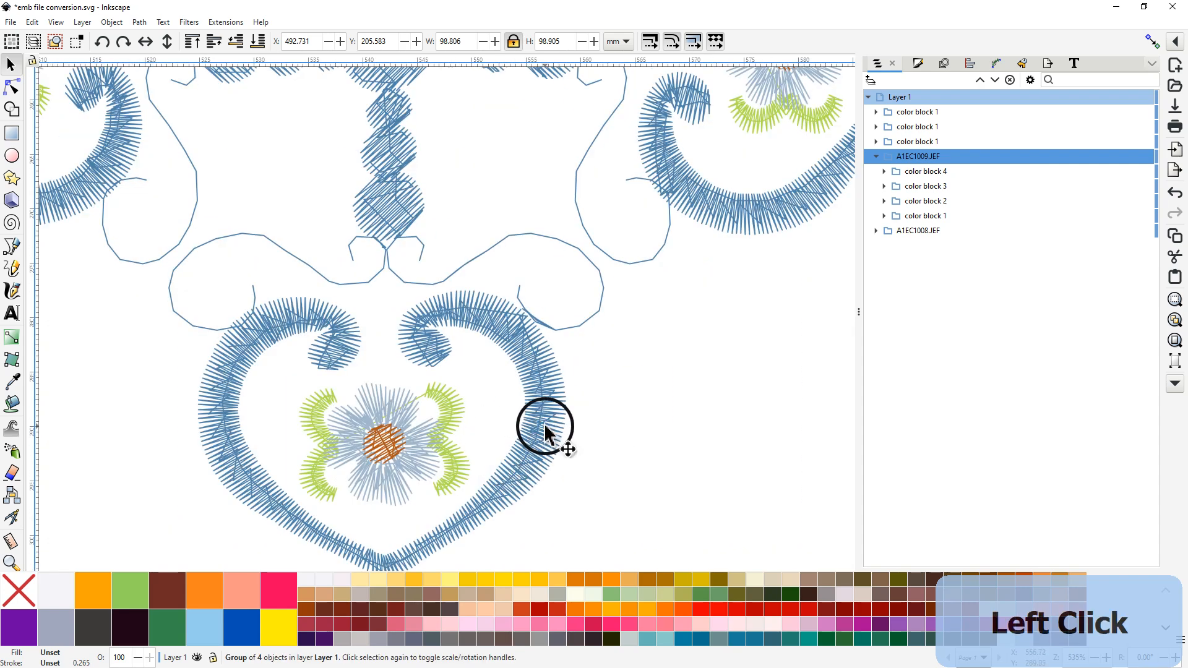
left_click(545, 431)
key("ctrl")
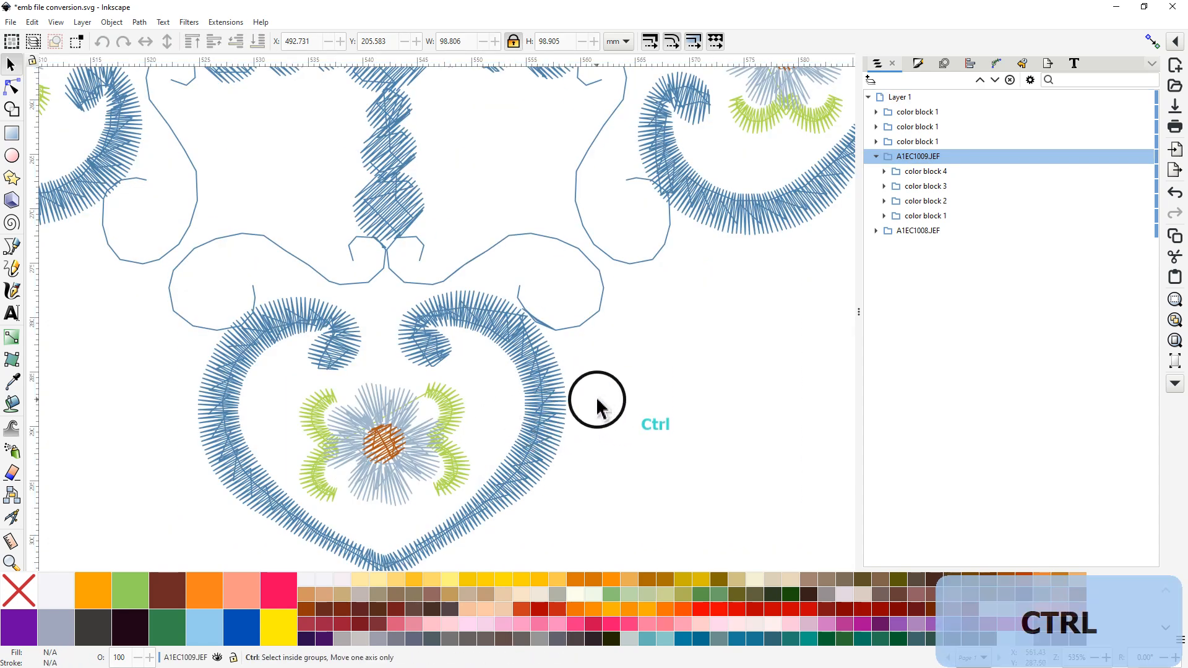
scroll(598, 406, "down", 2, "ctrl")
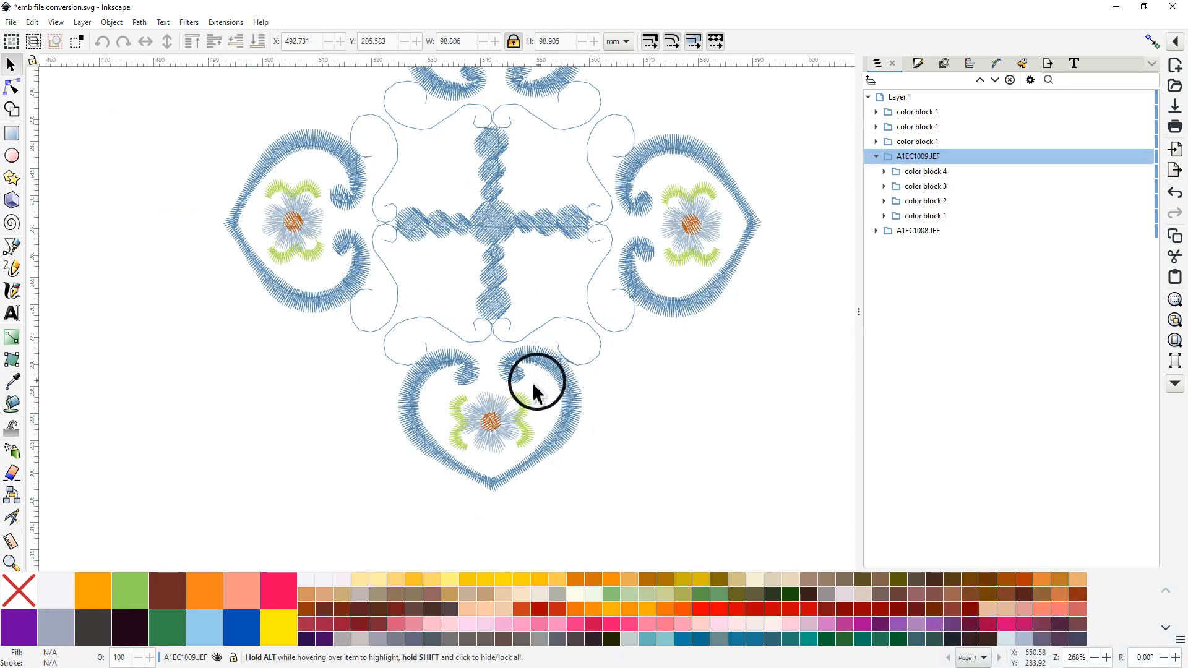
left_click(564, 387)
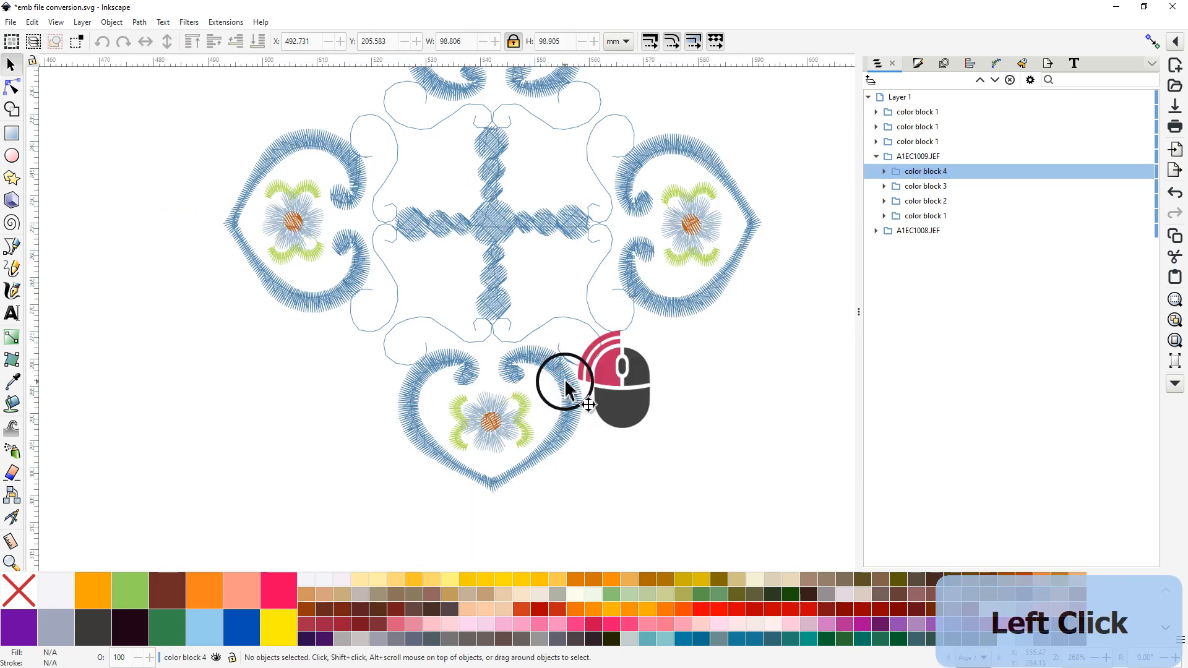
left_click(570, 388)
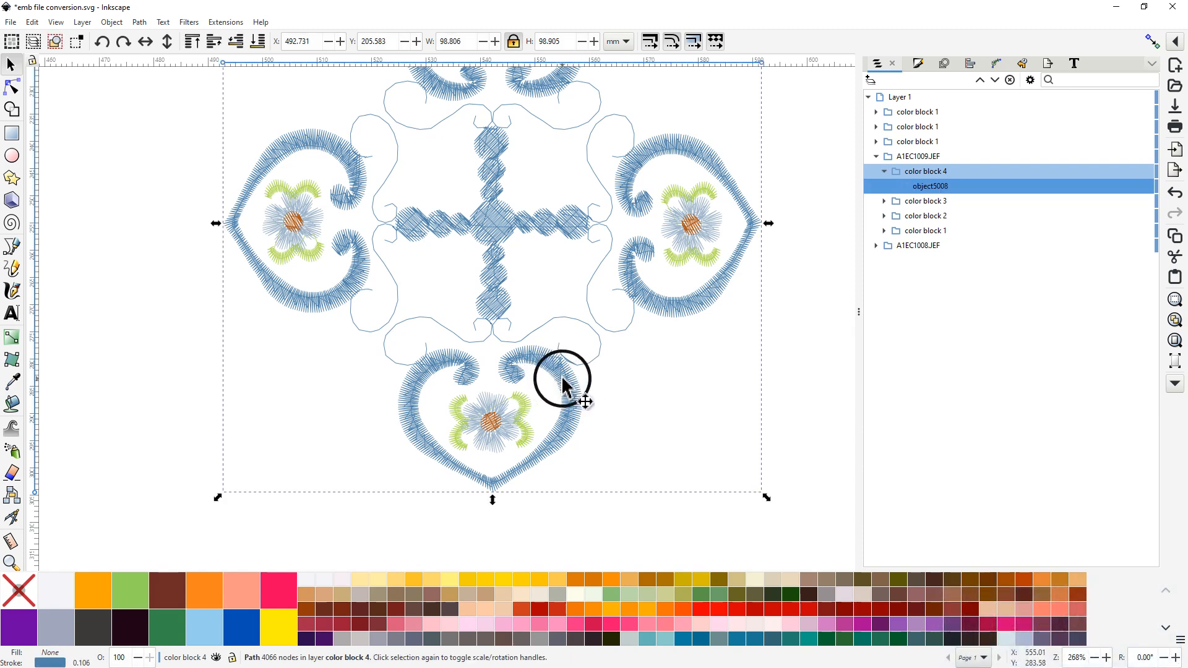
Step: Switch the blue hearts-and-cross stitch path to node editing and examine its nodes around the lower heart
right_click(920, 179)
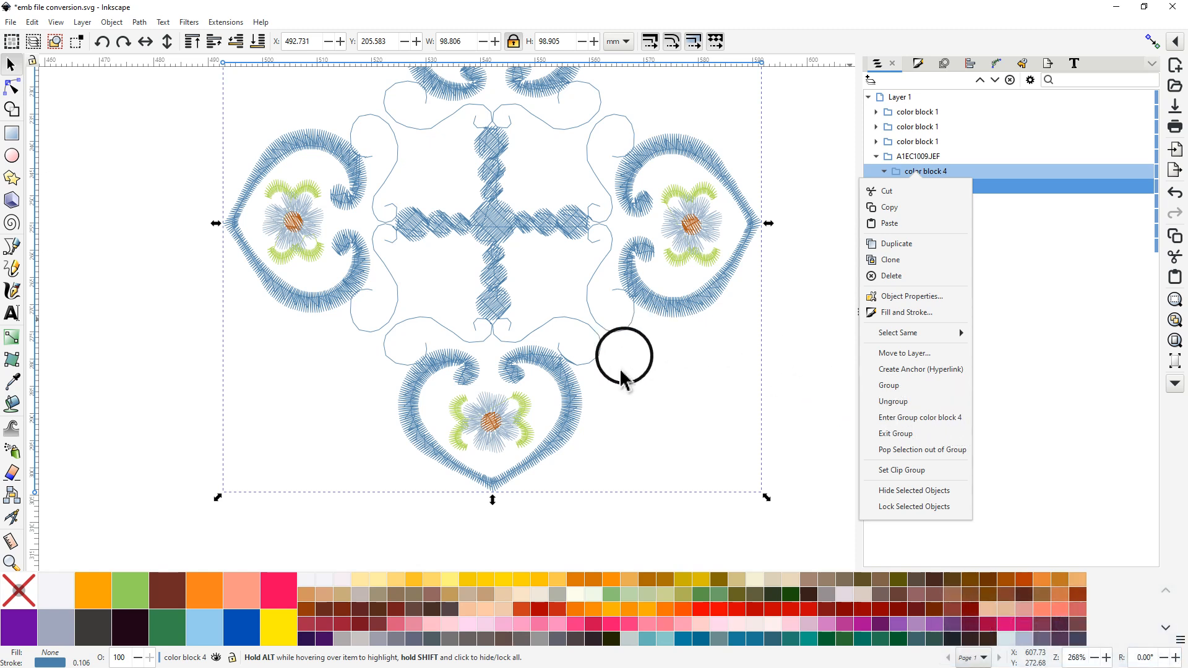
left_click(12, 92)
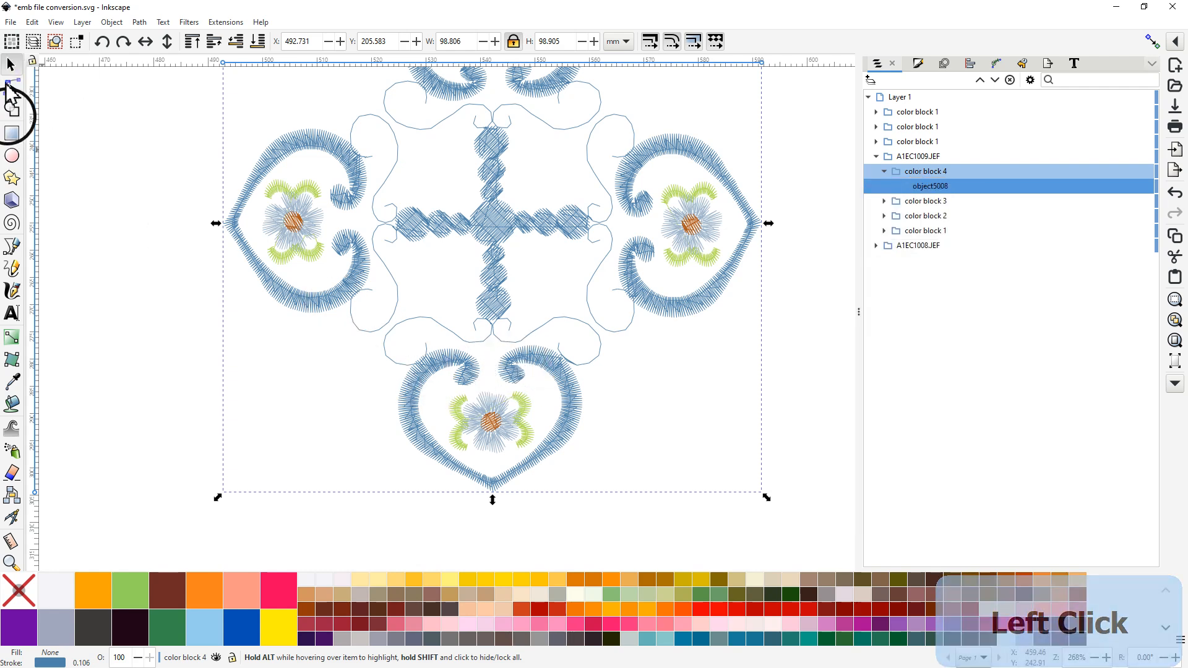
left_click(12, 86)
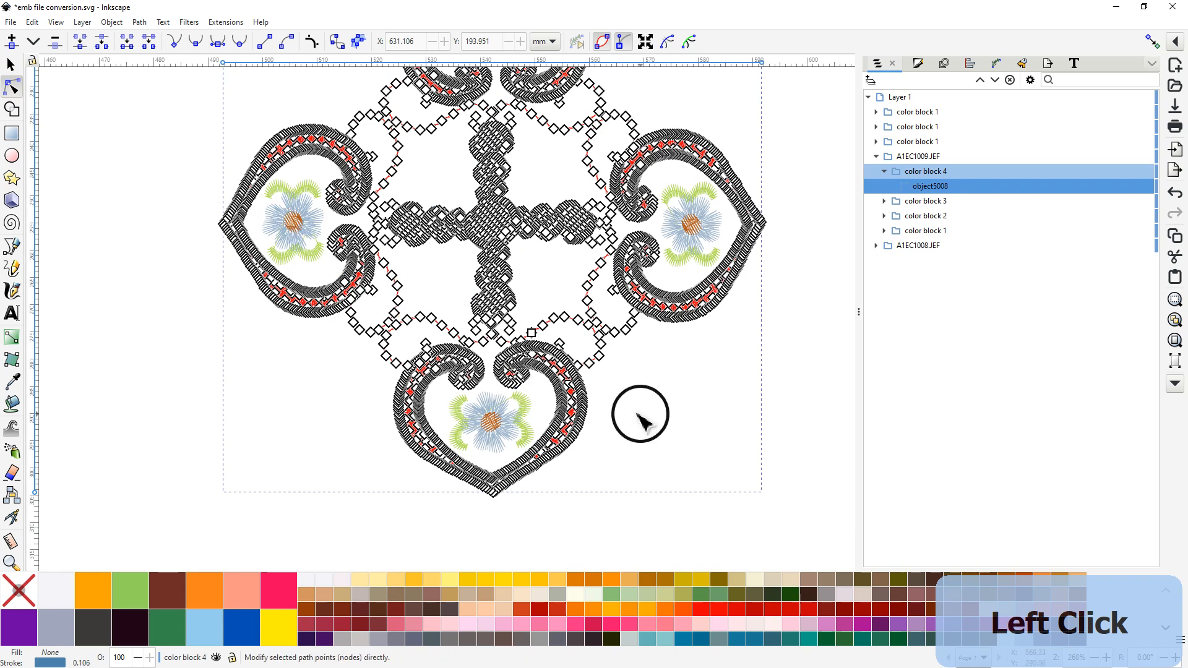
middle_click(671, 406, "ctrl")
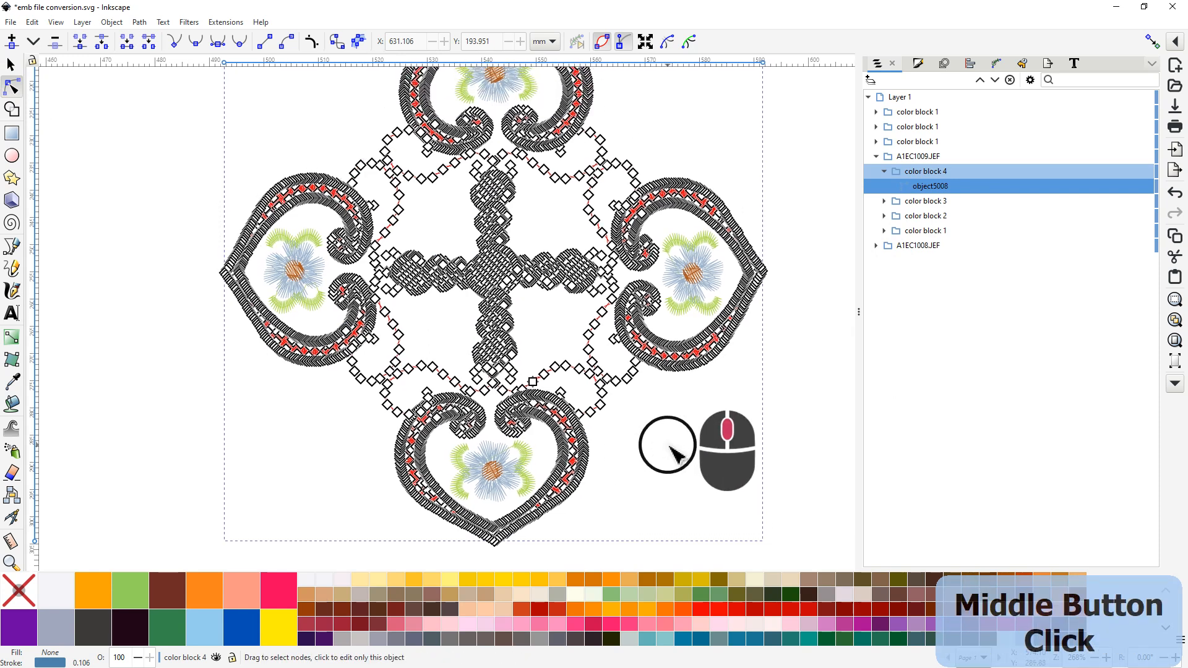
scroll(554, 439, "up", 1, "ctrl")
scroll(554, 439, "up", 3, "ctrl")
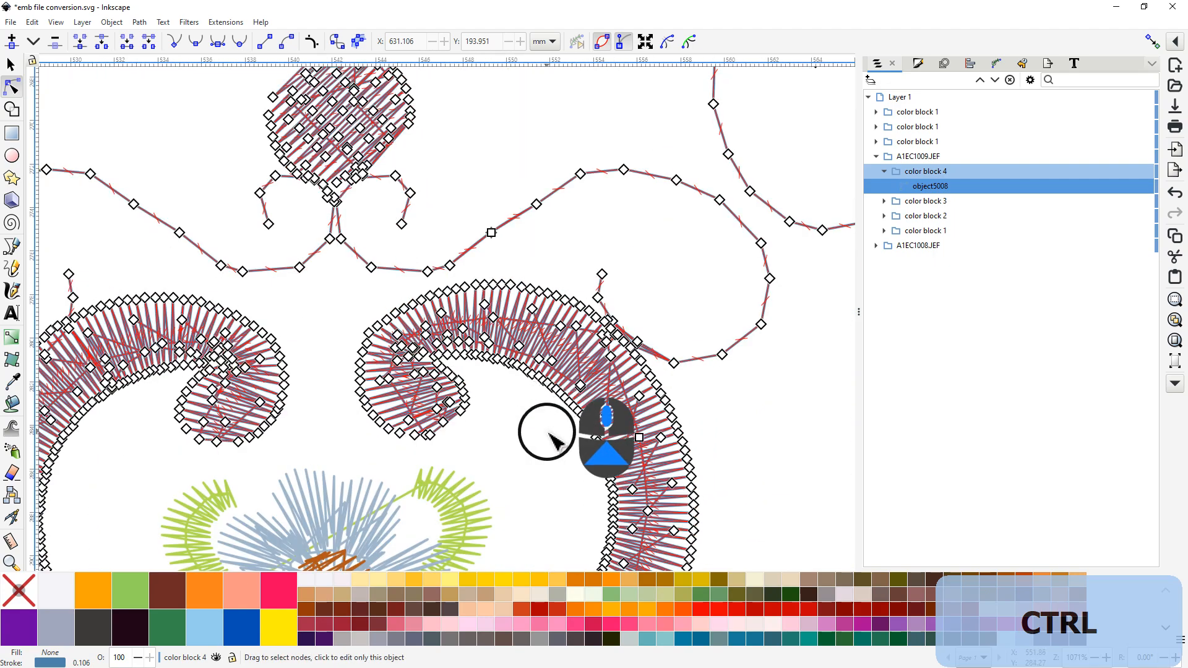
scroll(755, 403, "down", 2, "ctrl")
middle_click(808, 411)
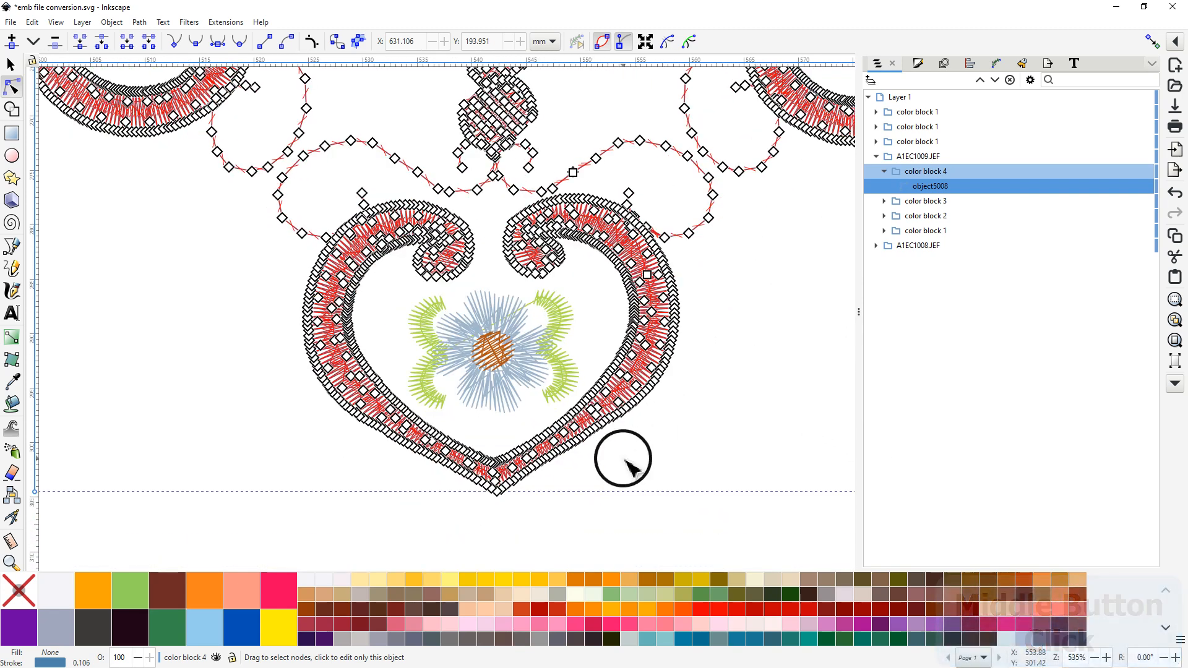
middle_click(707, 411)
Step: Select the stitch path's first node, then switch the selection to its last node at the foot of the cross
key("Tab")
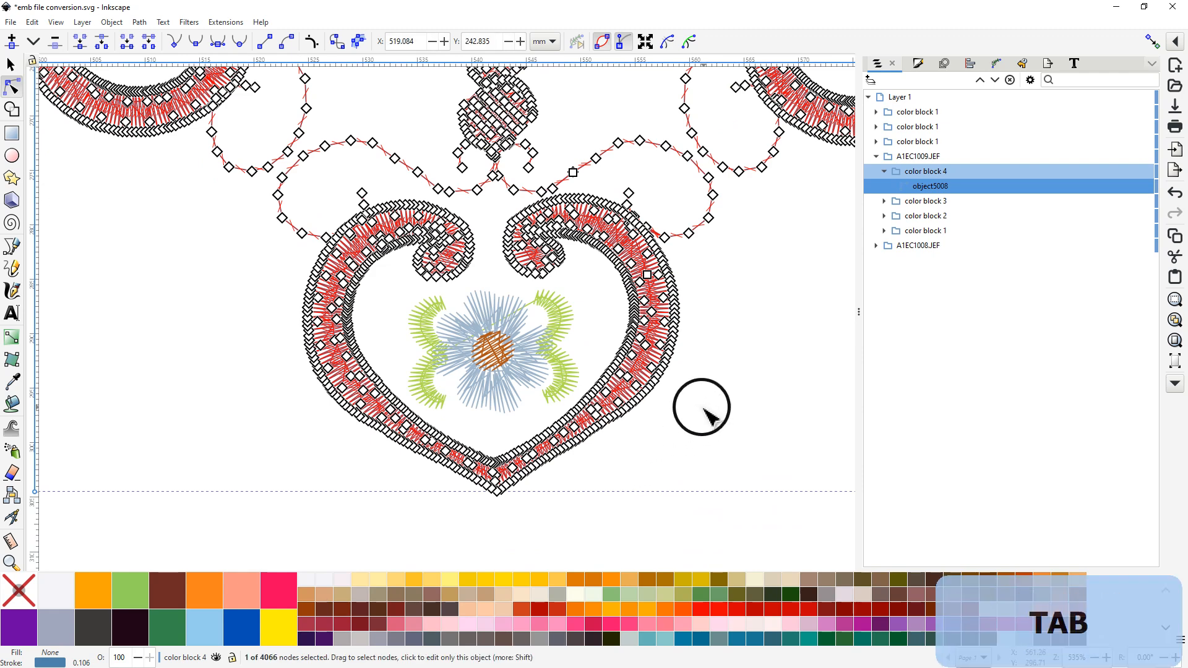
key("shift")
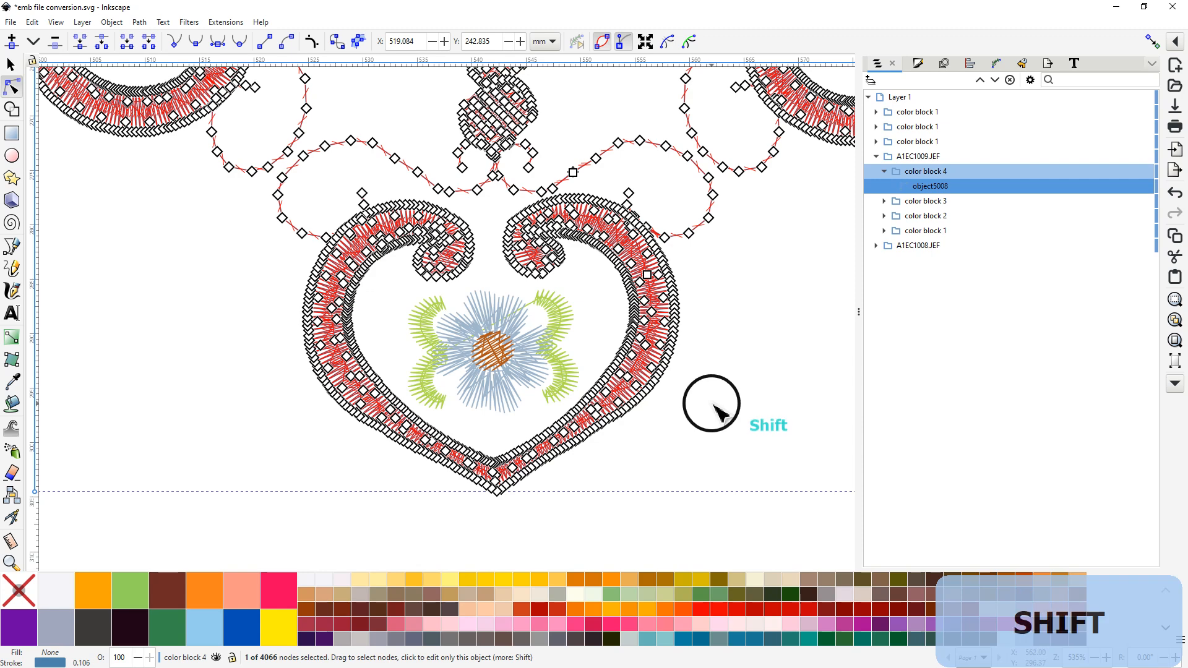
key("shift+Tab")
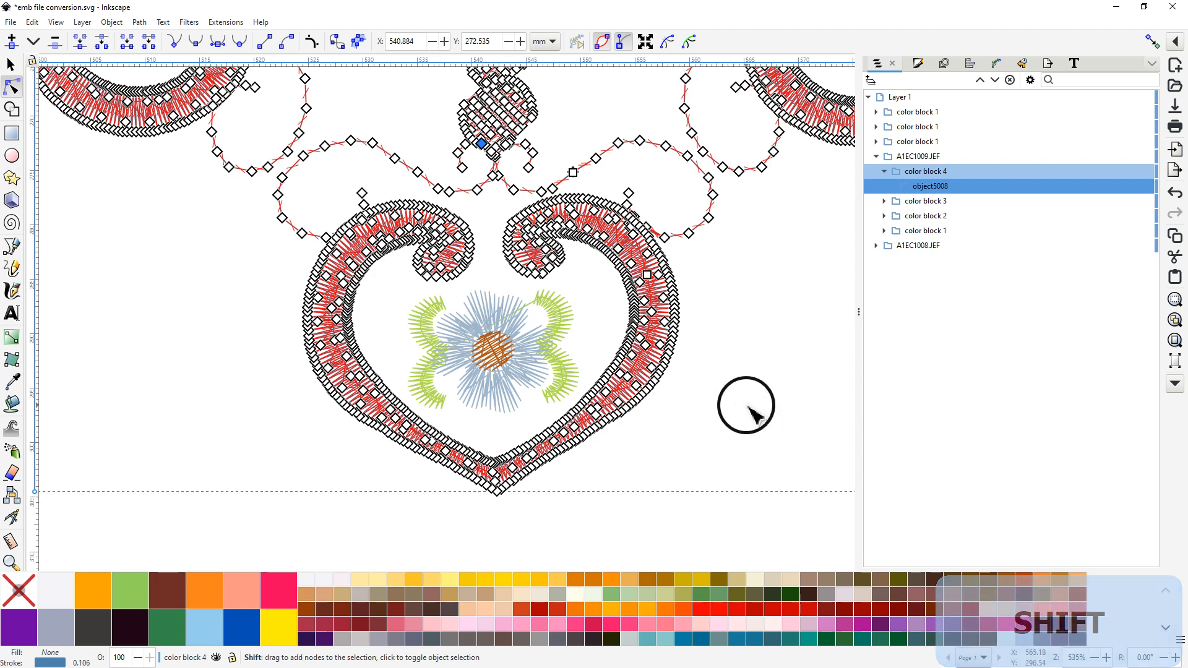
key("ctrl")
scroll(732, 386, "down", 3)
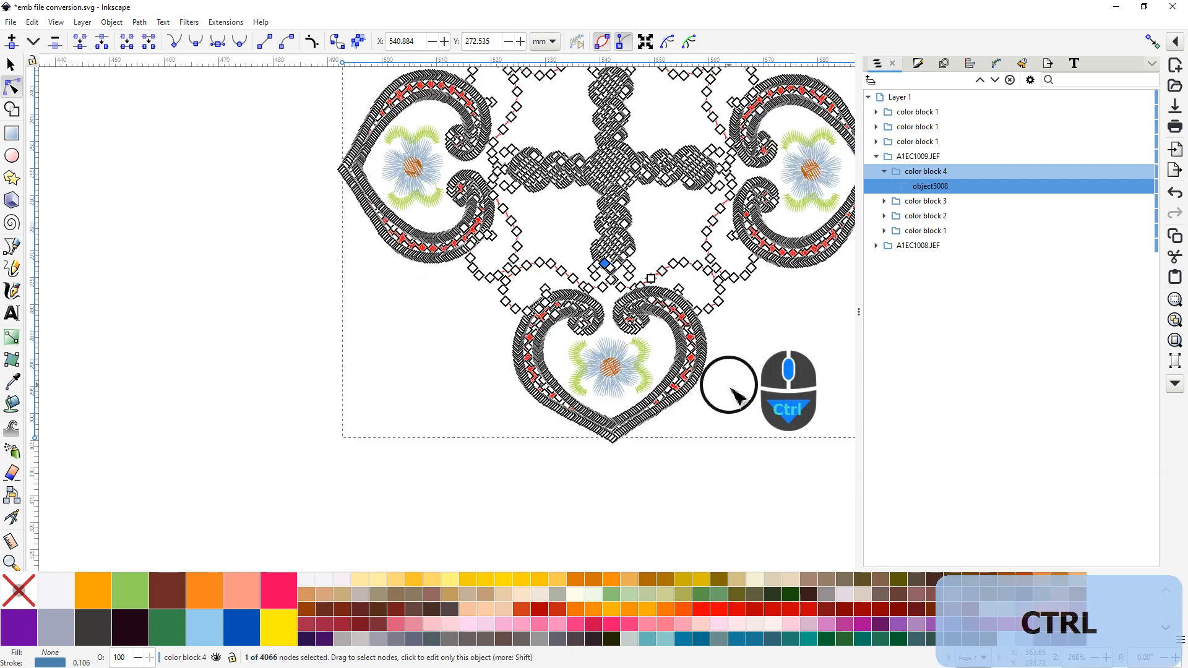
middle_click(735, 403)
left_click_drag(736, 403, 498, 443)
key("ctrl")
scroll(495, 433, "up", 2)
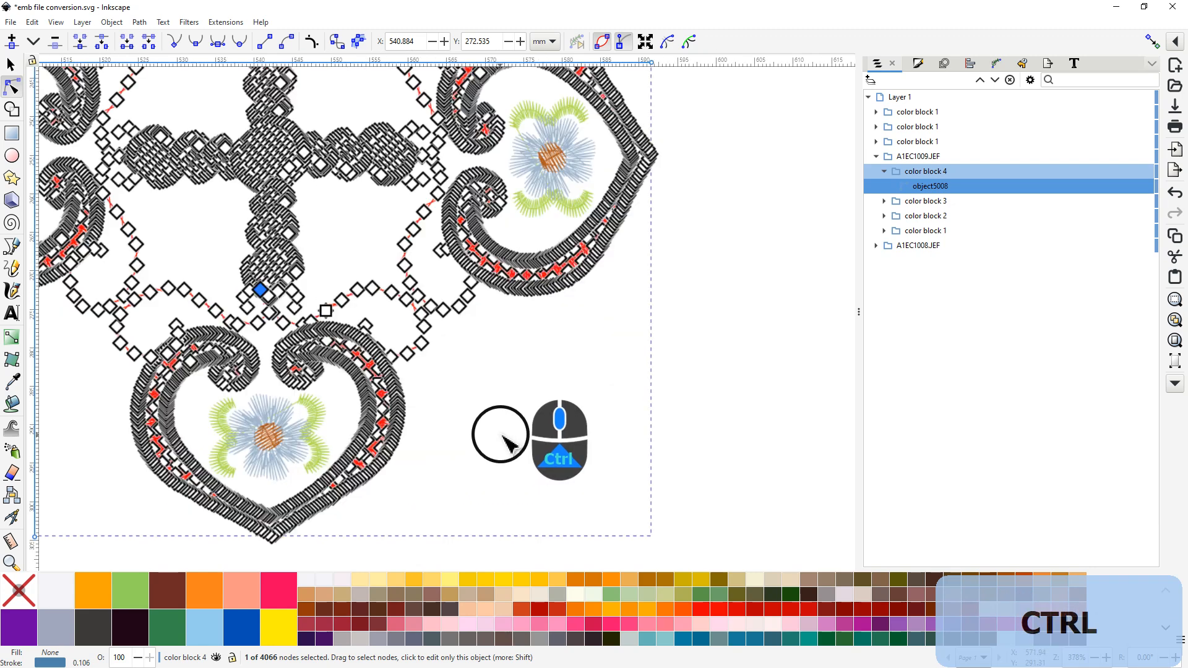
middle_click(464, 399)
left_click_drag(464, 400, 597, 489)
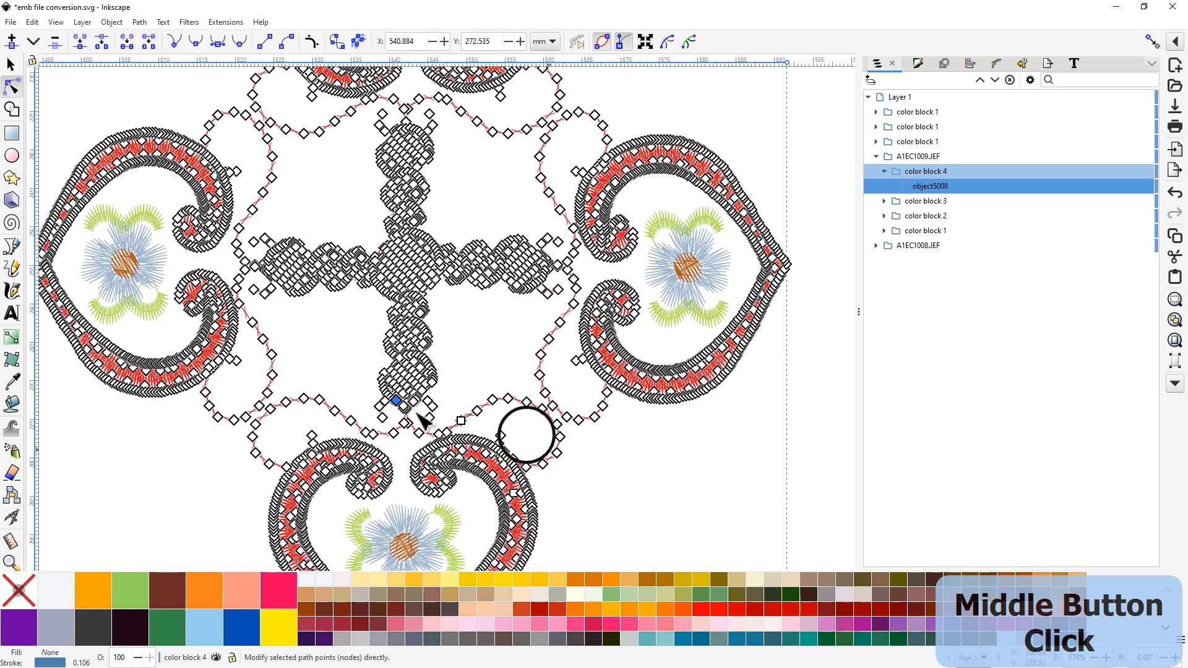
left_click(383, 418, "shift")
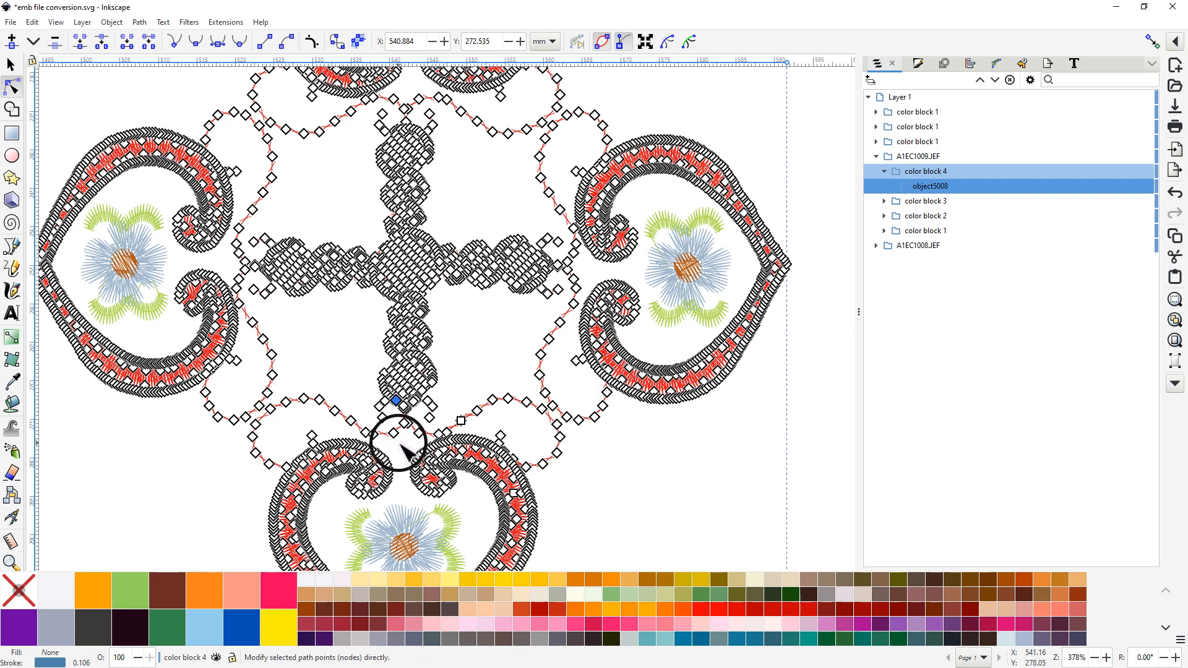
Step: Grow the node selection from the last node at the cross's foot along the left scroll outline to 50 nodes
scroll(402, 452, "up", 3, "ctrl")
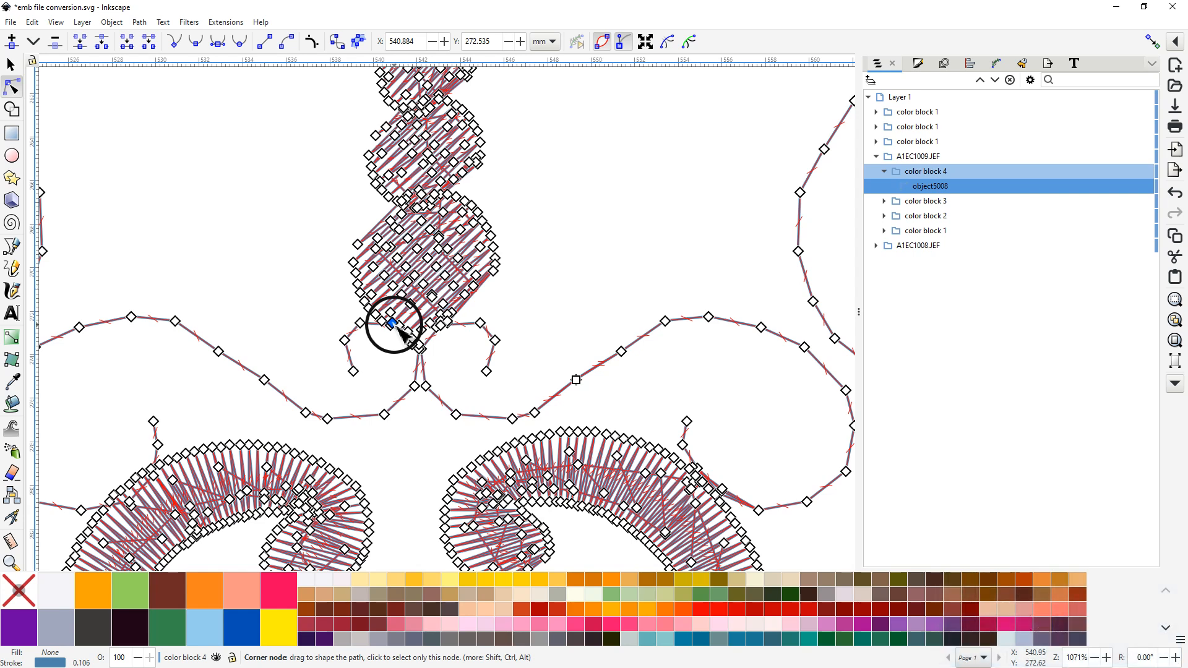
key("ctrl")
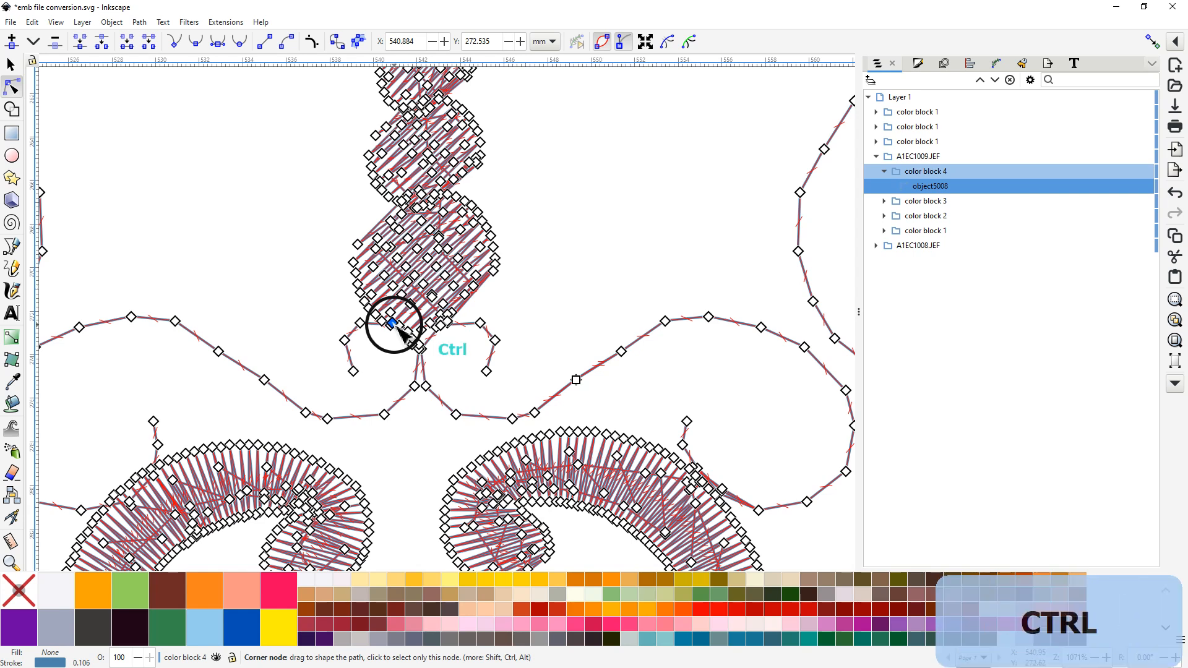
left_click(398, 328, "ctrl")
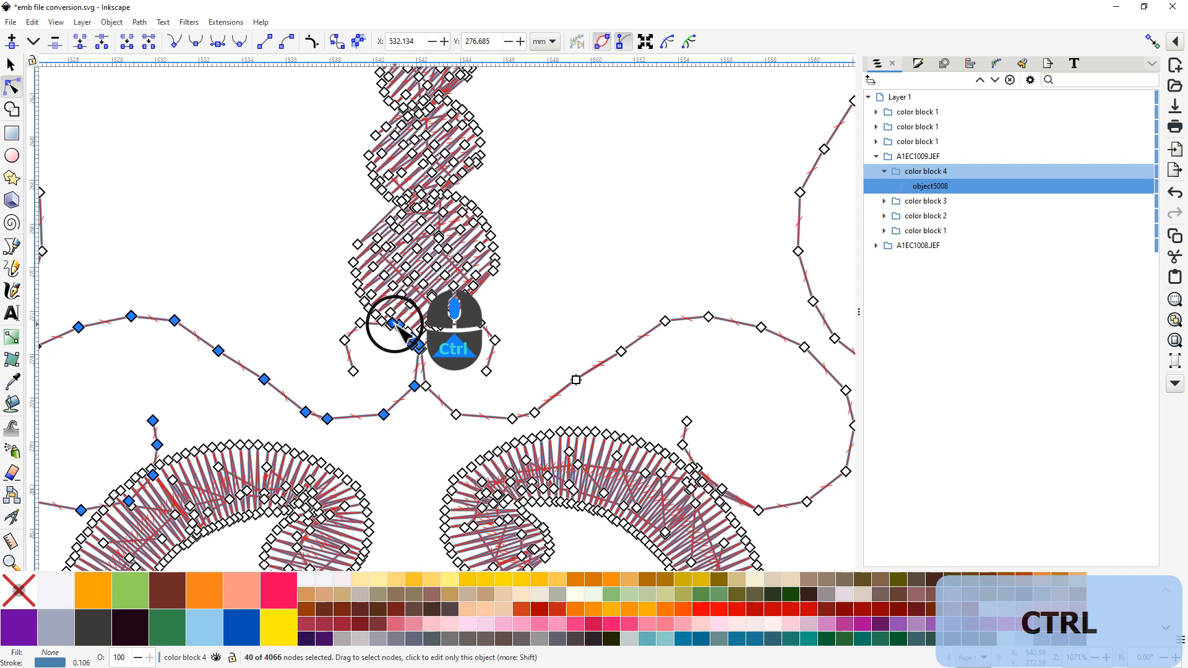
left_click_drag(381, 452, 446, 398)
left_click_drag(465, 385, 470, 380)
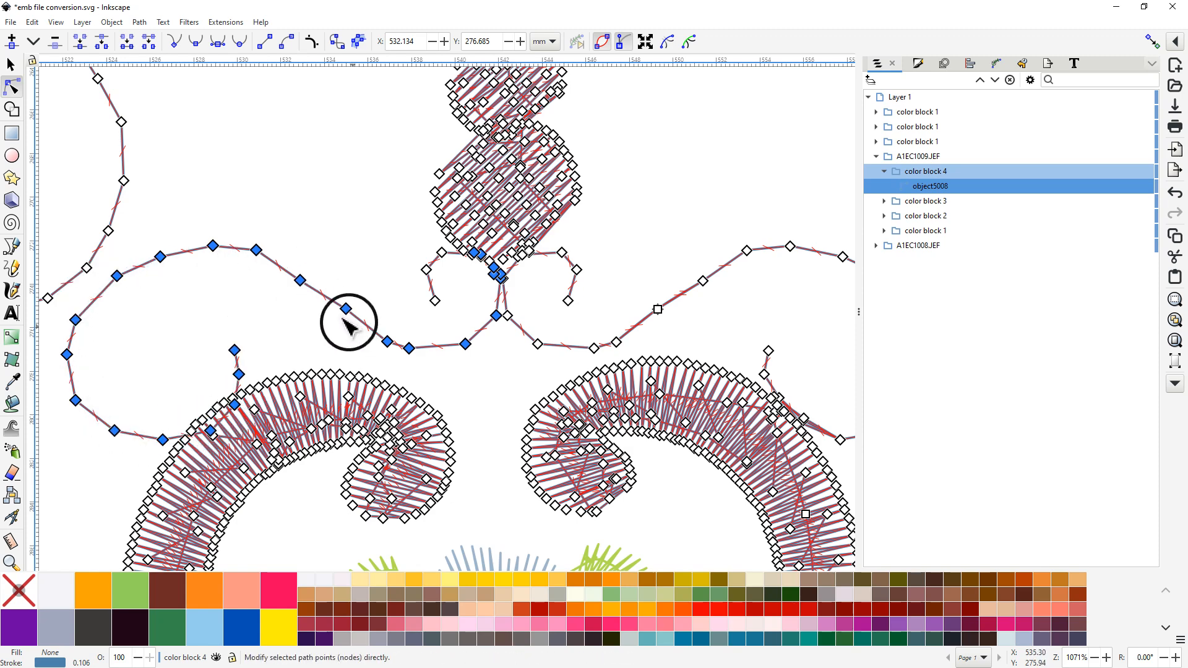
key("ctrl")
left_click(481, 258, "ctrl")
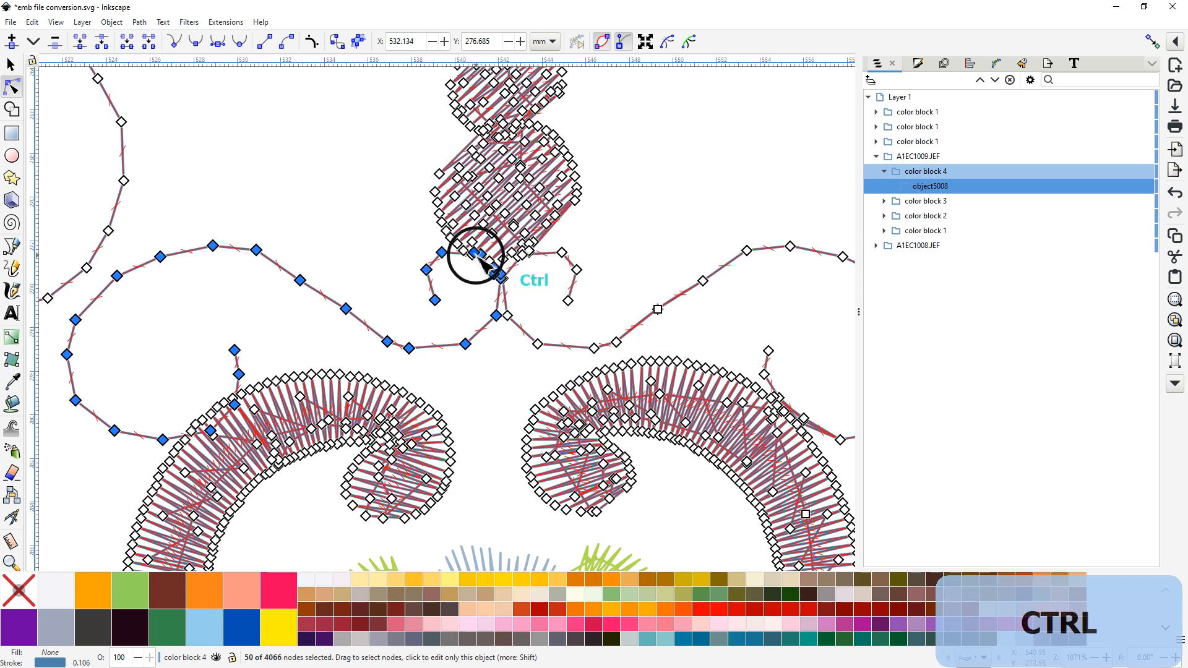
Step: Try cutting the selected scroll outline nodes out of the stitch path, and undo the cut
middle_click(492, 415)
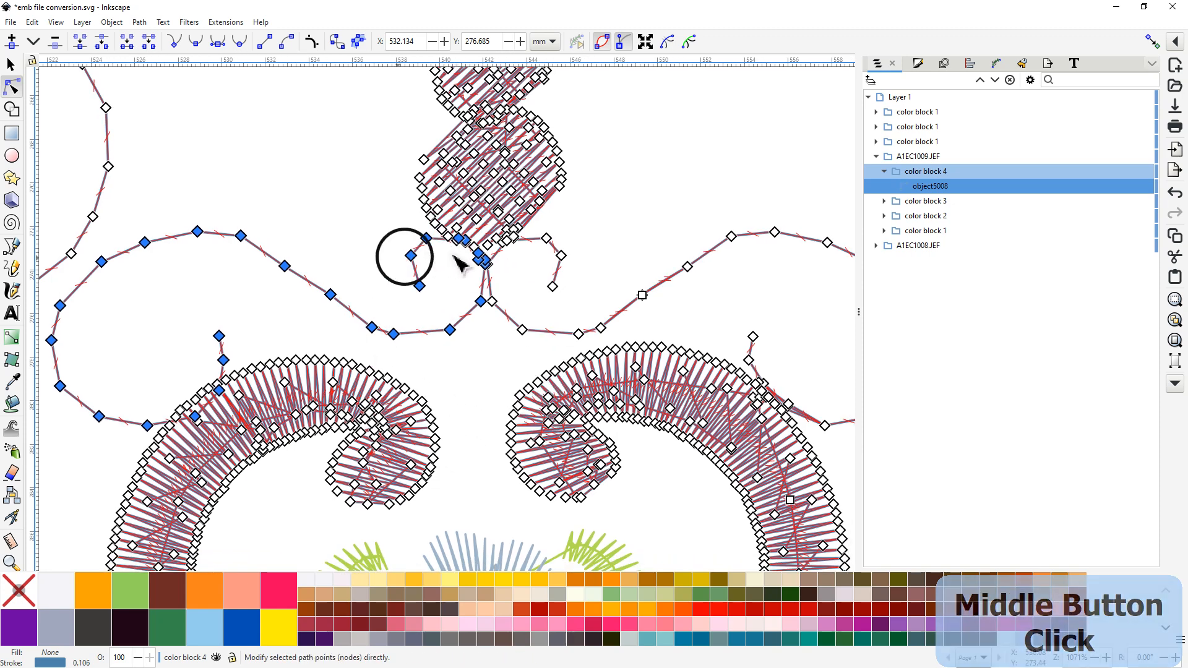
right_click(423, 289)
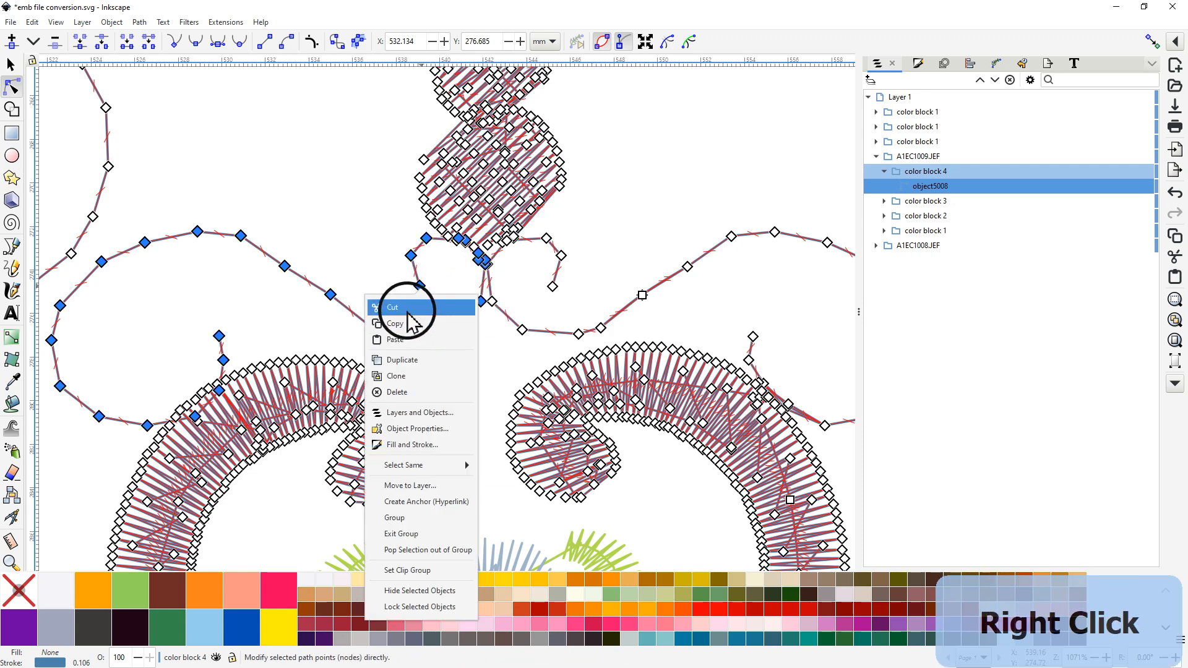
left_click(406, 310)
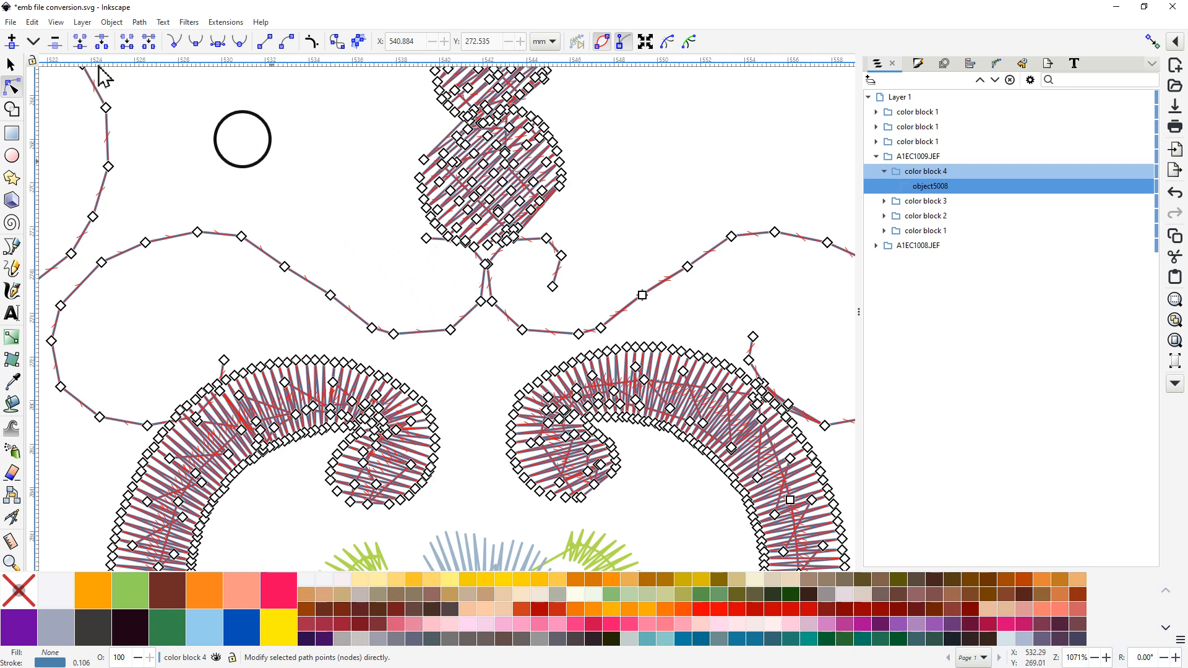
left_click(32, 23)
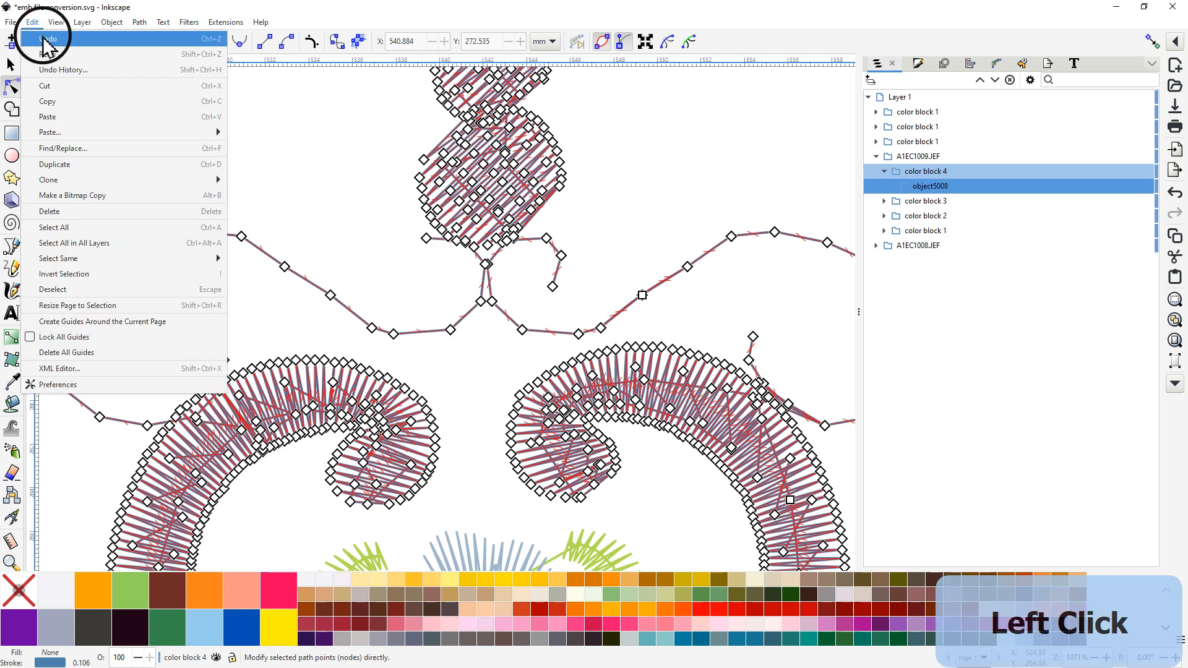
left_click(40, 37)
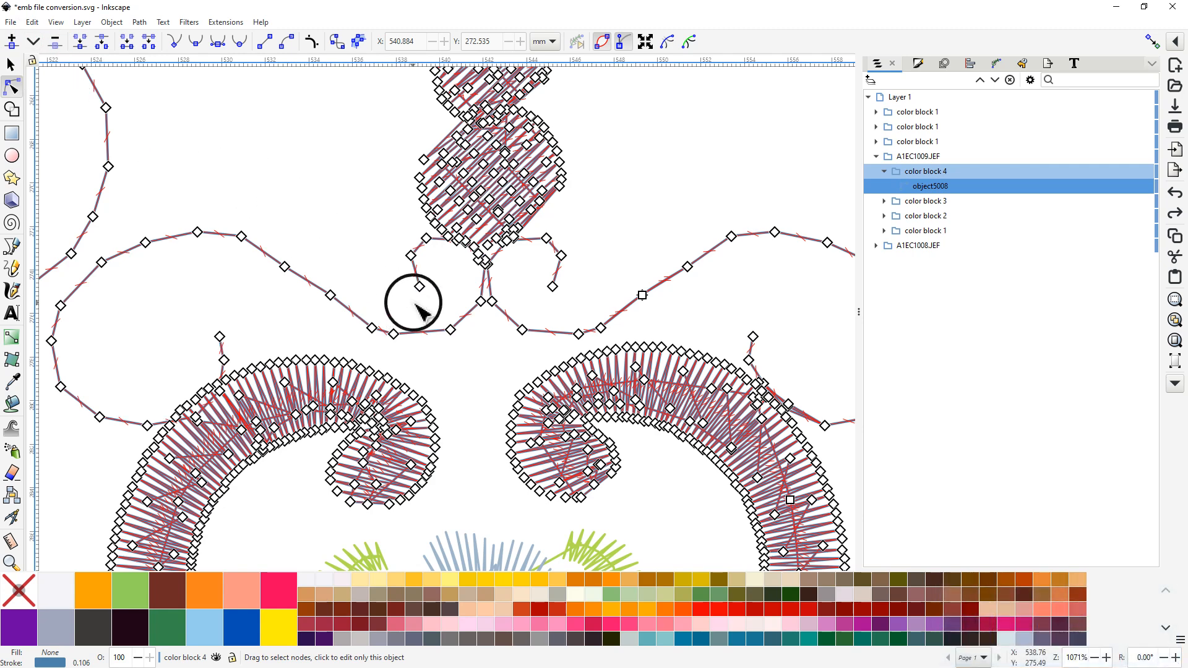
Step: Reselect the stitch path's last node and grow the selection along the left scroll outline to 74 nodes
left_click(435, 301)
key("Tab")
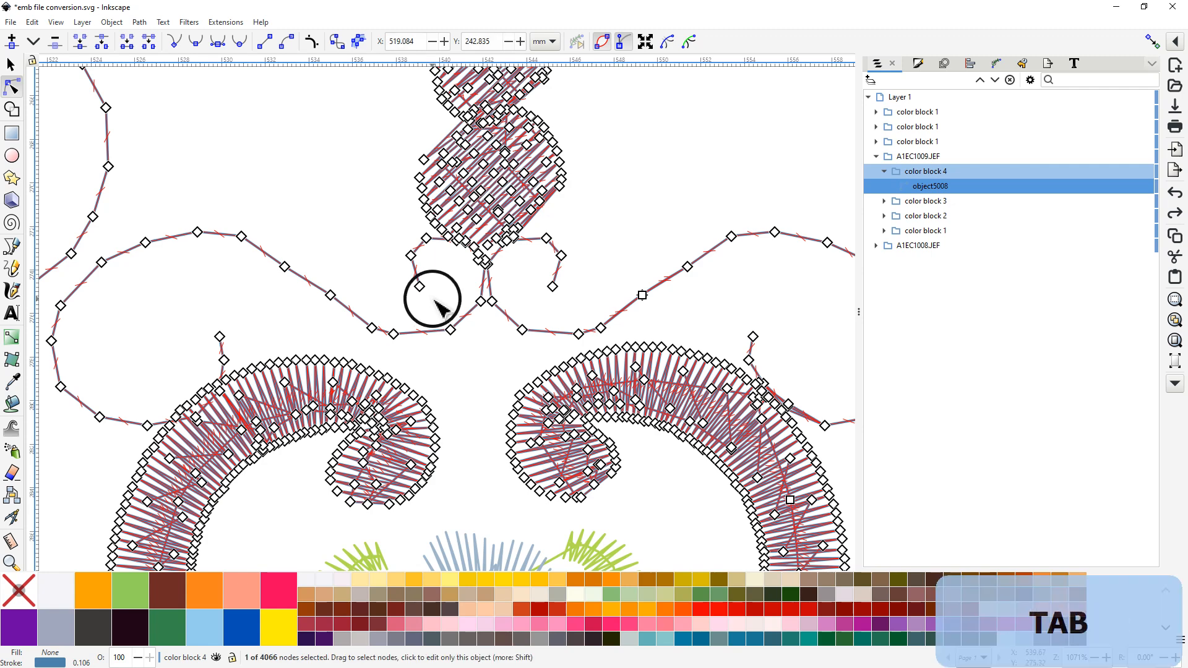
key("shift+Tab")
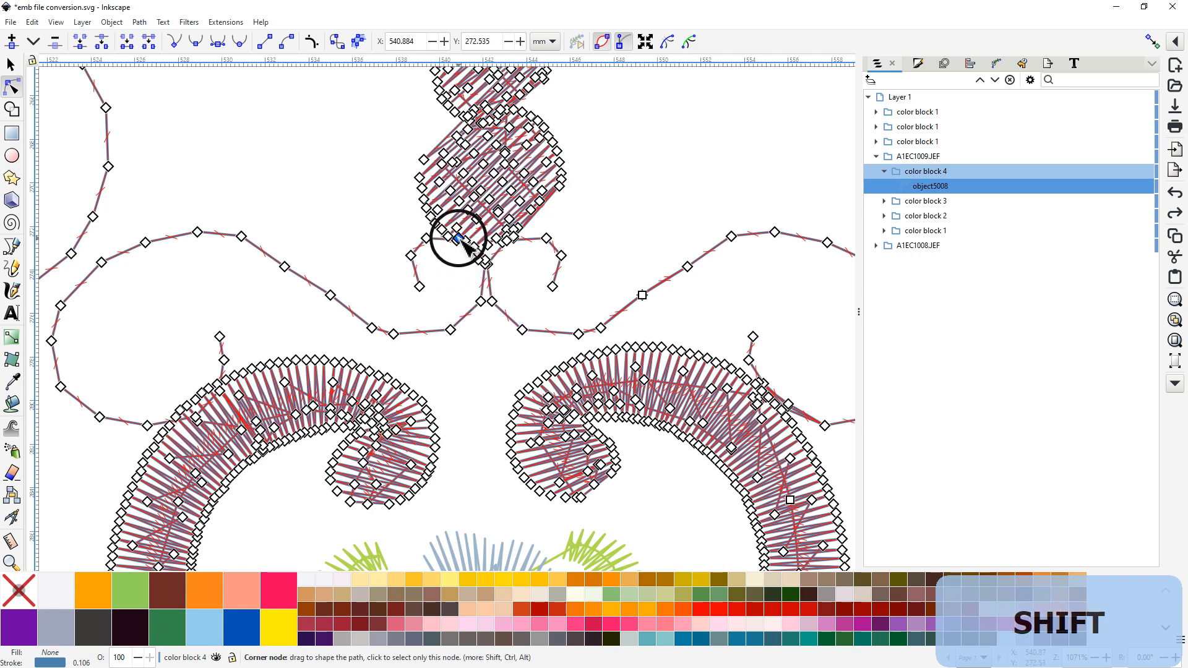
key("ctrl")
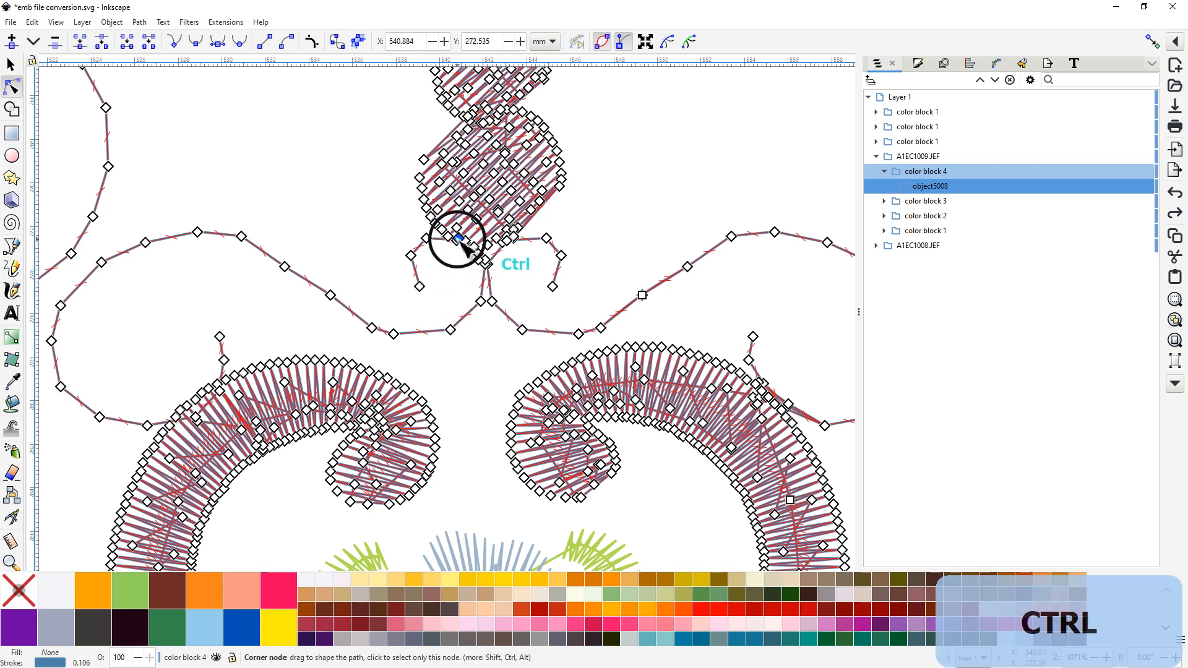
left_click(461, 241, "ctrl")
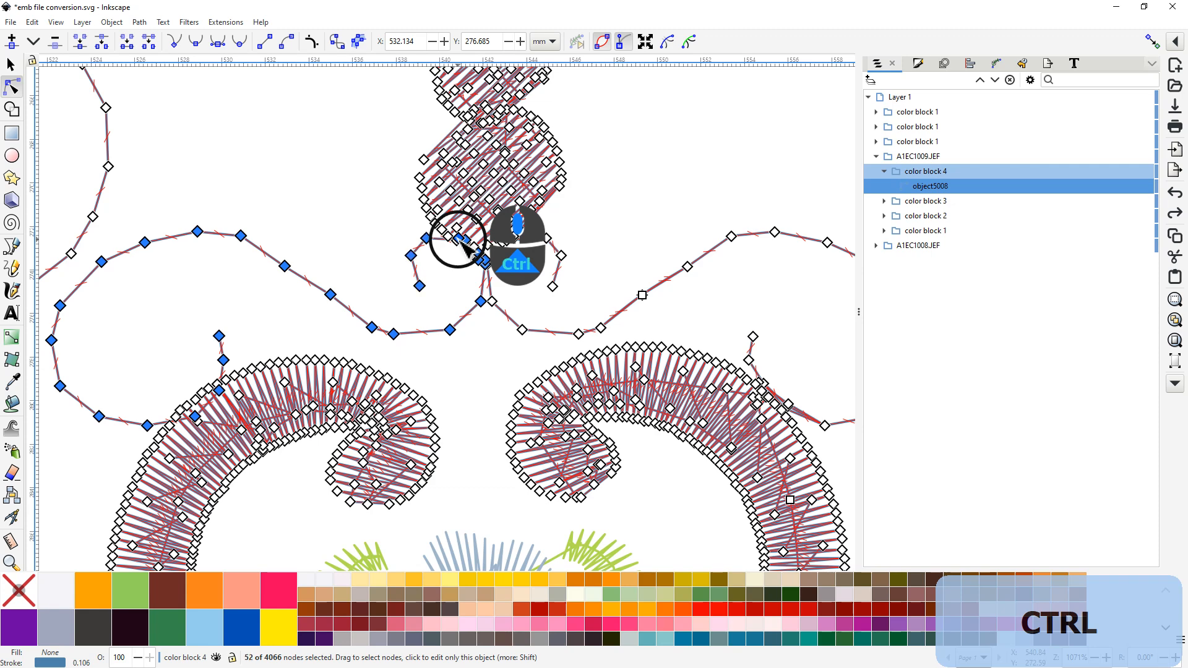
left_click(463, 241, "ctrl")
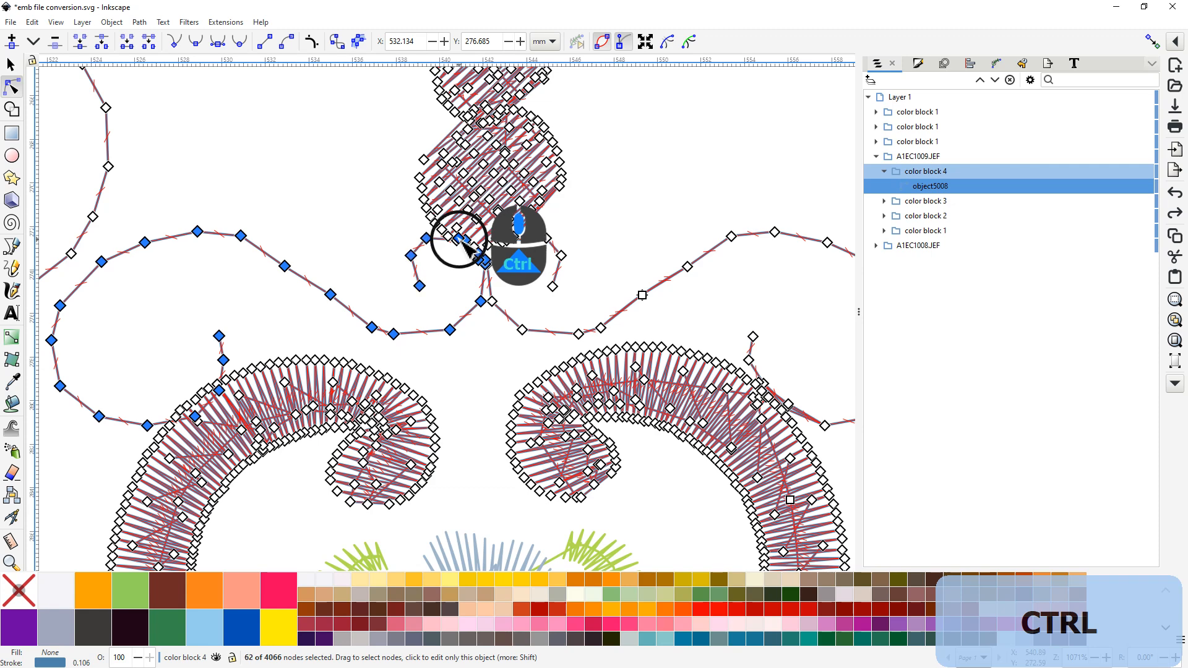
left_click(464, 241, "ctrl")
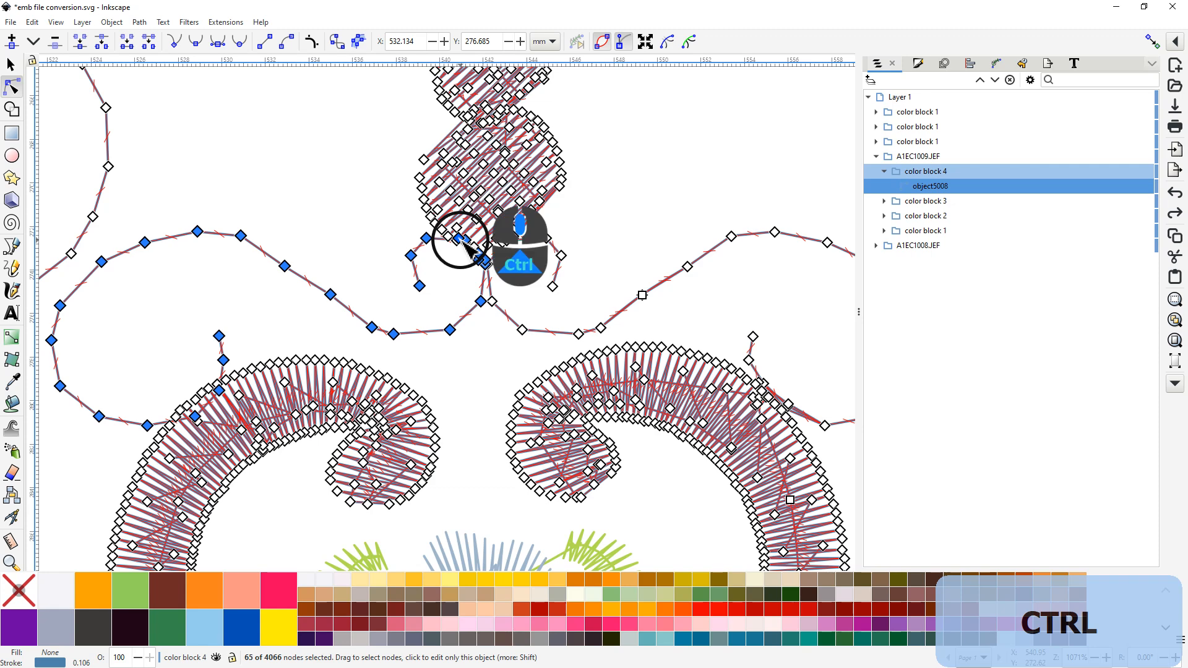
left_click(464, 242, "ctrl")
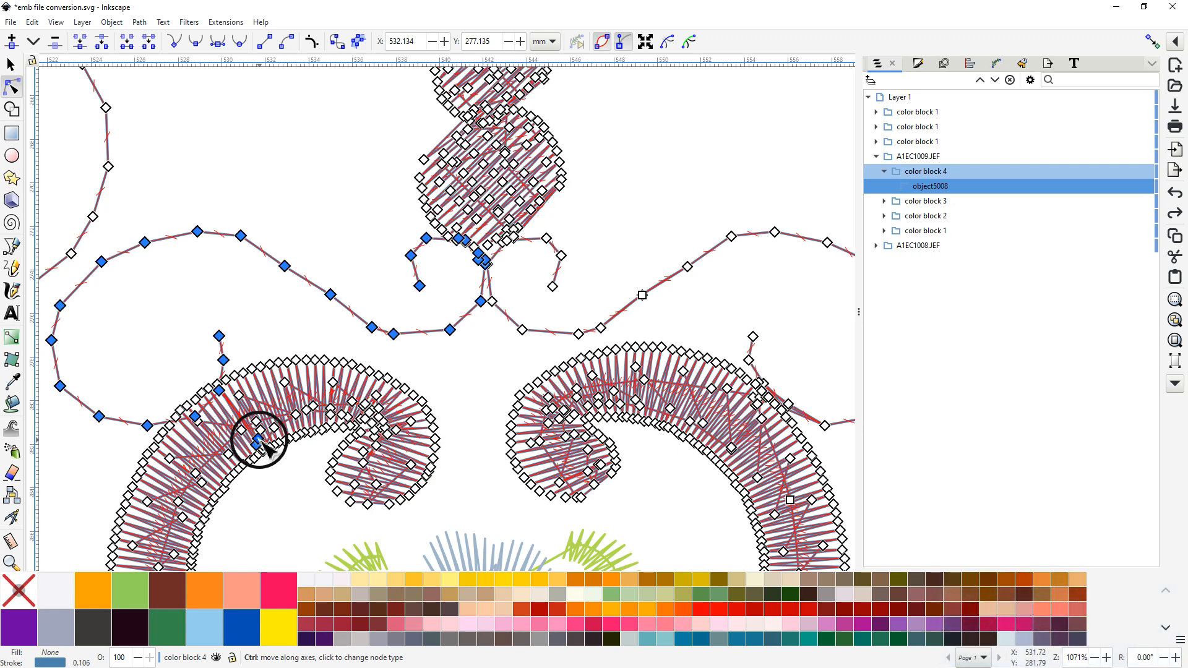
Step: Remove the two stray nodes on the inner edge of the lower heart's left lobe from the node selection
key("shift")
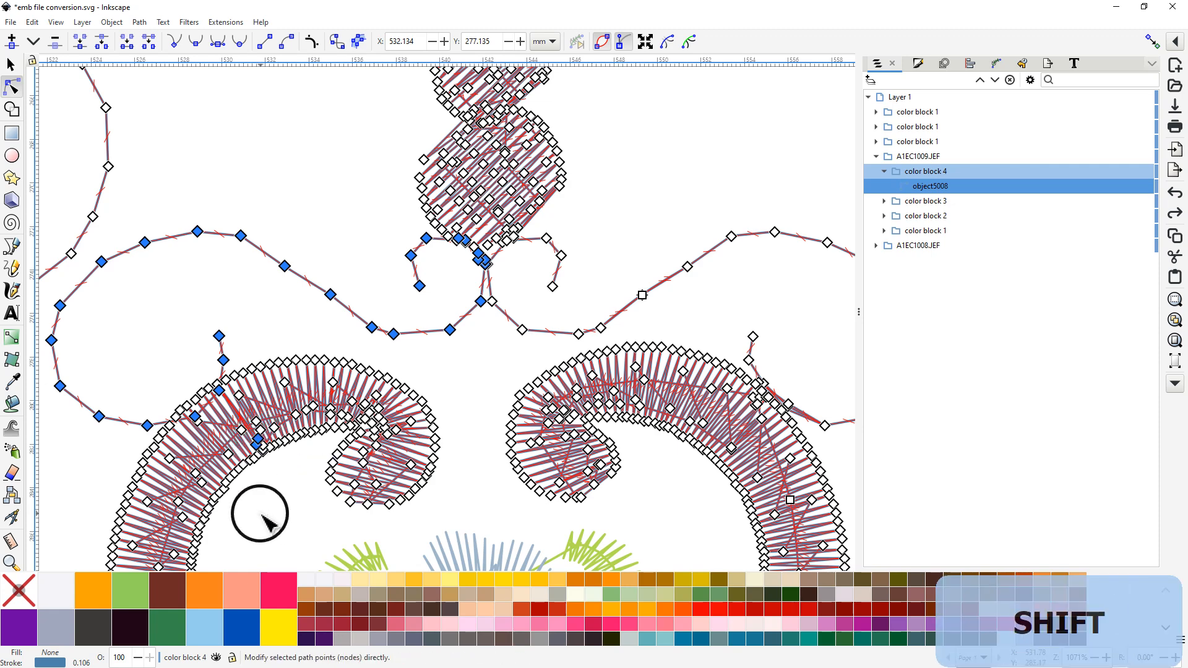
scroll(263, 515, "up", 3, "ctrl")
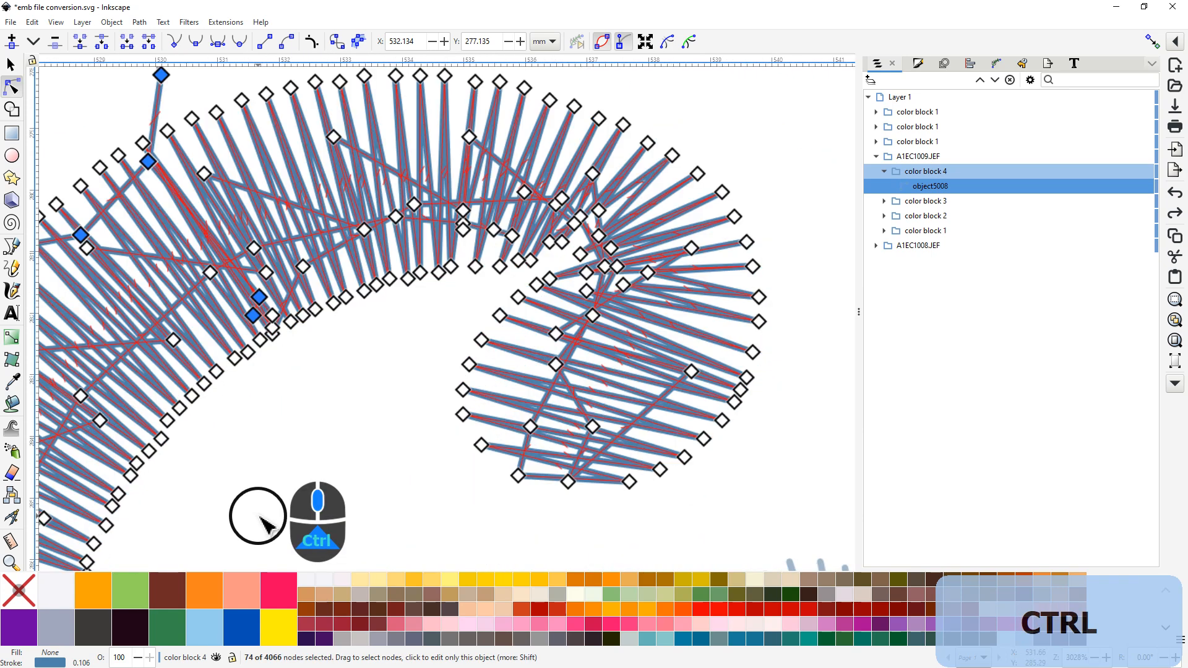
key("shift")
left_click(261, 298, "shift")
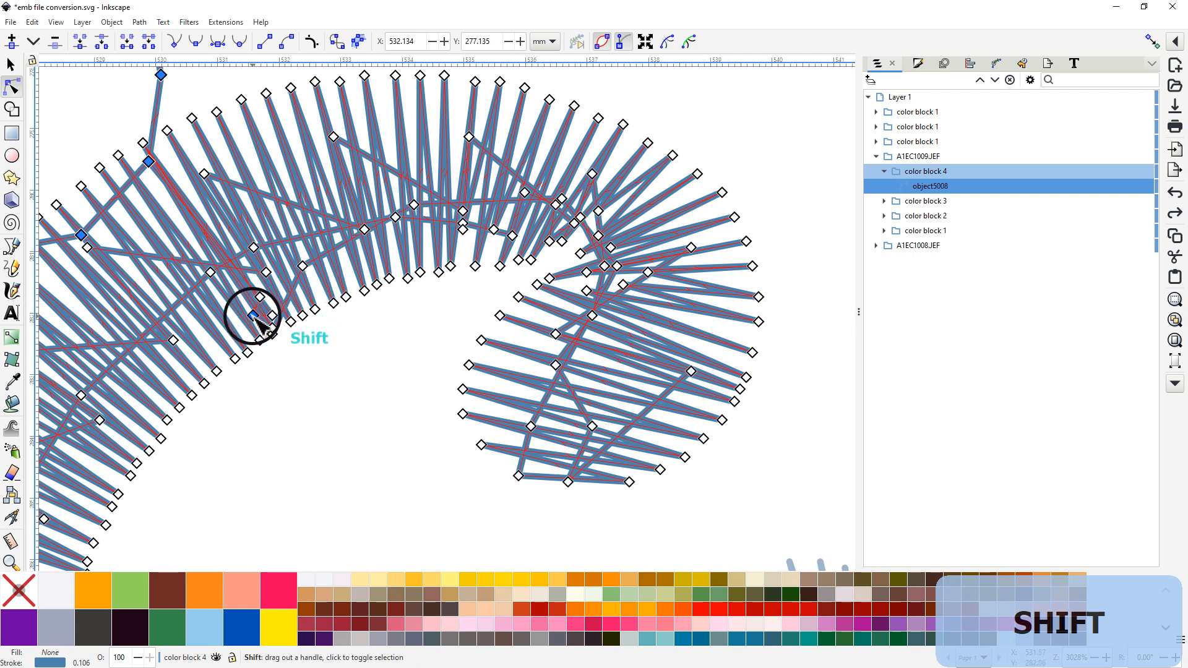
left_click(254, 316, "shift")
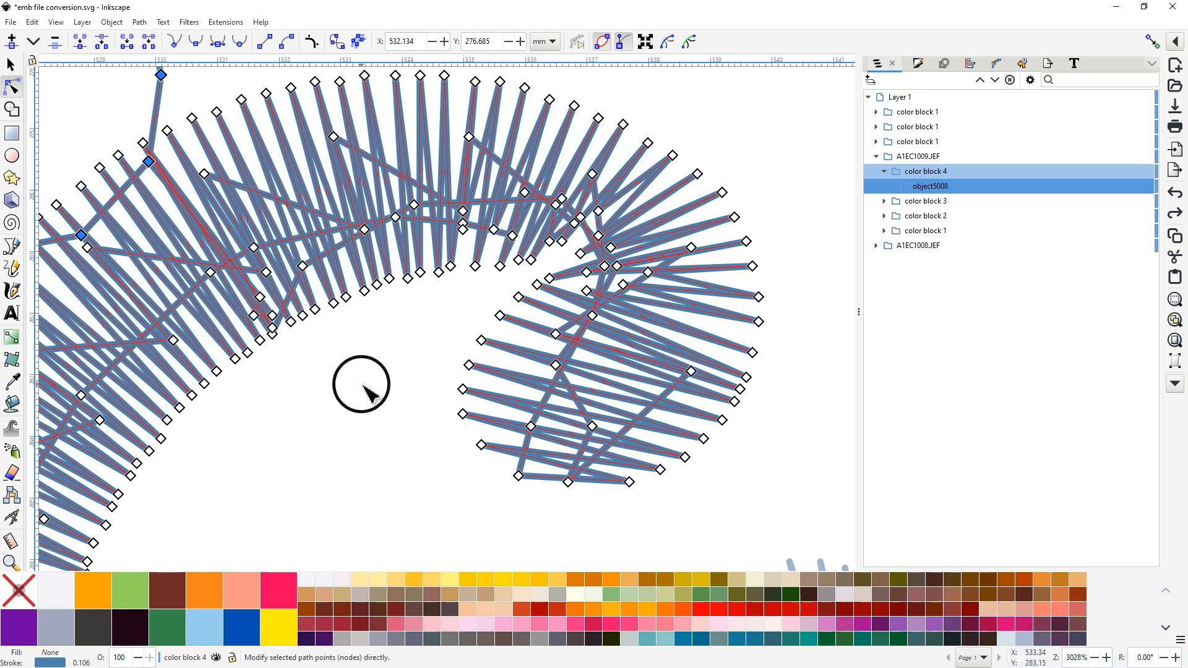
scroll(364, 395, "down", 2)
scroll(365, 400, "down", 1)
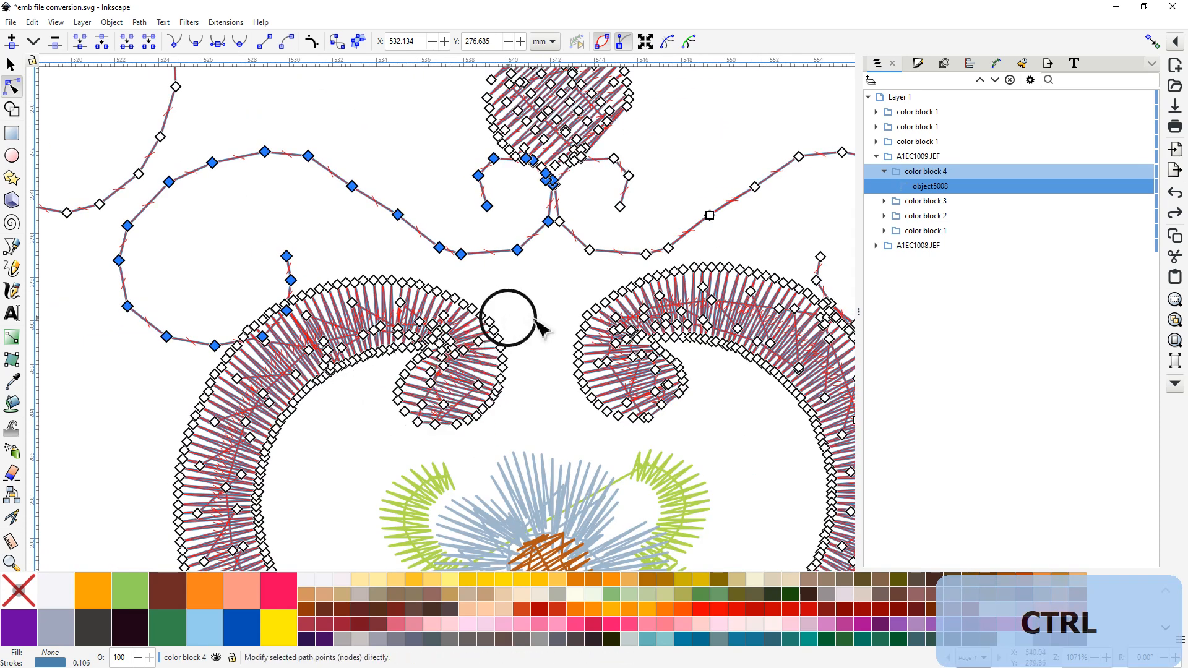
Step: Cut the selected left scroll outline nodes out of the stitch path
middle_click(523, 334)
left_click_drag(522, 336, 397, 368)
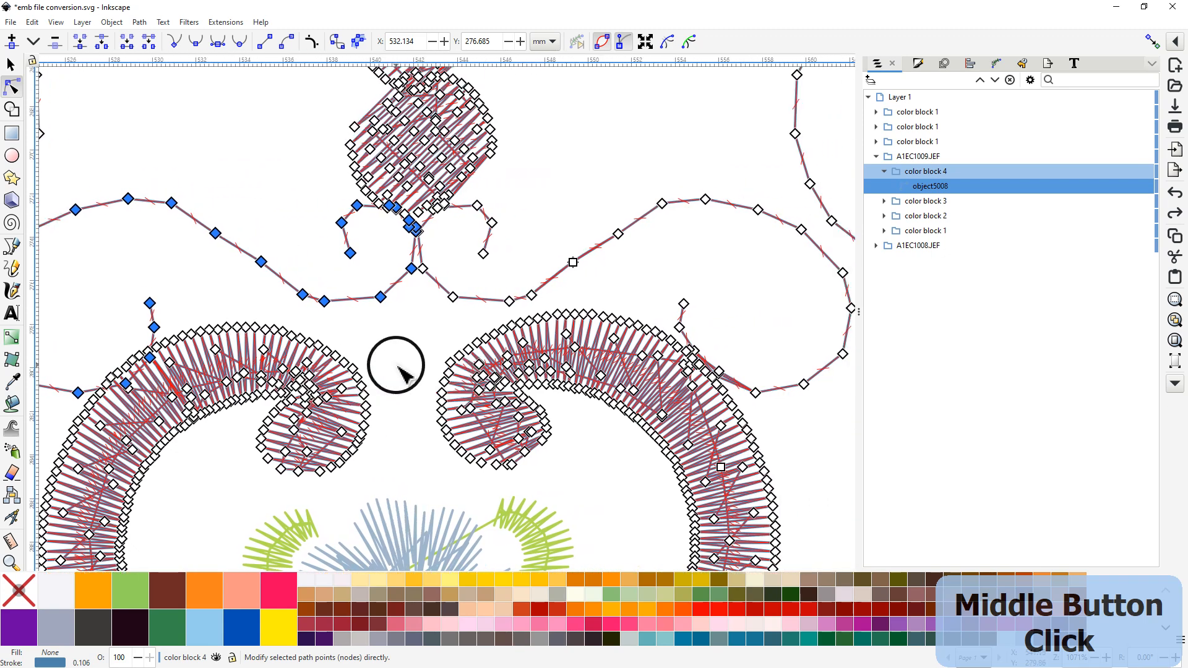
right_click(381, 297)
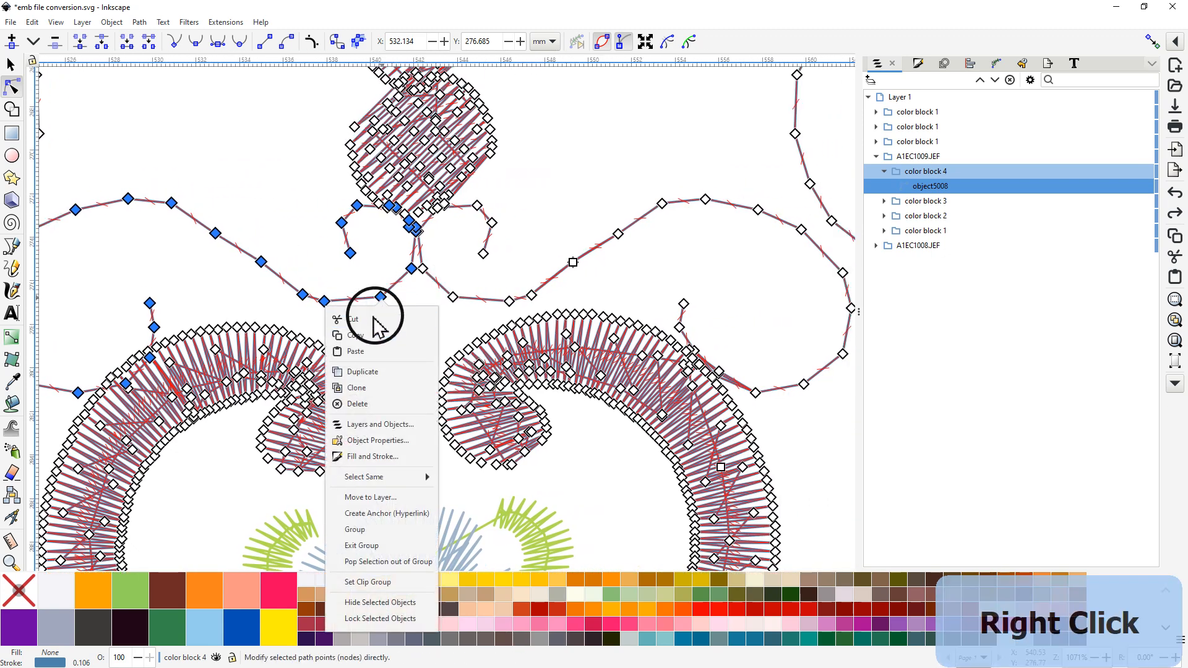
left_click(357, 321)
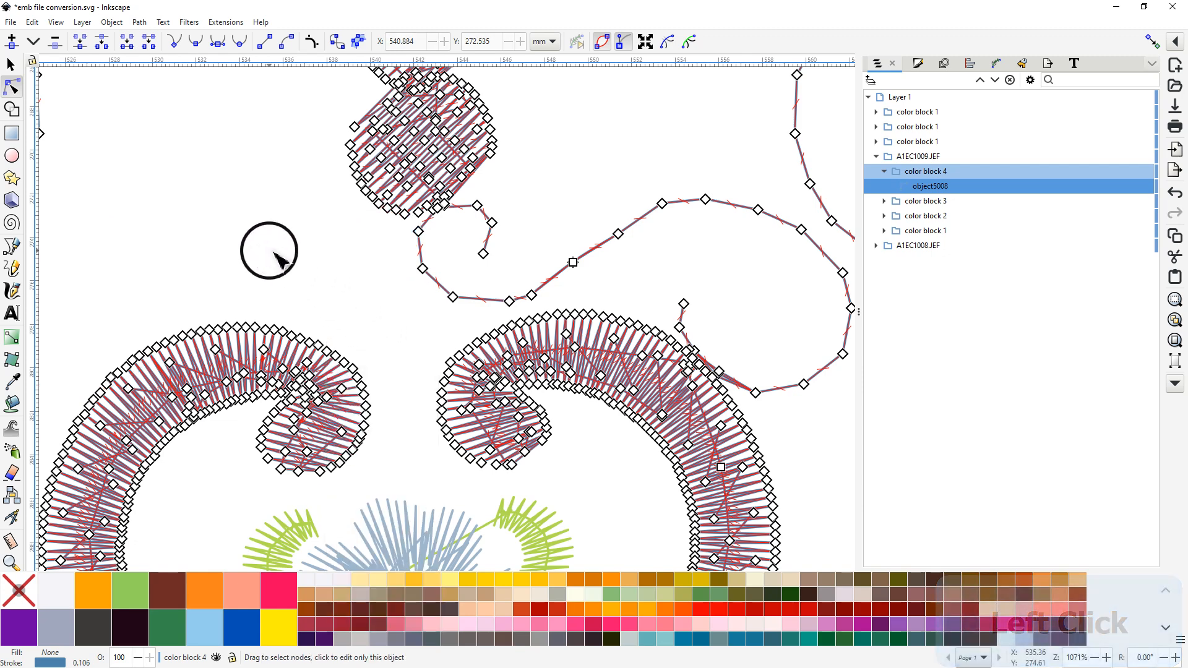
Step: Paste the cut left scroll as a separate path and move it into the empty area right of the lower heart
scroll(276, 235, "down", 3, "ctrl")
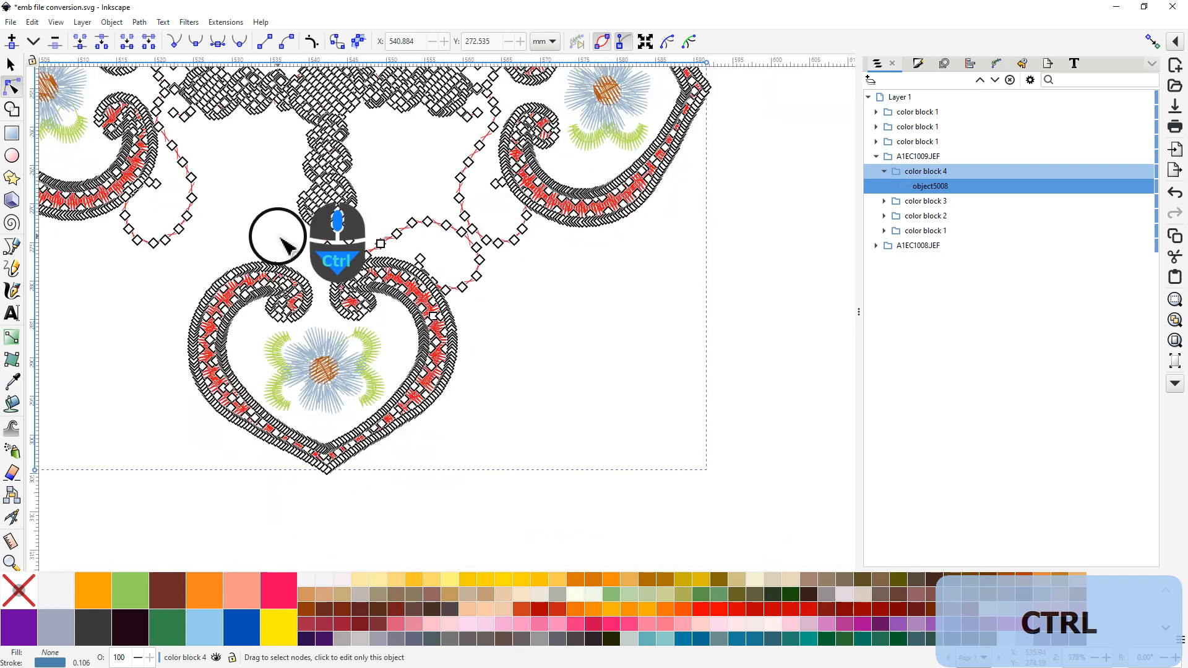
left_click(678, 427)
right_click(679, 427)
left_click(669, 445)
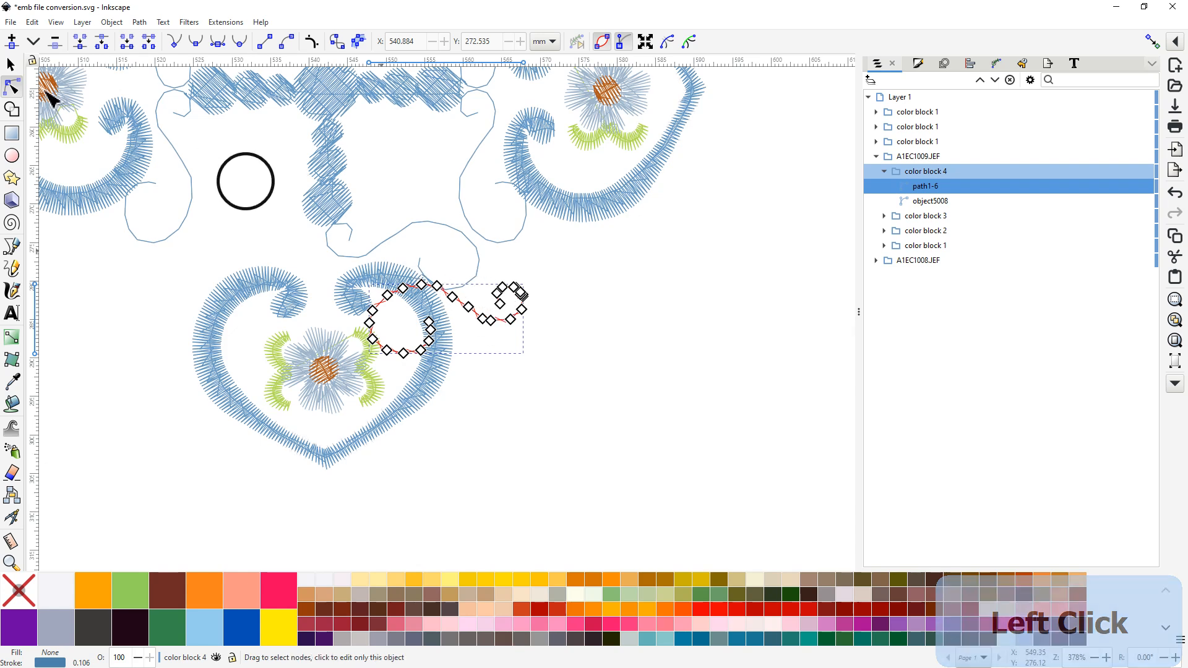
left_click(8, 65)
left_click_drag(485, 326, 718, 359)
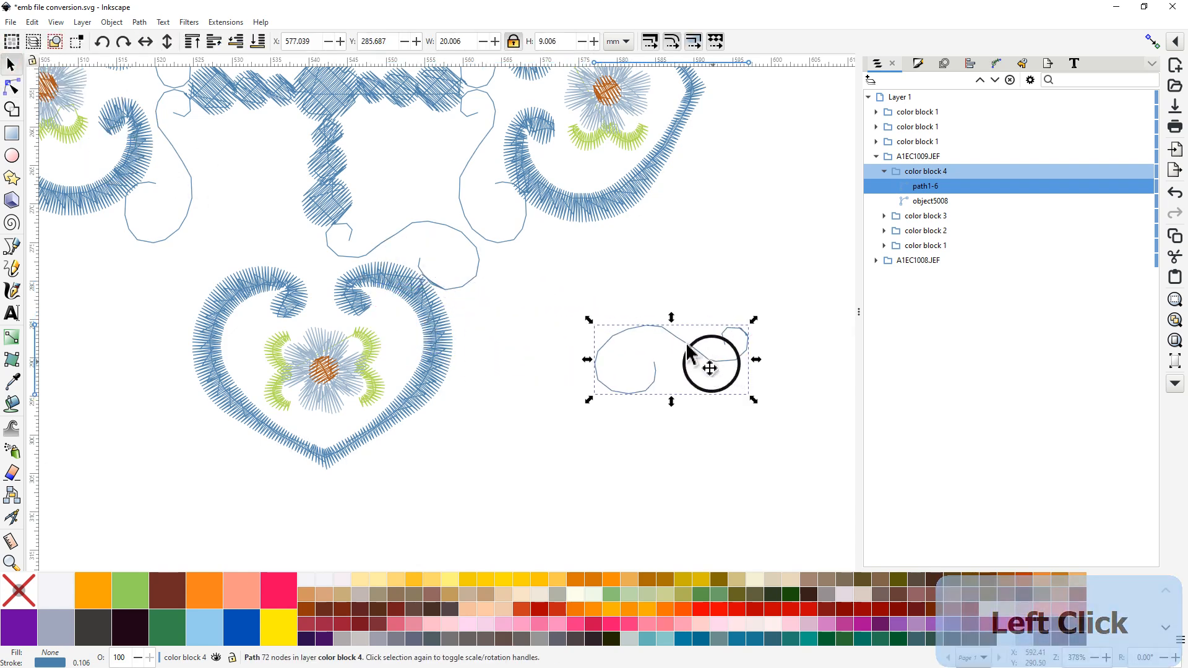
Step: Open the remaining stitch path for node editing and select the node at the peak of the right scroll outline
left_click(399, 240)
double_click(401, 237)
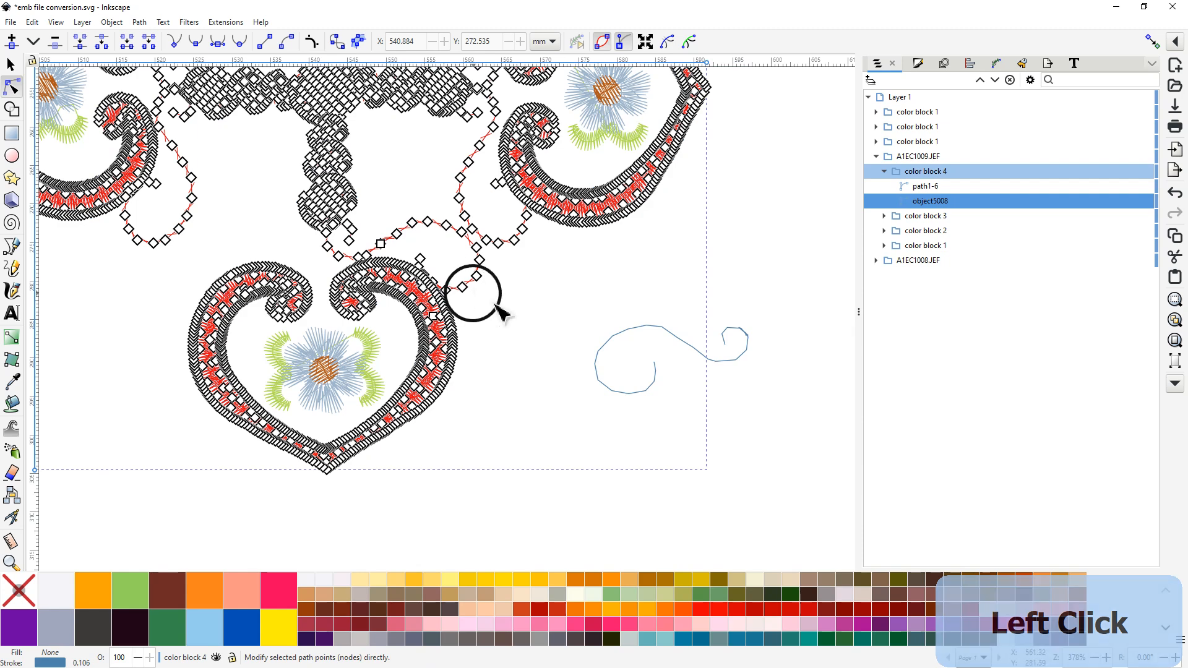
middle_click(531, 315)
left_click_drag(478, 350, 425, 376)
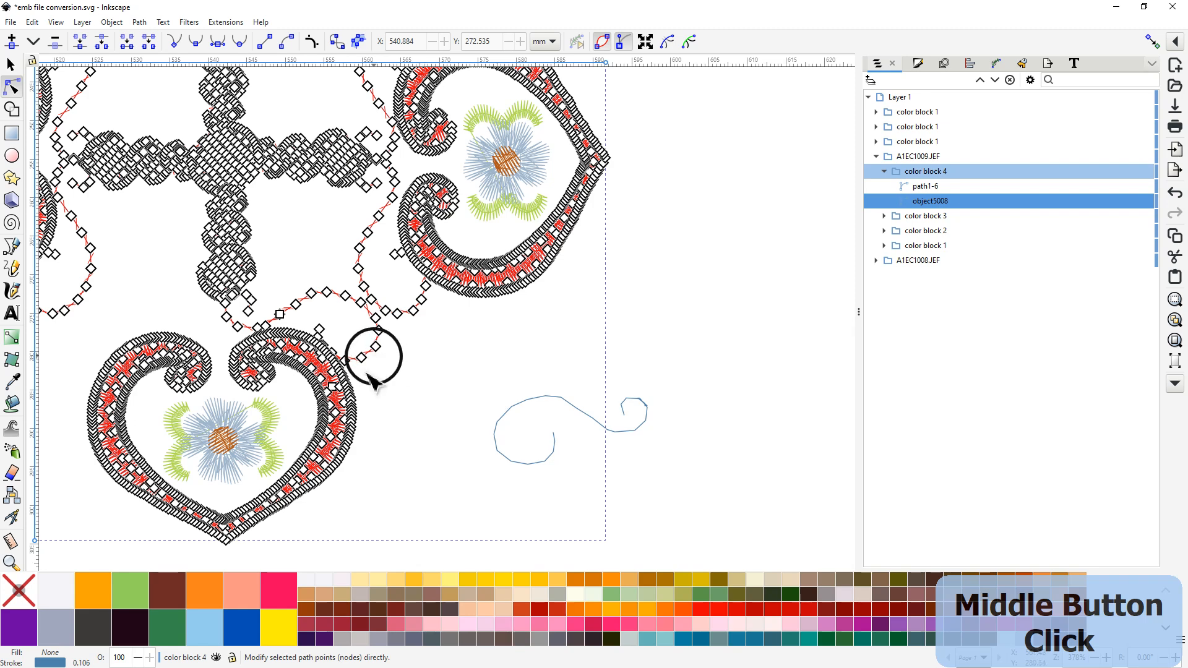
scroll(345, 342, "up", 3, "ctrl")
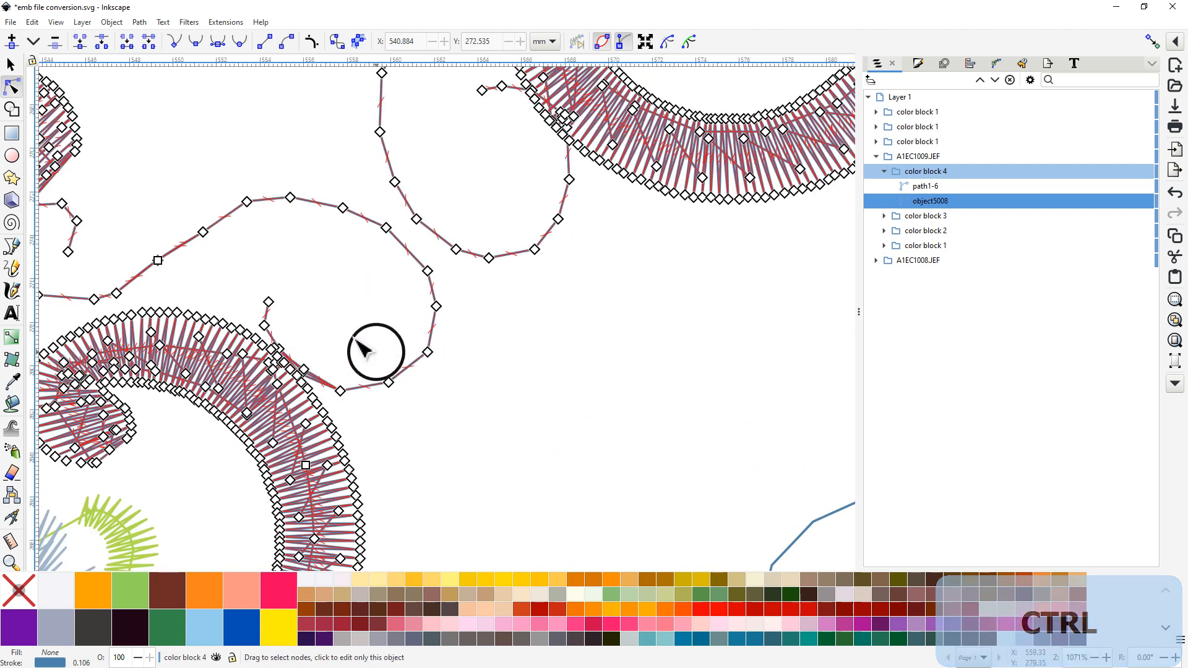
left_click_drag(305, 305, 369, 289)
left_click(358, 184)
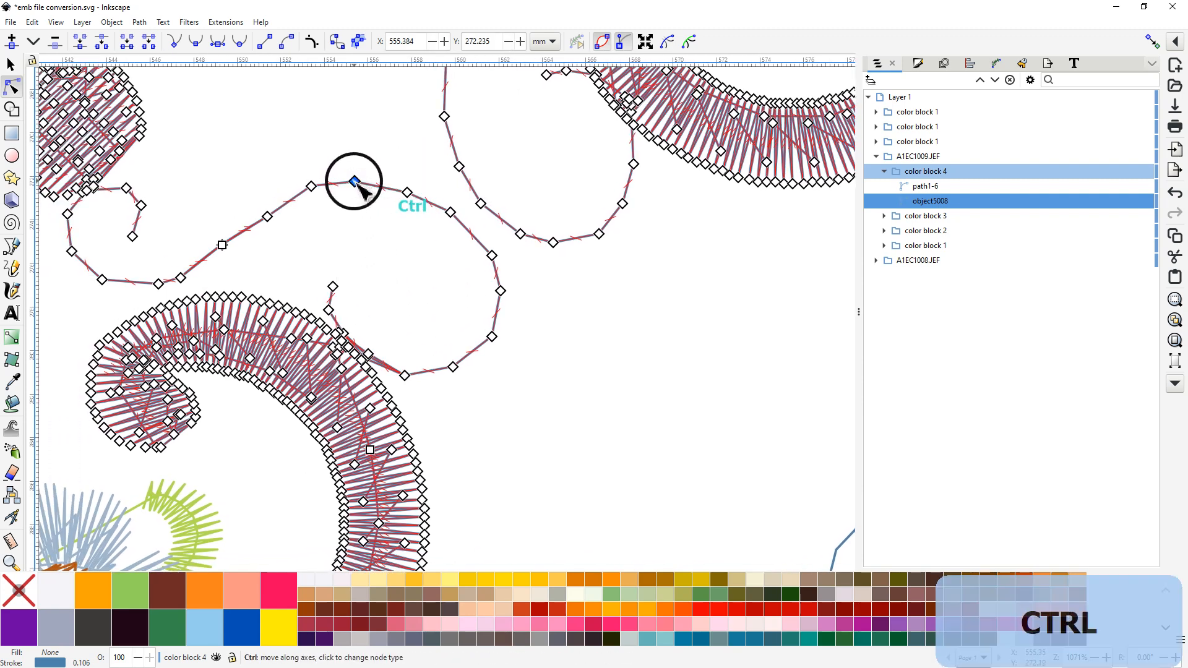
Step: Grow the node selection from the peak along the whole right scroll outline to 71 nodes
scroll(357, 186, "up", 1)
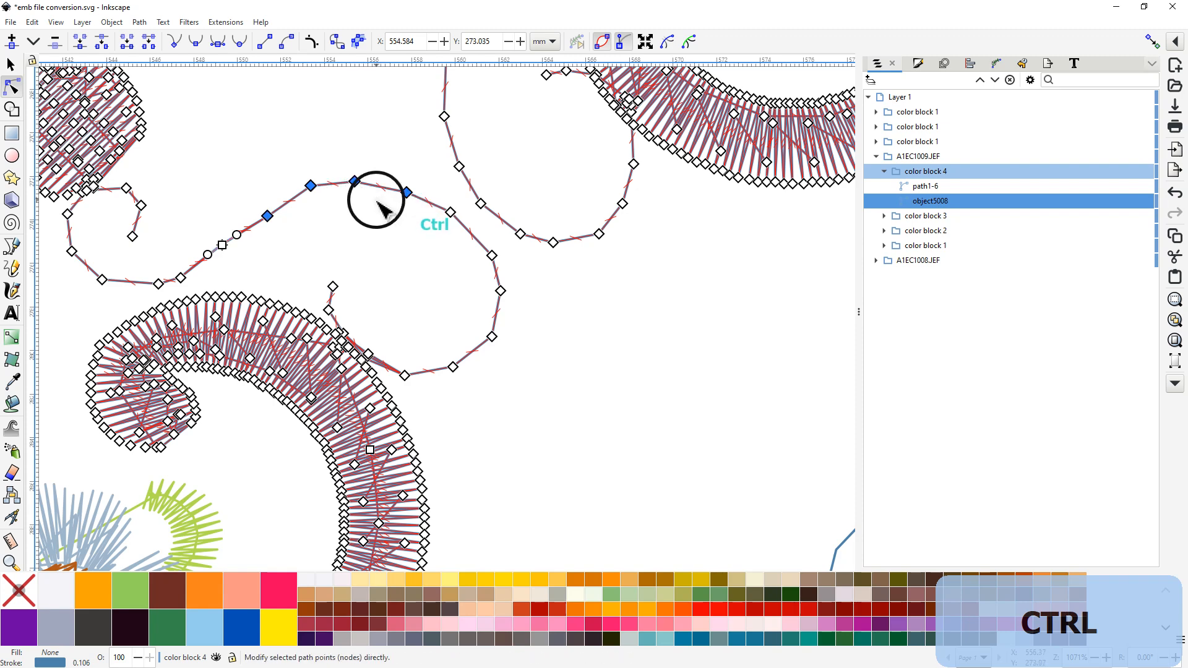
scroll(358, 185, "up", 1)
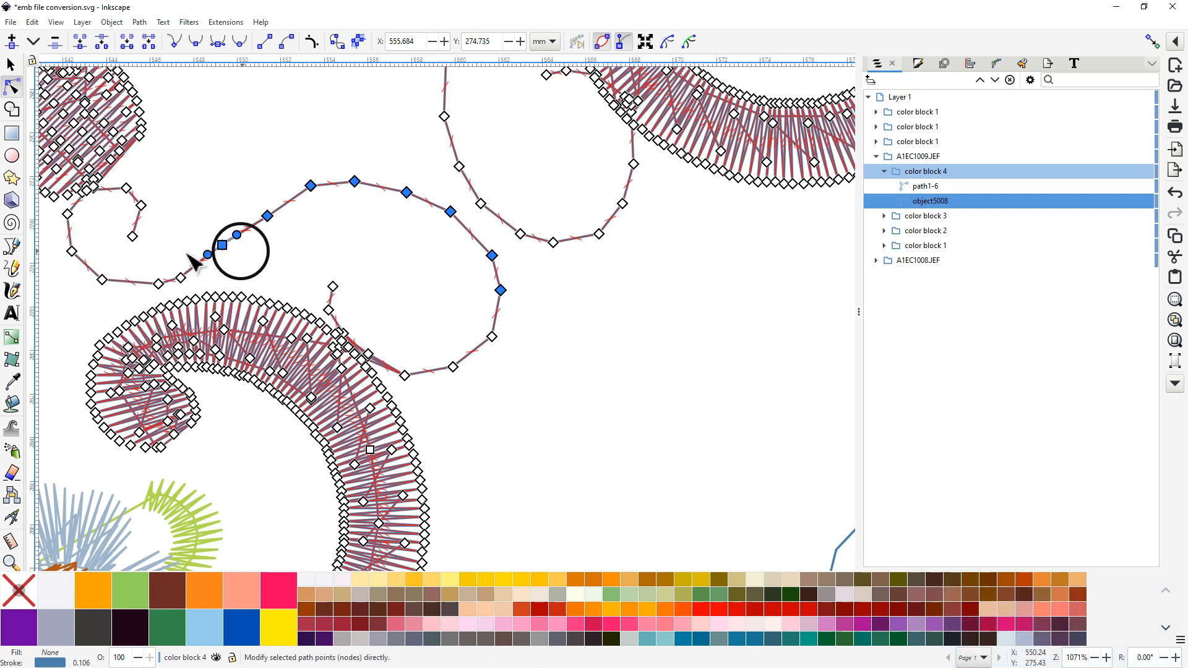
key("ctrl")
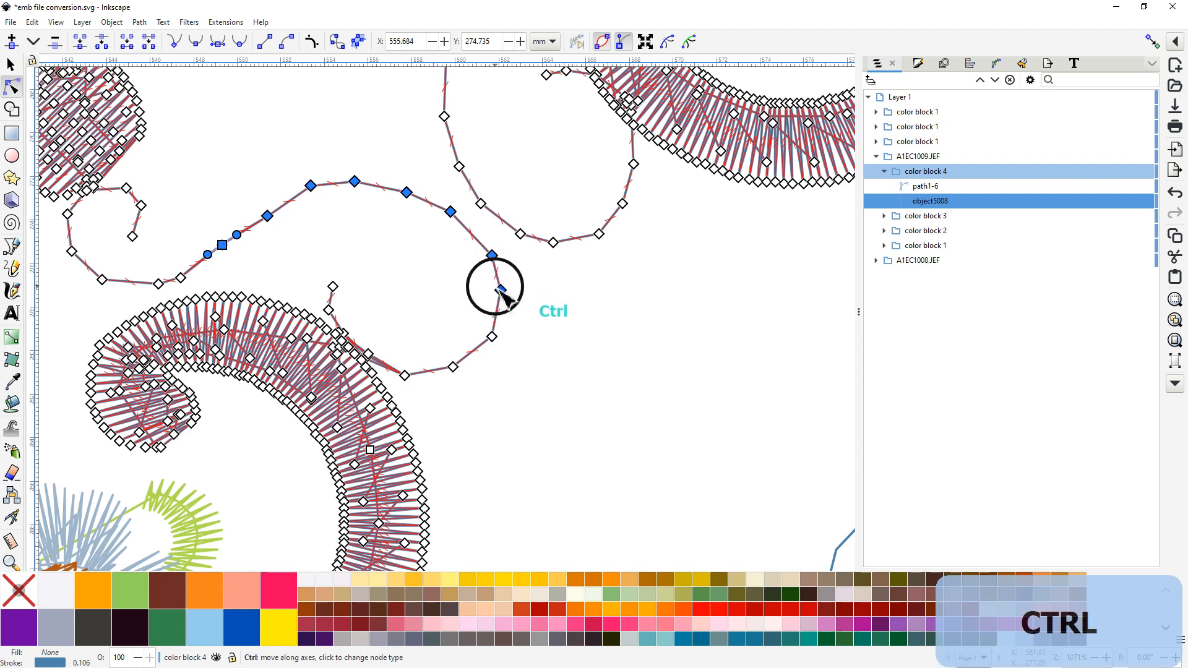
scroll(503, 266, "up", 1)
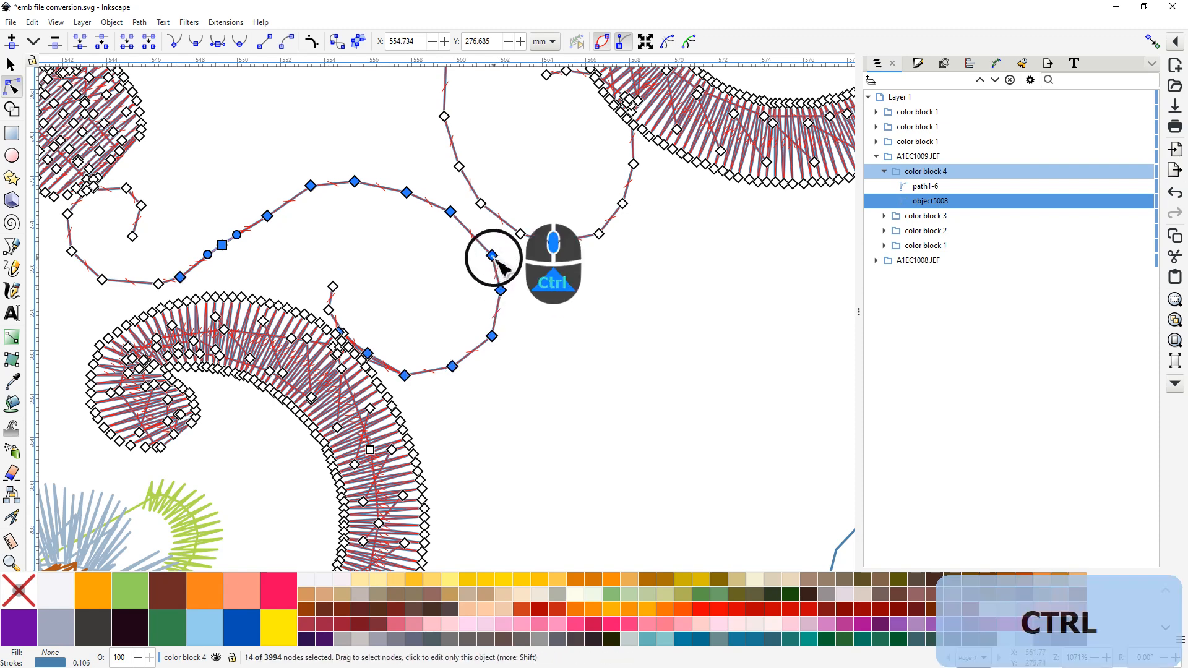
scroll(502, 267, "up", 1)
scroll(503, 266, "up", 1)
scroll(503, 266, "up", 1)
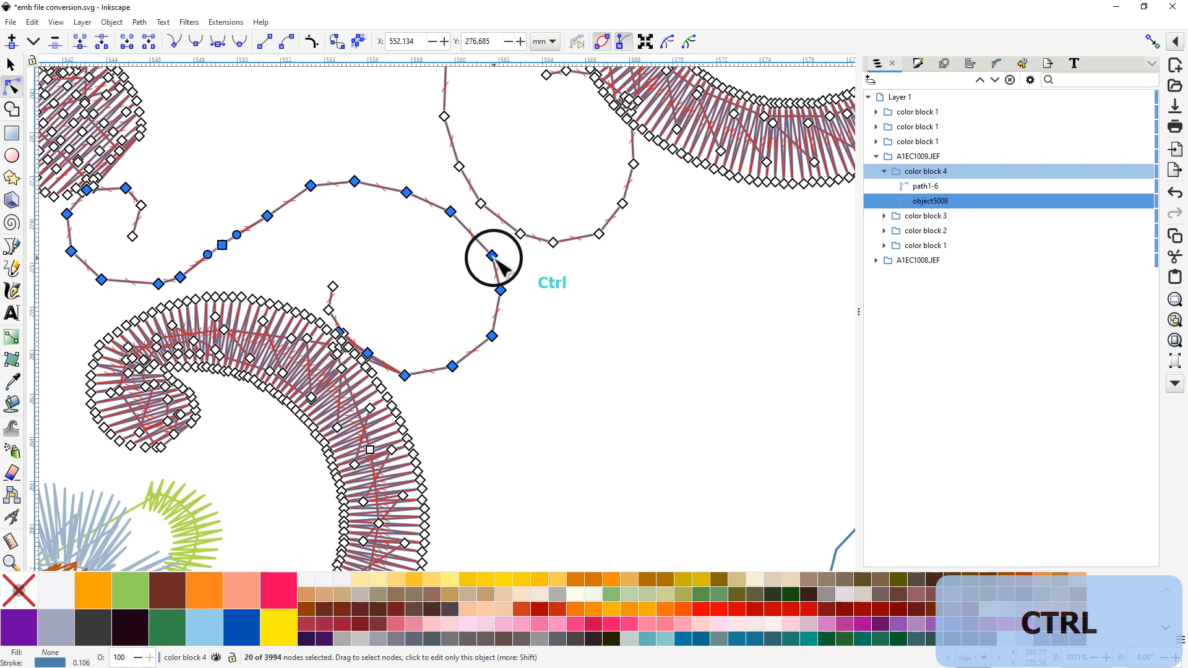
scroll(502, 266, "up", 1)
scroll(503, 266, "up", 1)
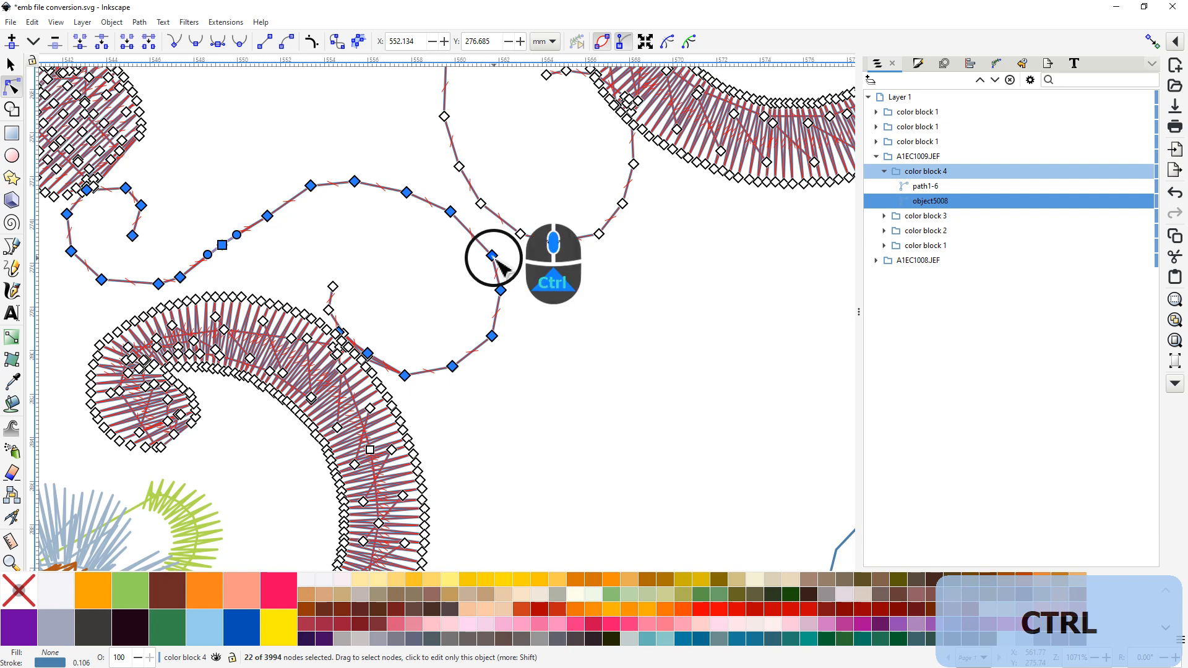
scroll(503, 267, "up", 1)
scroll(502, 266, "up", 1)
scroll(502, 266, "up", 1)
scroll(503, 266, "up", 1)
scroll(502, 266, "up", 1)
scroll(502, 266, "up", 1)
scroll(495, 260, "up", 2, "ctrl")
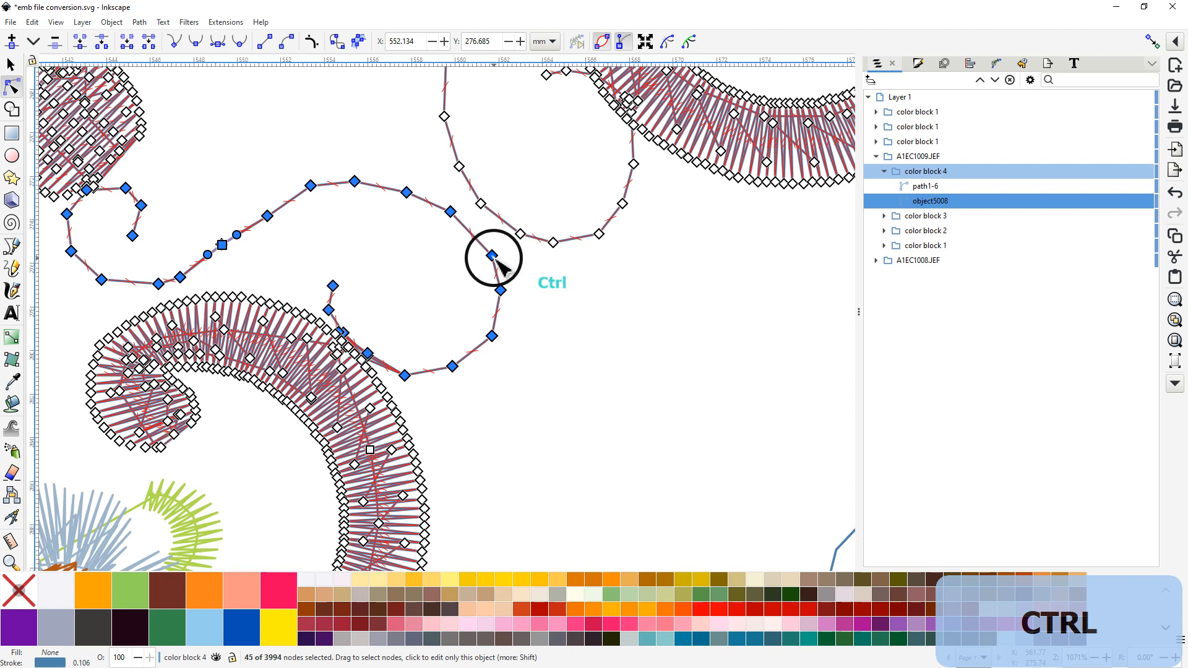
scroll(493, 258, "up", 1, "ctrl")
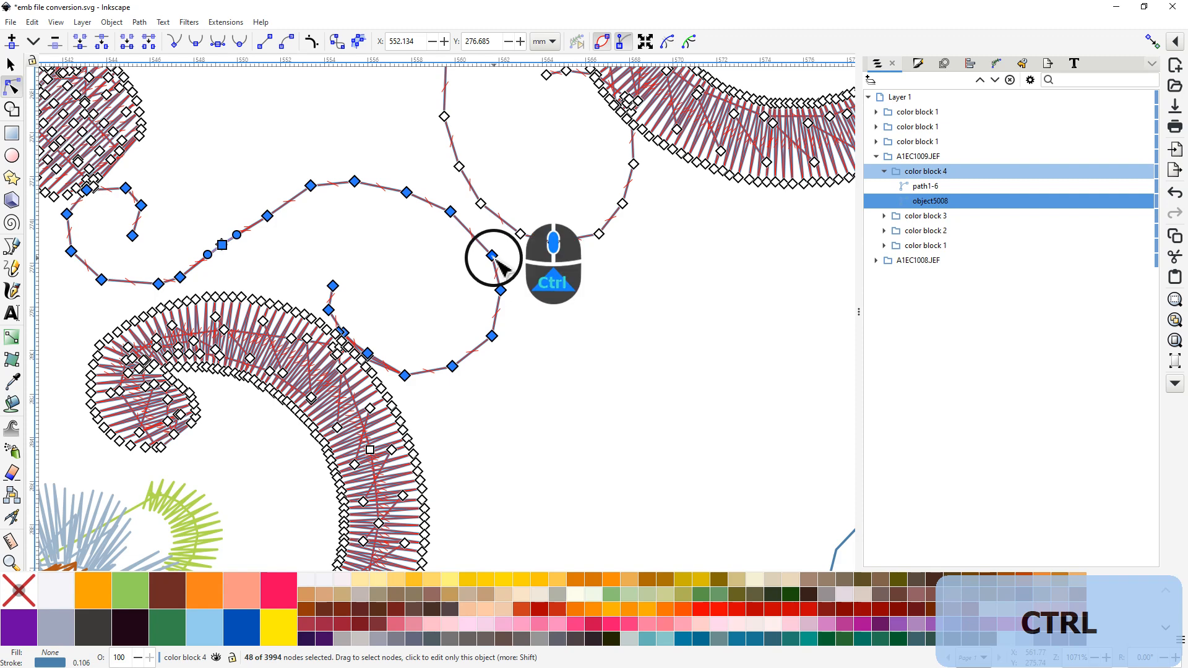
scroll(495, 260, "up", 1, "ctrl")
scroll(498, 264, "up", 1, "ctrl")
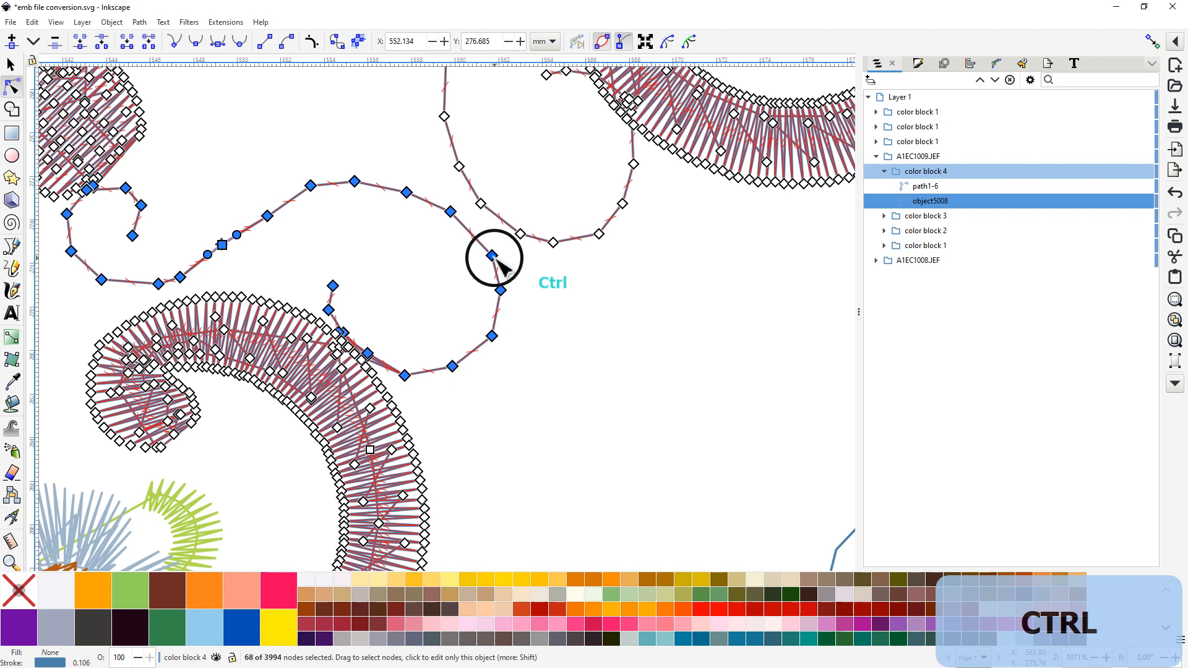
left_click(497, 259, "ctrl")
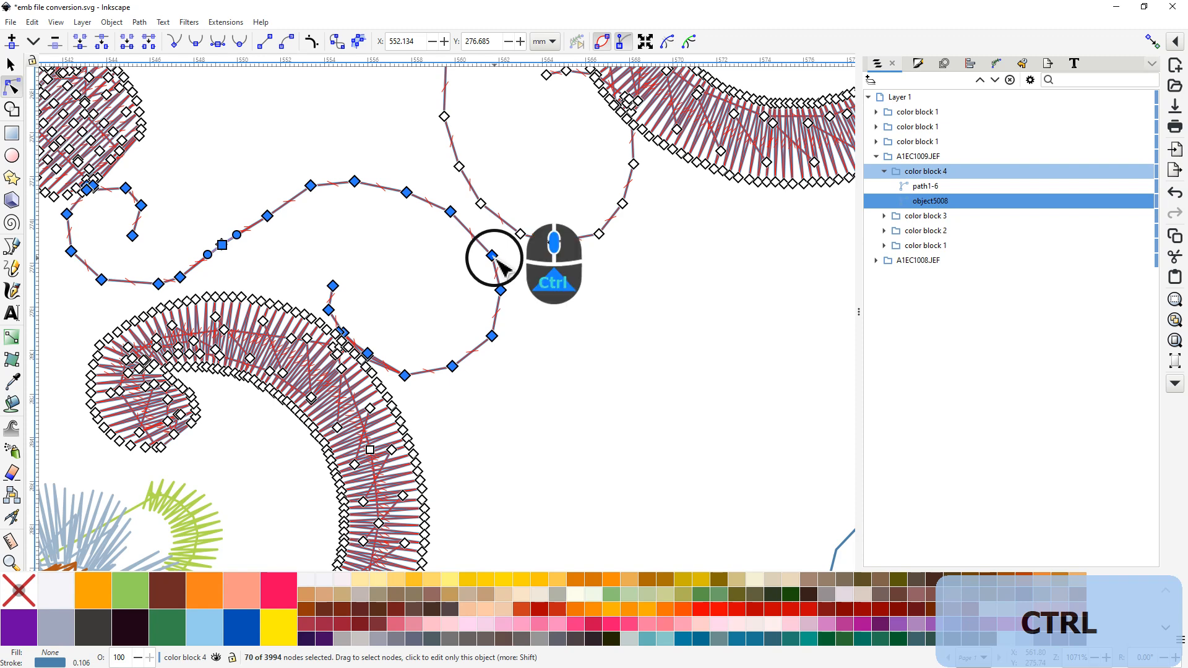
Step: Remove the three stray nodes at the cross's foot from the node selection
middle_click(223, 179)
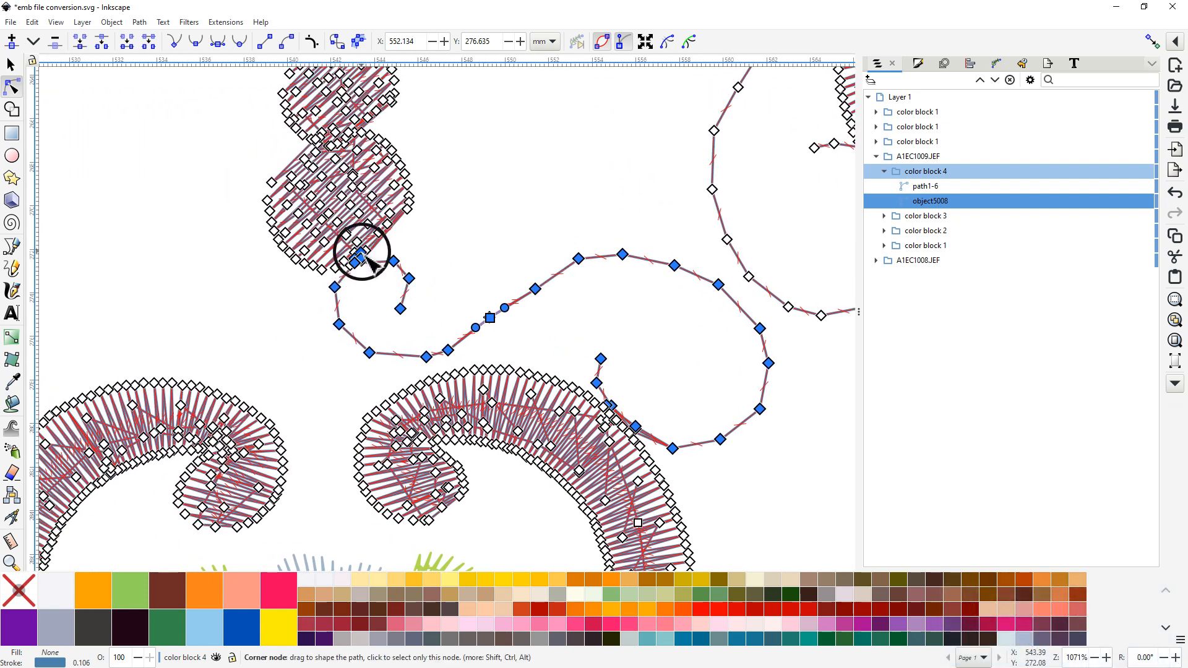
scroll(375, 279, "up", 6, "ctrl")
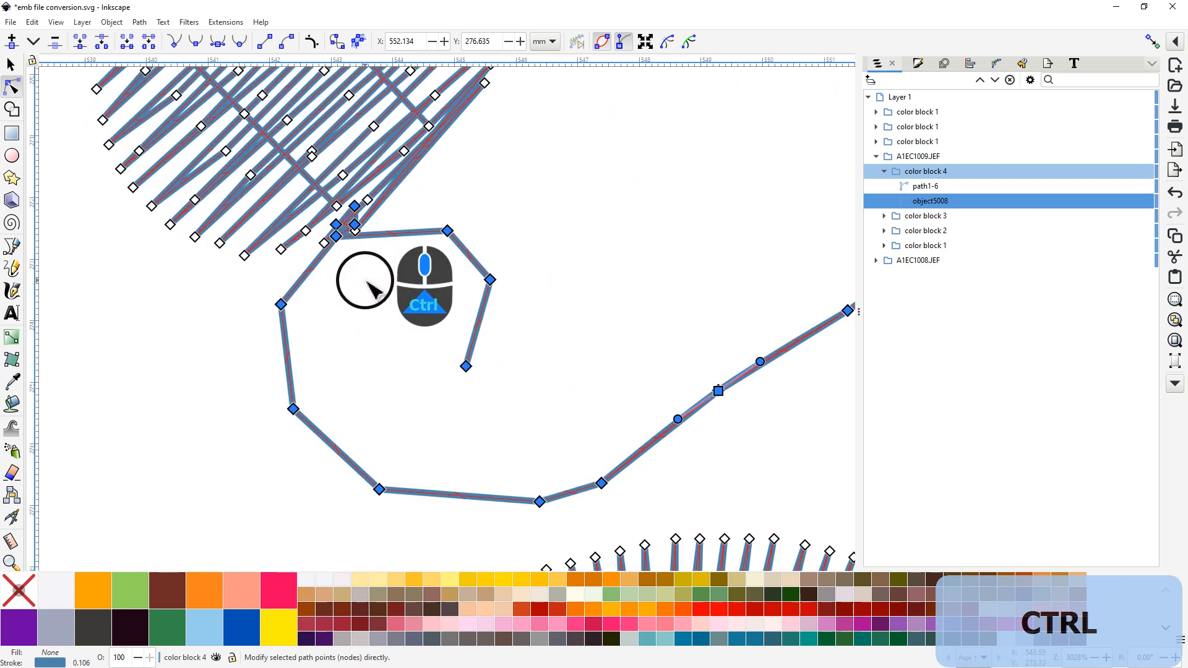
middle_click(359, 261)
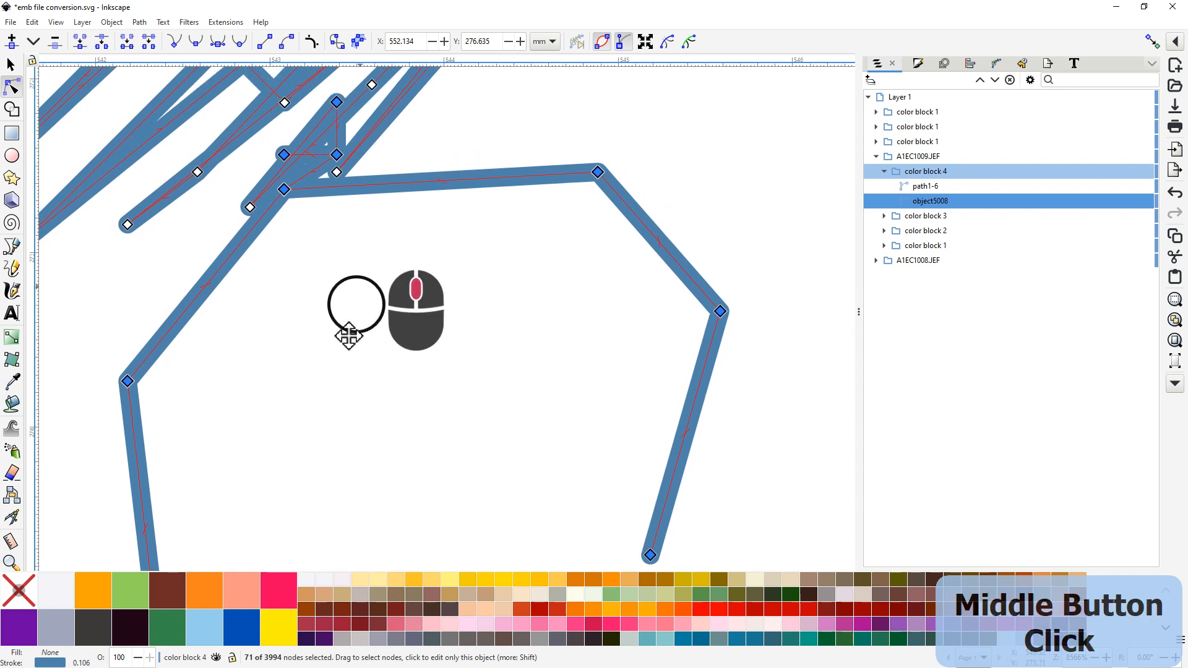
left_click_drag(337, 383, 324, 406)
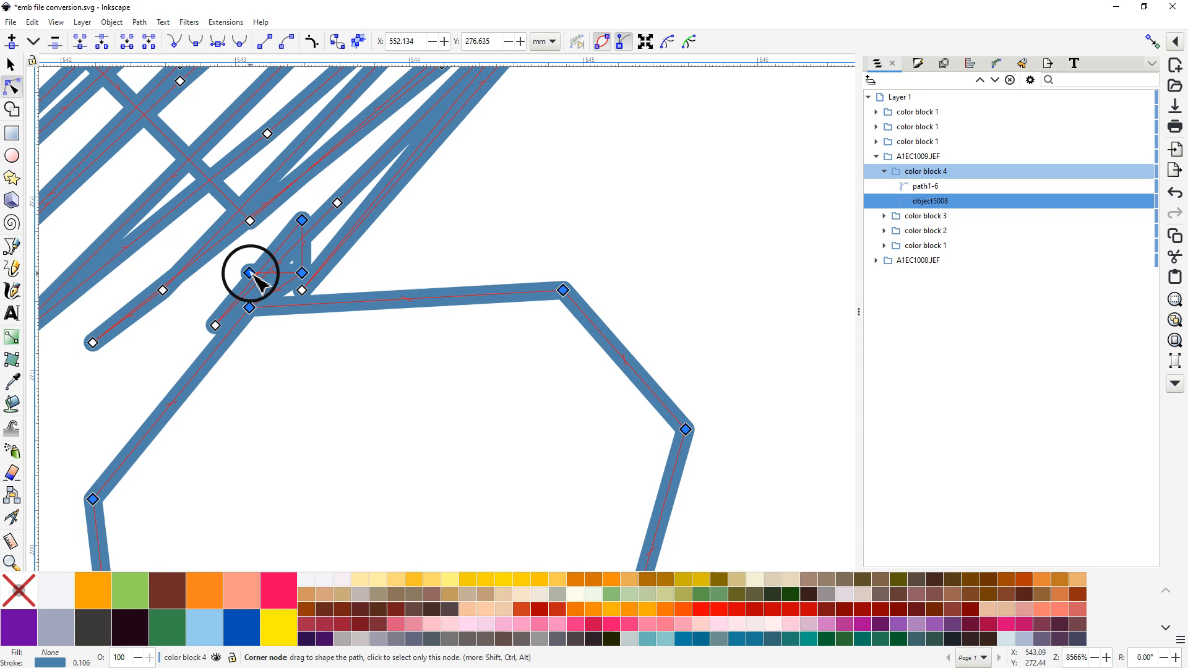
key("shift")
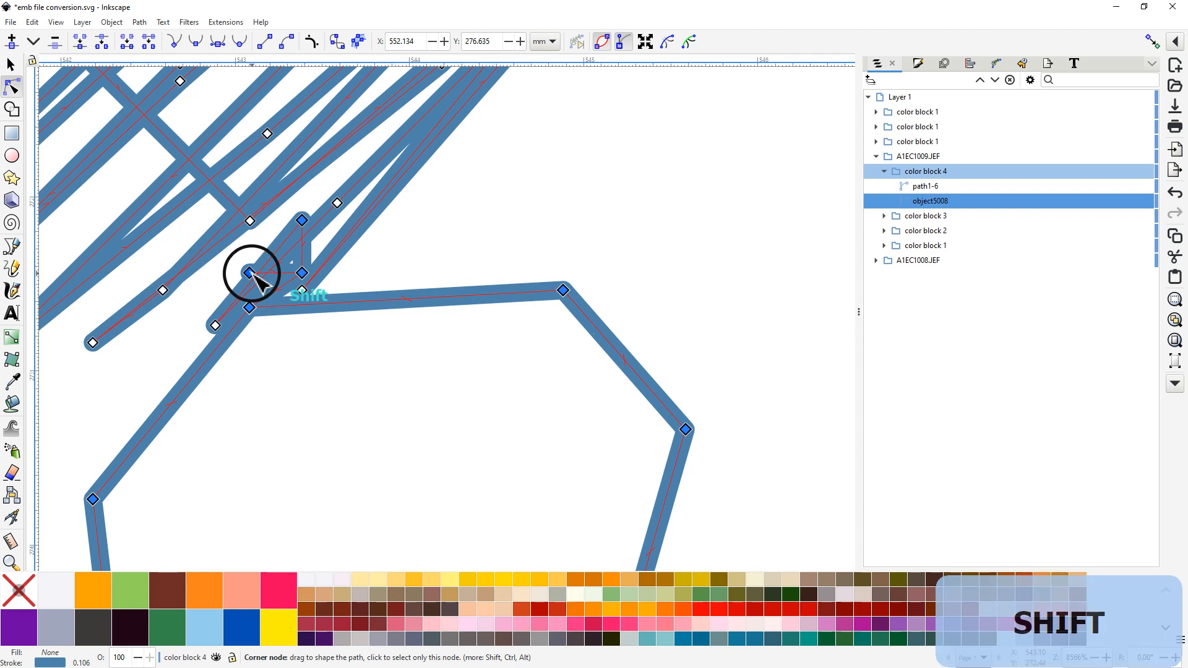
left_click(250, 273, "shift")
left_click(303, 274, "shift")
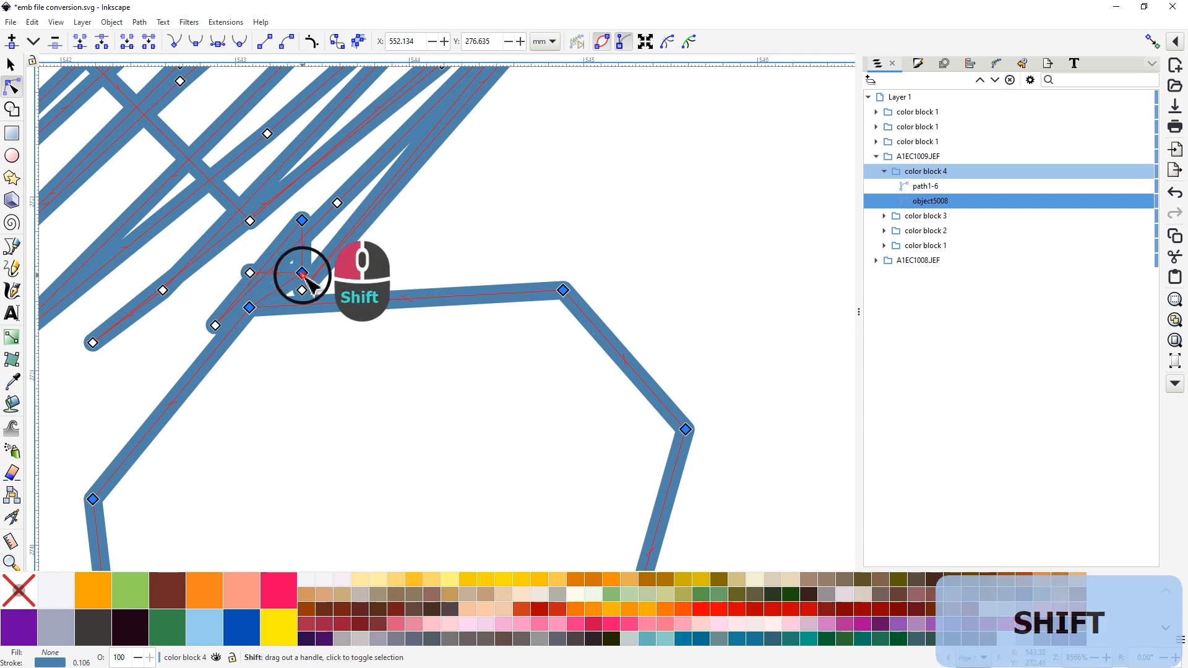
left_click(302, 221, "shift")
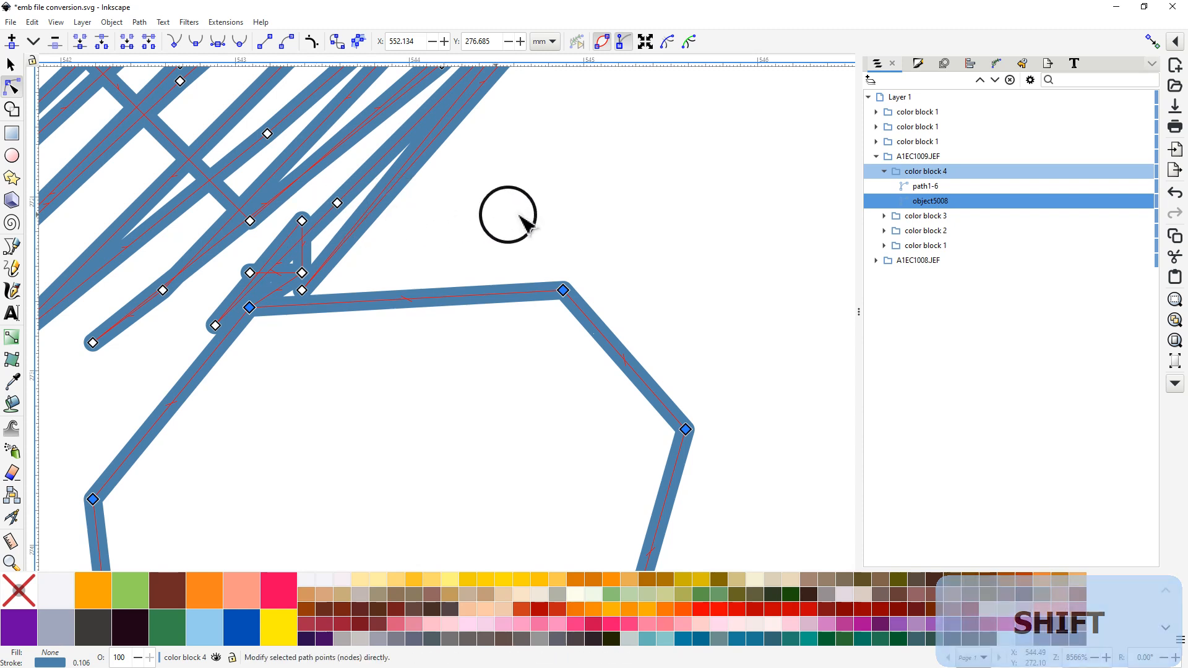
Step: Cut the selected right scroll nodes out of the stitch path and paste them as a separate path beside the lower heart
right_click(567, 294)
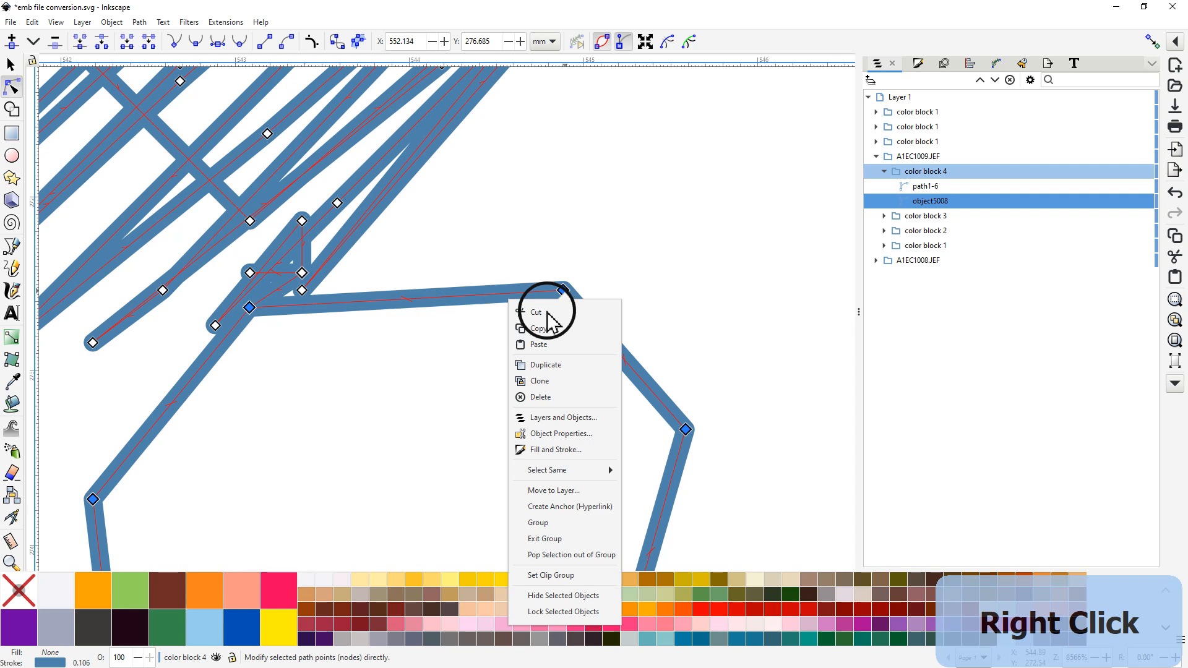
left_click(543, 313)
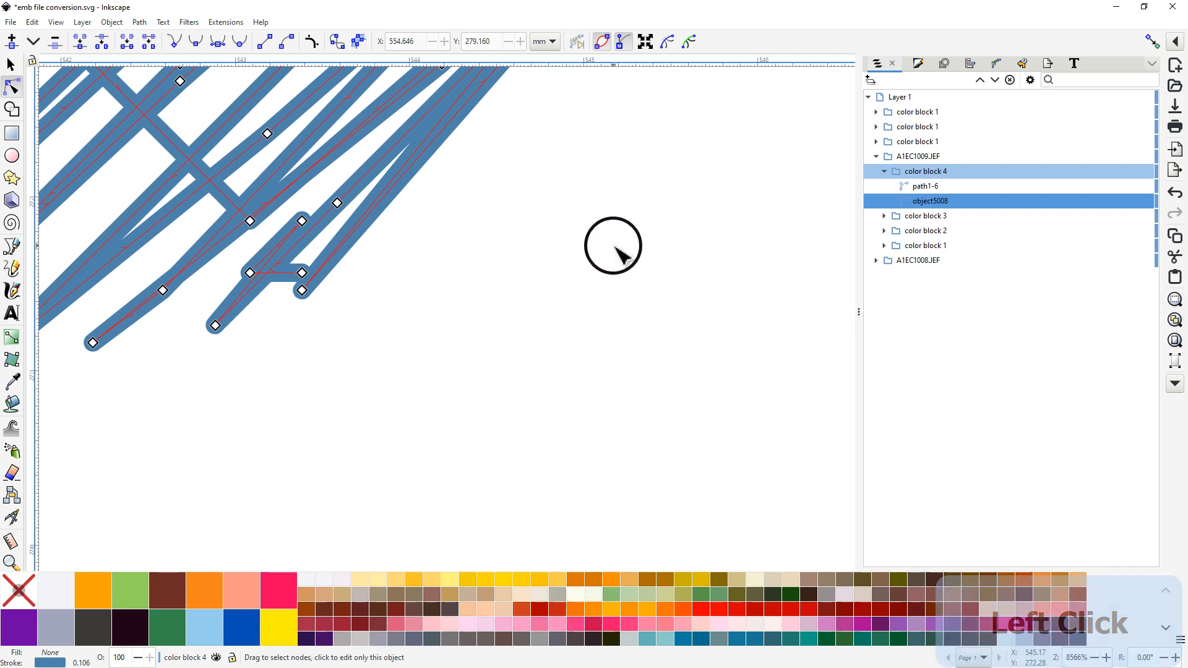
scroll(616, 245, "down", 6, "ctrl")
left_click_drag(609, 211, 199, 146)
left_click_drag(655, 379, 578, 106)
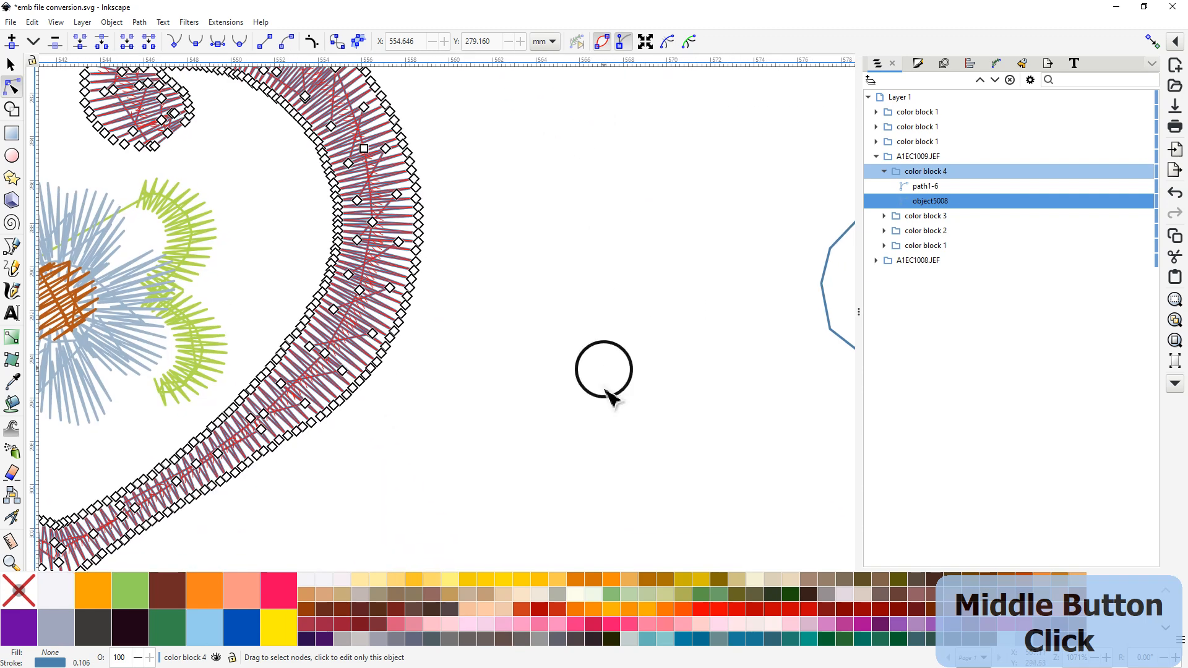
left_click(610, 391)
right_click(611, 391)
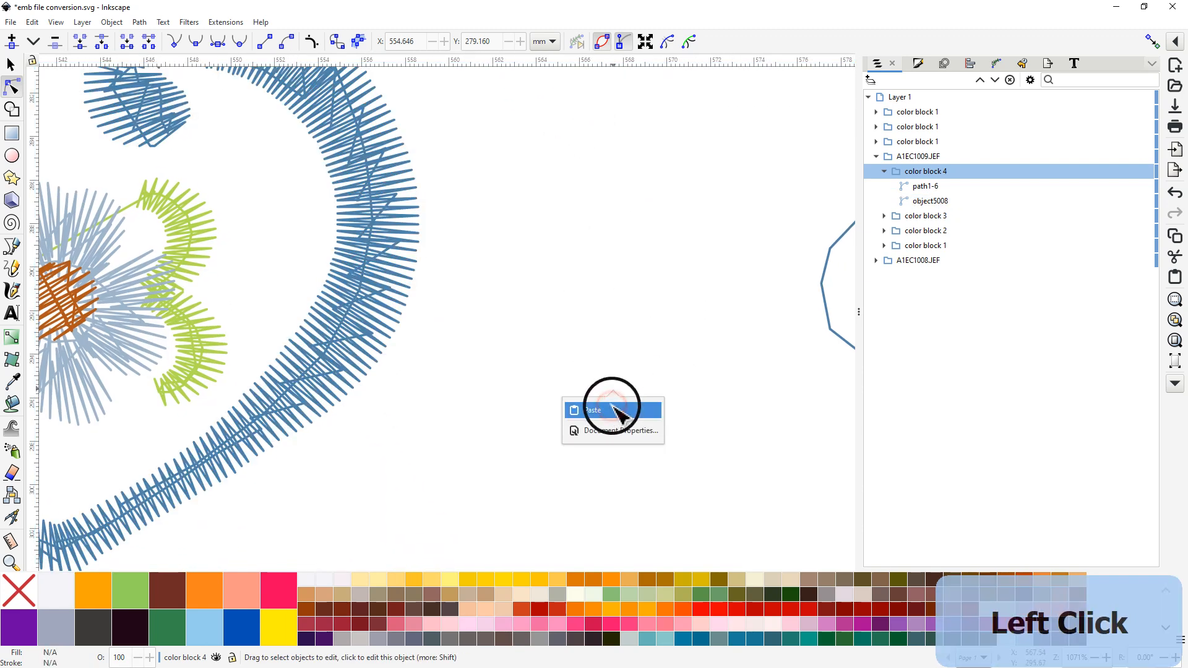
left_click(610, 410)
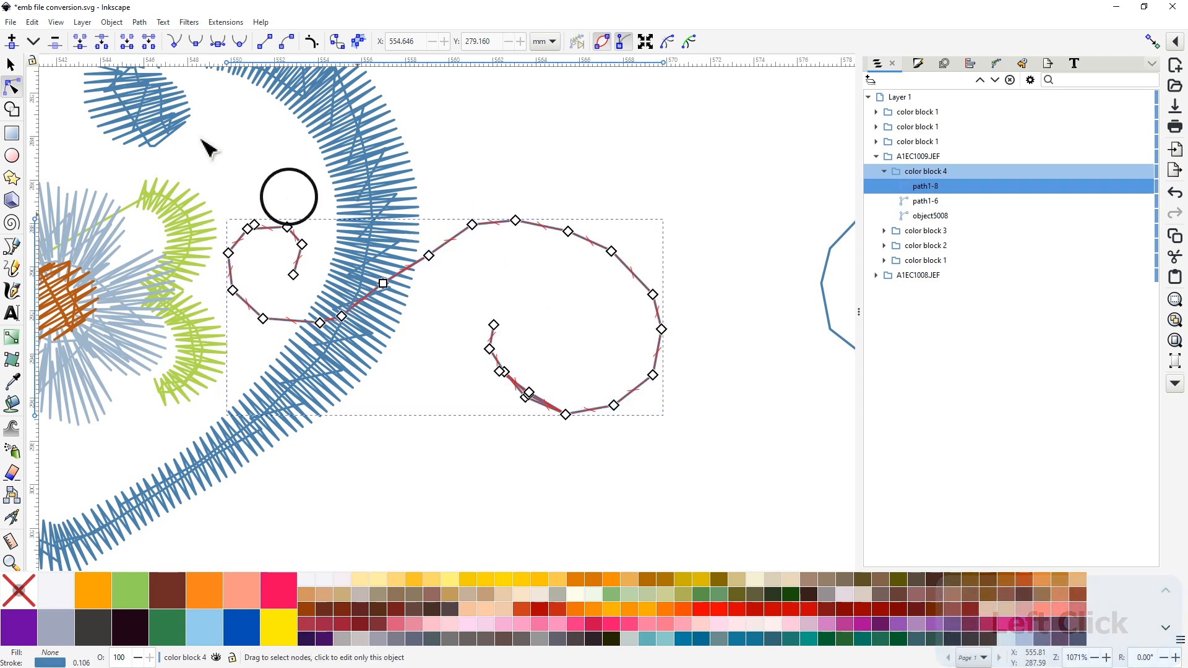
Step: Move the pasted right scroll clear of the lower heart, below the separated left scroll
left_click(10, 64)
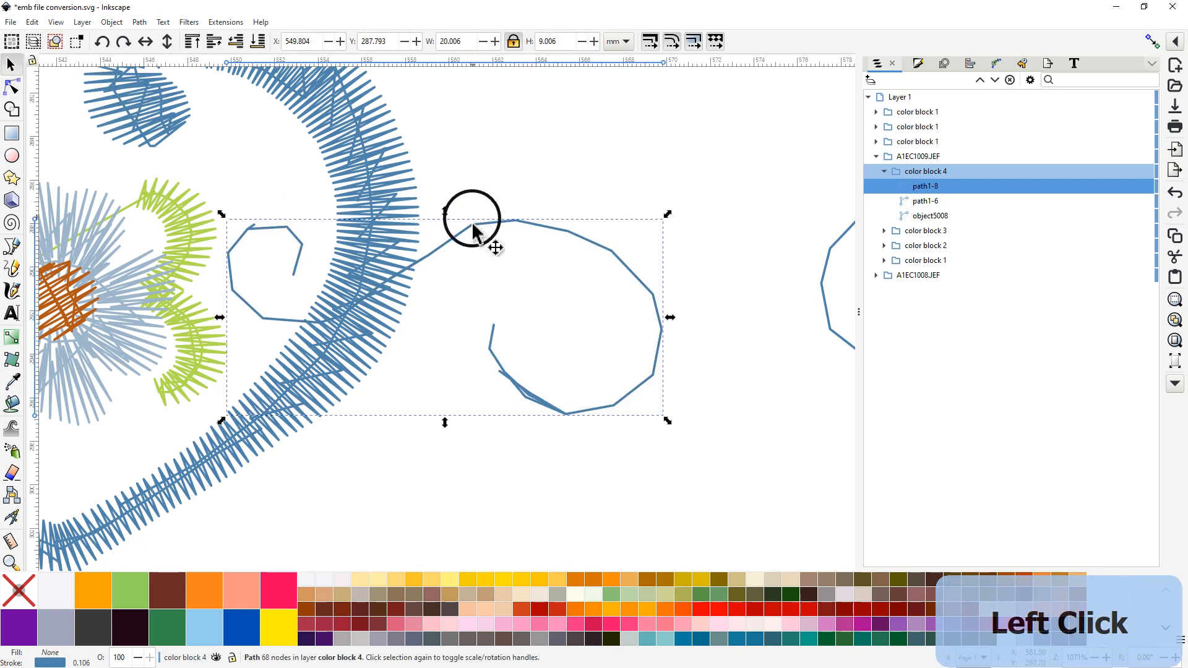
left_click_drag(474, 230, 593, 475)
scroll(658, 281, "down", 3, "ctrl")
scroll(767, 396, "down", 2)
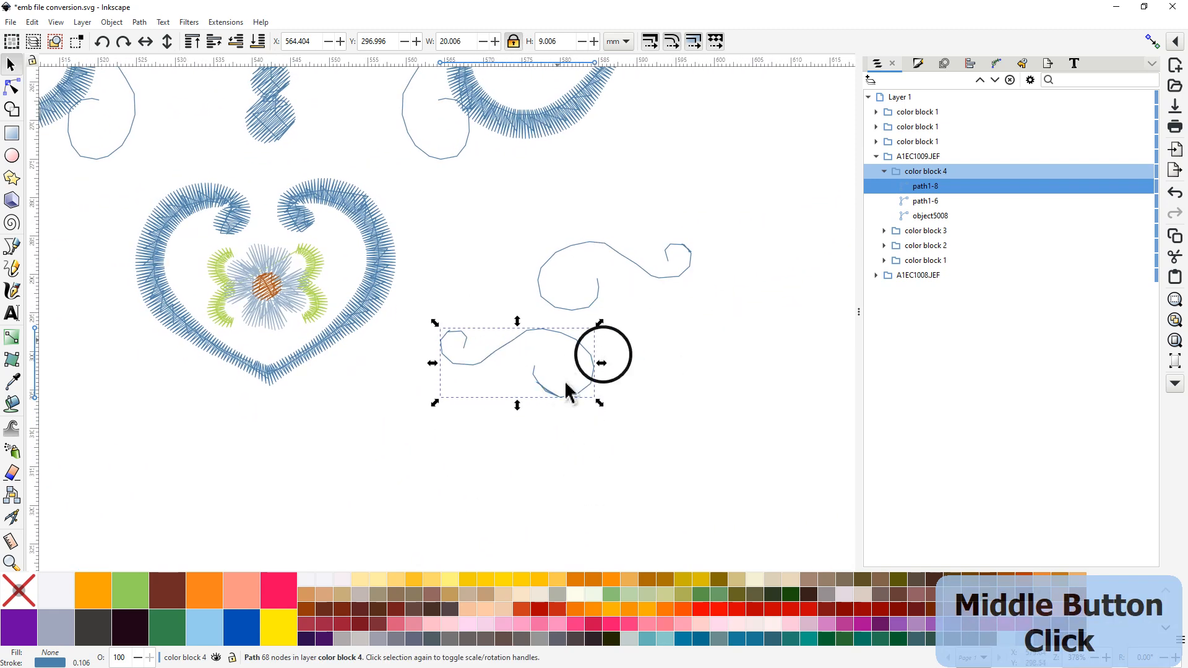
Step: Break the main stitch path apart so the lower heart becomes its own path, and clear the selection
left_click(375, 237)
left_click(374, 231)
left_click(374, 231)
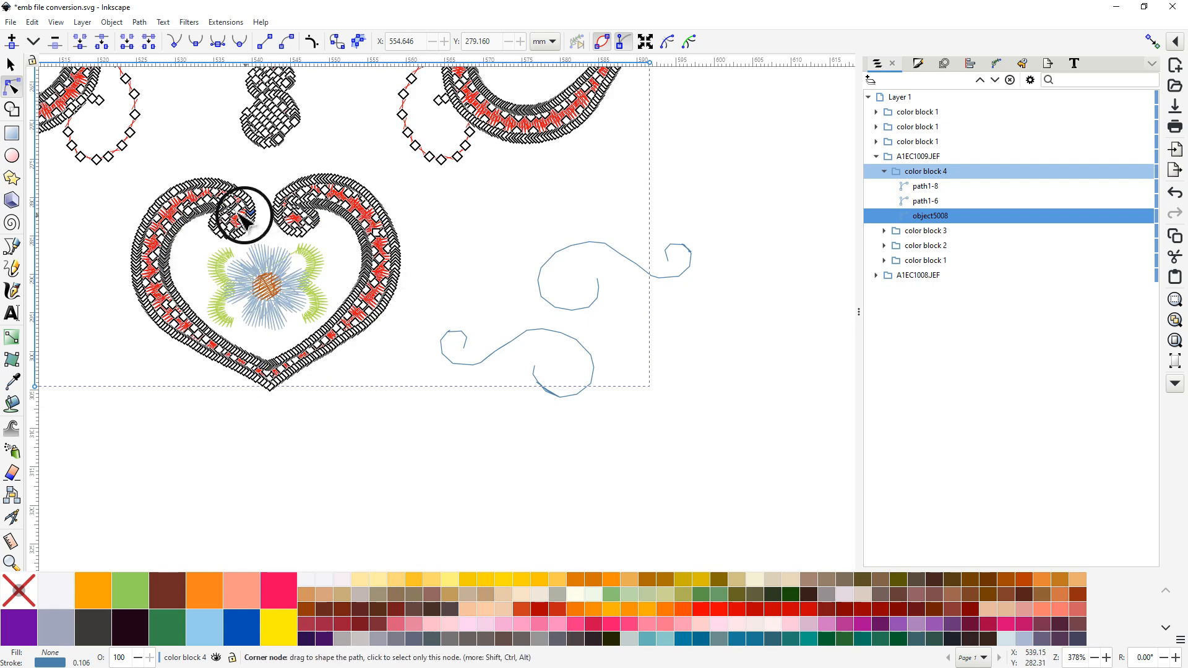
left_click_drag(297, 184, 352, 326)
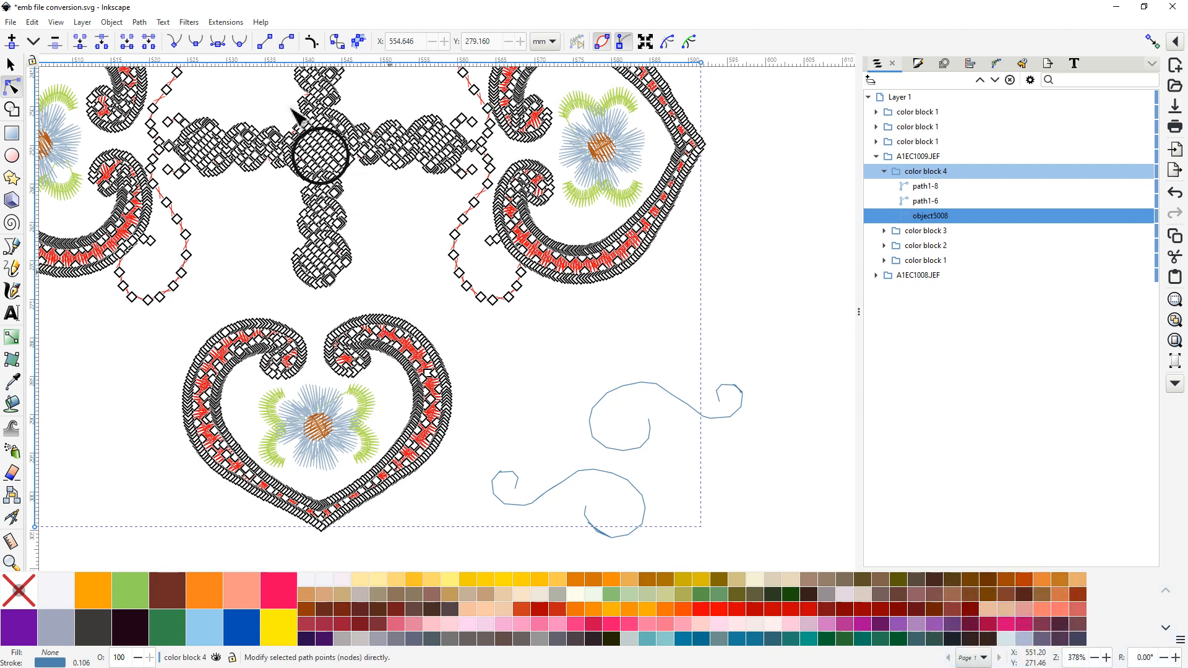
left_click(140, 23)
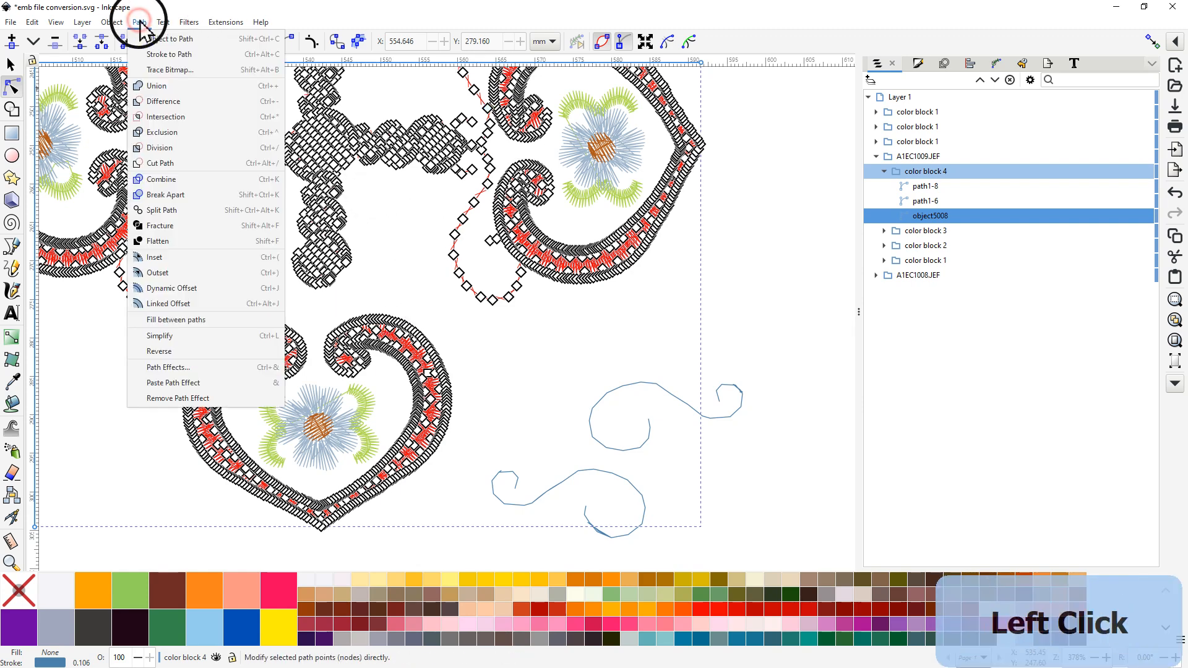
left_click(158, 201)
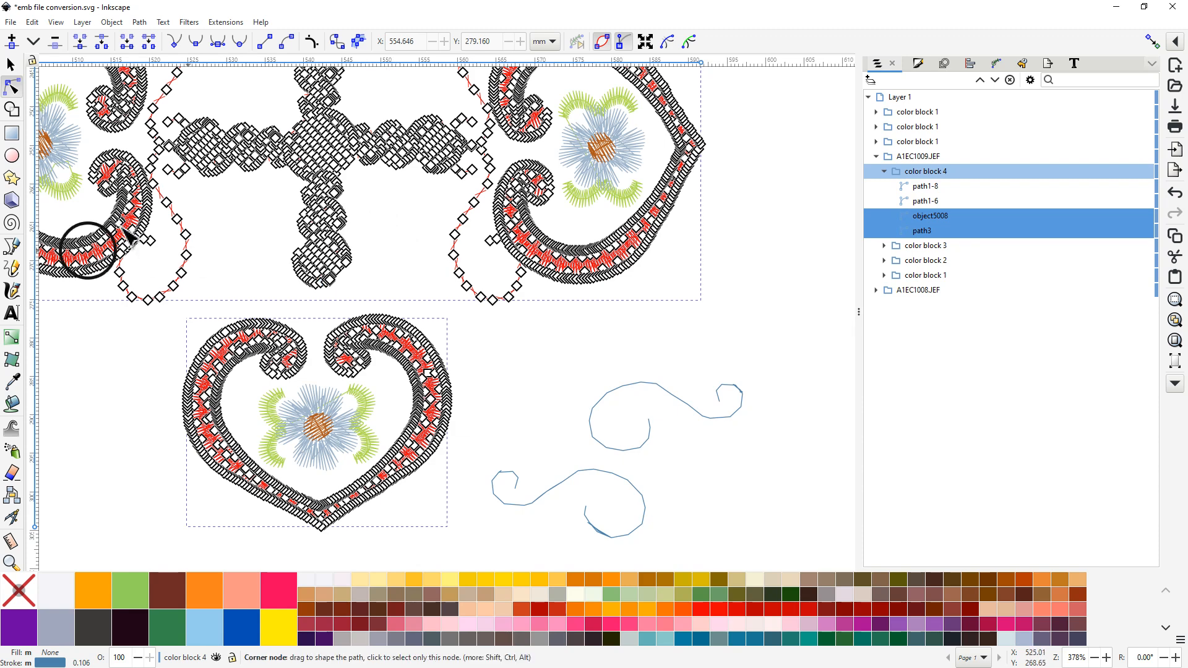
left_click(386, 266)
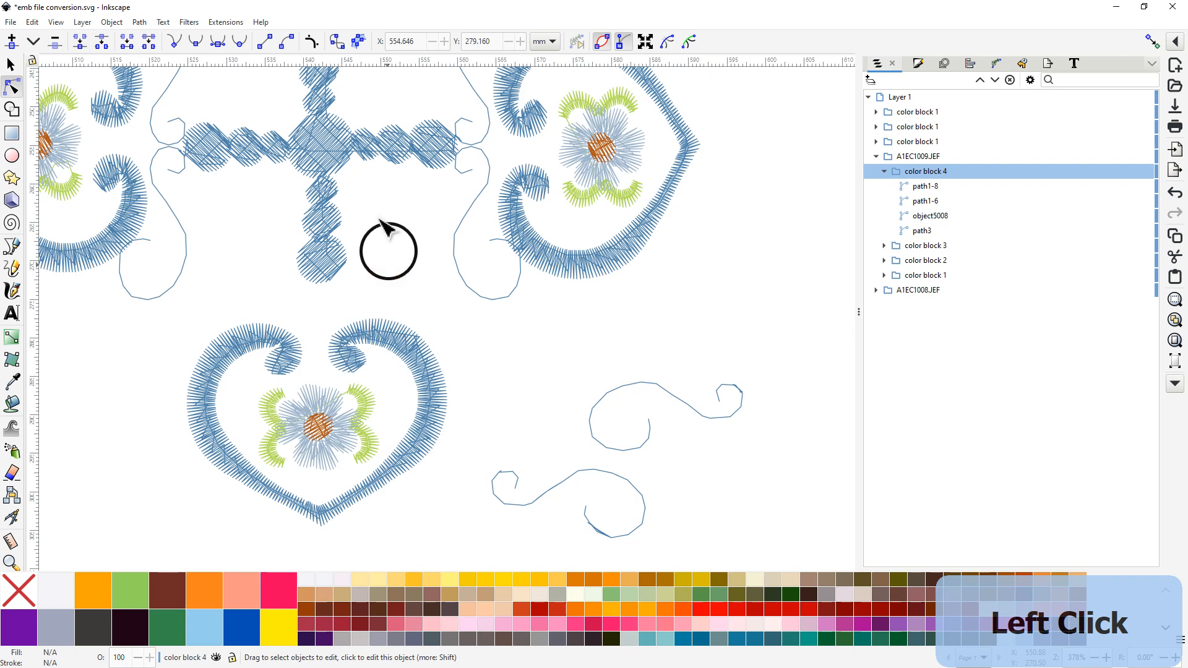
Step: Recolor the lower heart path's stroke to Golden Yellow 61185 and deselect it
left_click(379, 338)
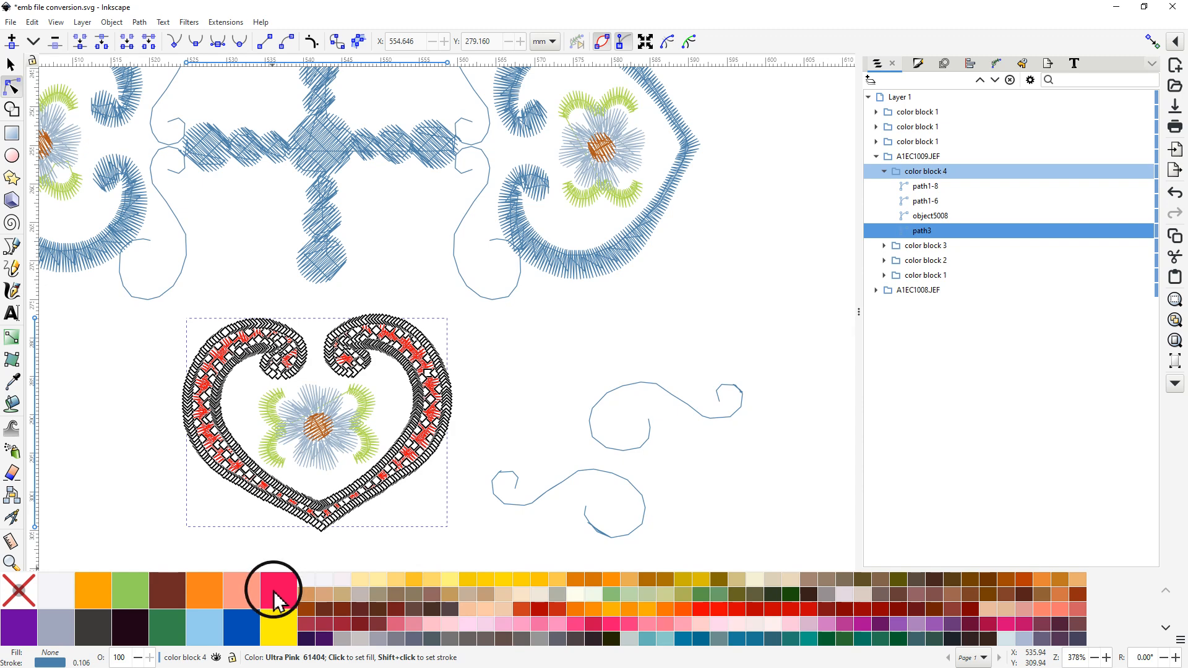
middle_click(95, 594)
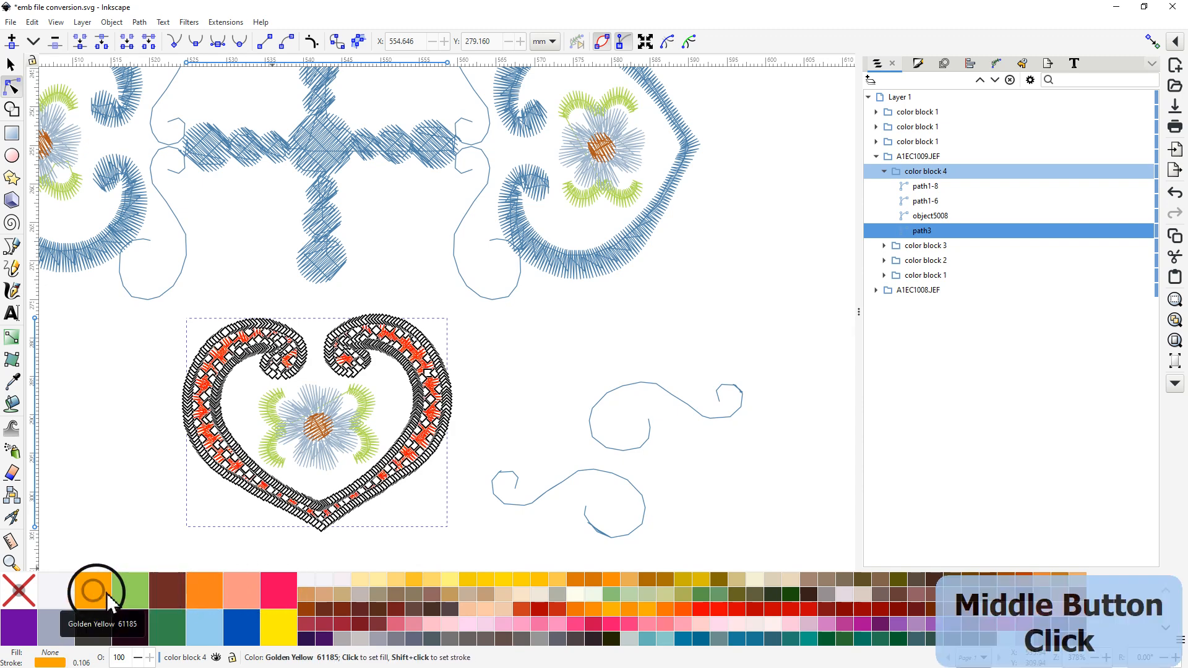
left_click(127, 480)
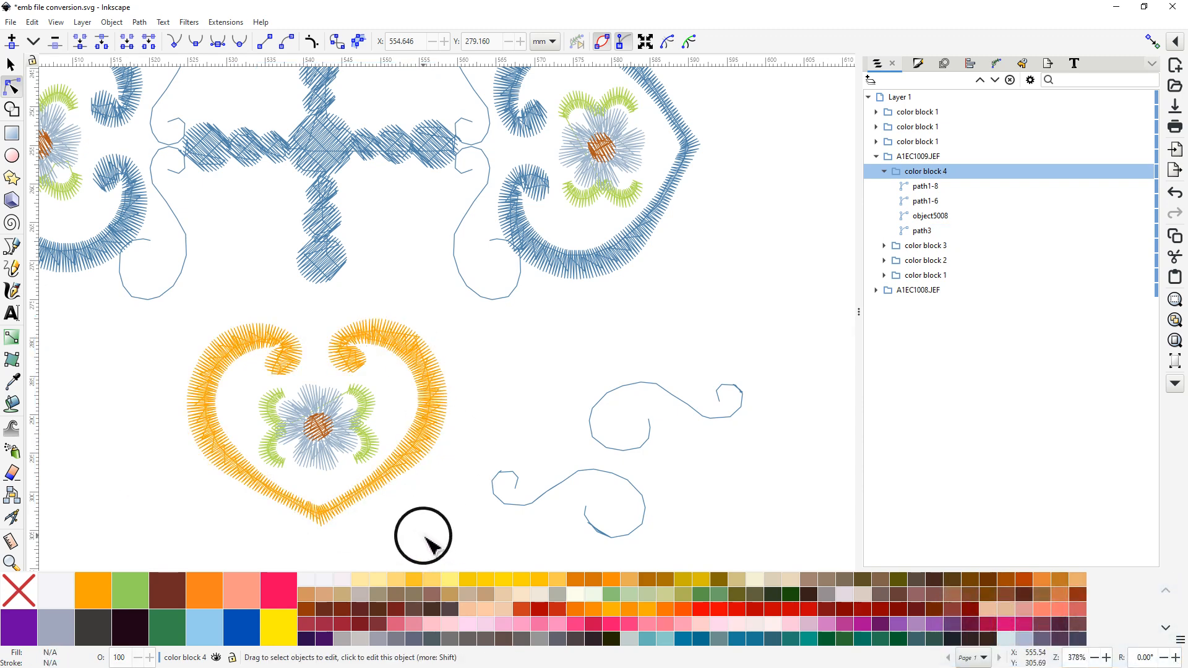
Step: Open the remaining blue stitch path for node editing and lasso the nodes of the left heart and its adjoining scrolls
middle_click(522, 371)
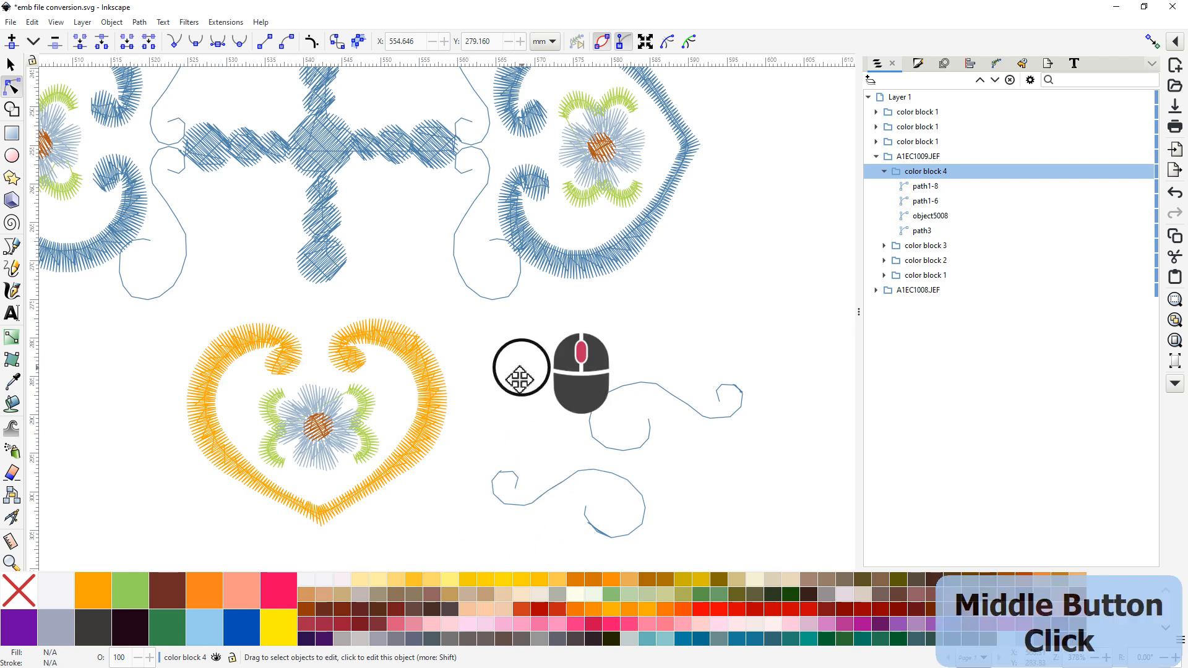
middle_click(518, 397)
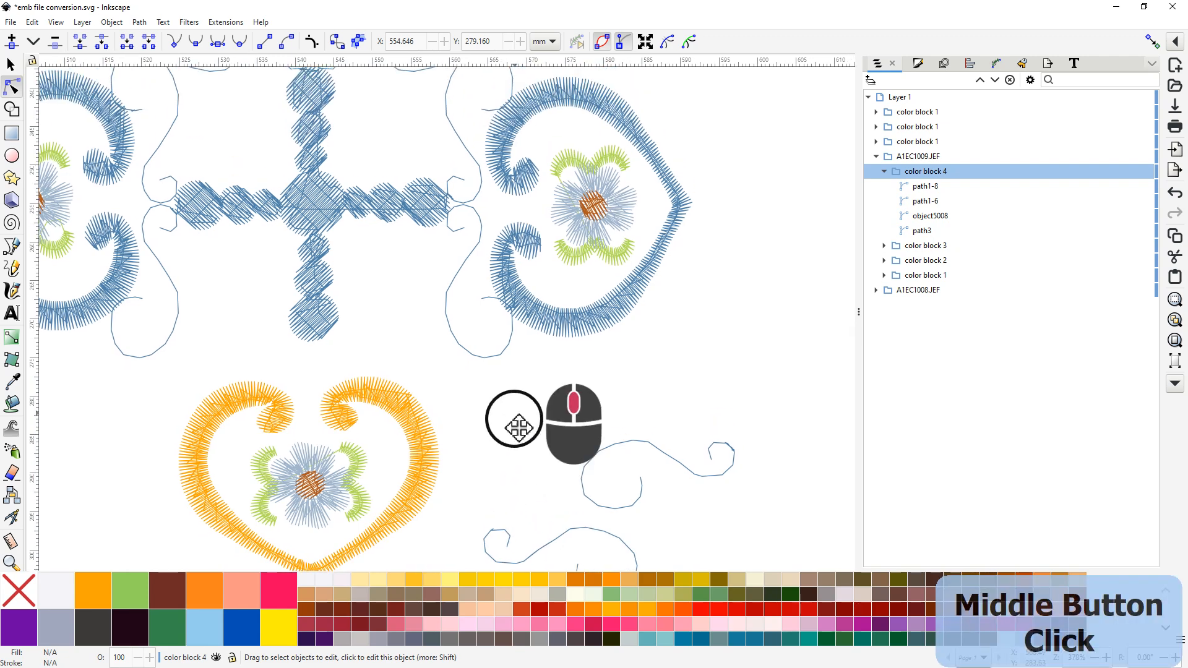
middle_click(517, 464)
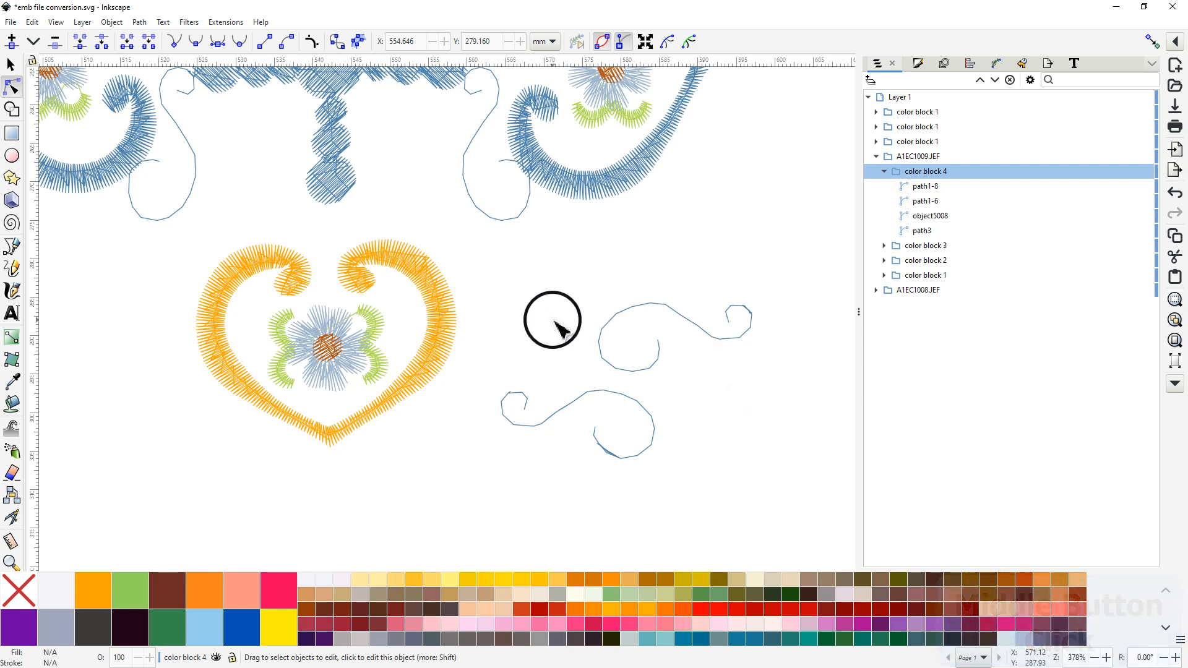
scroll(544, 319, "down", 2)
left_click_drag(651, 215, 605, 339)
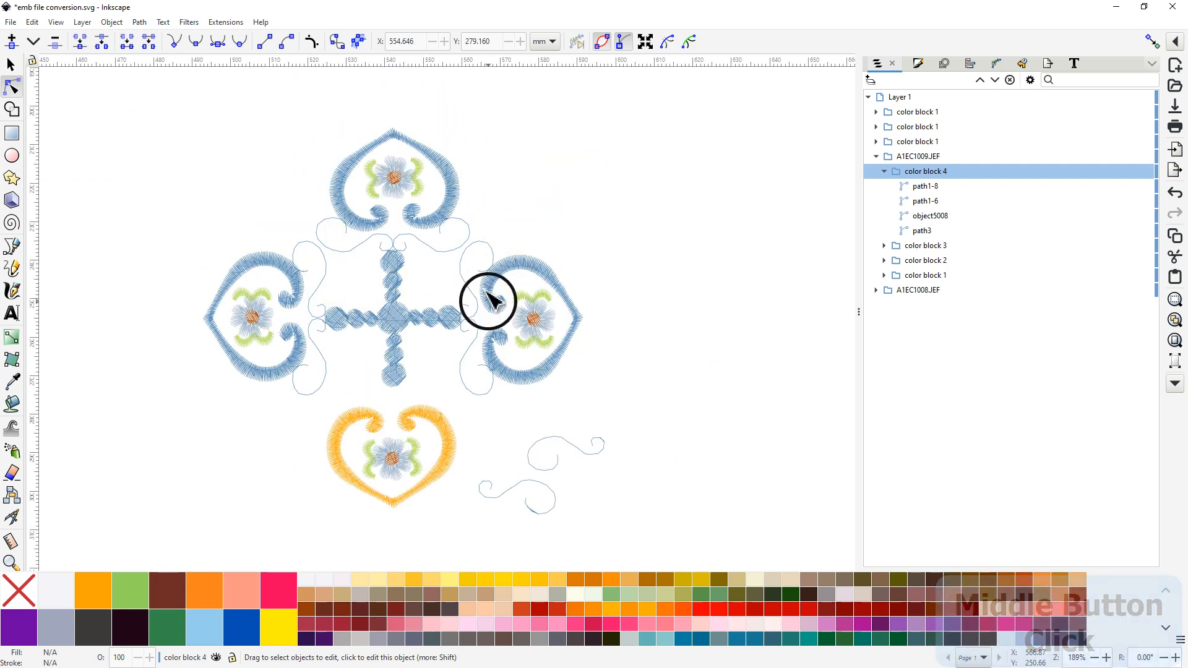
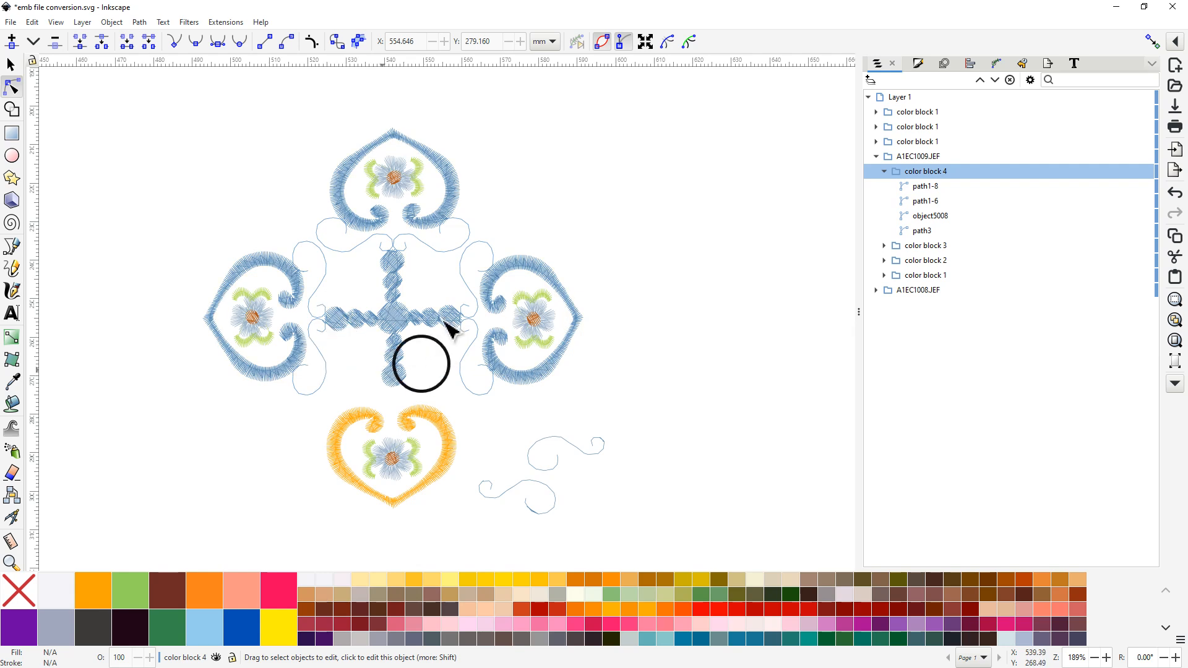
left_click(432, 364)
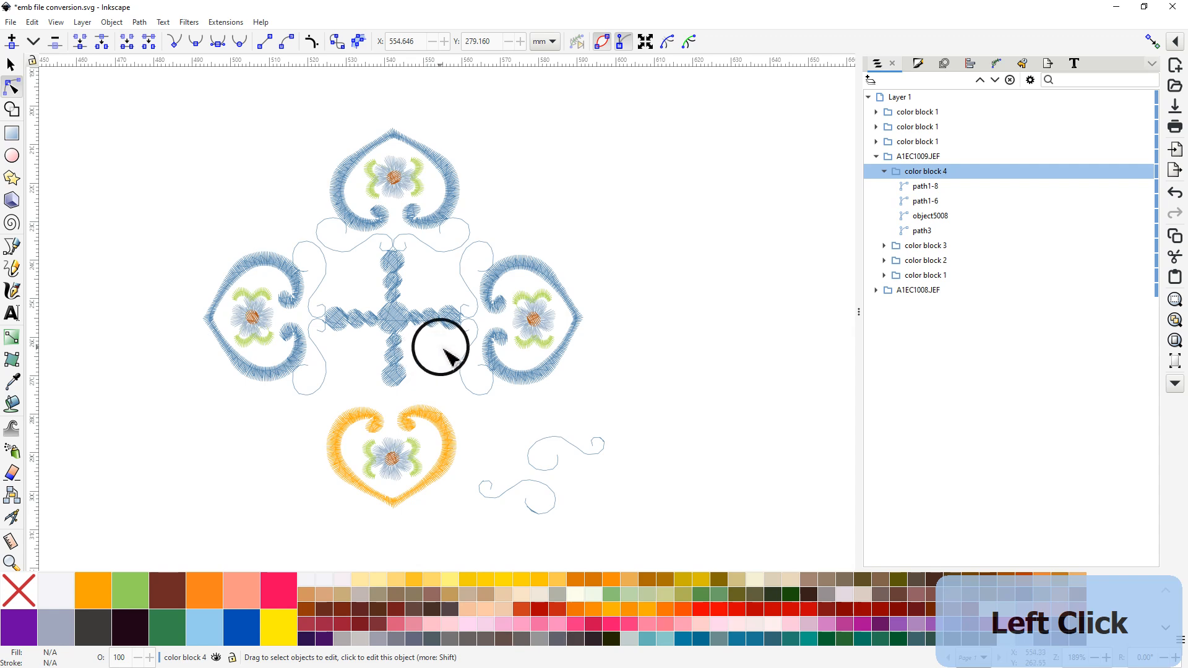
scroll(433, 266, "up", 3, "ctrl")
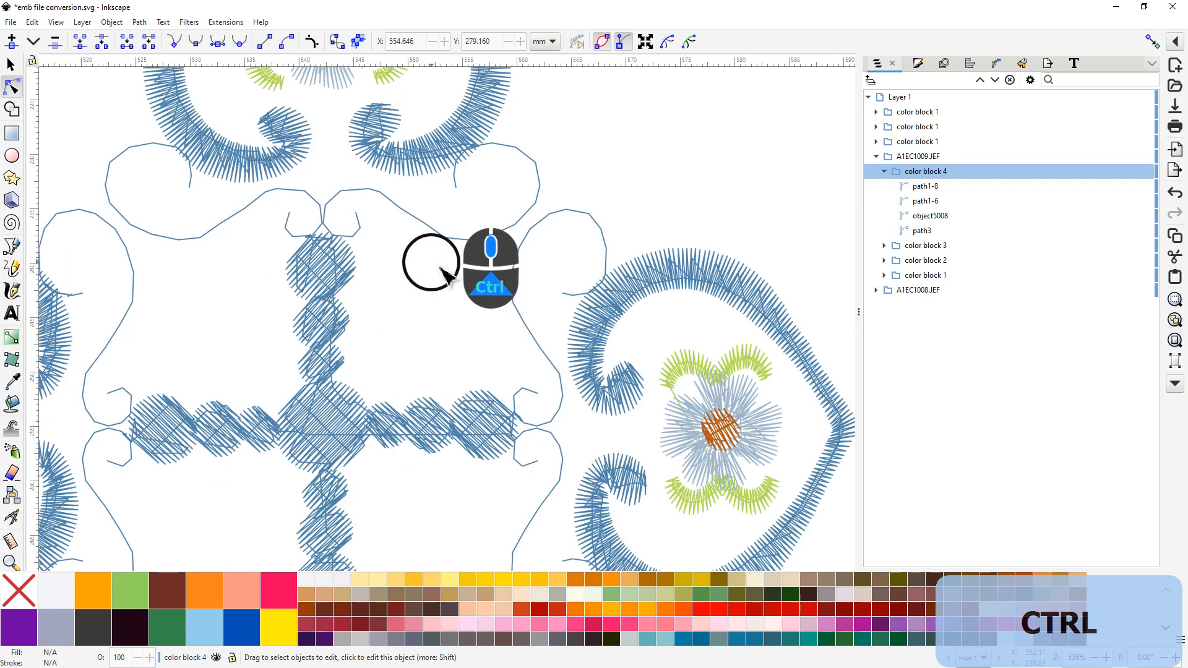
scroll(458, 280, "down", 1, "ctrl")
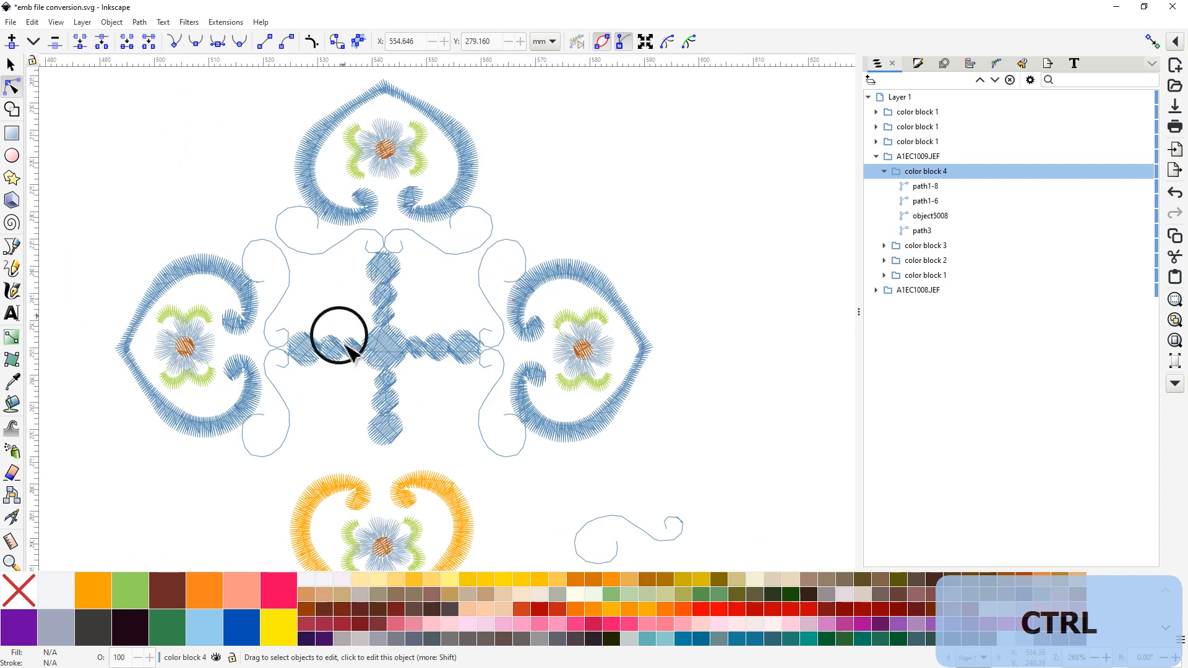
left_click(241, 279)
left_click(246, 249)
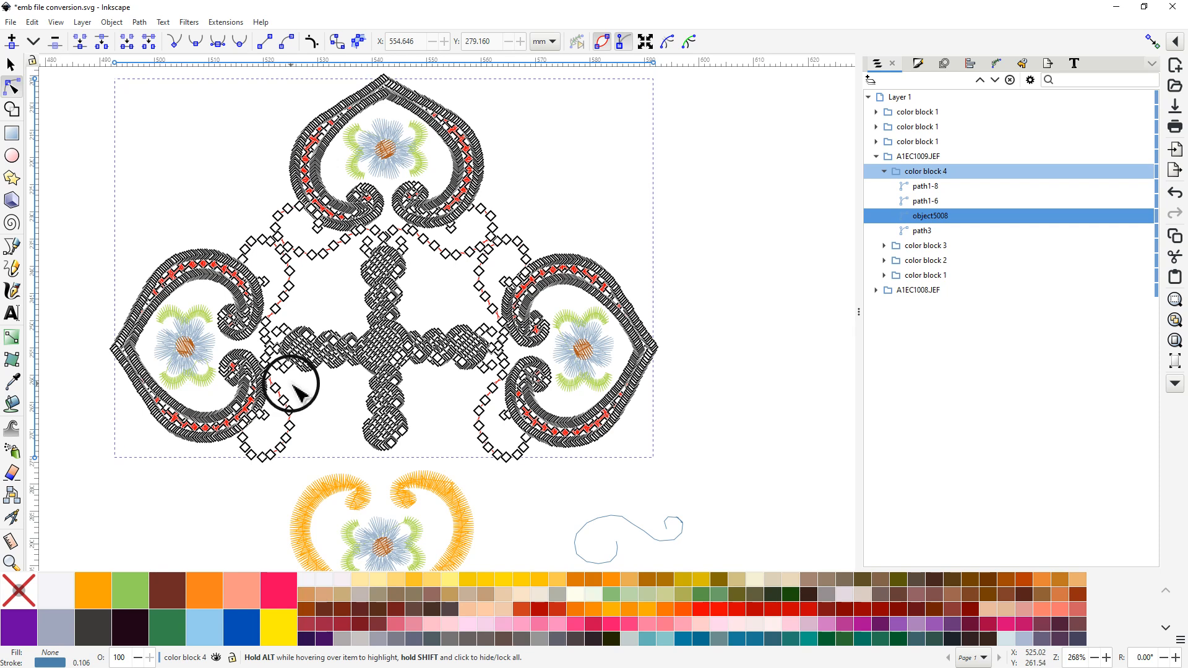
key("alt")
mouse_move(294, 387)
left_mouse_down()
mouse_move(307, 411)
mouse_move(293, 473)
mouse_move(254, 481)
mouse_move(171, 461)
mouse_move(139, 430)
mouse_move(101, 358)
mouse_move(96, 312)
mouse_move(110, 264)
mouse_move(171, 222)
mouse_move(268, 254)
mouse_move(316, 286)
mouse_move(270, 350)
mouse_move(292, 380)
left_mouse_up()
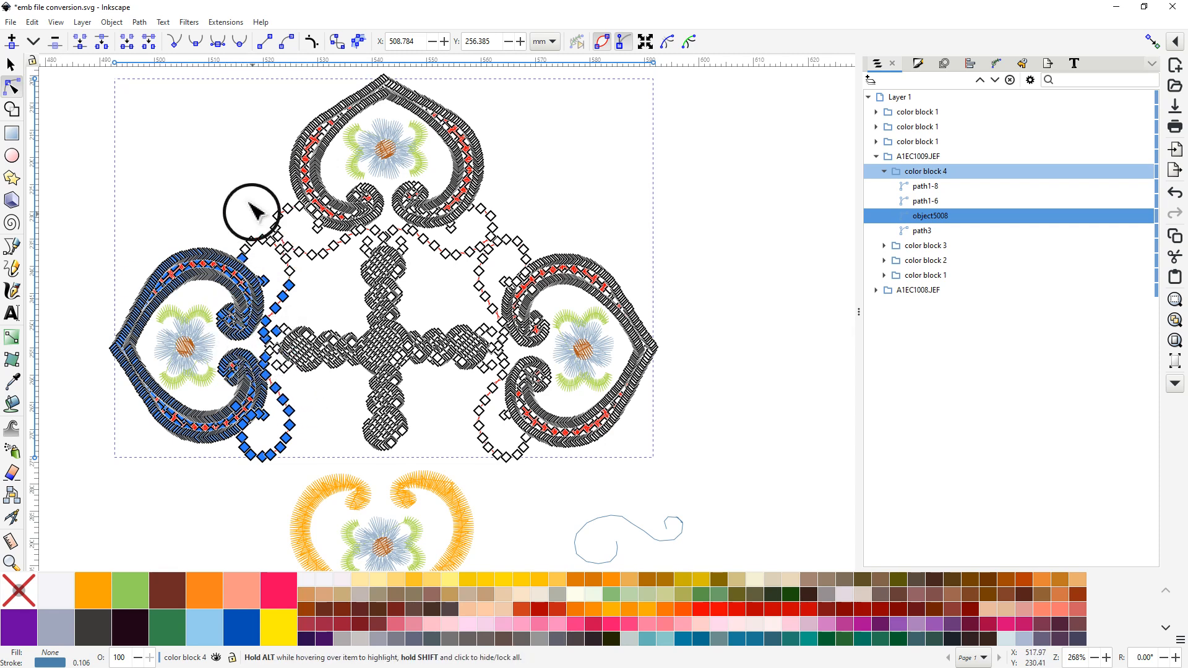
Step: Add the upper and right hearts with their surrounding scrolls to the node selection using freehand lassos around them
key("shift")
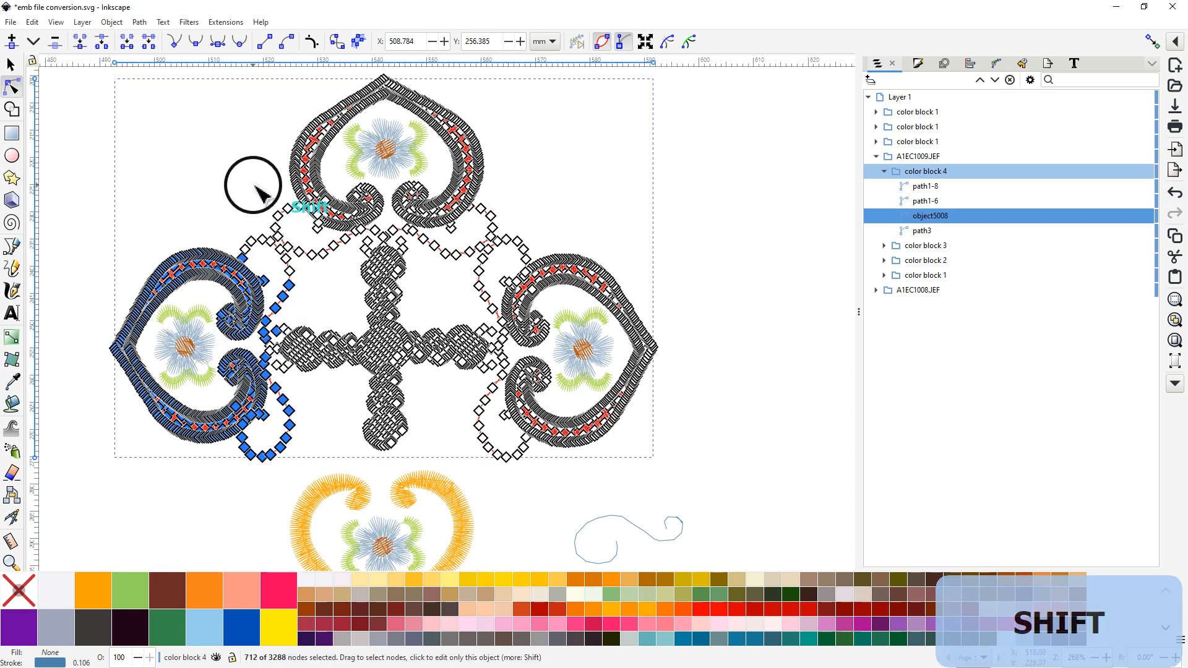
key("shift+alt")
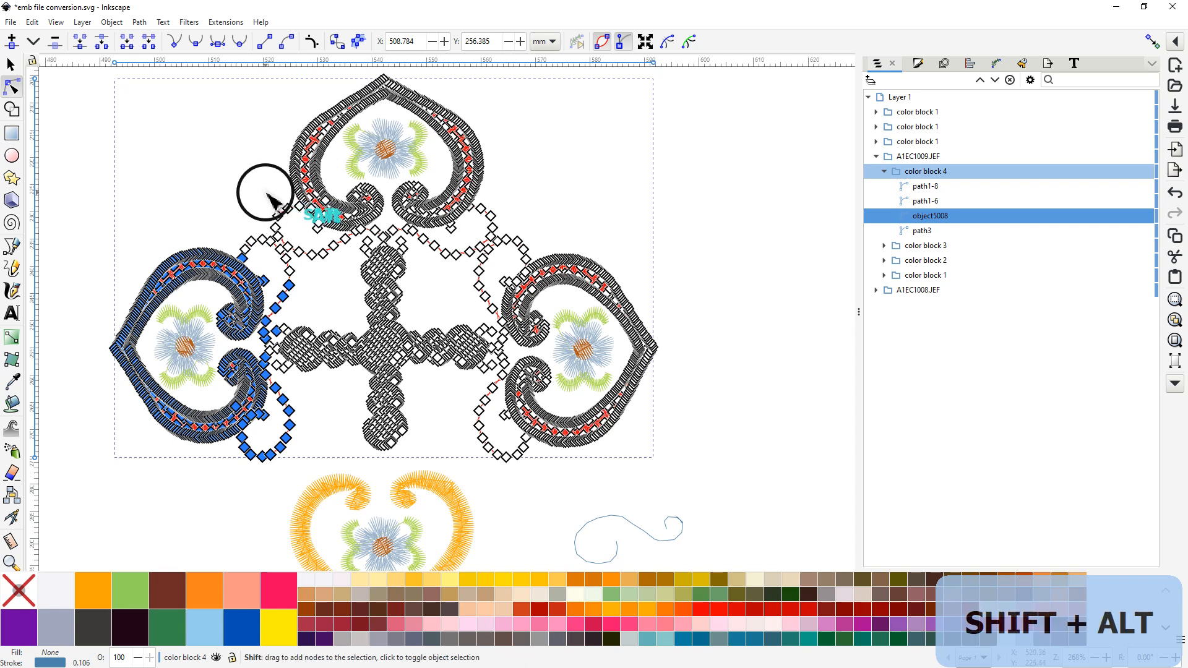
mouse_move(195, 196)
left_mouse_down()
mouse_move(215, 254)
mouse_move(250, 285)
mouse_move(290, 292)
mouse_move(376, 243)
mouse_move(476, 264)
mouse_move(520, 224)
mouse_move(503, 135)
mouse_move(426, 75)
mouse_move(335, 77)
mouse_move(237, 148)
mouse_move(162, 225)
mouse_move(186, 233)
mouse_move(228, 199)
left_mouse_up()
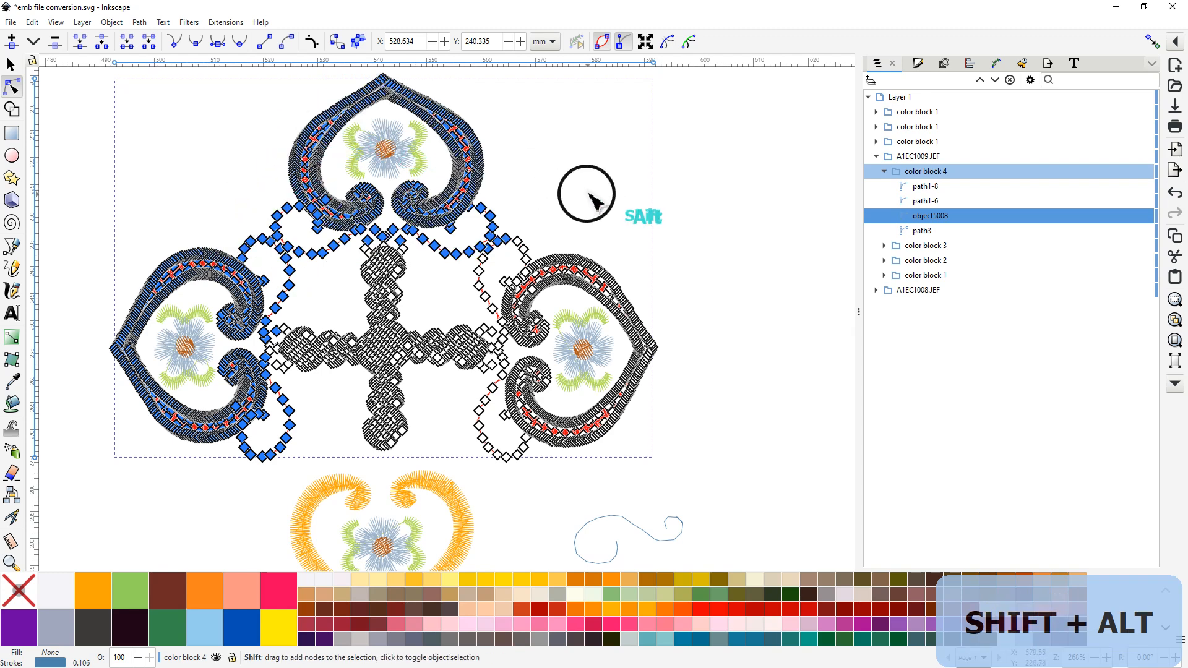
mouse_move(587, 184)
left_mouse_down()
mouse_move(505, 223)
mouse_move(475, 258)
mouse_move(498, 346)
mouse_move(470, 425)
mouse_move(485, 462)
mouse_move(581, 469)
mouse_move(654, 439)
mouse_move(708, 388)
mouse_move(692, 288)
mouse_move(624, 209)
mouse_move(551, 175)
left_mouse_up()
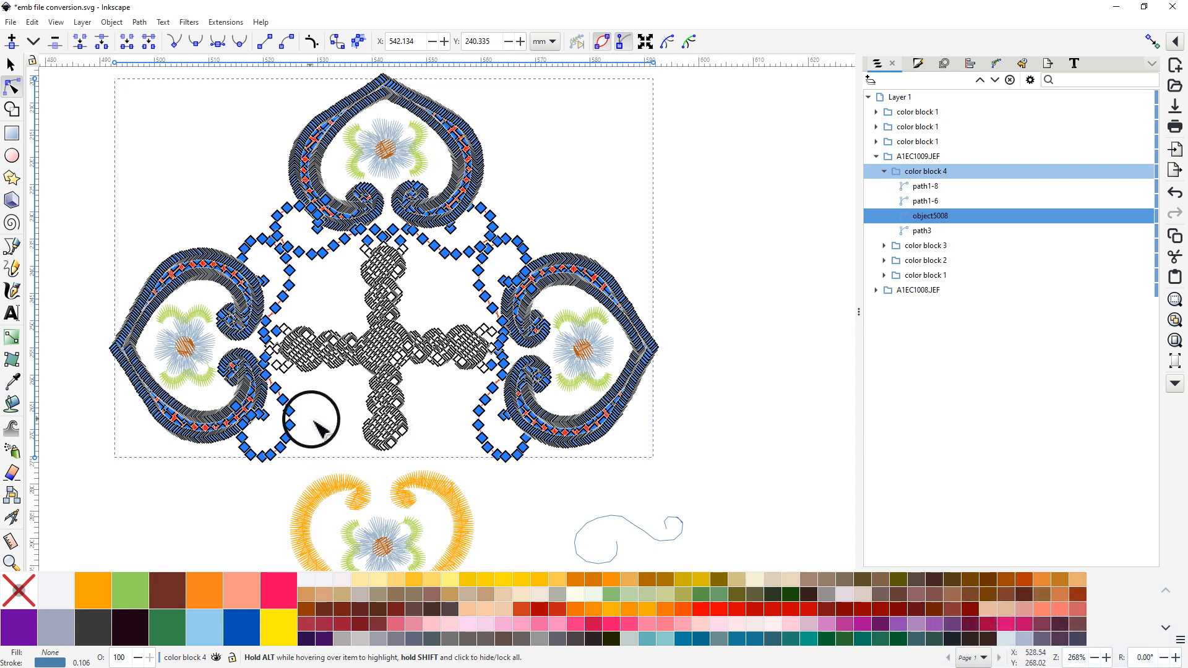
Step: Extend the node selection along the upper scroll's curled end beside the cross's left arm
scroll(312, 424, "up", 4, "ctrl")
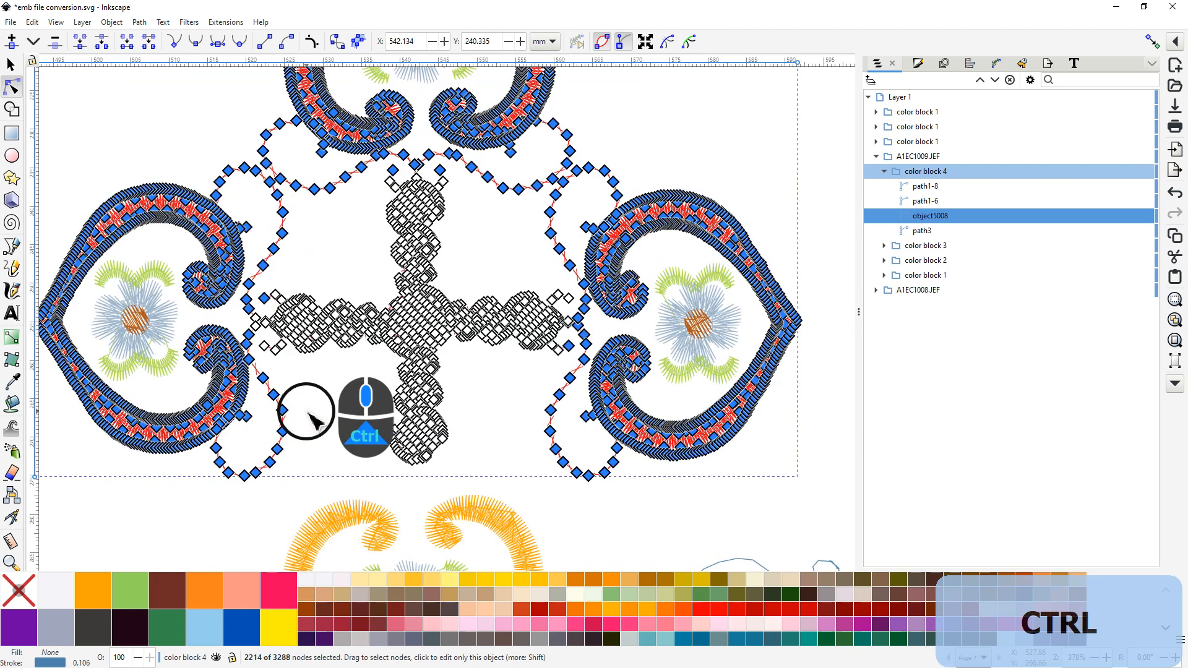
middle_click(266, 334)
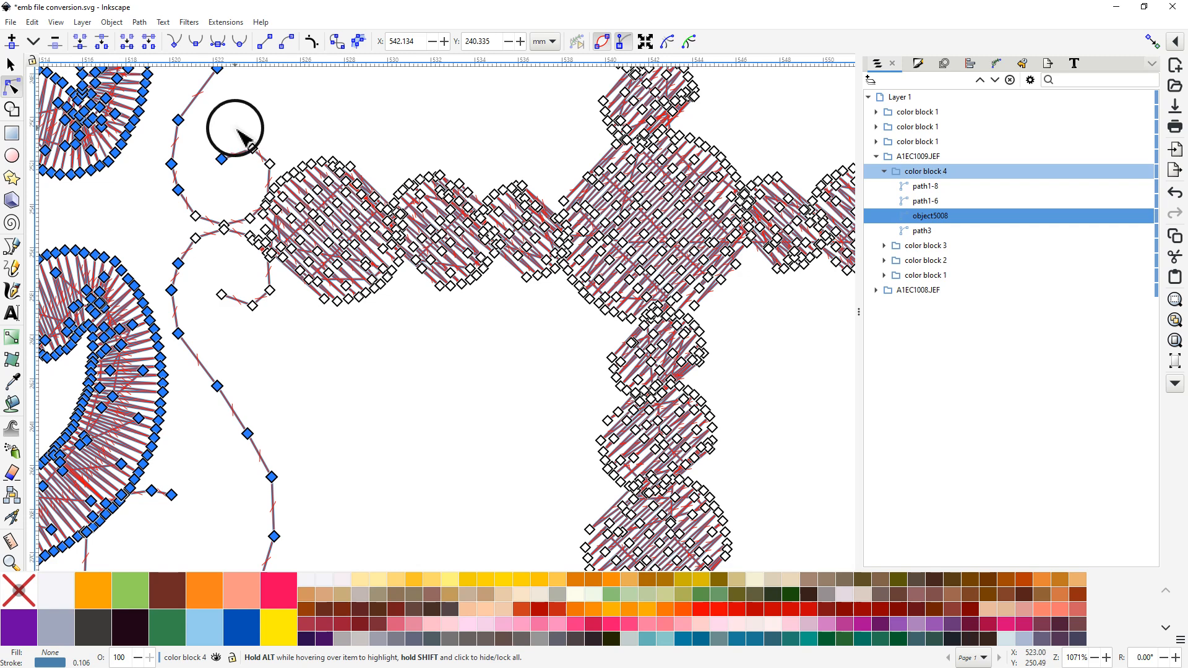
key("shift")
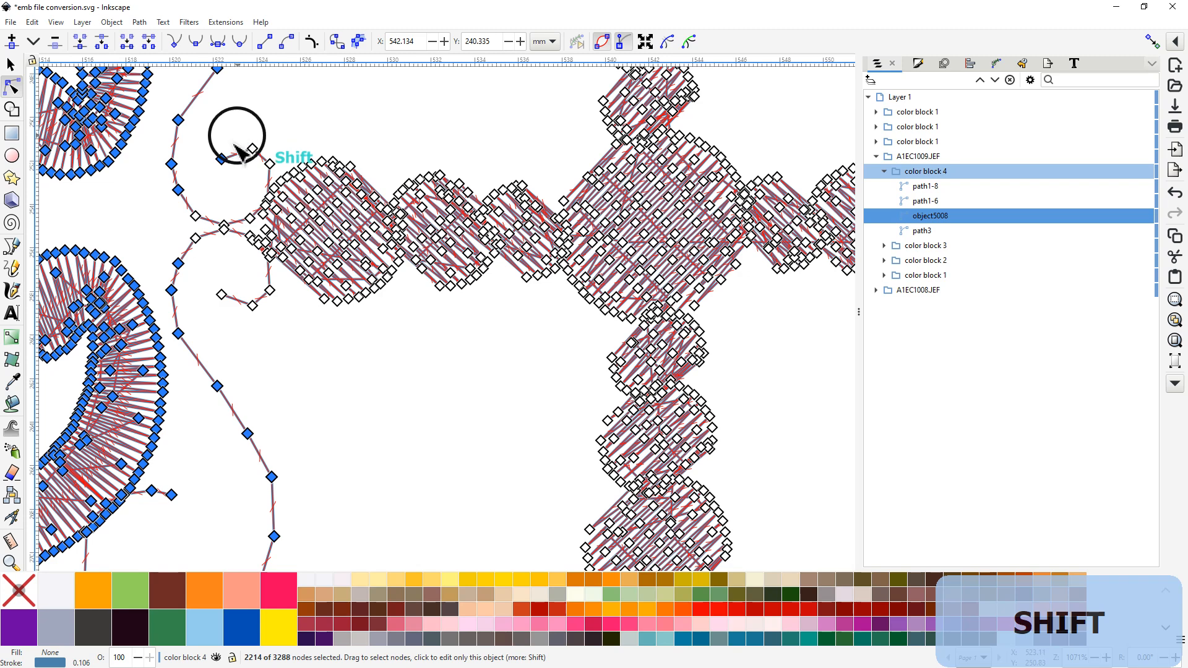
key("ctrl")
left_click(178, 190, "ctrl")
left_click(179, 191, "ctrl")
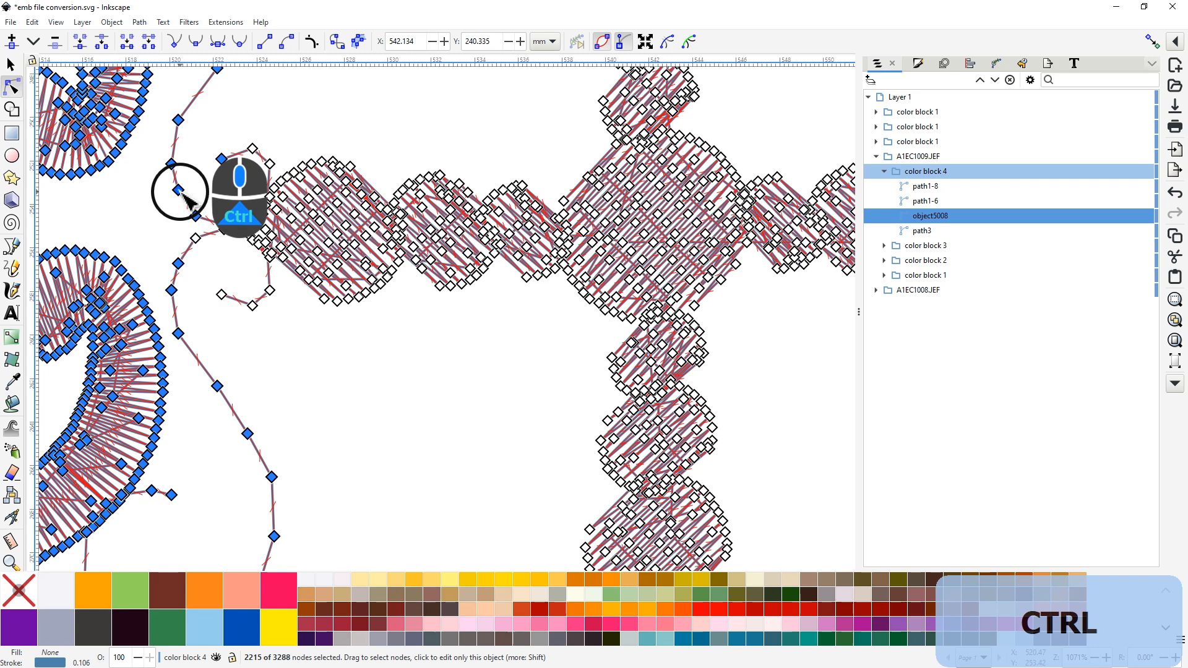
left_click(196, 216, "ctrl")
left_click(196, 216, "ctrl")
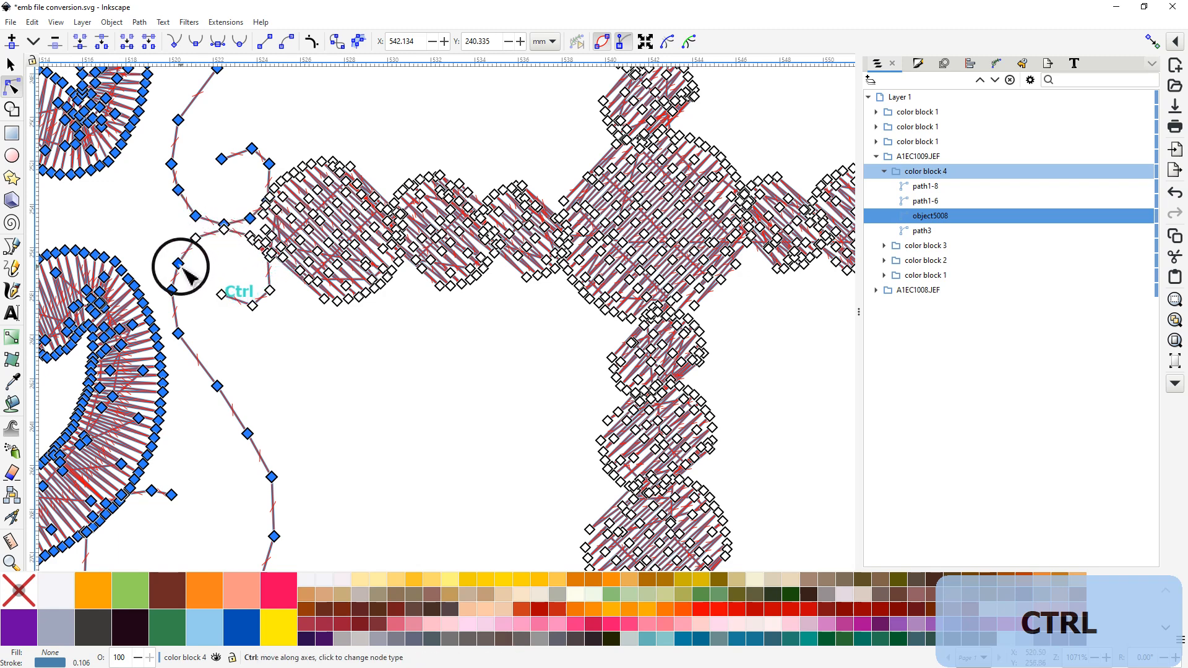
Step: Grow the node selection from the lower scroll toward its curled end beside the cross's left arm
scroll(183, 269, "up", 2, "ctrl")
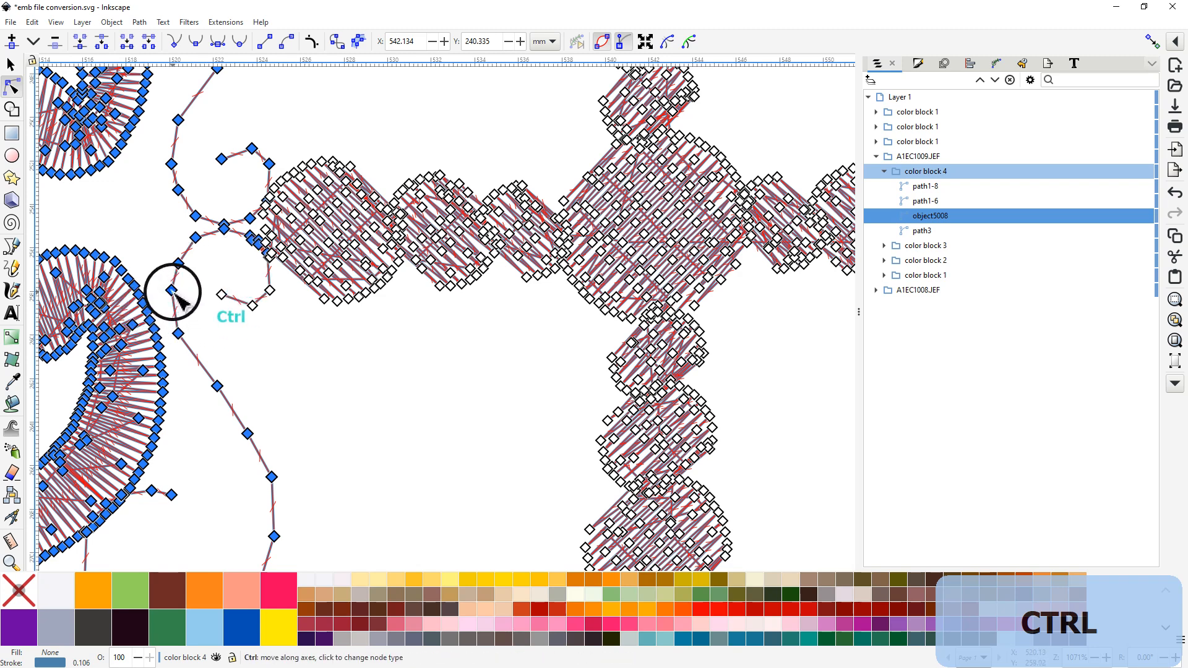
scroll(174, 295, "up", 1, "ctrl")
scroll(174, 295, "up", 1, "ctrl")
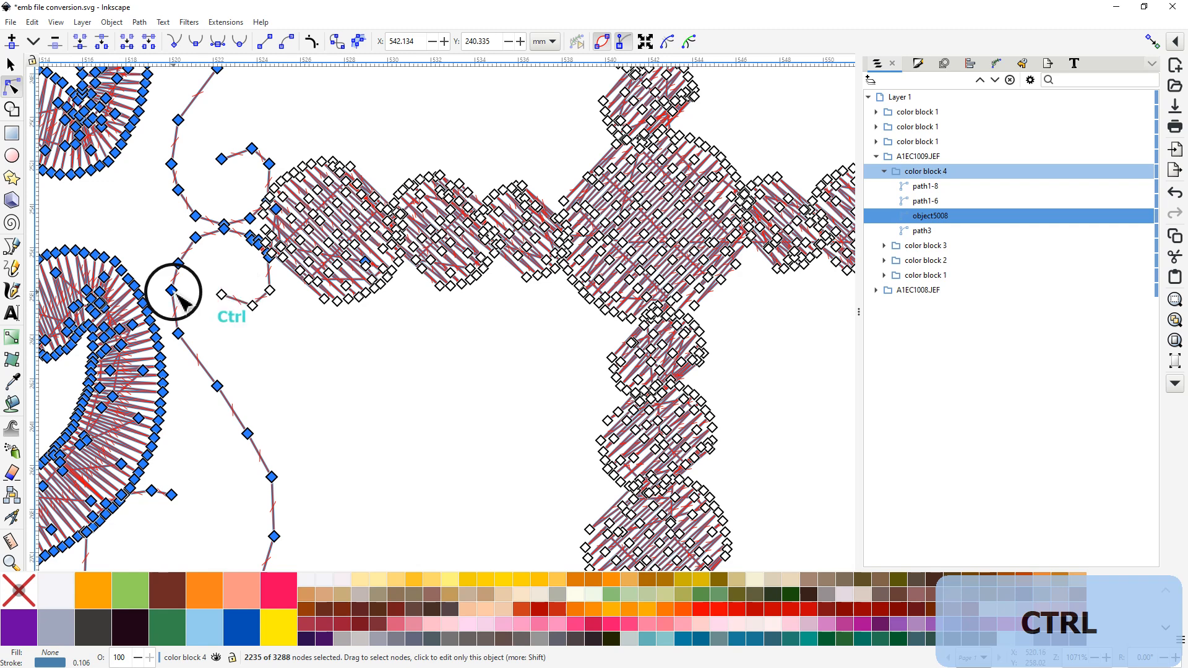
Step: Remove the stray node inside the outer bead of the cross's left arm from the node selection
key("shift")
left_click(365, 266, "shift")
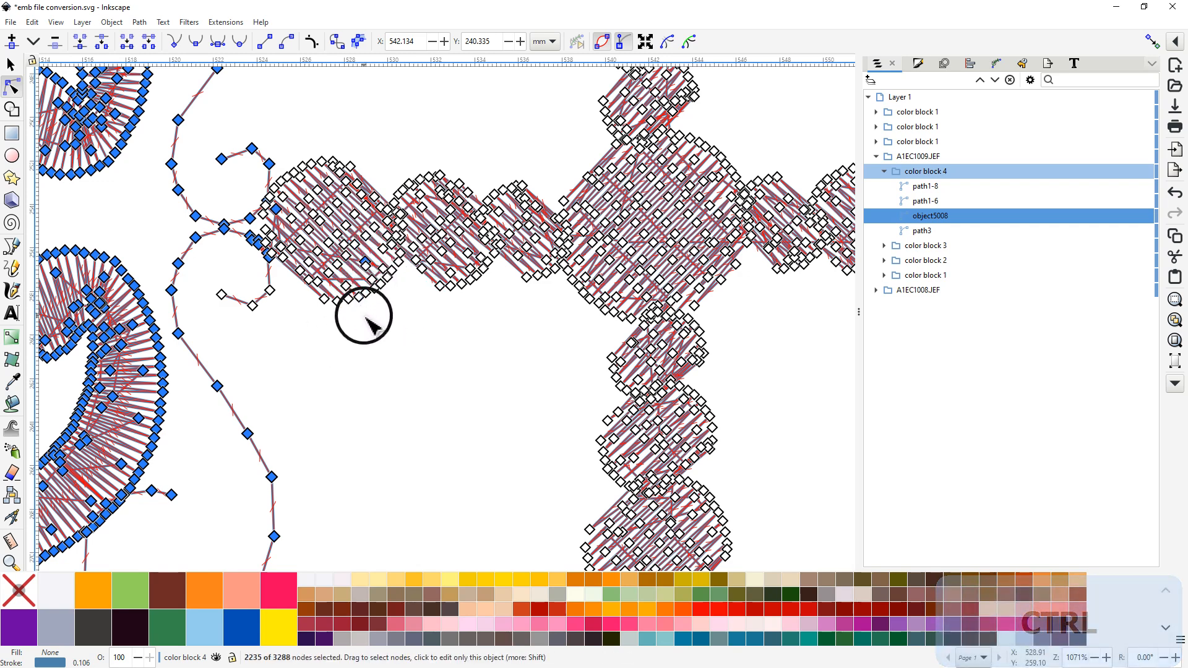
scroll(369, 322, "up", 3)
scroll(365, 318, "up", 1)
left_click_drag(377, 278, 756, 379)
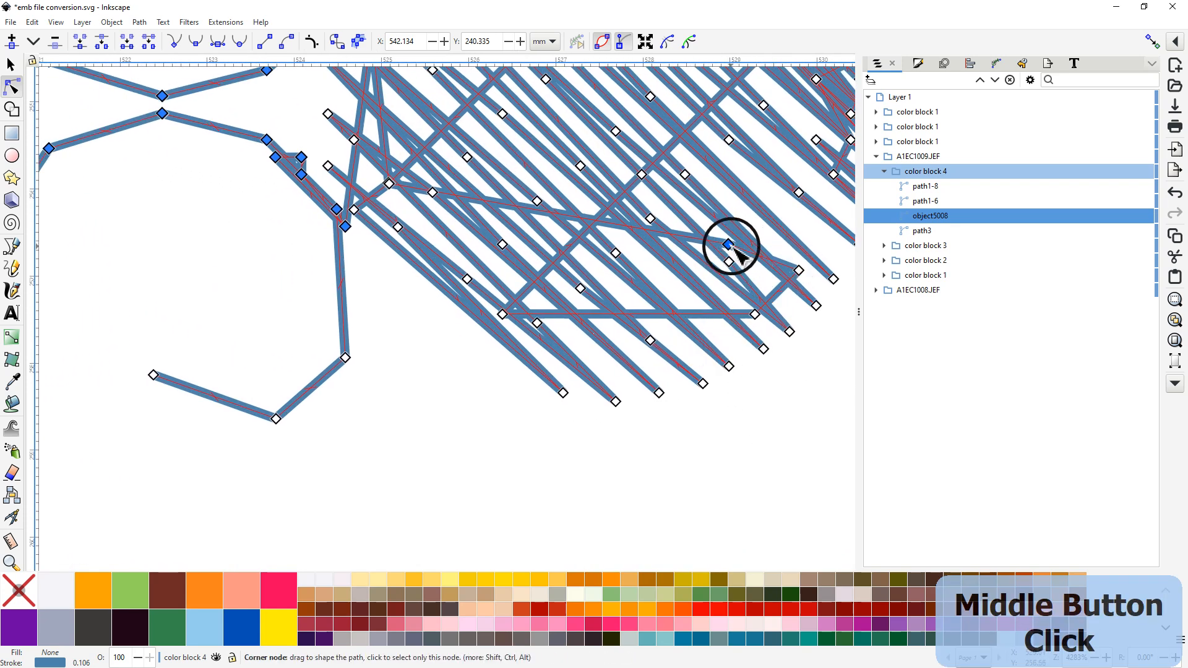
key("shift")
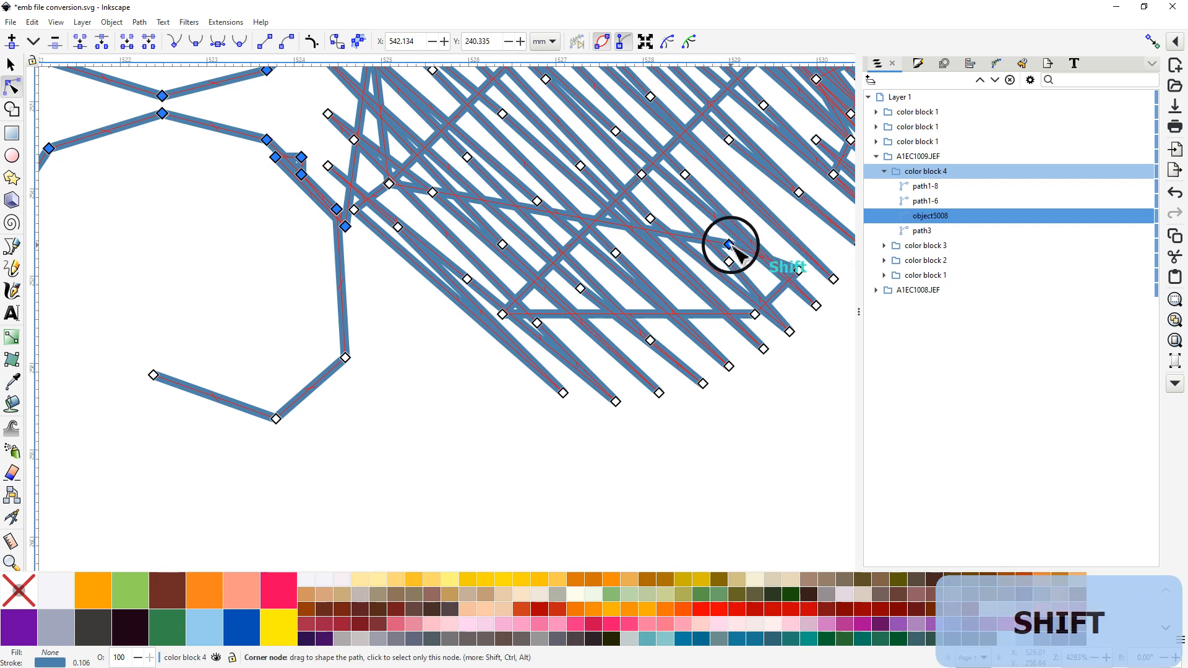
left_click(730, 245, "shift")
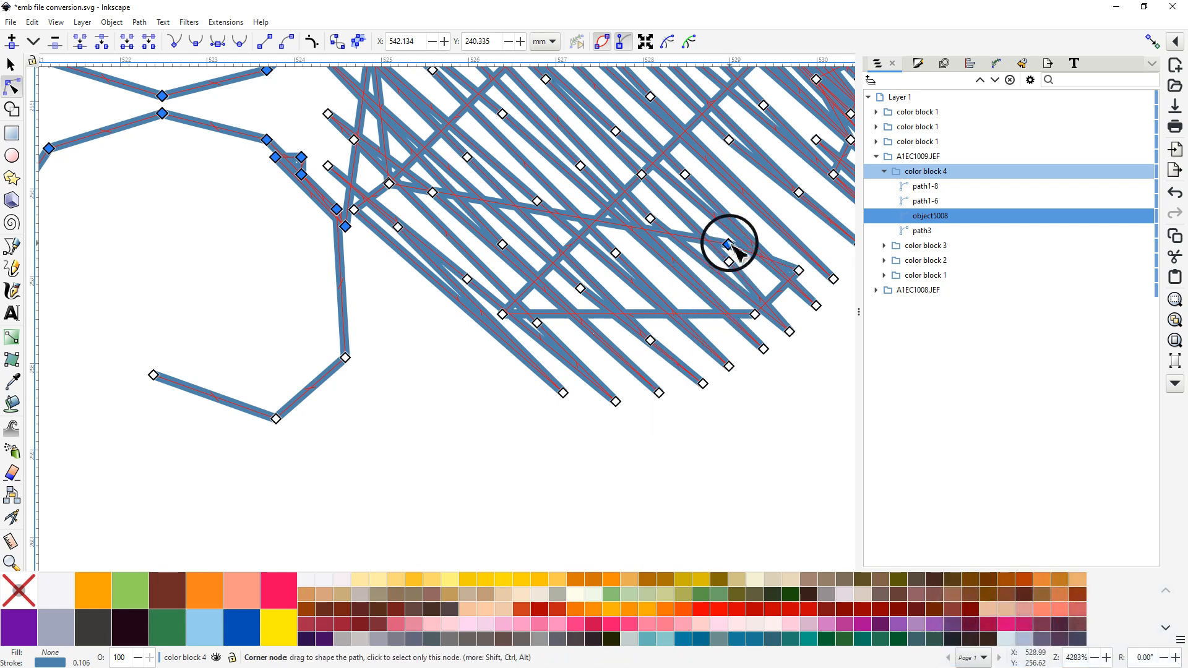
key("shift")
left_click(729, 244, "shift")
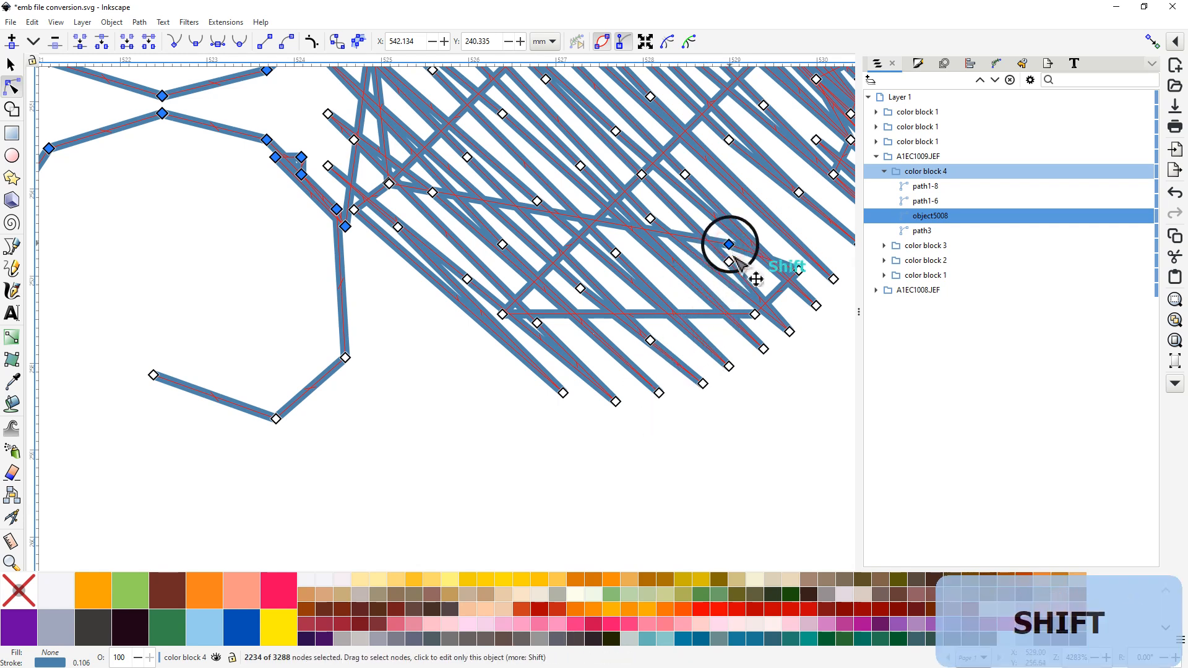
left_click_drag(419, 342, 400, 439)
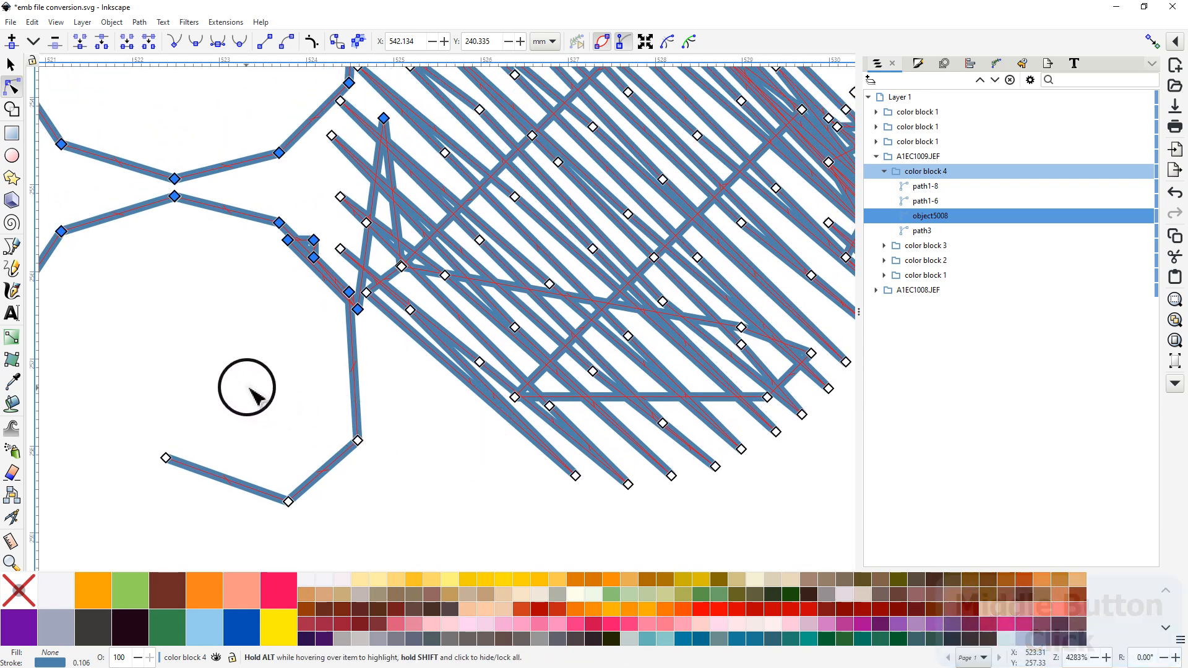
Step: Extend the node selection to the last nodes of the lower scroll's curled end beside the cross's left arm
mouse_move(282, 377)
left_mouse_down()
mouse_move(197, 394)
mouse_move(153, 425)
mouse_move(138, 453)
mouse_move(149, 510)
mouse_move(182, 539)
mouse_move(258, 553)
mouse_move(397, 510)
mouse_move(413, 477)
mouse_move(407, 436)
mouse_move(381, 412)
mouse_move(284, 378)
mouse_move(227, 399)
left_mouse_up()
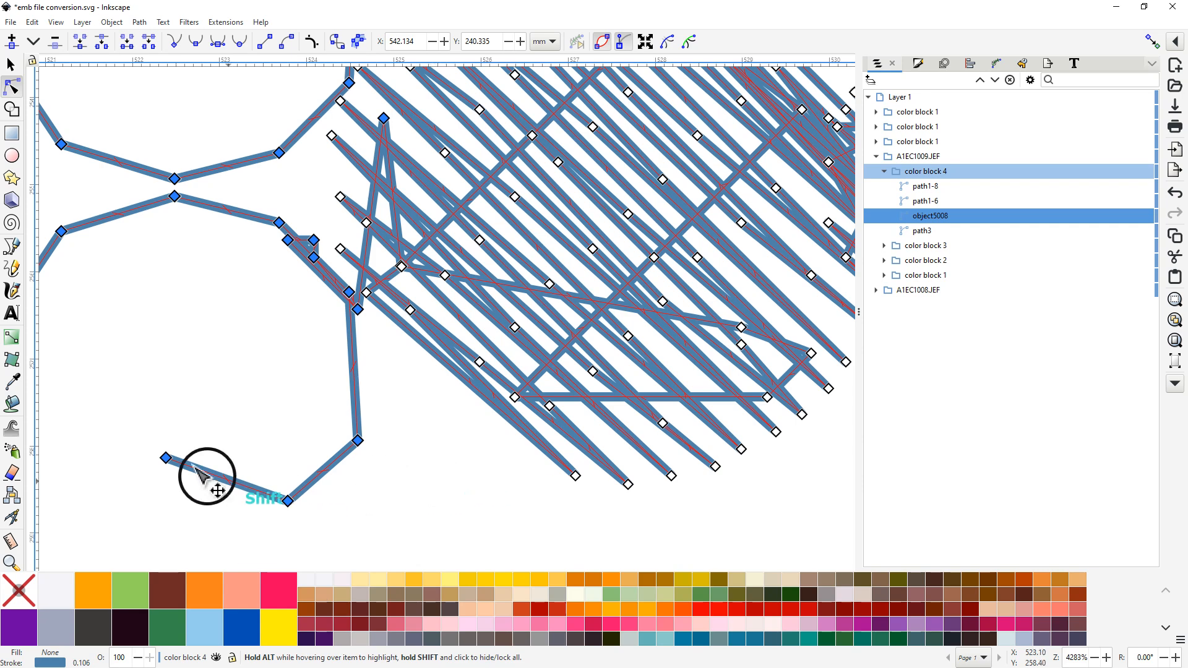
middle_click(435, 458)
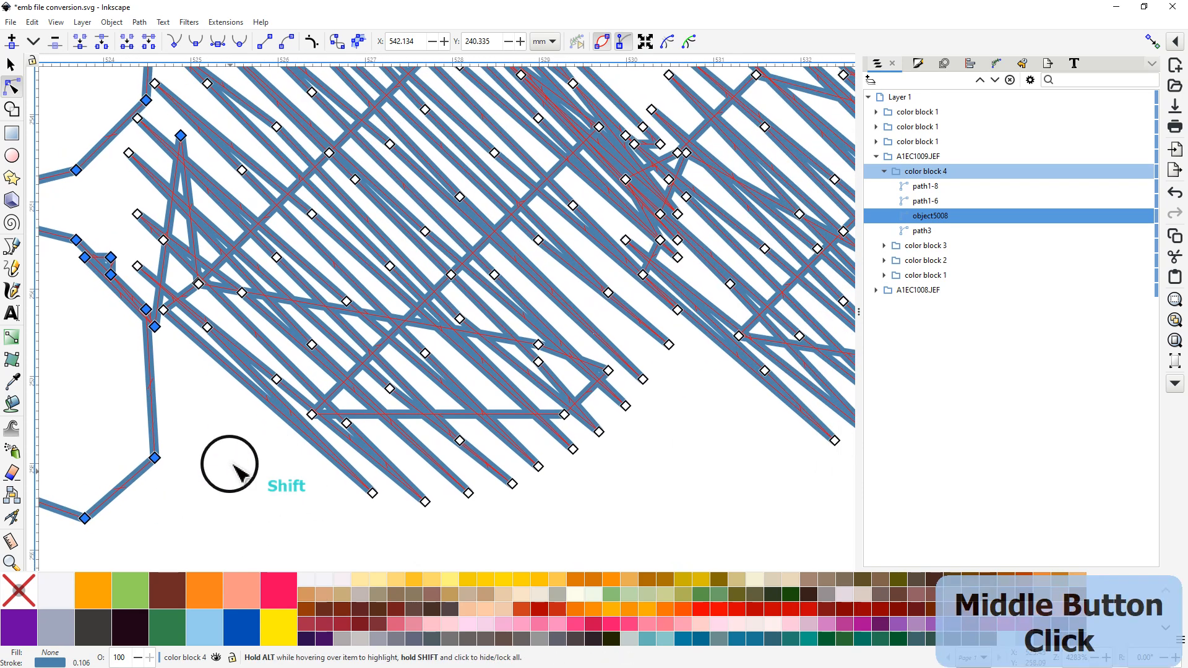
scroll(238, 464, "down", 3)
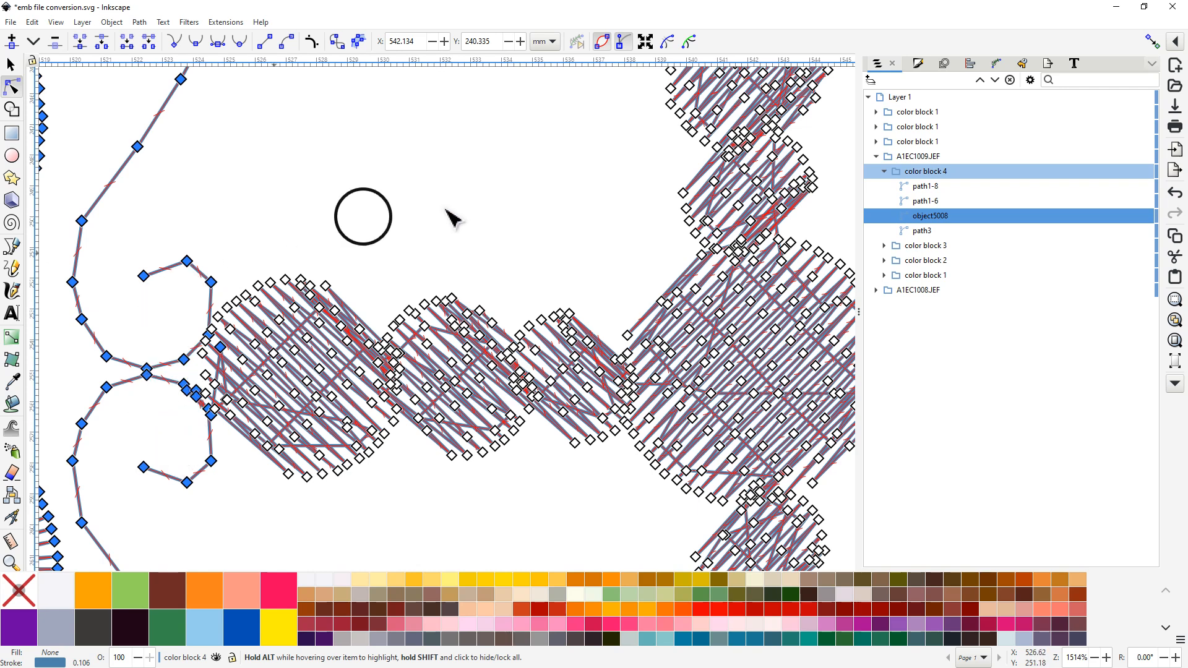
Step: Grow the node selection from the right-hand scroll along its curled end above the cross's upper arm
middle_click(494, 185)
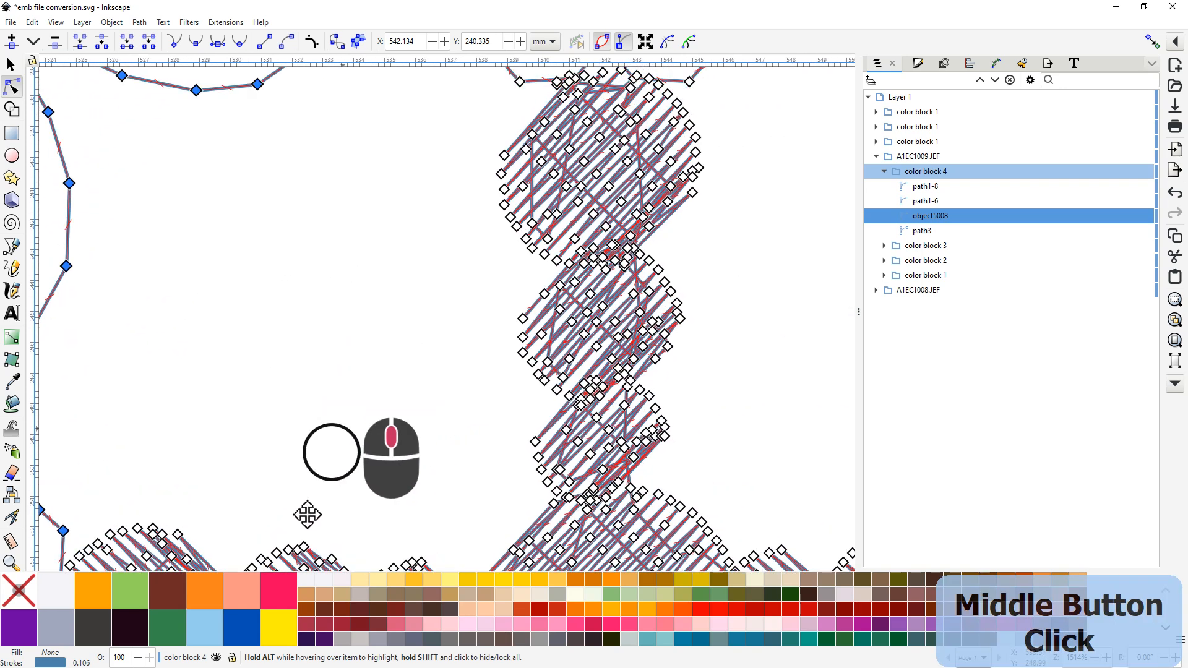
middle_click(332, 233)
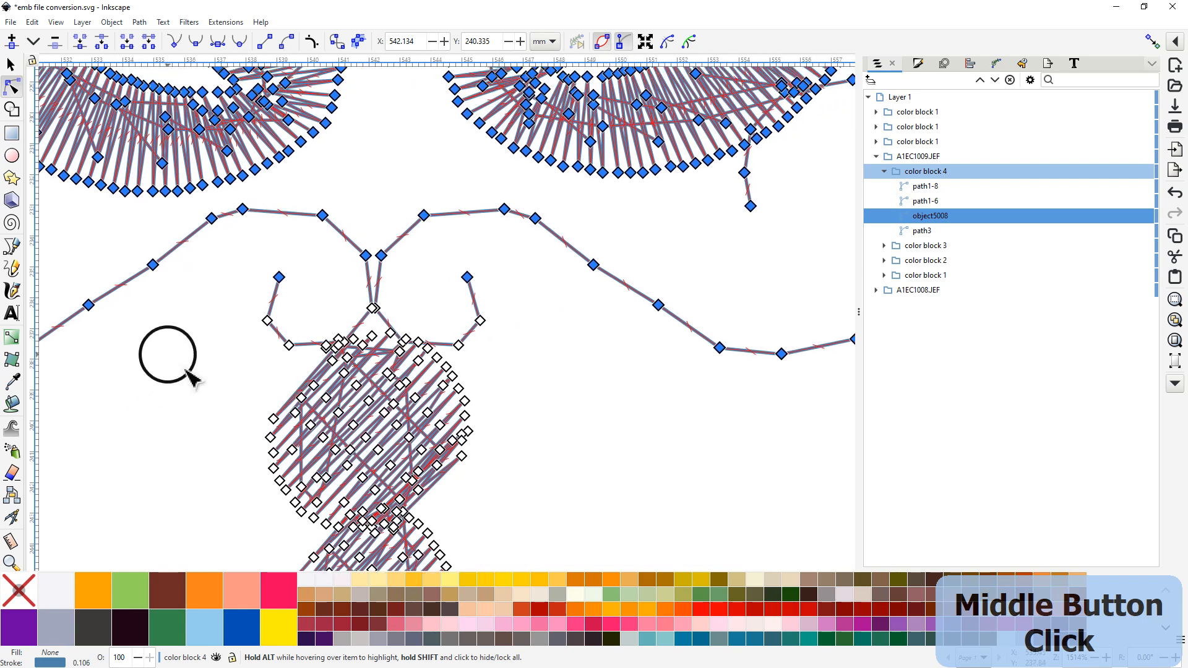
middle_click(383, 257, "ctrl")
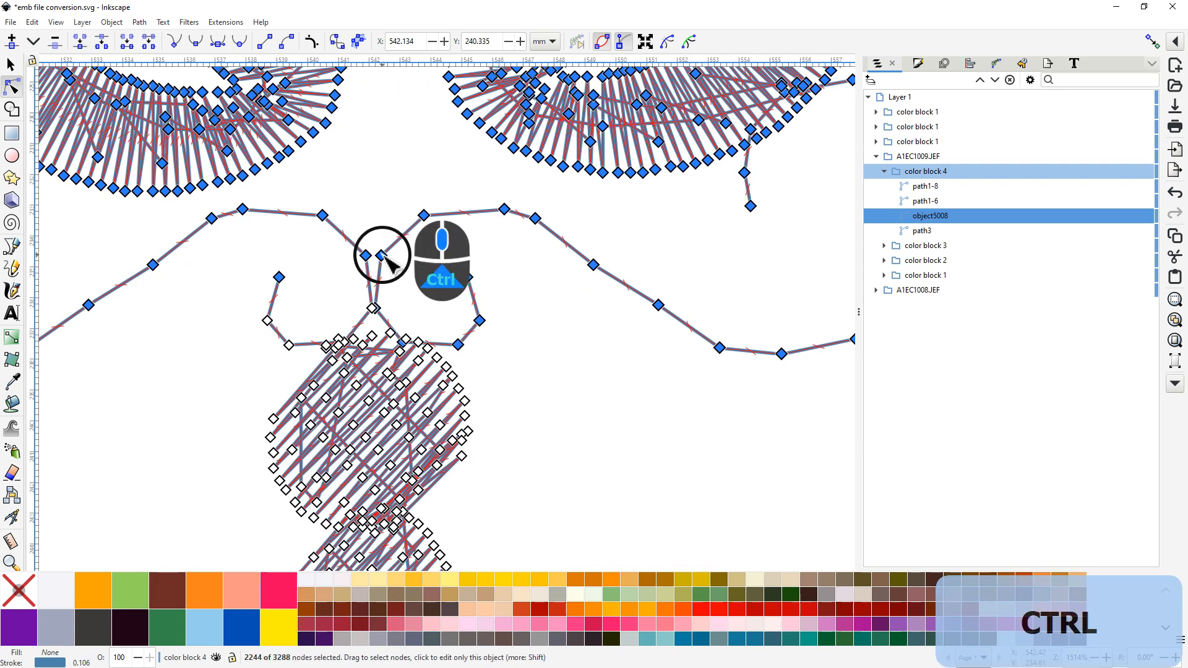
middle_click(386, 258, "ctrl")
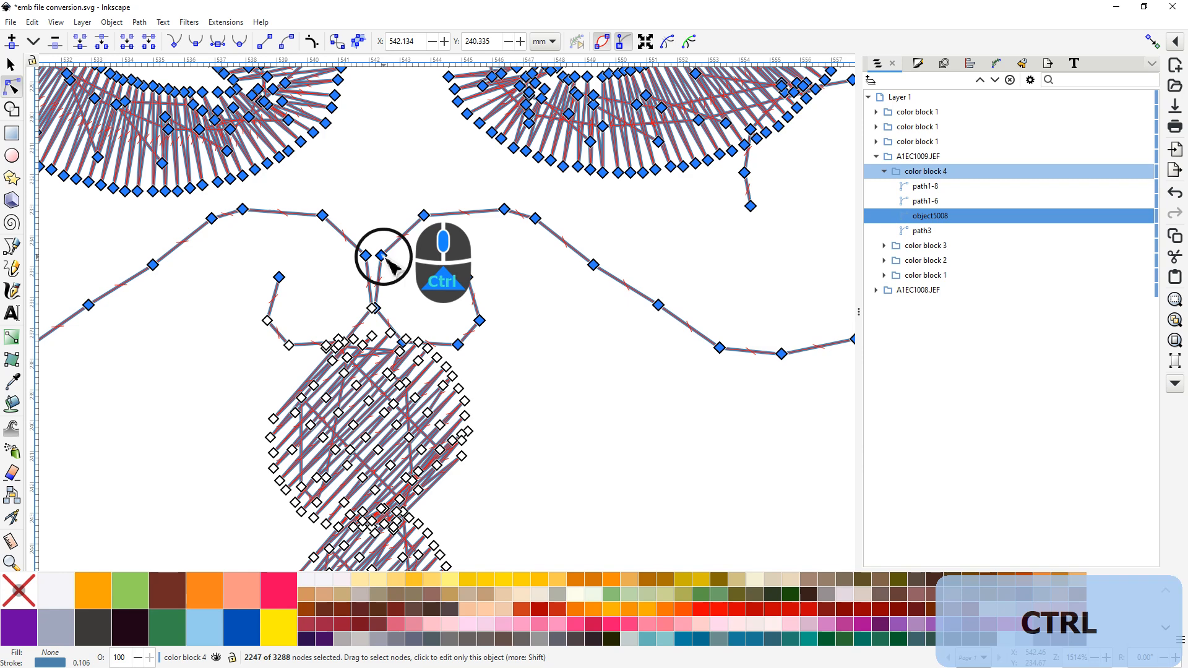
middle_click(386, 258, "ctrl")
middle_click(386, 258, "ctrl")
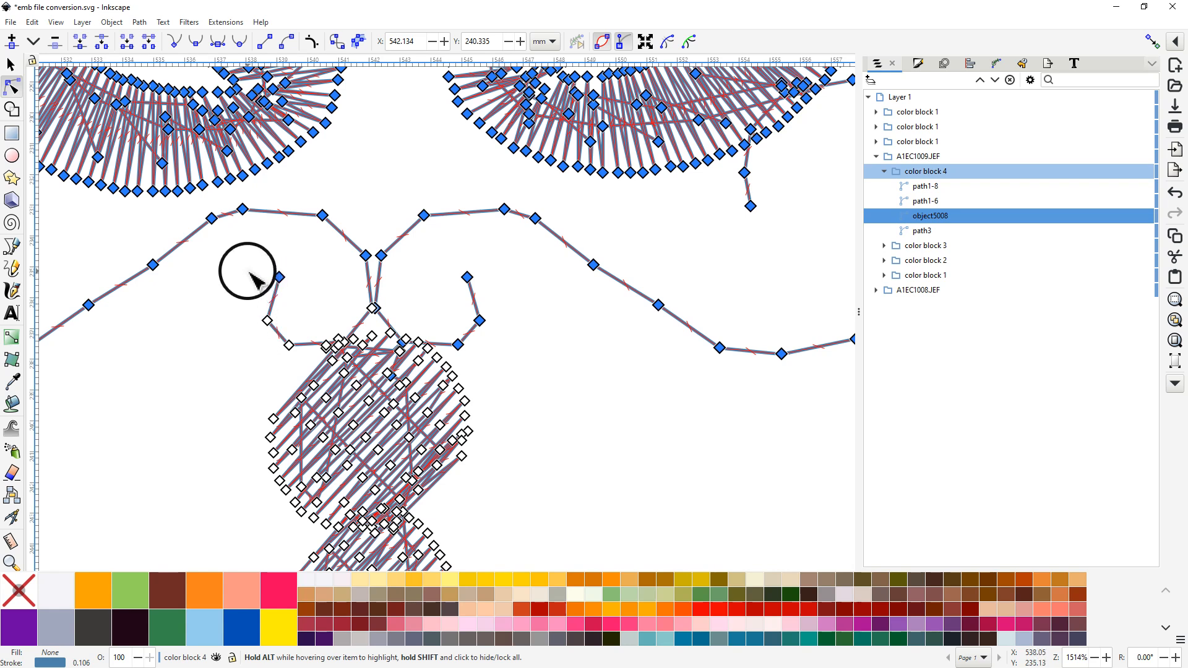
Step: Add the remaining nodes of the left curled scroll end above the cross's upper arm with a freehand lasso
key("shift")
key("alt")
mouse_move(246, 267)
left_mouse_down()
mouse_move(286, 259)
mouse_move(296, 274)
mouse_move(310, 354)
mouse_move(260, 374)
mouse_move(255, 323)
mouse_move(272, 242)
left_mouse_up()
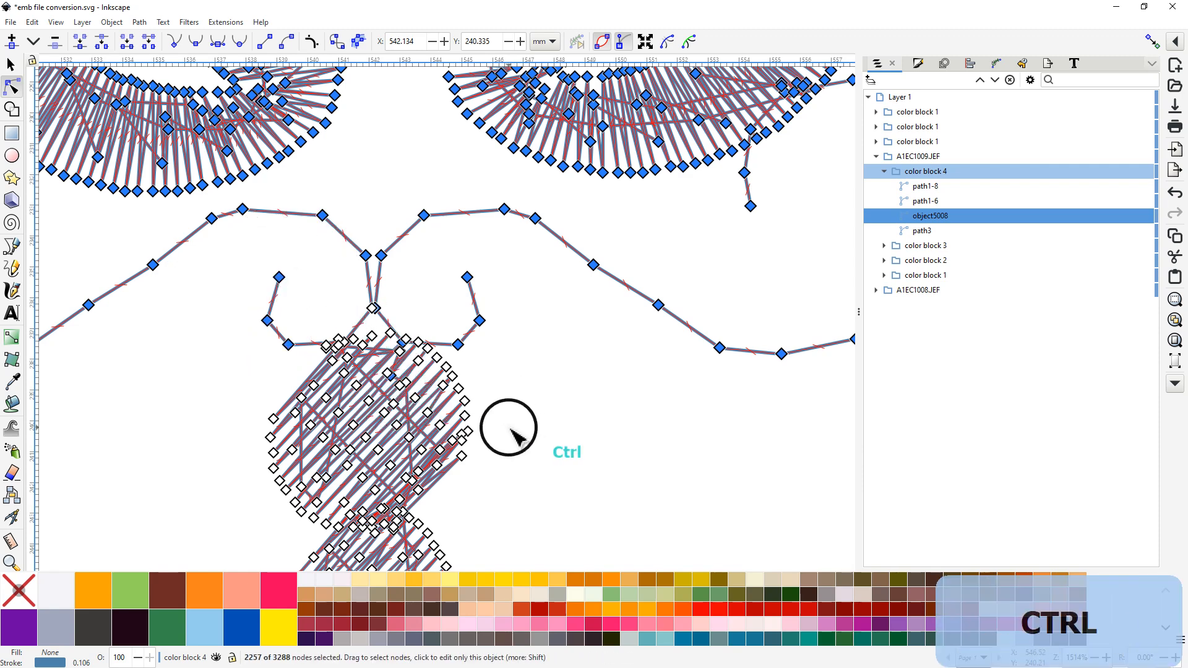
Step: Try to deselect the stray node inside the outer bead of the cross's upper arm, and clear the node selection
scroll(519, 433, "up", 3)
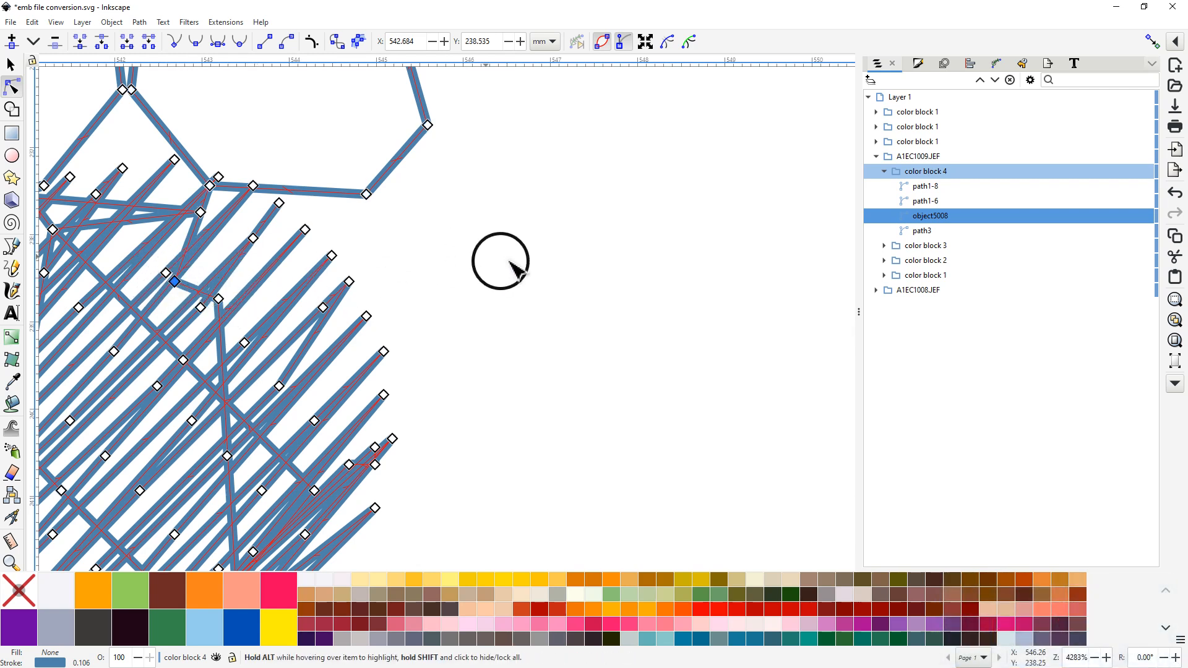
scroll(544, 253, "down", 4)
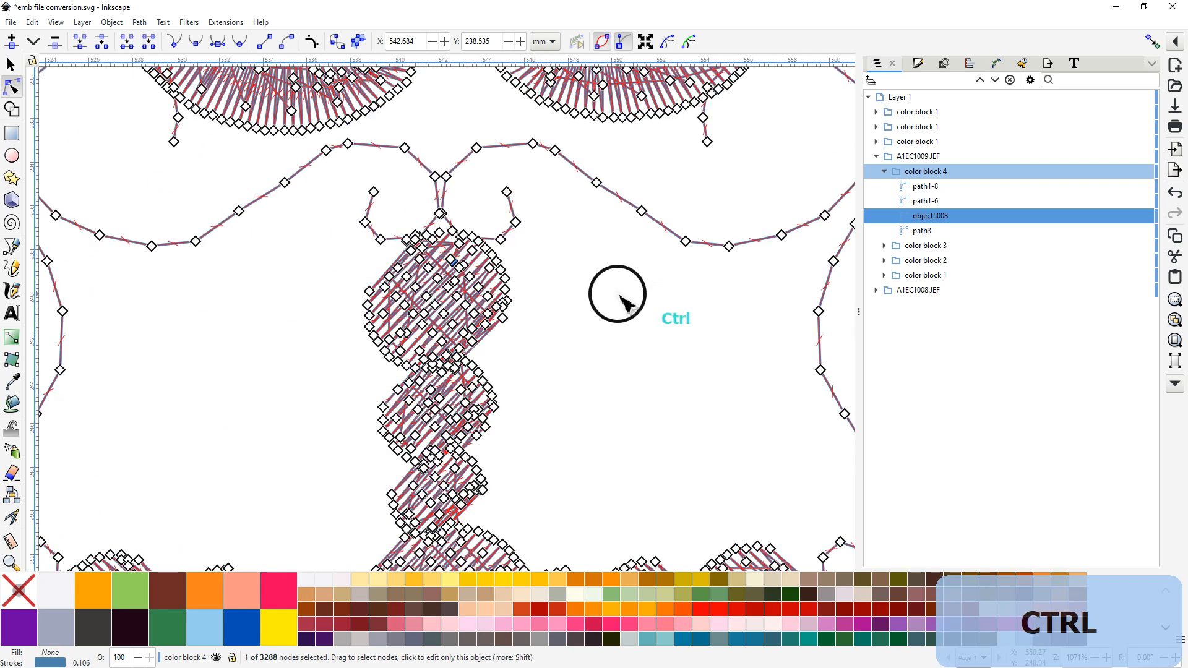
scroll(617, 295, "down", 1)
left_click(321, 382)
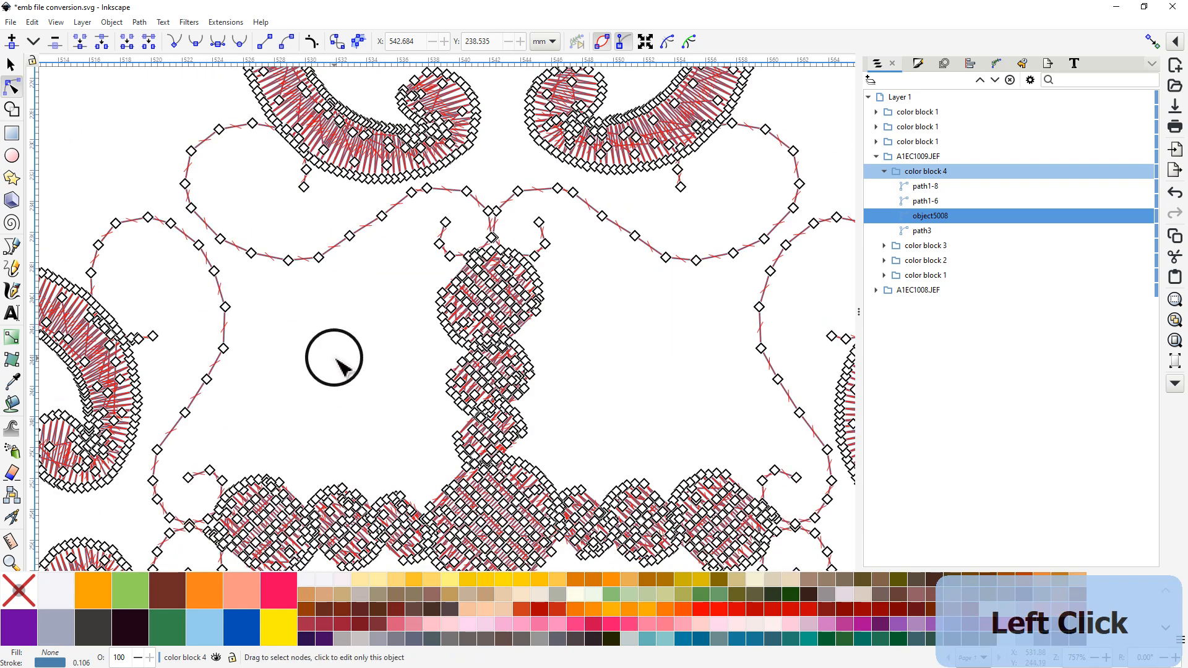
Step: Select the nodes of the left heart and its adjoining scrolls with a freehand lasso
scroll(337, 360, "down", 2)
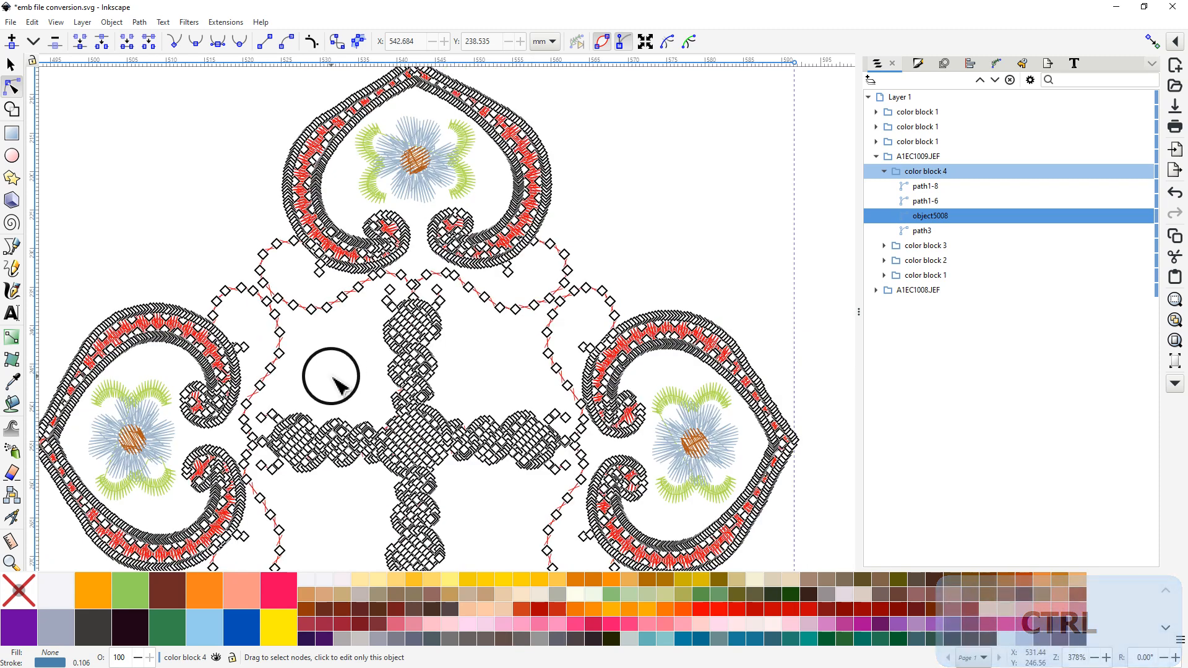
middle_click(337, 370)
left_click_drag(320, 325, 311, 264)
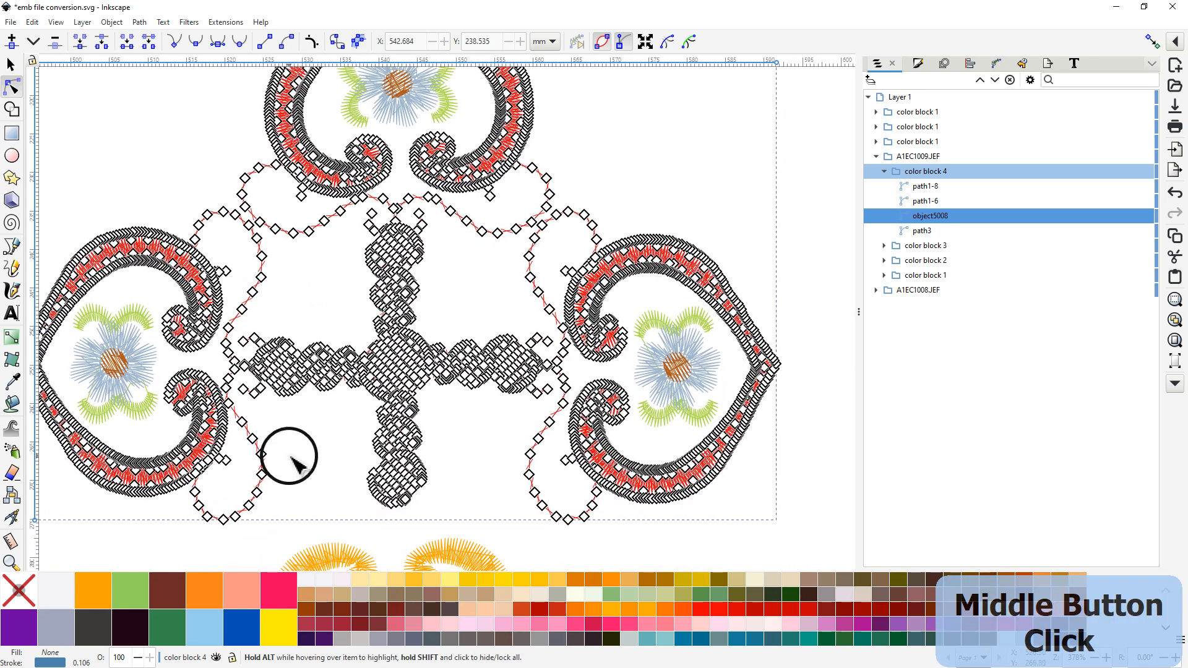
key("shift")
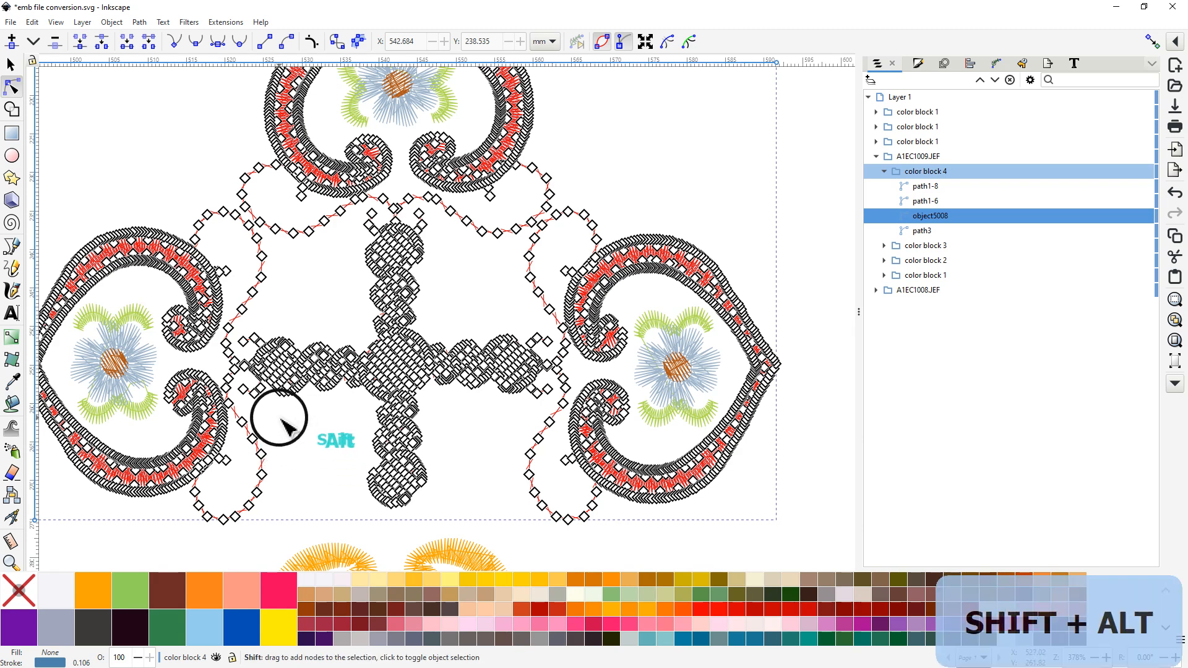
mouse_move(281, 419)
left_mouse_down()
mouse_move(291, 506)
mouse_move(270, 530)
mouse_move(227, 542)
mouse_move(153, 544)
mouse_move(104, 519)
mouse_move(38, 475)
mouse_move(29, 437)
mouse_move(36, 392)
mouse_move(131, 299)
mouse_move(171, 218)
mouse_move(305, 151)
left_mouse_up()
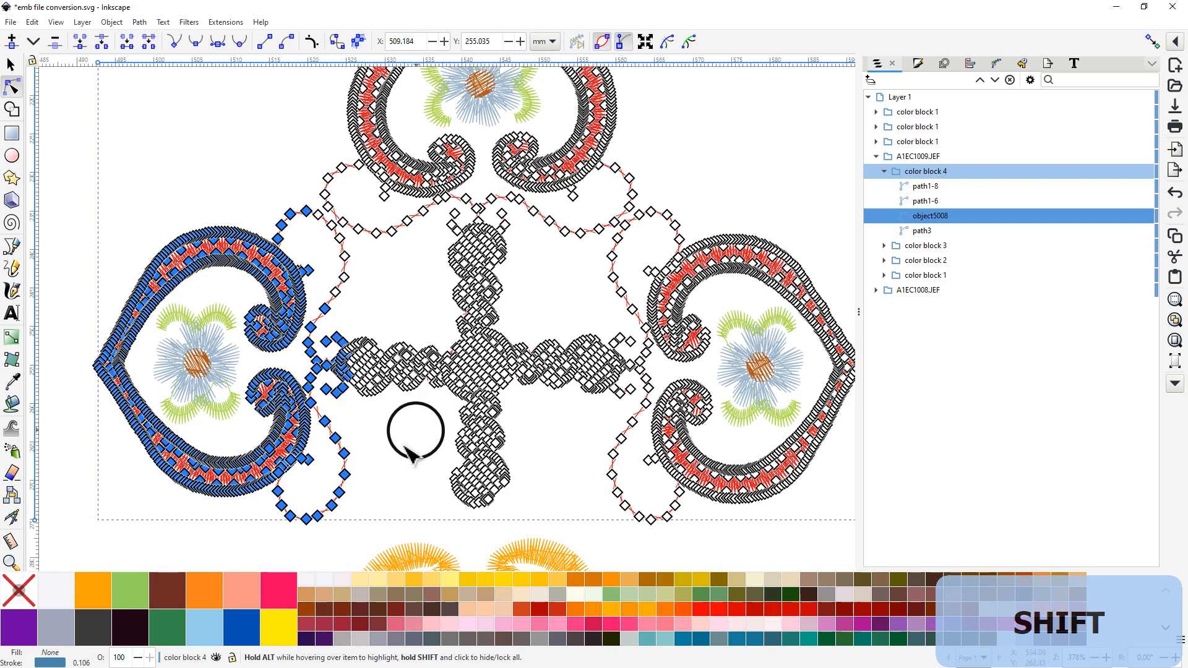
Step: Add the left upper scroll and the lower half of the right heart with its scroll to the node selection by freehand lasso
left_click_drag(411, 443, 364, 514)
key("shift")
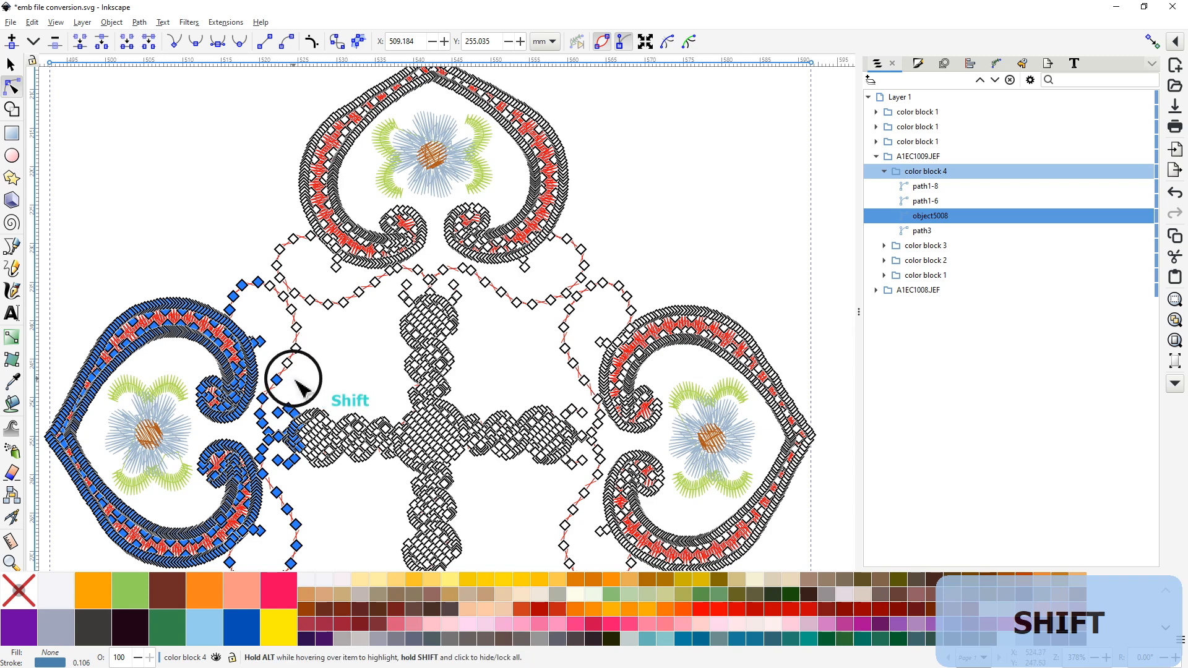
mouse_move(239, 243)
left_mouse_down()
mouse_move(254, 330)
mouse_move(279, 379)
mouse_move(300, 389)
mouse_move(331, 376)
mouse_move(369, 324)
mouse_move(441, 289)
mouse_move(541, 373)
mouse_move(588, 459)
left_mouse_up()
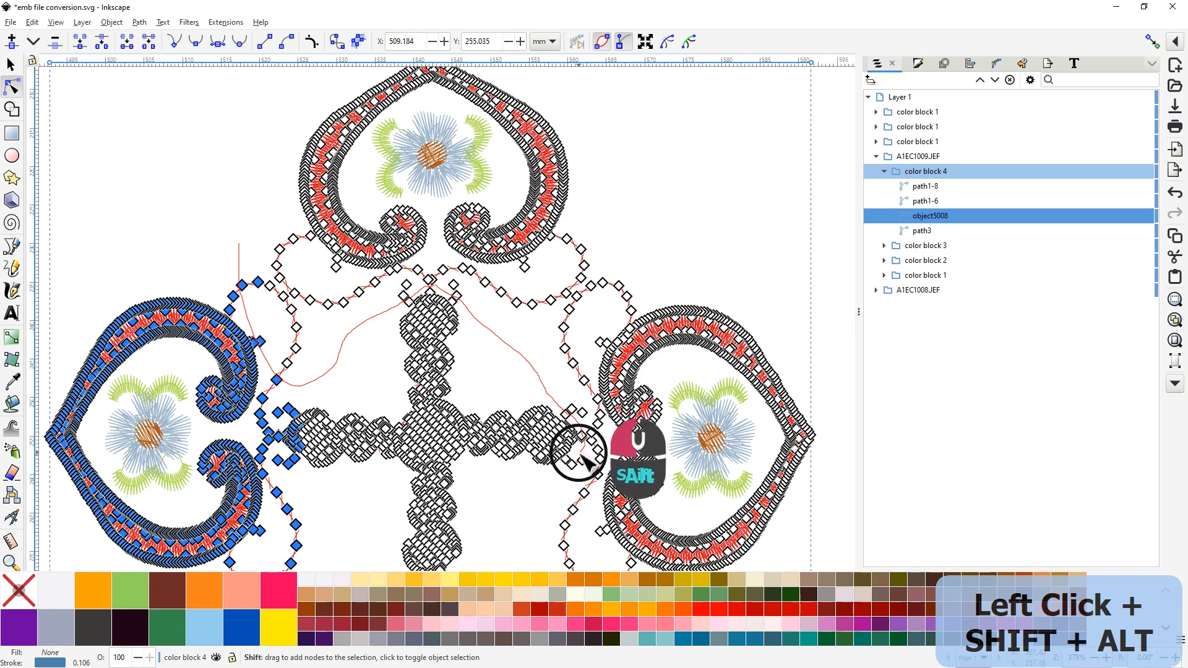
mouse_move(568, 471)
left_mouse_down()
mouse_move(531, 597)
mouse_move(590, 475)
mouse_move(594, 337)
mouse_move(559, 212)
mouse_move(787, 170)
mouse_move(809, 152)
mouse_move(835, 87)
left_mouse_up()
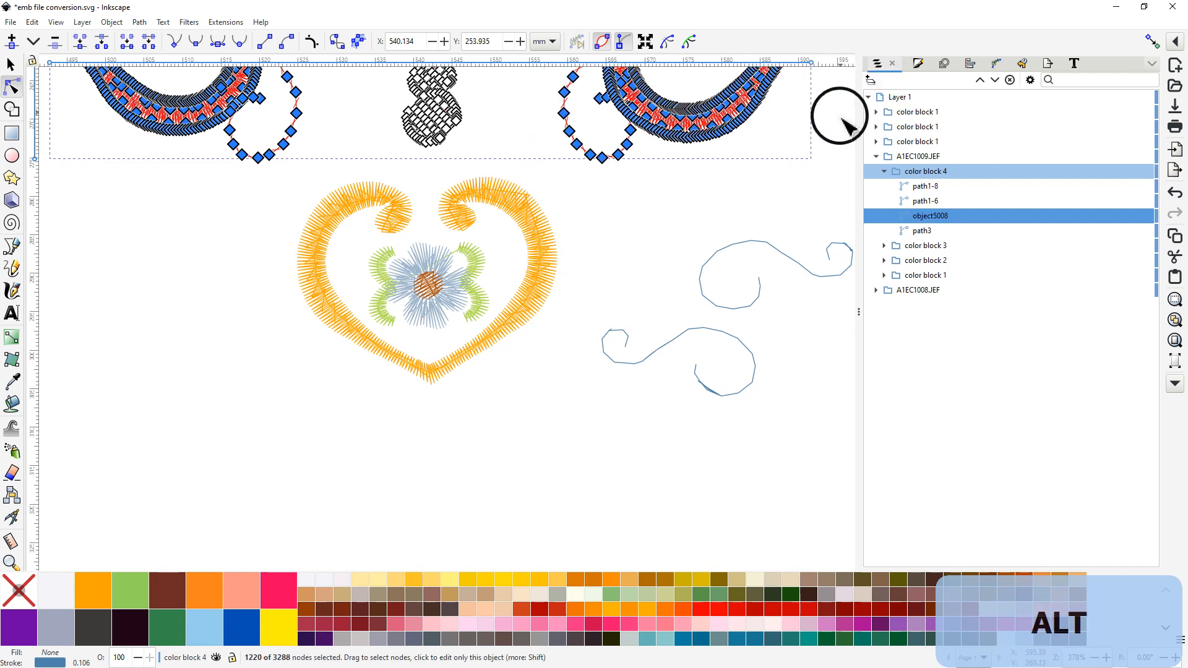
Step: Add the upper heart, the rest of the right heart and their connecting scrolls to the node selection with freehand lassos
middle_click(800, 133)
left_click_drag(594, 438, 585, 456)
key("shift")
left_click_drag(658, 252, 731, 393)
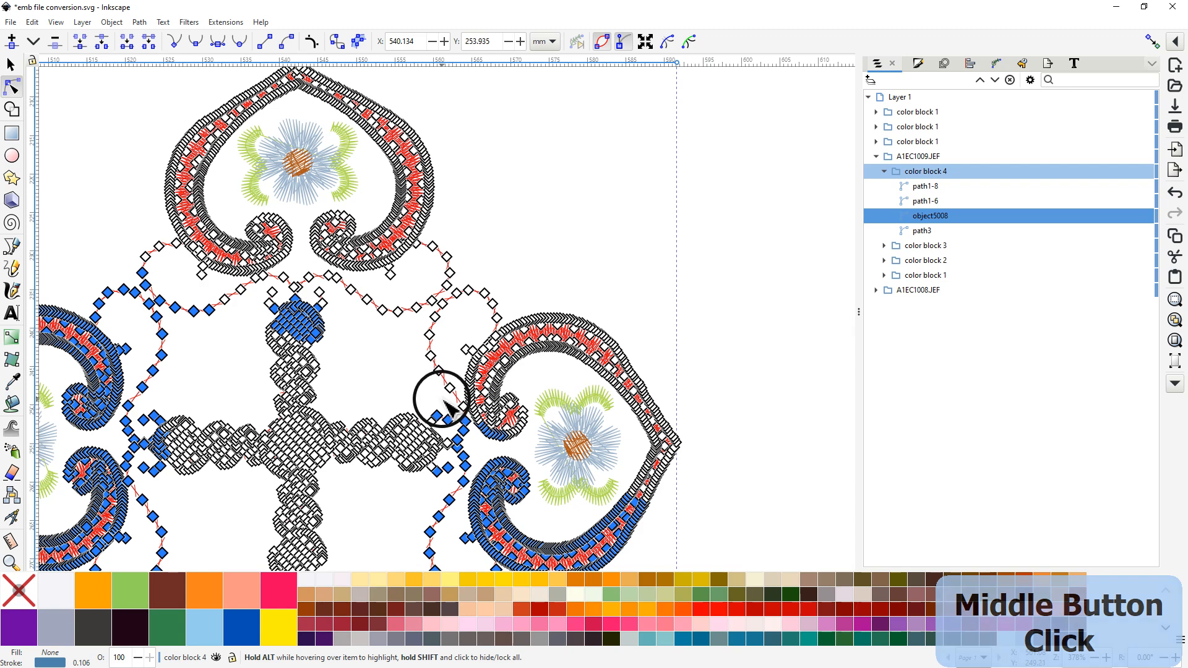
mouse_move(441, 401)
left_mouse_down()
mouse_move(521, 487)
mouse_move(628, 507)
mouse_move(690, 495)
mouse_move(716, 409)
mouse_move(682, 319)
mouse_move(542, 240)
mouse_move(447, 270)
mouse_move(414, 332)
mouse_move(455, 396)
left_mouse_up()
left_click_drag(469, 163, 599, 315)
mouse_move(529, 211)
left_mouse_down()
mouse_move(472, 182)
mouse_move(406, 183)
mouse_move(306, 236)
mouse_move(265, 283)
mouse_move(243, 345)
mouse_move(253, 420)
mouse_move(308, 466)
mouse_move(435, 460)
mouse_move(560, 472)
mouse_move(581, 463)
mouse_move(601, 428)
mouse_move(563, 266)
mouse_move(478, 141)
left_mouse_up()
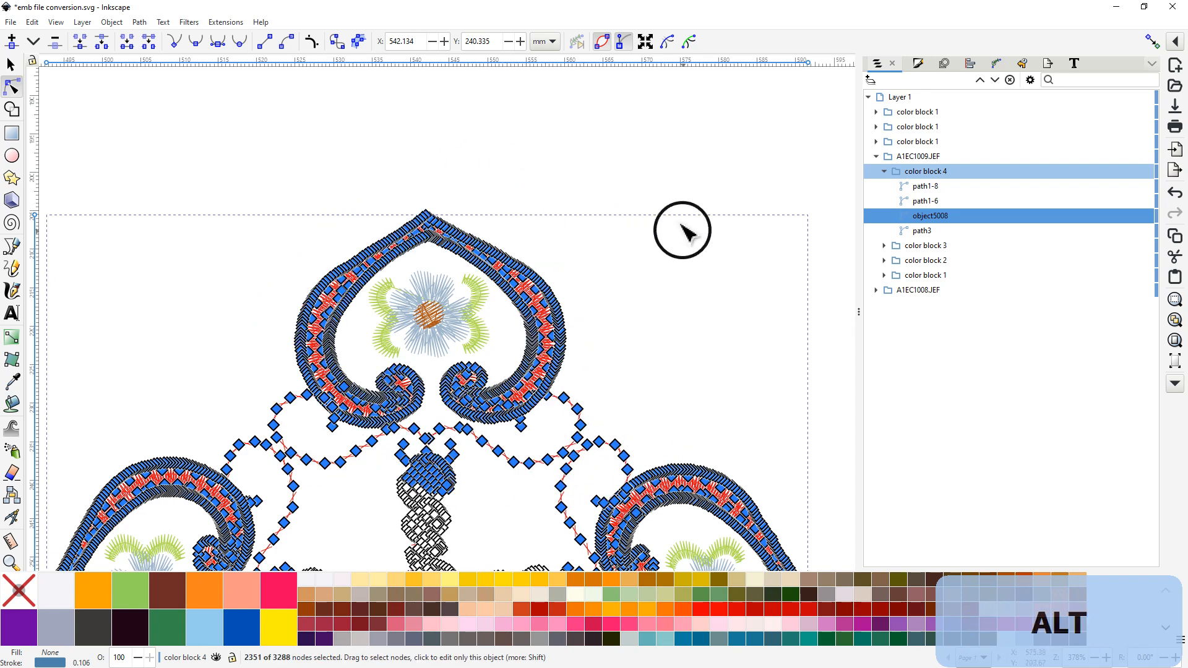
Step: Try to deselect the unwanted nodes in the outer bead of the cross's upper arm, and clear the node selection
scroll(680, 233, "down", 6)
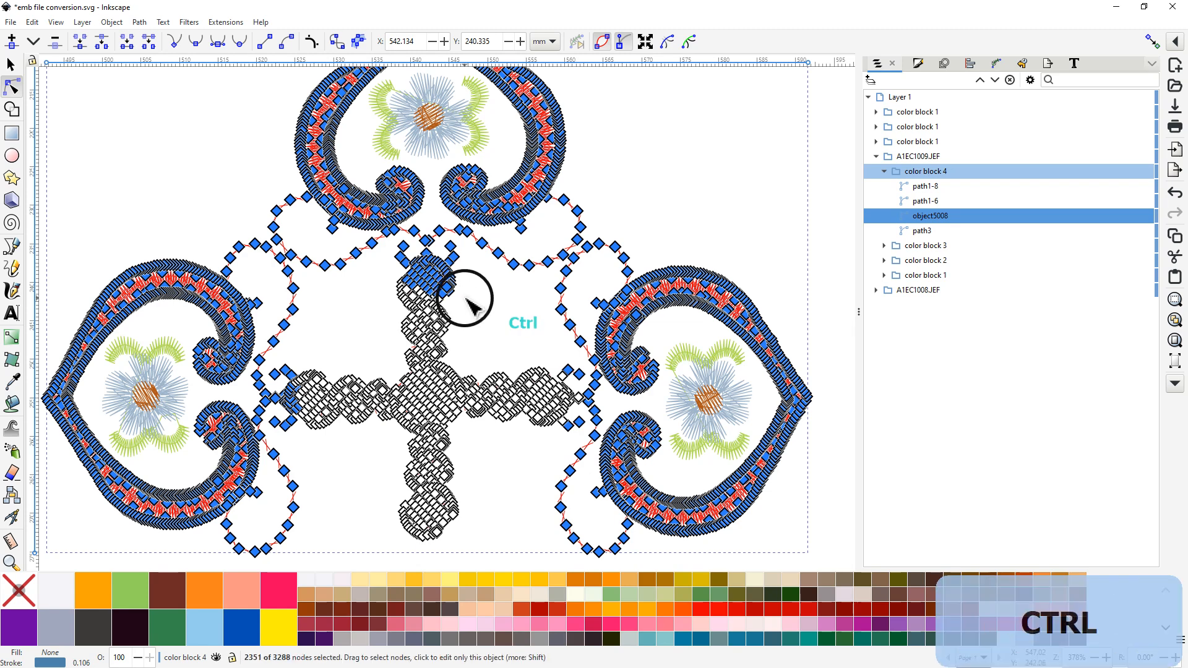
scroll(458, 298, "up", 4, "ctrl")
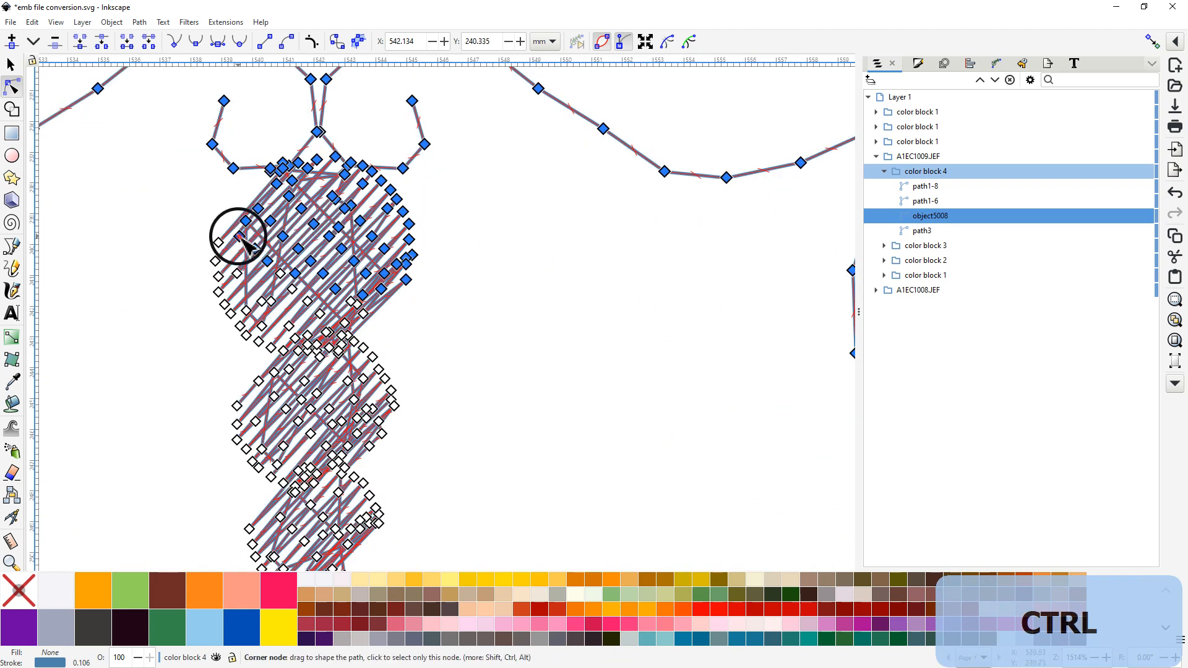
left_click(246, 222)
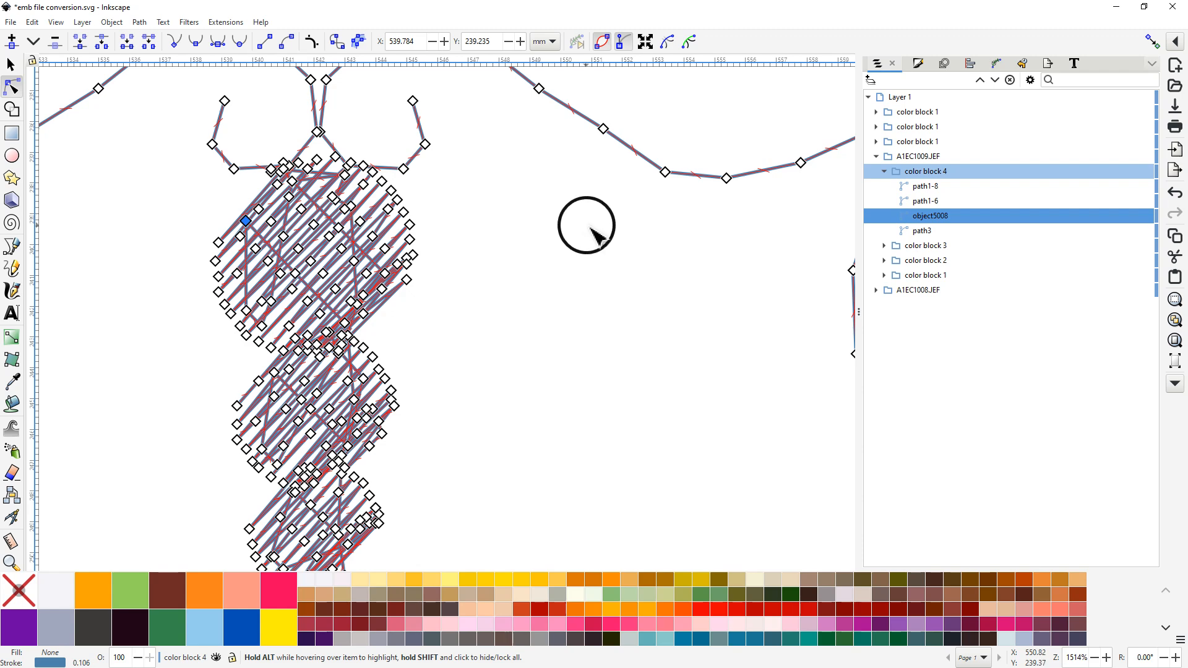
left_click(288, 222)
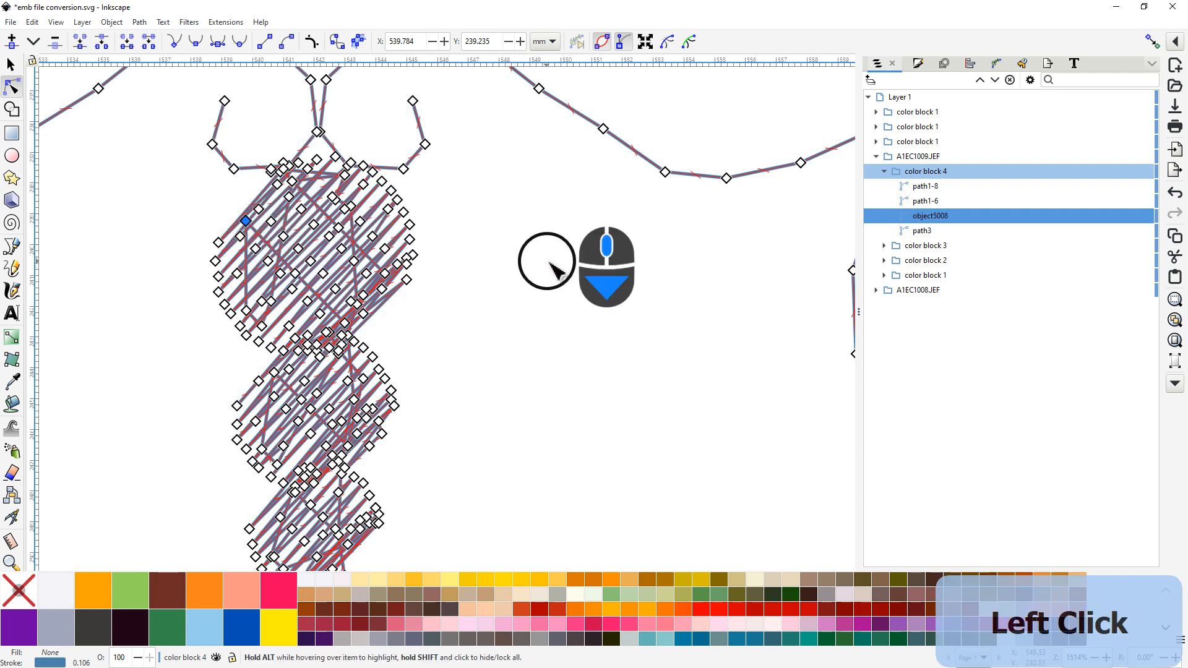
scroll(548, 263, "down", 3, "ctrl")
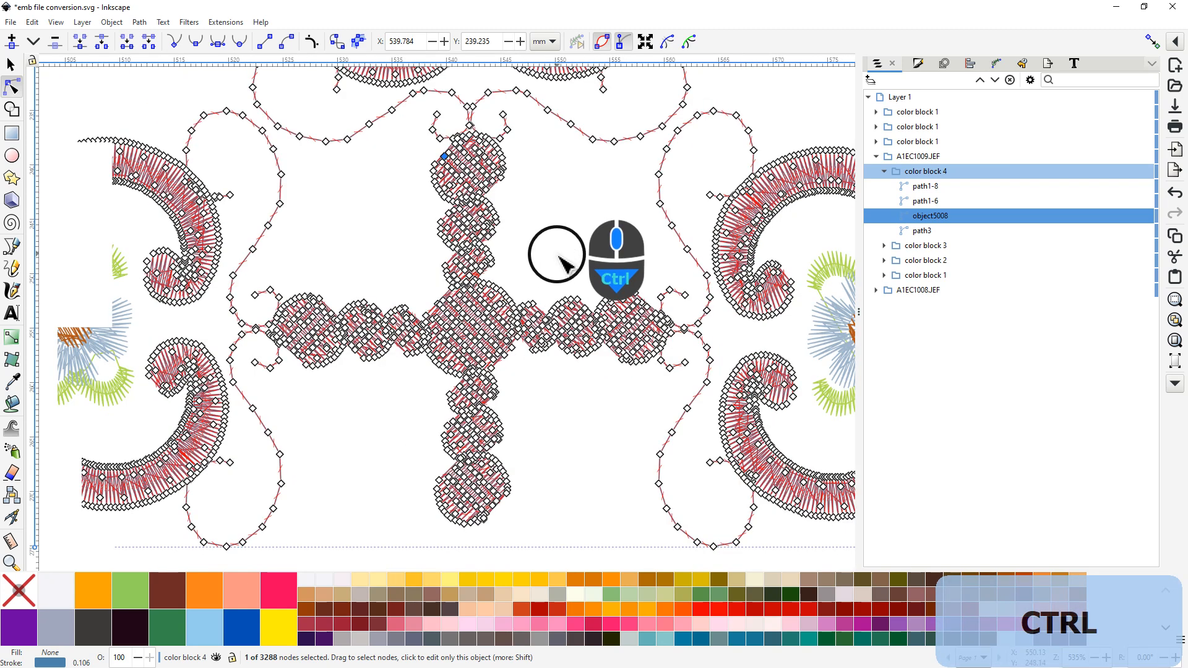
left_click(588, 251)
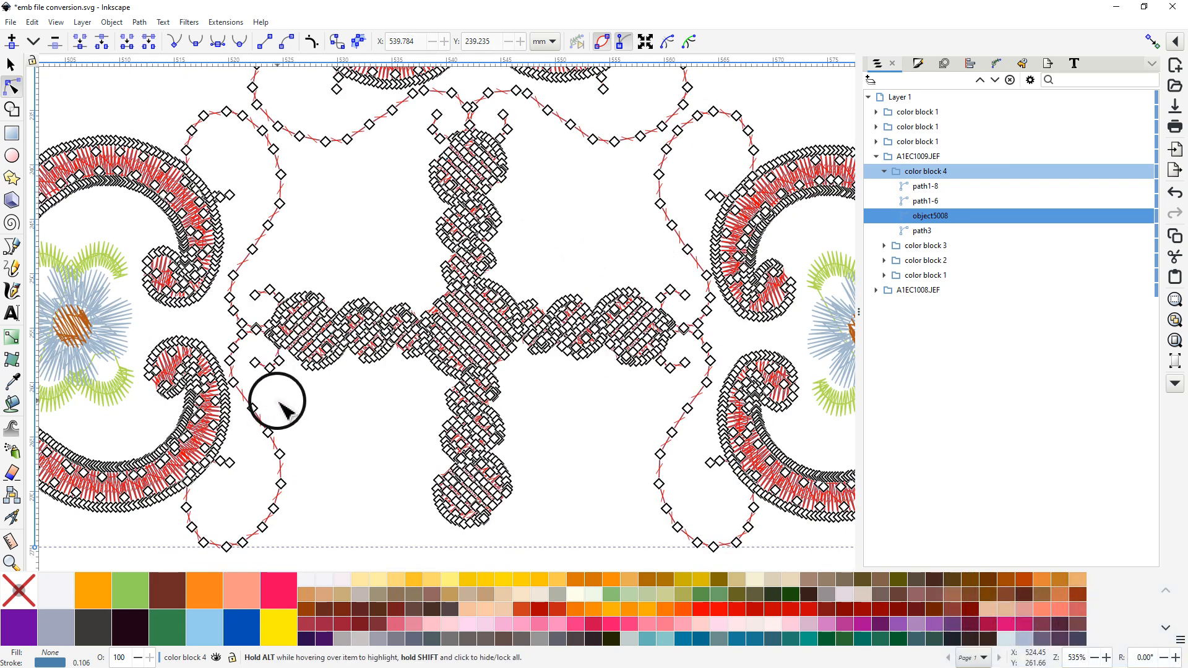
Step: Select the nodes of all three hearts and their scrolls with one freehand lasso, keeping the cross out of the selection
key("shift")
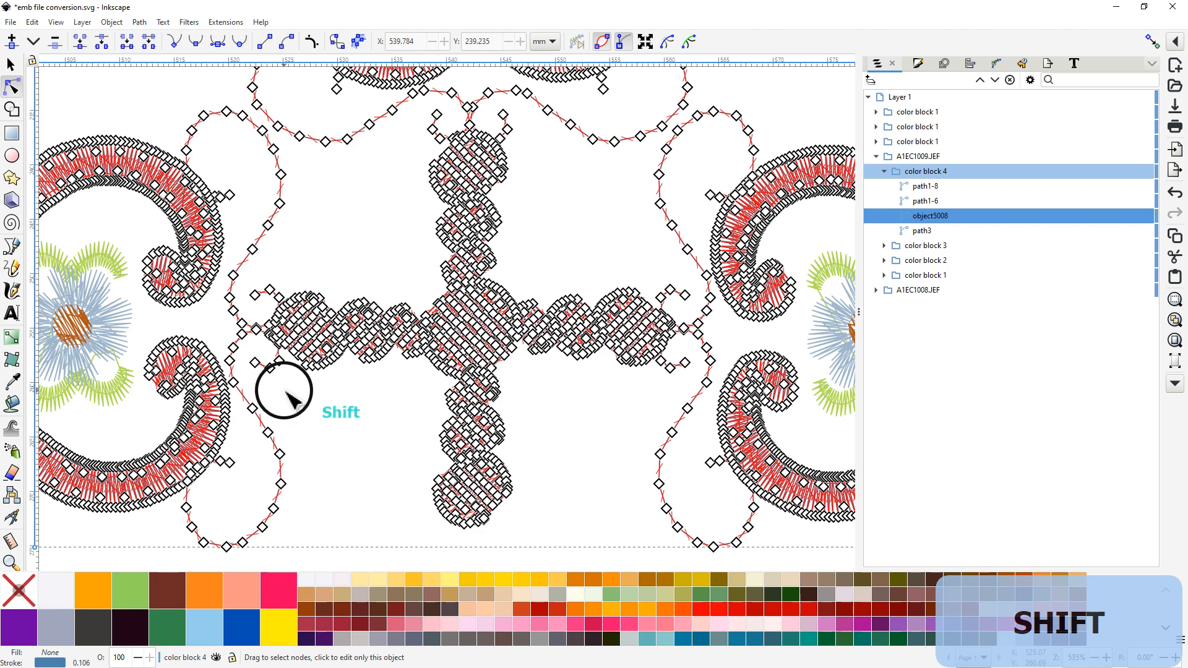
mouse_move(289, 391)
left_mouse_down()
mouse_move(313, 425)
mouse_move(328, 488)
mouse_move(346, 488)
left_mouse_up()
scroll(408, 458, "down", 2)
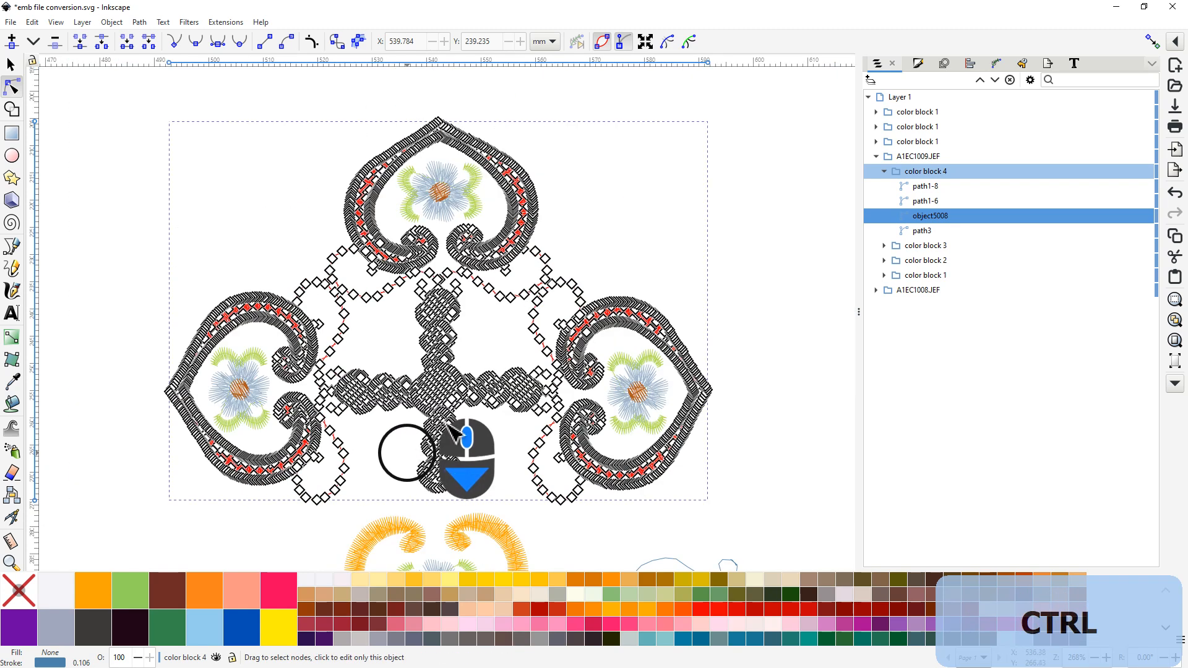
middle_click(666, 201)
left_click_drag(667, 201, 669, 201)
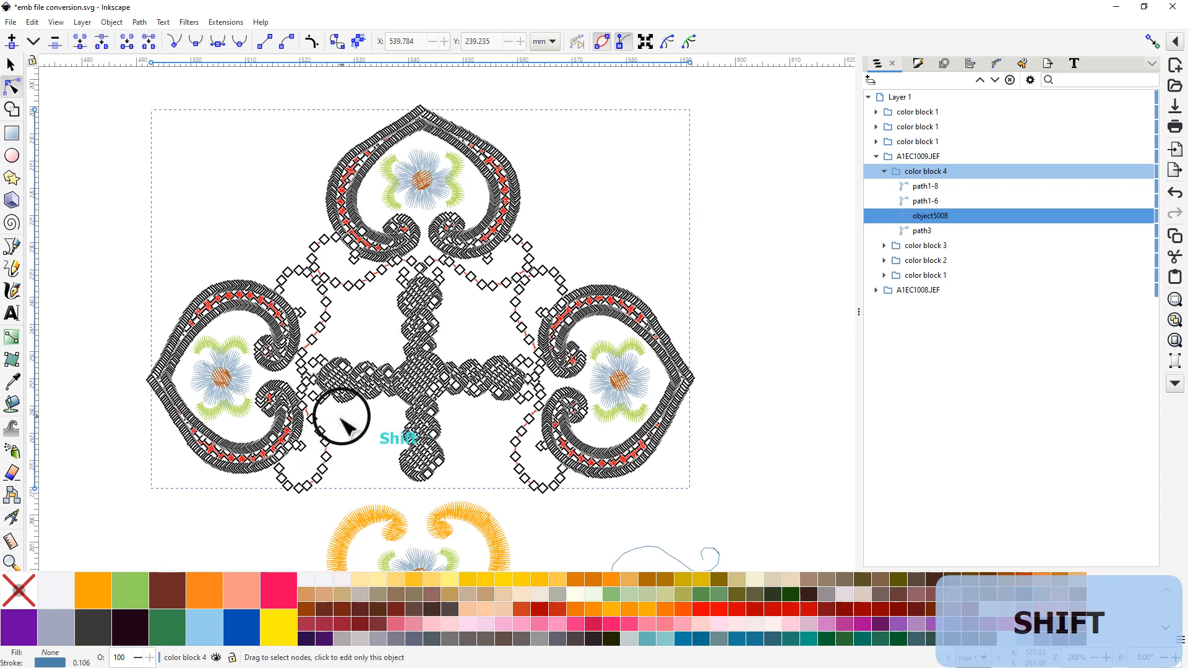
mouse_move(335, 419)
left_mouse_down()
mouse_move(345, 443)
mouse_move(340, 487)
mouse_move(295, 515)
mouse_move(259, 514)
mouse_move(173, 474)
mouse_move(146, 440)
mouse_move(128, 355)
mouse_move(139, 311)
mouse_move(190, 233)
mouse_move(251, 166)
mouse_move(367, 105)
mouse_move(485, 103)
mouse_move(634, 164)
mouse_move(707, 229)
mouse_move(754, 325)
mouse_move(763, 420)
mouse_move(703, 515)
mouse_move(665, 535)
mouse_move(575, 528)
mouse_move(516, 502)
mouse_move(498, 440)
mouse_move(536, 381)
mouse_move(440, 271)
mouse_move(414, 273)
mouse_move(351, 311)
mouse_move(312, 368)
mouse_move(335, 419)
mouse_move(330, 446)
left_mouse_up()
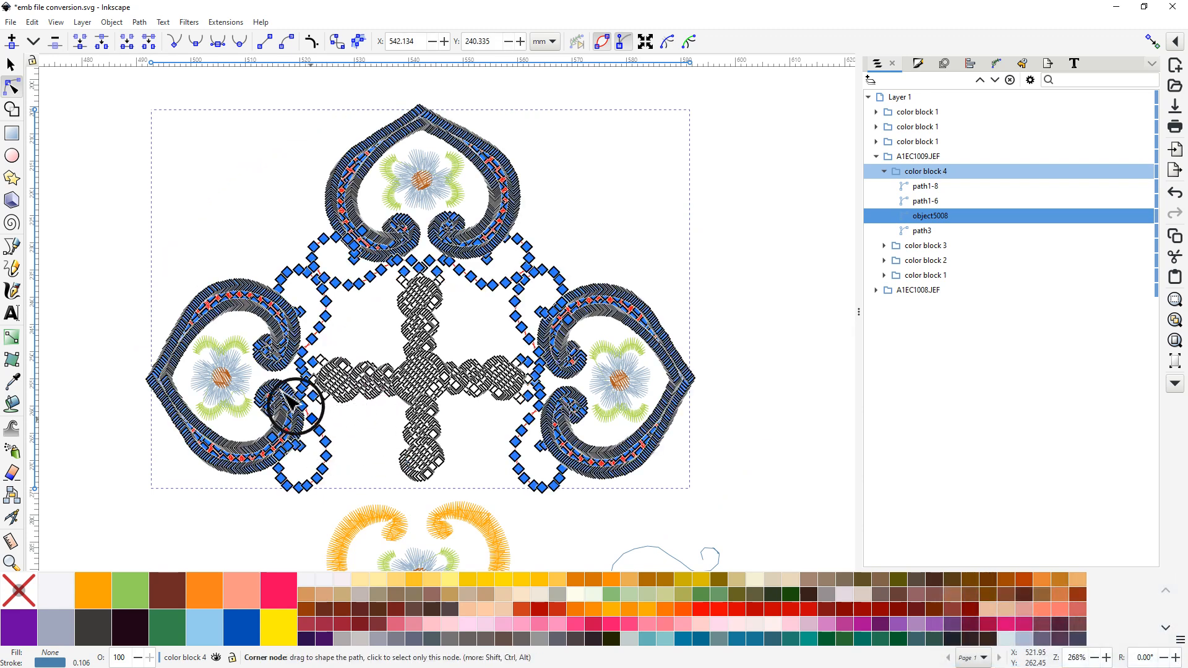
Step: Delete the selected heart and scroll nodes from the stitch path and deselect the remaining cross
left_click(54, 42)
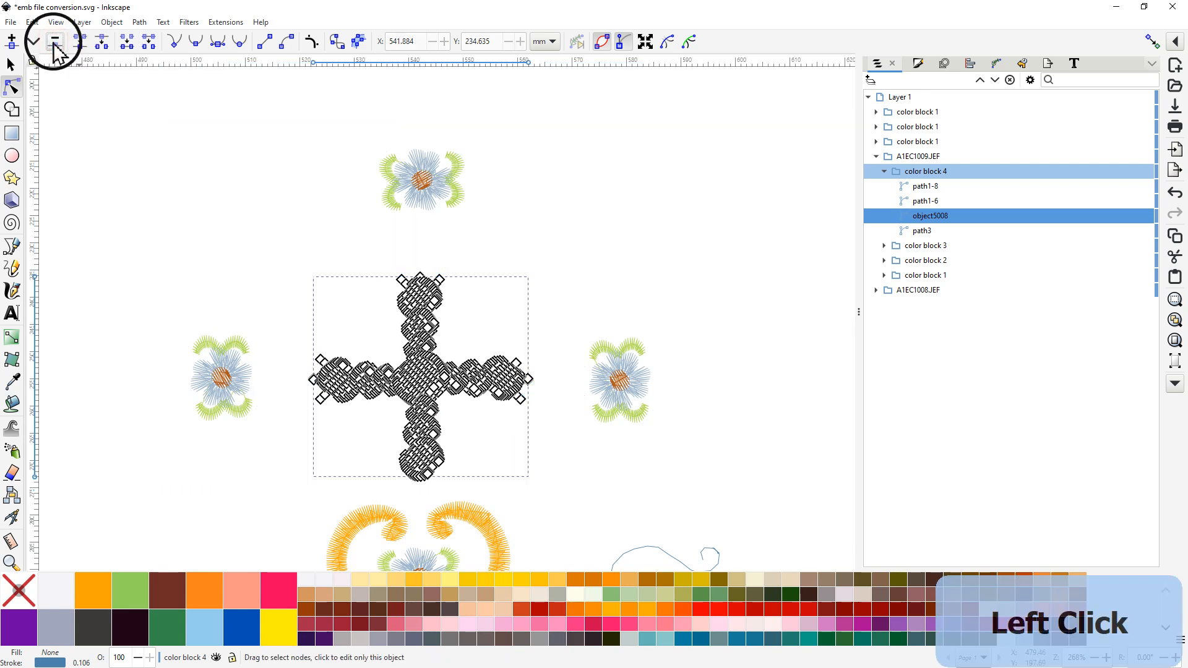
left_click(564, 297)
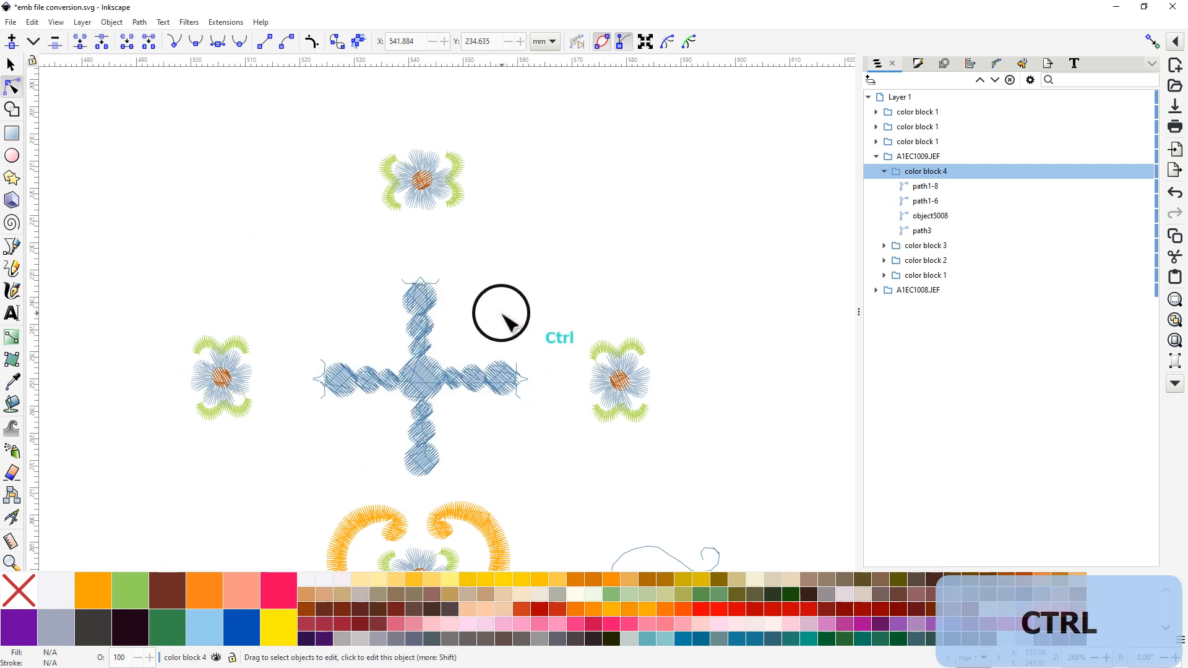
scroll(495, 312, "up", 3, "ctrl")
middle_click(545, 270)
left_click_drag(545, 271, 664, 240)
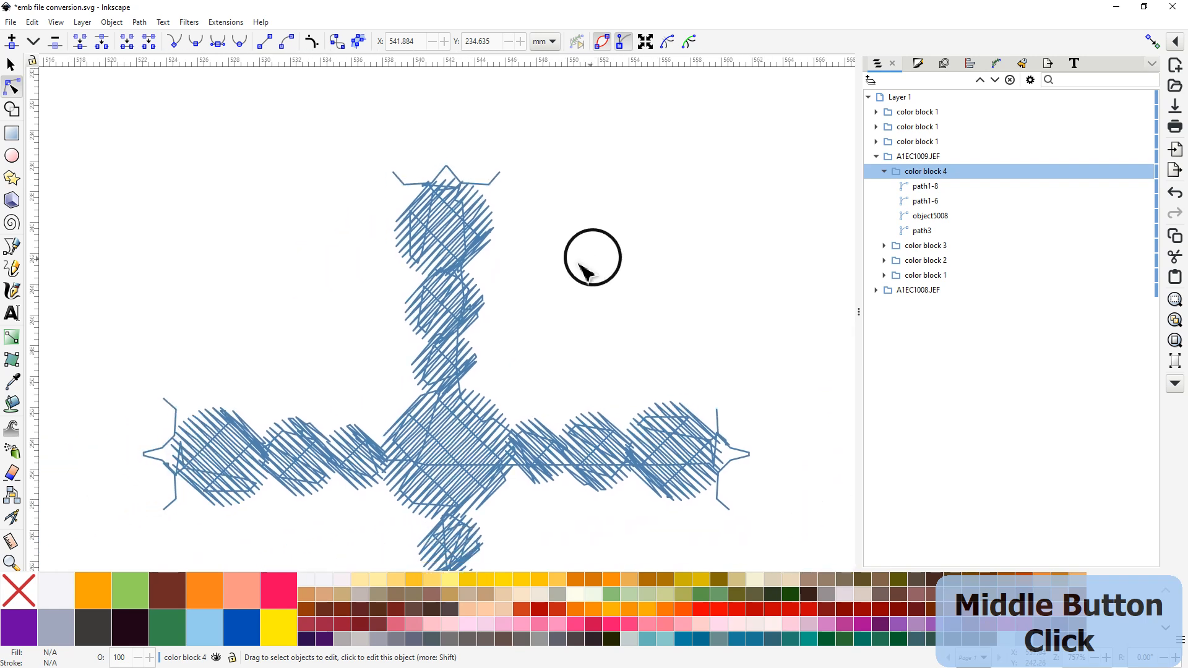
scroll(421, 223, "up", 2, "ctrl")
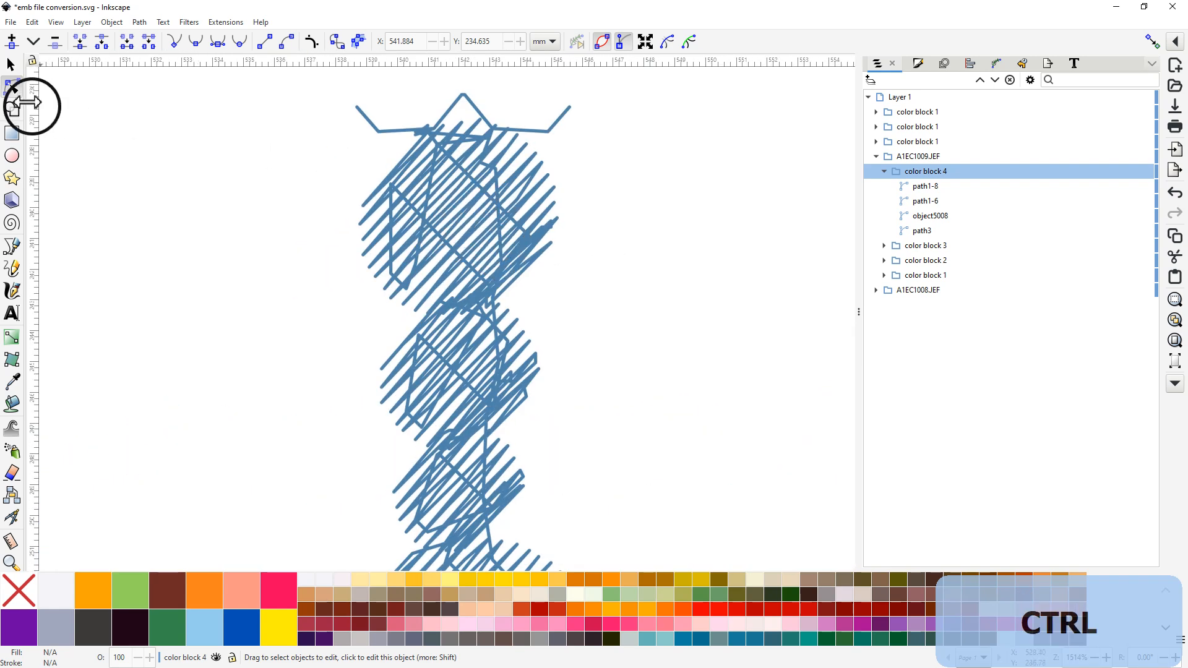
Step: Edit the cross path's nodes and delete the stray nodes of the left tail at the tip of the upper arm
left_click(12, 87)
left_click(455, 189)
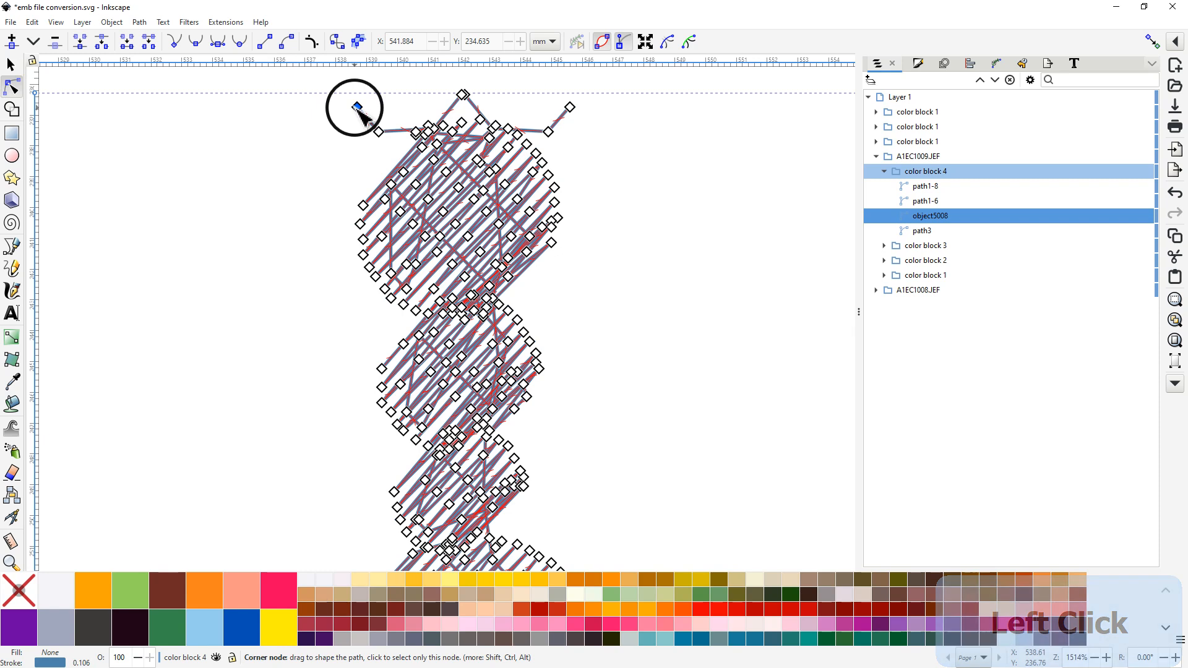
left_click(357, 107)
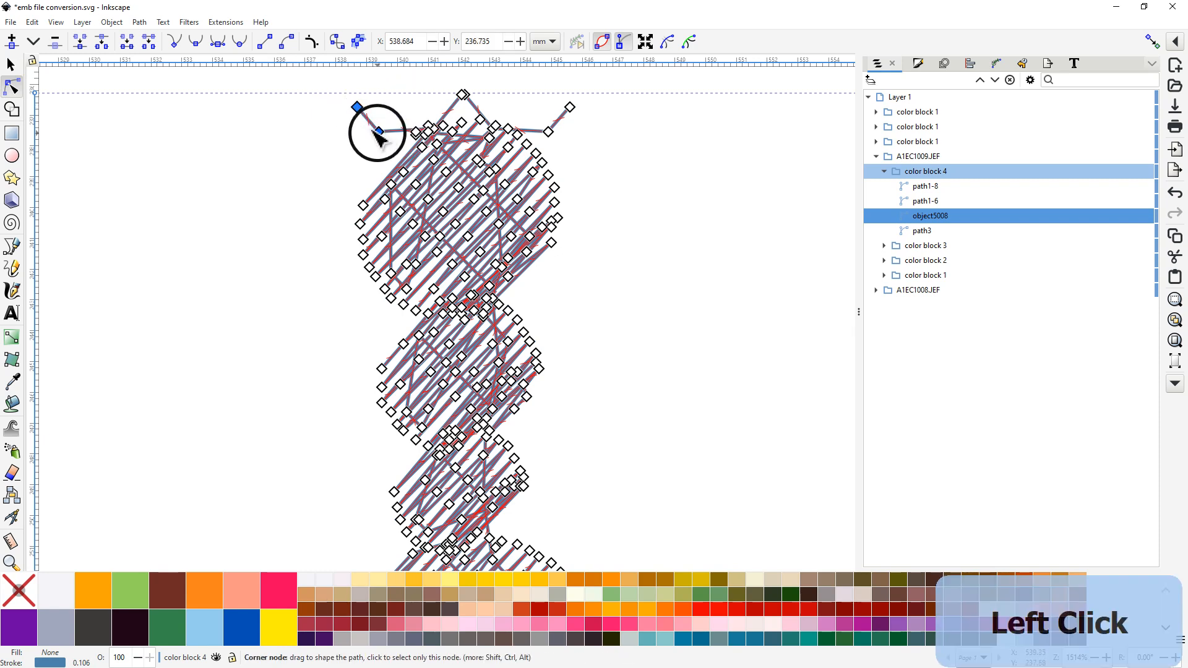
left_click_drag(329, 90, 394, 155)
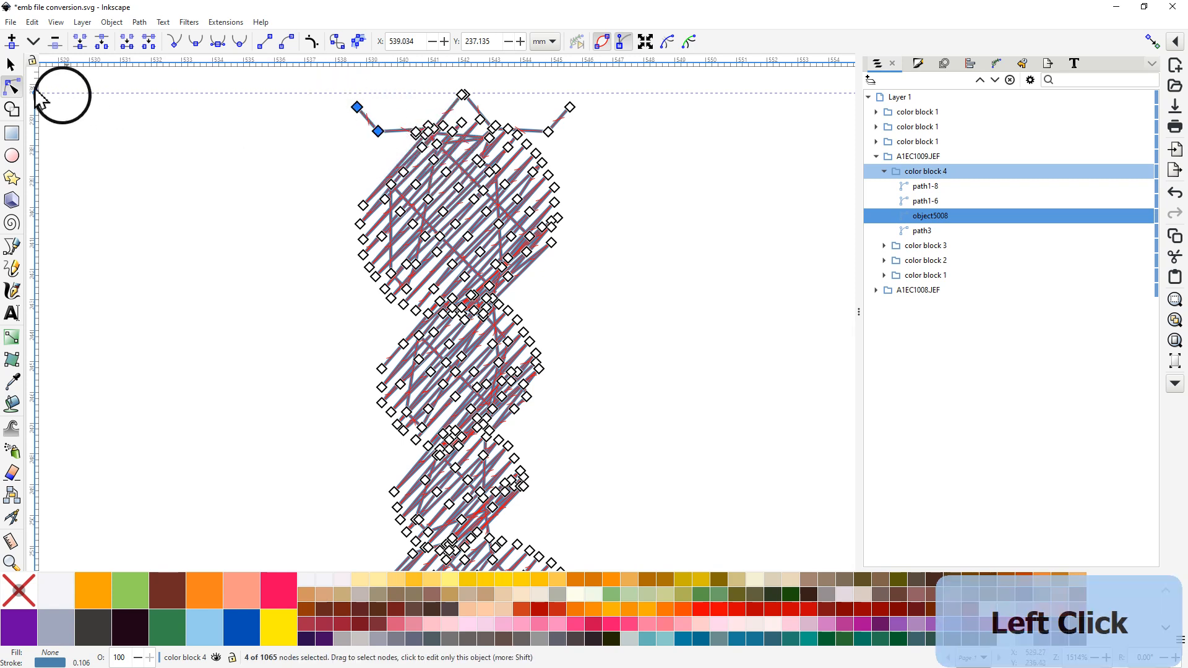
left_click(56, 43)
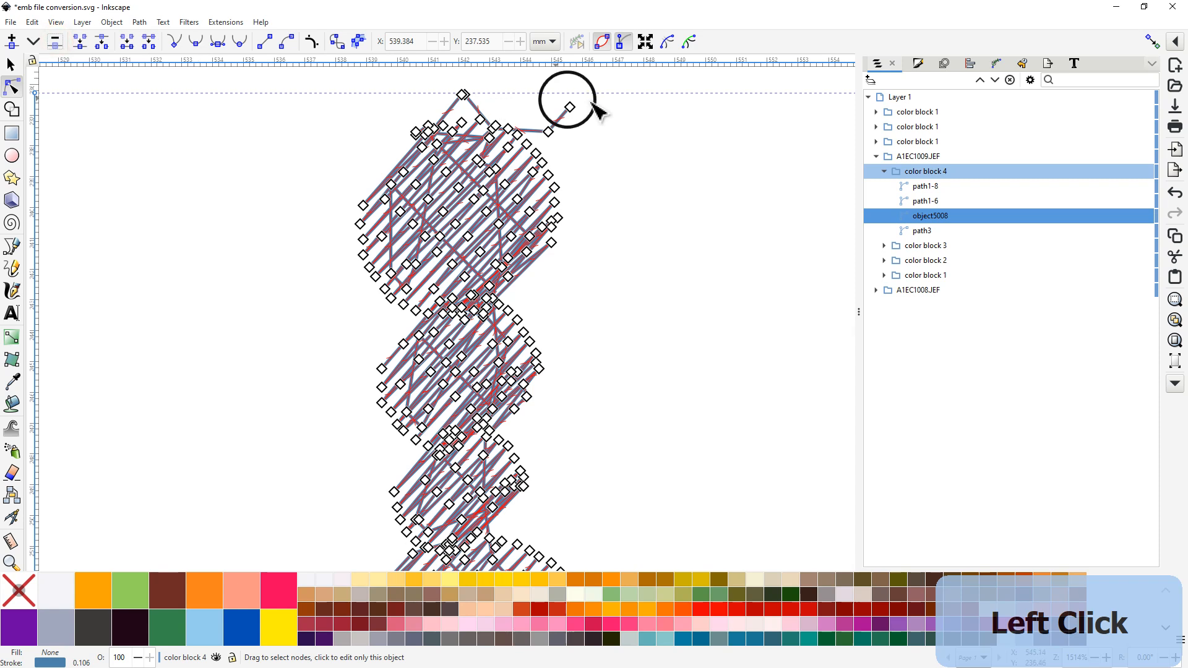
Step: Delete the stray nodes of the right tail and the central peak at the tip of the cross's upper arm
left_click_drag(534, 92, 605, 150)
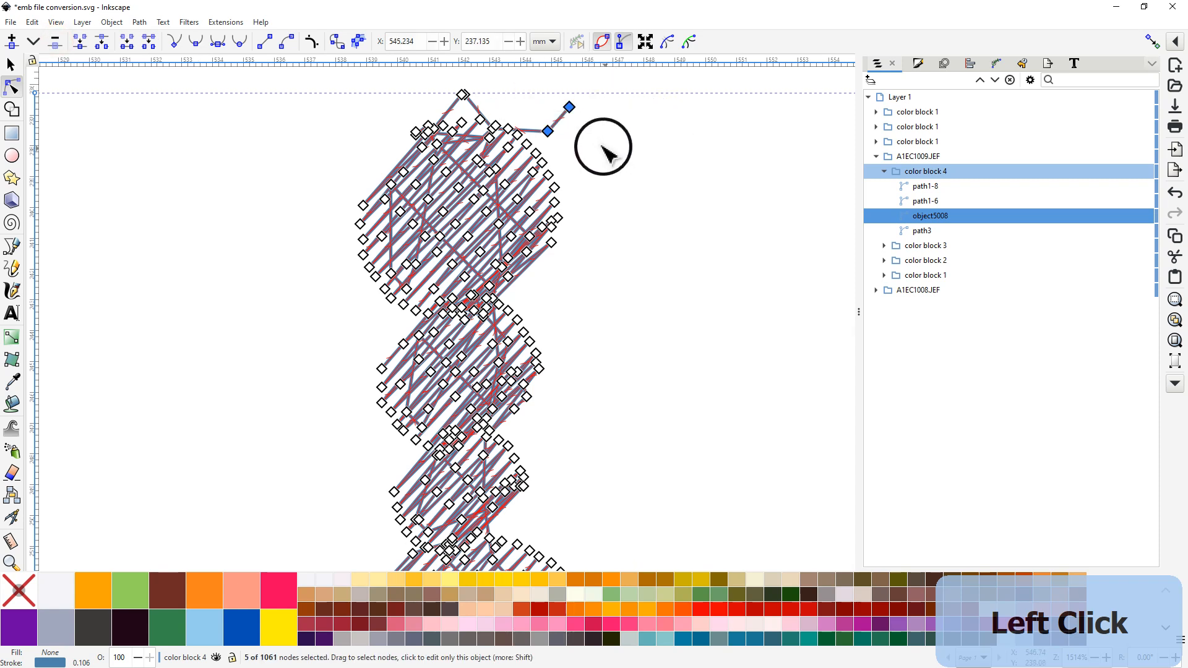
left_click(55, 41)
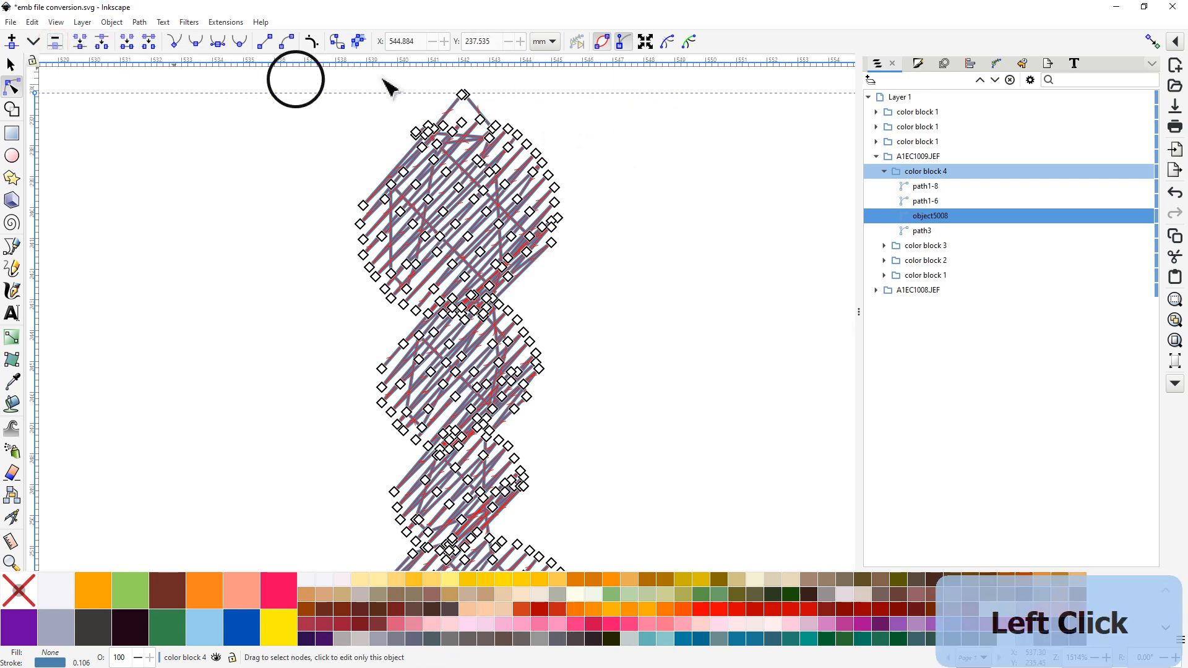
left_click_drag(446, 85, 494, 109)
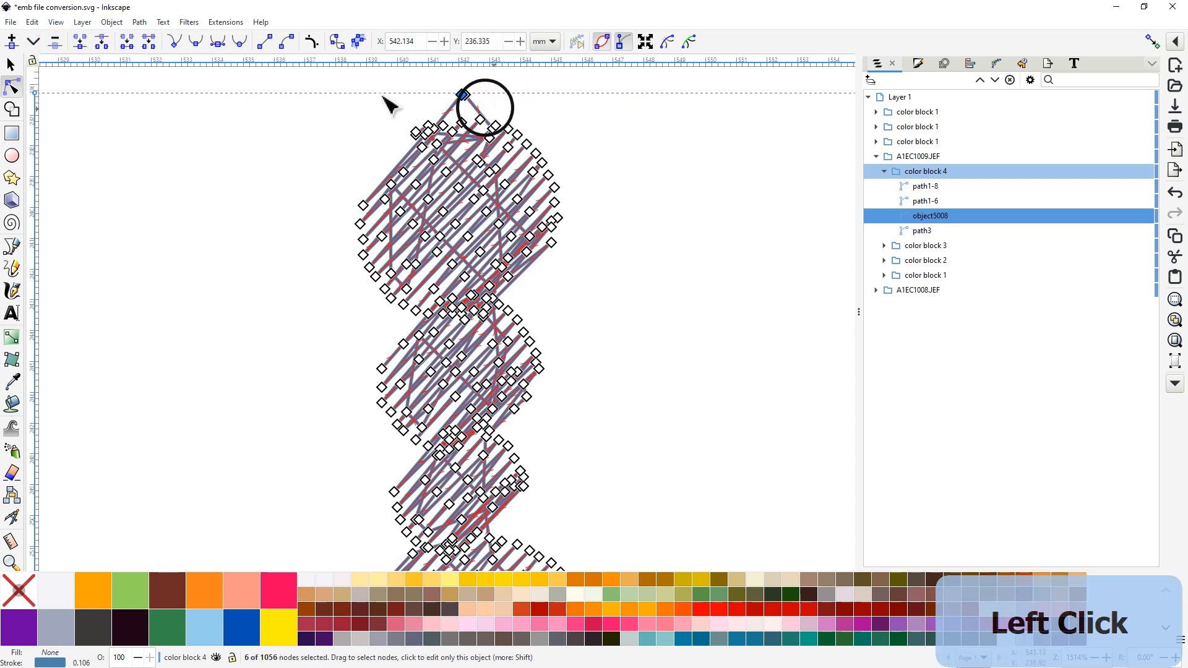
left_click(55, 45)
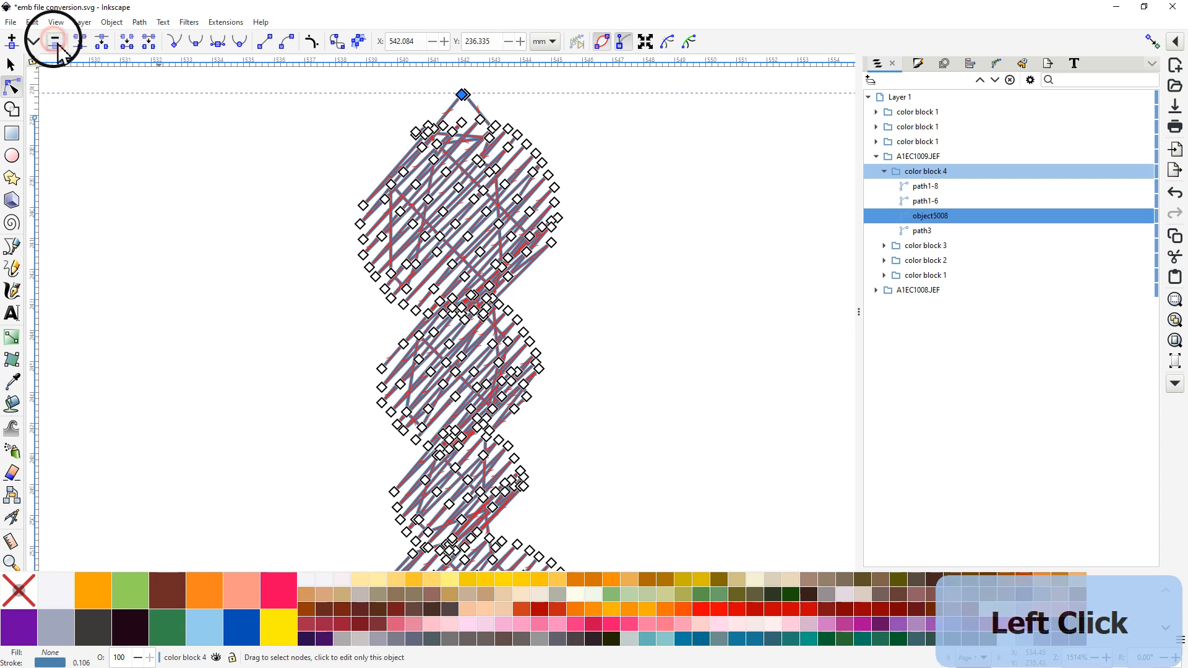
Step: Delete the stray nodes of the upper tail, the outer peak and the lower tail at the tip of the cross's left arm
scroll(724, 240, "down", 8)
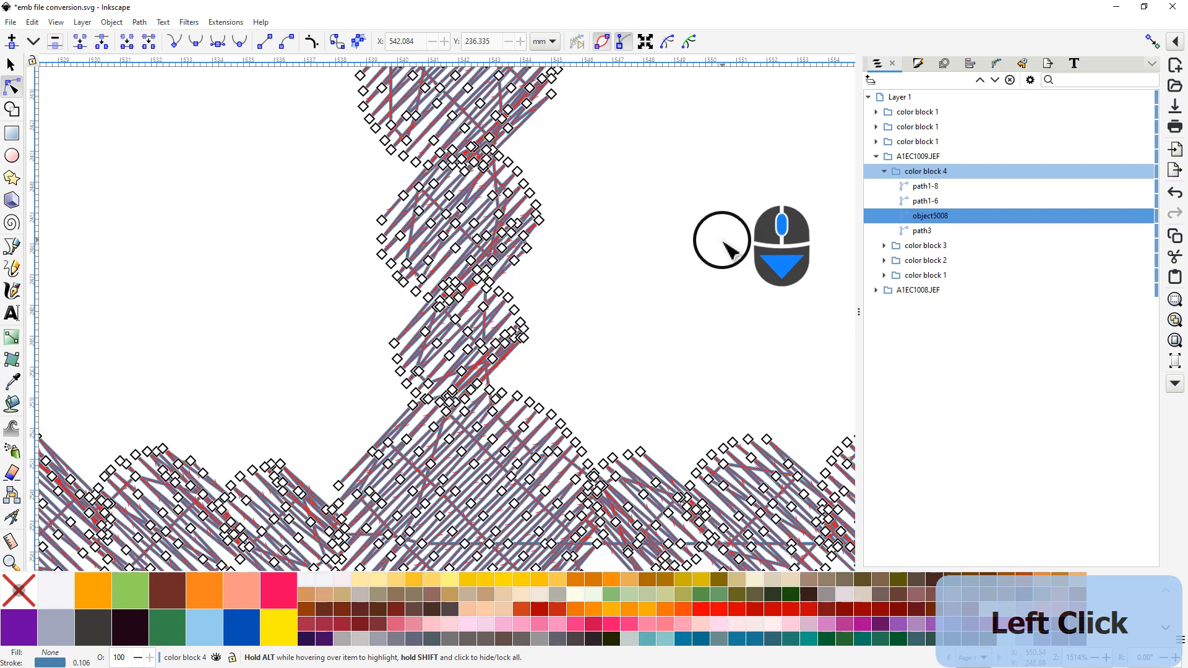
middle_click(430, 283)
scroll(433, 279, "left", 15)
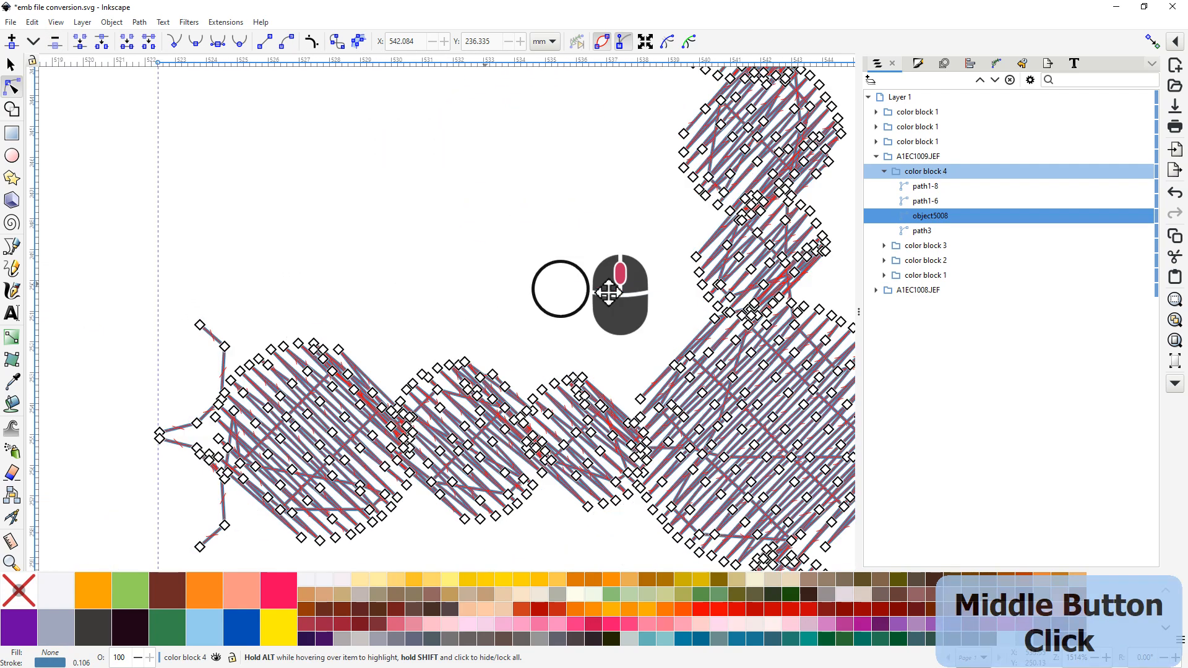
left_click_drag(309, 192, 391, 267)
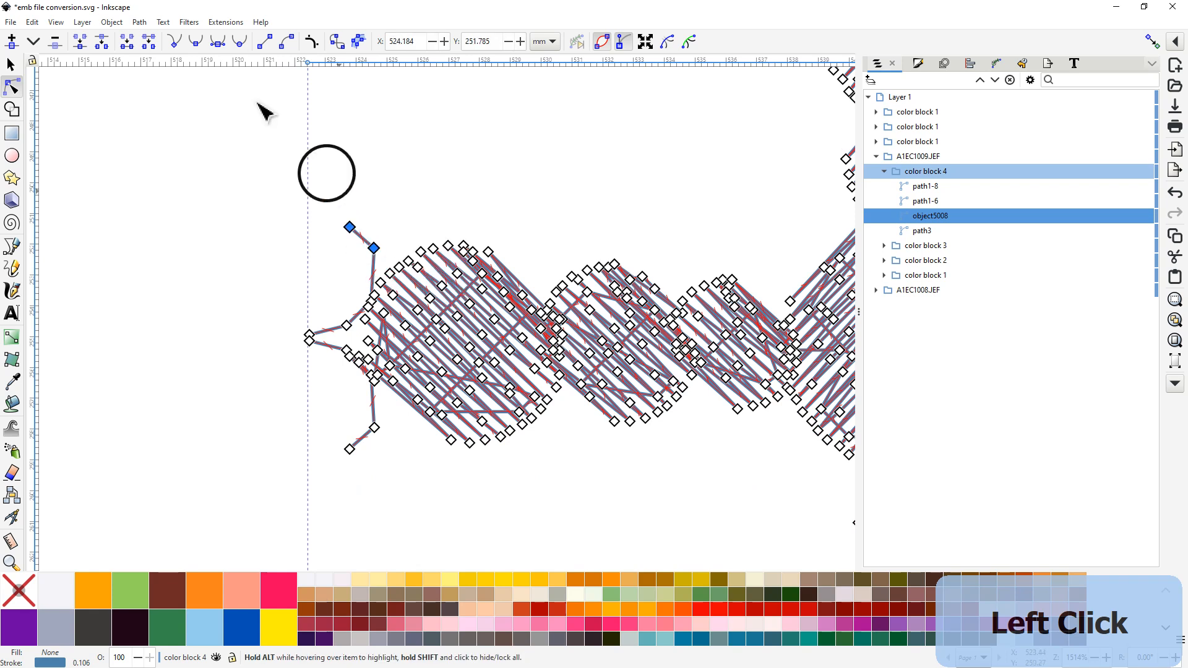
left_click(55, 41)
left_click_drag(289, 317, 317, 352)
left_click(55, 42)
left_click_drag(346, 409, 390, 467)
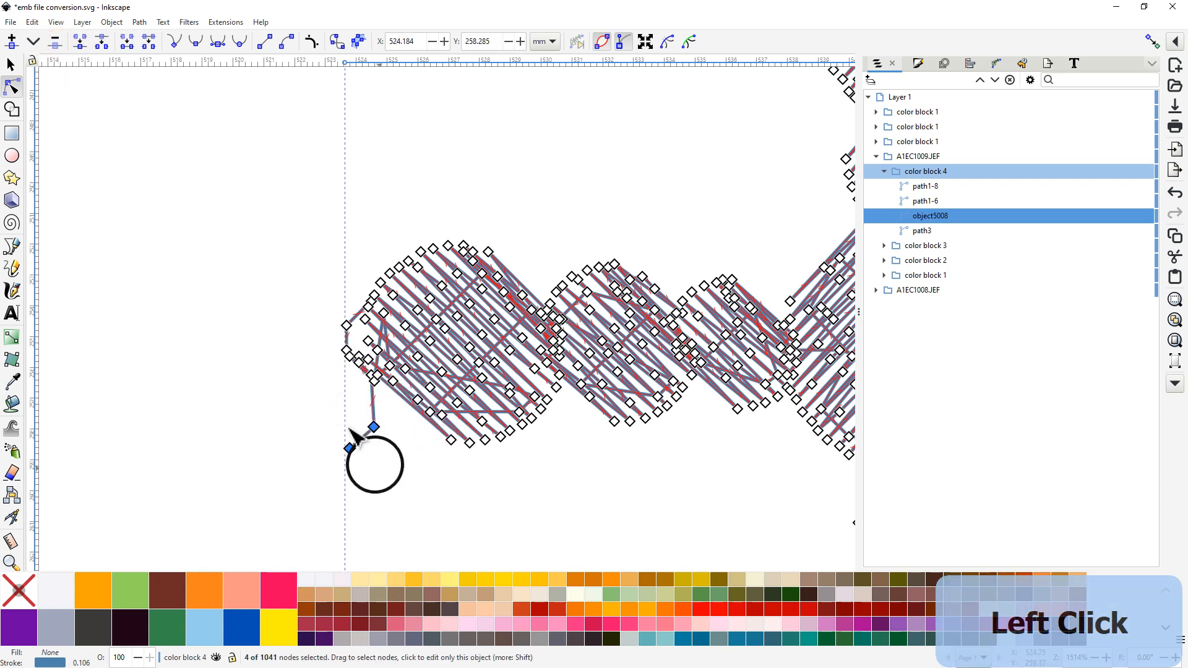
left_click(55, 41)
Step: Select the stray tail and peak nodes at the tip of the cross's right arm together and delete them
left_click_drag(693, 482, 419, 359)
left_click_drag(489, 457, 365, 346)
left_click_drag(798, 247, 588, 334)
left_click_drag(767, 260, 374, 427)
left_click(457, 185)
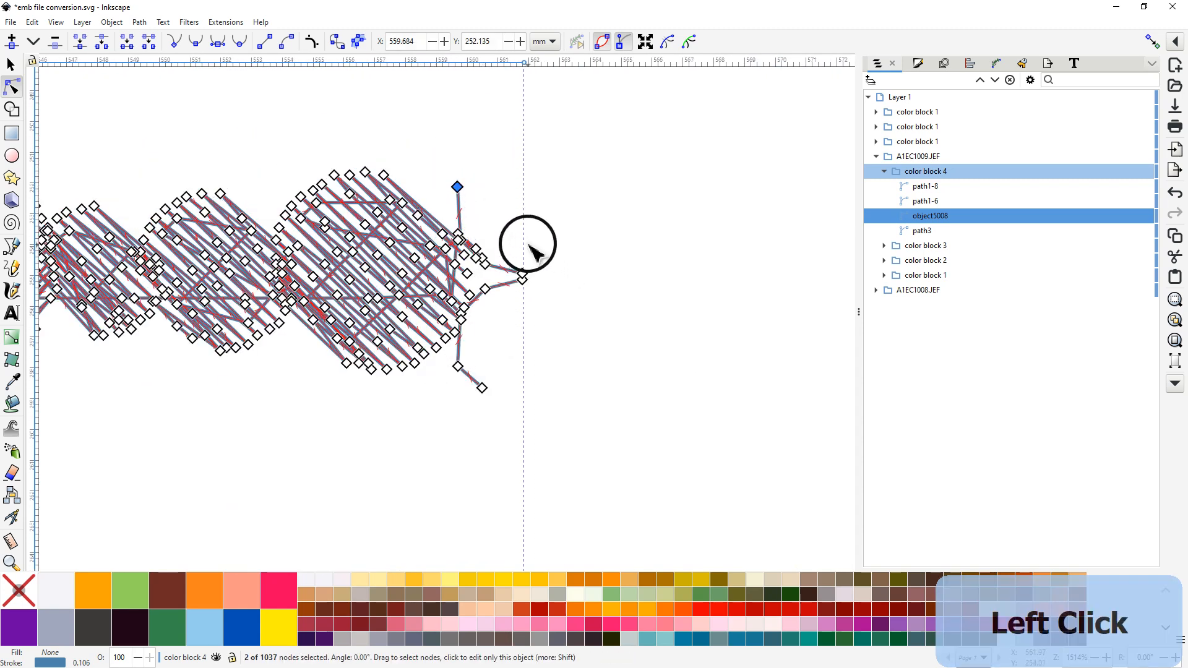
left_click_drag(515, 239, 443, 445, "shift")
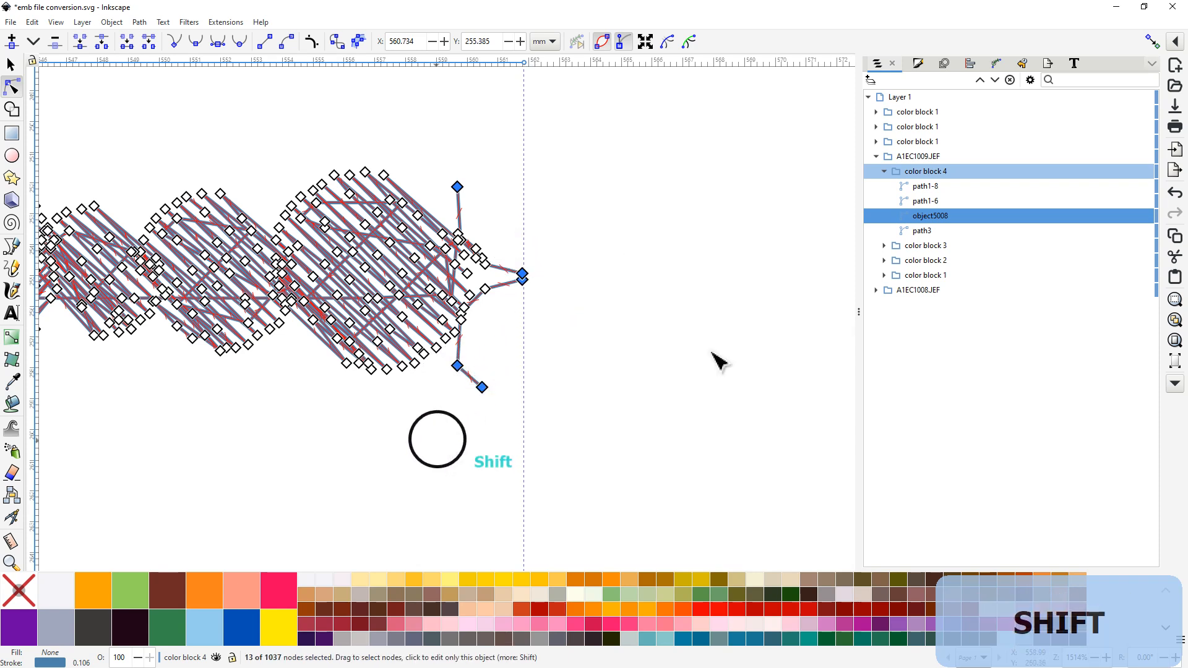
left_click(54, 42)
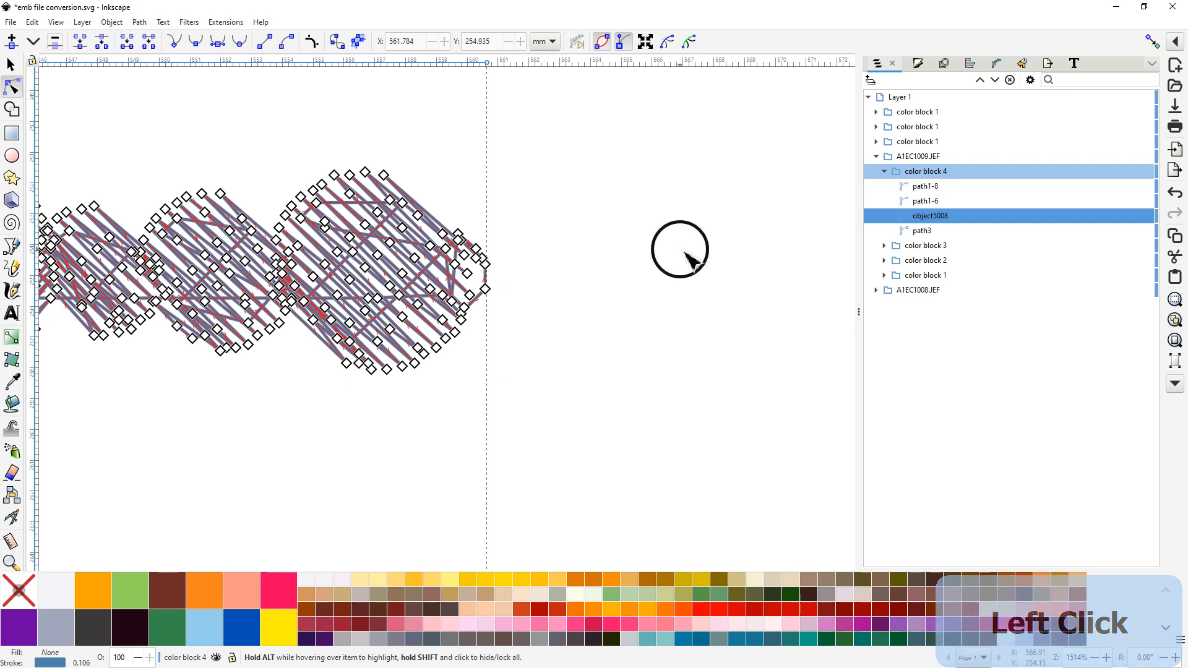
scroll(680, 257, "down", 3, "ctrl")
middle_click(545, 416)
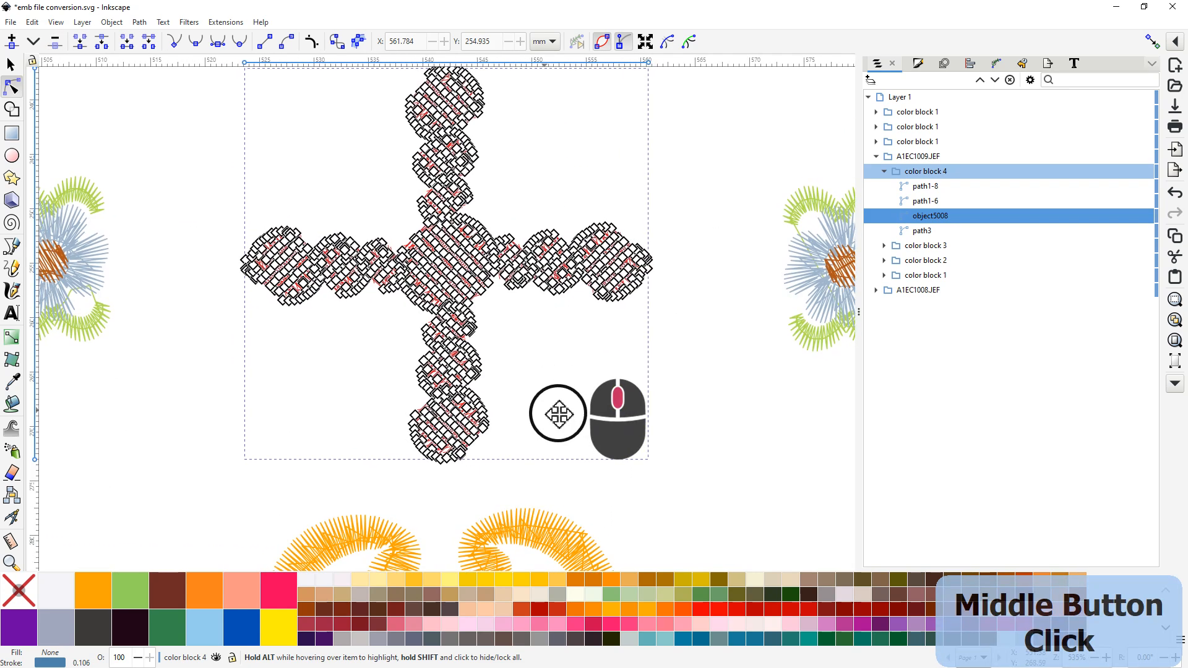
Step: Try to break apart the blue cross stitch path into separate paths, checking by reselecting the cross
scroll(550, 433, "down", 2, "ctrl")
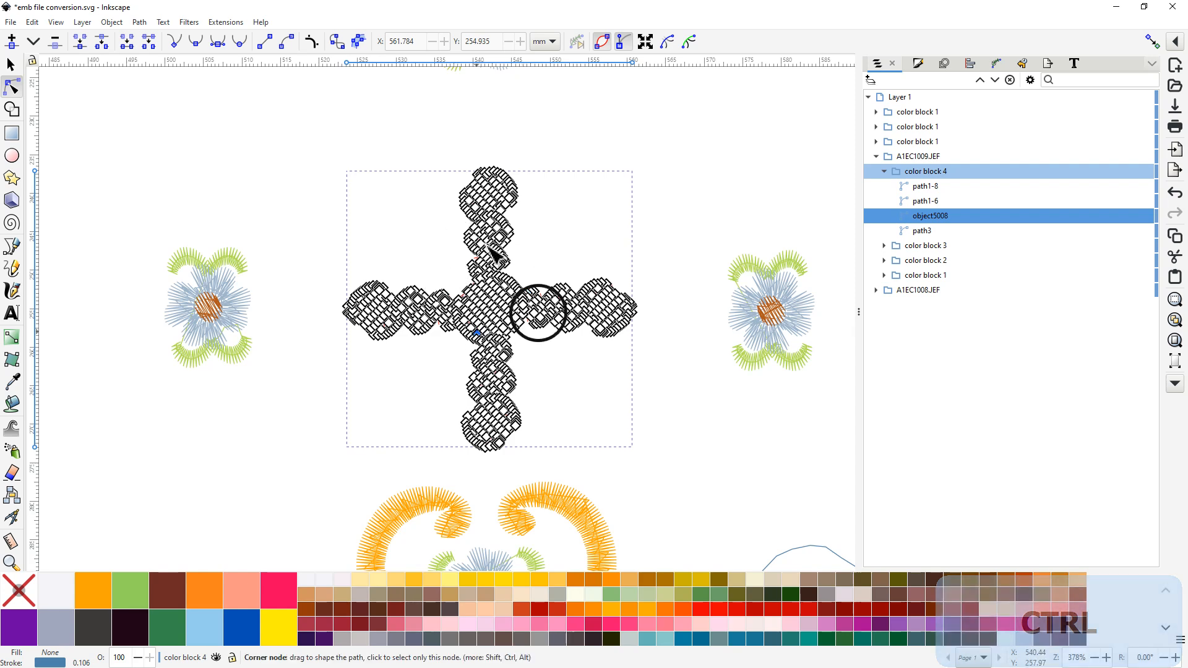
middle_click(527, 342)
left_click_drag(527, 343, 500, 323)
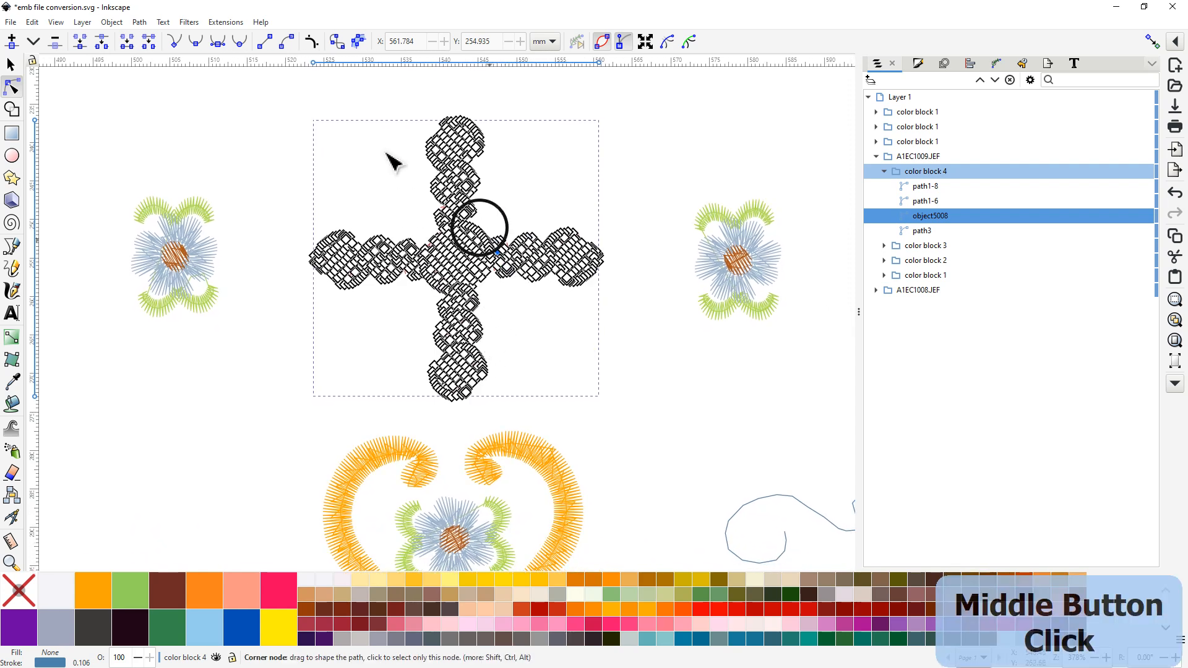
left_click(139, 23)
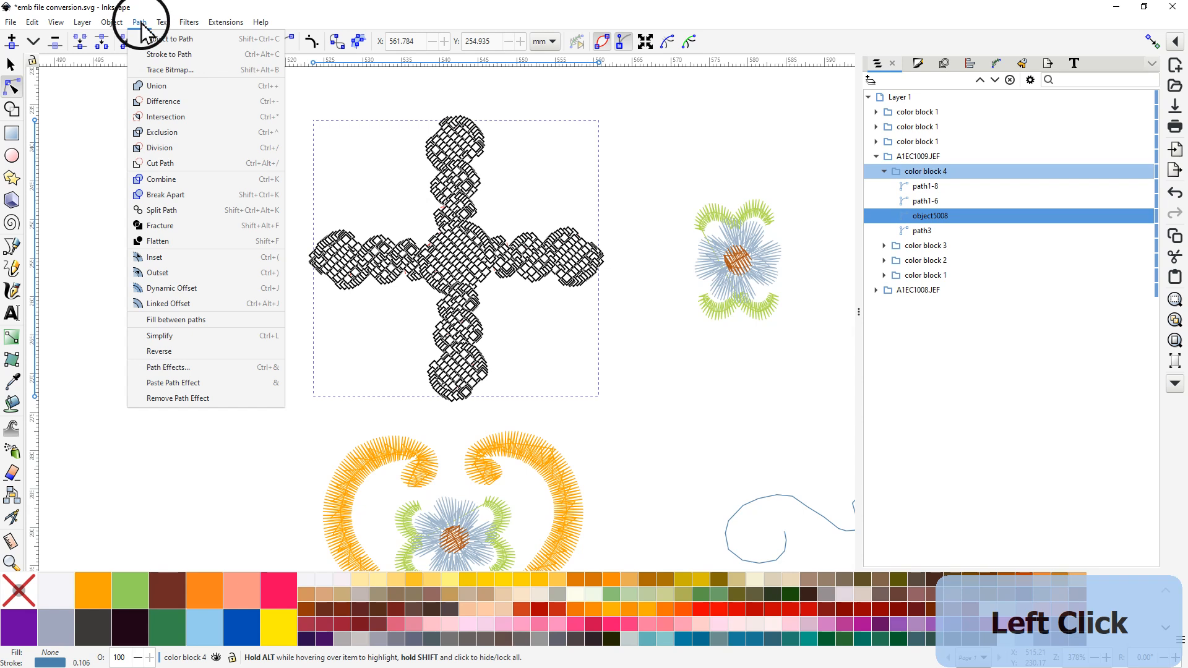
left_click(163, 196)
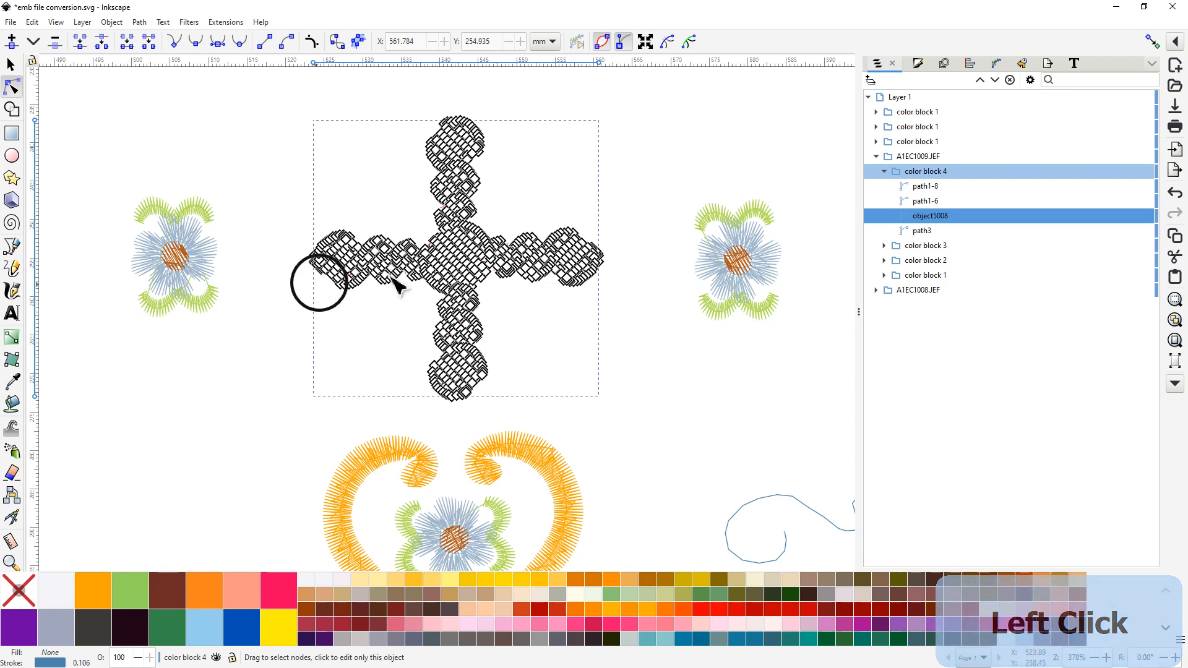
left_click(140, 23)
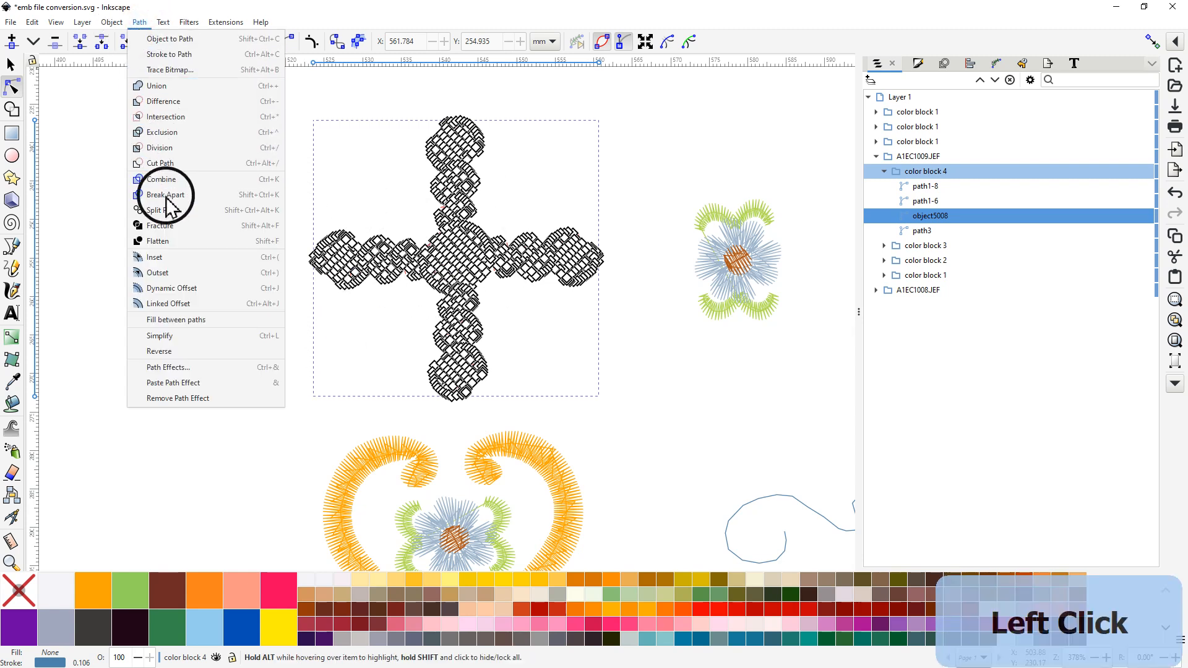
left_click(167, 195)
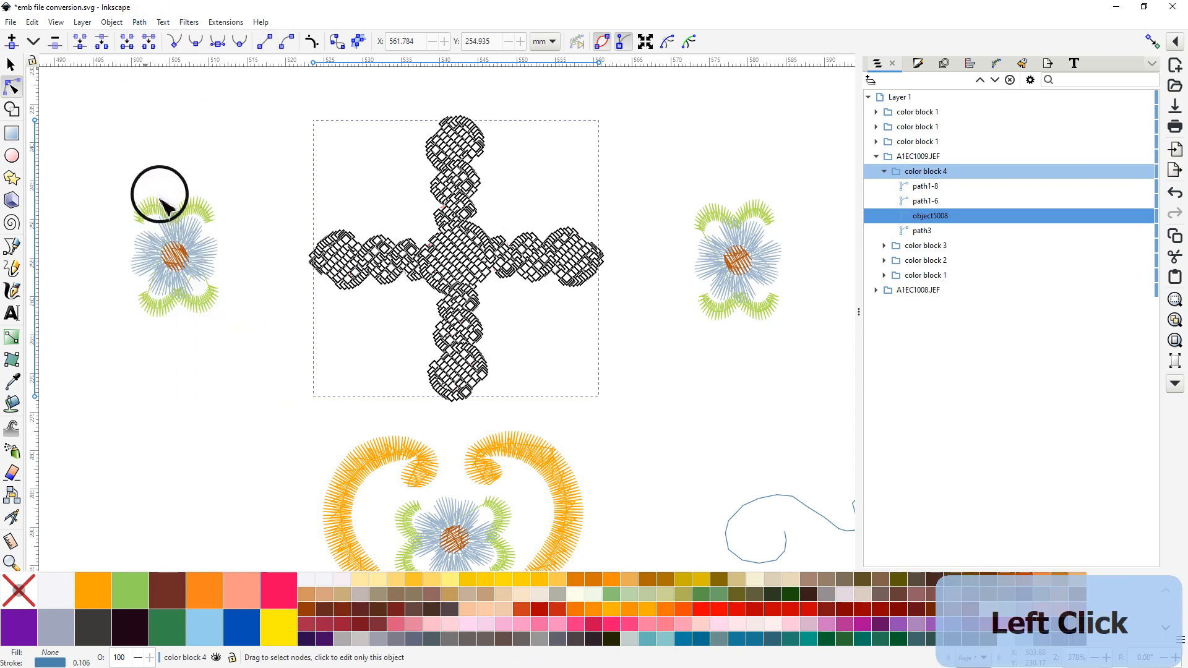
left_click(294, 346)
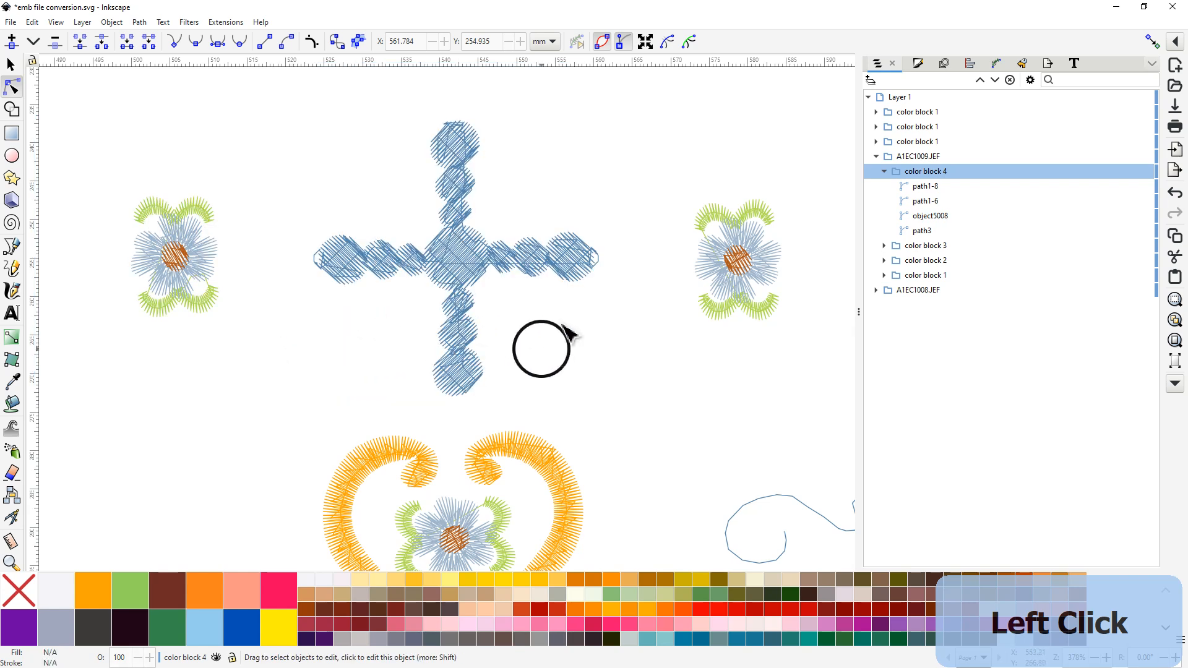
left_click(461, 140)
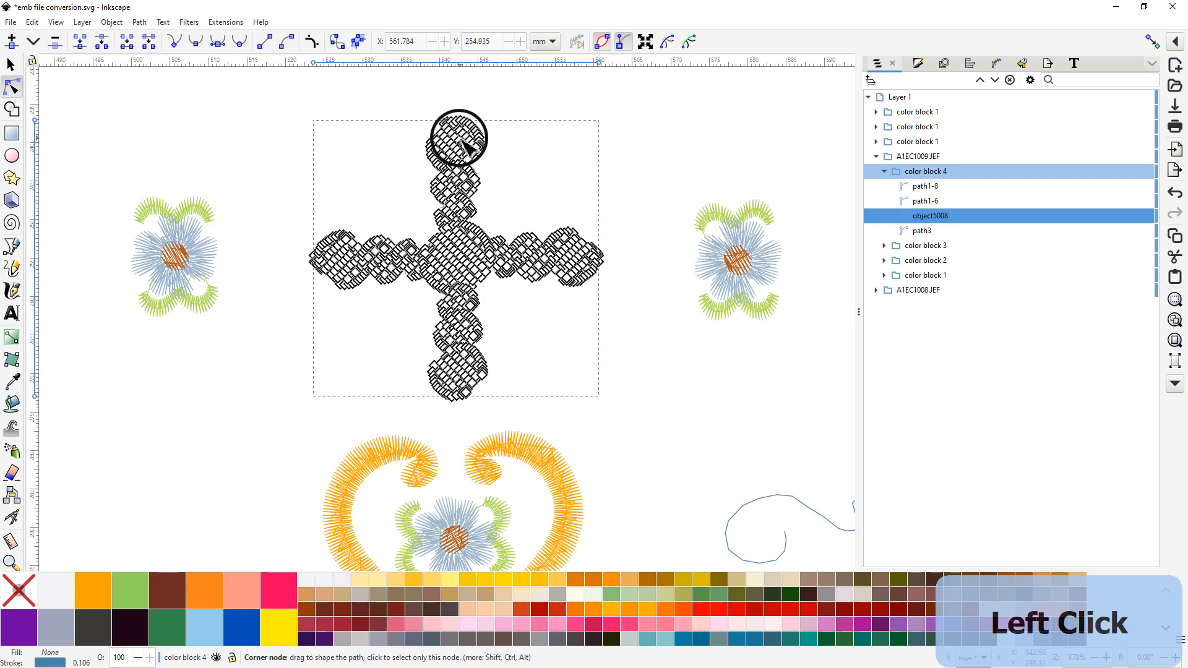
left_click(527, 357)
Step: Select the blue cross and open it in the Ink/Stitch stitch simulator
scroll(529, 370, "down", 1)
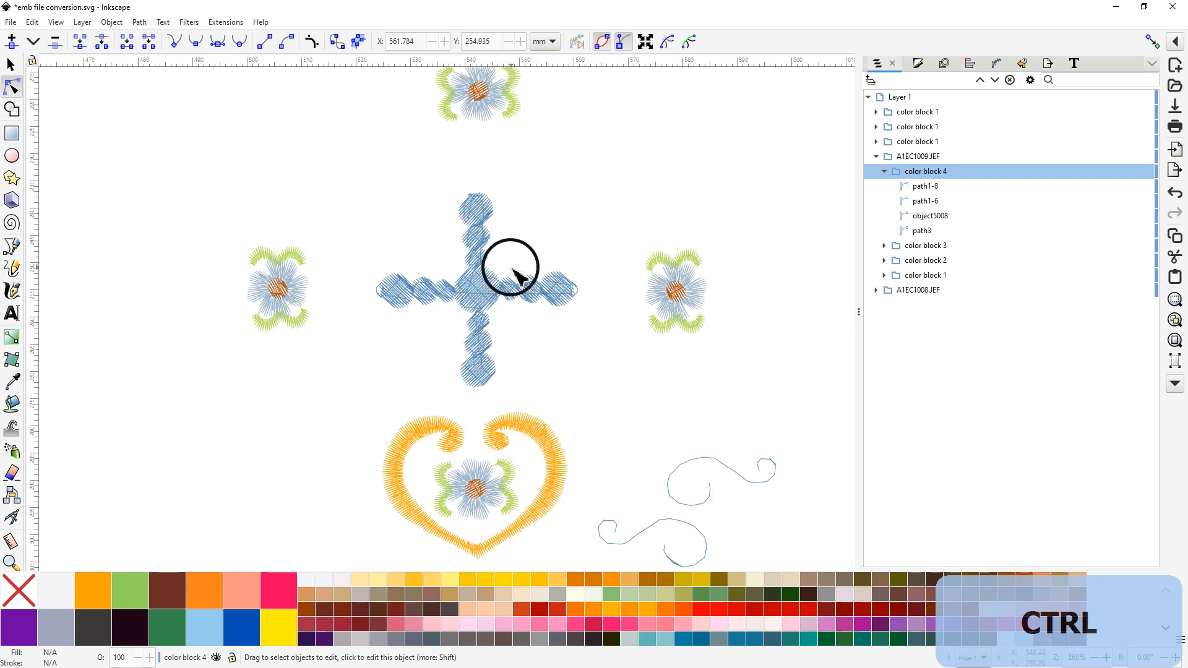
mouse_move(324, 157)
left_mouse_down()
mouse_move(519, 207)
mouse_move(604, 358)
mouse_move(599, 403)
left_mouse_up()
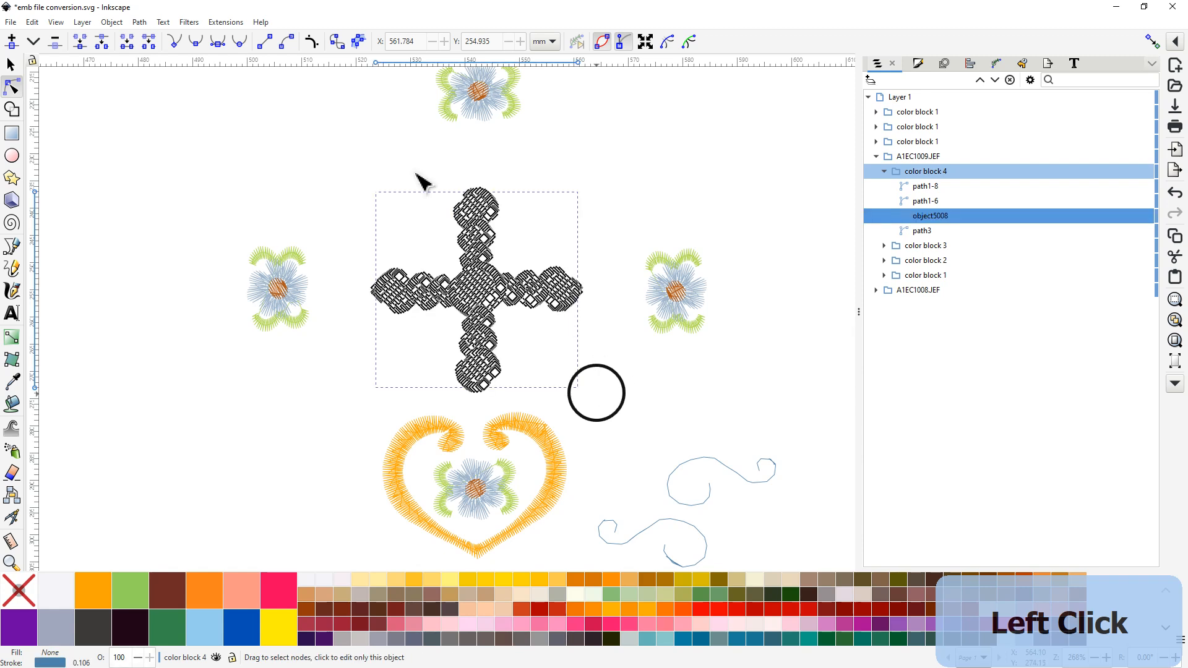
left_click(224, 23)
mouse_move(235, 227)
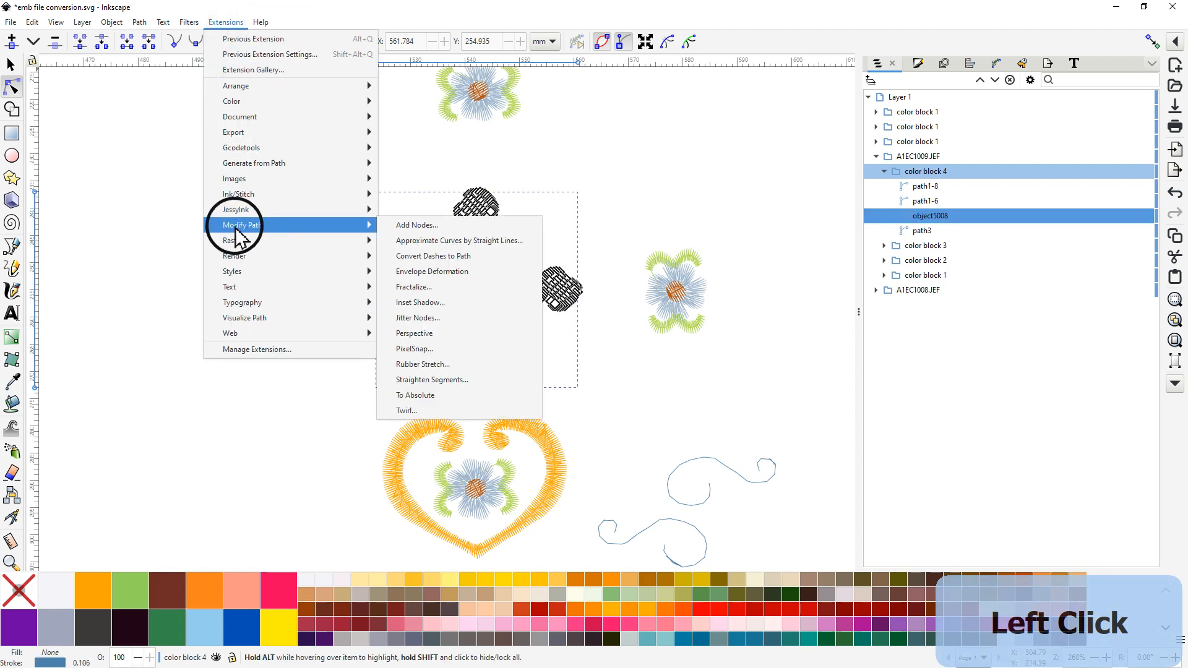
mouse_move(239, 195)
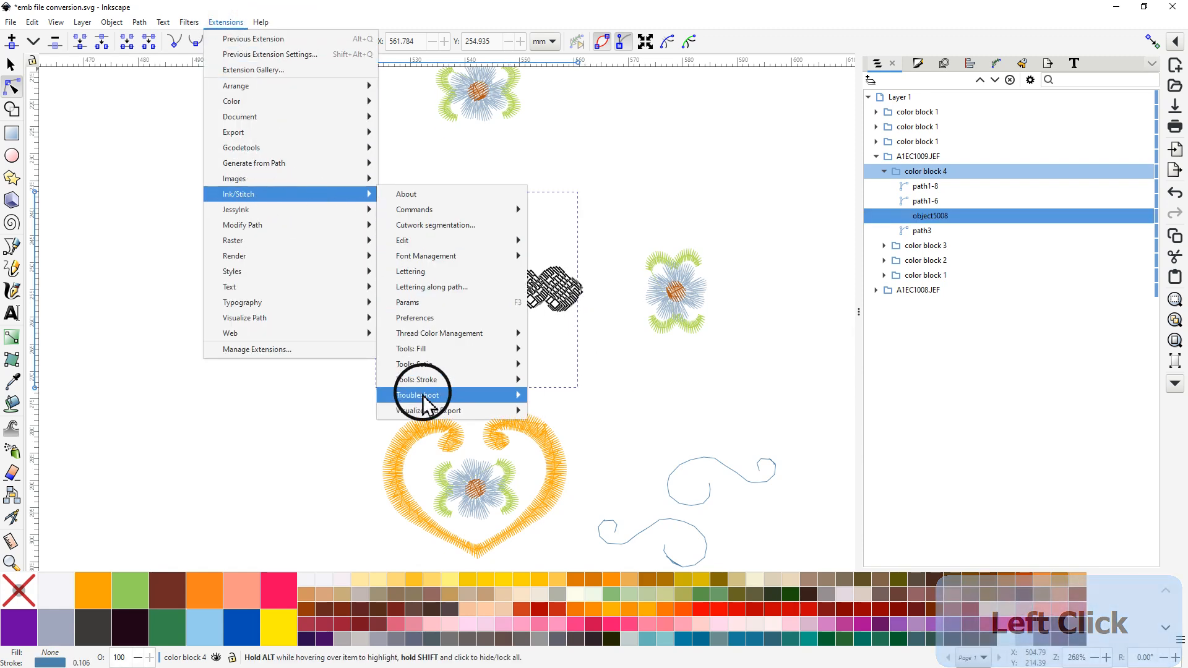
mouse_move(427, 410)
left_click(560, 458)
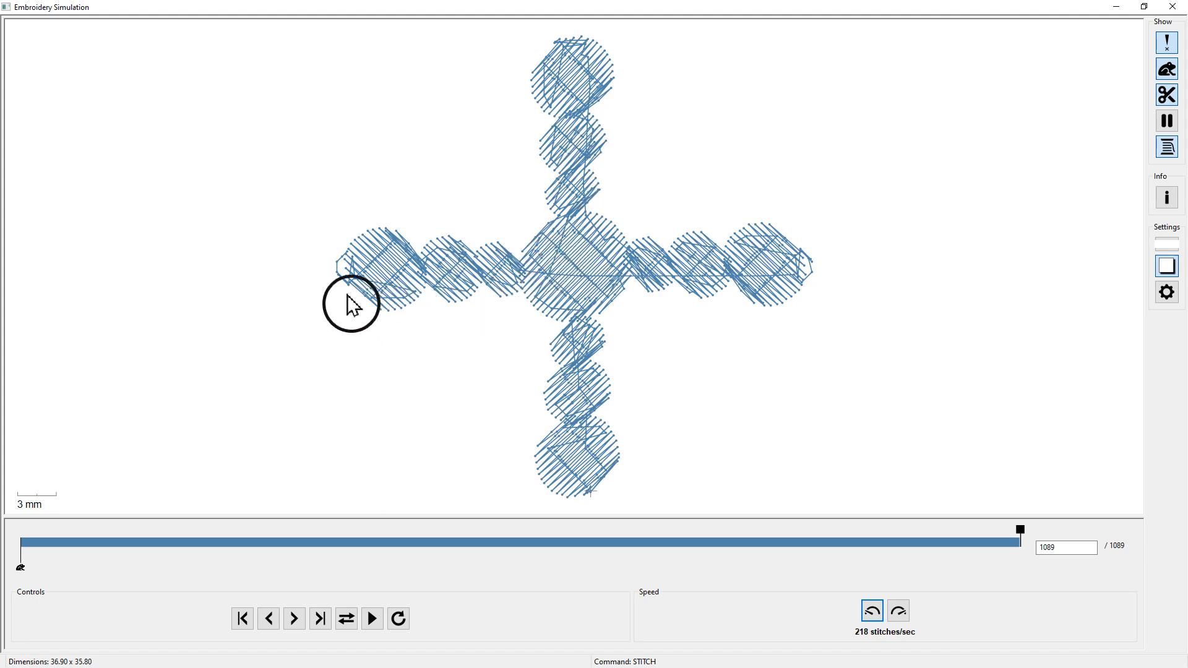
Step: Examine how the stitches connect along the cross's arms in the simulation, and close the simulator
scroll(346, 295, "up", 3)
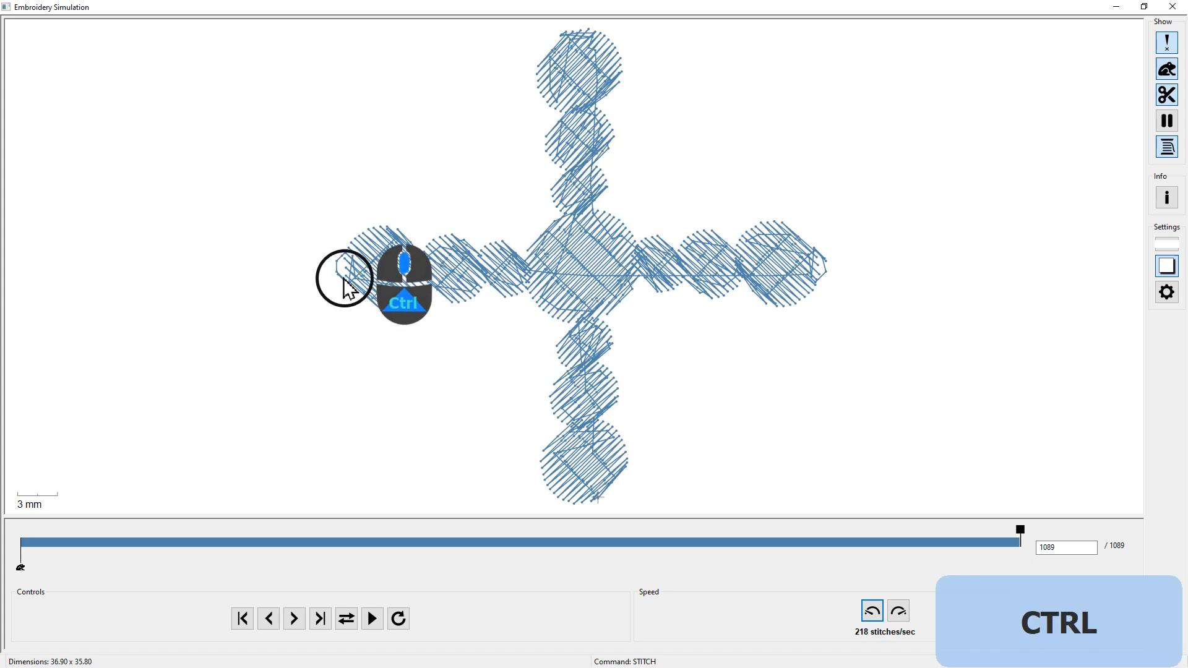
scroll(345, 282, "up", 5)
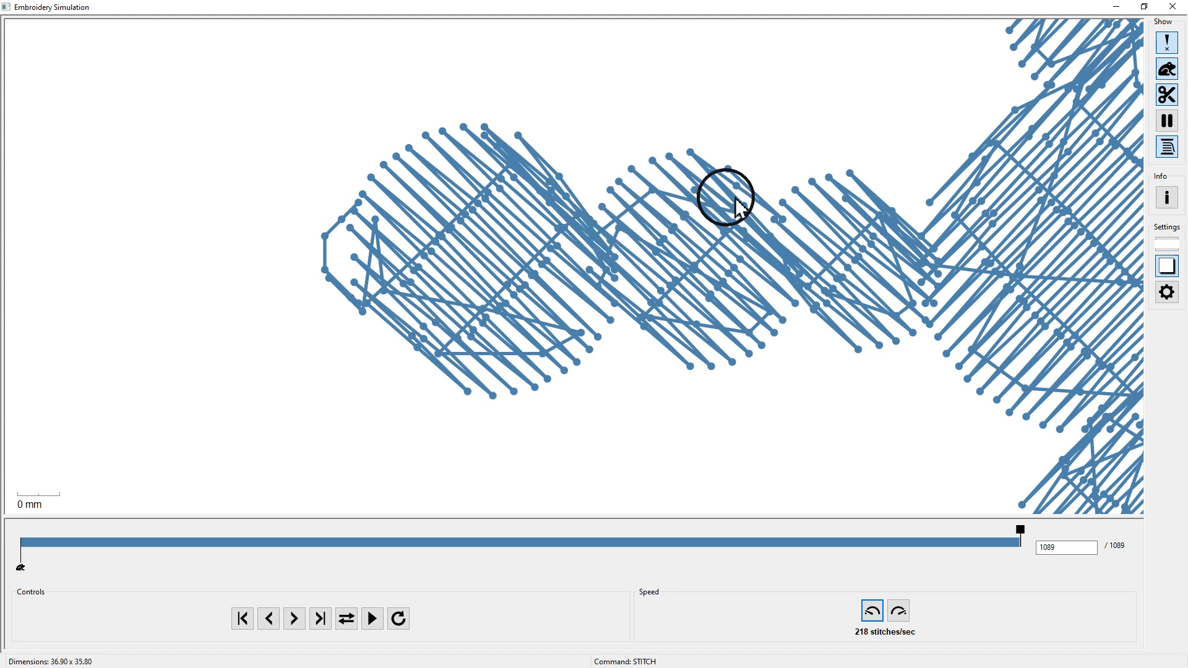
scroll(685, 387, "down", 4, "ctrl")
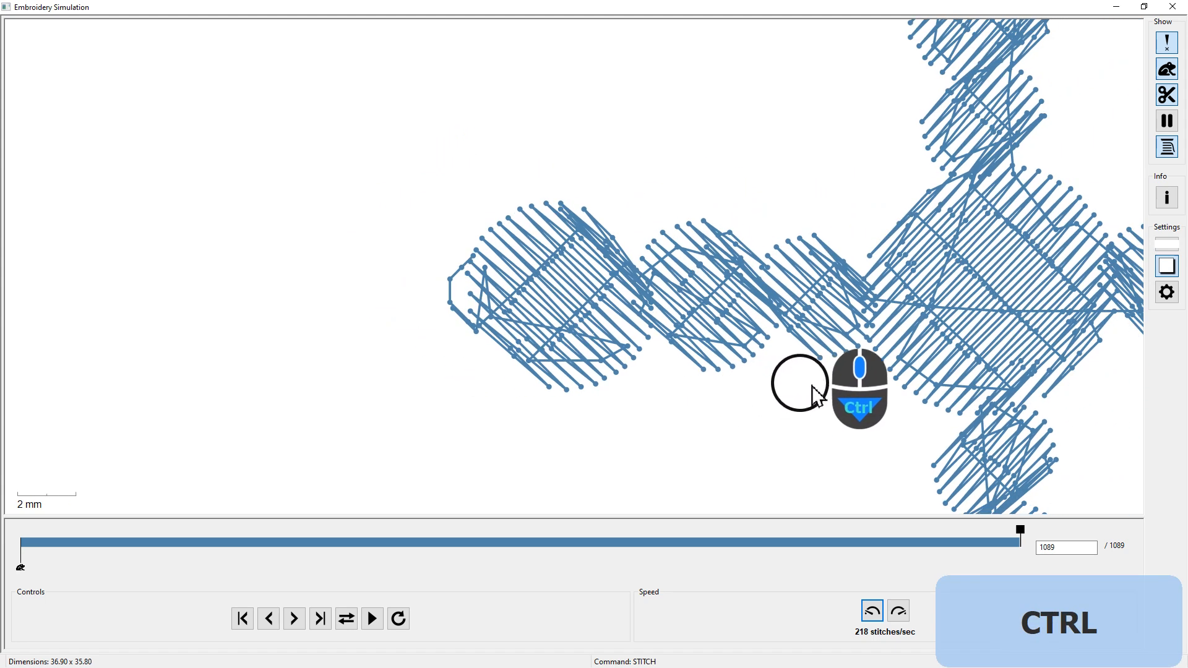
middle_click(823, 393)
scroll(719, 423, "down", 2, "ctrl")
scroll(720, 424, "down", 3, "ctrl")
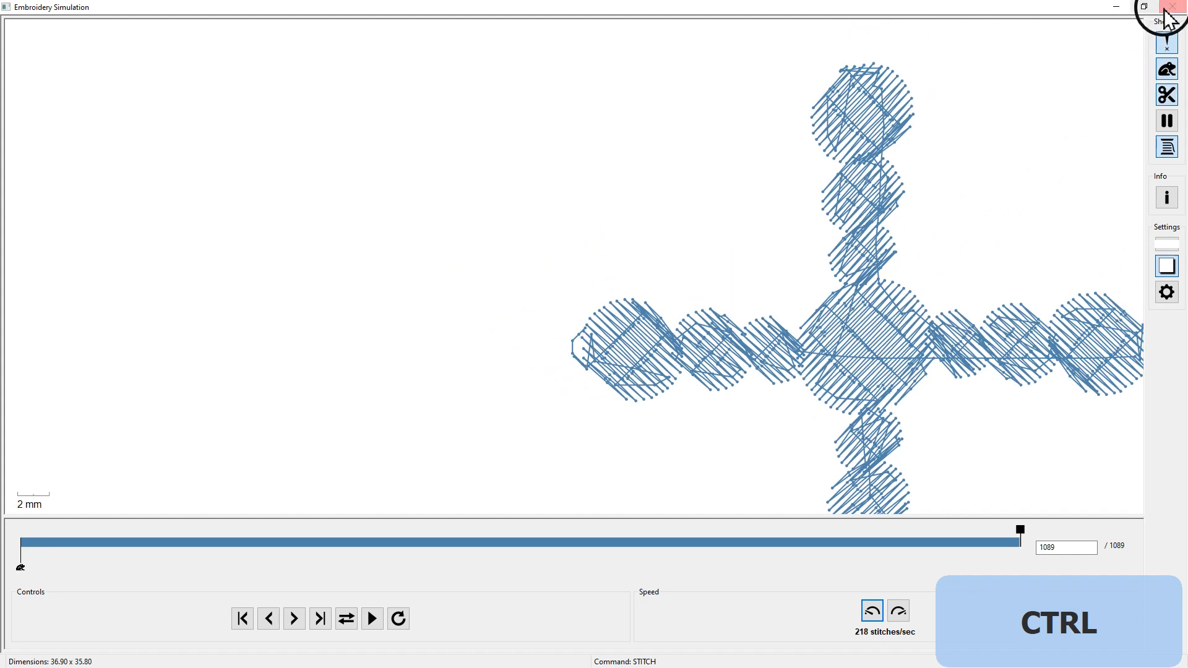
left_click(1174, 8)
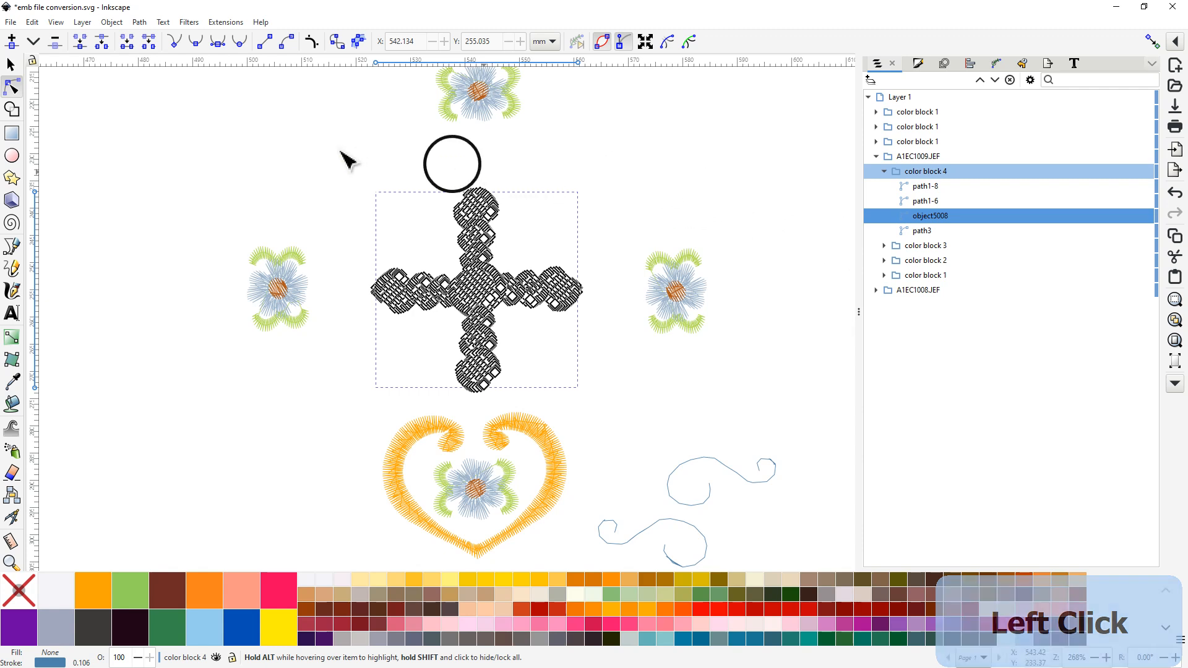
Step: Select the entire octagonal design with the star-shaped borders and central square as one object using the Selector tool
scroll(349, 180, "down", 4, "ctrl")
left_click_drag(288, 130, 632, 324)
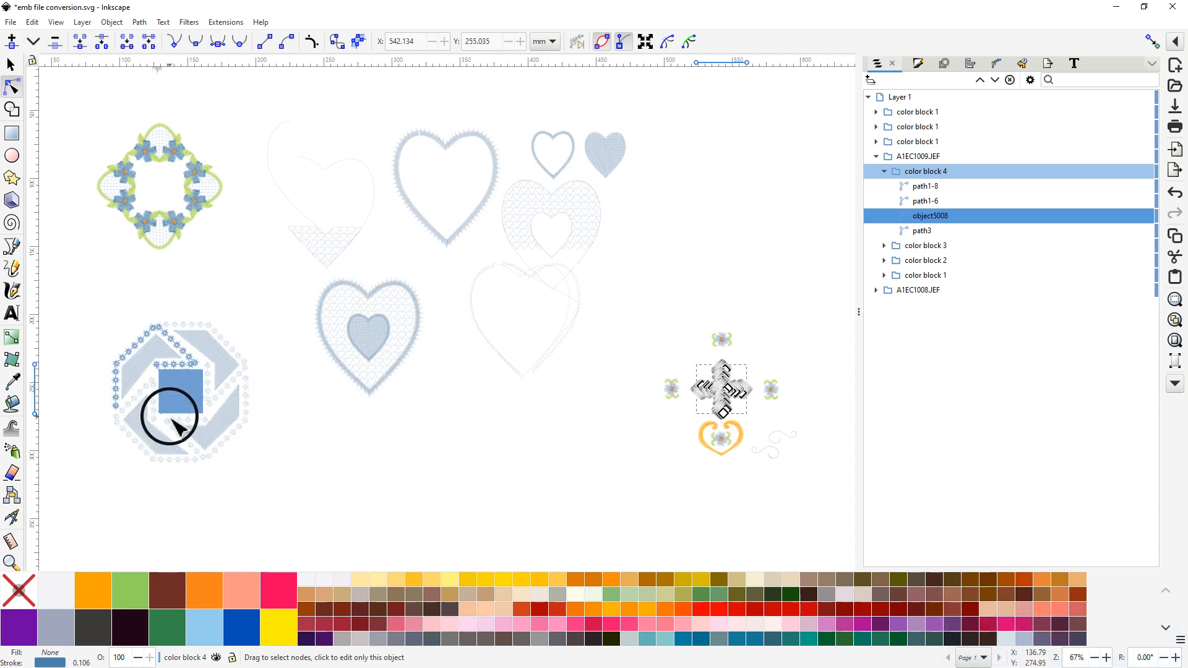
scroll(171, 420, "up", 4, "ctrl")
middle_click(173, 320)
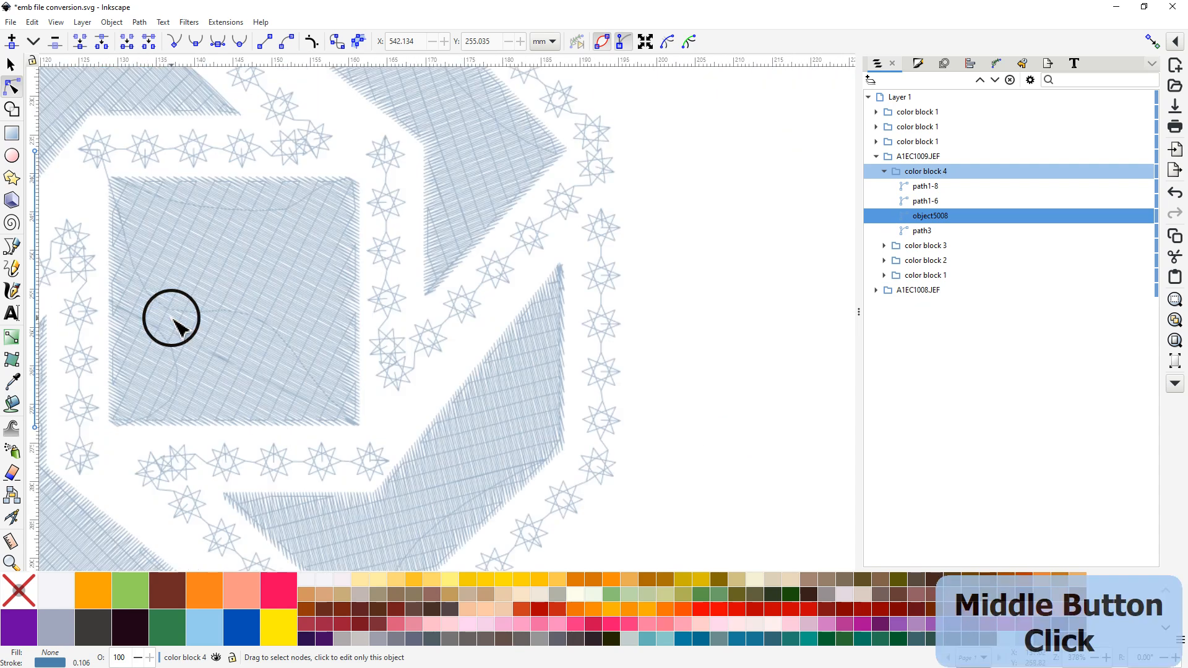
scroll(204, 325, "down", 2, "ctrl")
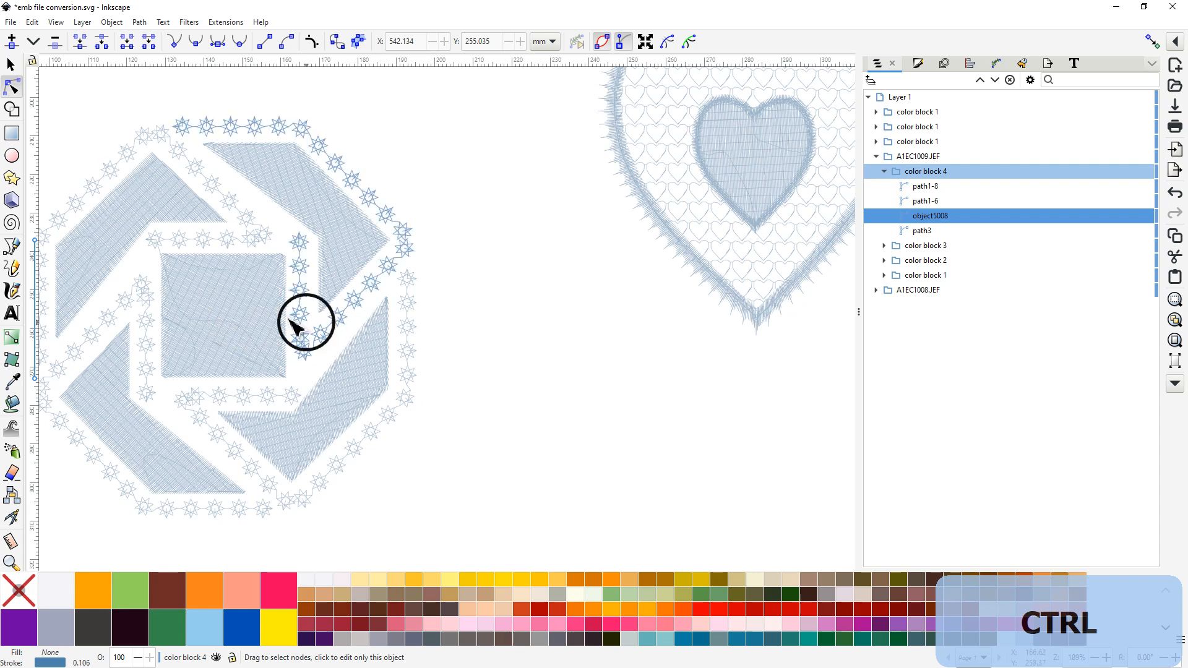
scroll(455, 374, "down", 2)
left_click_drag(455, 374, 690, 419)
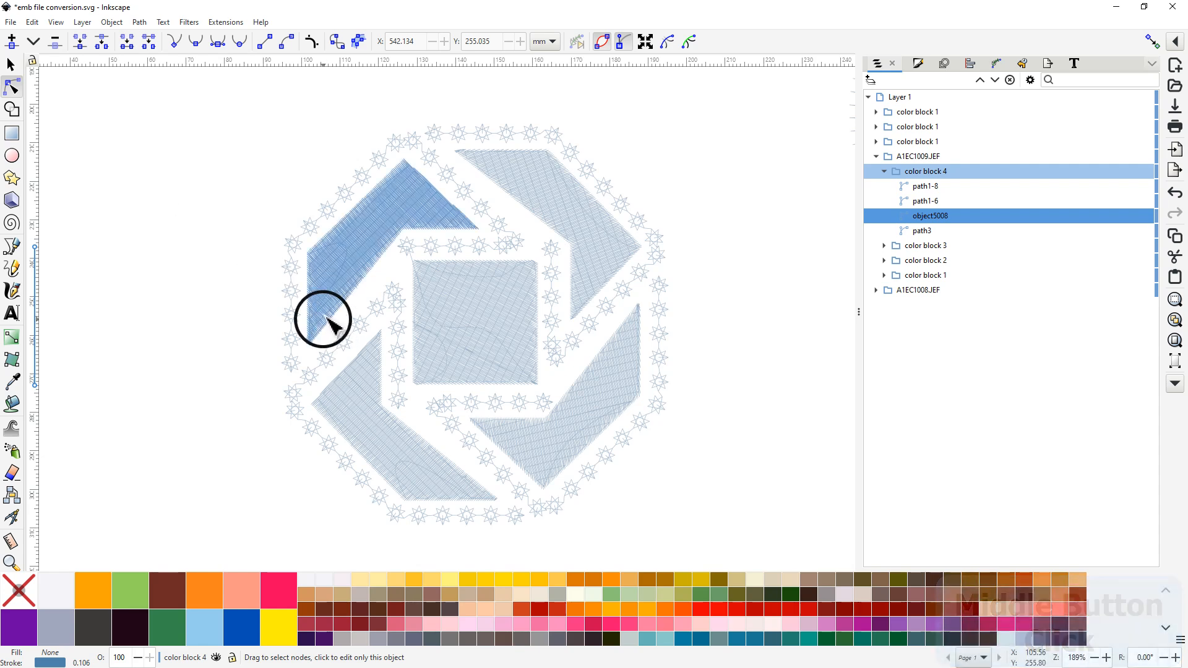
left_click_drag(215, 89, 718, 562)
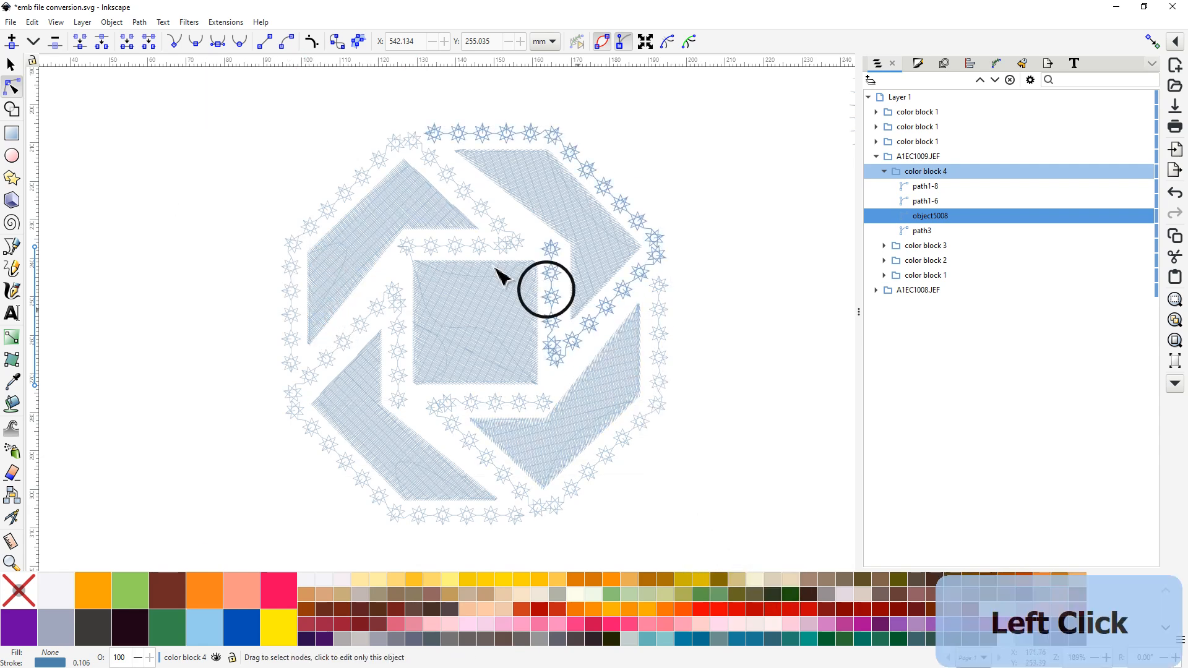
left_click(10, 65)
left_click_drag(199, 104, 743, 579)
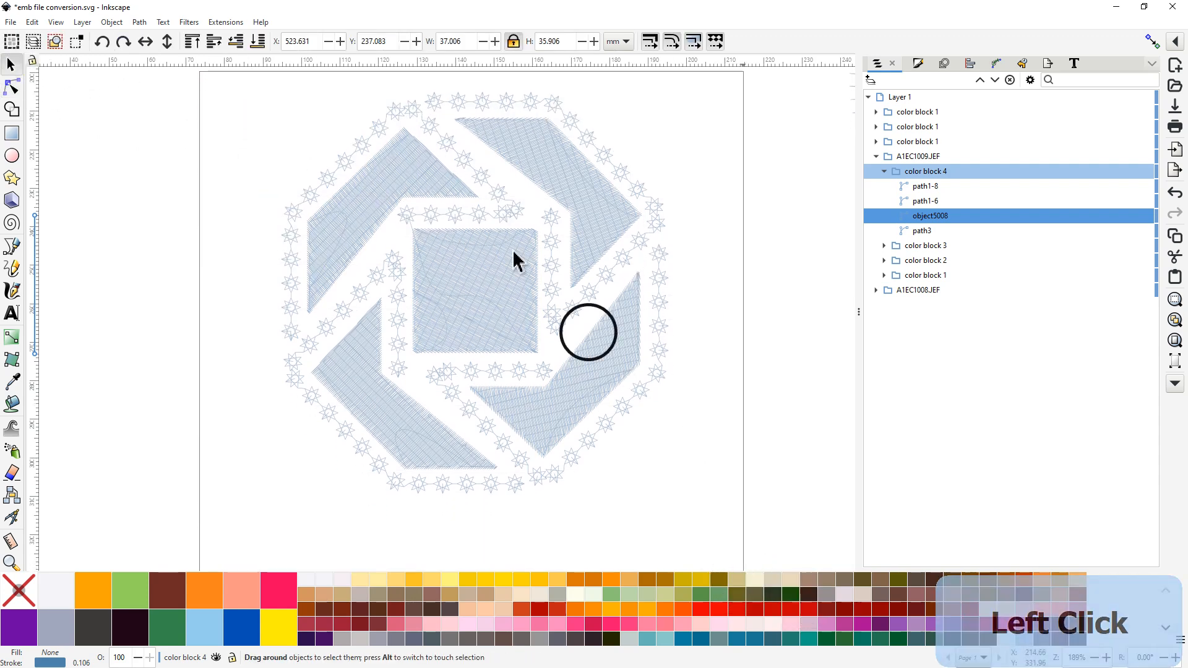
Step: Simulate the selected octagonal design in Ink/Stitch, rewind it to about stitch 1682 to examine the central square's start, and close the simulator
left_click(226, 21)
mouse_move(240, 198)
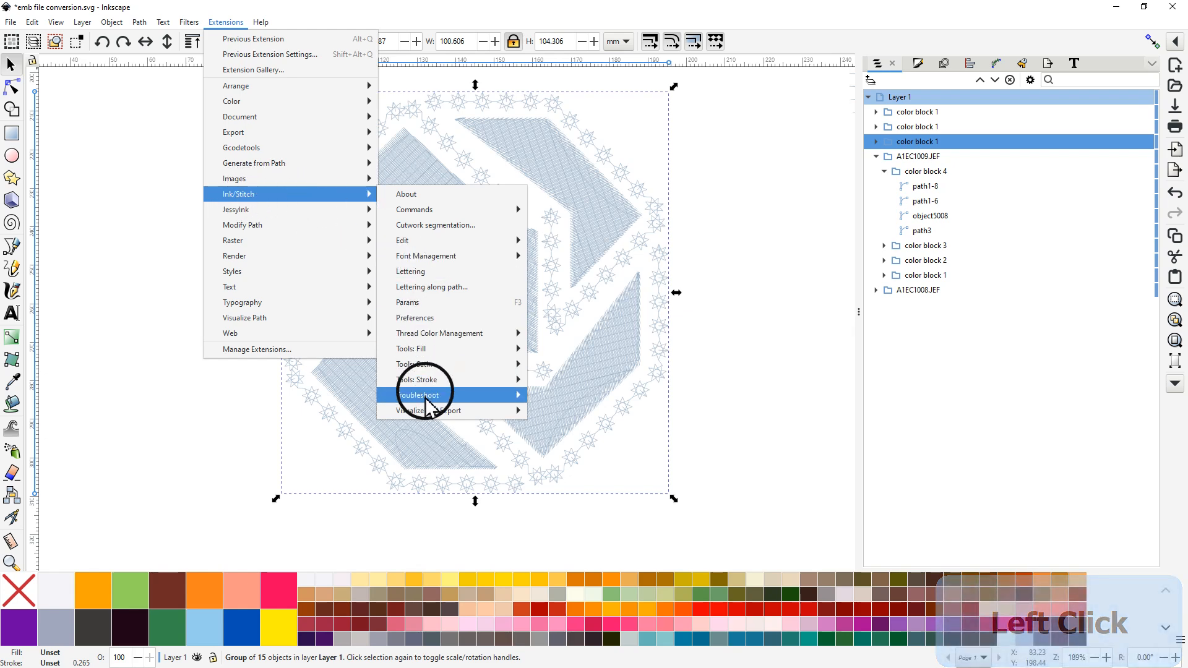
mouse_move(493, 413)
left_click(561, 456)
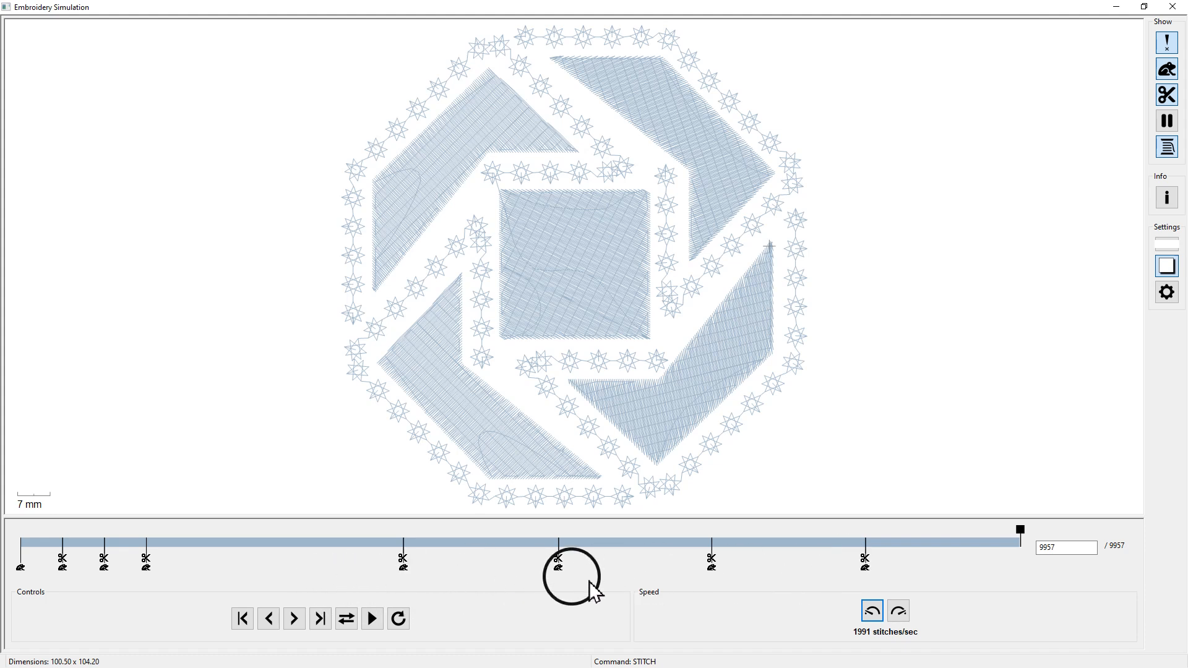
left_click_drag(1022, 533, 186, 558)
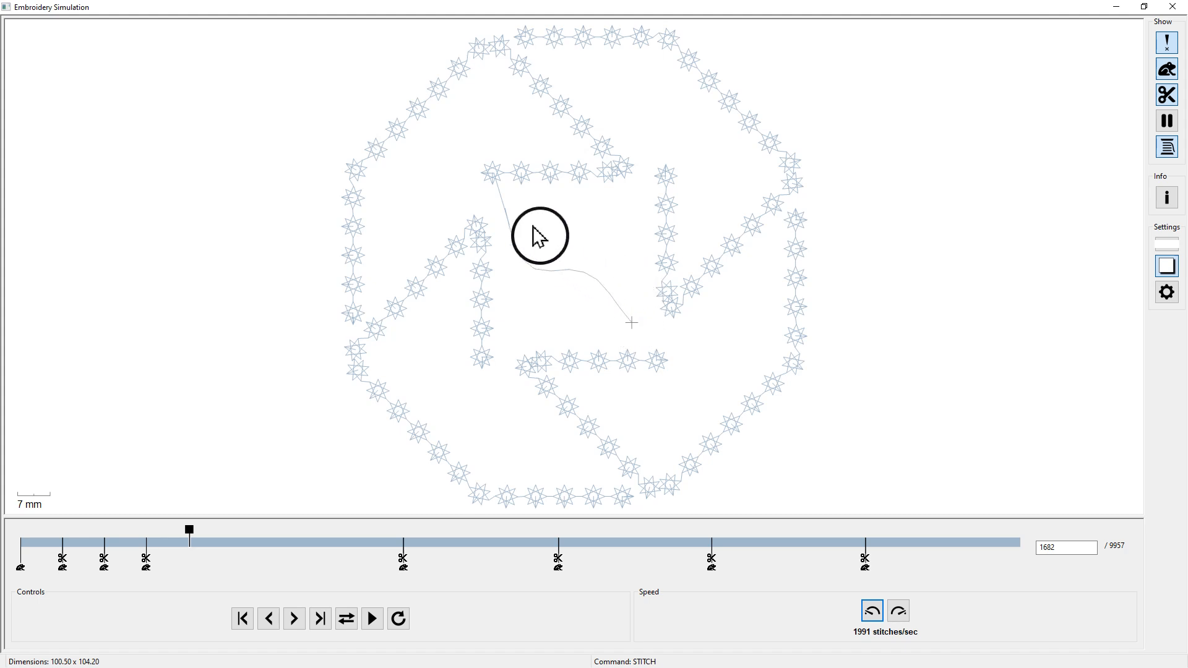
left_click(1174, 7)
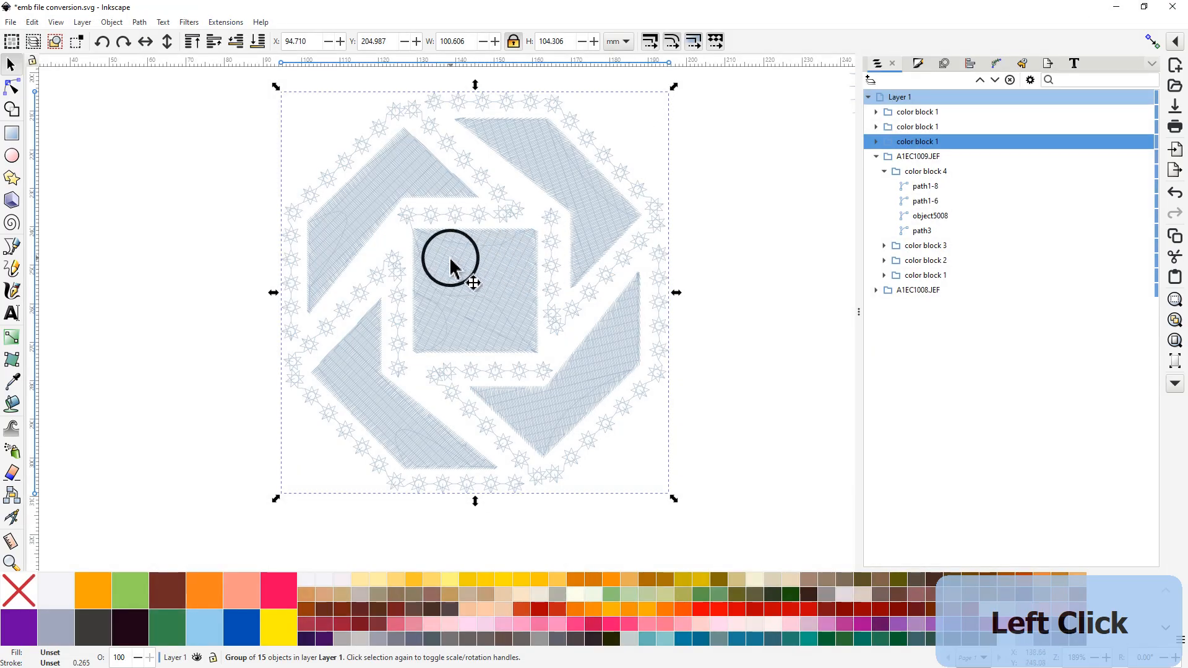
Step: Delete the path segment connecting the star border to the central square's corner with the Node tool
scroll(419, 247, "up", 5, "ctrl")
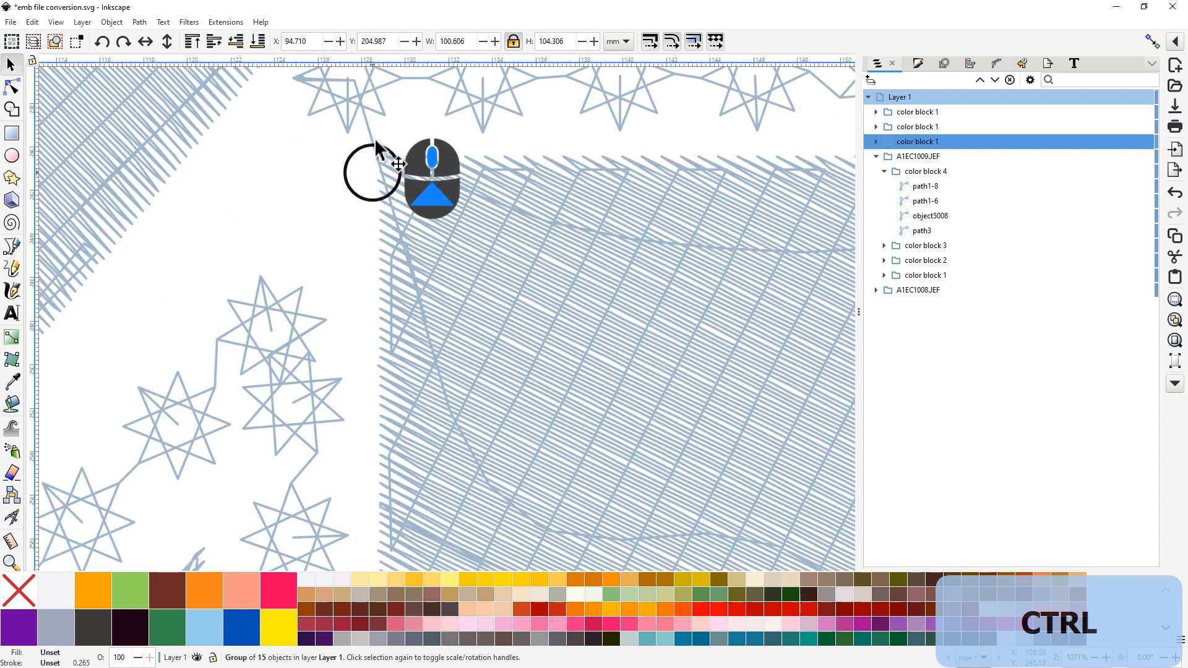
left_click(11, 87)
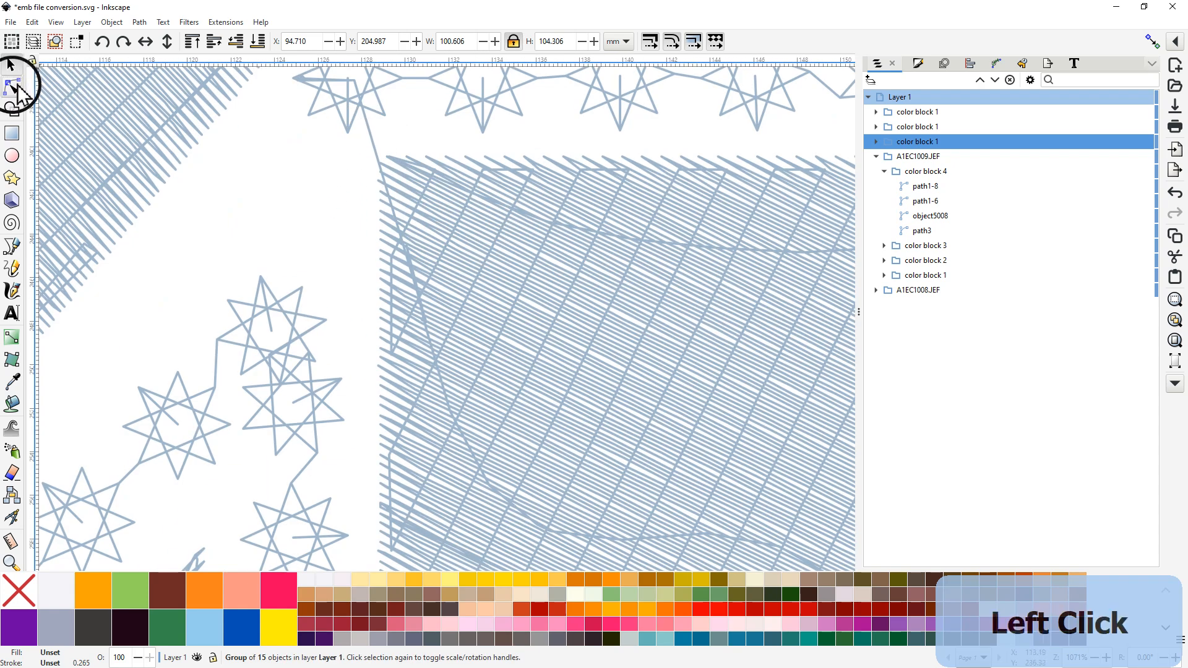
left_click(374, 144)
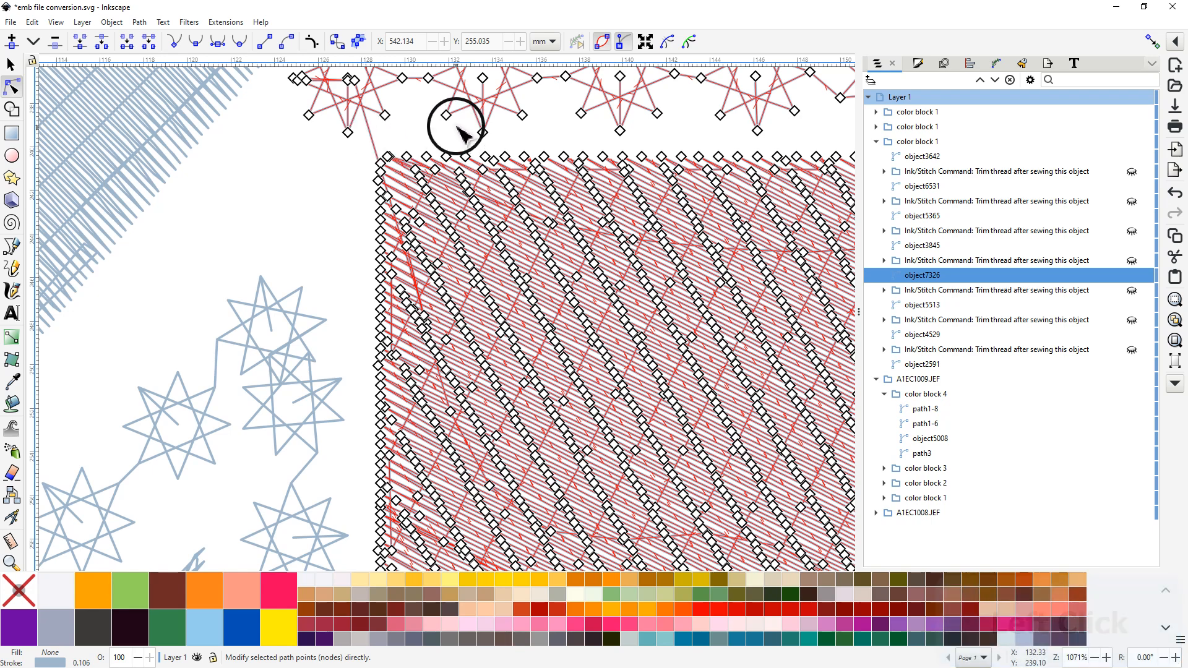
left_click_drag(299, 215, 258, 359)
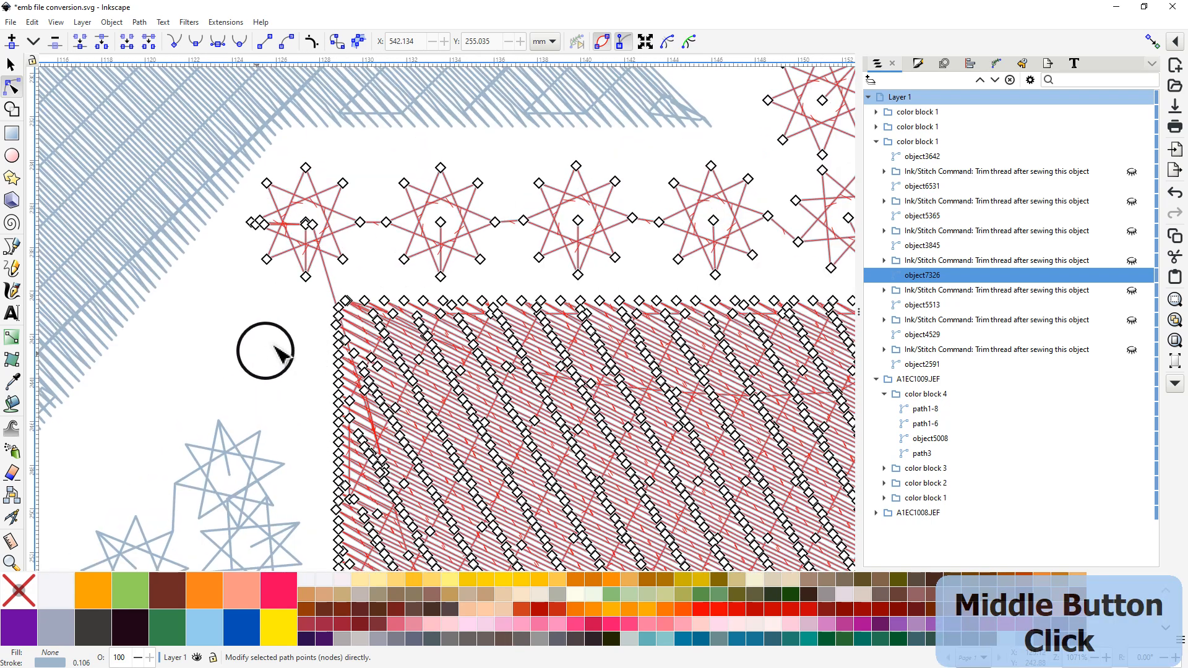
left_click(331, 279)
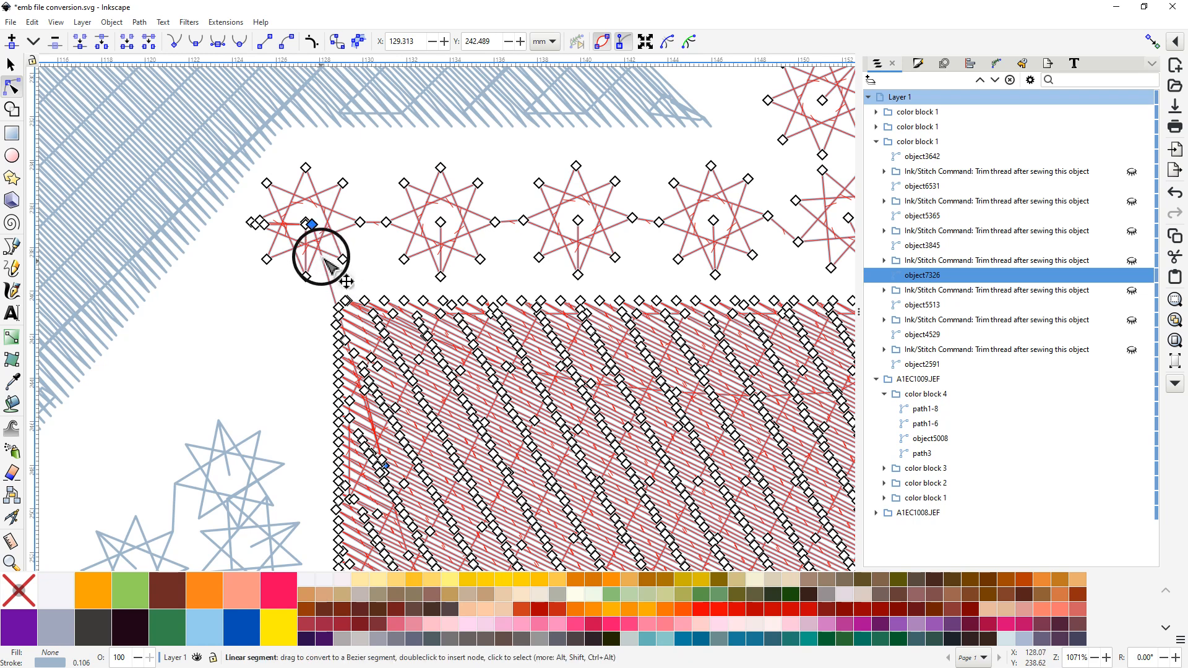
left_click(151, 48)
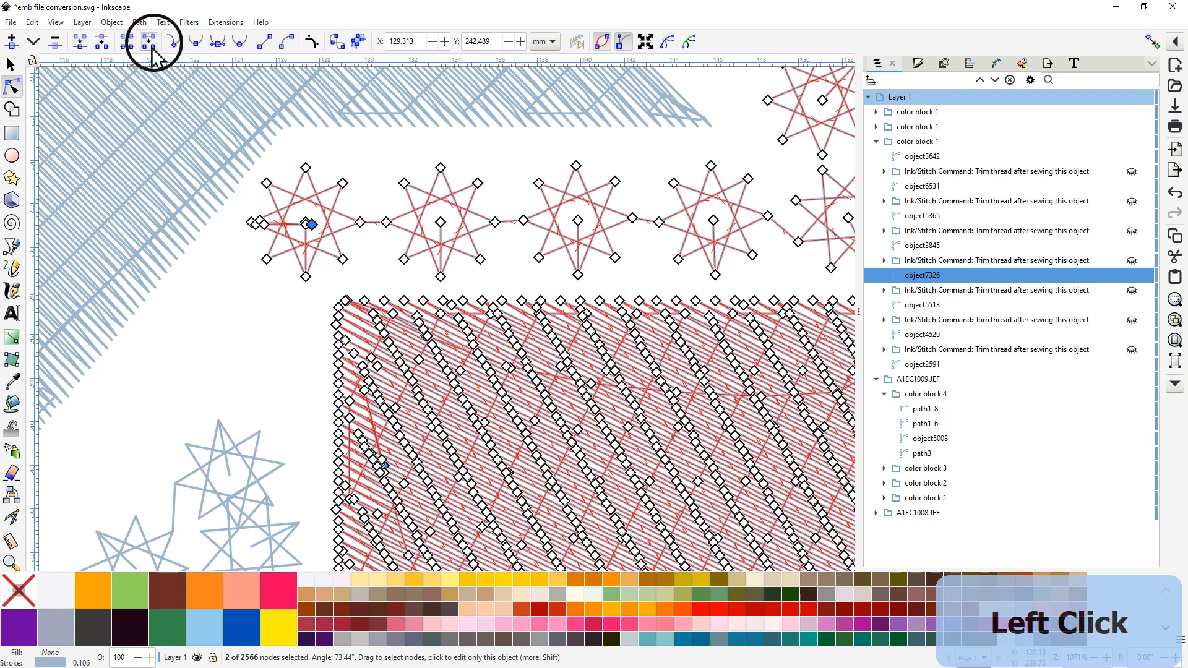
Step: Break Apart the cut path so the star border and central square are separate objects, check the border alone, and clear the selection
left_click(225, 23)
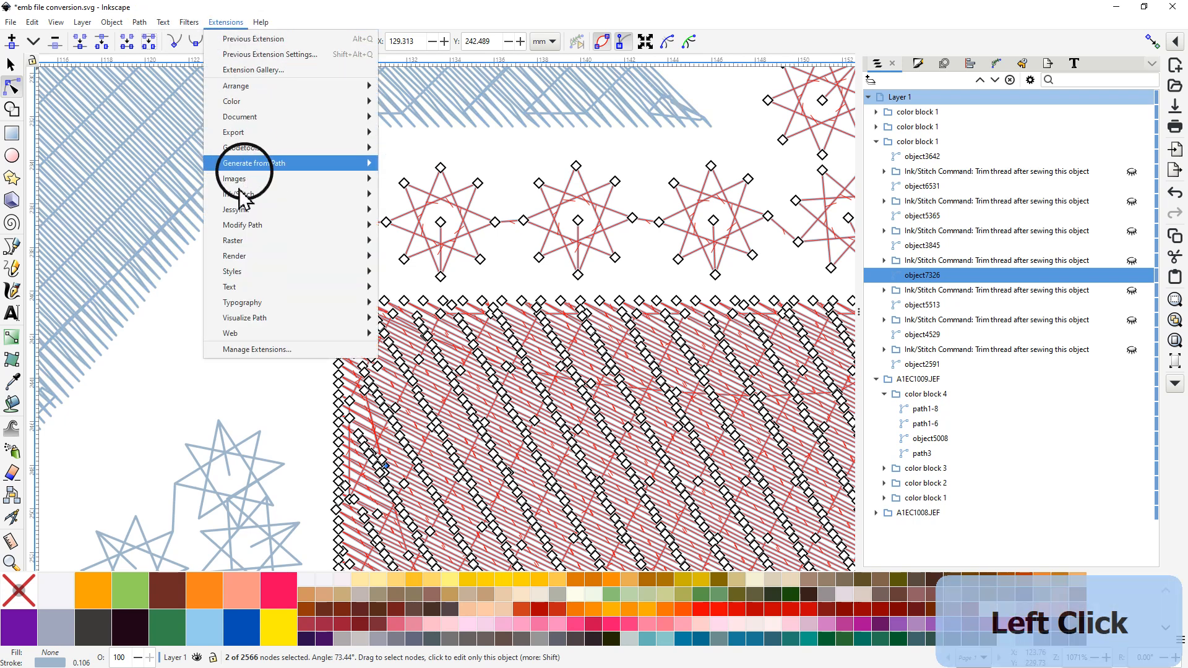
mouse_move(141, 25)
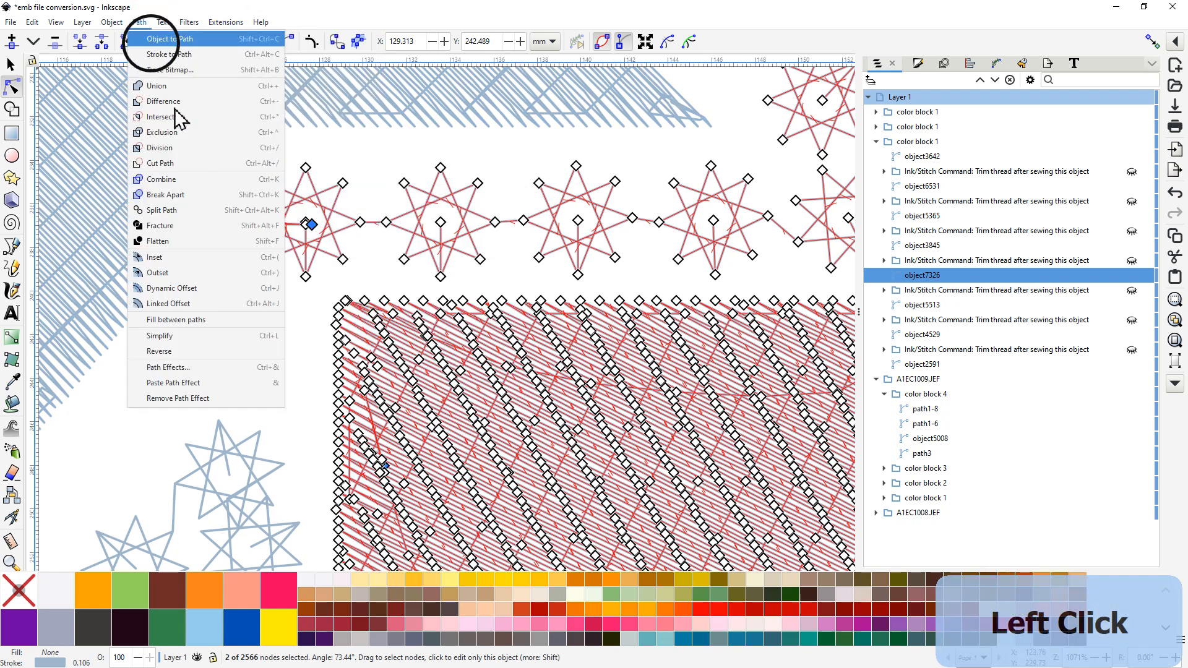
left_click(165, 194)
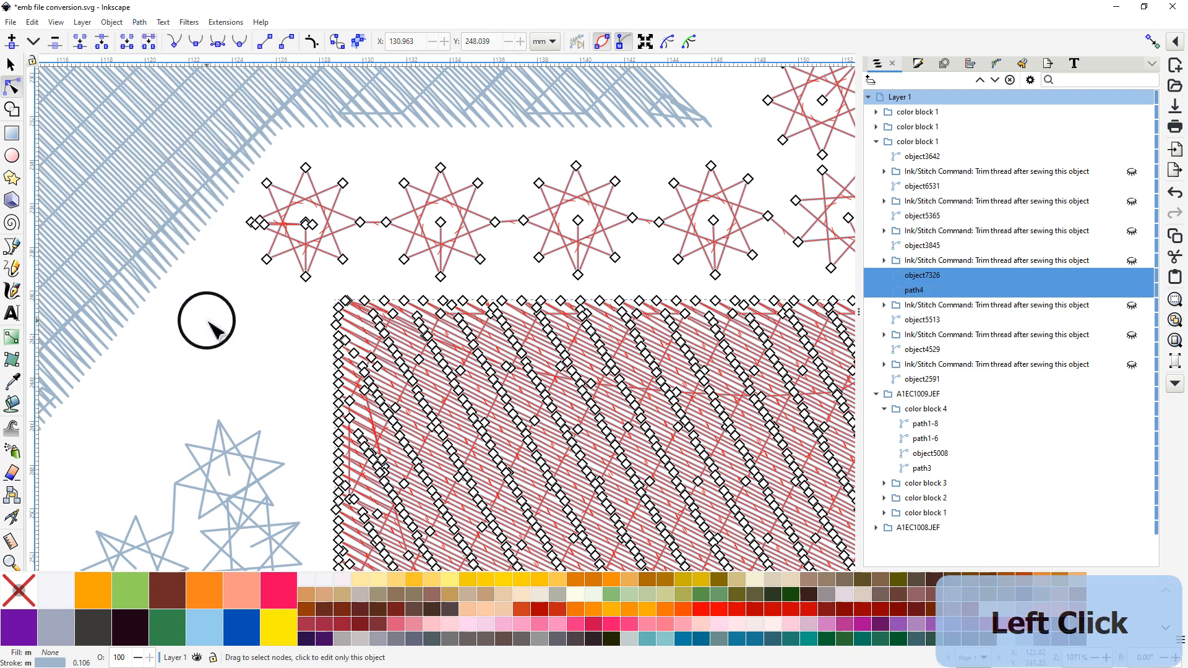
scroll(211, 322, "down", 2)
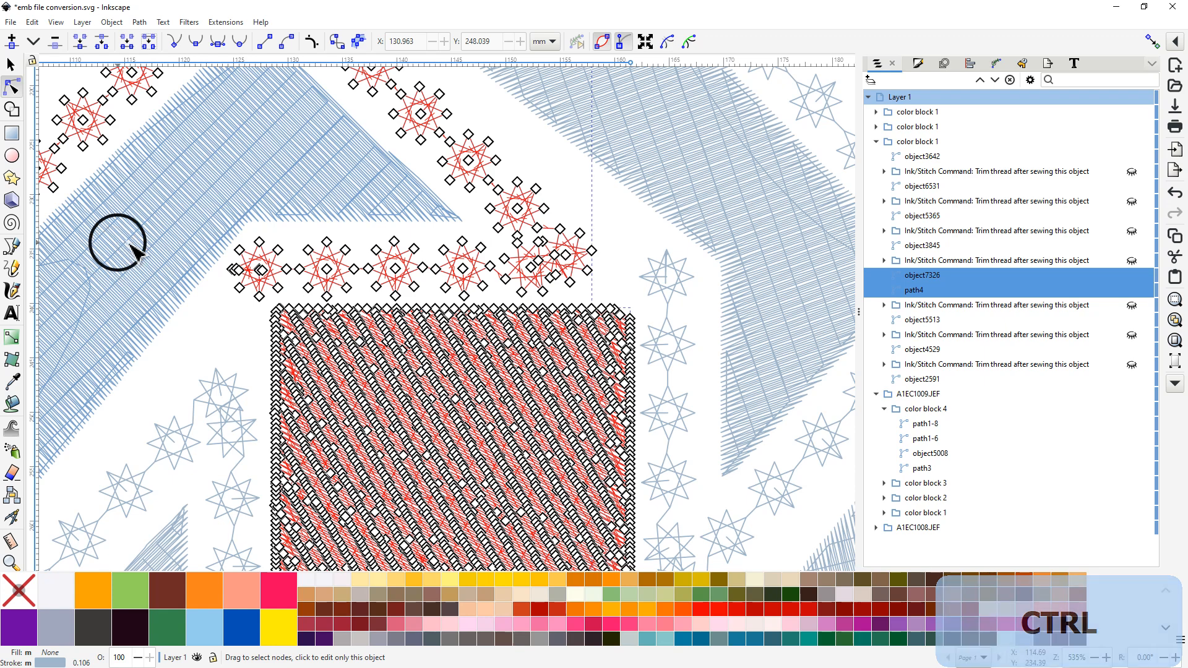
scroll(121, 248, "down", 2)
left_click_drag(622, 175, 722, 173)
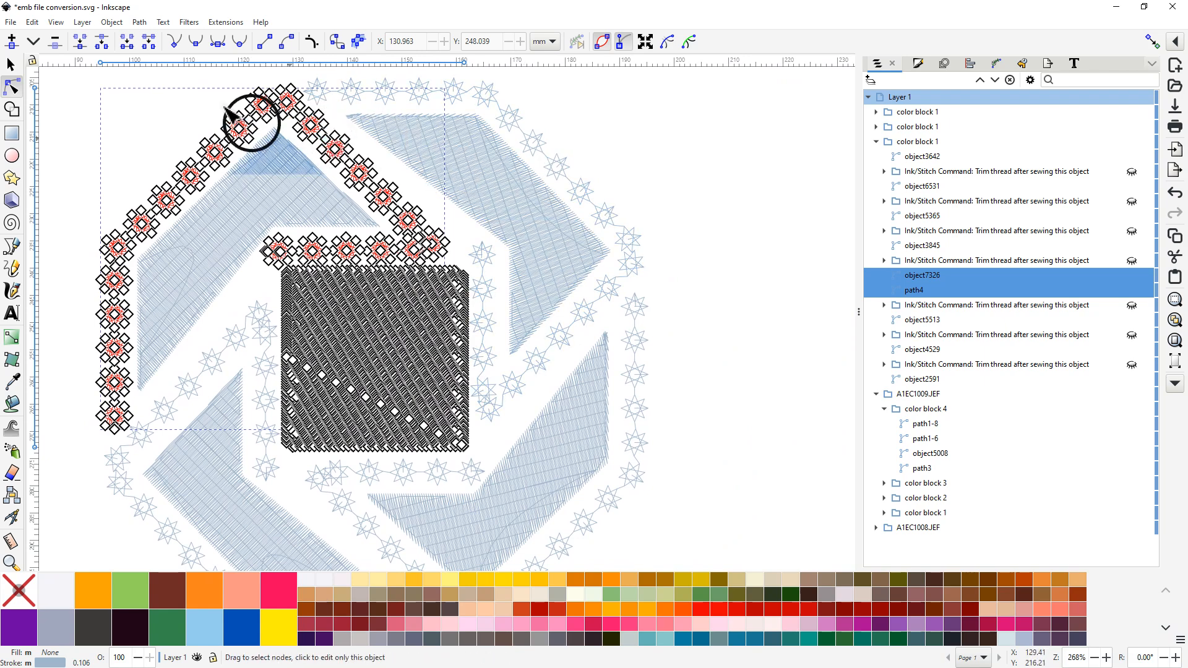
left_click(142, 26)
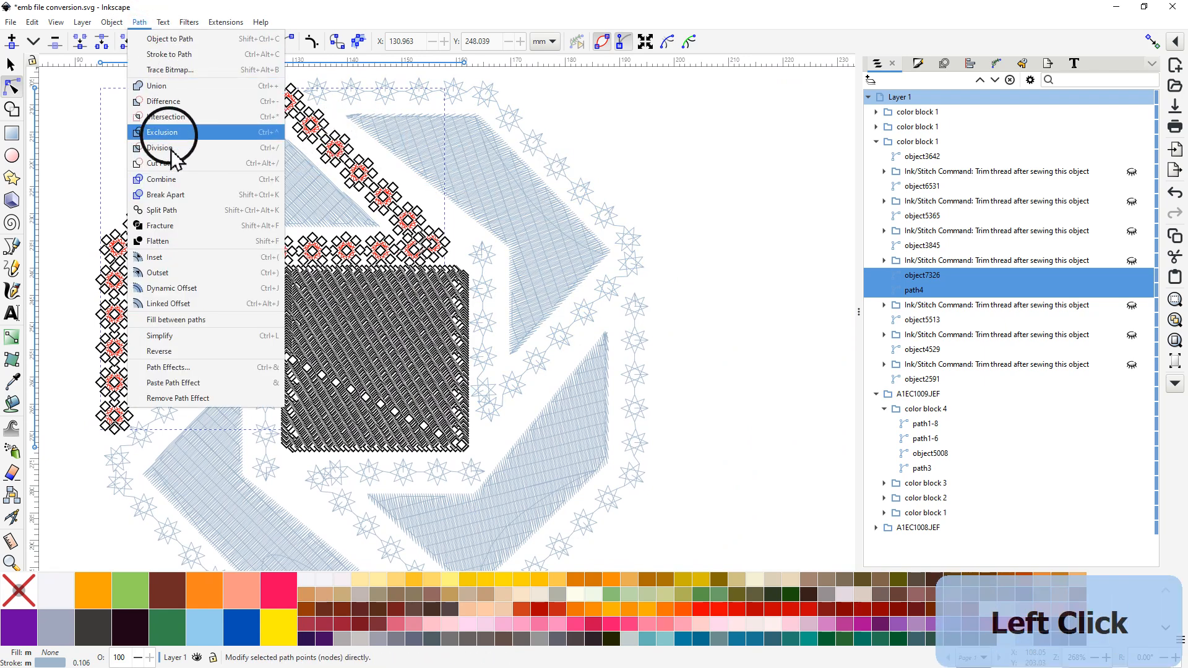
left_click(166, 195)
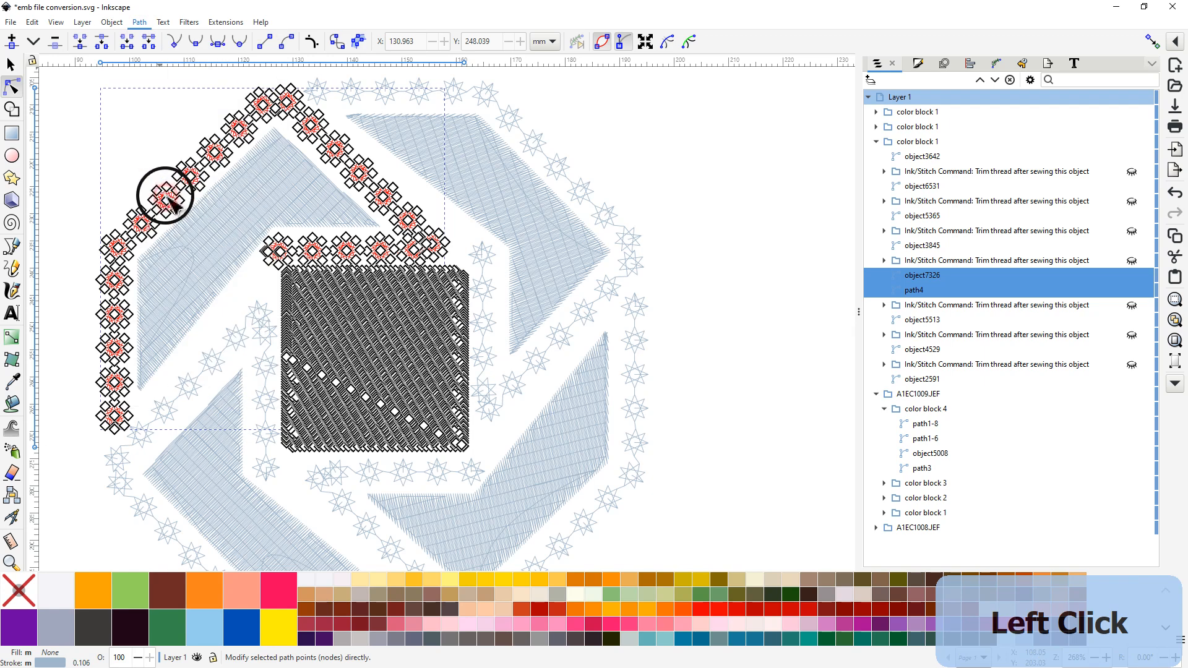
left_click(166, 199)
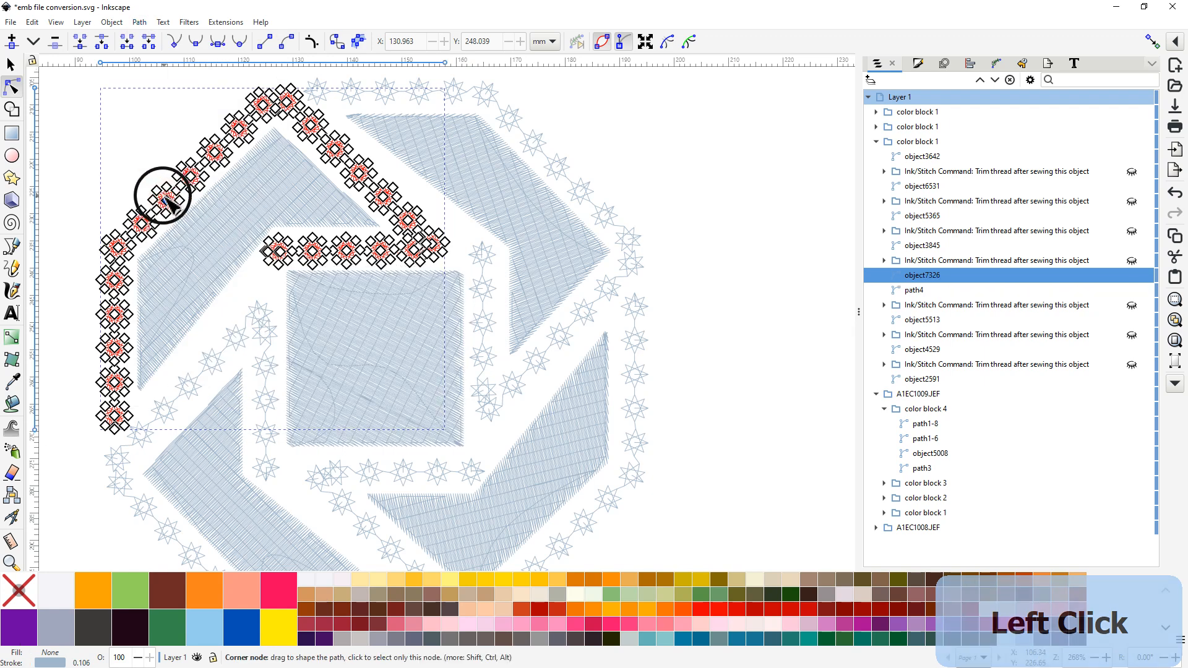
left_click(685, 182)
left_click(409, 239)
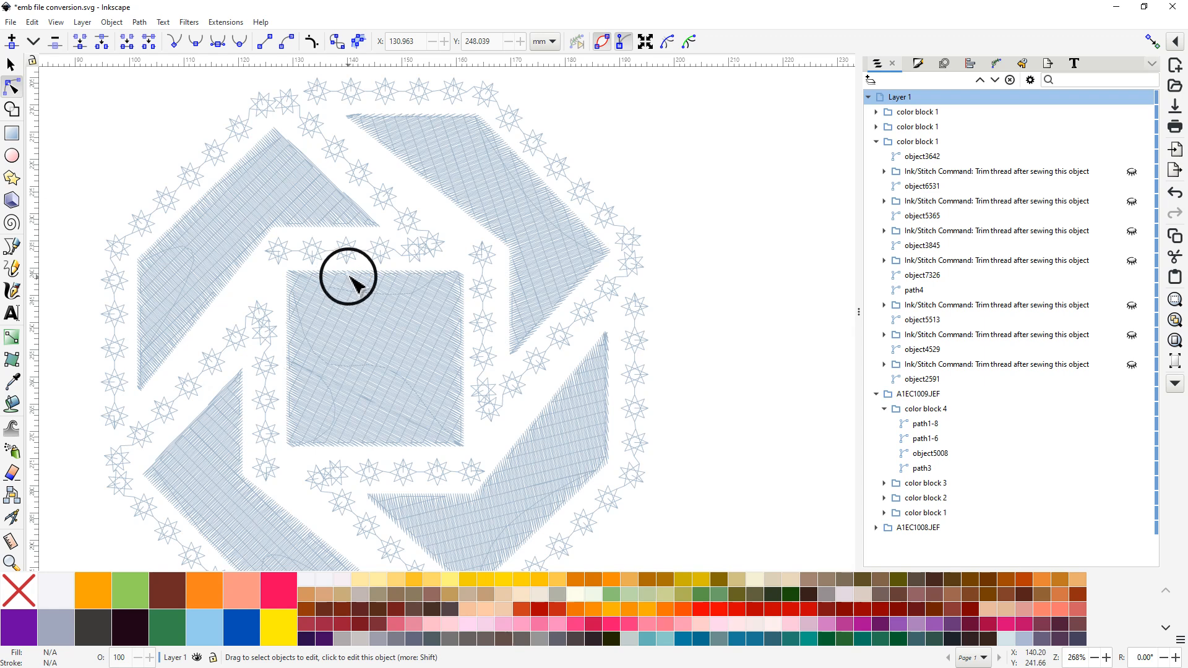
Step: Set the stroke of the upper-left star border to Lime Green and the upper-right star border to True Orange
left_click(308, 252)
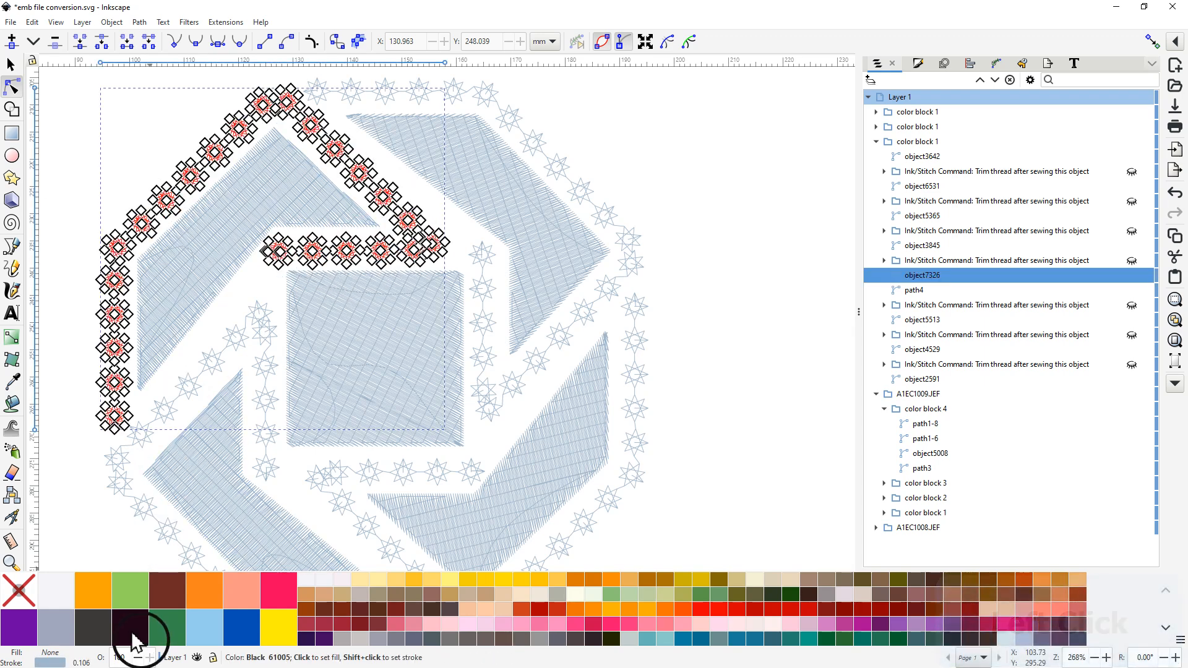
middle_click(128, 593)
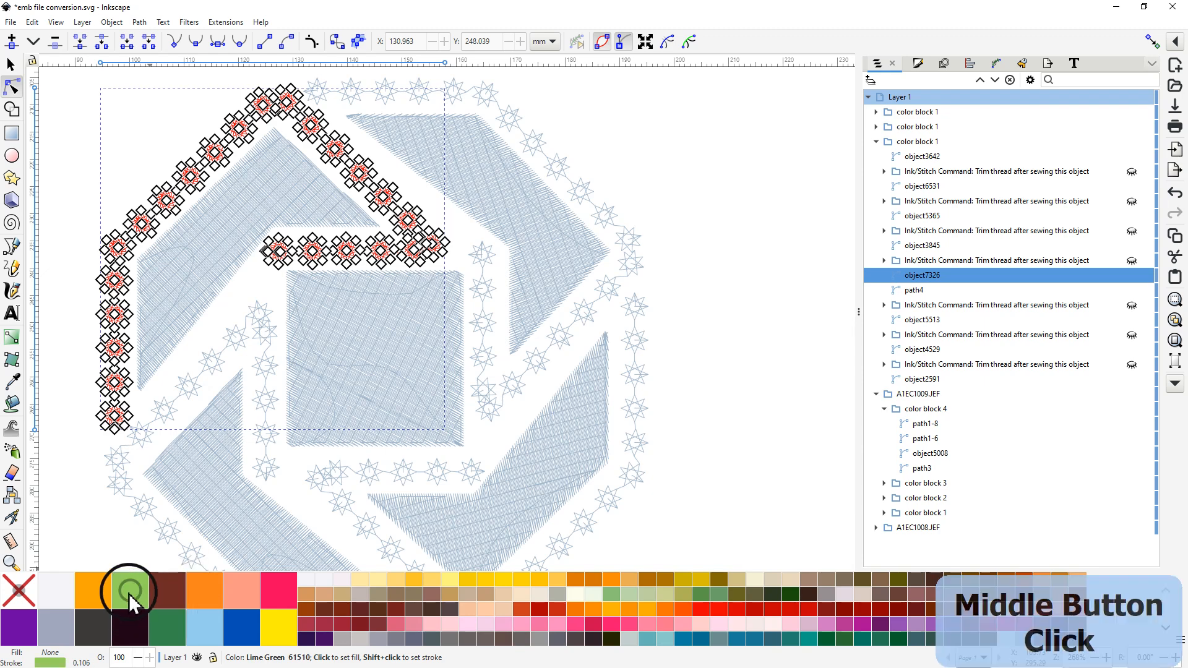
left_click(586, 199)
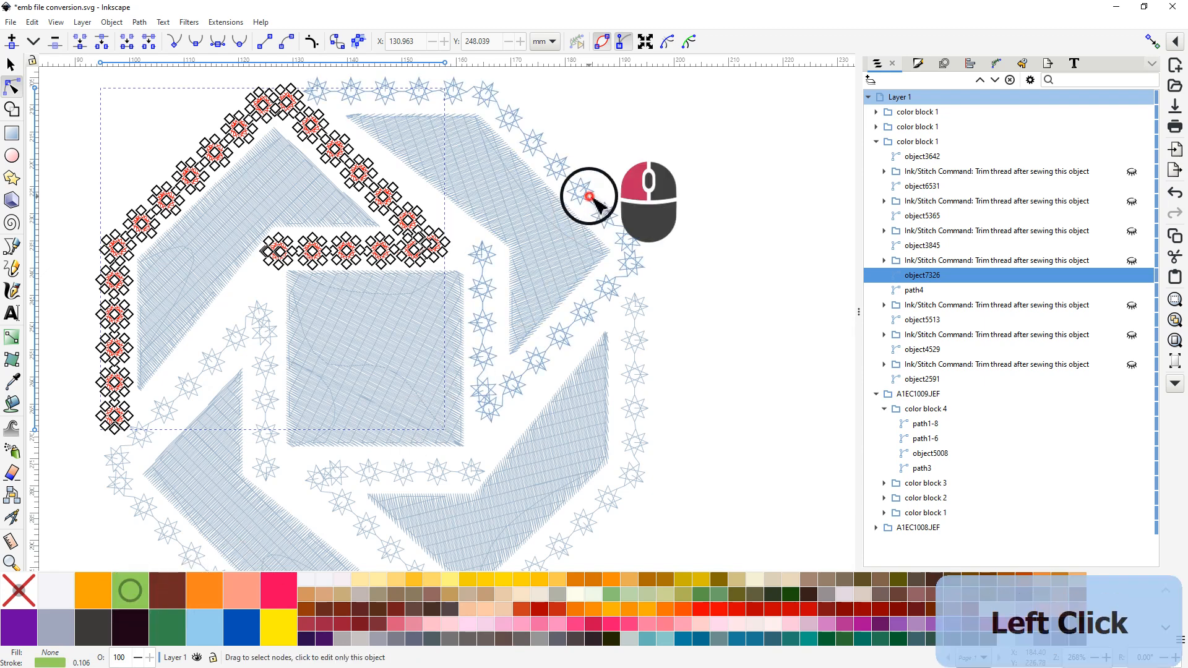
middle_click(205, 591)
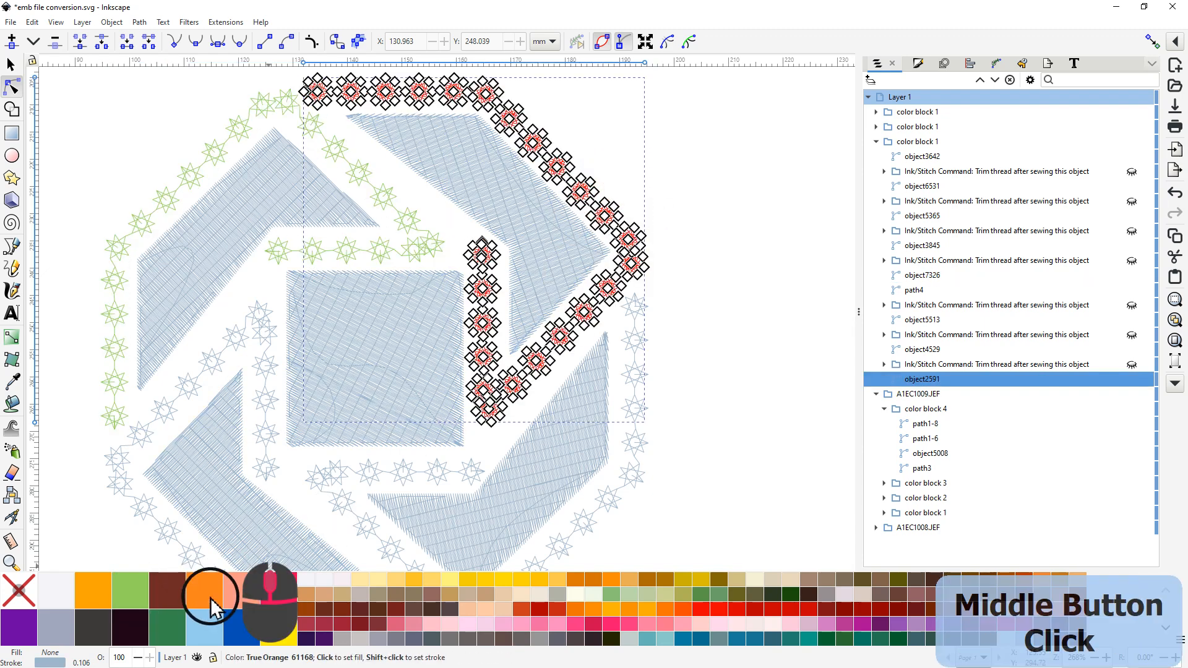
Step: Set the stroke of the lower-right star border to bright pink and the lower-left star border to purple
left_click(633, 443)
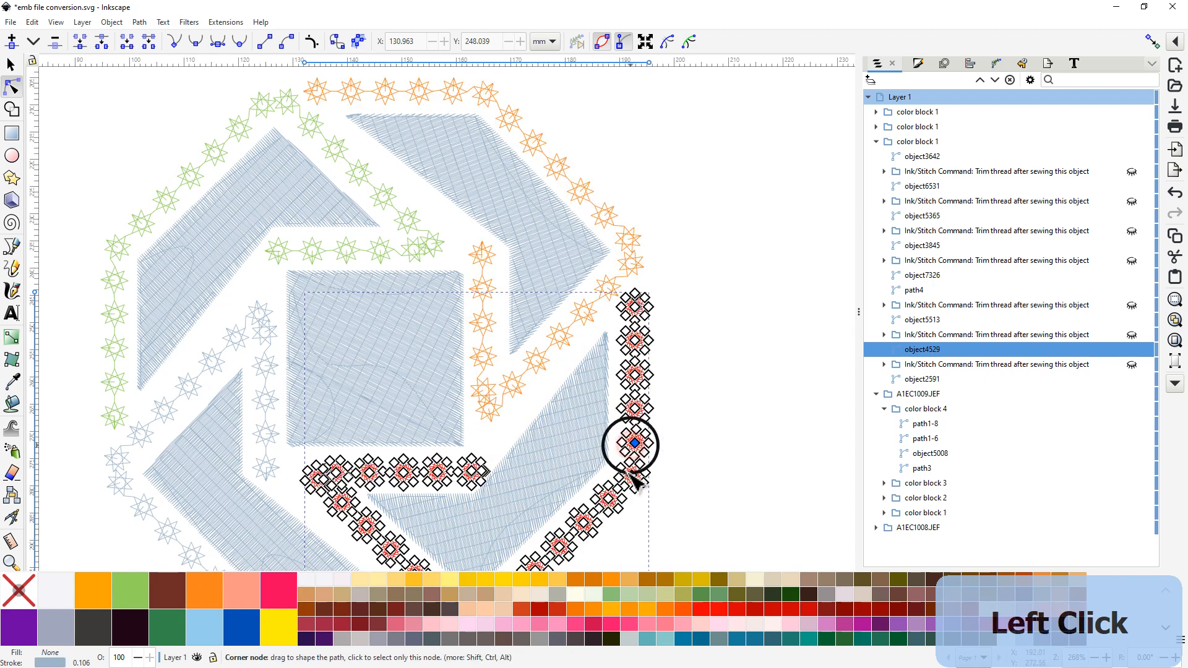
middle_click(279, 591)
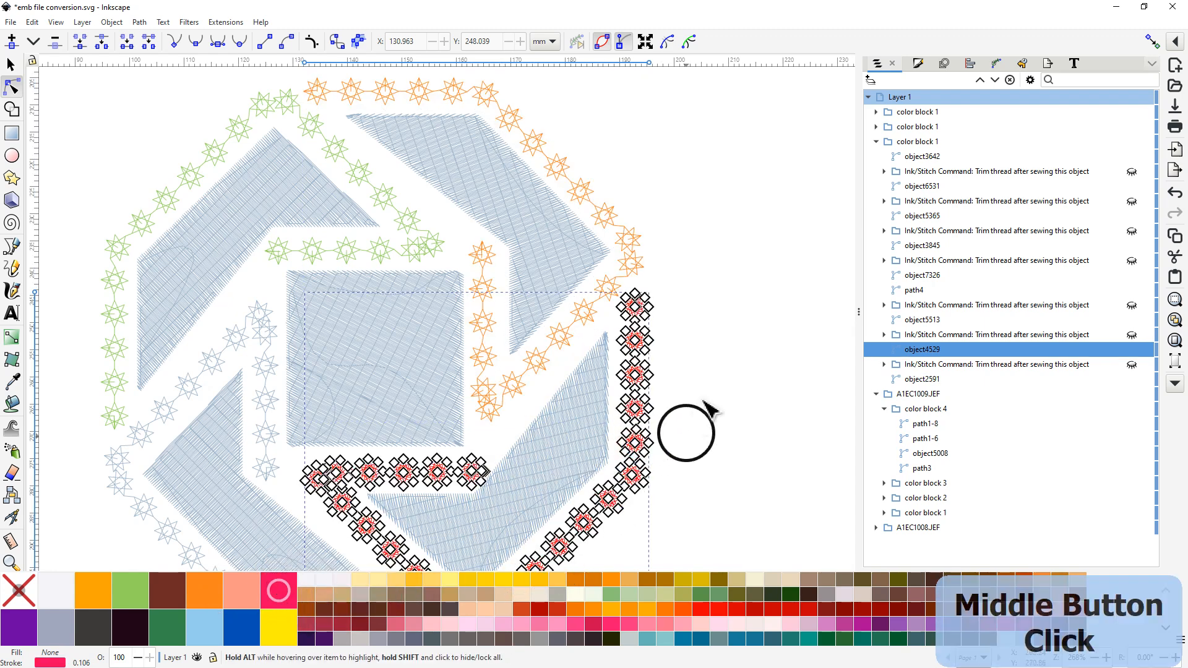
scroll(732, 342, "down", 4)
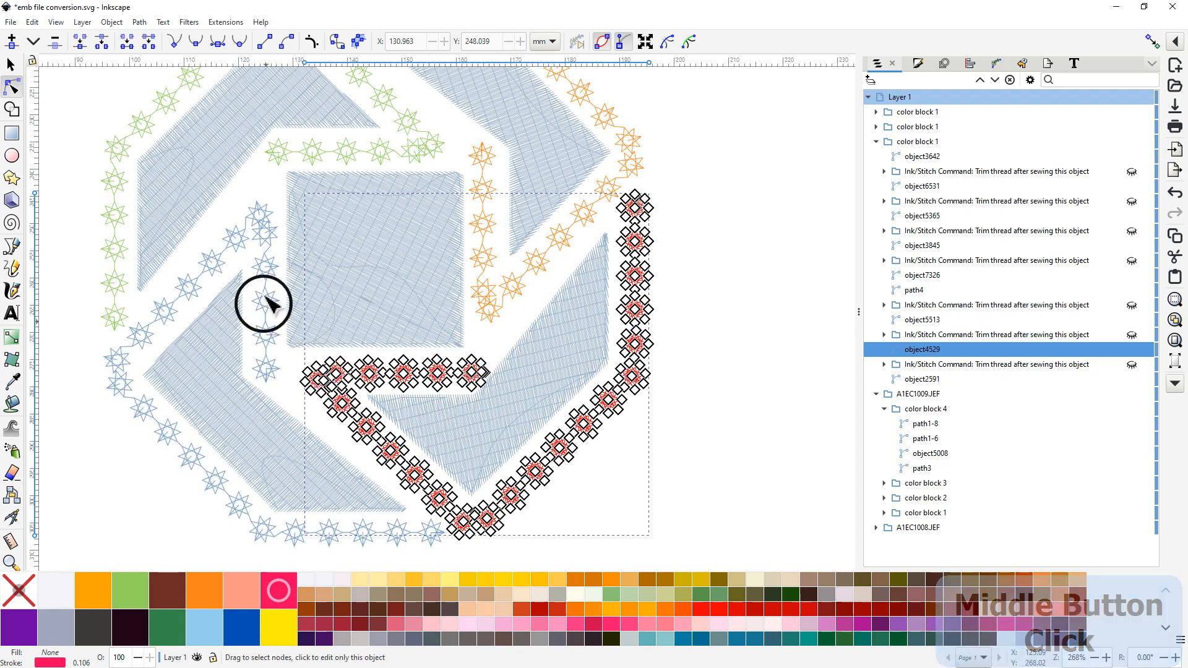
left_click(263, 292)
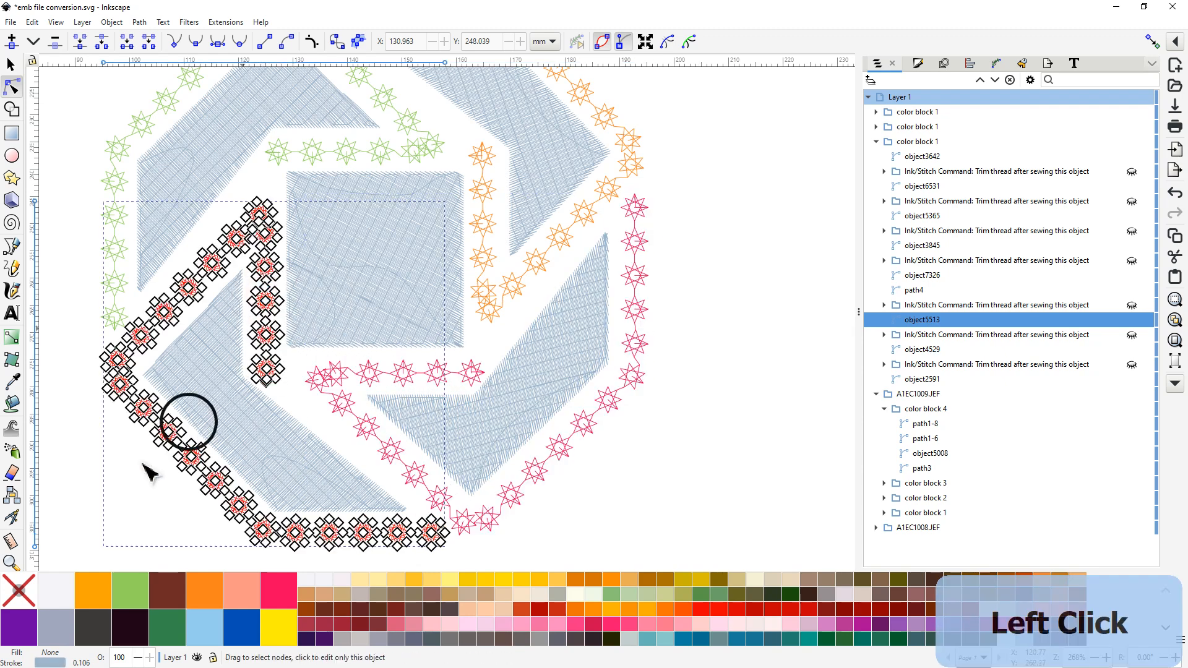
middle_click(20, 626)
Step: Set the lower-left angular stitch block's stroke to Lime Green and its fill to None, and clear the selection
left_click(275, 443)
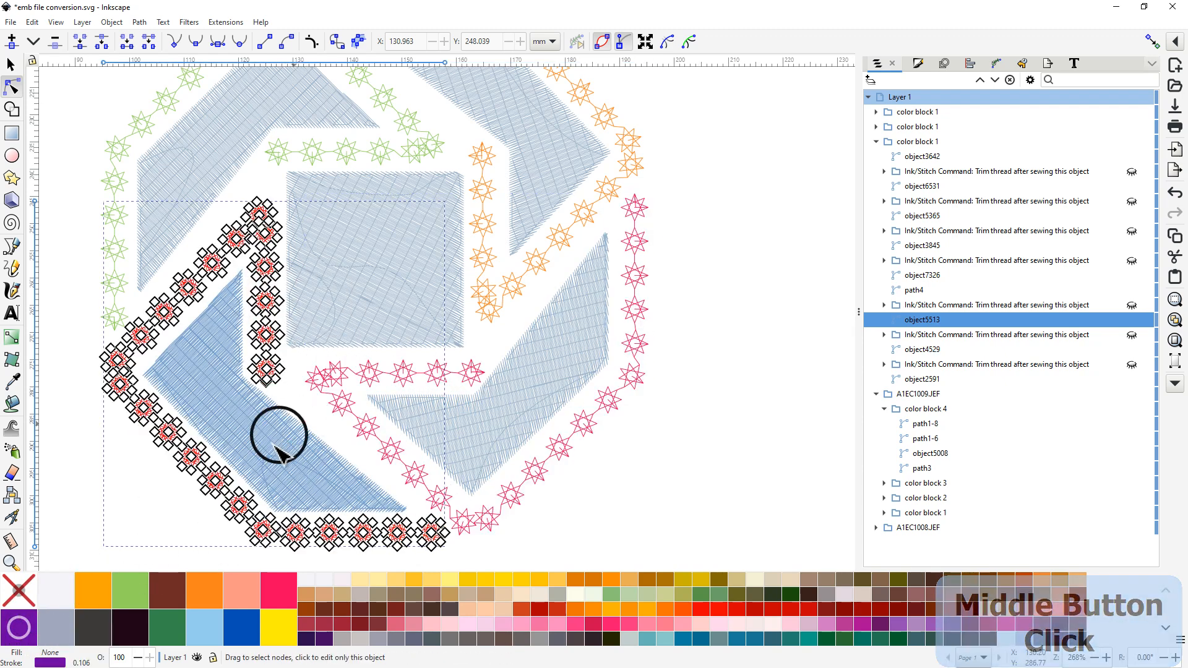
left_click(130, 597)
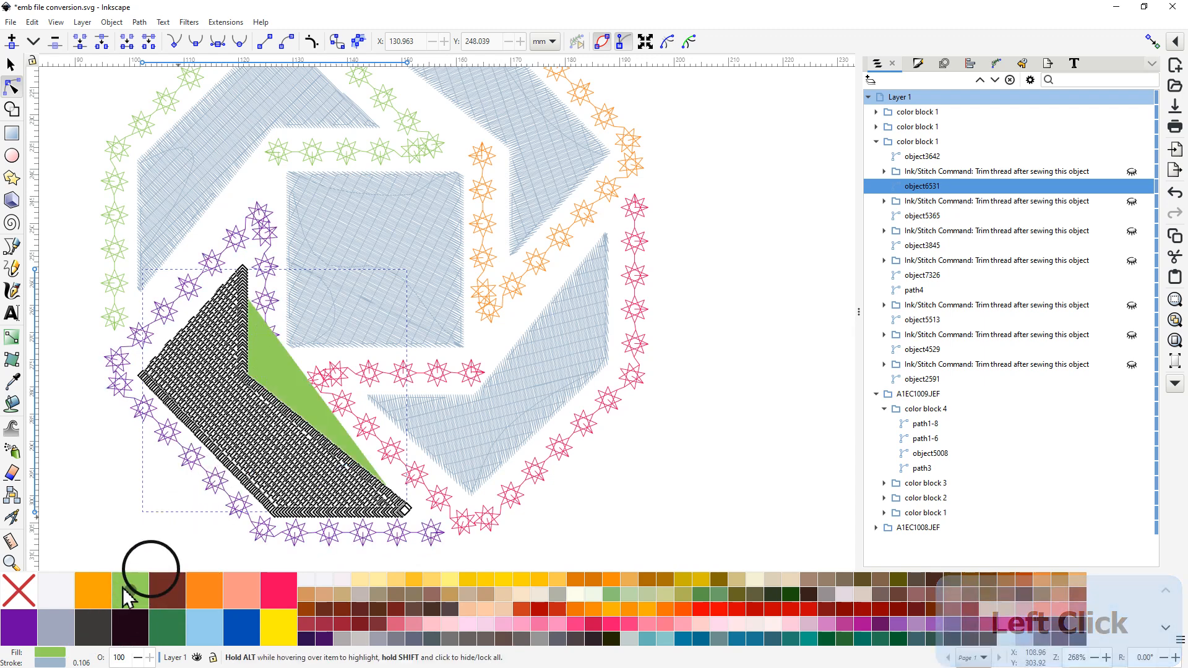
left_click(18, 597)
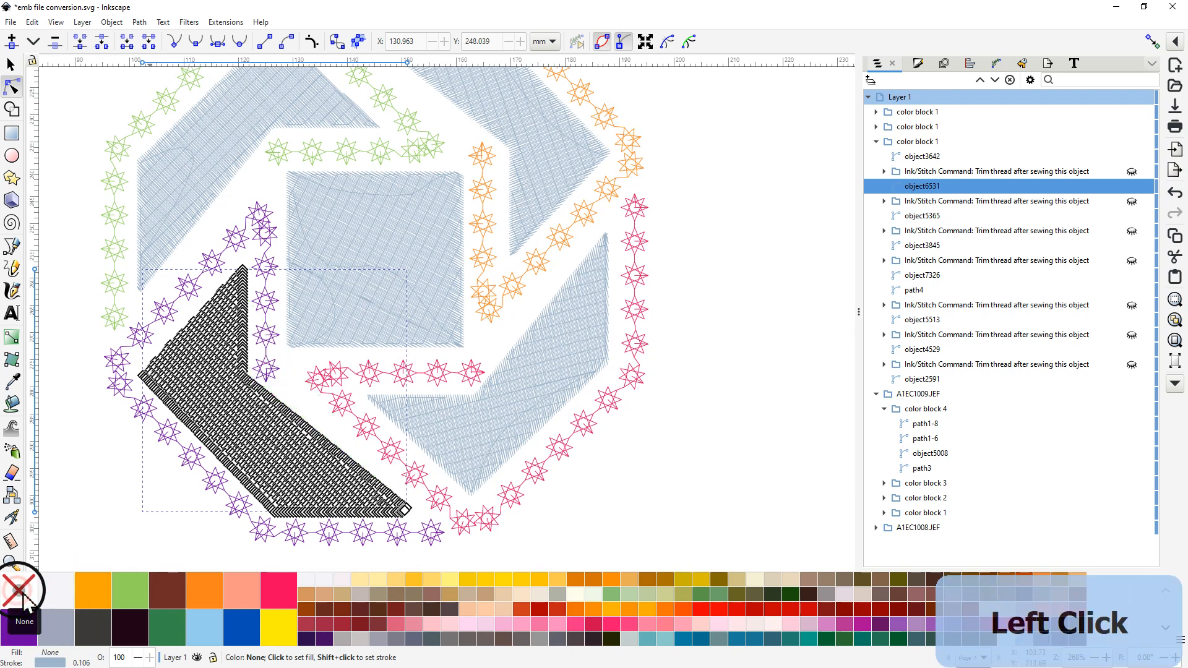
middle_click(132, 592)
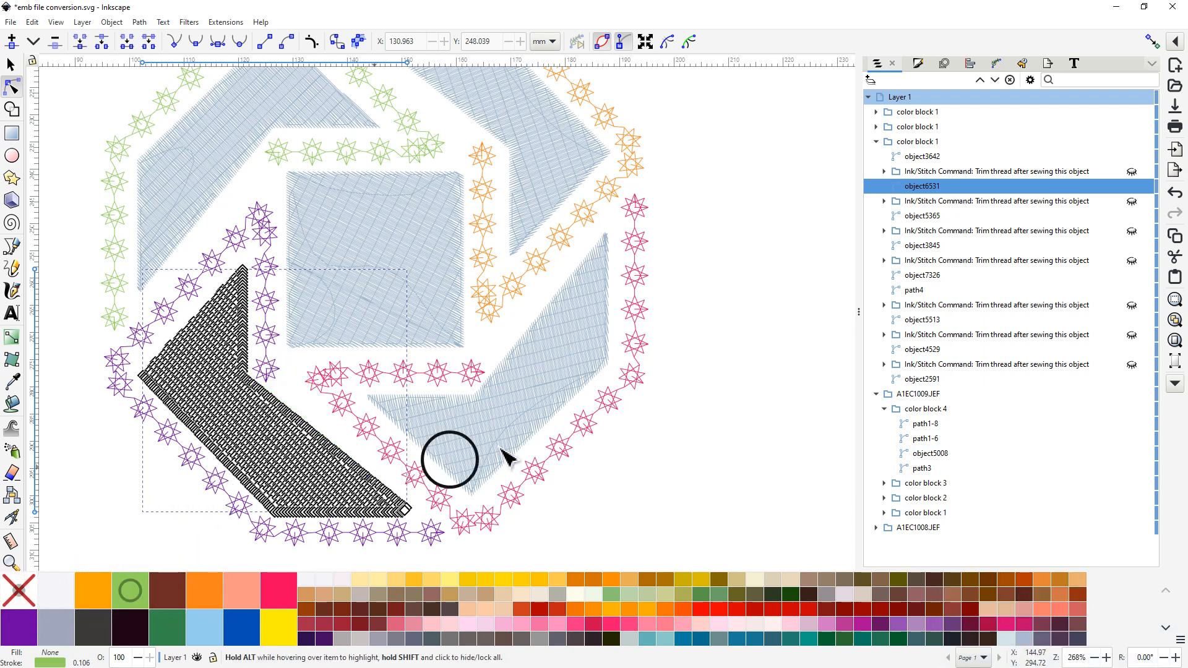
left_click(714, 432)
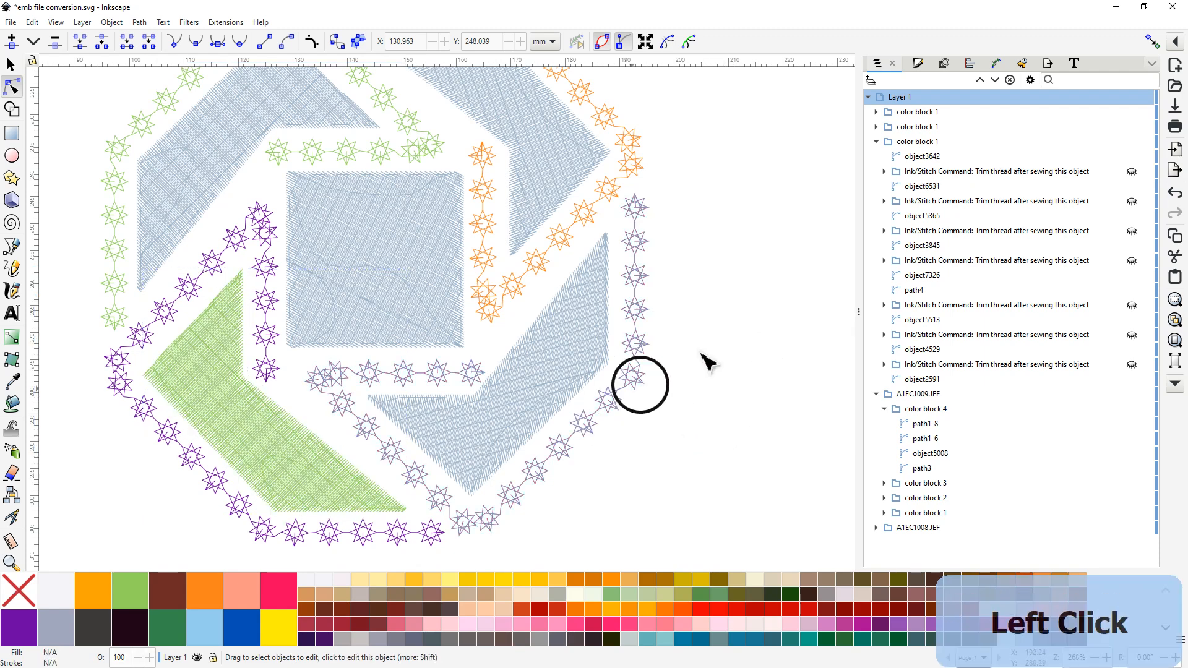
Step: Set the central square's stroke to True Orange and the upper-right angular stitch block's stroke to Medium Sapphire
scroll(711, 260, "up", 4)
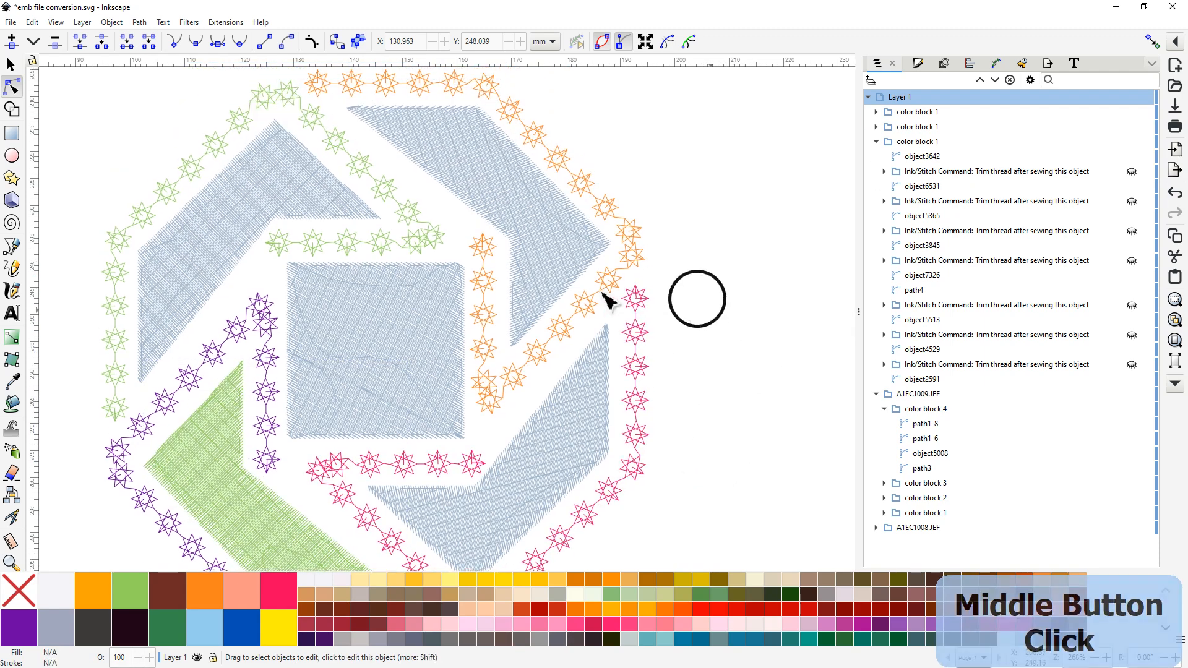
left_click(362, 378)
middle_click(204, 604)
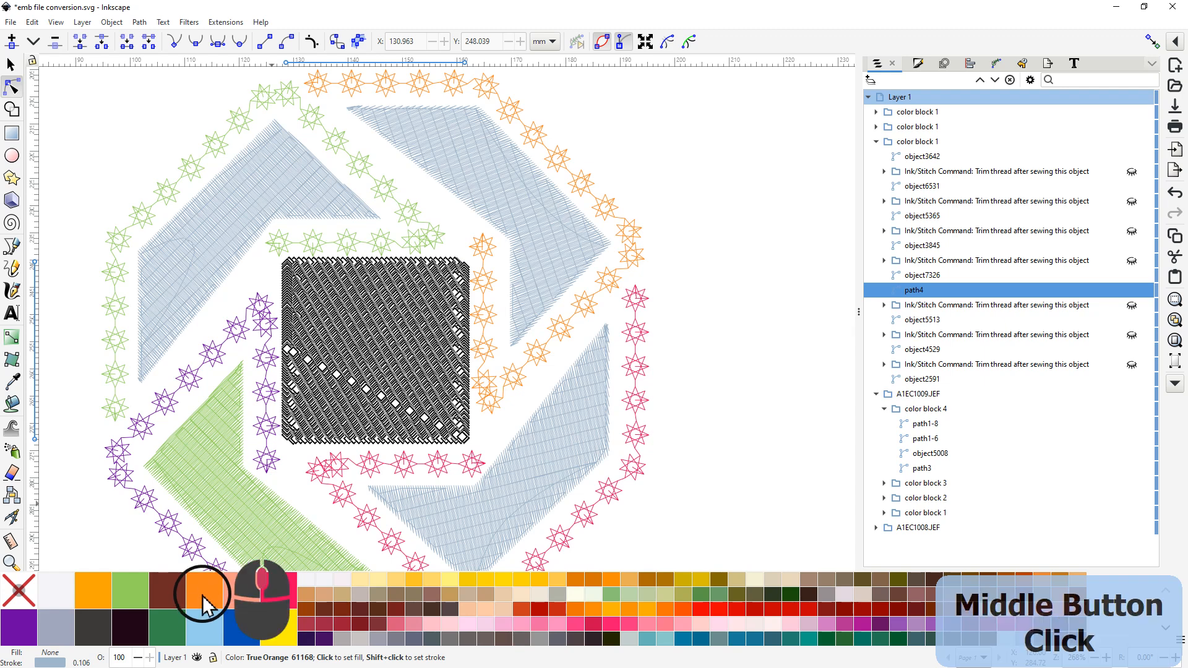
left_click(719, 321)
left_click(523, 191)
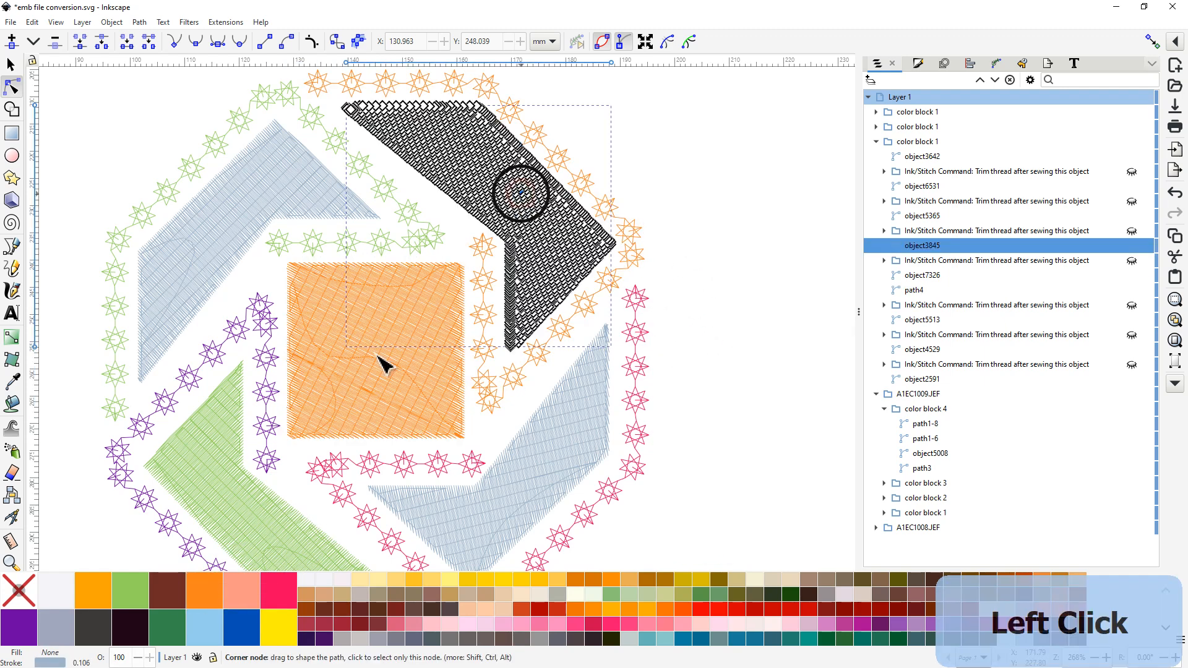
middle_click(233, 634)
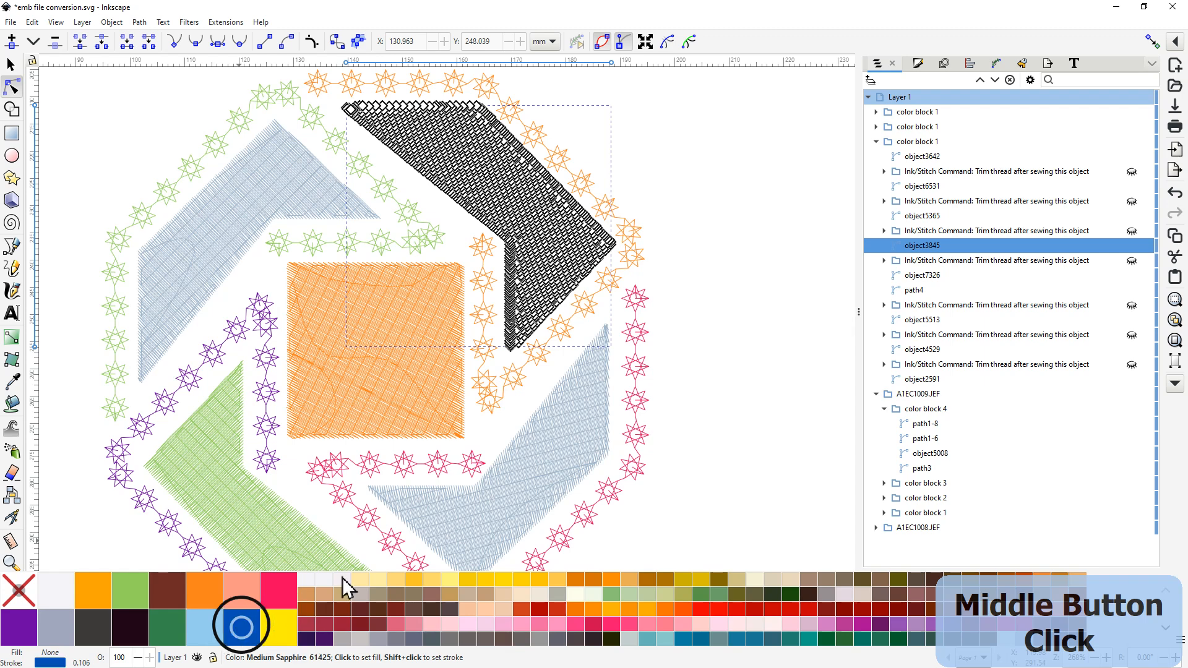
left_click(755, 306)
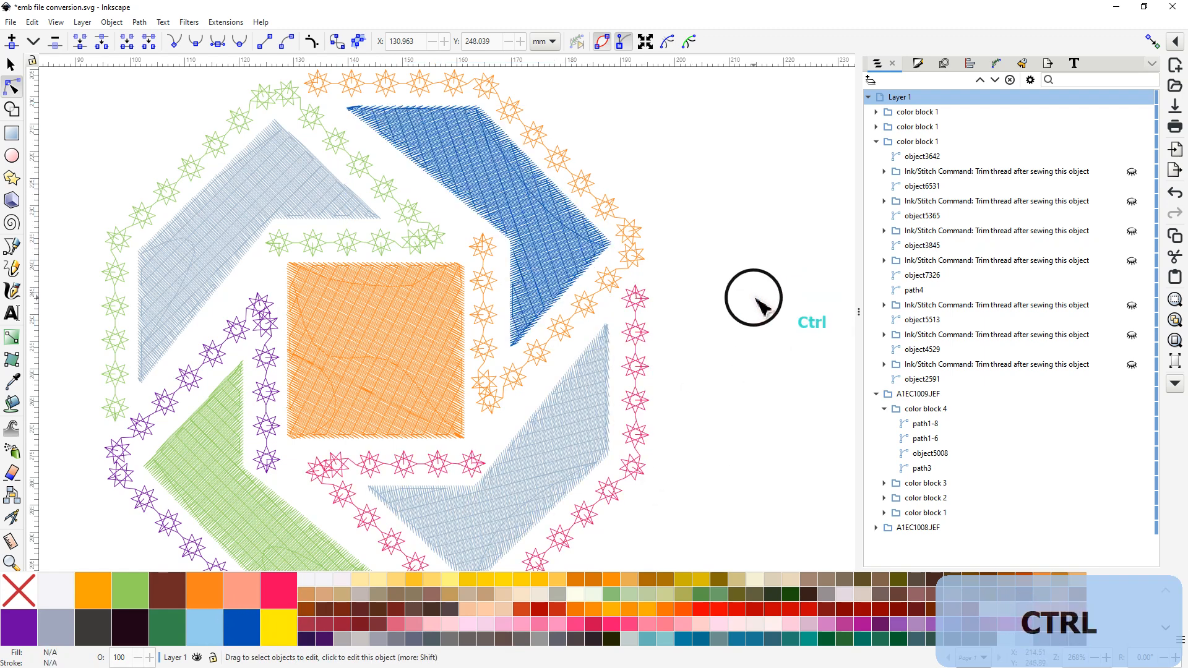
Step: Move the end node at the lowest star of the green border outward to about X 95.9, Y 270.2 mm
scroll(754, 291, "down", 2, "ctrl")
left_click_drag(753, 290, 505, 289)
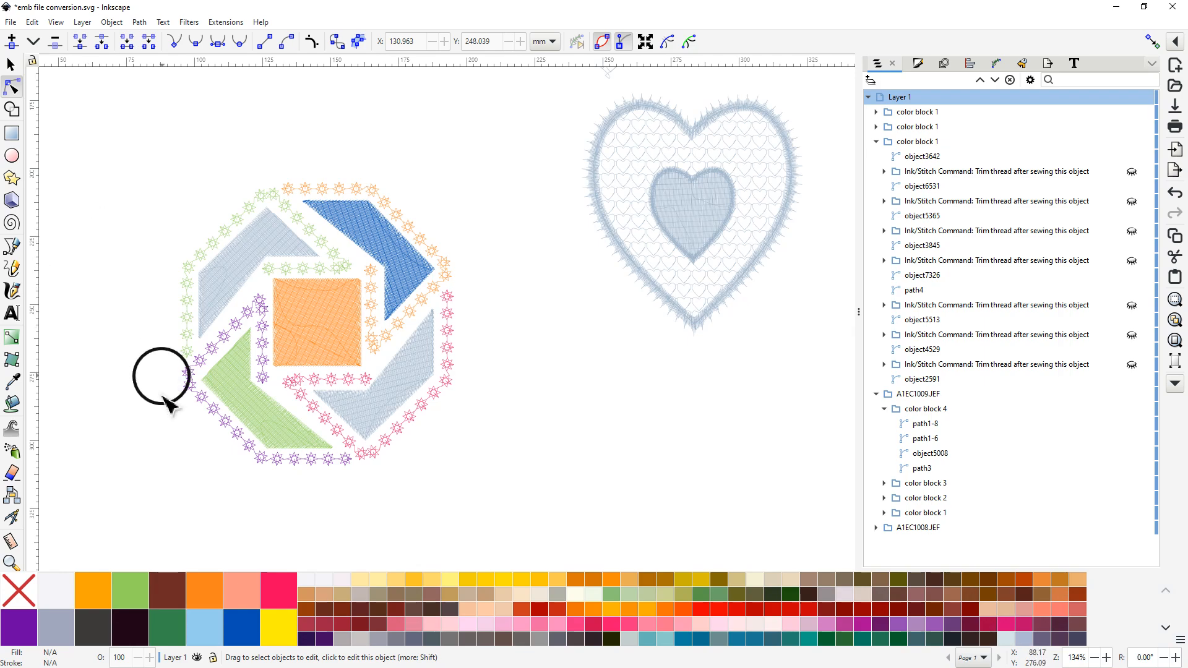
scroll(167, 384, "up", 4, "ctrl")
middle_click(158, 303)
left_click_drag(158, 303, 301, 582)
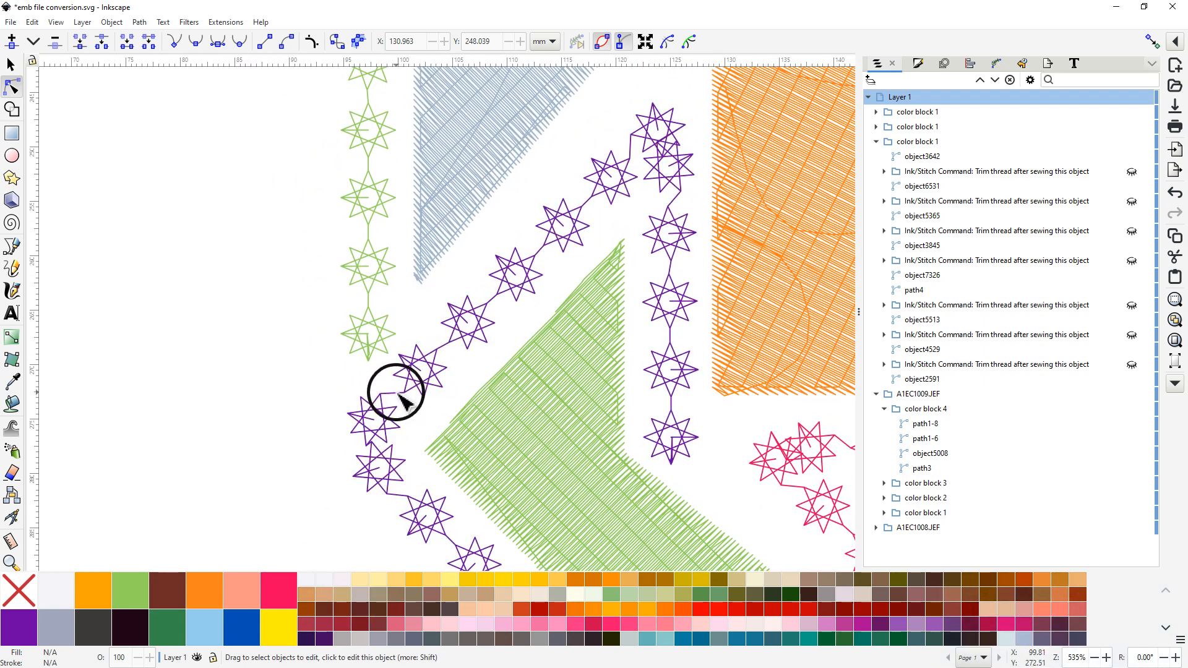
key("ctrl")
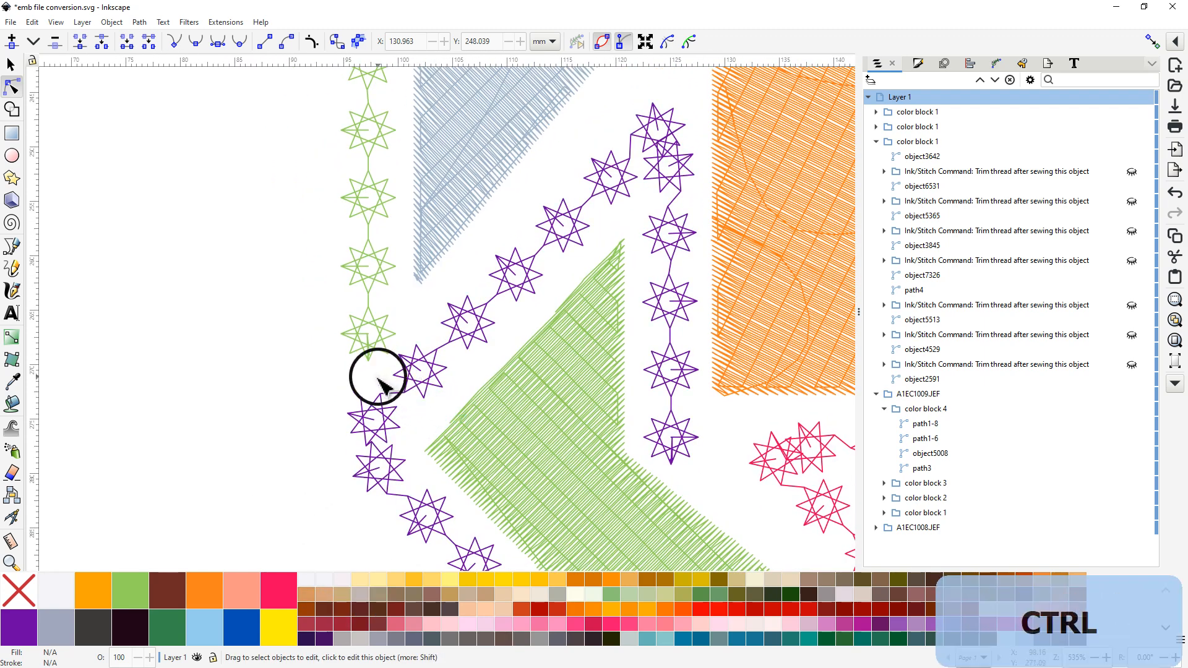
scroll(372, 378, "up", 3)
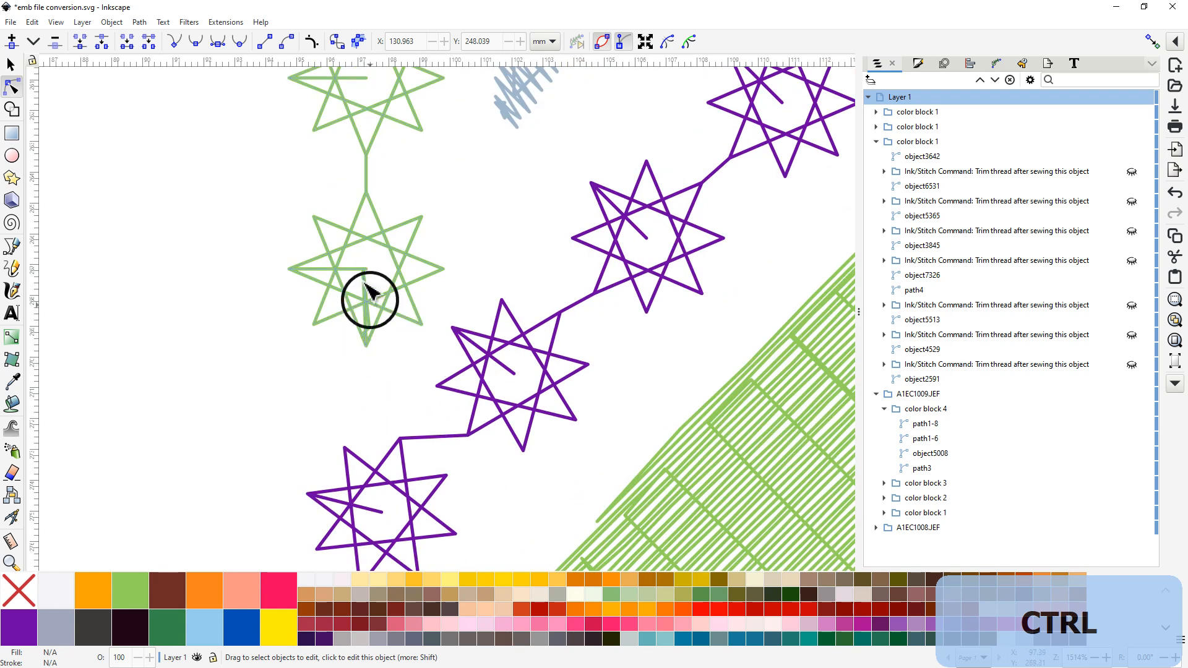
left_click(366, 284)
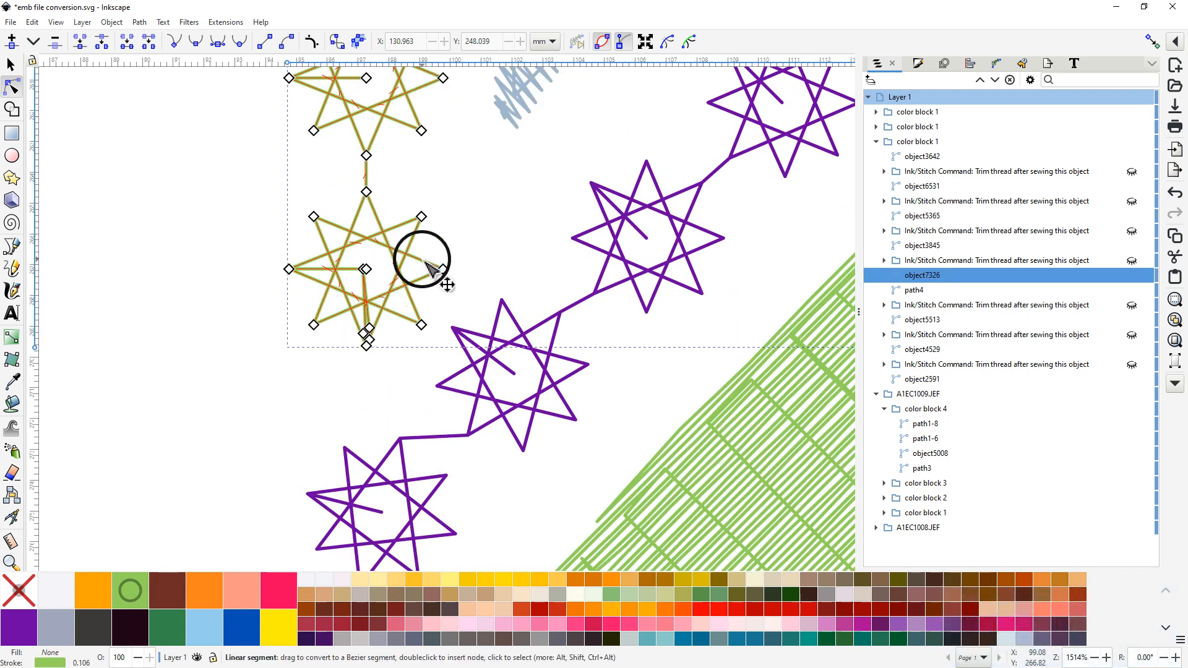
key("Tab")
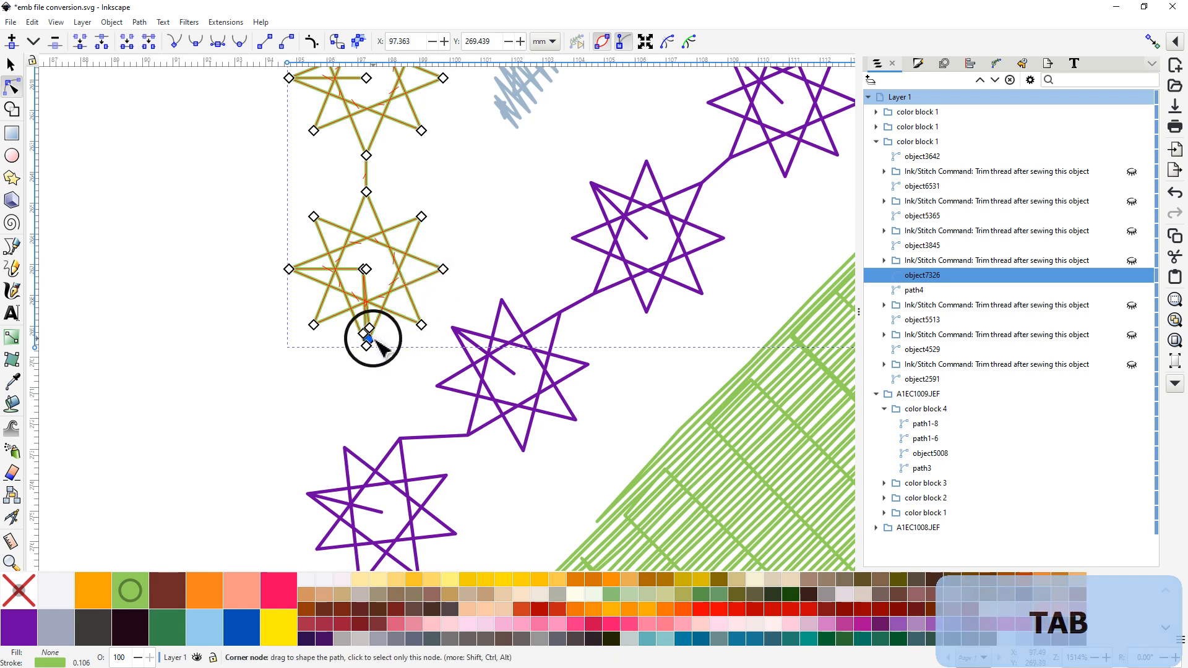
left_click_drag(370, 339, 324, 365)
Step: Split the purple star border at a new node between its two lower stars and move the lower part's loose end to about X 97.4, Y 271.2 mm
left_click(445, 436)
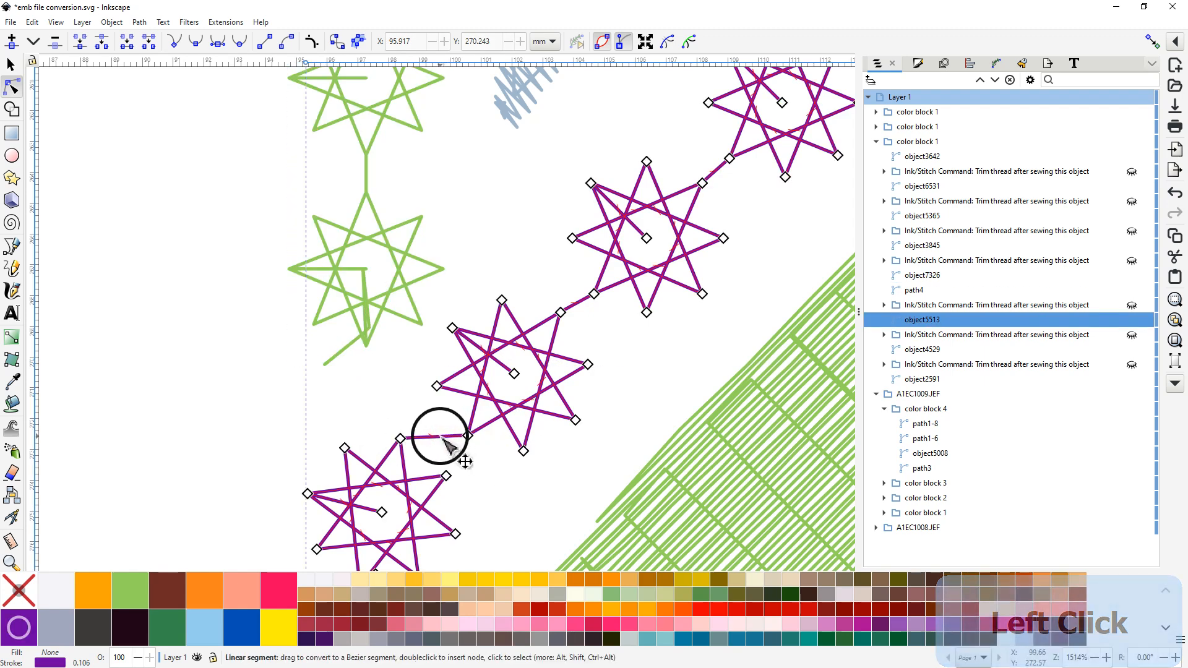
double_click(441, 437)
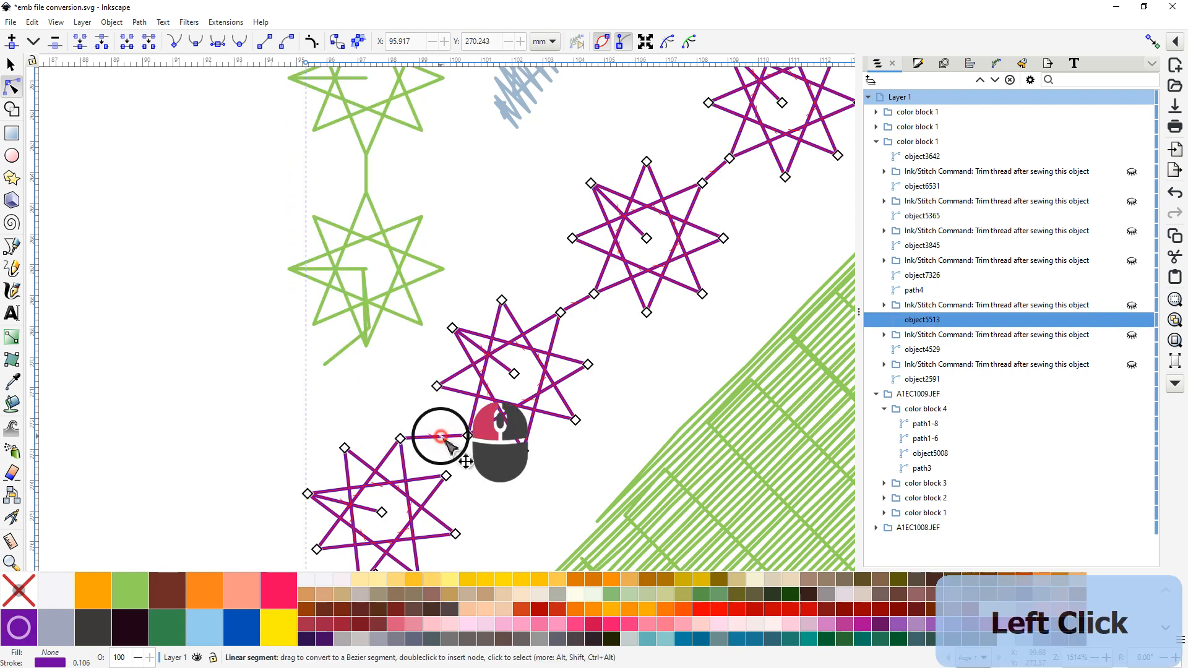
left_click(98, 45)
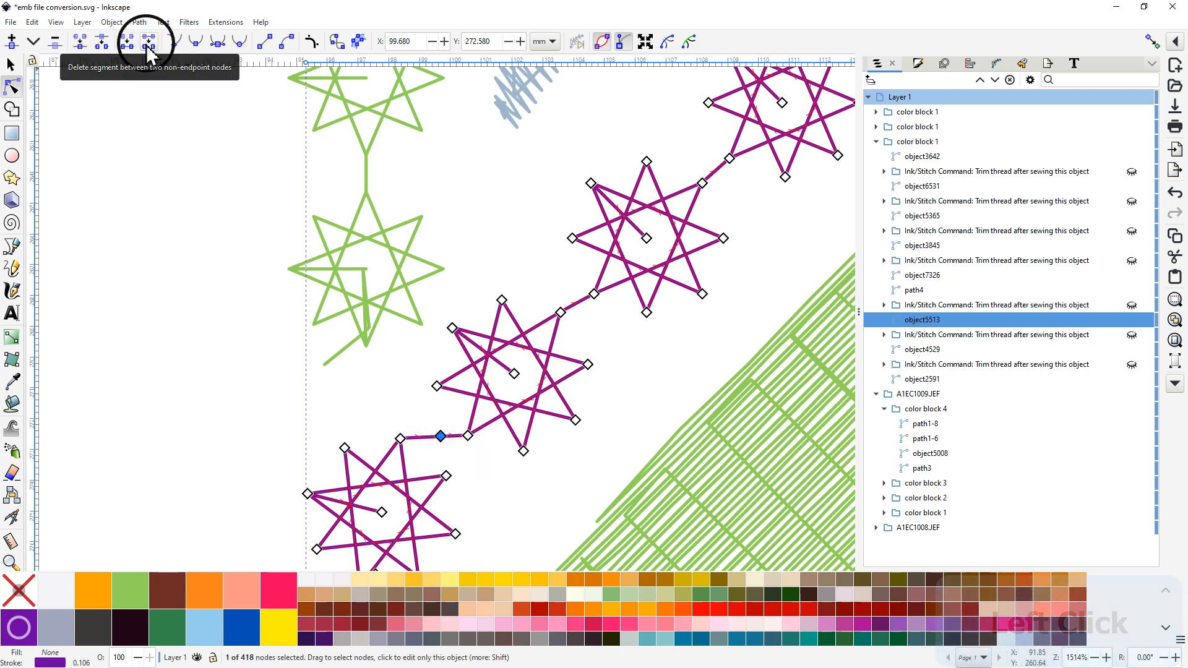
left_click(103, 43)
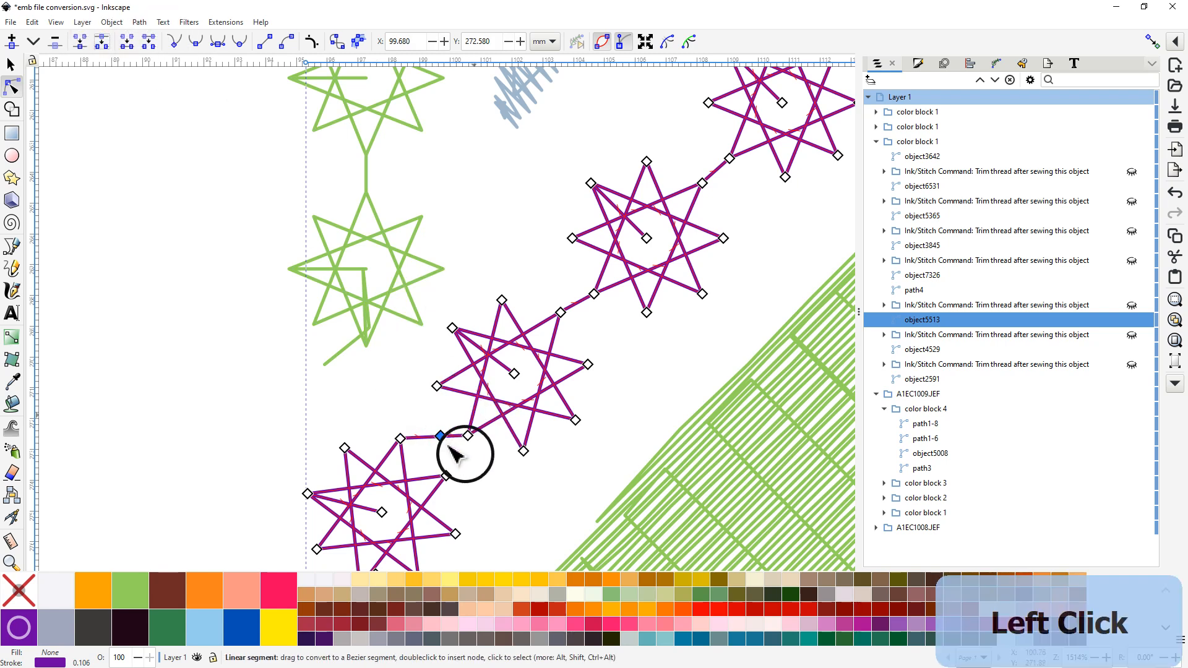
left_click(442, 435)
left_click_drag(451, 431, 374, 398)
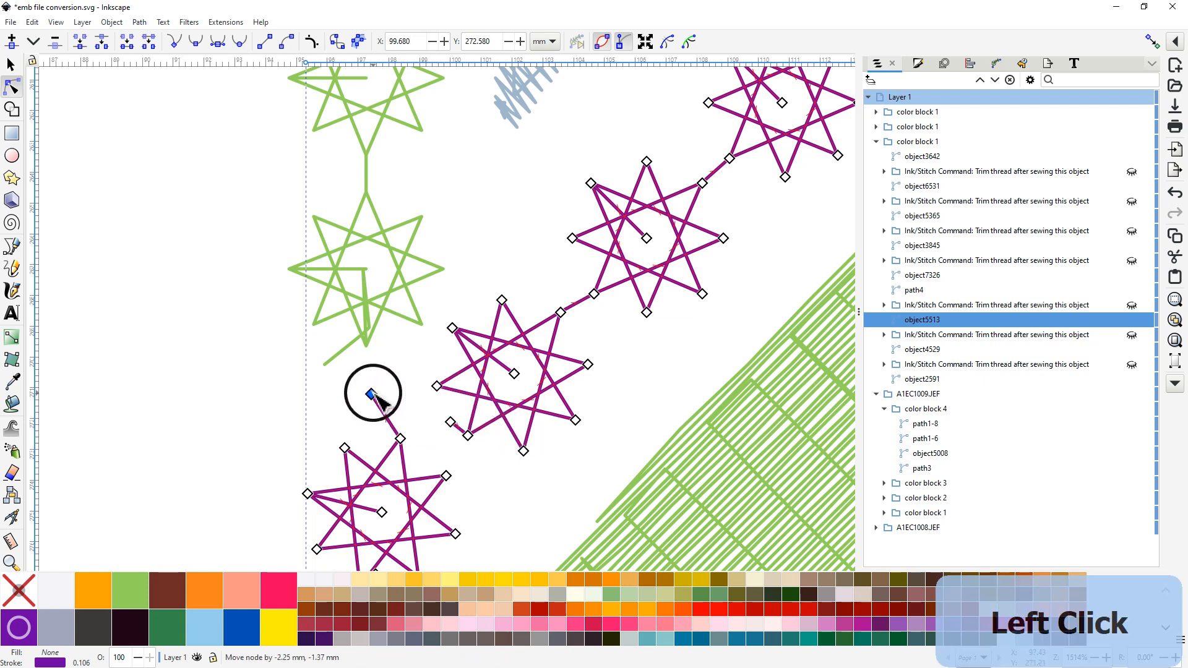
Step: Add the green star border to the node selection, move its loose end onto the purple border's loose end, and join the two end nodes
left_click(327, 366)
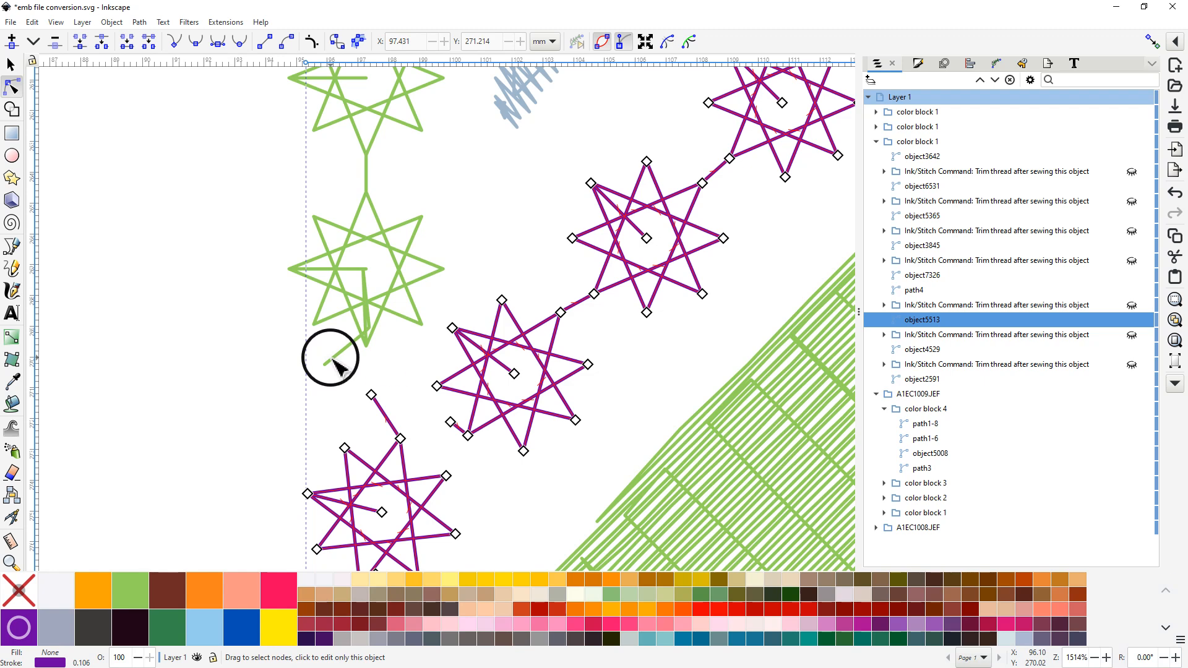
left_click(328, 362, "shift")
left_click_drag(326, 365, 384, 413)
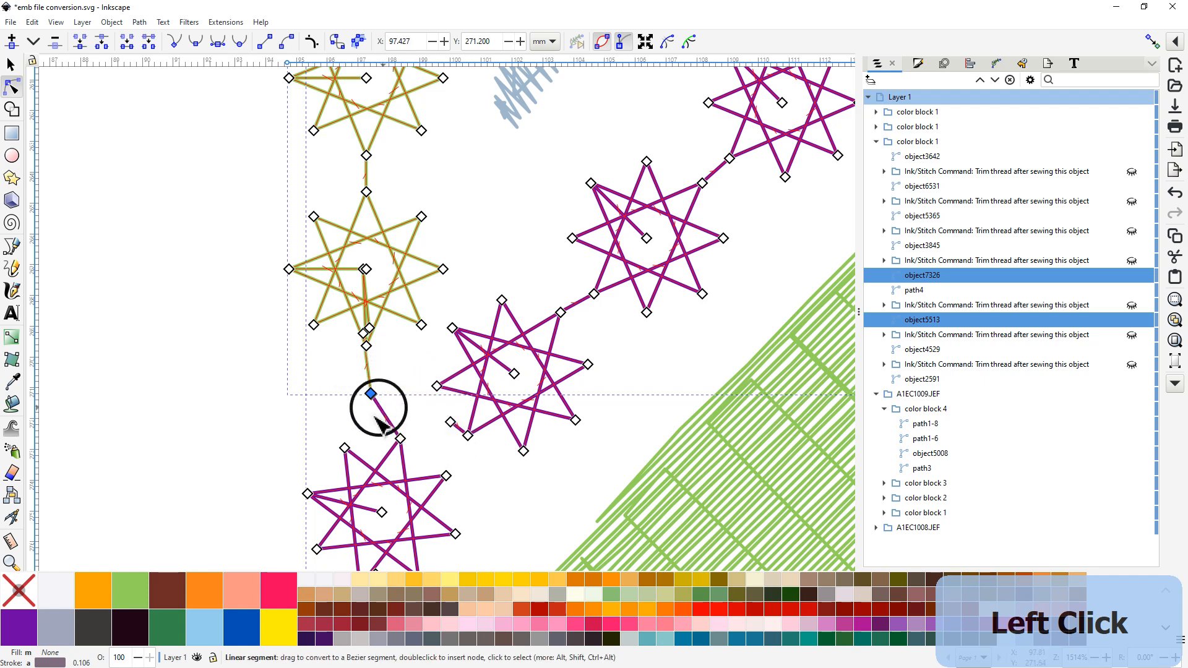
left_click(82, 45)
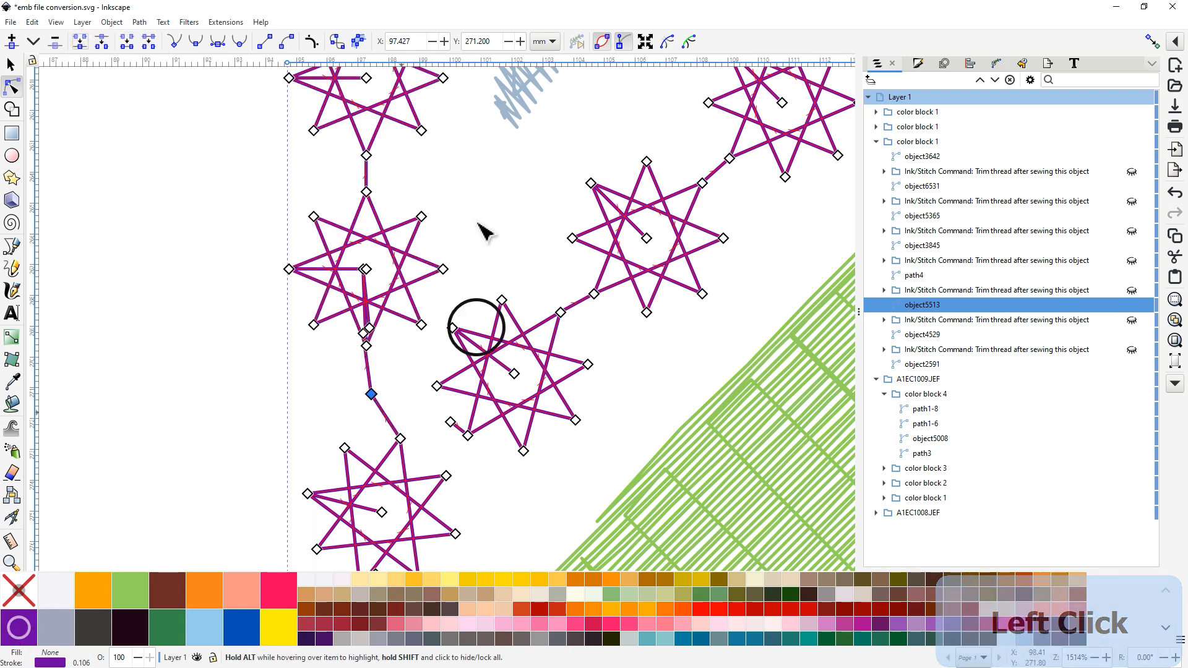
Step: Break the joined purple star border apart into separate paths and clear the selection
left_click(139, 23)
left_click(159, 198)
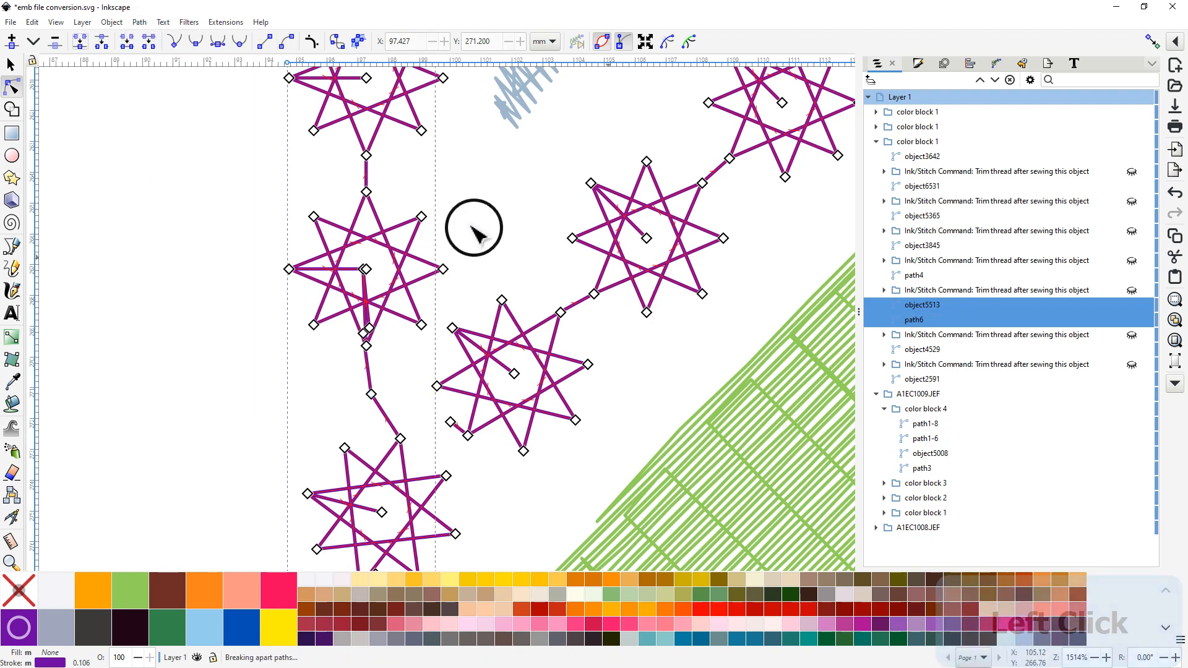
left_click(212, 263)
Step: Set the stroke of the separated inner star border around the green block to Ultra Pink and clear the selection
left_click(559, 320)
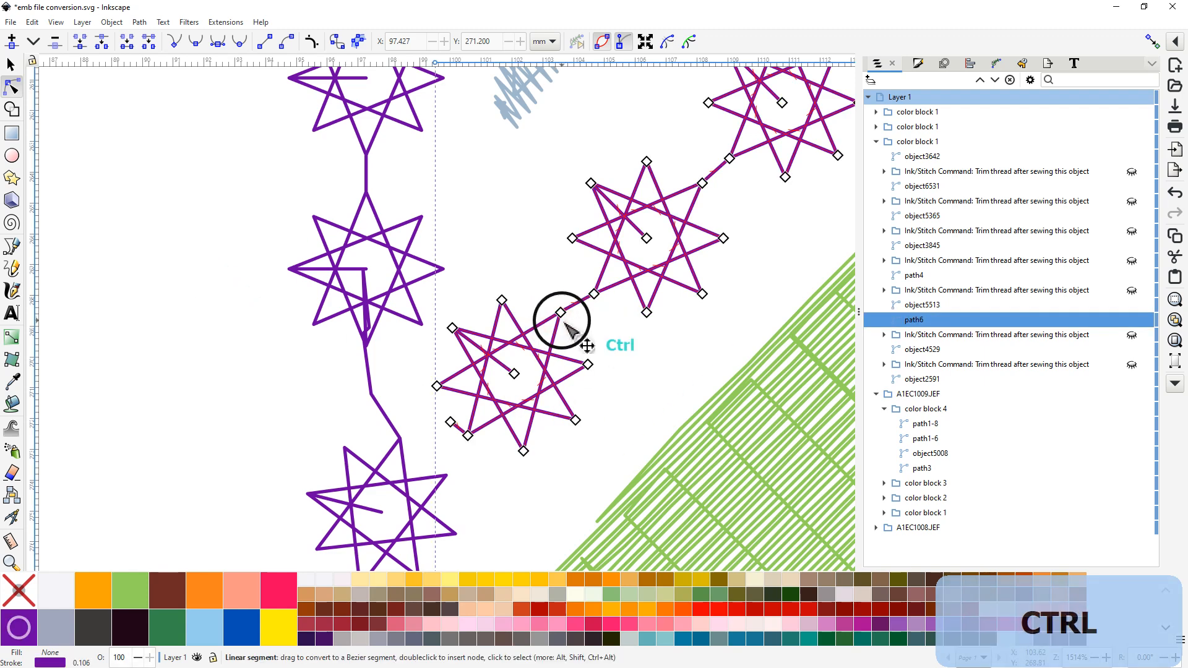
scroll(561, 322, "down", 2)
scroll(448, 291, "down", 2)
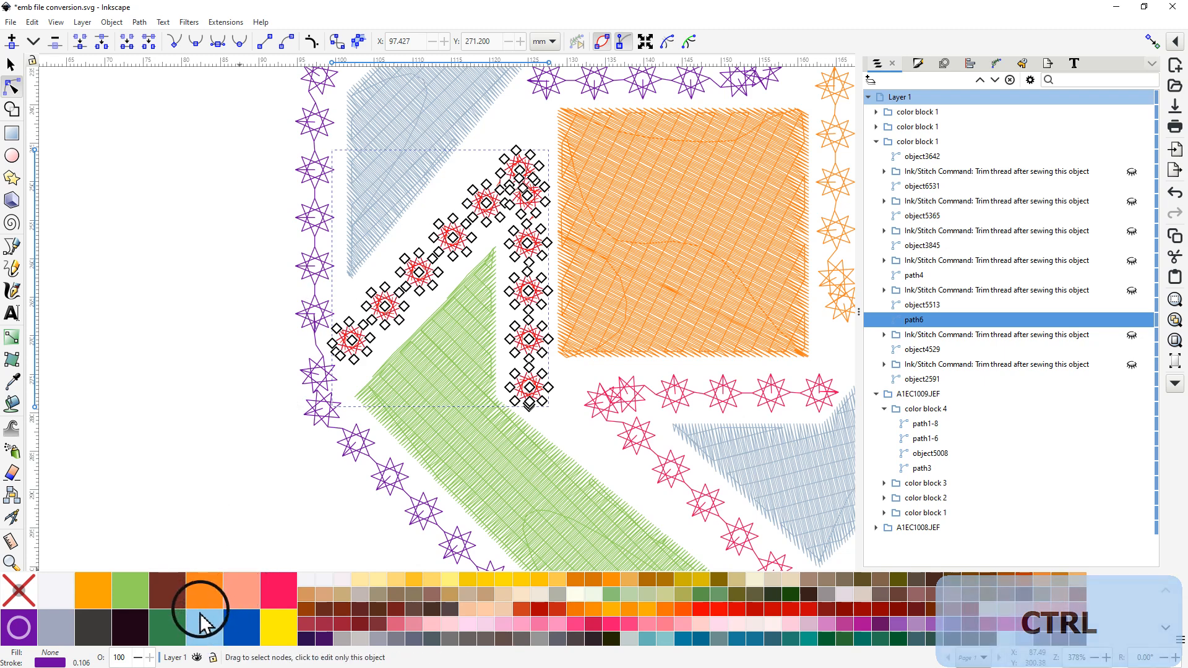
scroll(277, 594, "up", 1)
middle_click(277, 596)
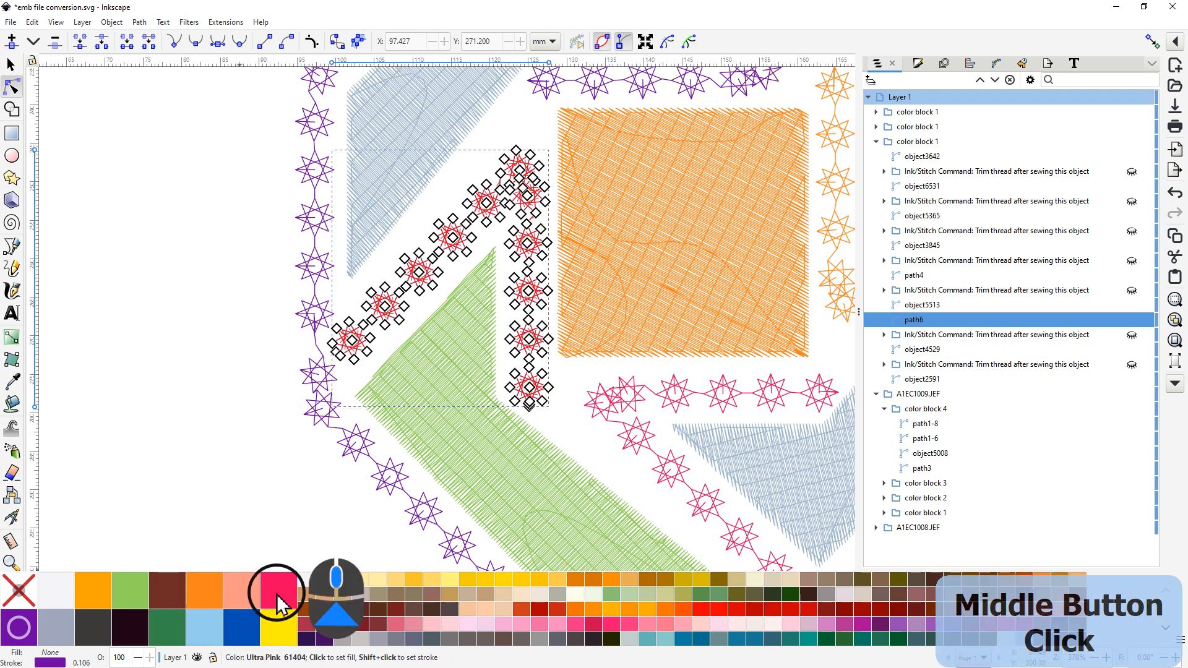
left_click(206, 303)
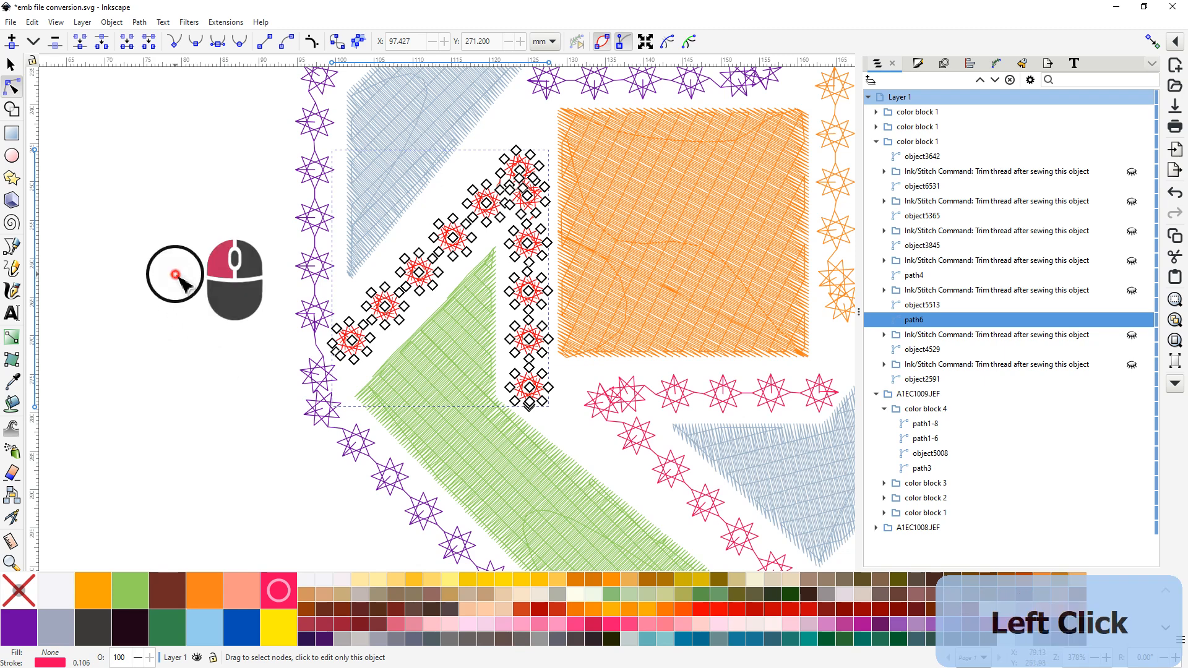
Step: Select the whole recoloured octagonal star-border design and delete it
left_click_drag(215, 229, 207, 310)
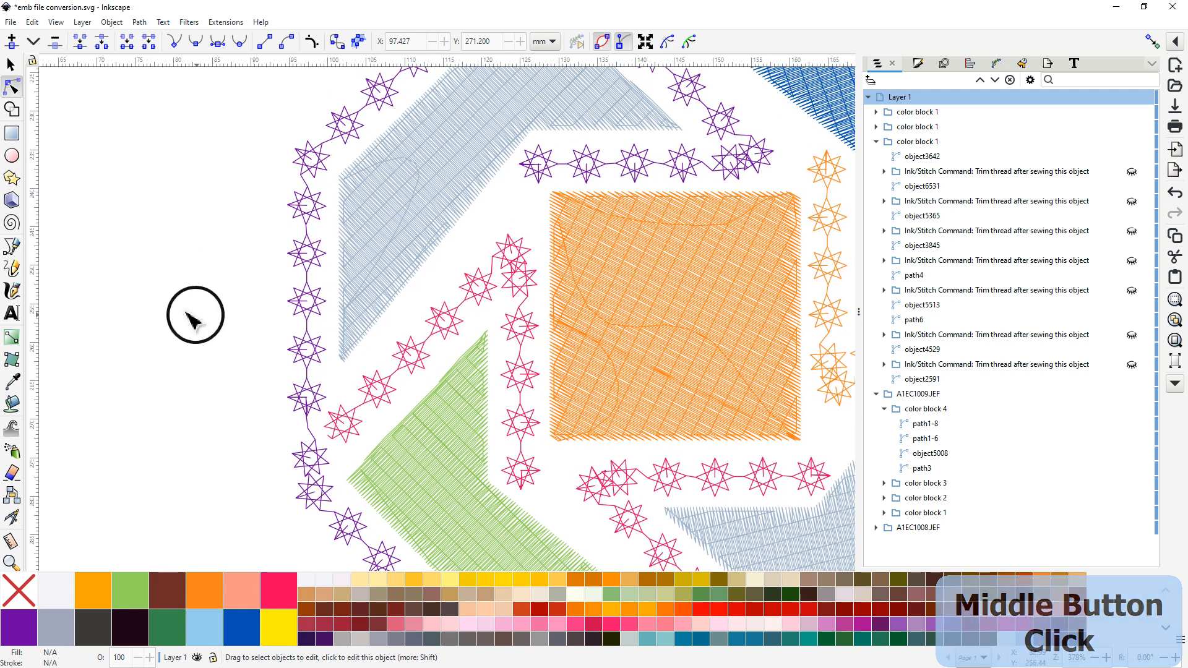
middle_click(193, 326)
left_click_drag(193, 326, 117, 458)
left_click_drag(160, 214, 136, 289)
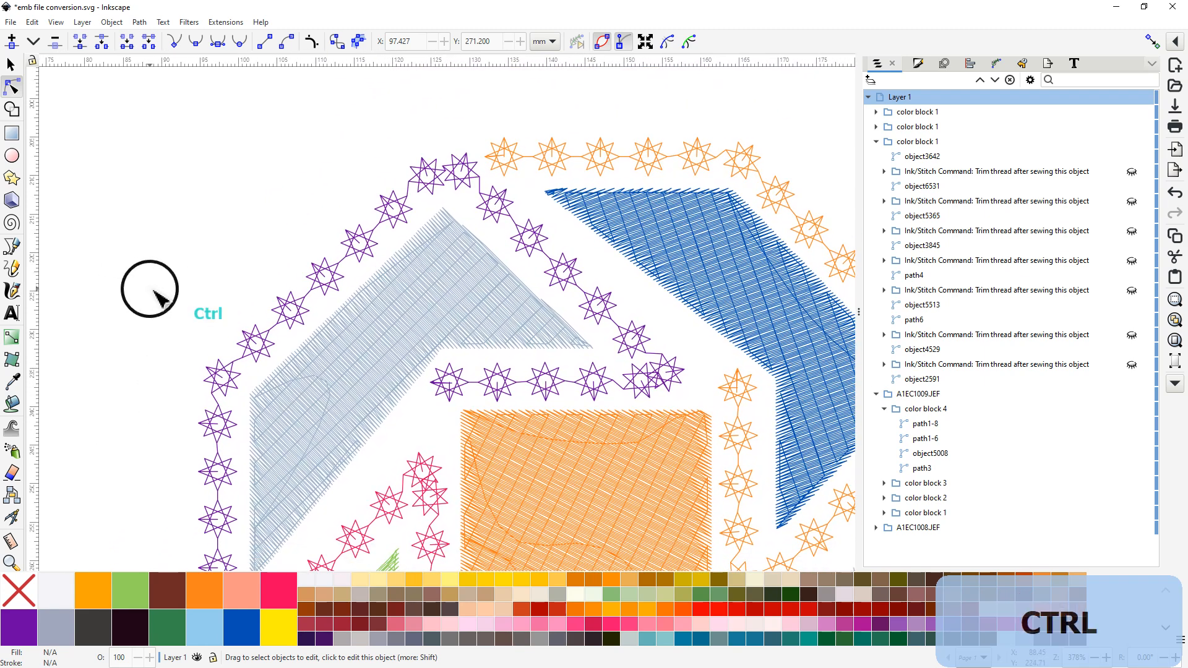
scroll(158, 294, "down", 3, "ctrl")
left_click_drag(372, 213, 313, 253)
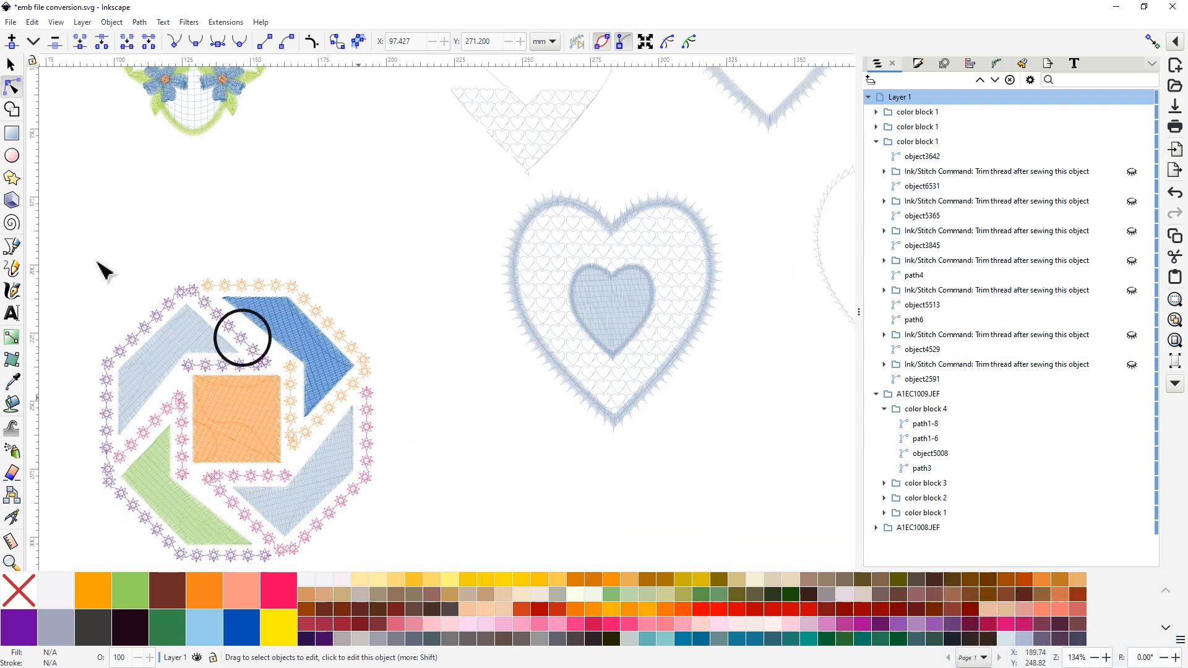
left_click_drag(73, 241, 438, 591)
scroll(316, 235, "down", 8)
left_click(283, 180)
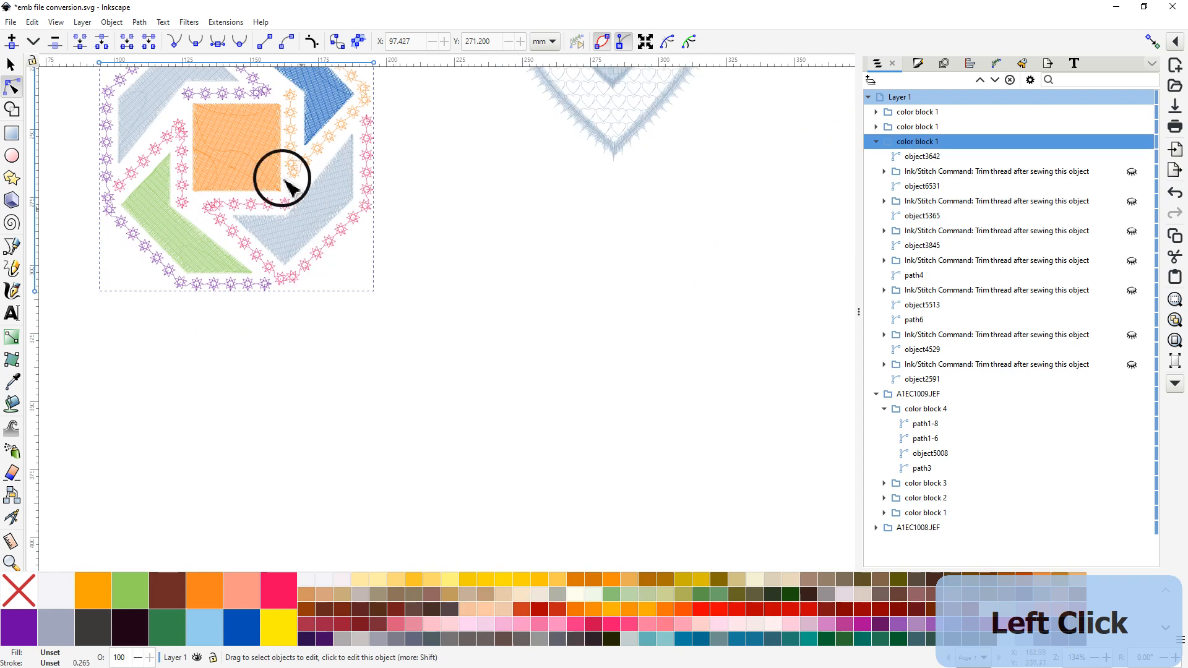
right_click(253, 163)
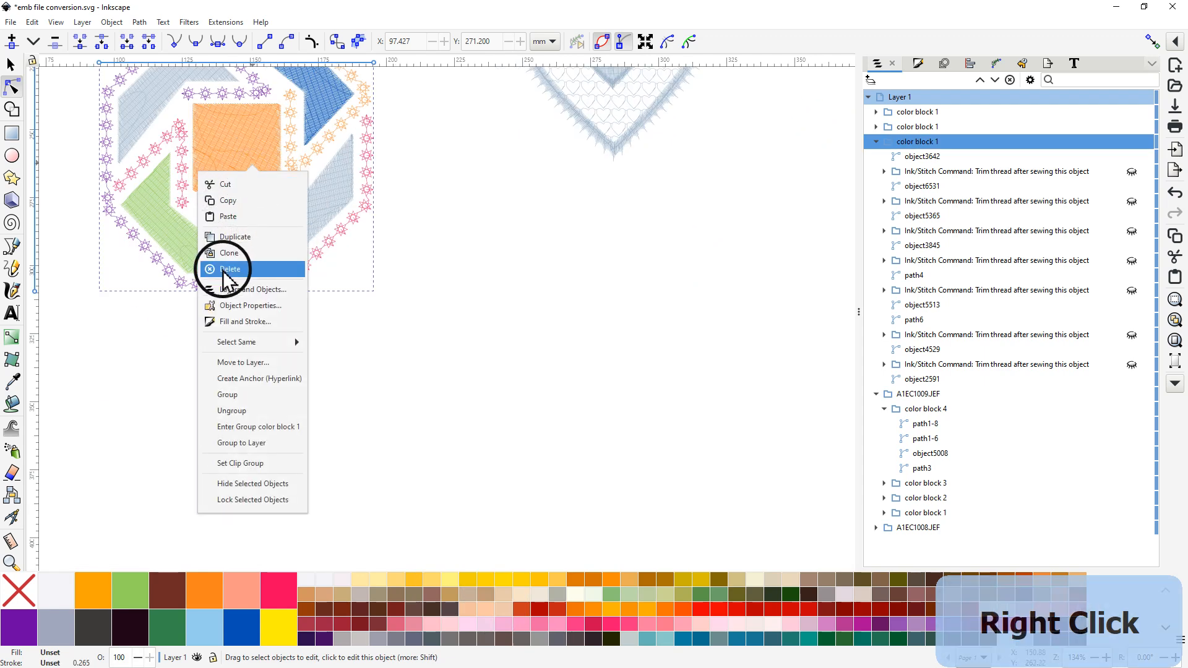
left_click(243, 271)
Step: Examine the floral wreath design up close, especially where the green leaf stitches meet between two blue flowers
middle_click(416, 170)
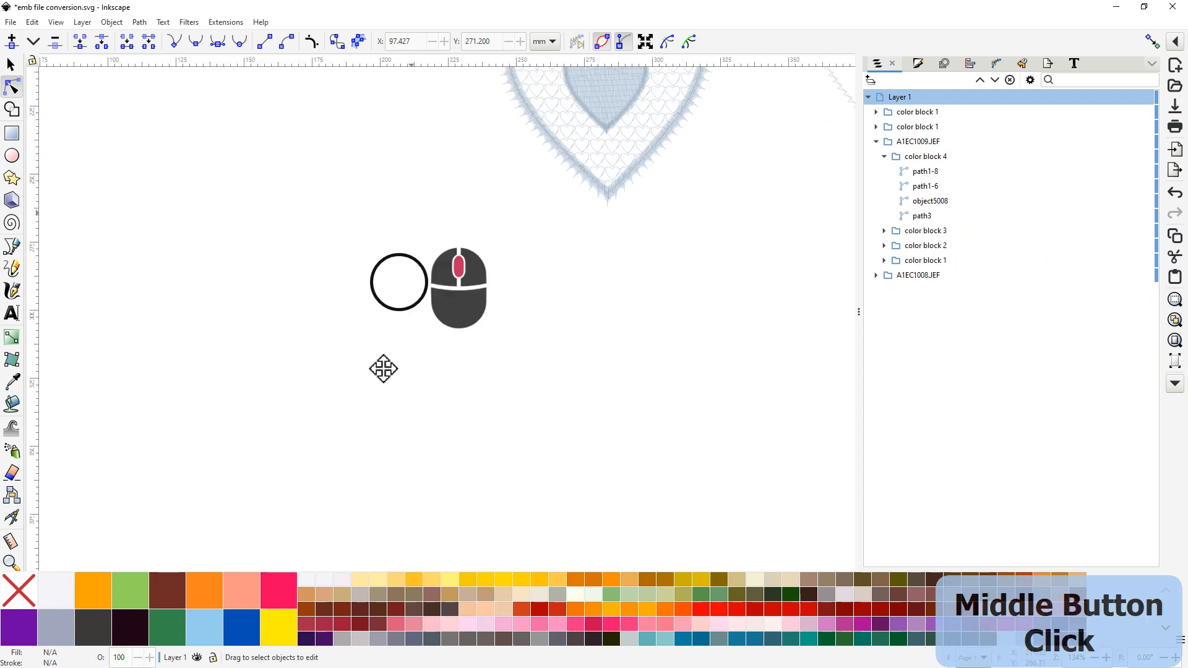
middle_click(293, 209)
scroll(335, 427, "up", 2)
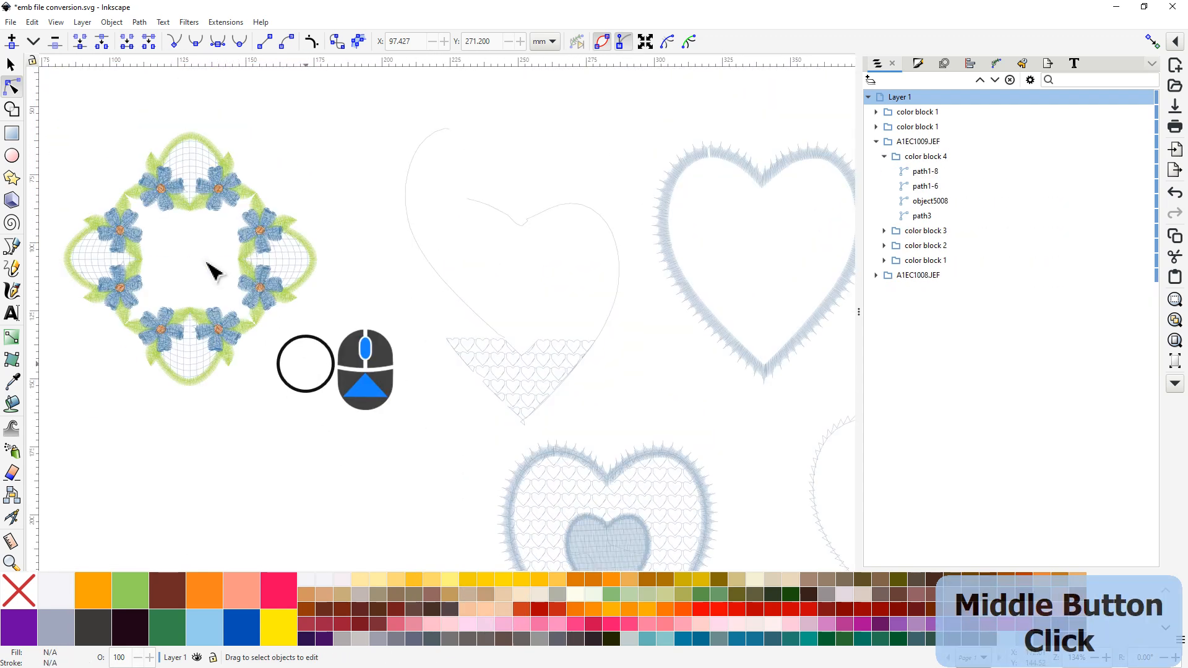
scroll(182, 266, "up", 2, "ctrl")
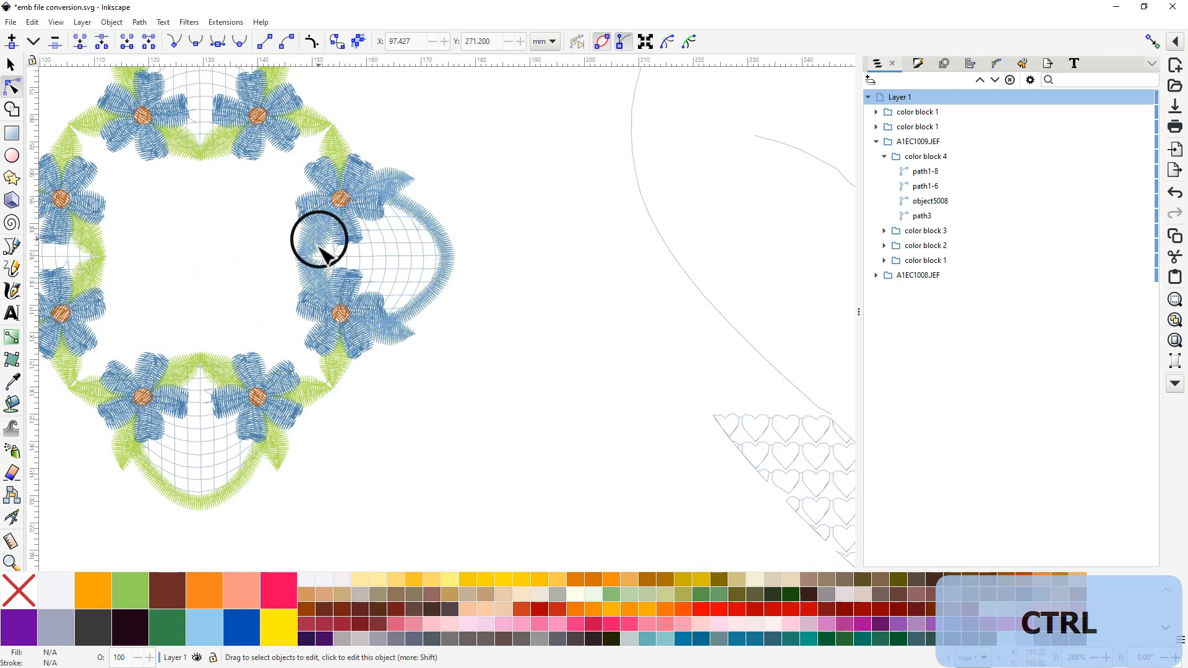
scroll(320, 301, "up", 2, "ctrl")
scroll(335, 193, "up", 1, "ctrl")
left_click_drag(328, 178, 355, 461)
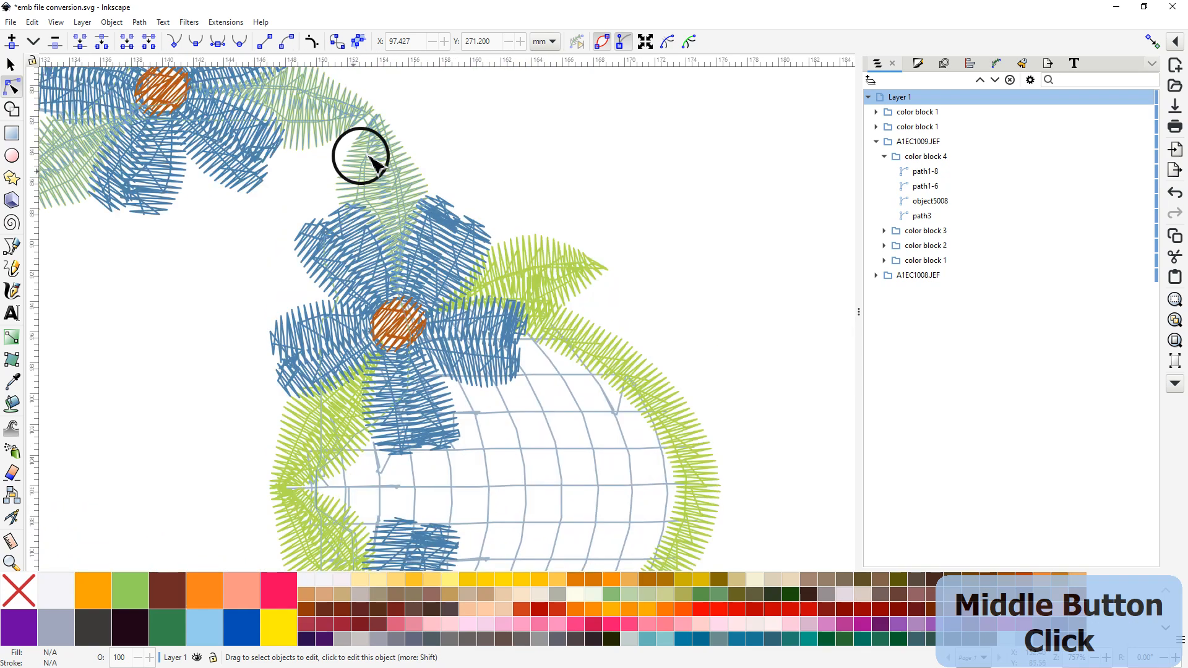
left_click_drag(367, 155, 361, 252)
scroll(364, 234, "up", 5, "ctrl")
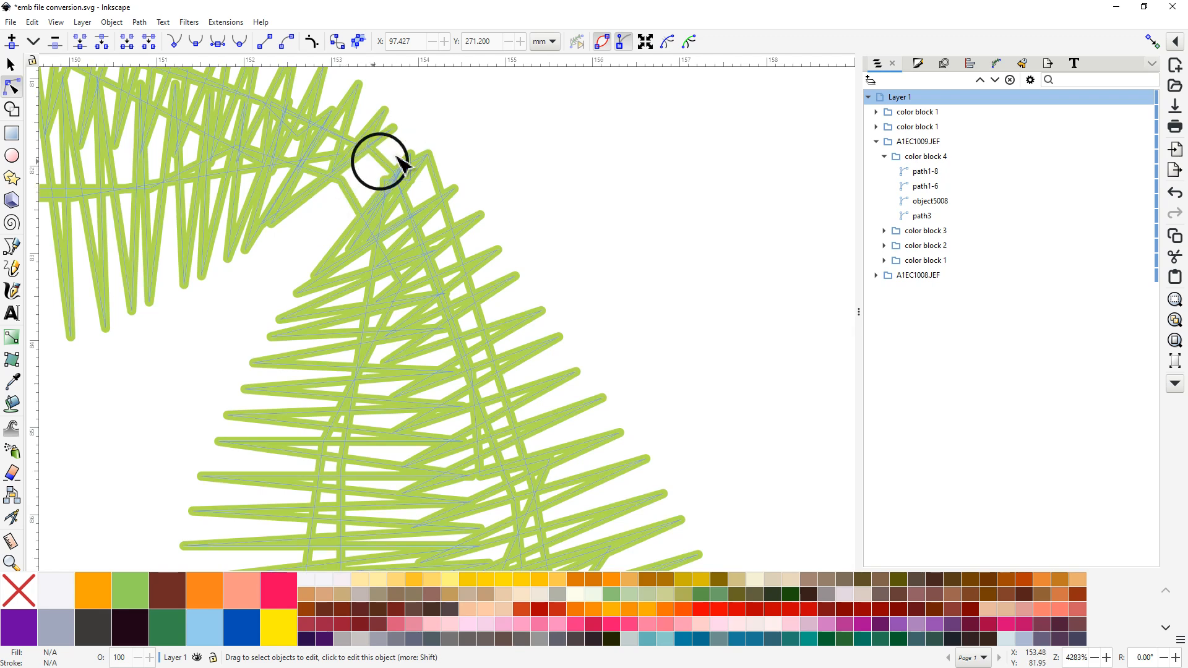
key("ctrl")
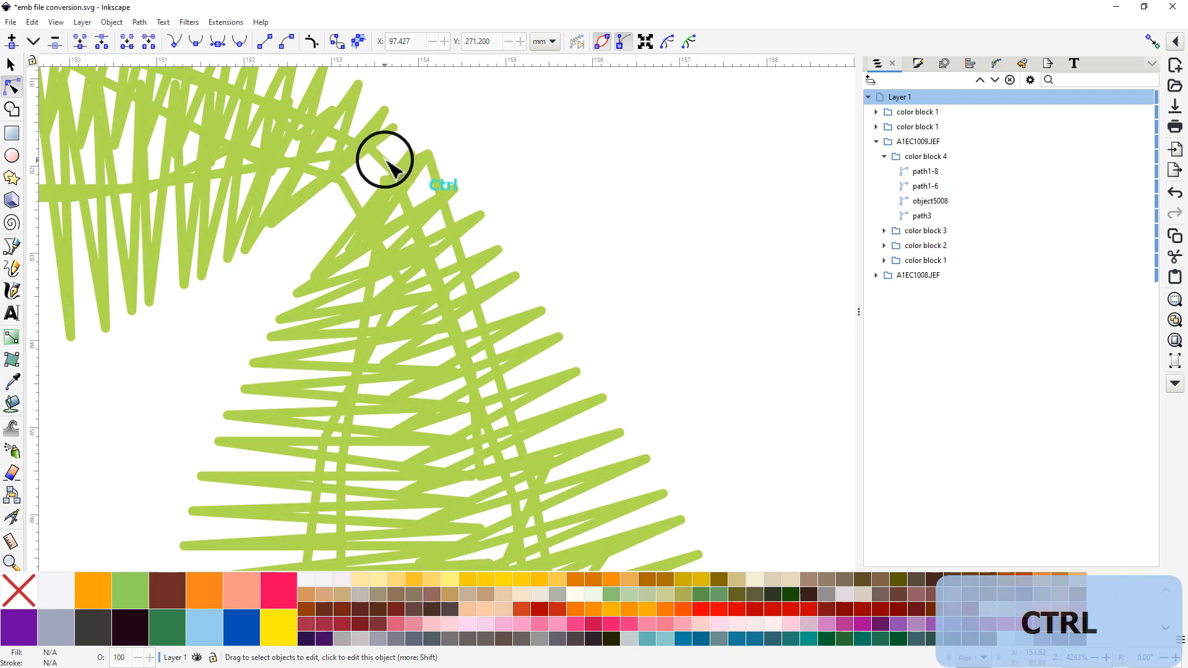
scroll(389, 165, "down", 6, "ctrl")
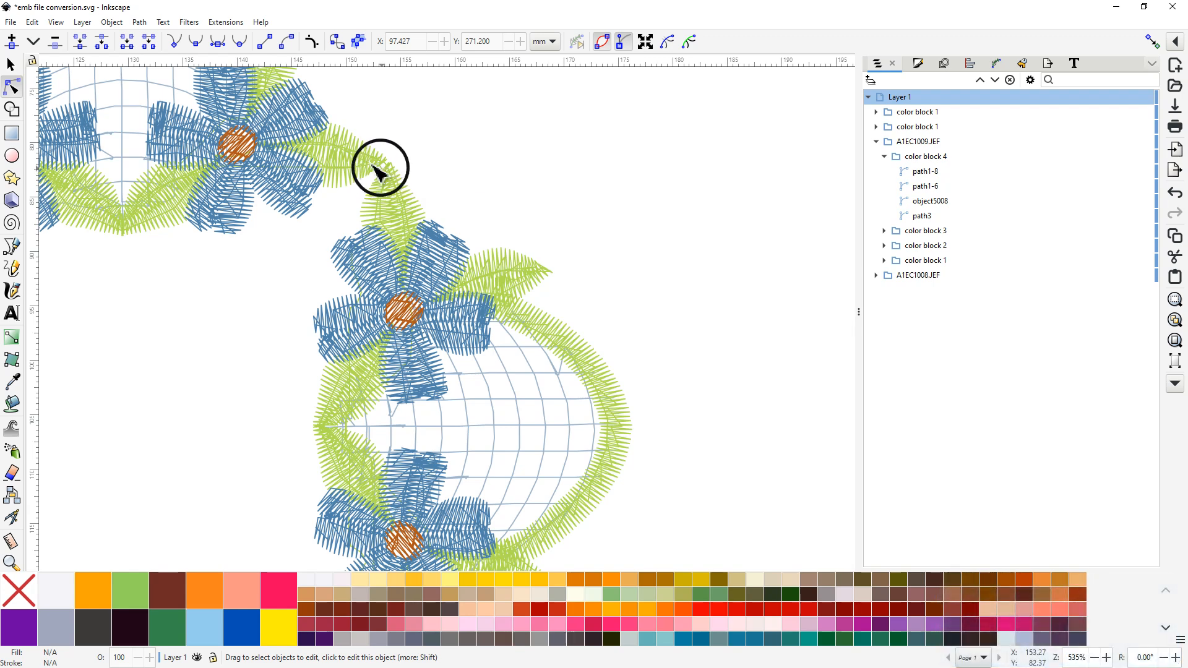
key("ctrl")
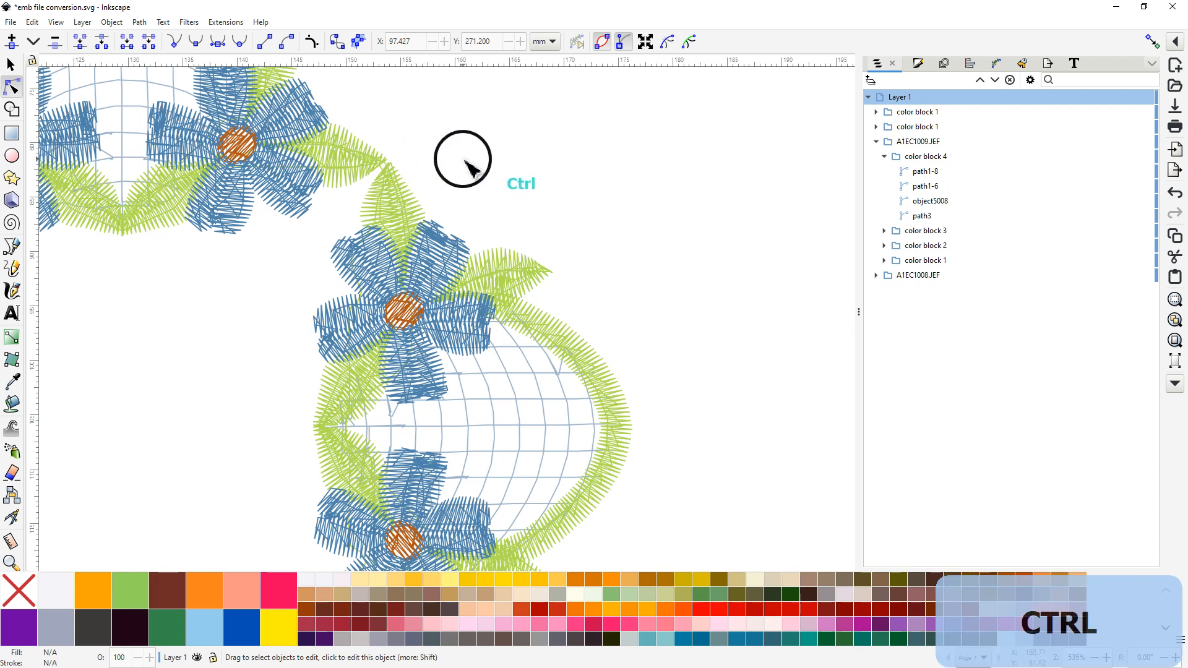
Step: Select the travel nodes linking the right and bottom lace motifs in the wreath's grid stitch path and delete them
scroll(688, 281, "down", 2)
left_click_drag(680, 274, 550, 182)
middle_click(423, 264)
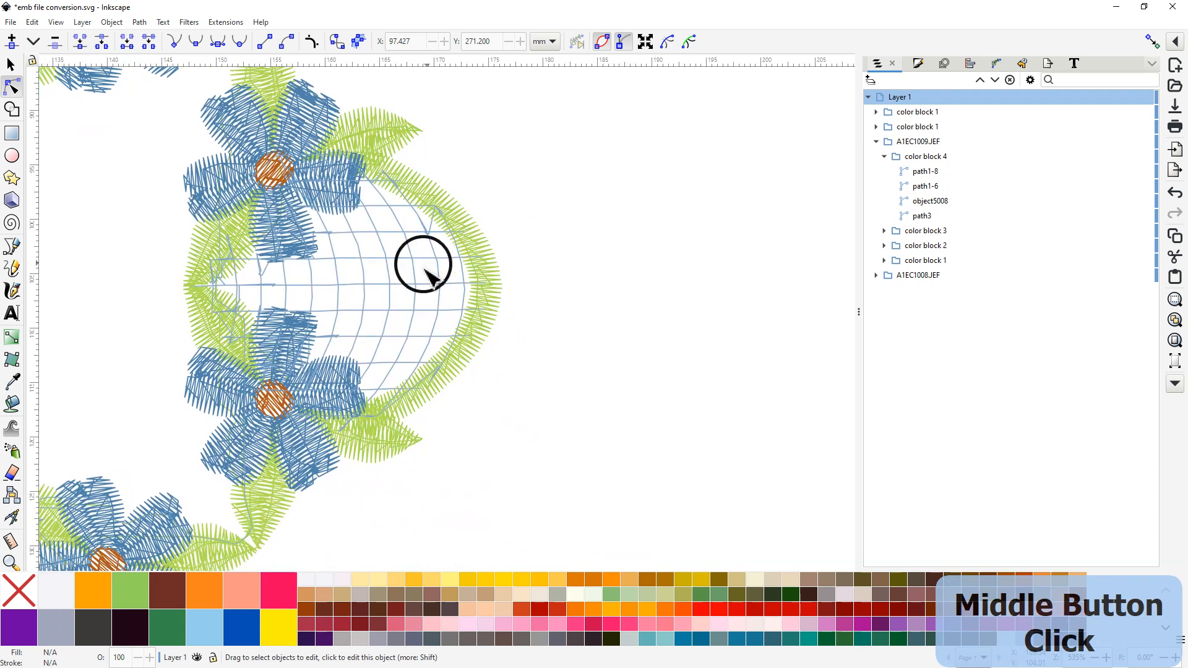
left_click(391, 286)
key("ctrl")
scroll(643, 258, "down", 1)
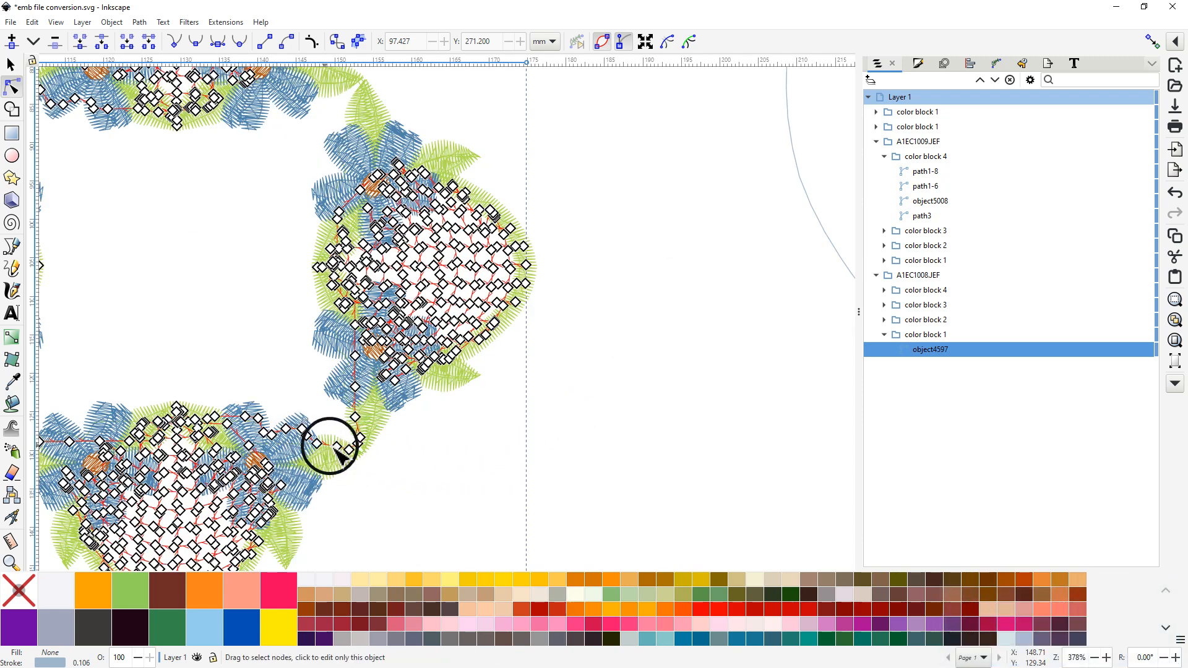
left_click(355, 356)
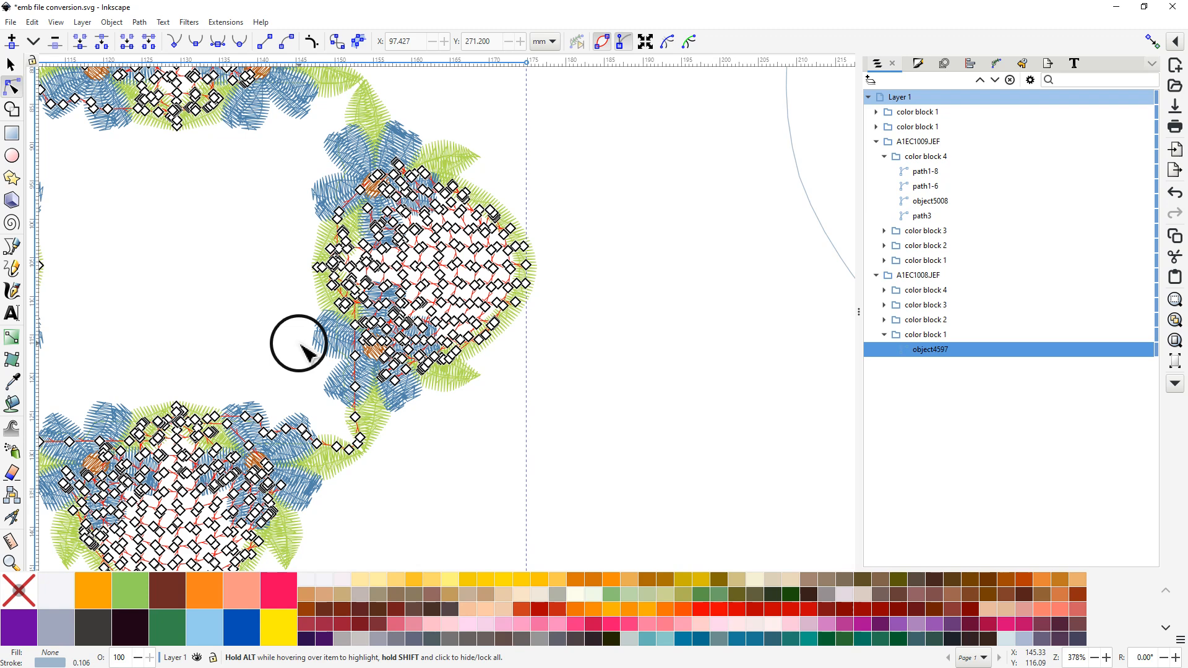
key("shift")
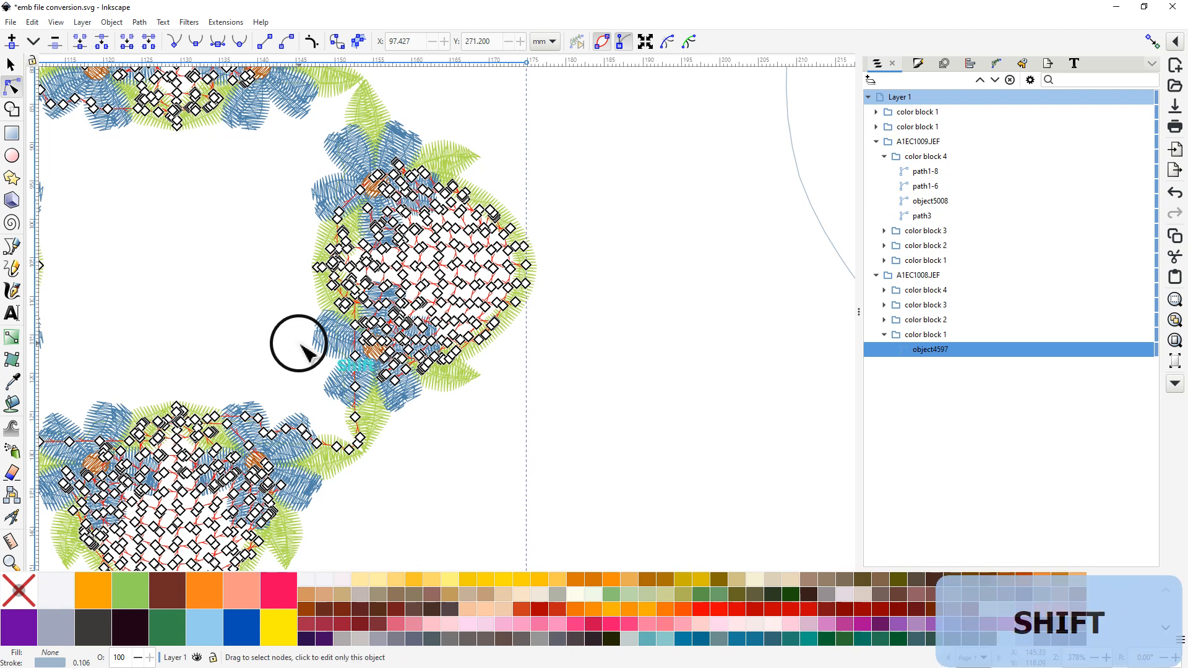
mouse_move(300, 344)
left_mouse_down()
mouse_move(366, 360)
mouse_move(375, 444)
mouse_move(364, 460)
mouse_move(329, 467)
mouse_move(267, 451)
mouse_move(248, 431)
mouse_move(244, 393)
mouse_move(302, 366)
mouse_move(309, 329)
left_mouse_up()
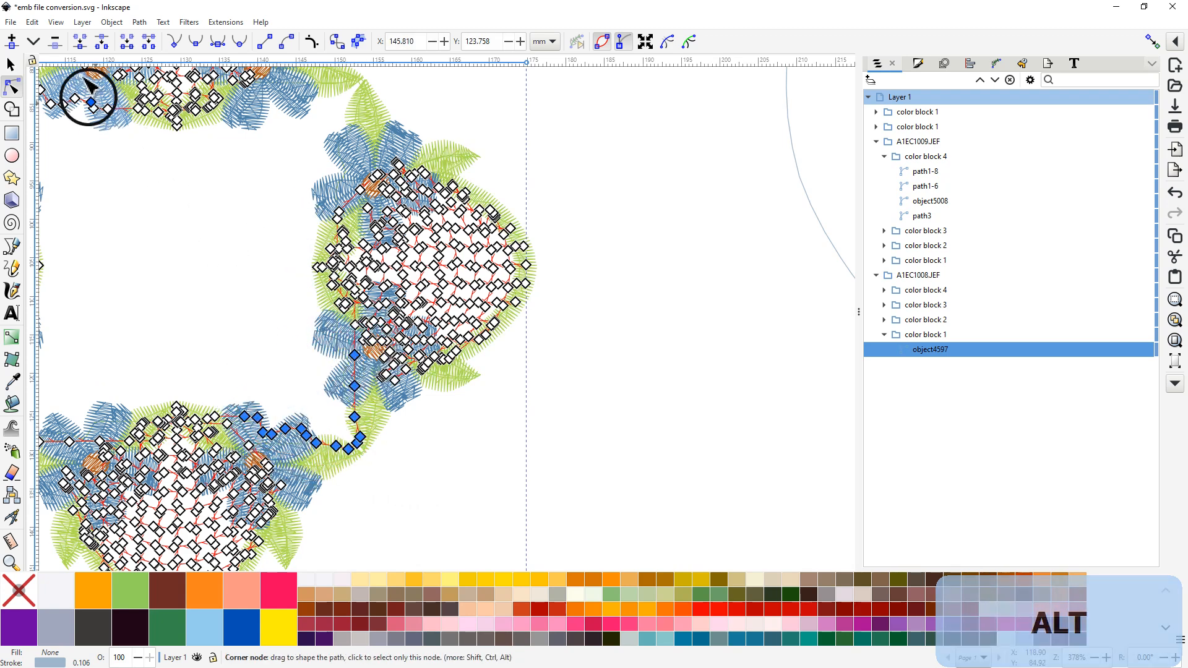
left_click(54, 42)
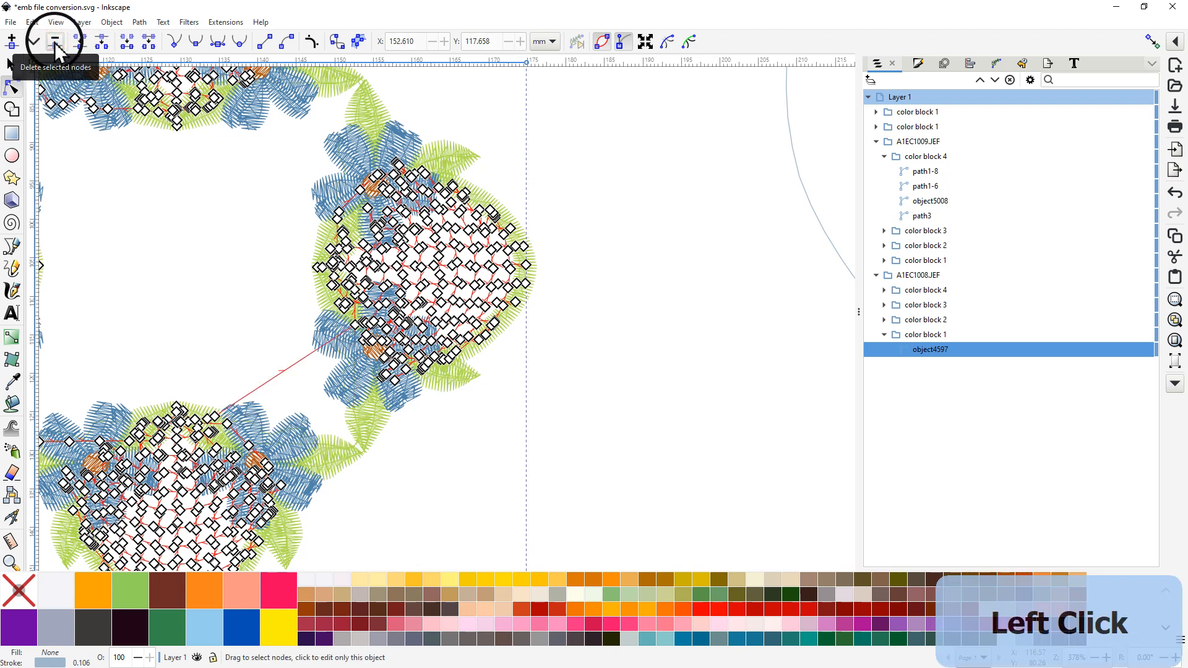
Step: Delete the segment joining the right and bottom lace motifs in the wreath's grid path and break the path apart
left_click(282, 374)
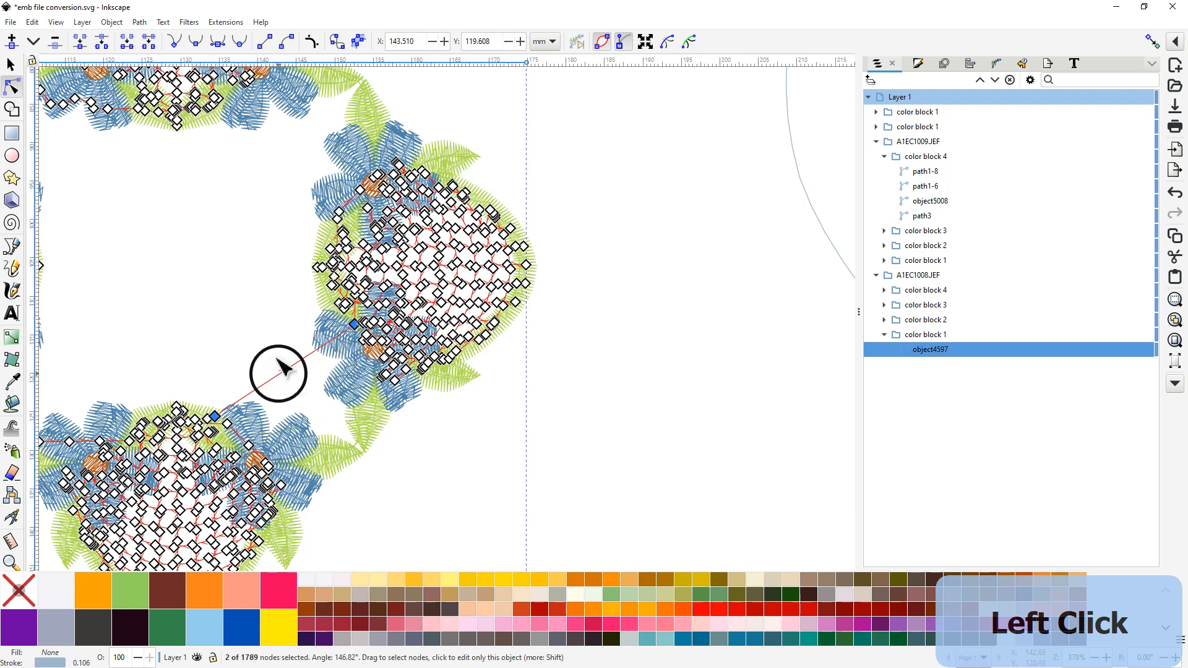
left_click(149, 43)
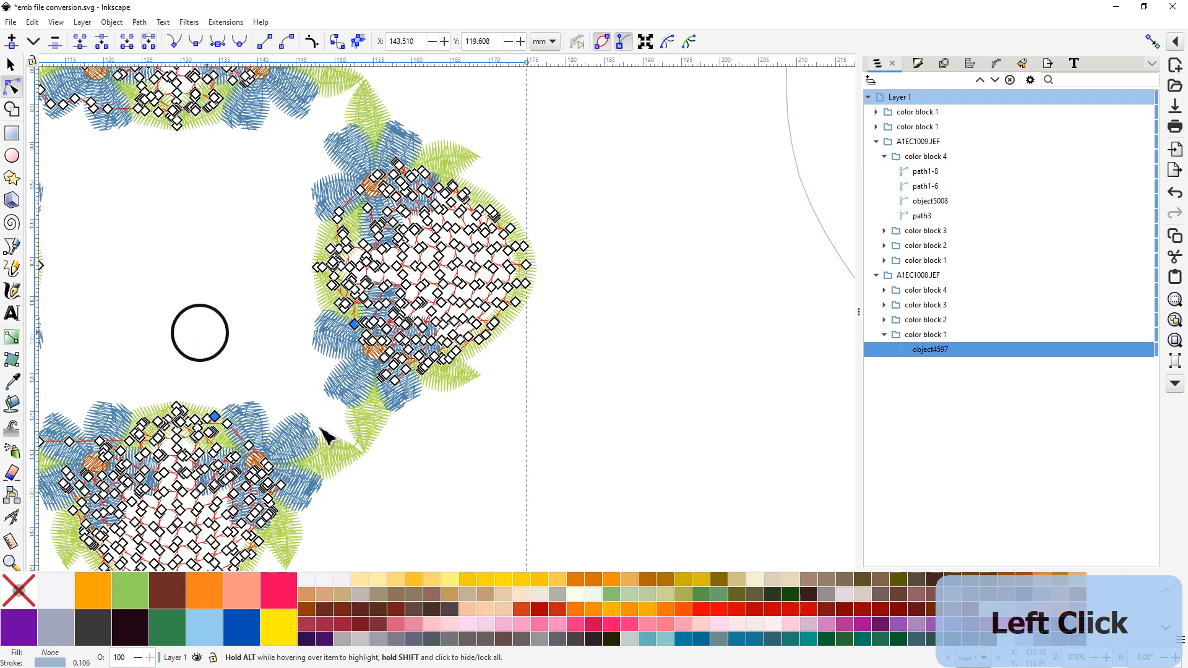
left_click(145, 23)
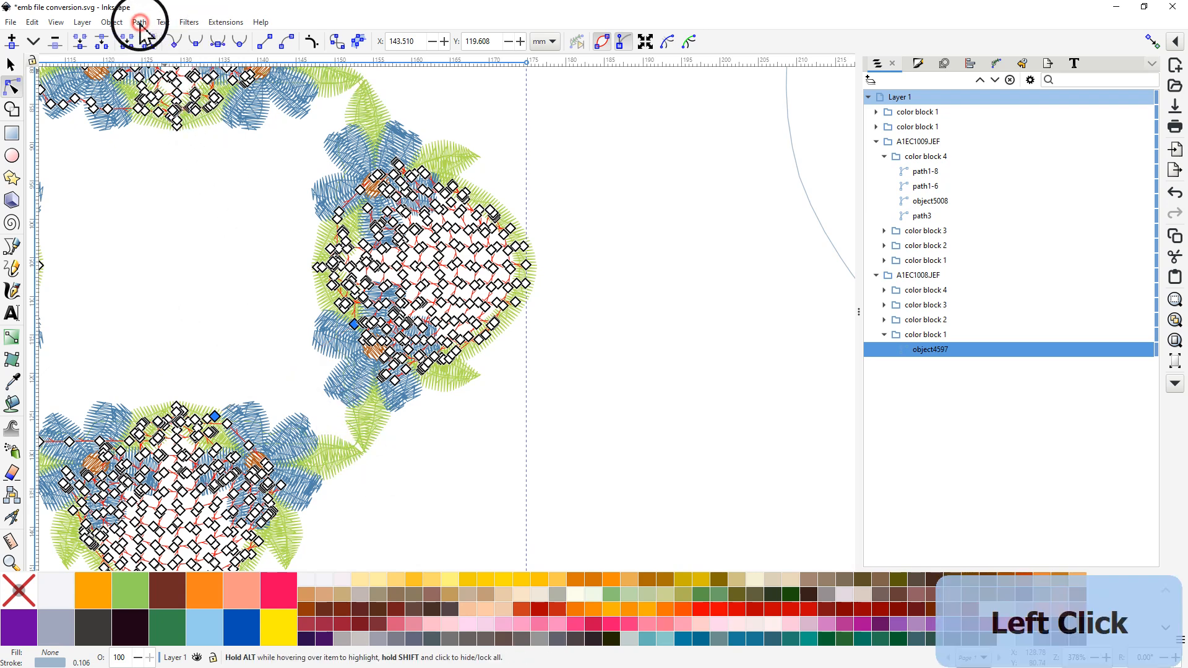
left_click(159, 204)
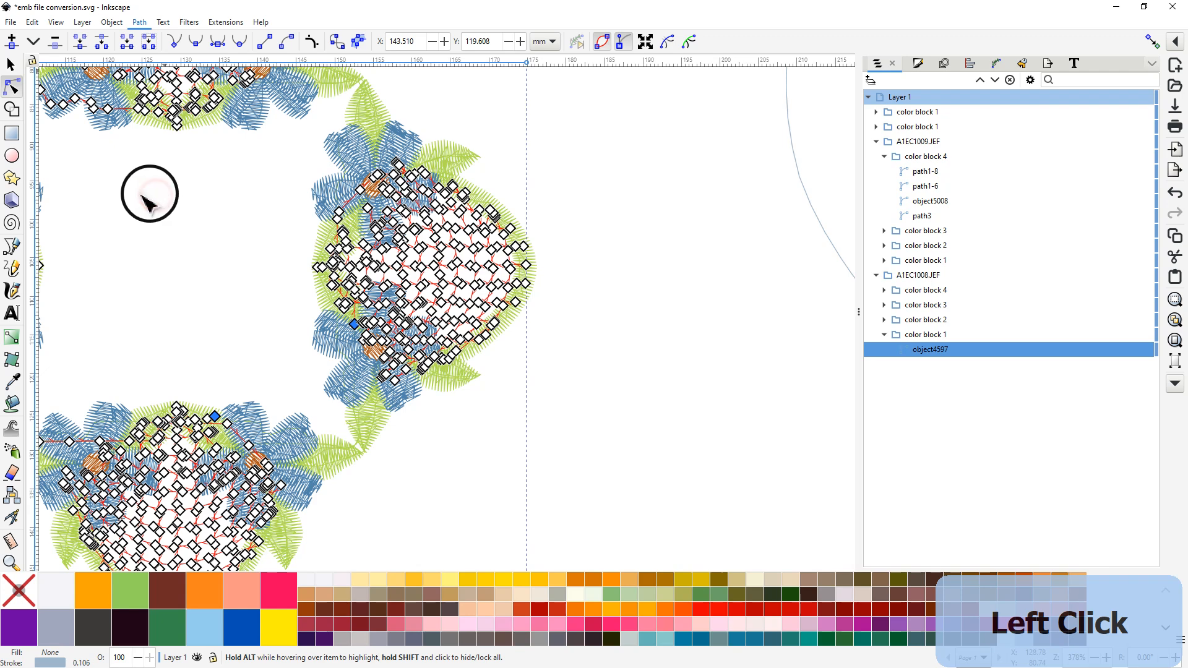
left_click(179, 254)
Step: Set the stroke of the right motif's green leaf border to yellow and clear the selection
left_click(523, 242)
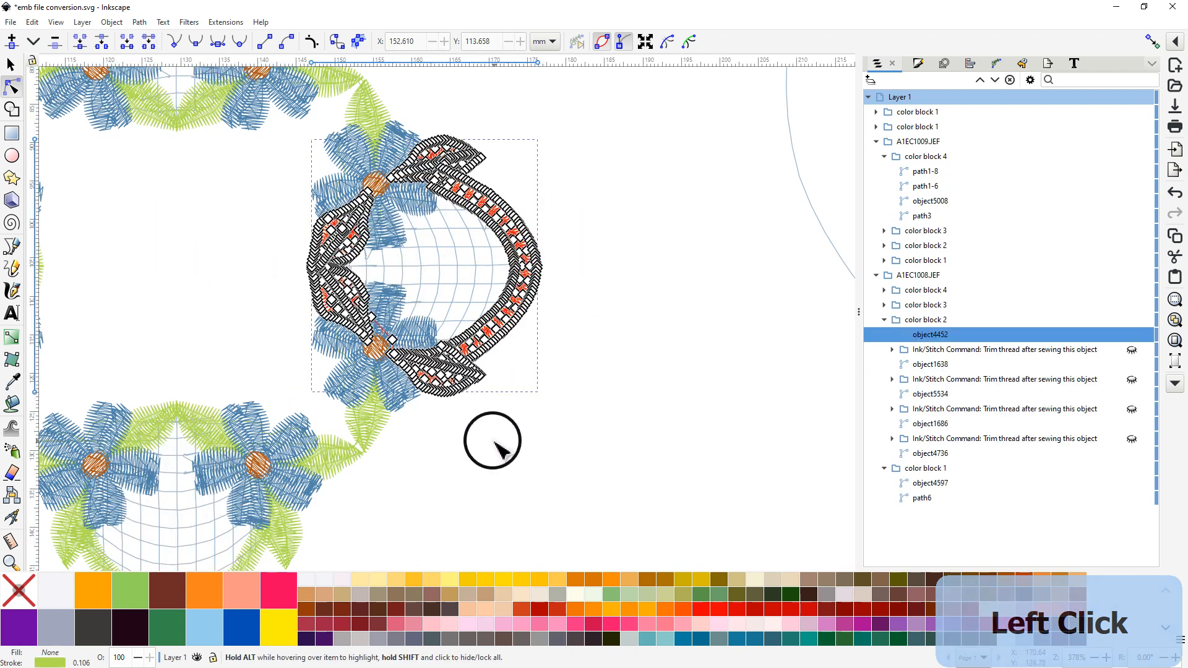
left_click(162, 636)
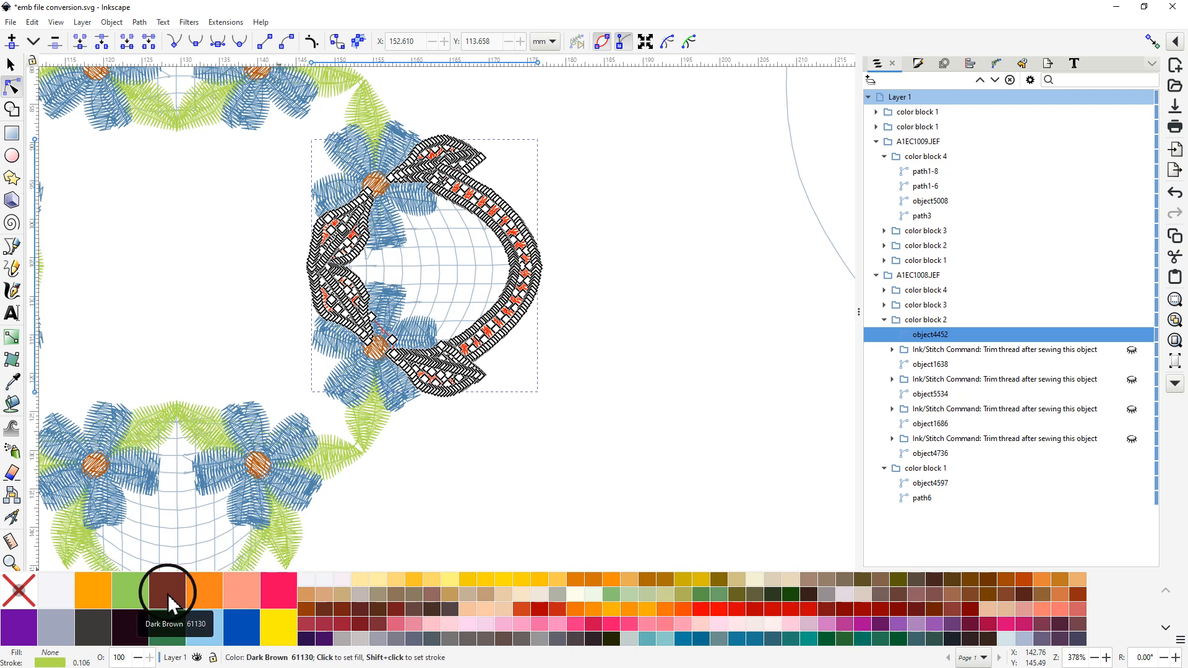
middle_click(280, 634)
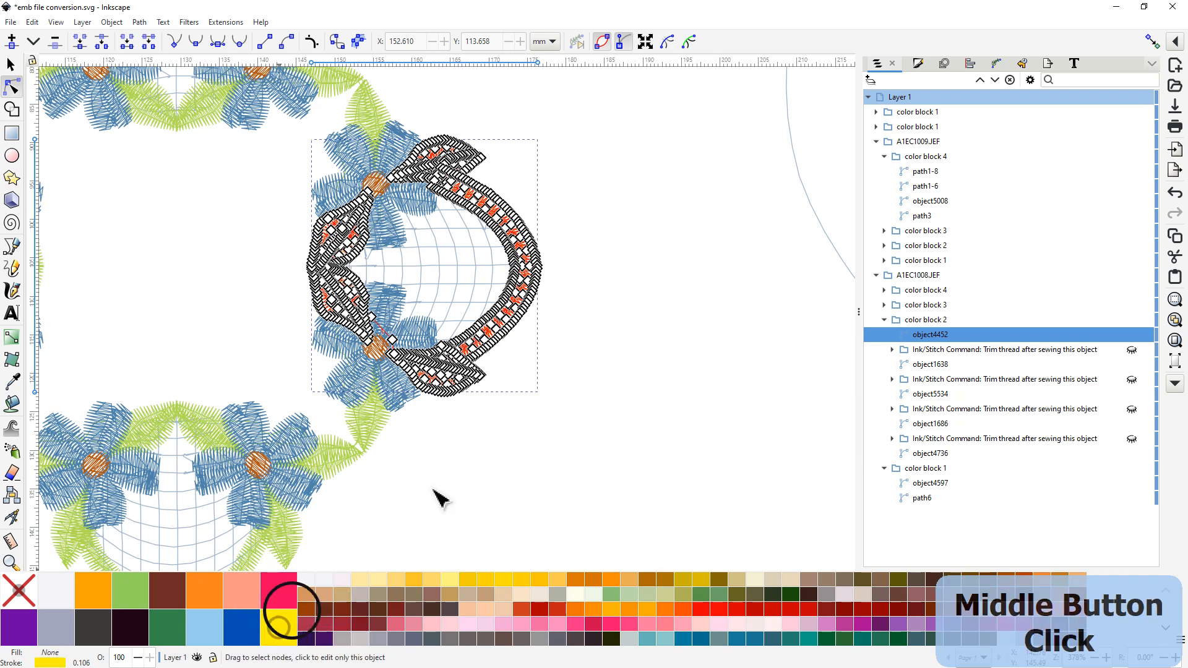
left_click(629, 345)
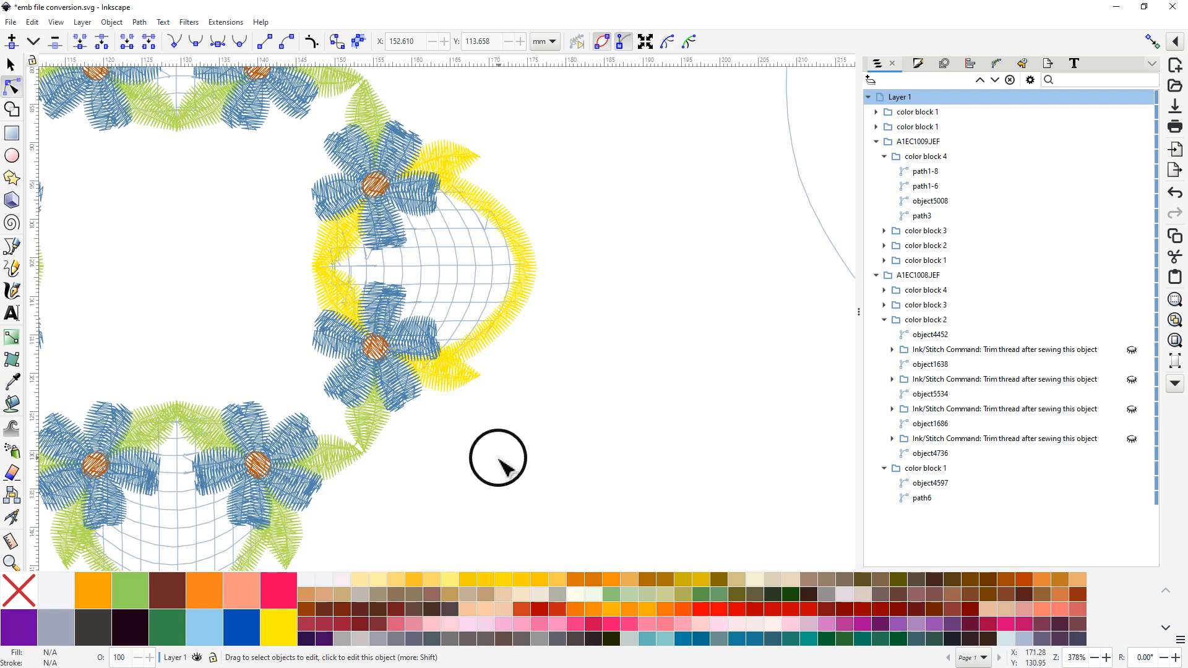
Step: Select the travel nodes linking the bottom and left lace motifs in the remaining grid path and delete them
scroll(530, 444, "down", 2)
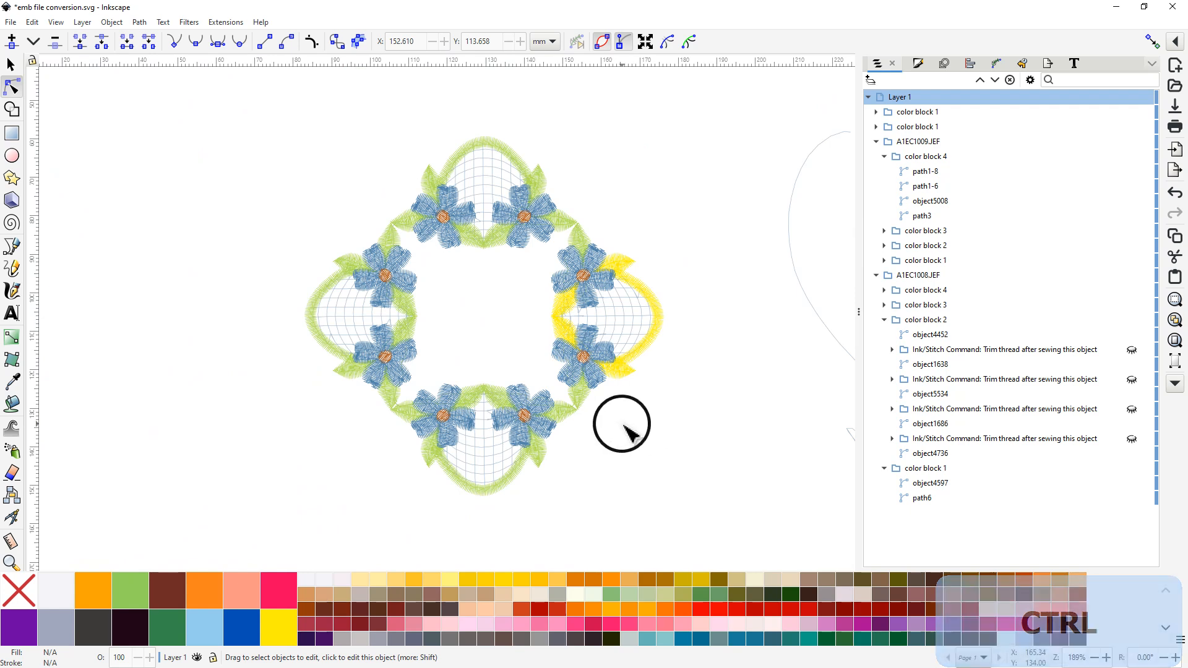
left_click(627, 322)
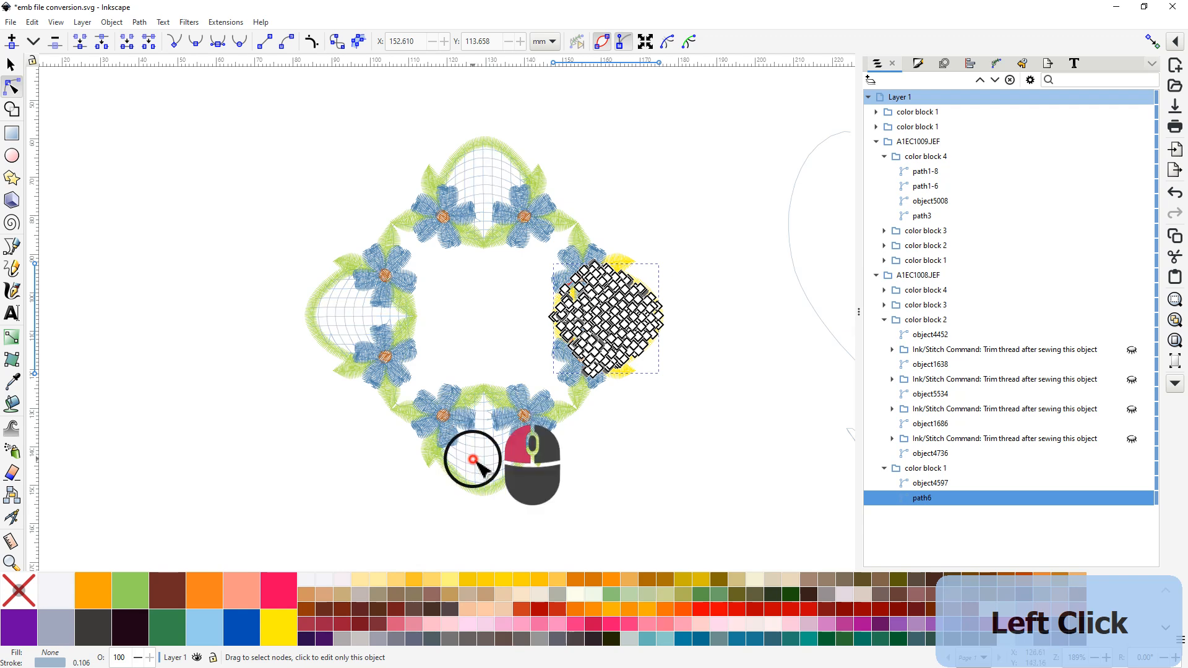
left_click(480, 465)
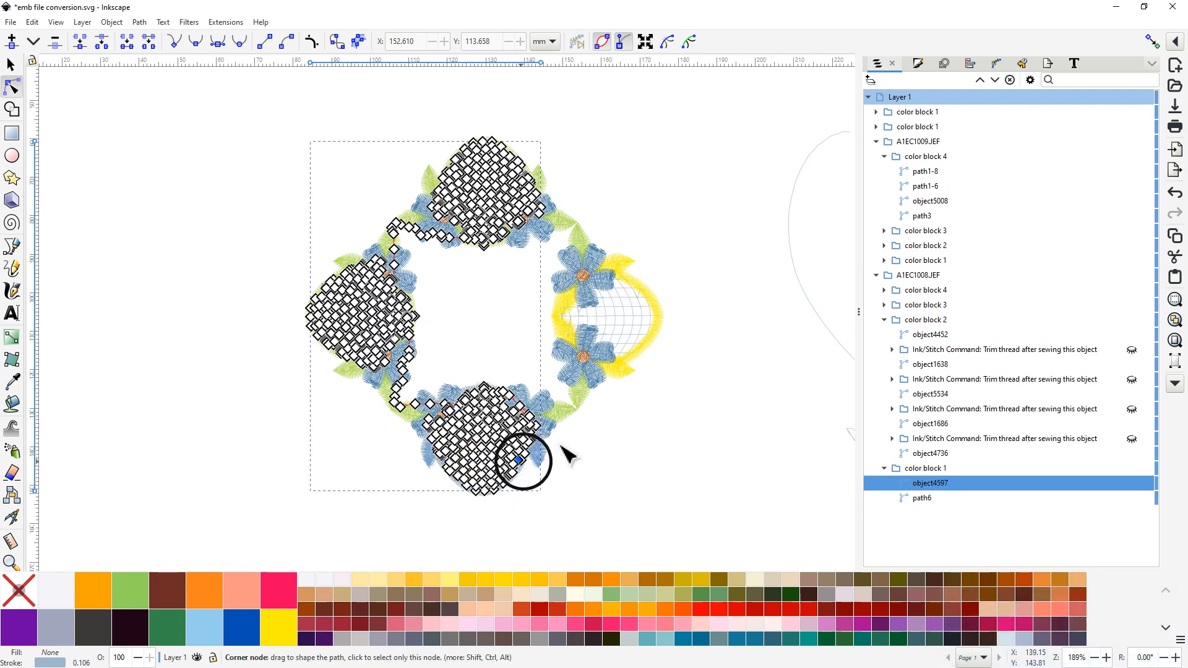
left_click(632, 319)
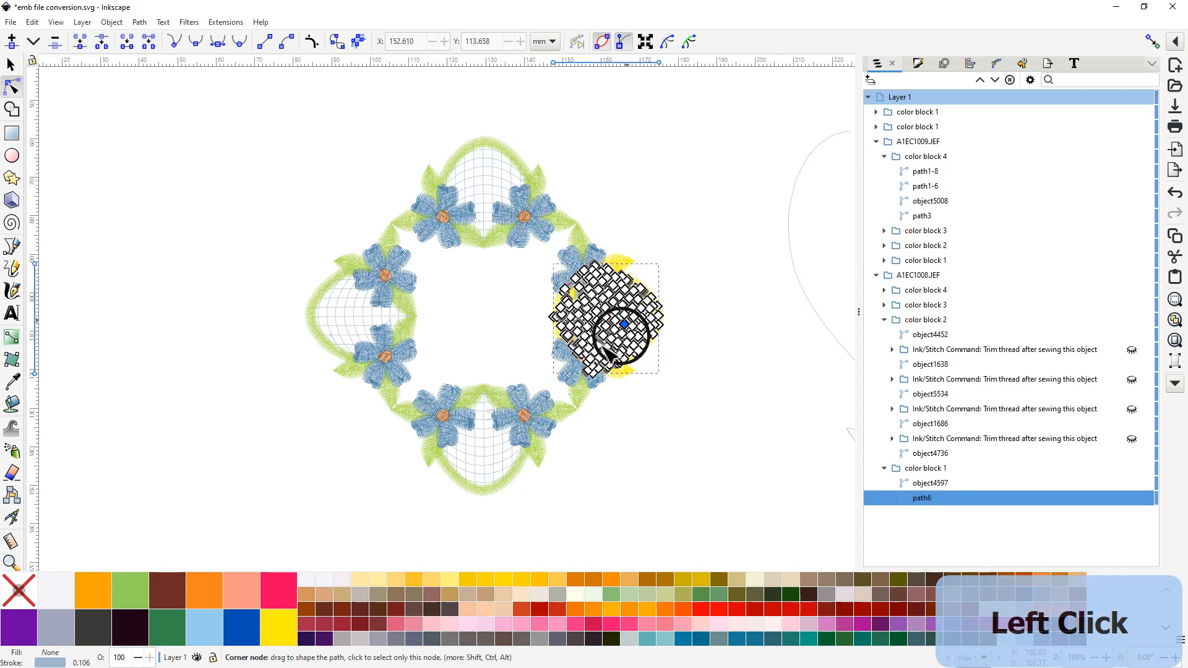
left_click(493, 459)
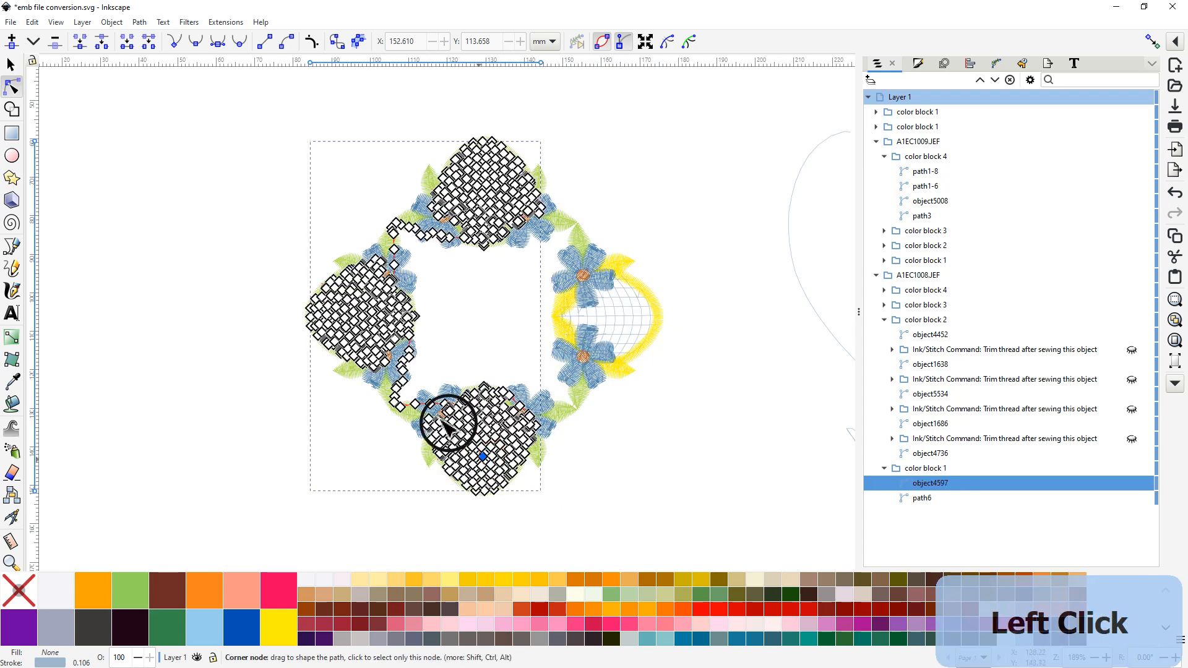
middle_click(384, 469)
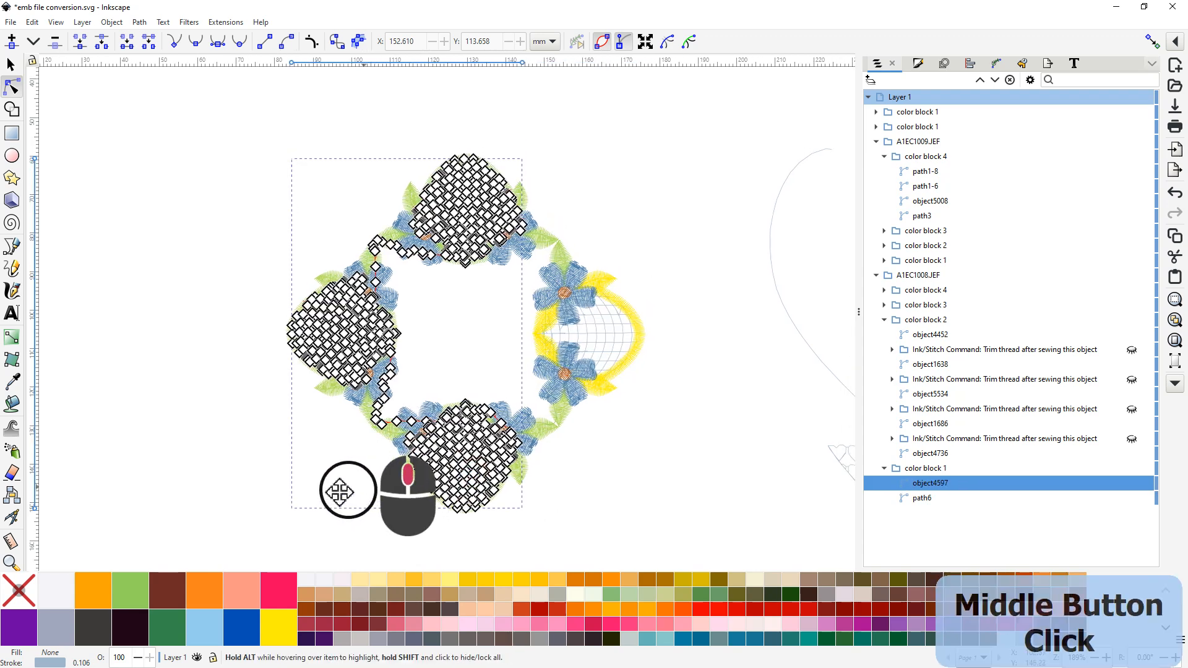
scroll(333, 494, "up", 4, "ctrl")
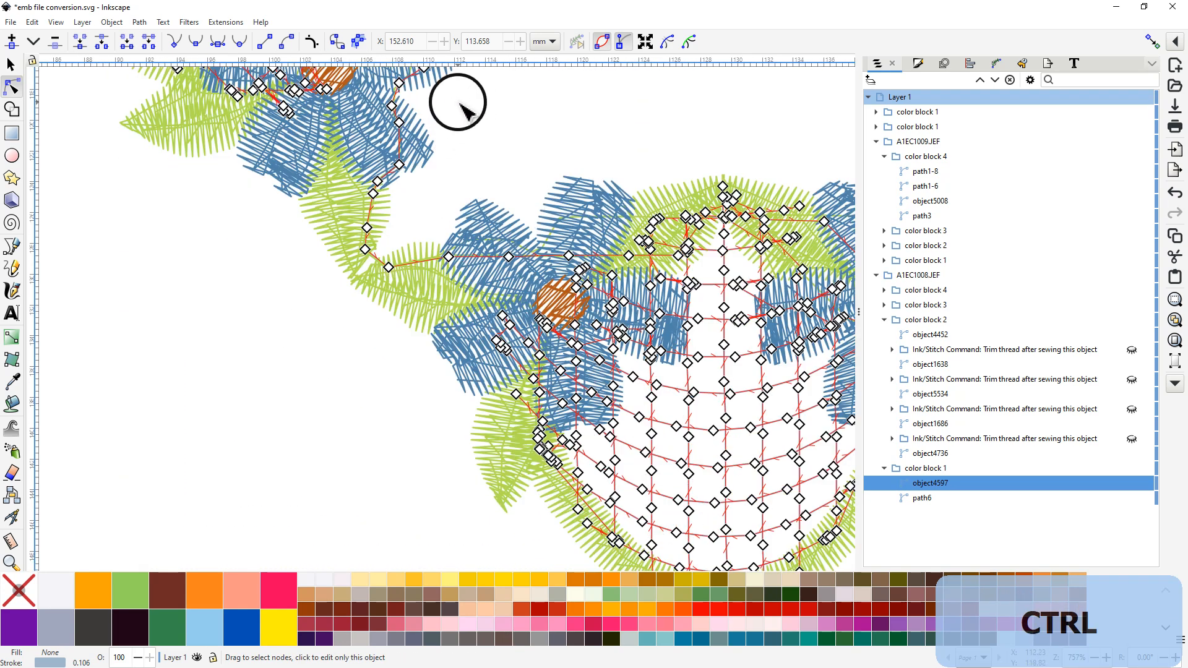
mouse_move(433, 126)
left_mouse_down()
mouse_move(393, 100)
mouse_move(365, 128)
mouse_move(325, 199)
mouse_move(304, 277)
mouse_move(368, 310)
mouse_move(578, 263)
mouse_move(589, 244)
mouse_move(476, 164)
mouse_move(433, 89)
left_mouse_up()
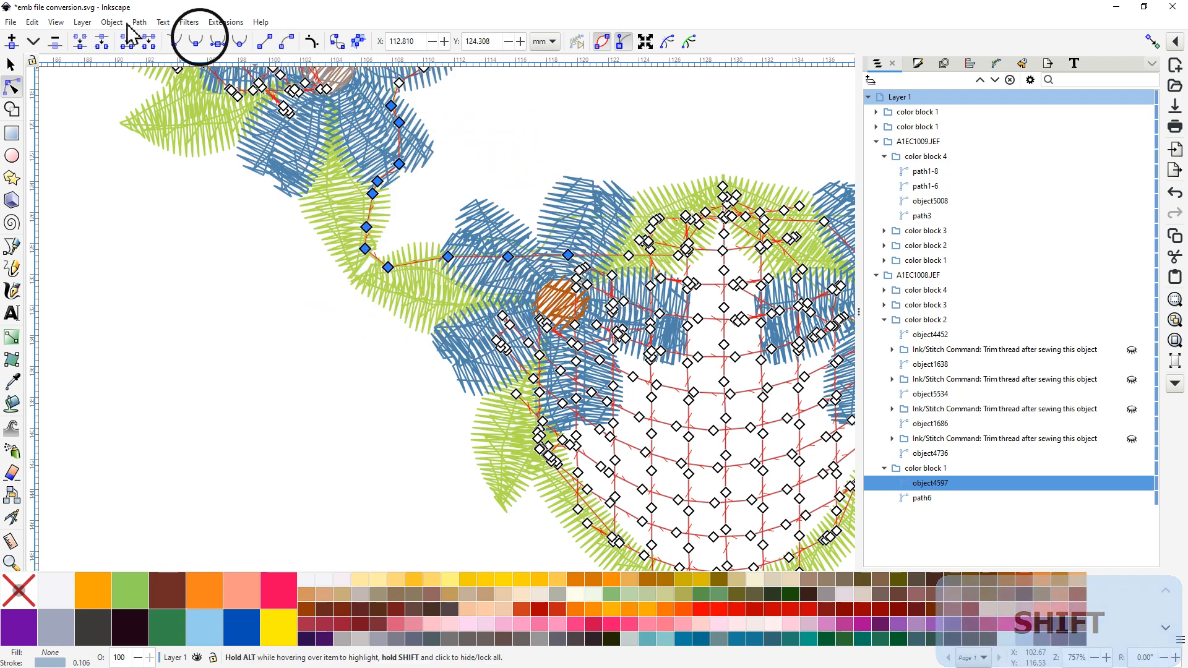
left_click(54, 43)
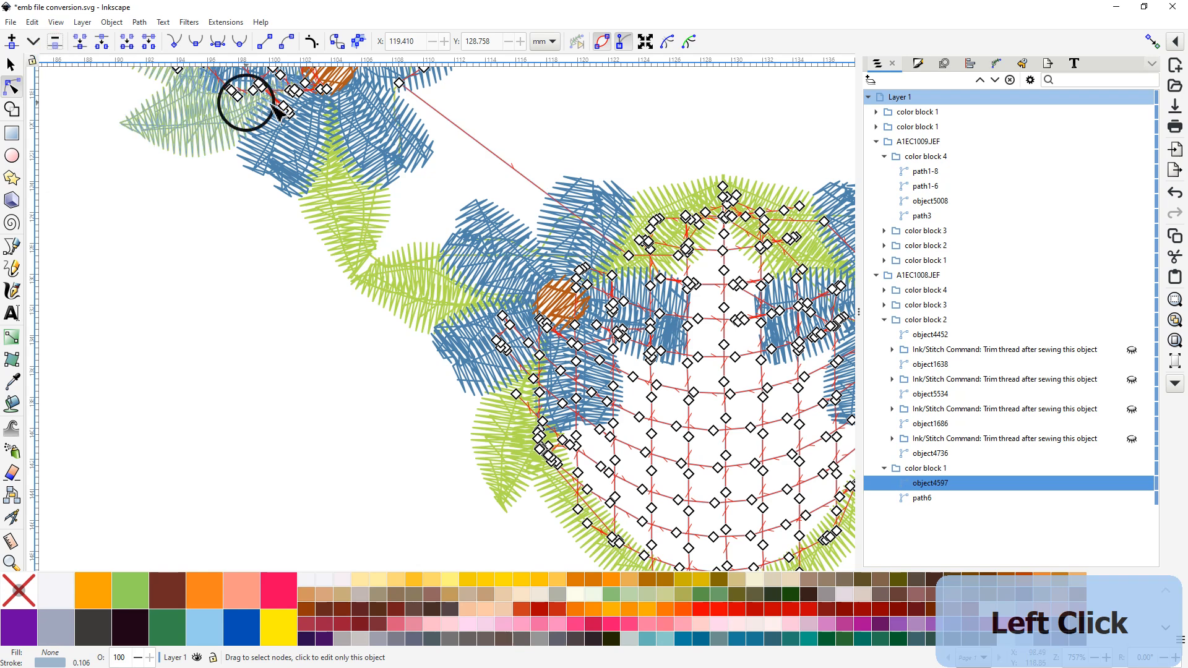
Step: Delete the segment joining the left and bottom lace motifs, break the grid path apart and clear the selection
left_click(515, 171)
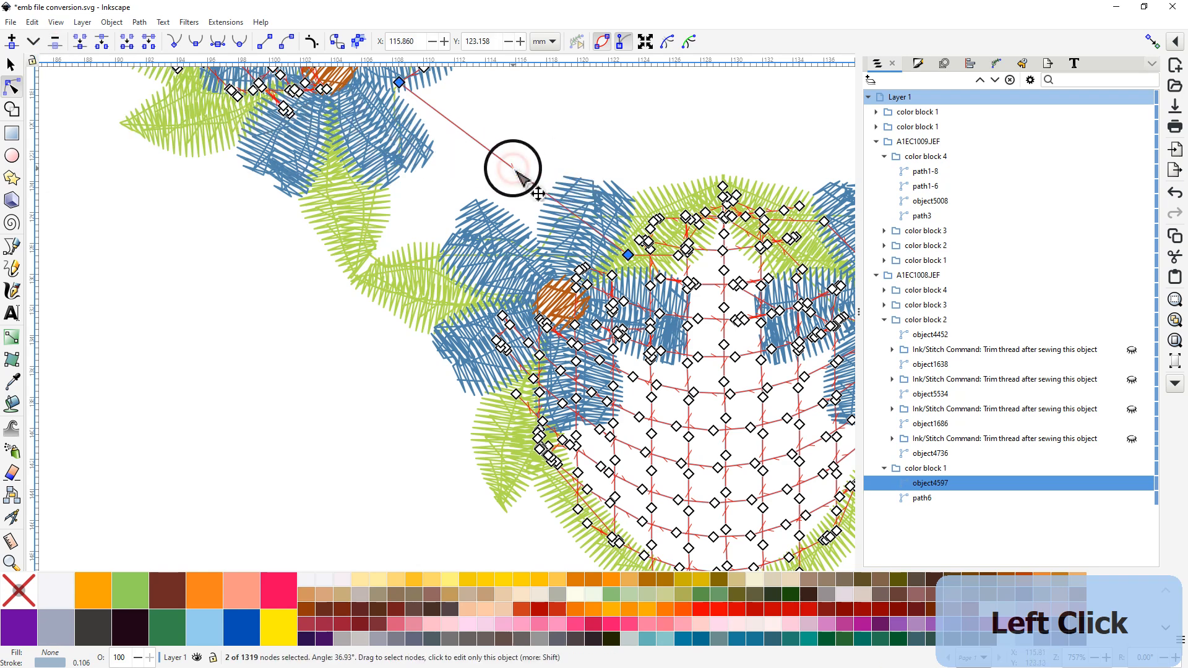
left_click(151, 46)
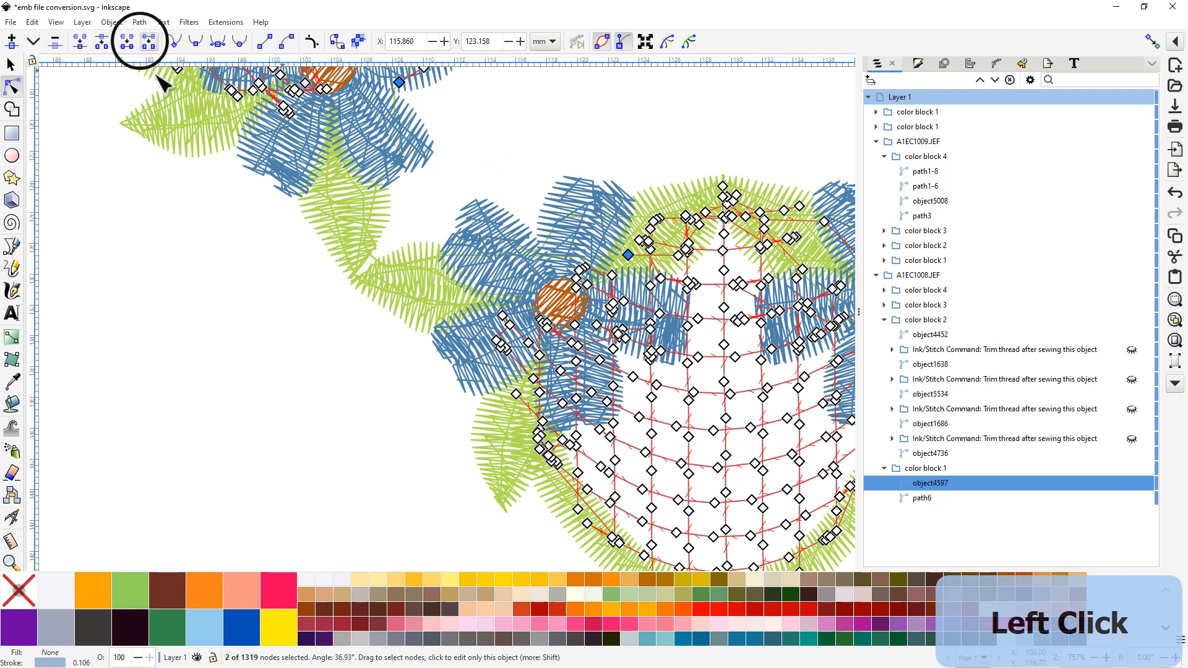
left_click(140, 22)
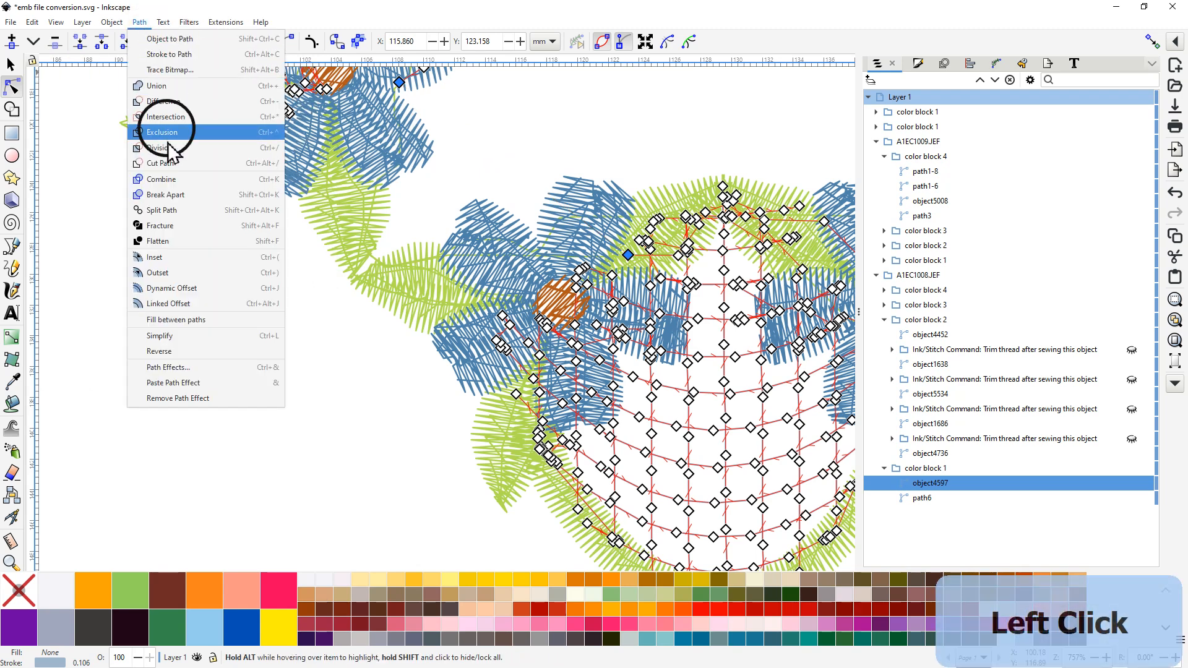
left_click(166, 195)
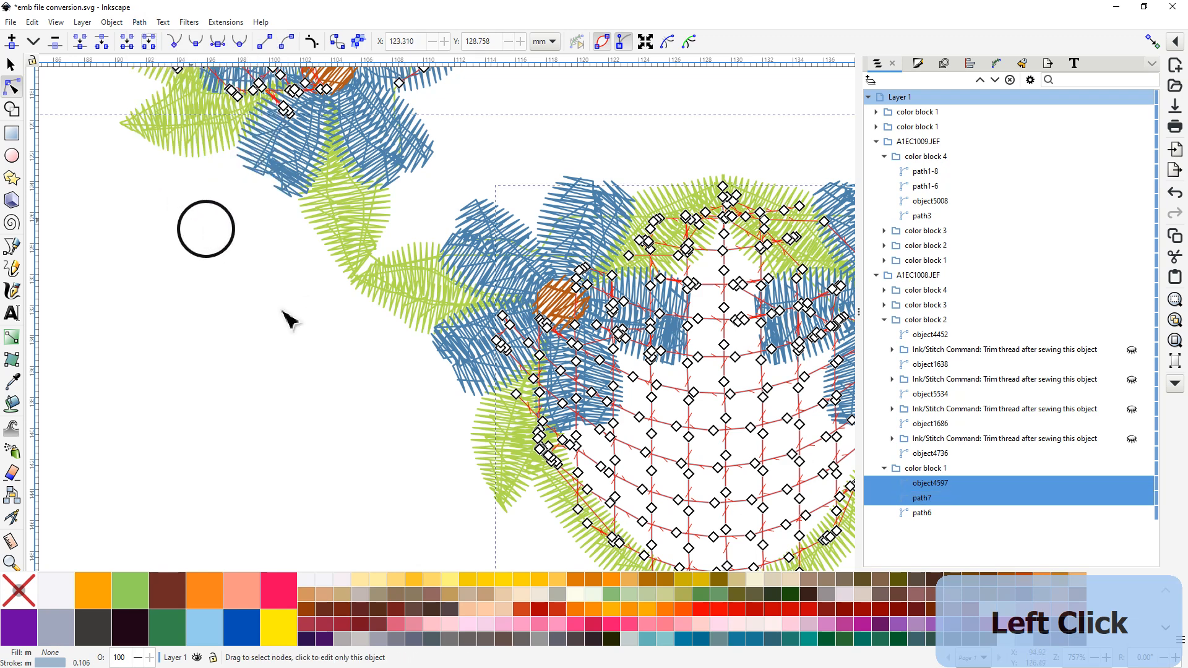
left_click(269, 356)
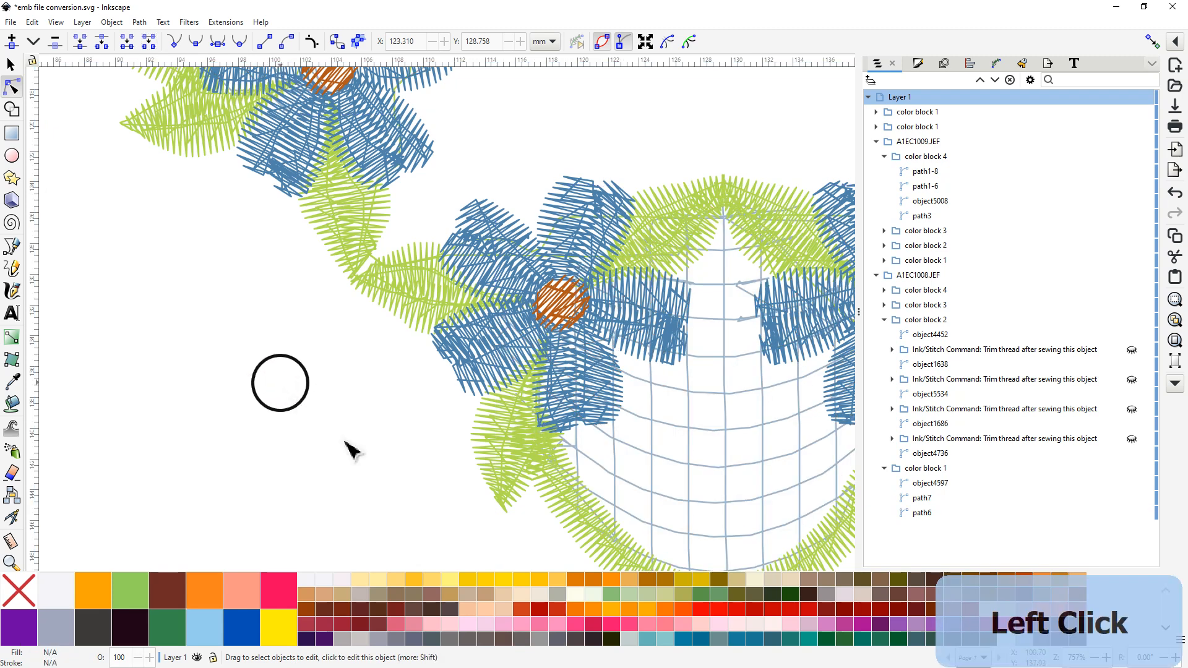
Step: Set the stroke of the separated bottom lace grid to orange and clear the selection
left_click(692, 465)
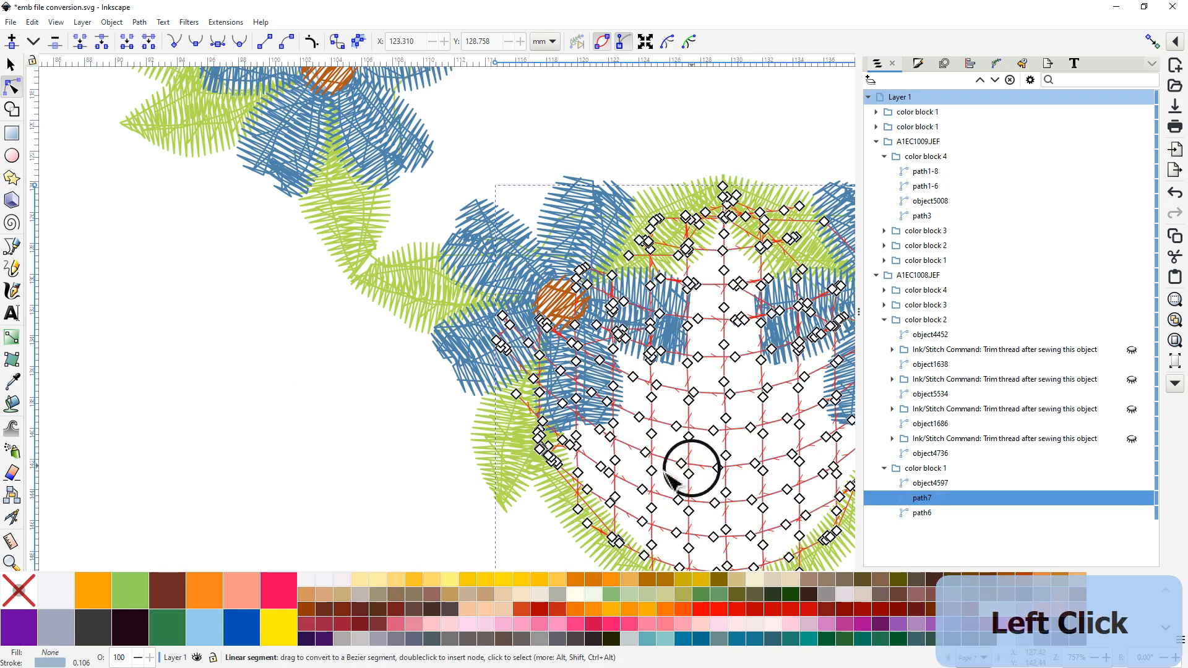
middle_click(207, 600)
left_click(318, 369)
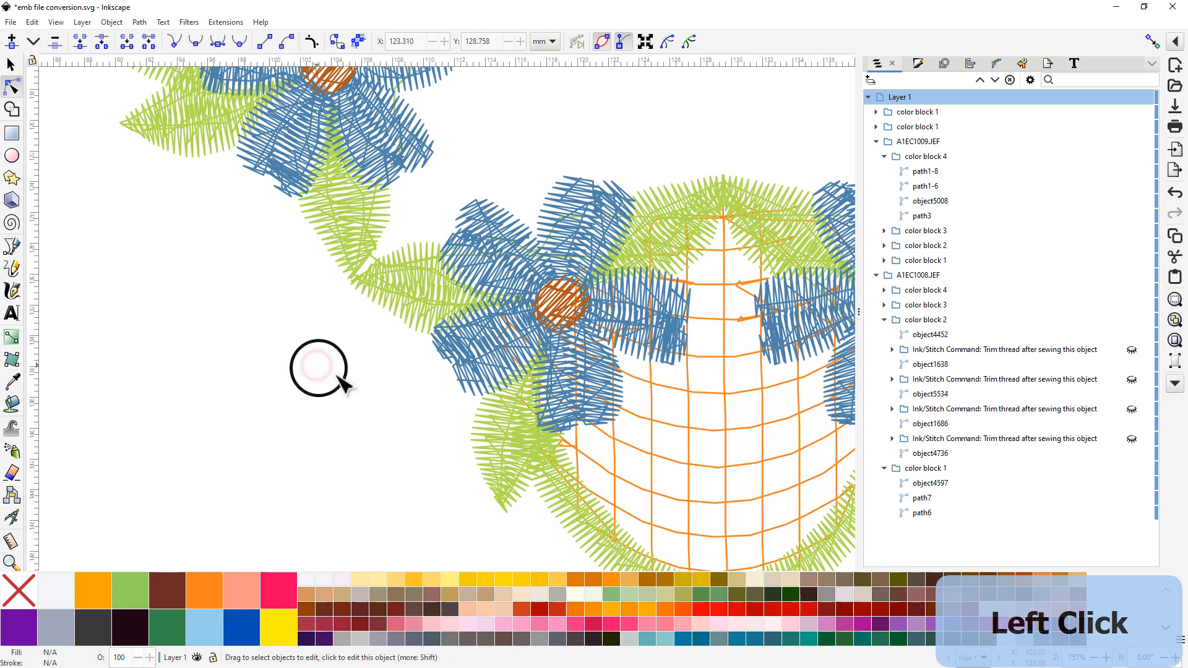
Step: Set the stroke of the wreath's right lace grid to pink and clear the selection
scroll(339, 382, "down", 3)
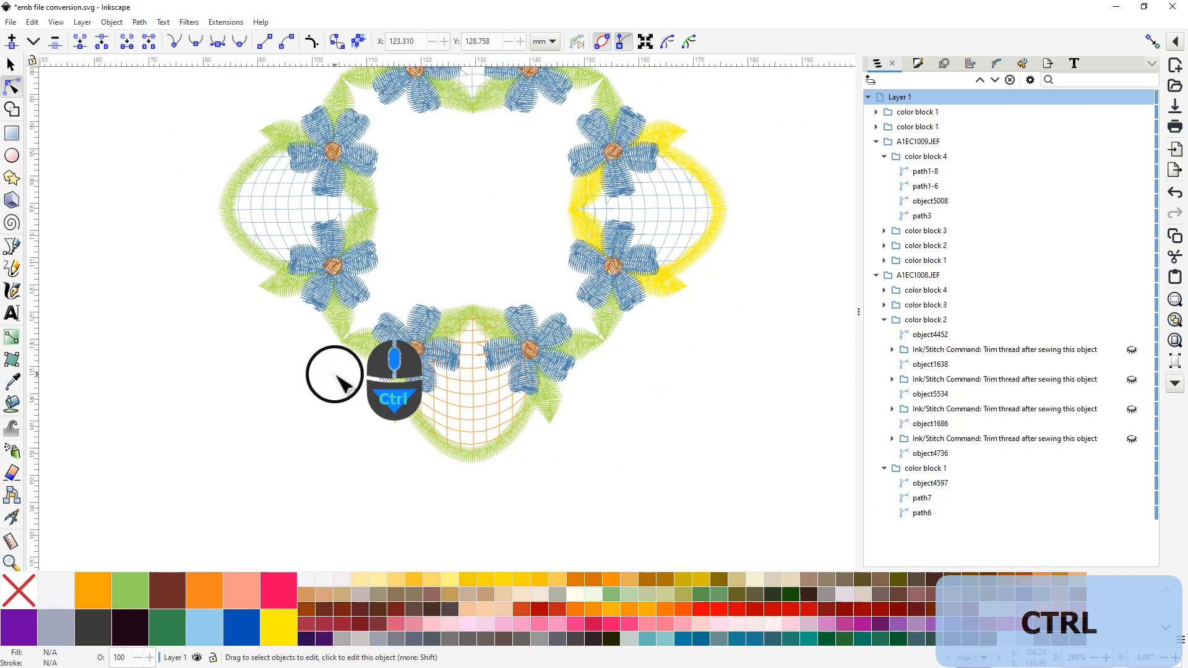
left_click(286, 205)
left_click_drag(461, 178, 383, 323)
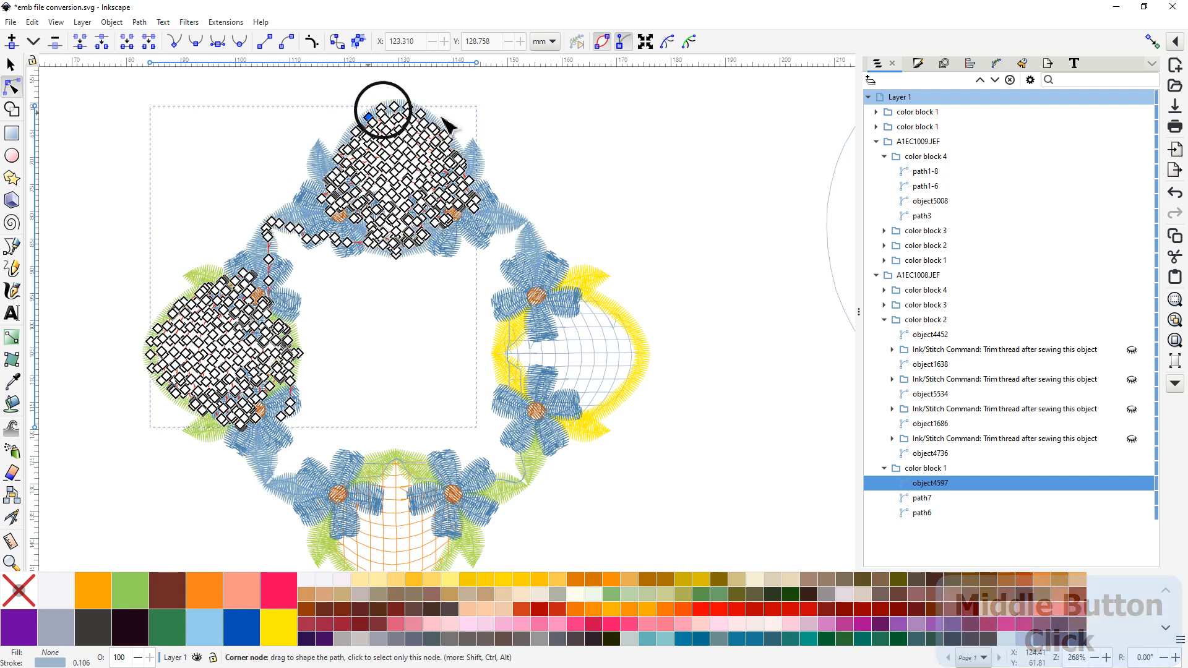
left_click(596, 354)
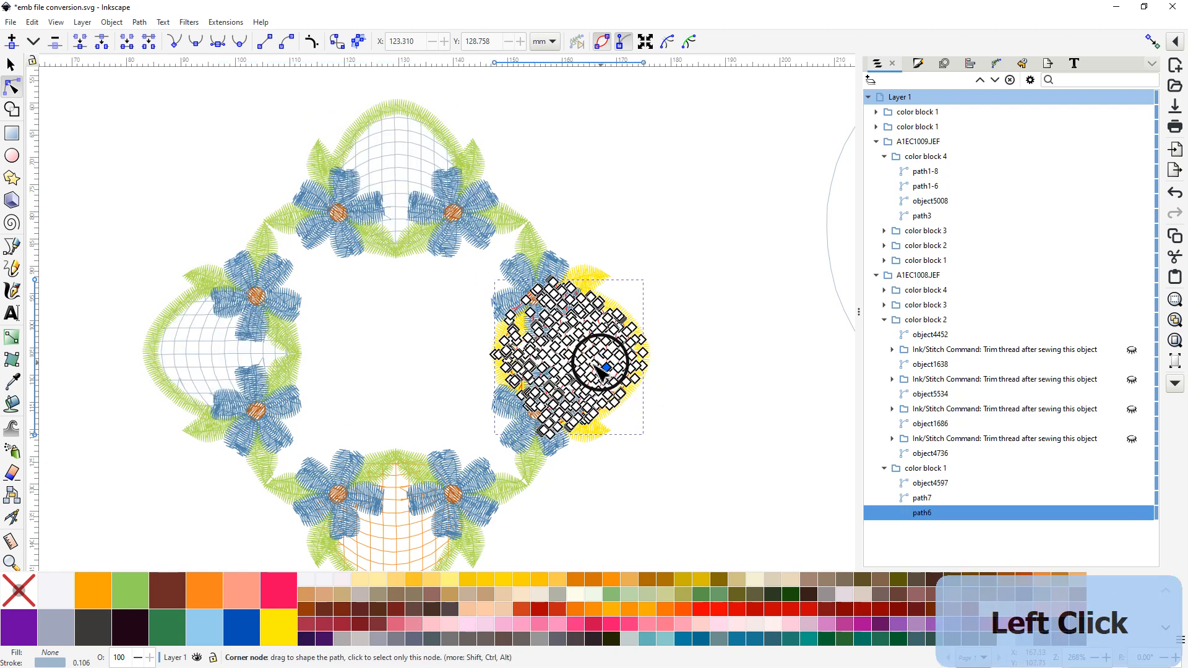
middle_click(277, 596)
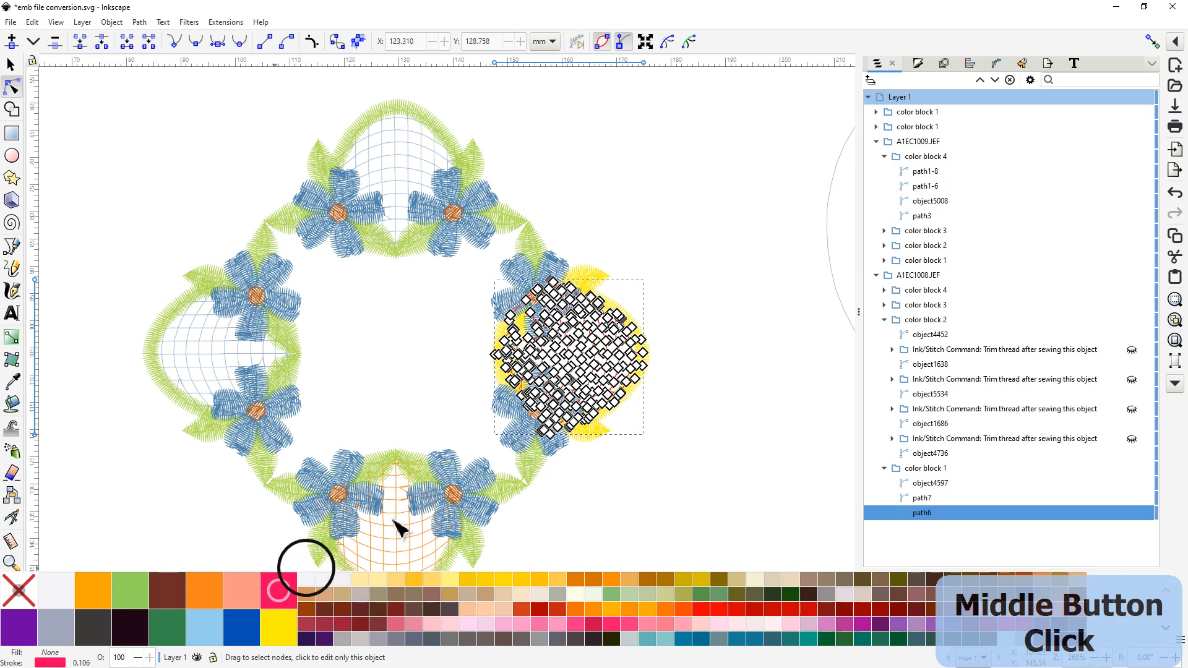
left_click(729, 408)
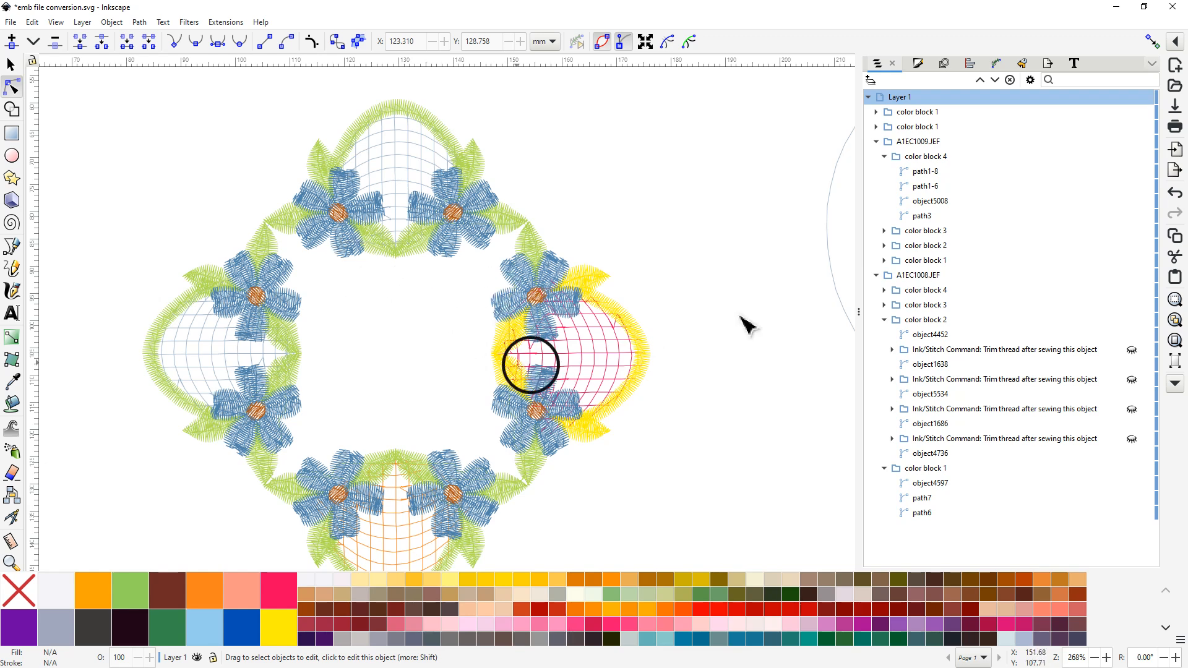
Step: Select the whole floral wreath design and delete it
left_click_drag(751, 236, 477, 210)
scroll(470, 211, "down", 3, "ctrl")
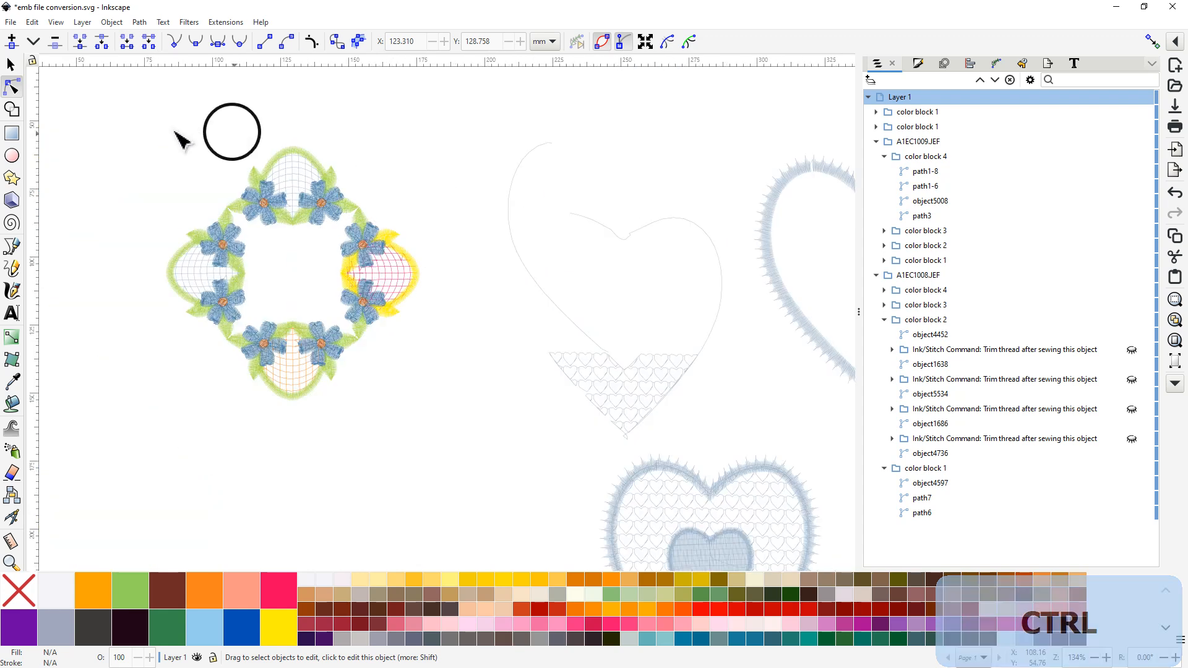
left_click_drag(107, 113, 432, 267)
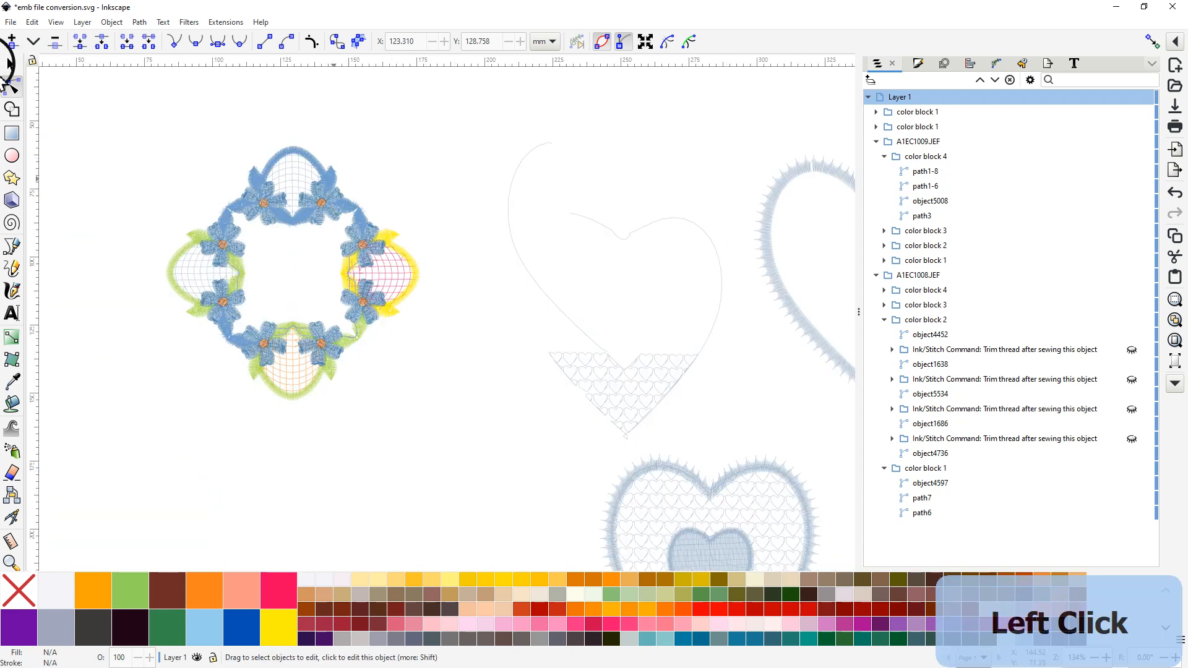
left_click(11, 65)
left_click_drag(94, 100, 462, 477)
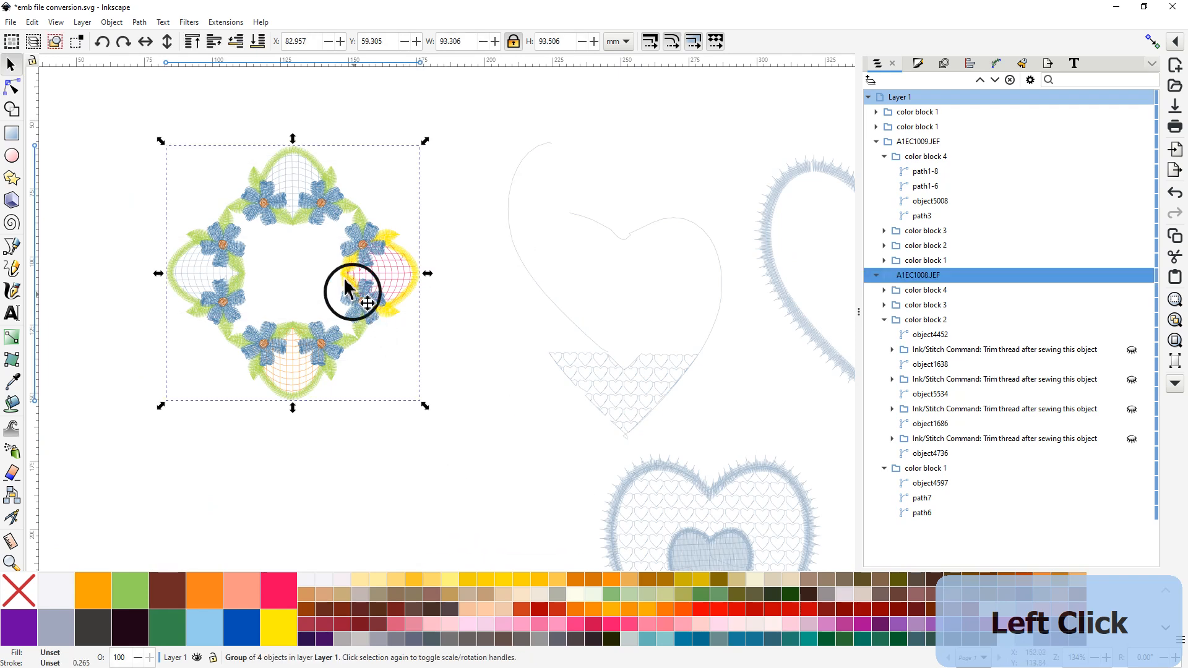
right_click(354, 278)
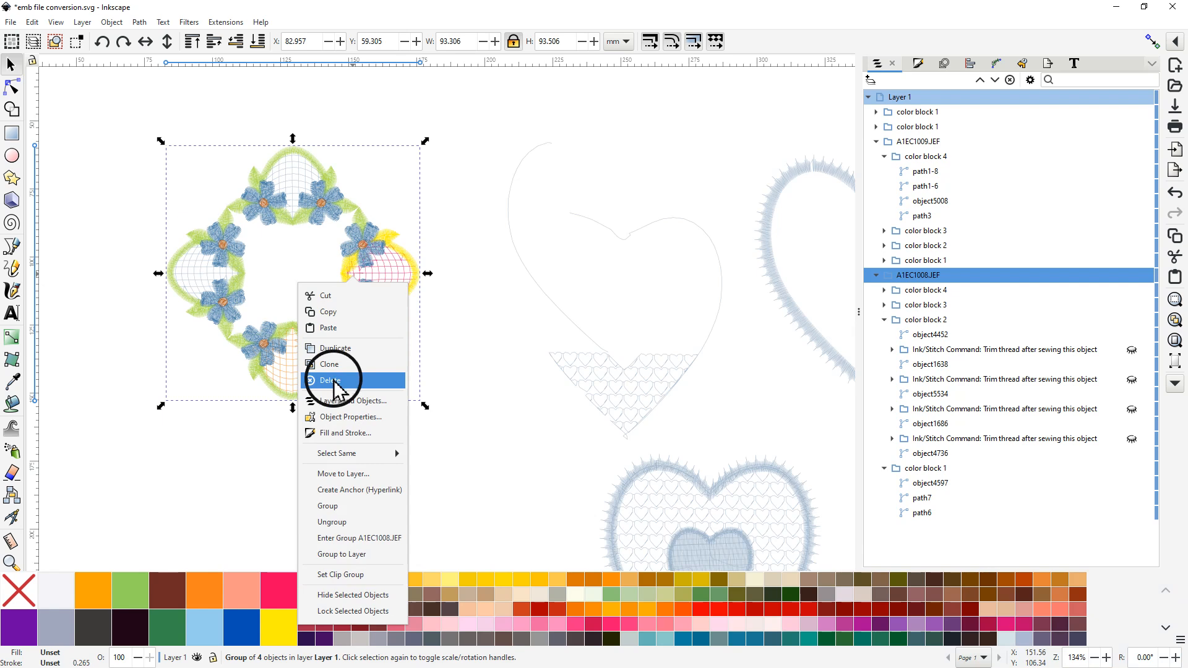
left_click(331, 381)
Step: Select the A1EC1009.JEF flower and scroll design on the page and delete it
left_click_drag(443, 373, 158, 304)
scroll(539, 400, "down", 2)
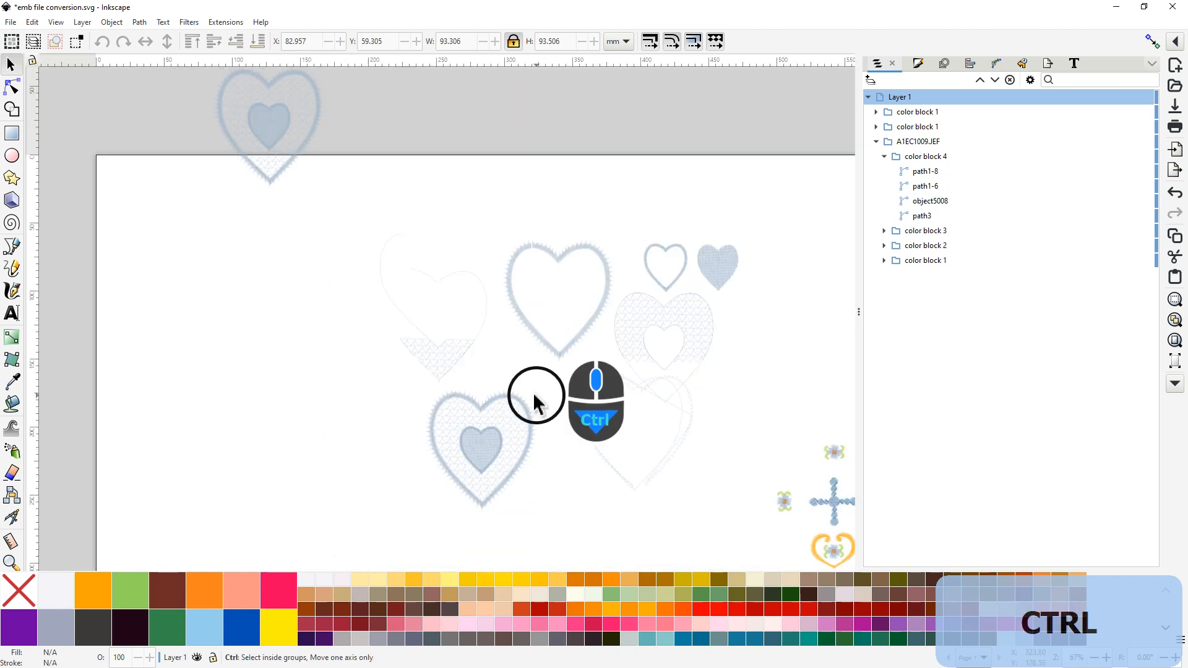
left_click_drag(680, 409, 678, 530)
right_click(499, 378)
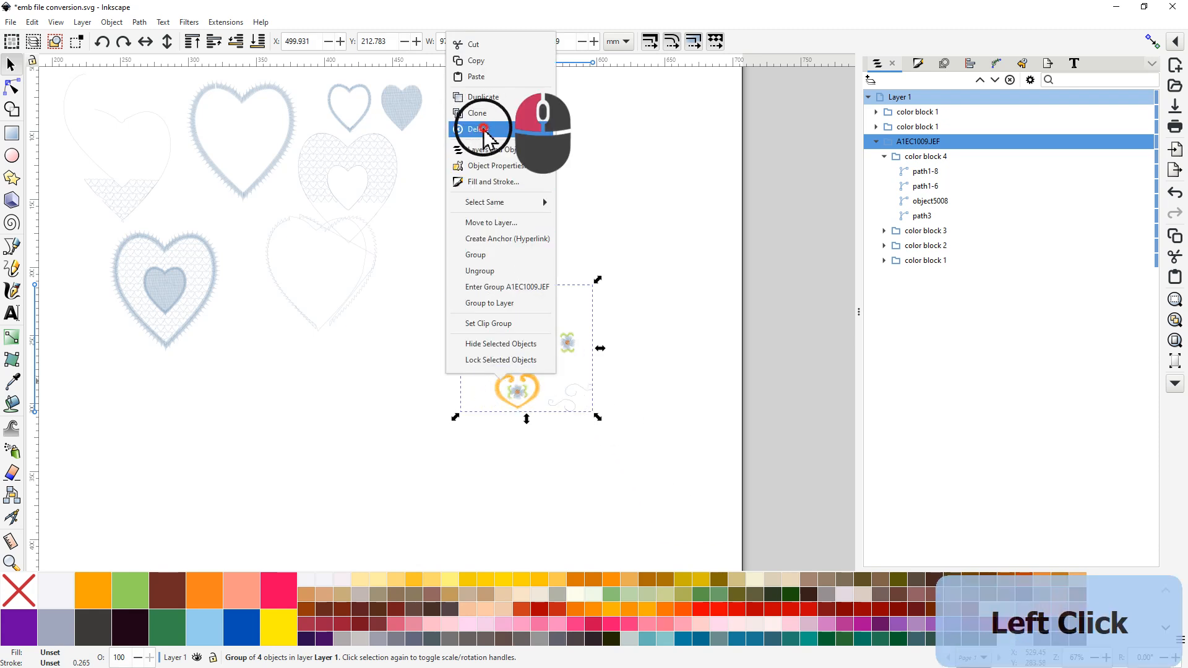
left_click(483, 128)
left_click_drag(481, 273, 760, 410)
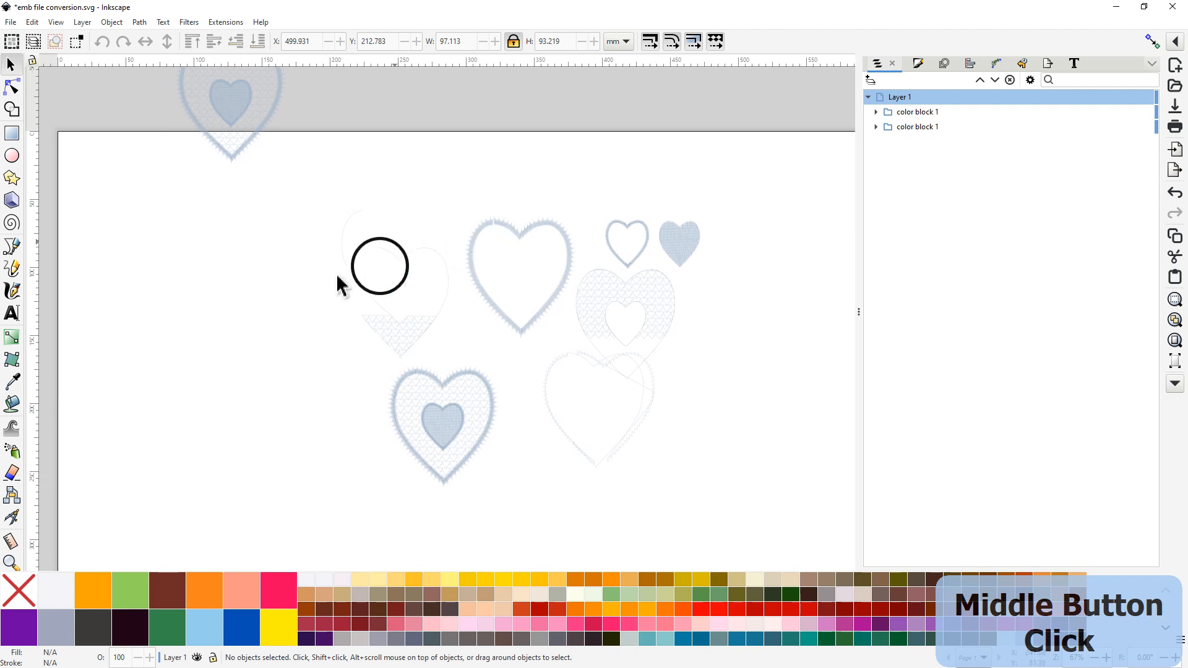
Step: Move the 22-object heart group fully onto the page and delete the separate complete heart below it
left_click(232, 109)
left_click_drag(231, 109, 397, 195)
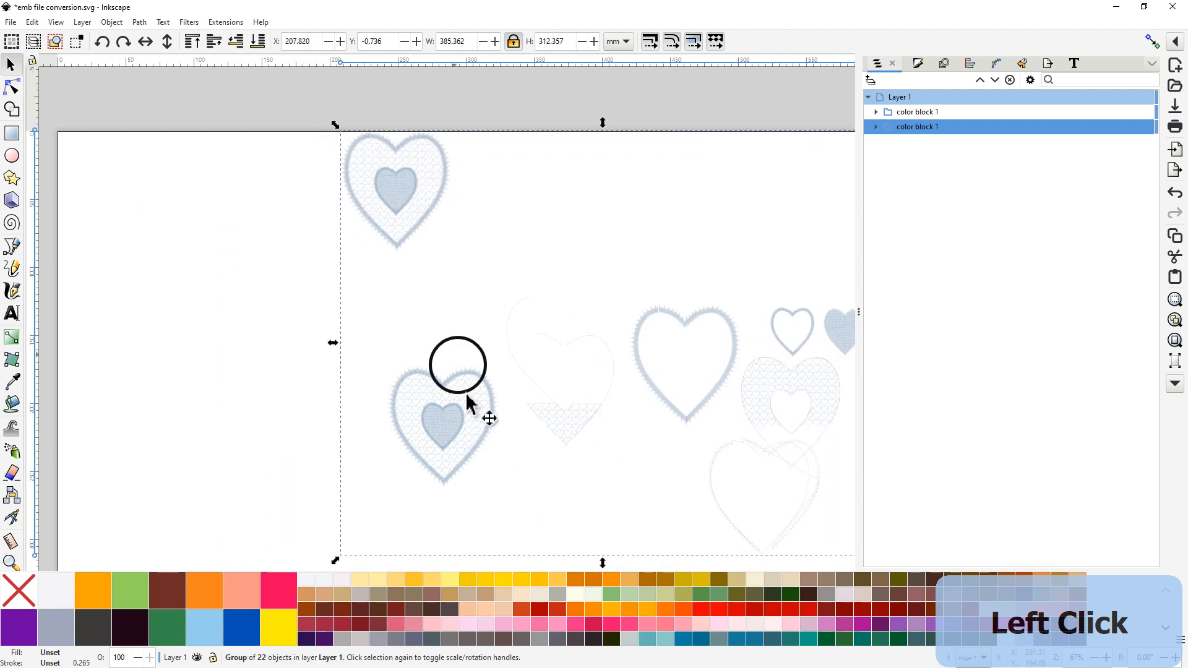
left_click(447, 426)
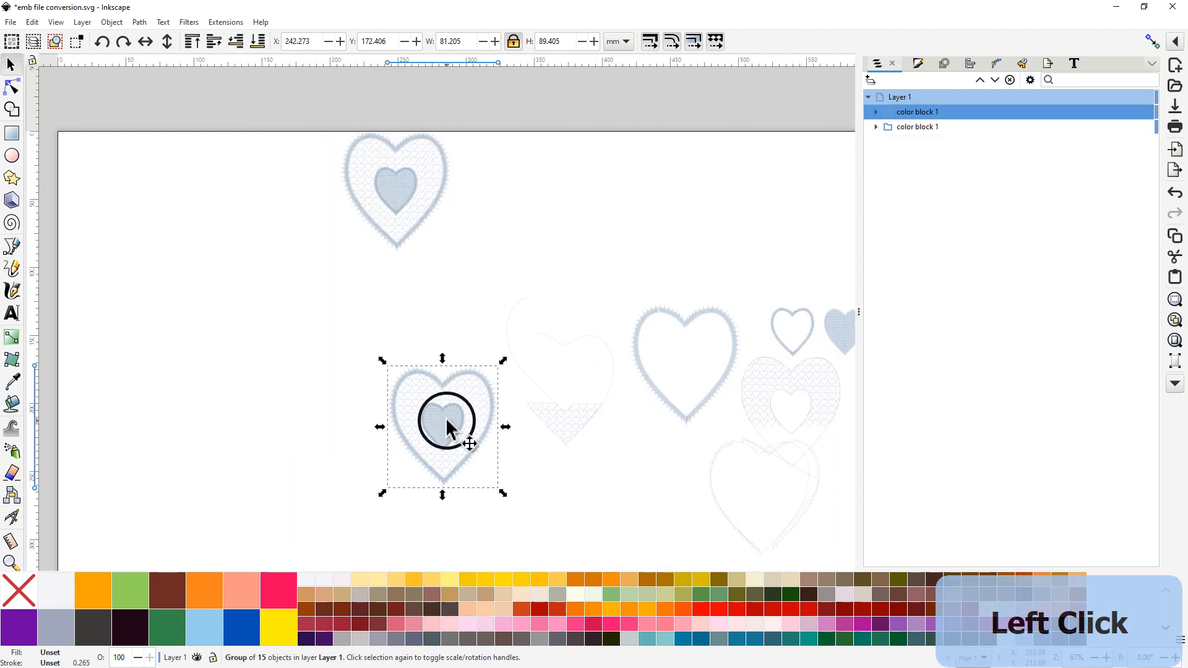
right_click(447, 426)
left_click(431, 172)
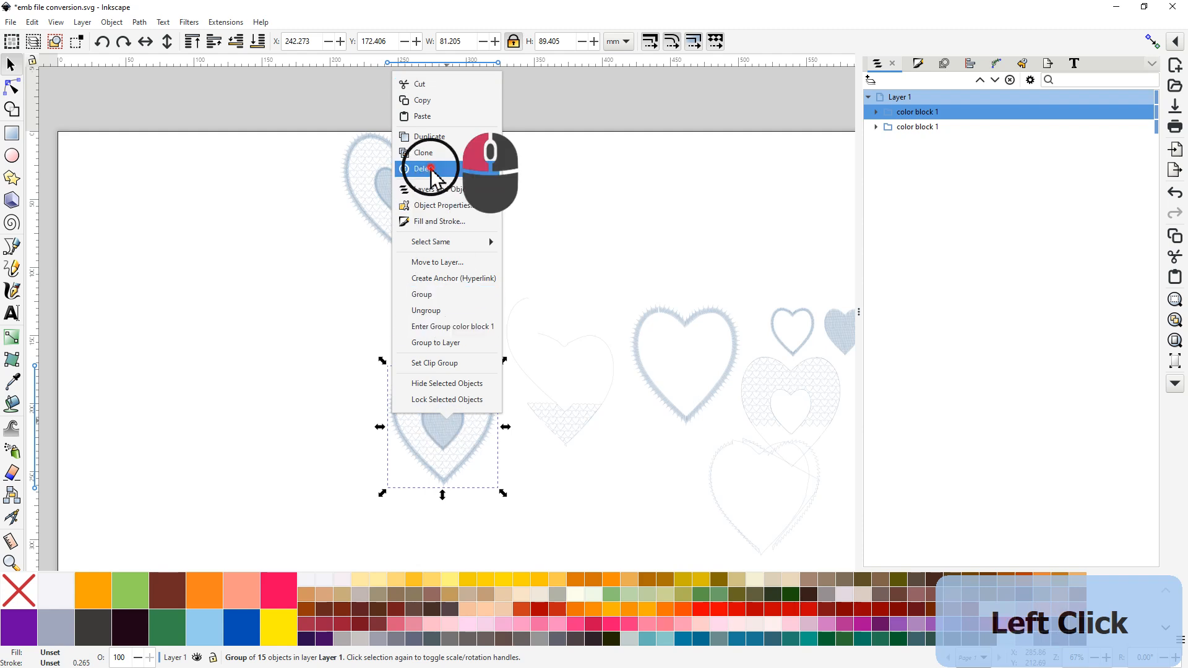
Step: Move the remaining complete heart beside the separated heart pieces, to about X 200.5 mm, Y 131.5 mm
left_click(394, 185)
left_click_drag(403, 220, 449, 475)
left_click_drag(637, 465, 457, 321)
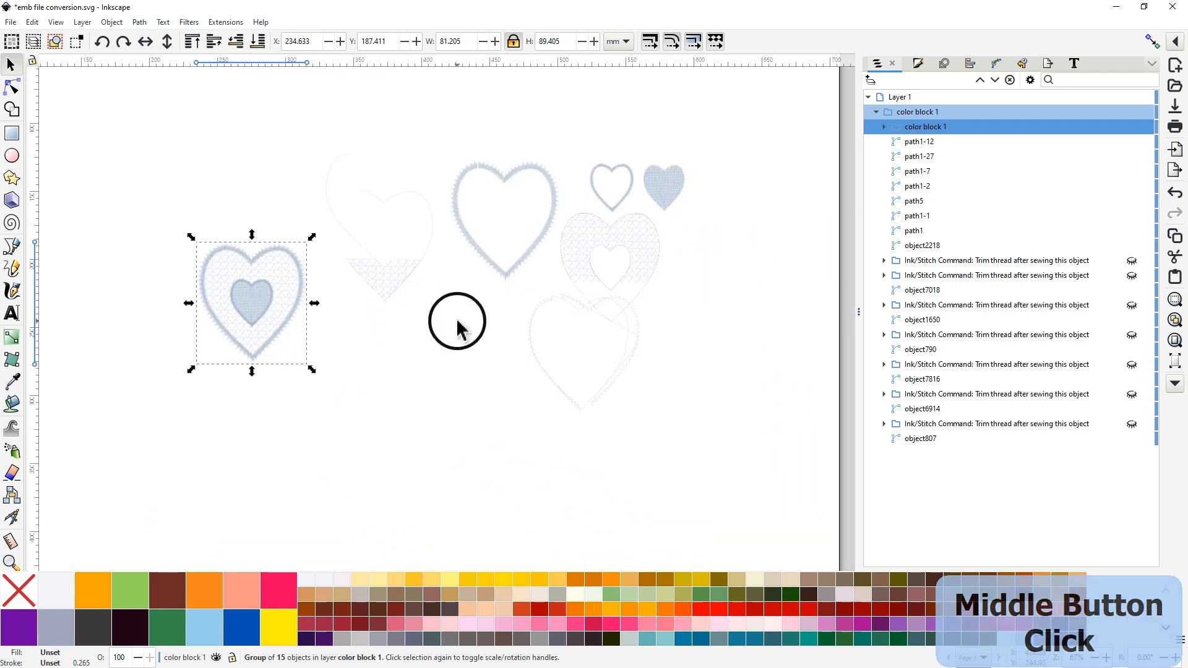
scroll(457, 320, "up", 2)
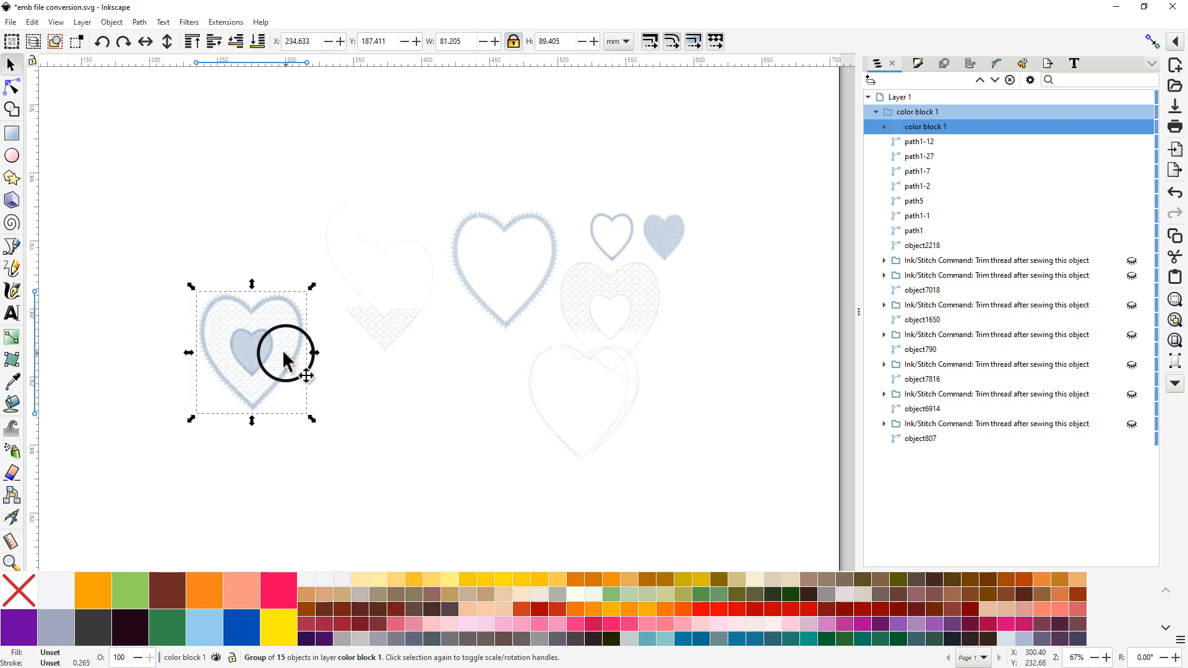
left_click_drag(254, 357, 214, 276)
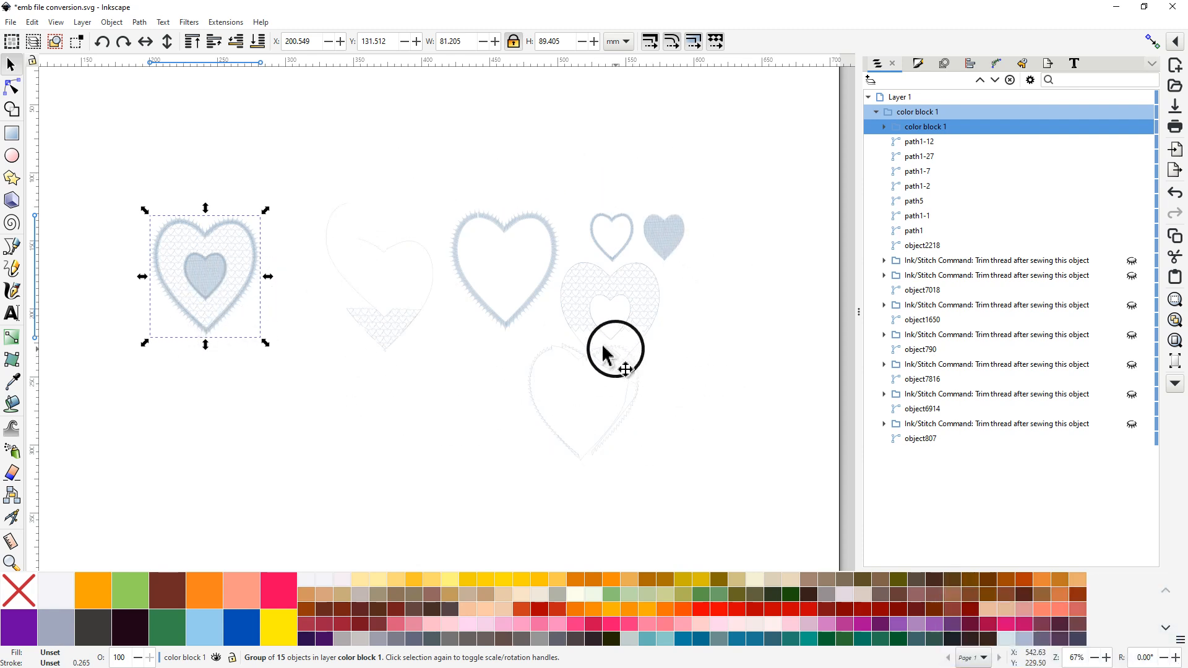
Step: Spread apart the small filled heart, the small heart outlines and the overlapping lace fill pieces
left_click_drag(676, 241, 711, 192)
left_click_drag(630, 229, 637, 156)
left_click_drag(632, 237, 785, 366)
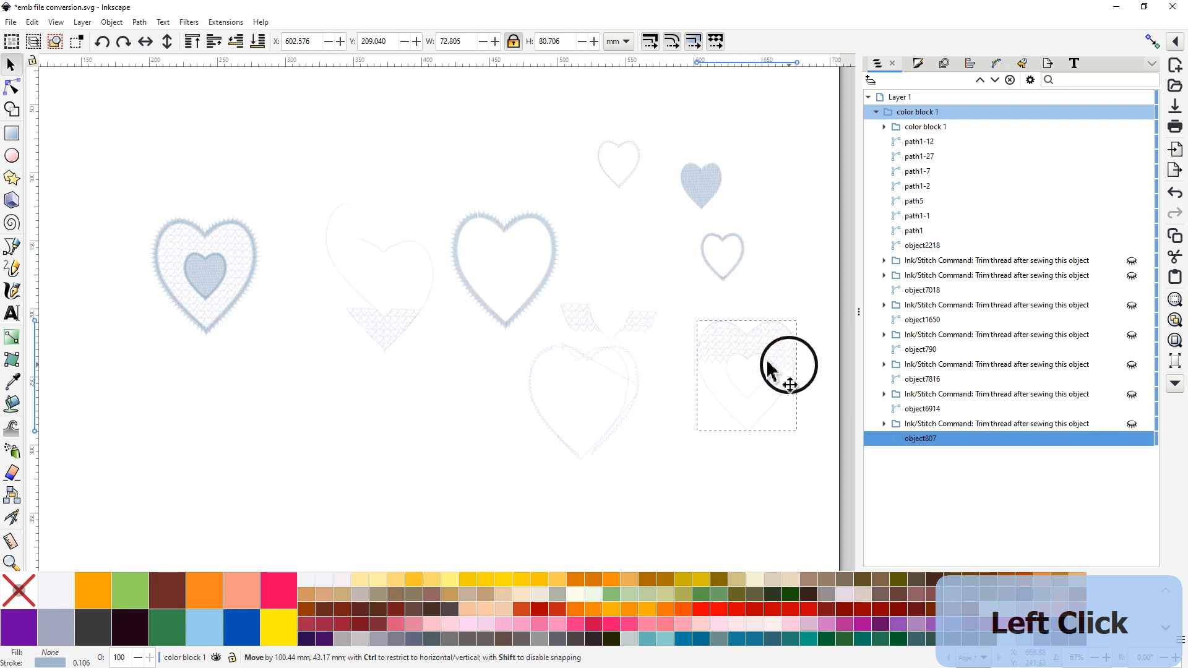
left_click_drag(639, 343, 651, 256)
left_click_drag(643, 319, 572, 289)
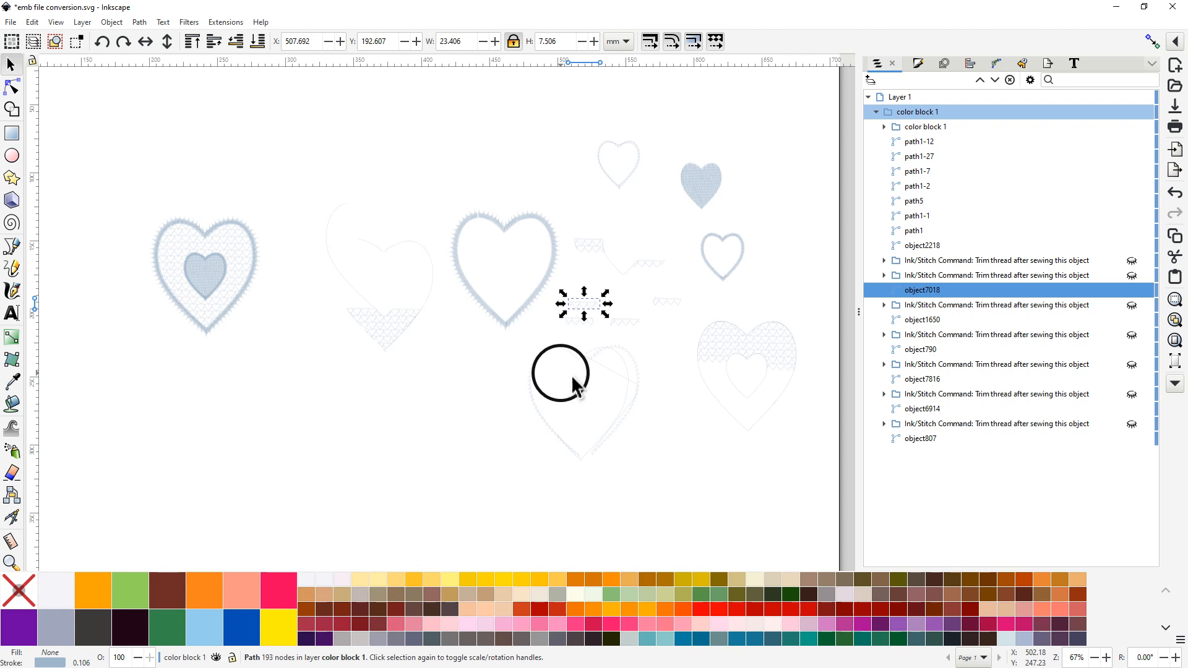
Step: Duplicate the complete heart and move the copy to the page's upper-left corner, about X 126.9 mm, Y 19.7 mm
left_click(204, 267)
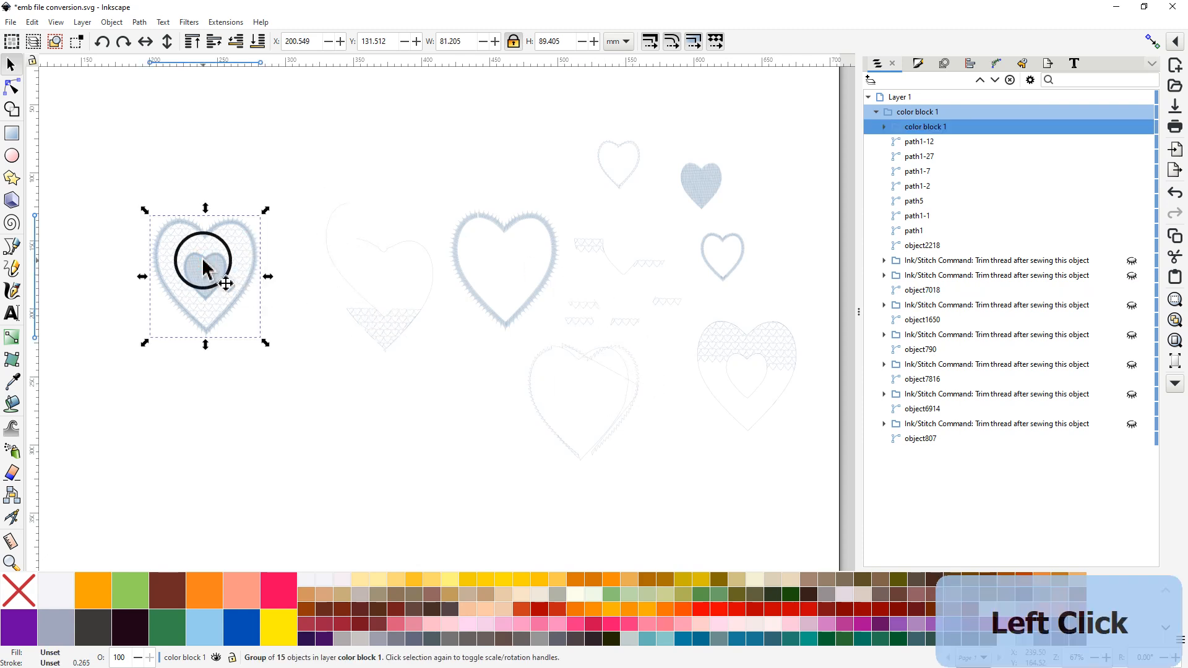
right_click(204, 267)
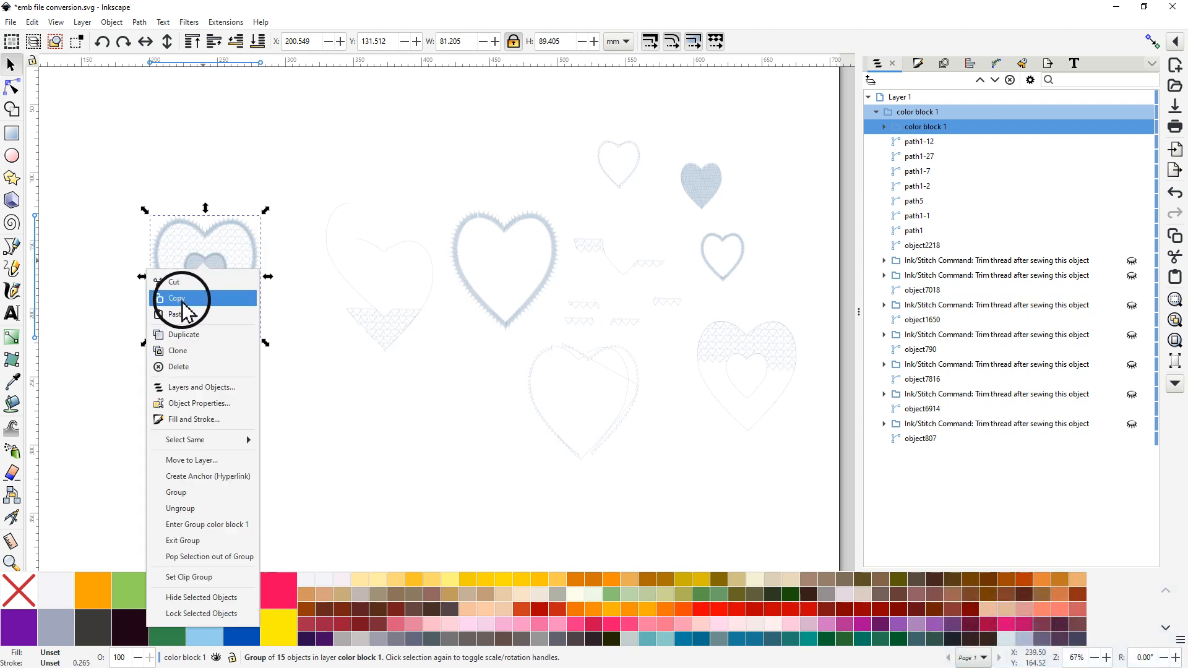
left_click(182, 334)
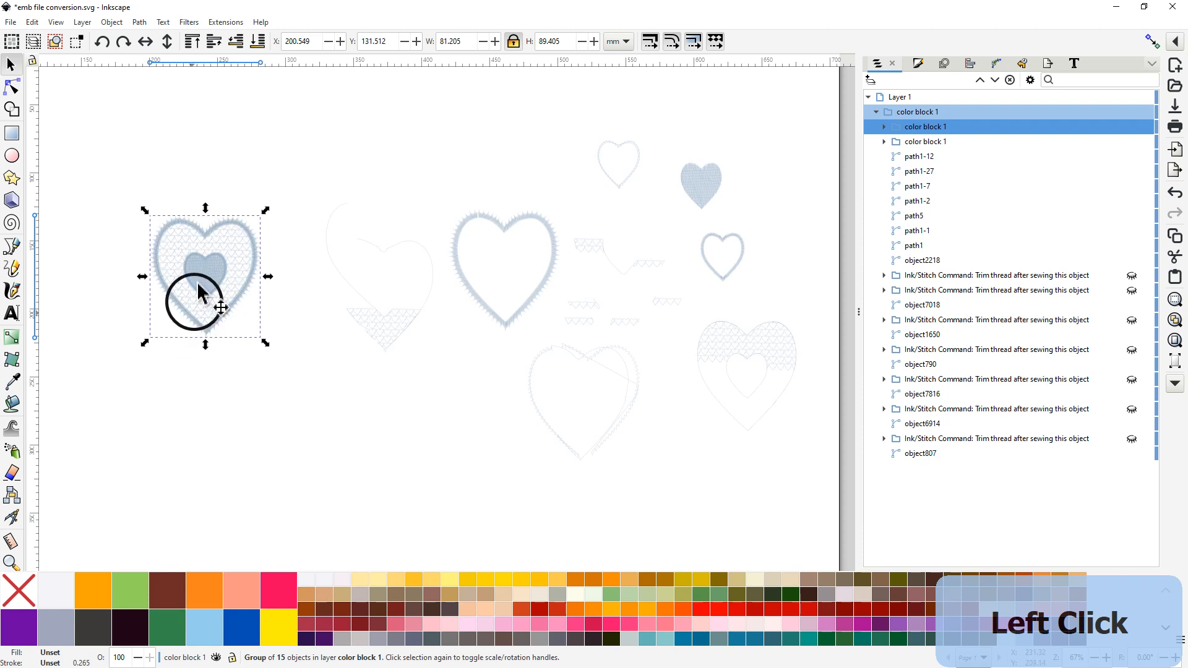
left_click_drag(202, 275, 102, 129)
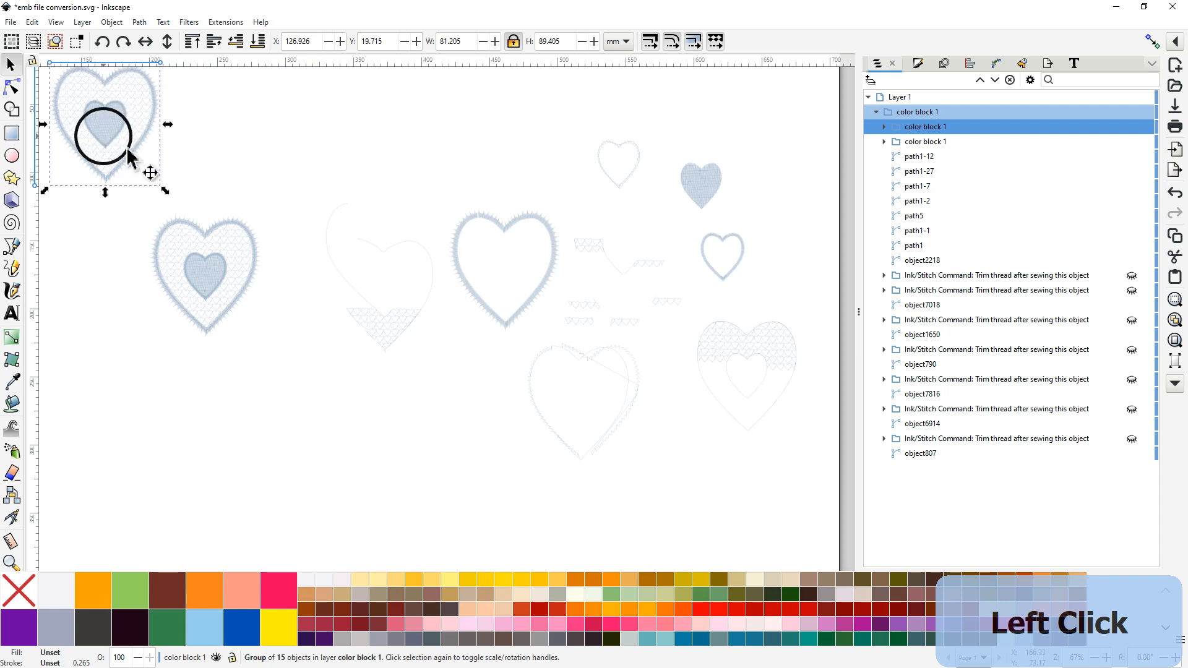
left_click_drag(251, 324, 271, 439)
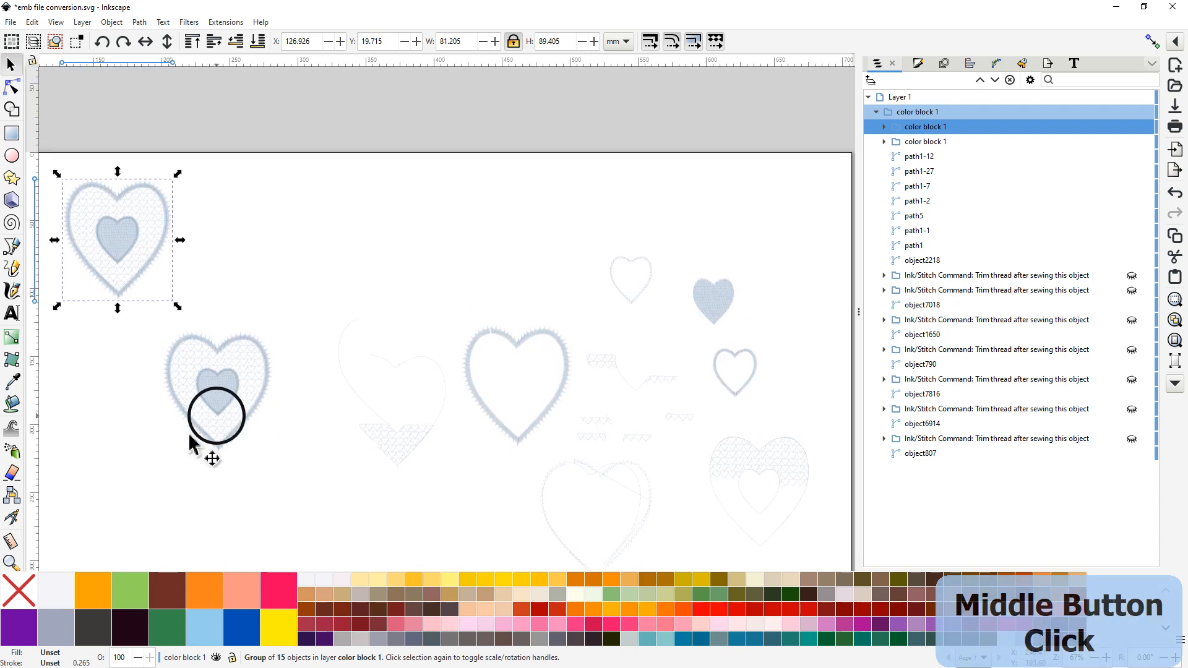
Step: Select the complete heart beside the separated pieces and open it in the Ink/Stitch Simulator
scroll(165, 449, "up", 4, "ctrl")
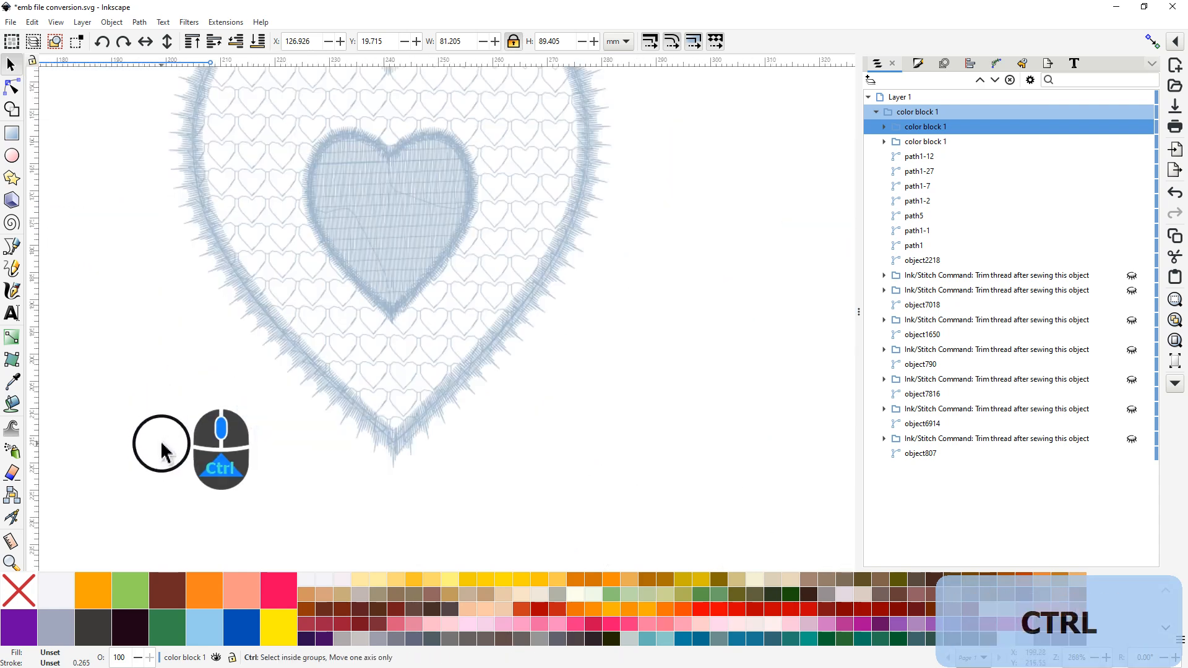
left_click_drag(618, 303, 622, 394)
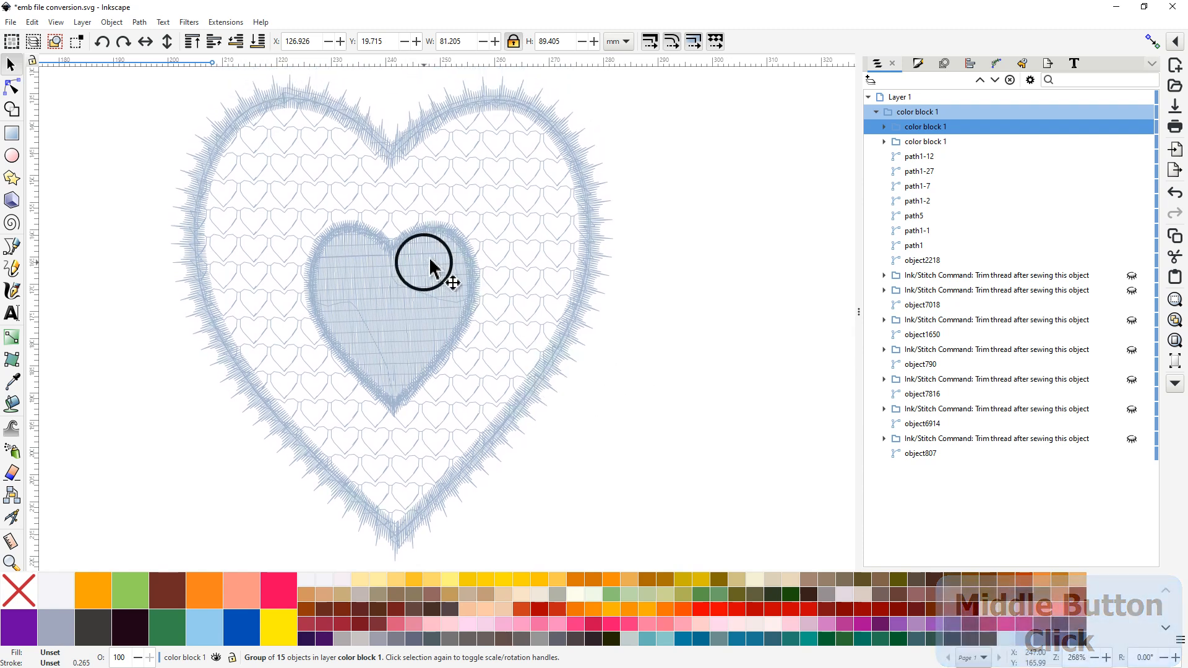
left_click_drag(148, 84, 379, 151)
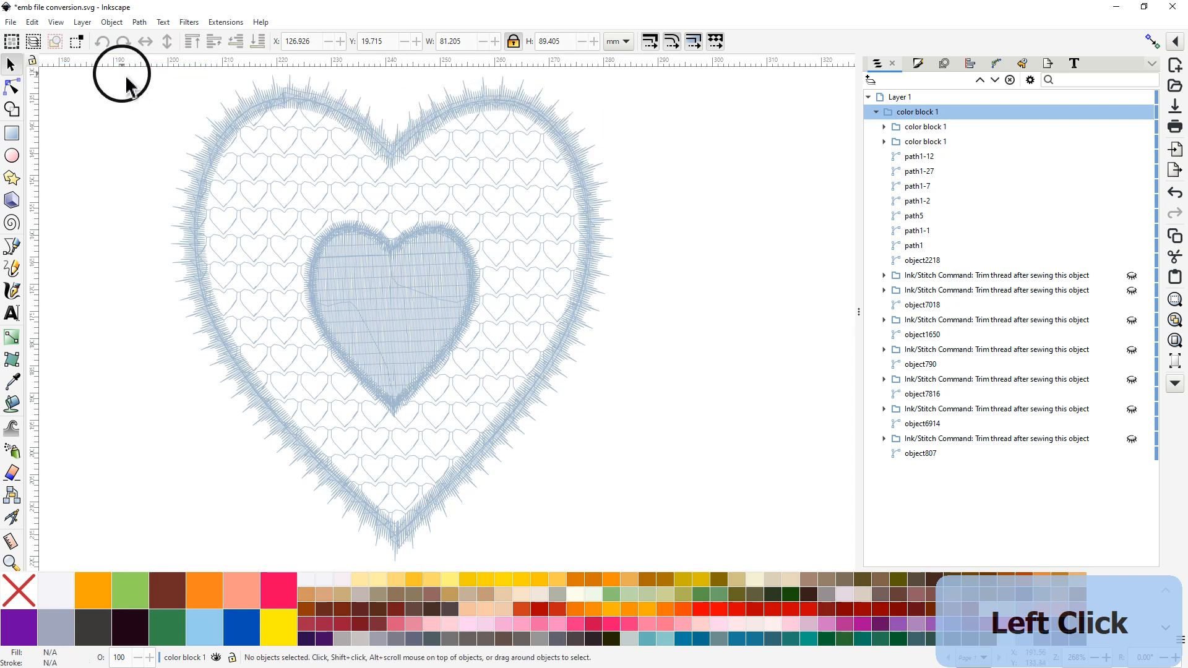
scroll(135, 97, "down", 1, "ctrl")
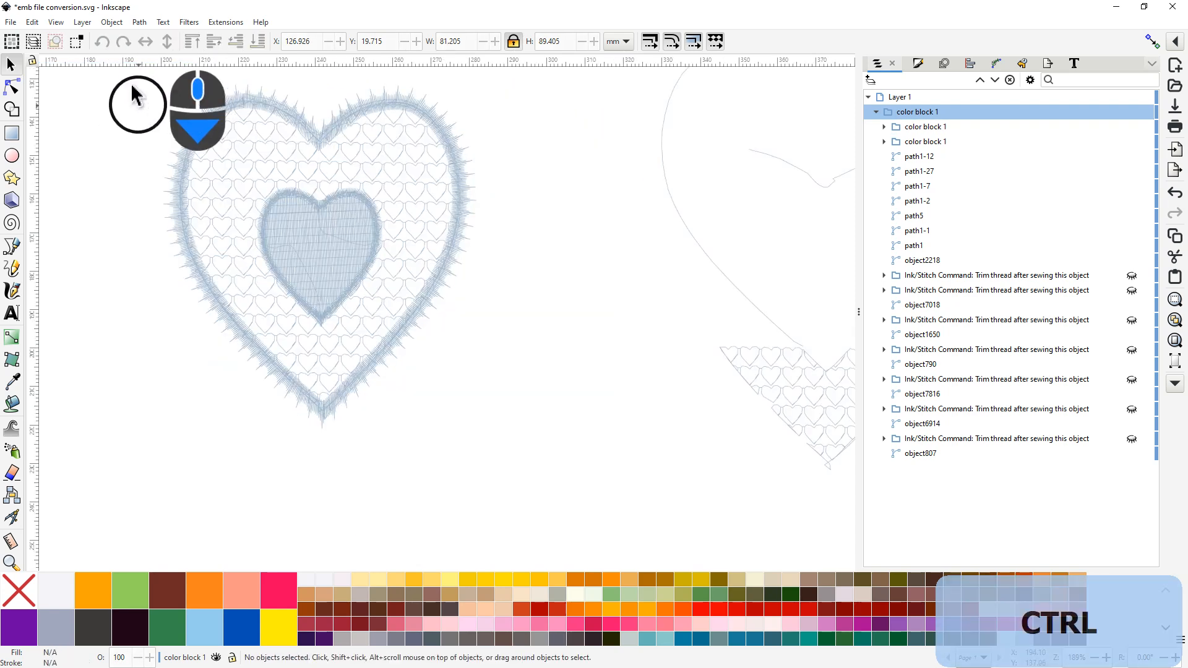
left_click_drag(127, 74, 546, 498)
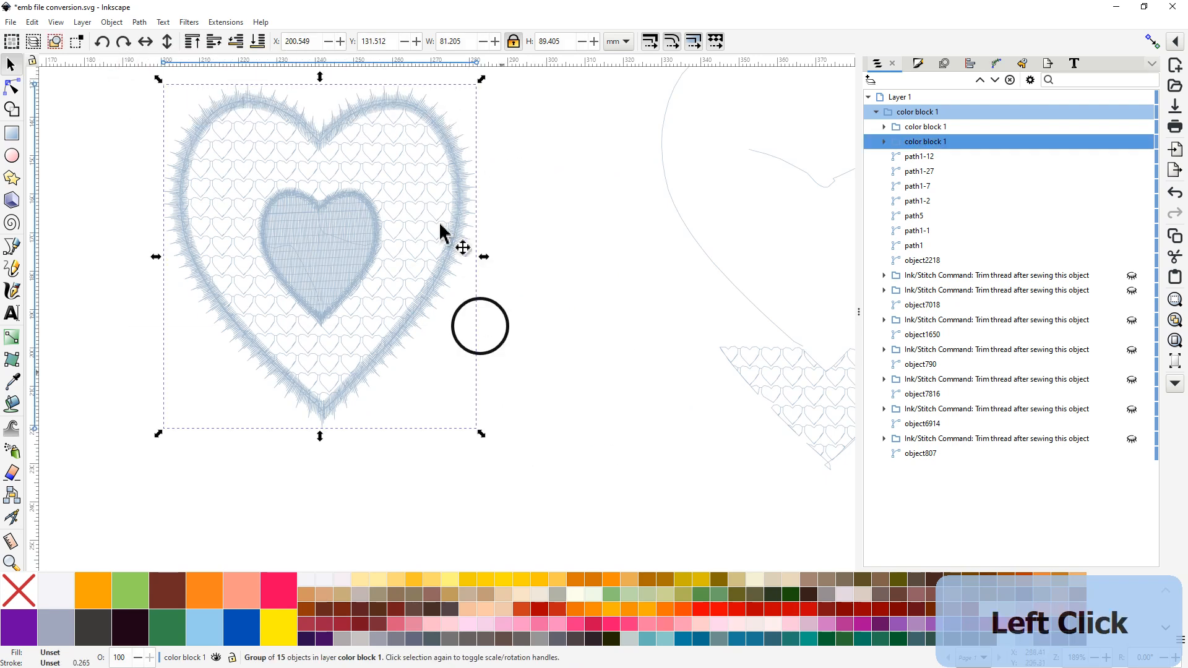
left_click(226, 22)
left_click(232, 256)
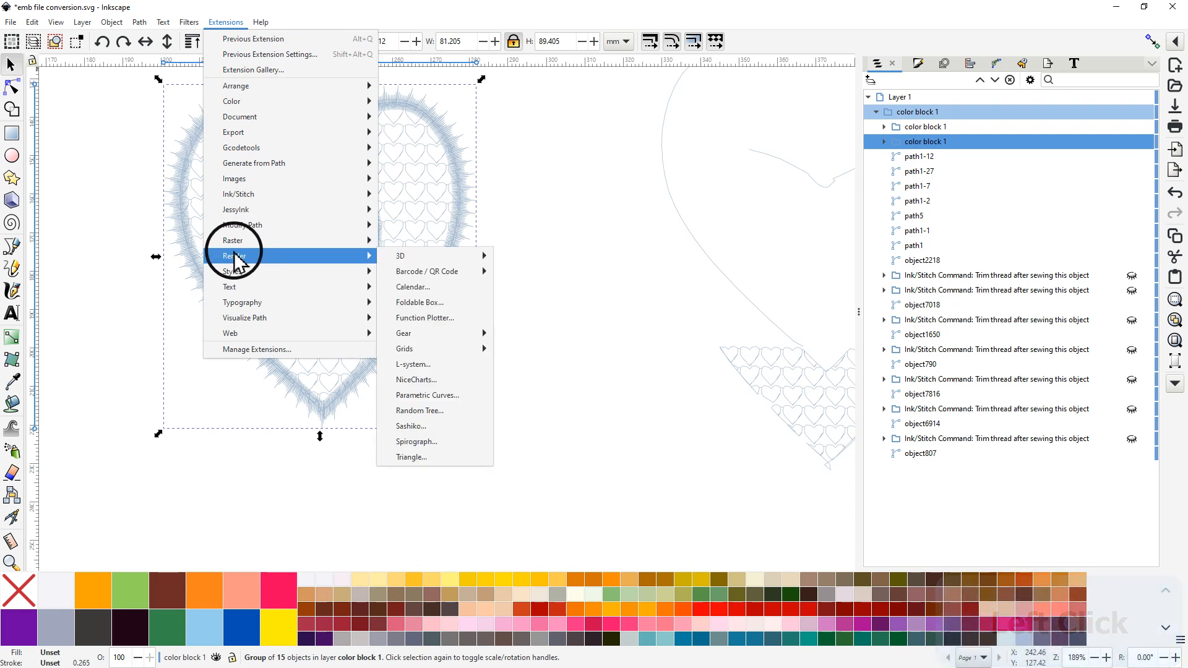
mouse_move(300, 197)
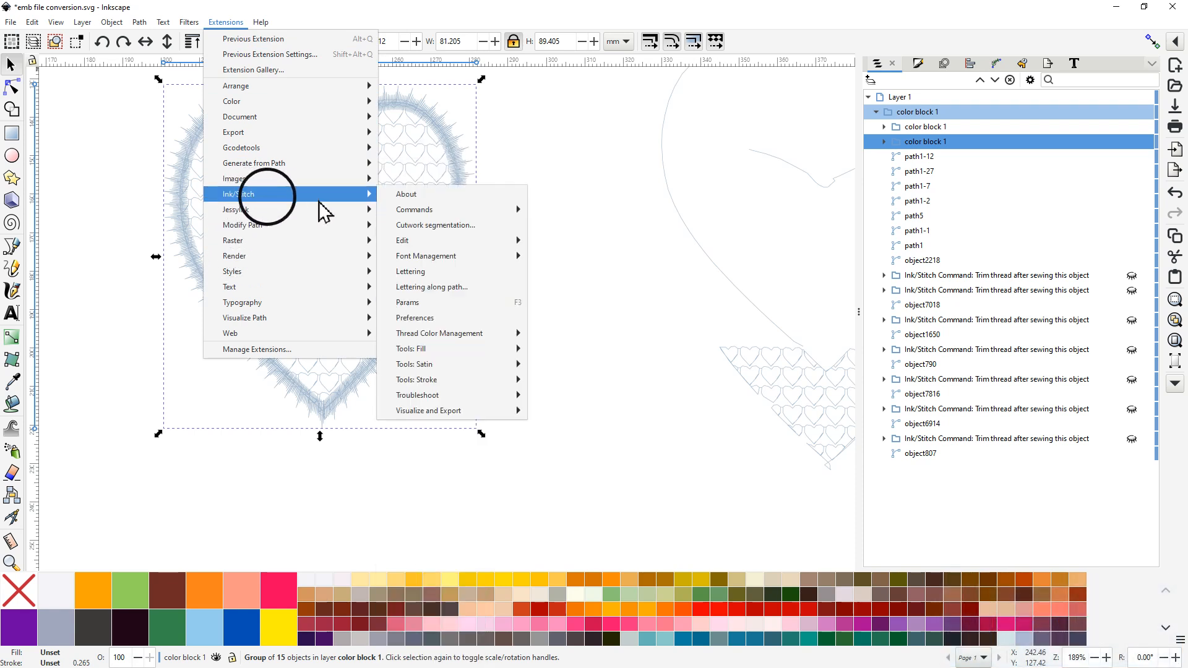
mouse_move(495, 411)
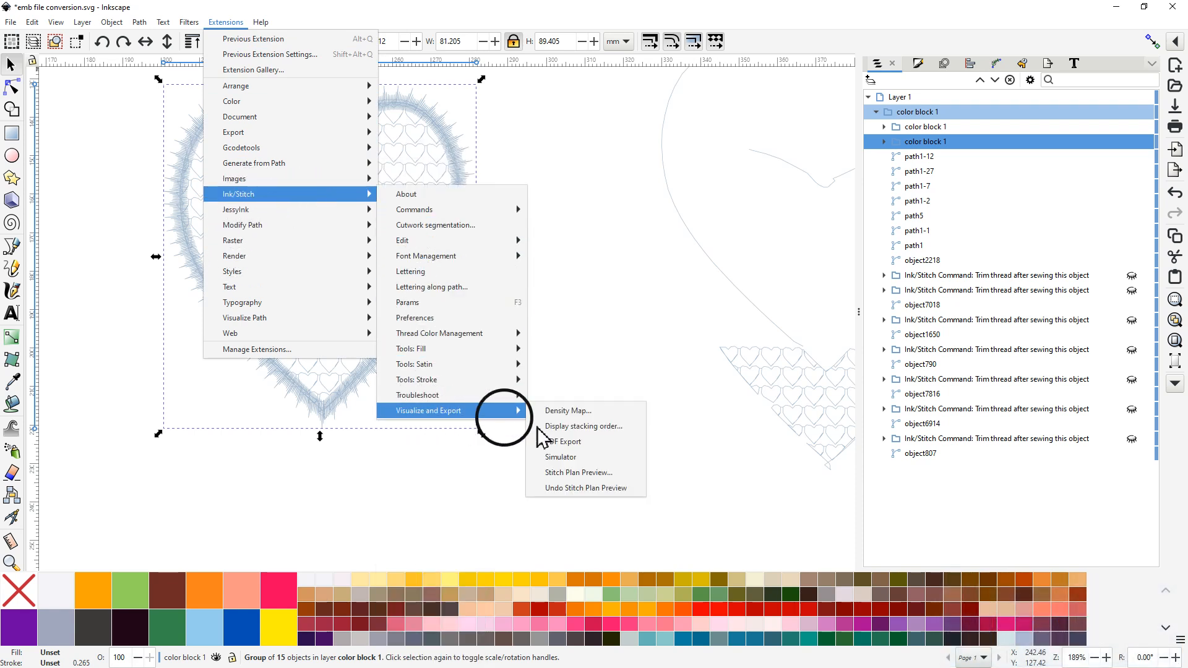
left_click(562, 458)
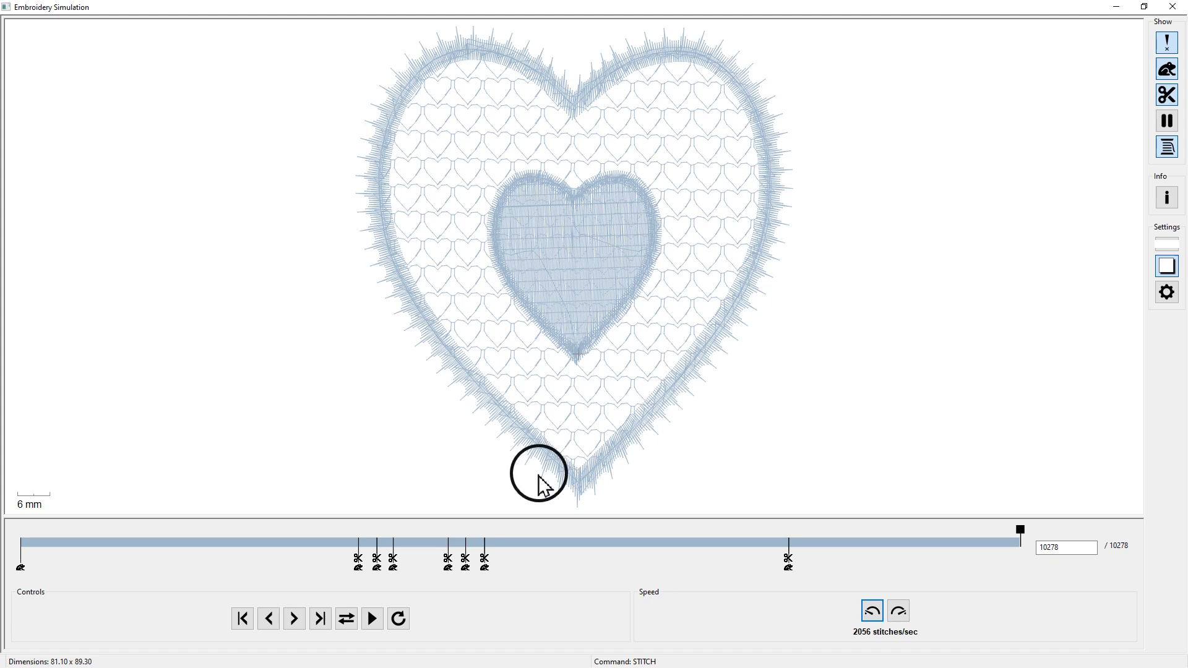
Step: Scrub the heart's simulation back to the trim points and forward again to examine the stitching order, and close the simulator
left_click_drag(1020, 531, 789, 546)
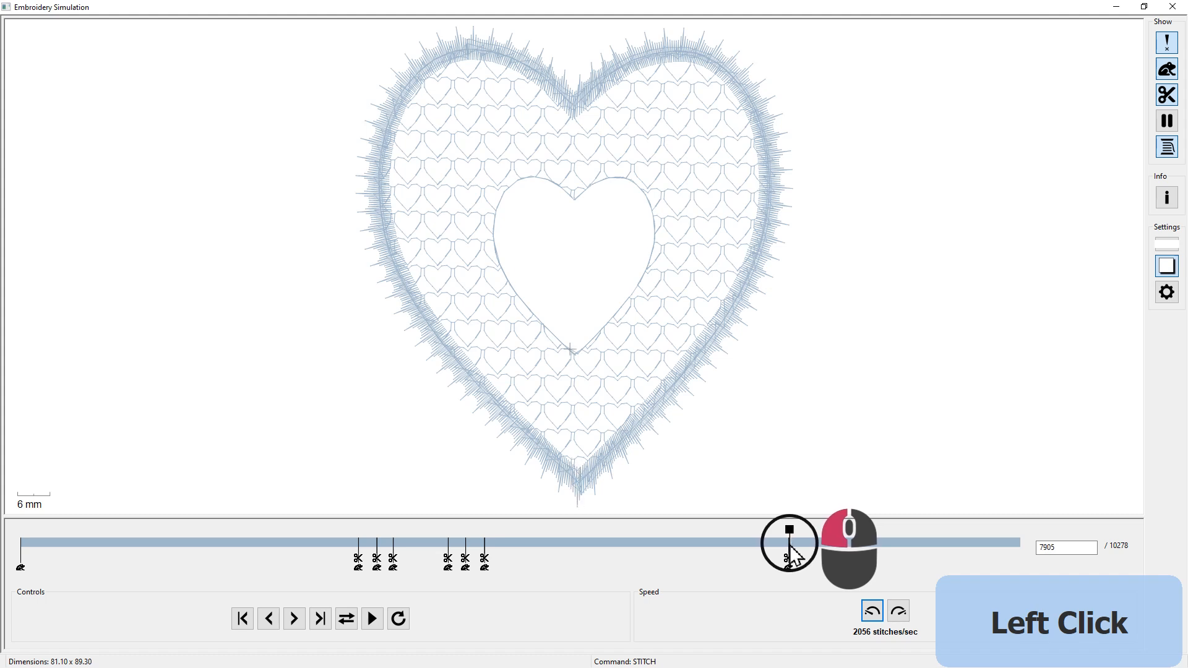
left_click_drag(789, 545, 485, 552)
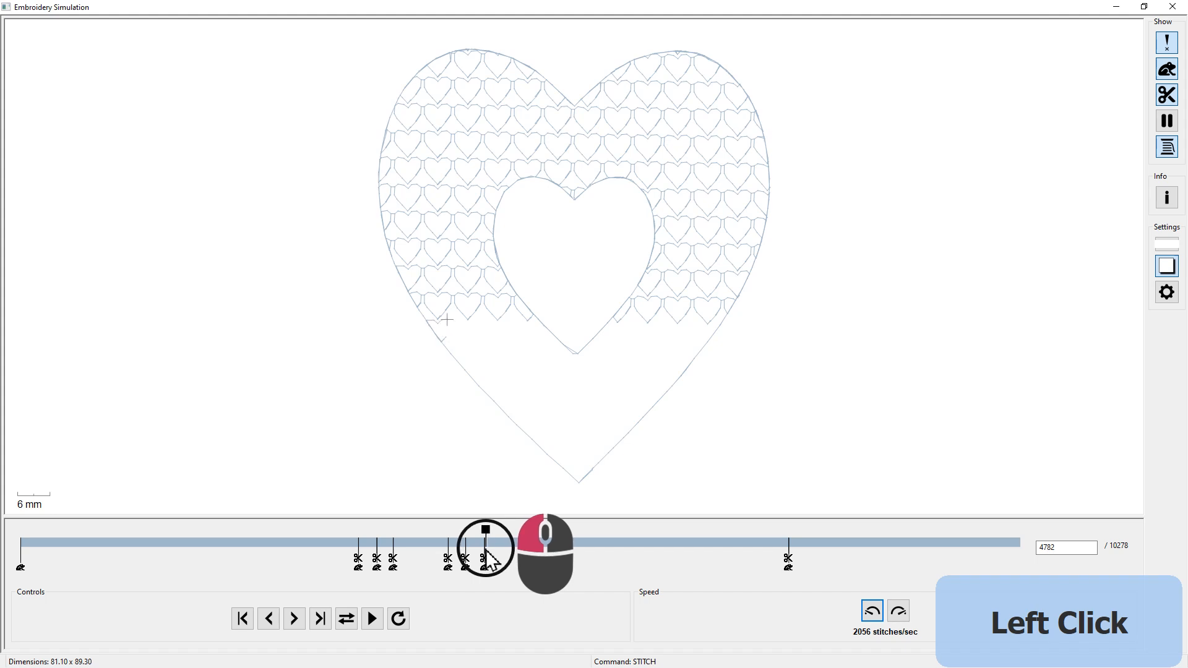
left_click_drag(485, 553, 465, 553)
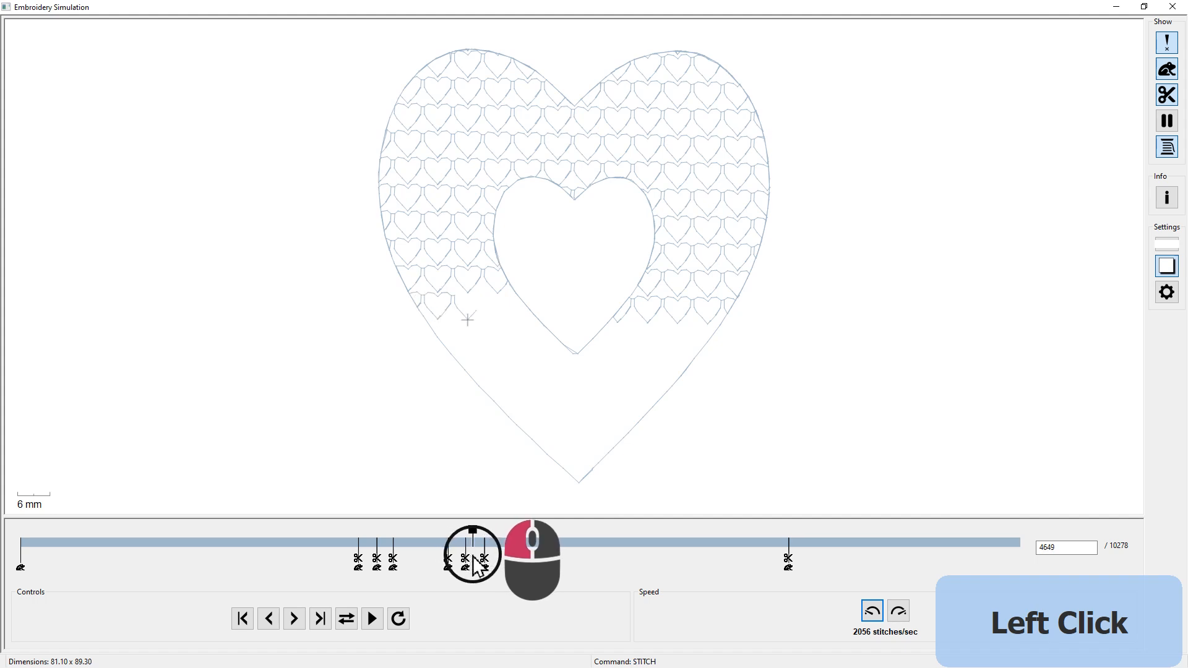
left_click_drag(481, 558, 629, 596)
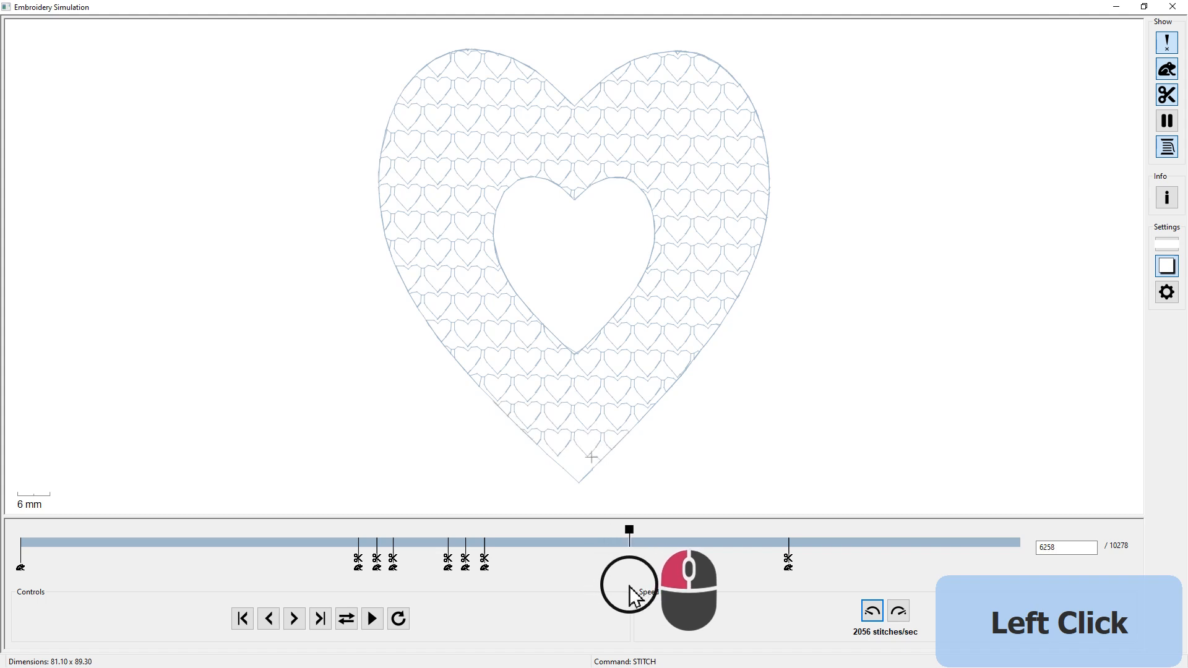
left_click_drag(630, 586, 966, 591)
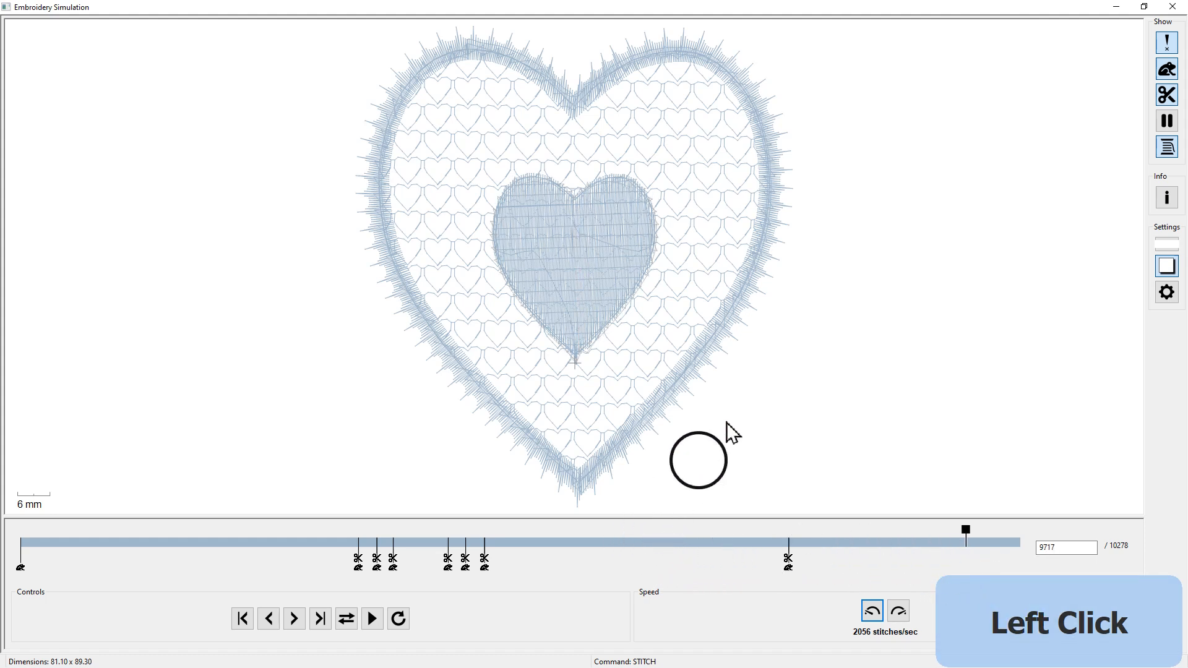
left_click(1172, 7)
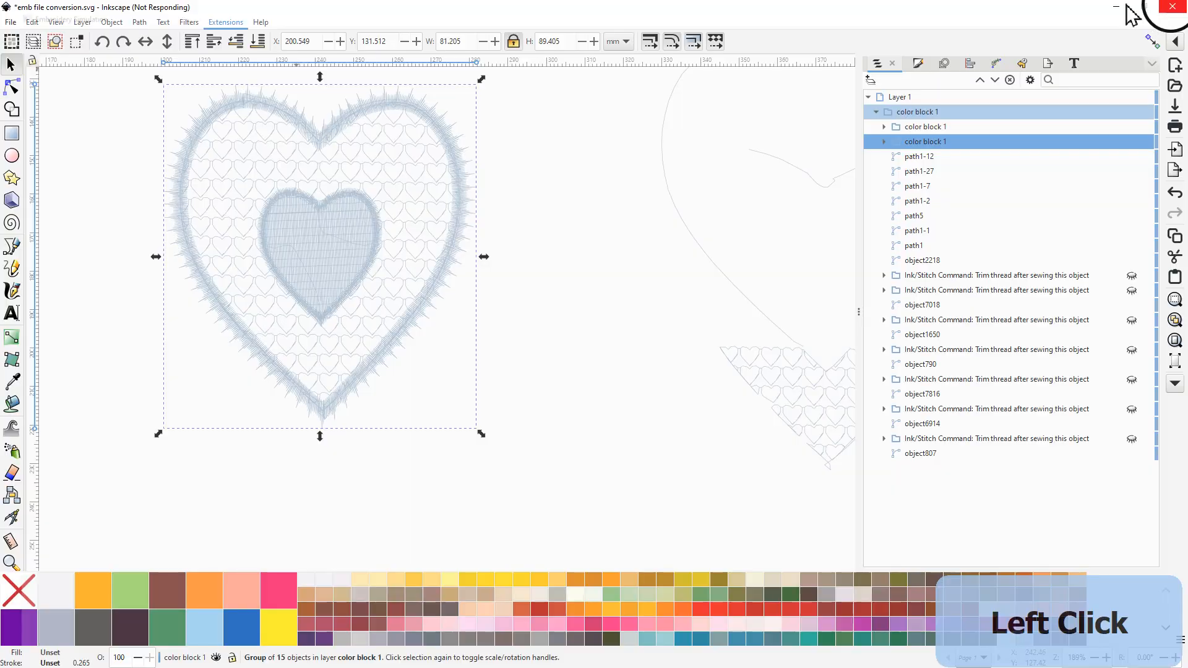
Step: Select the complete heart's nested color block 1 group and expand its list of objects
left_click(335, 229)
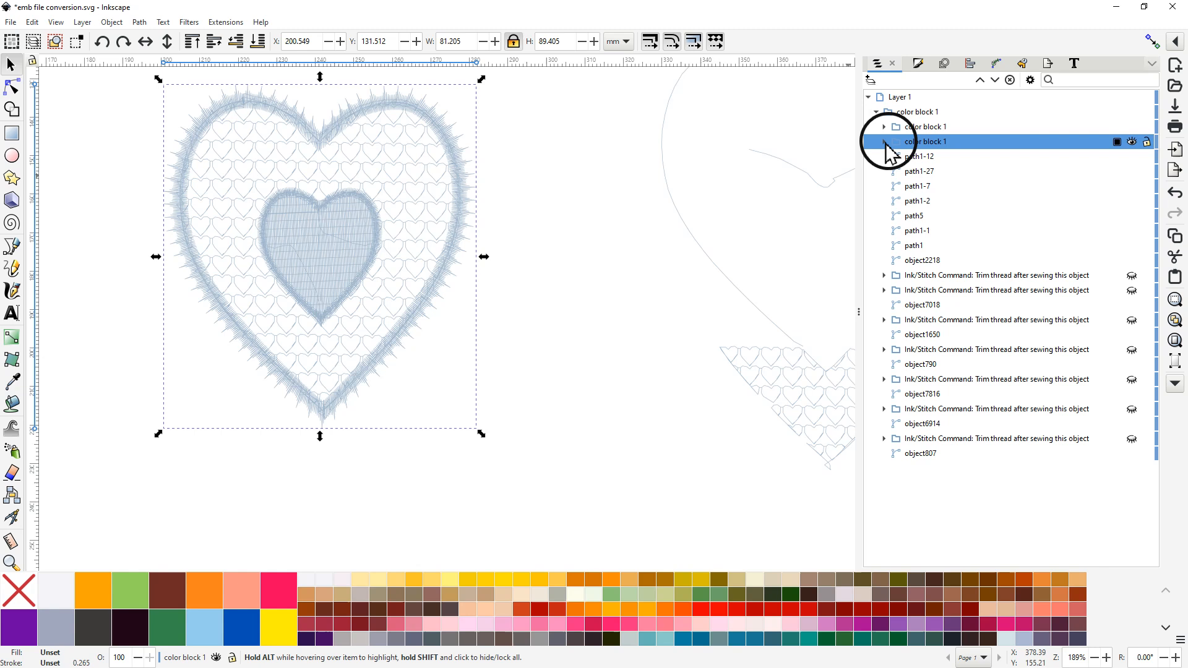
left_click(912, 270)
left_click(914, 245)
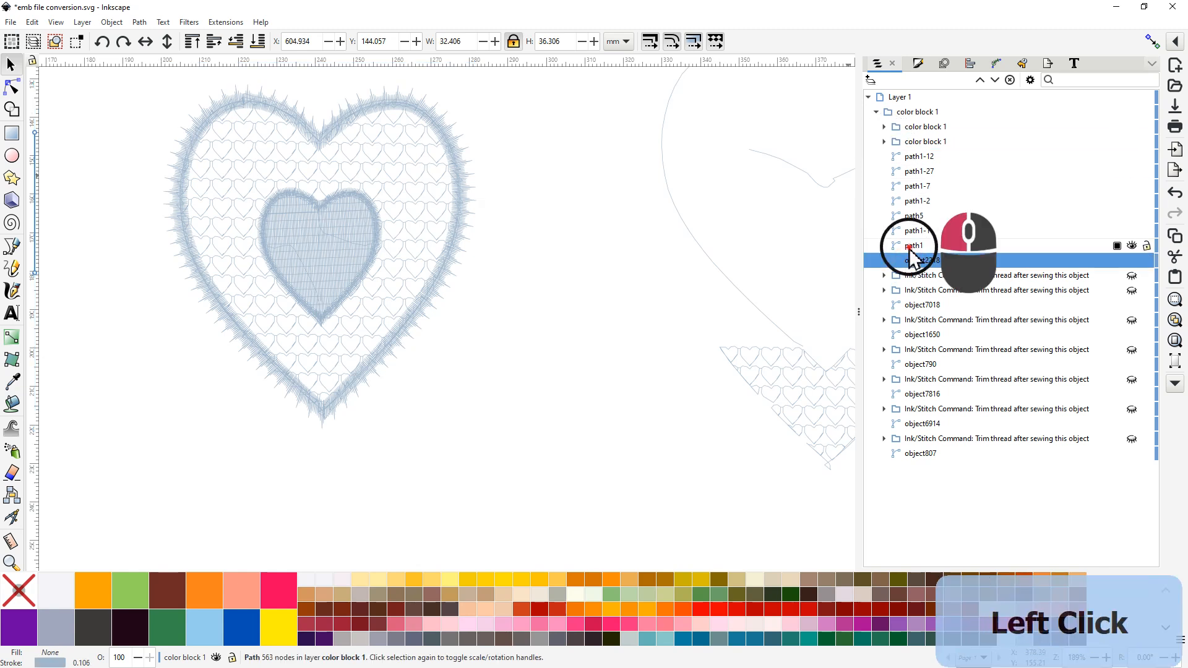
left_click(344, 237)
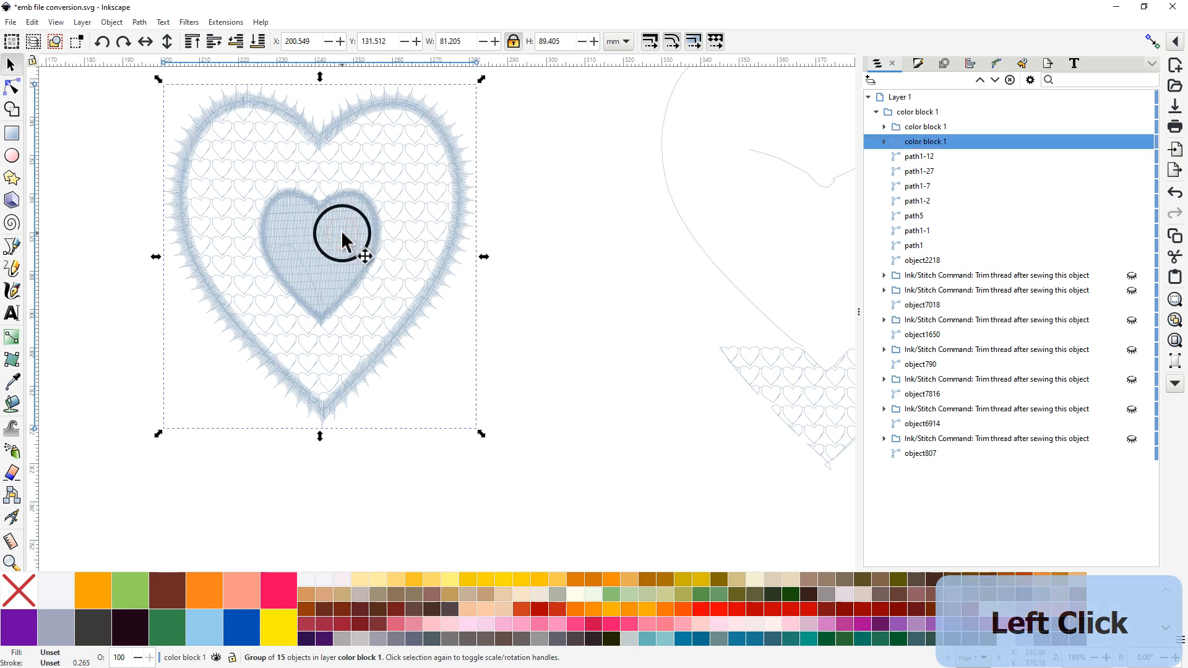
left_click(884, 142)
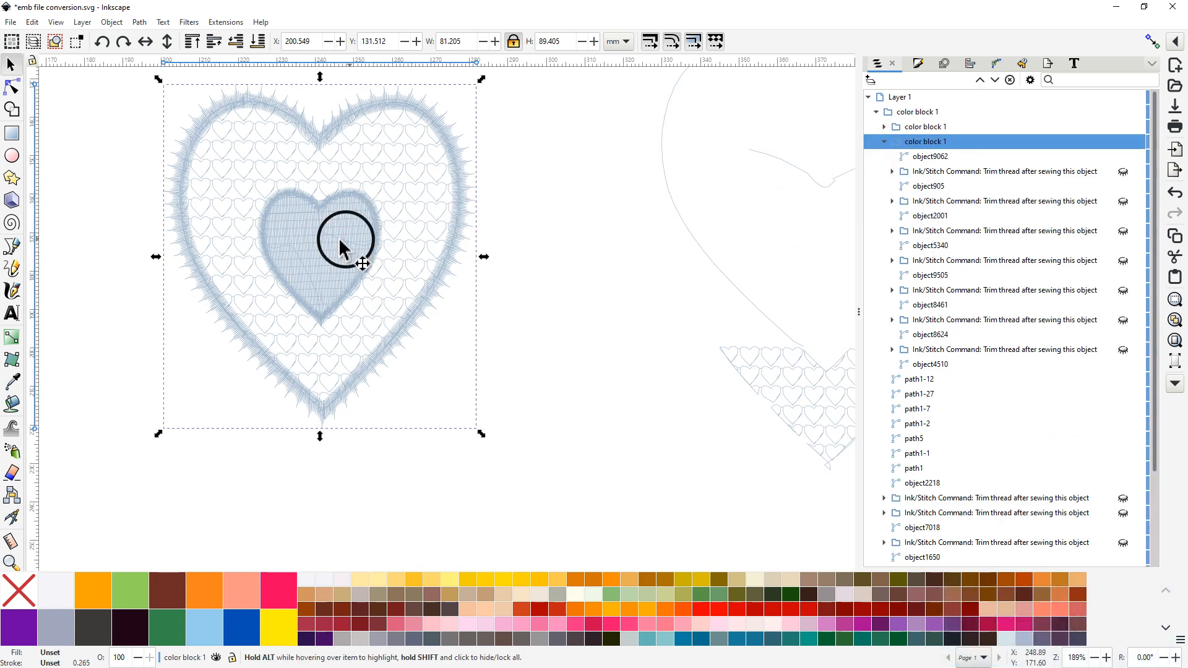
Step: Inspect the lace heart's separate stitch paths with the Node tool, checking the lace strip, spiky border and filled inner heart
left_click(11, 86)
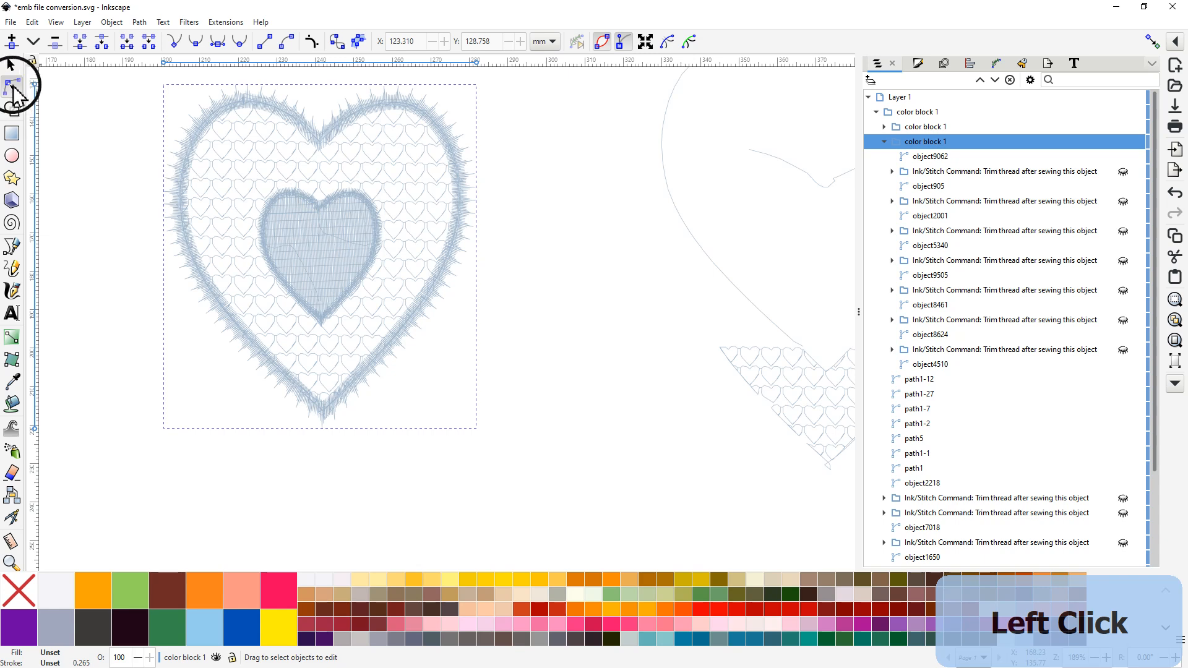
left_click(410, 254)
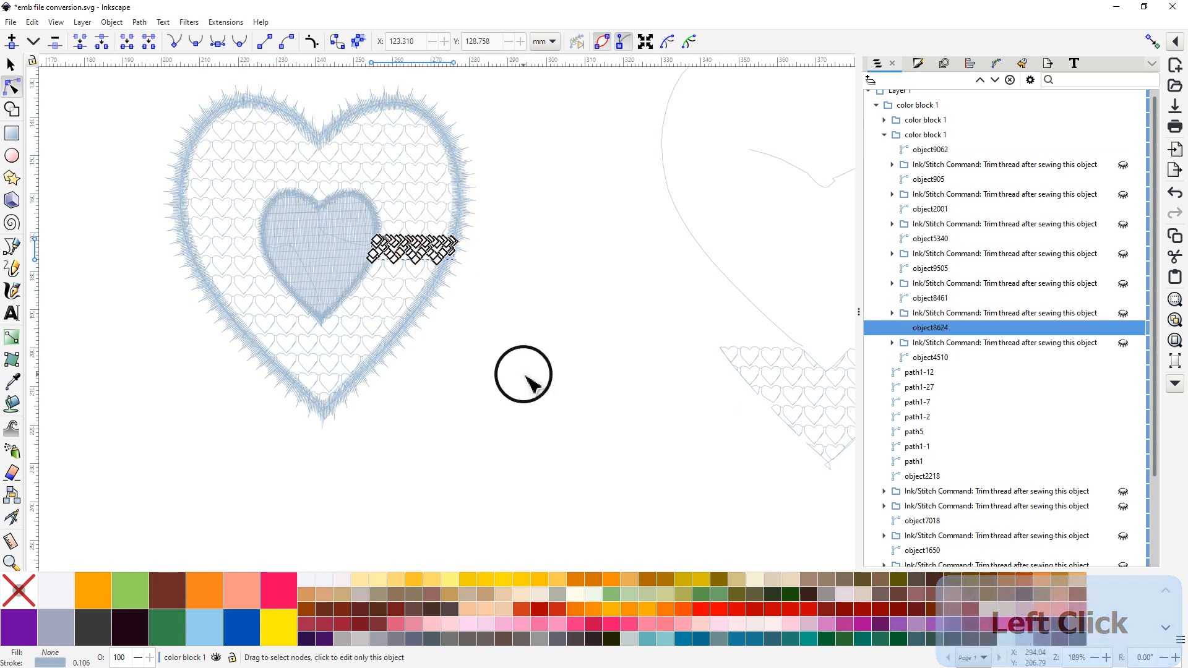
left_click(370, 320)
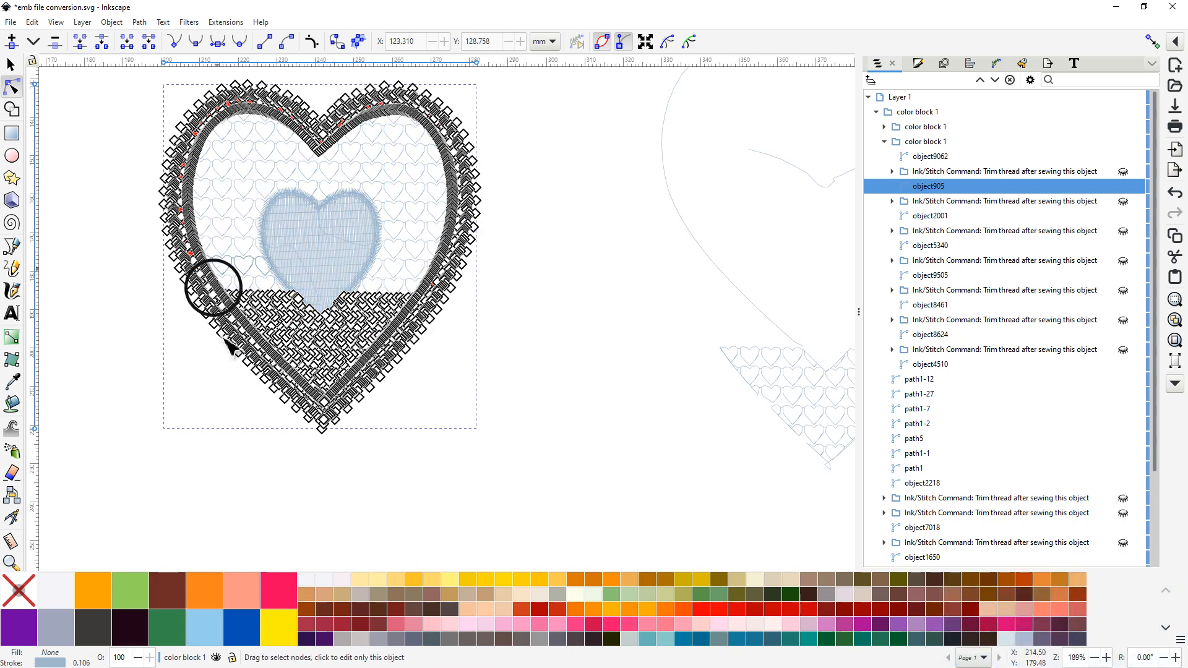
left_click(318, 256)
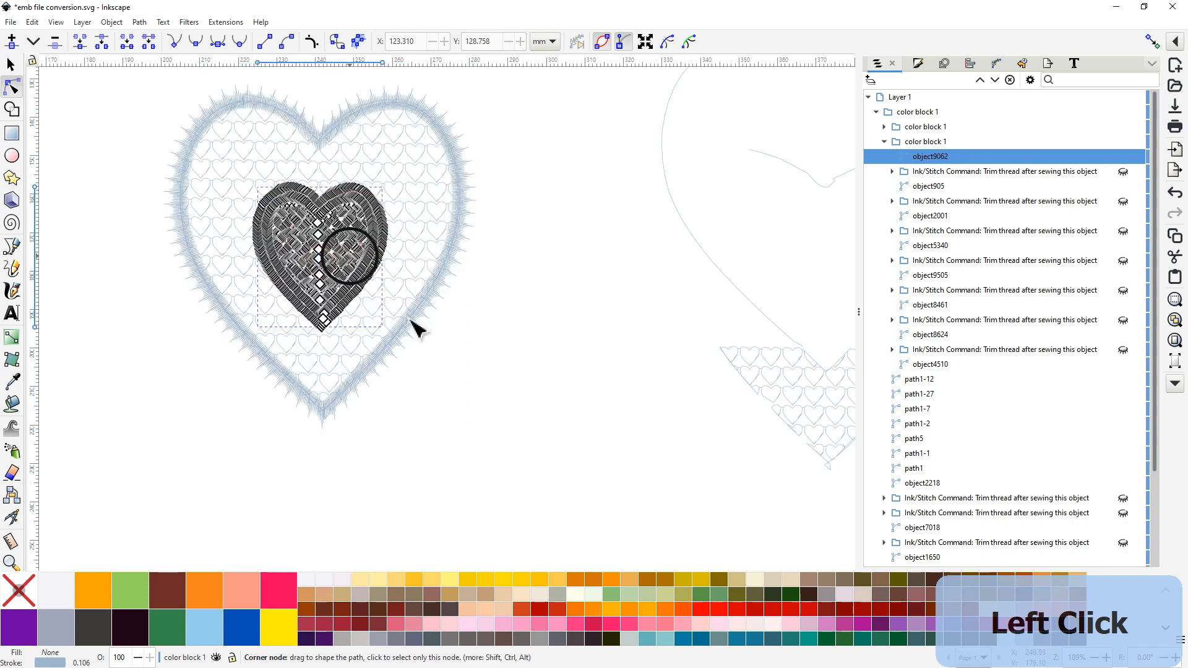
left_click(565, 360)
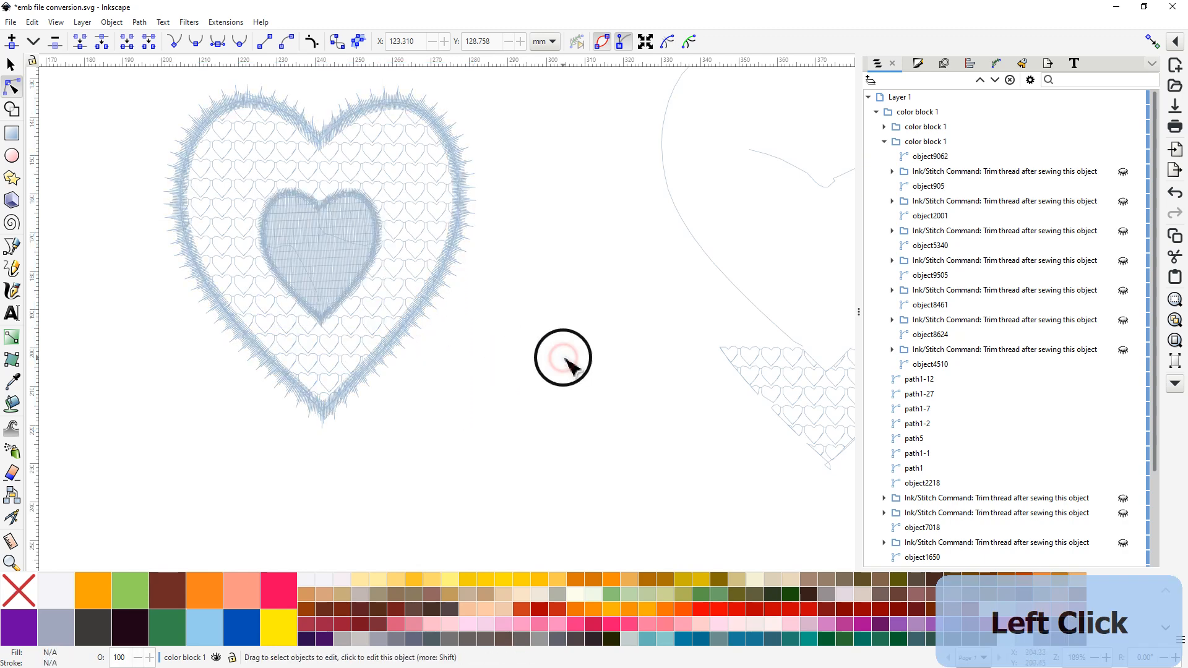
Step: Move the filled inner heart out of the lace heart to about X 329.7 mm, Y 244.0 mm
left_click(320, 253)
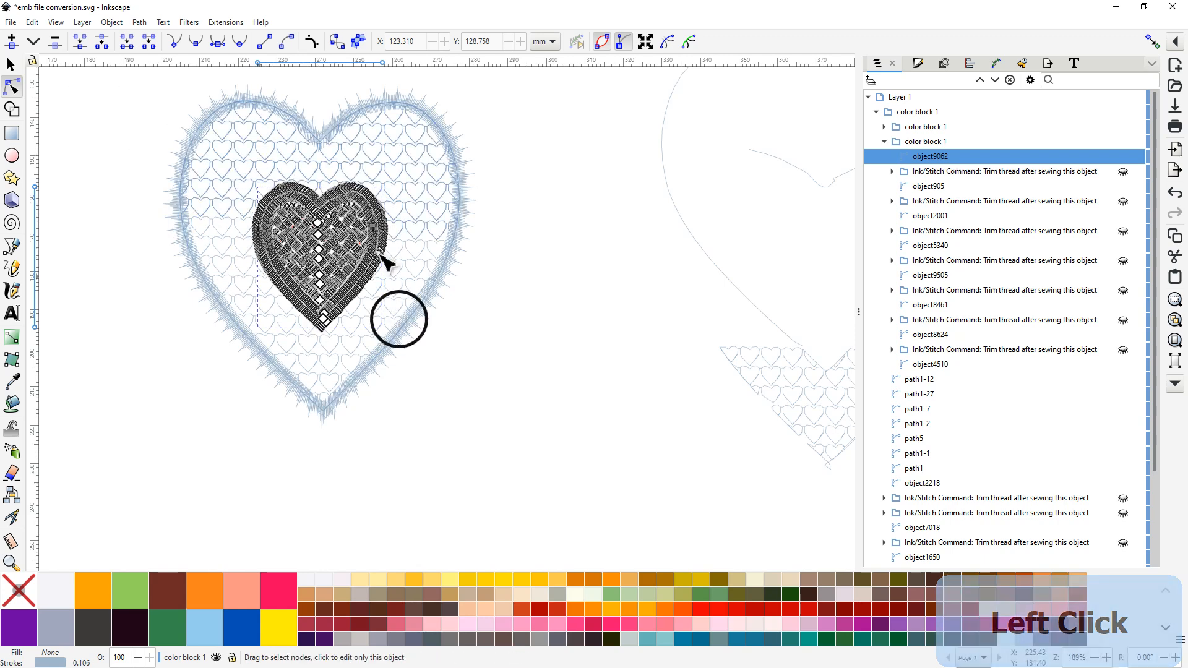
left_click(11, 65)
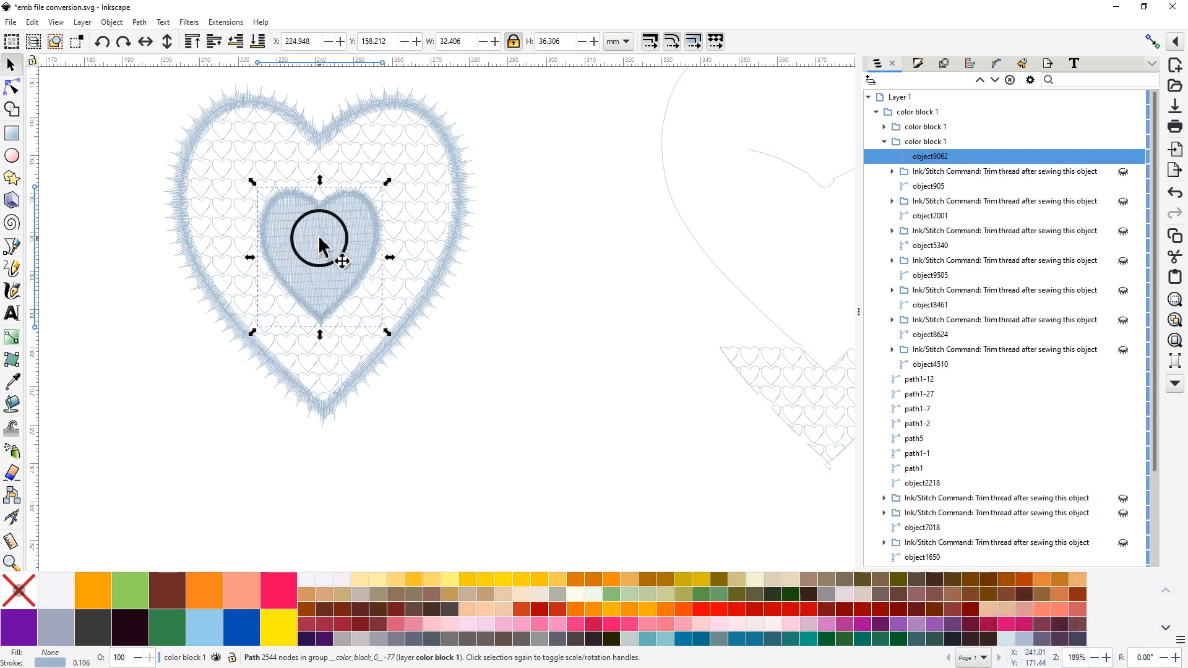
left_click_drag(320, 242, 652, 511)
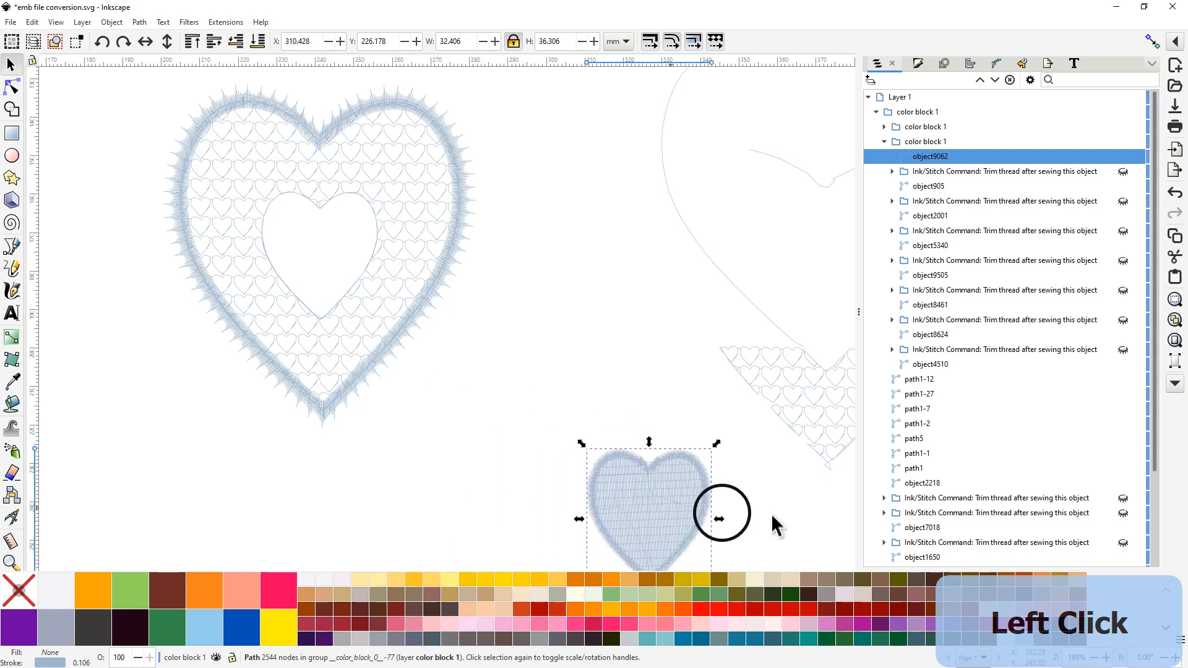
middle_click(775, 519)
scroll(775, 520, "down", 3)
left_click_drag(615, 402, 690, 486)
left_click_drag(495, 170, 499, 296)
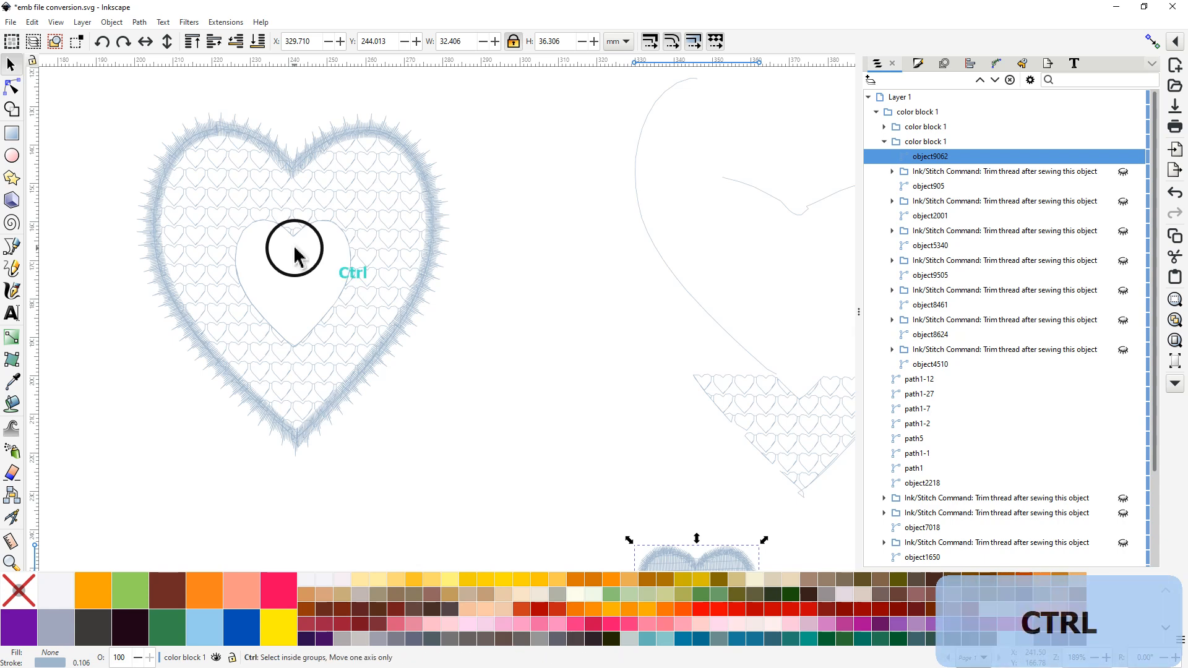
Step: Separate the large upper lace path from the spiky border and move it to about X 85.7 mm, Y 153.1 mm
scroll(295, 254, "up", 1, "ctrl")
left_click(374, 305)
left_click(12, 87)
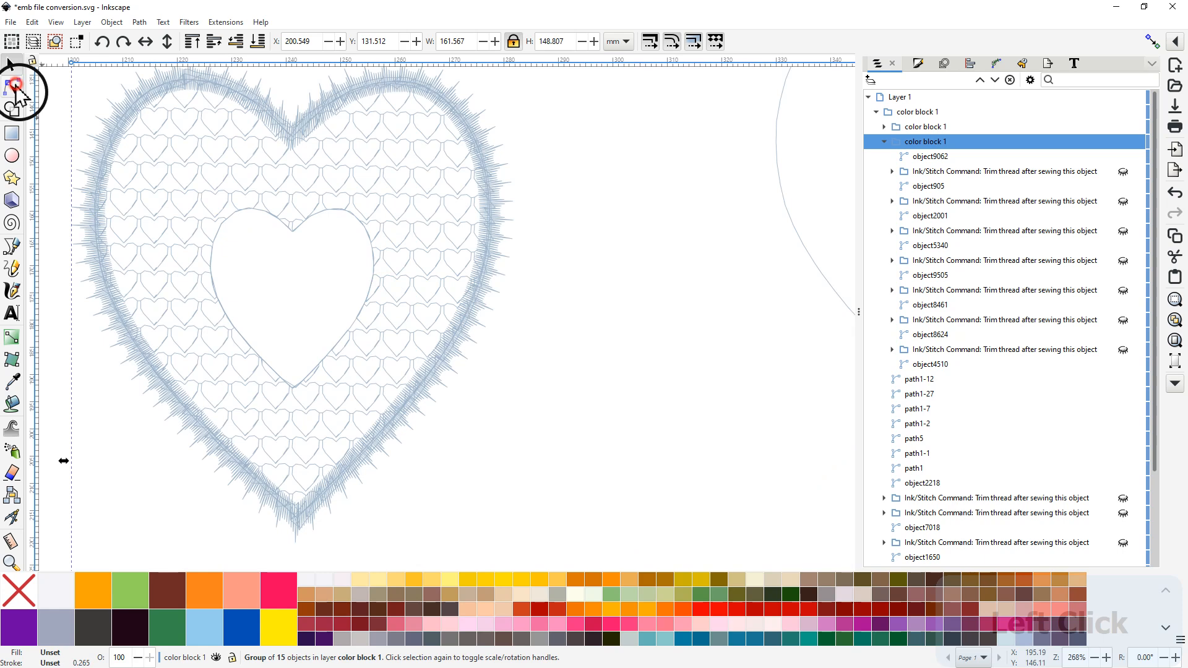
left_click(403, 265)
left_click(406, 267)
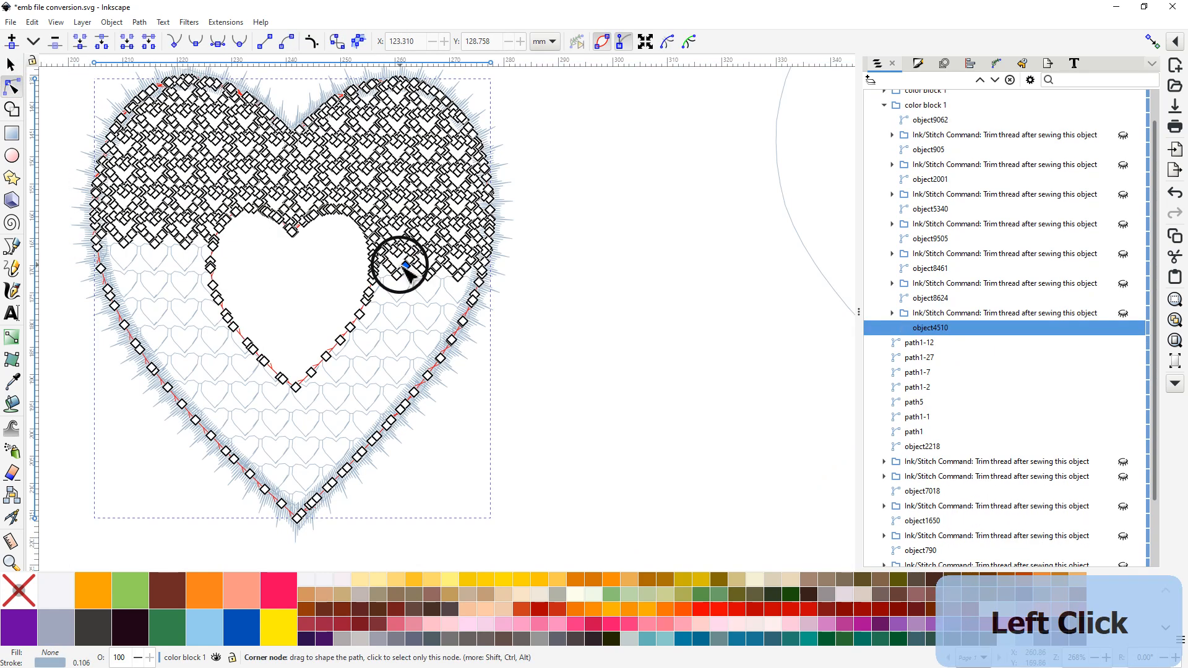
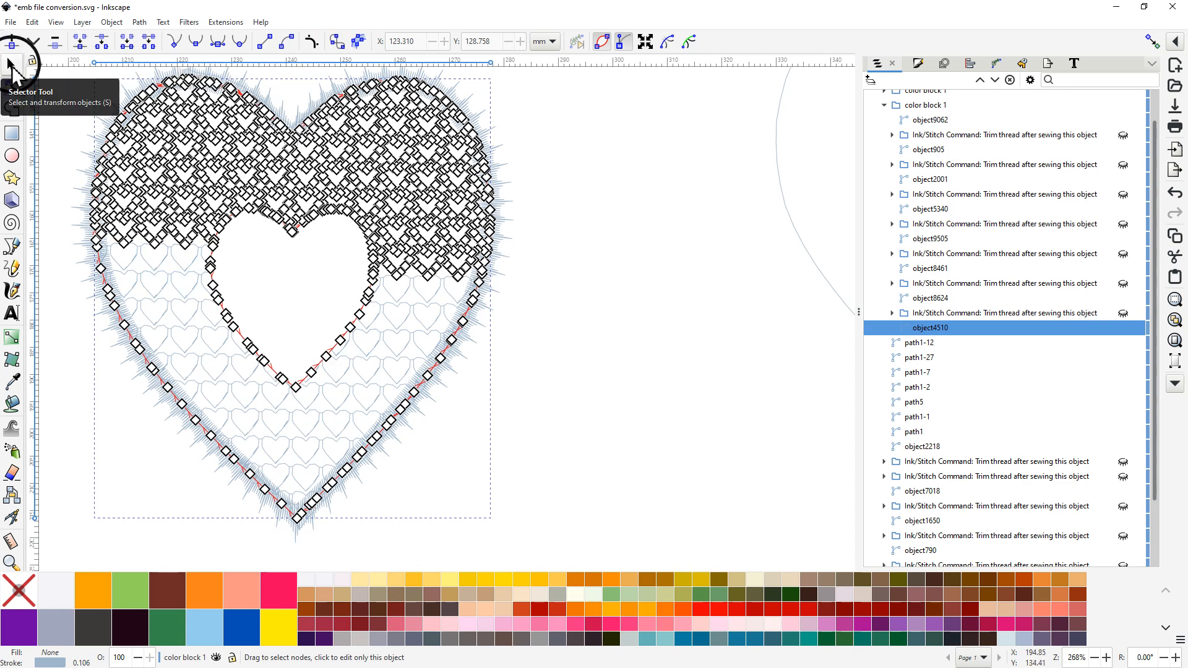
left_click(11, 64)
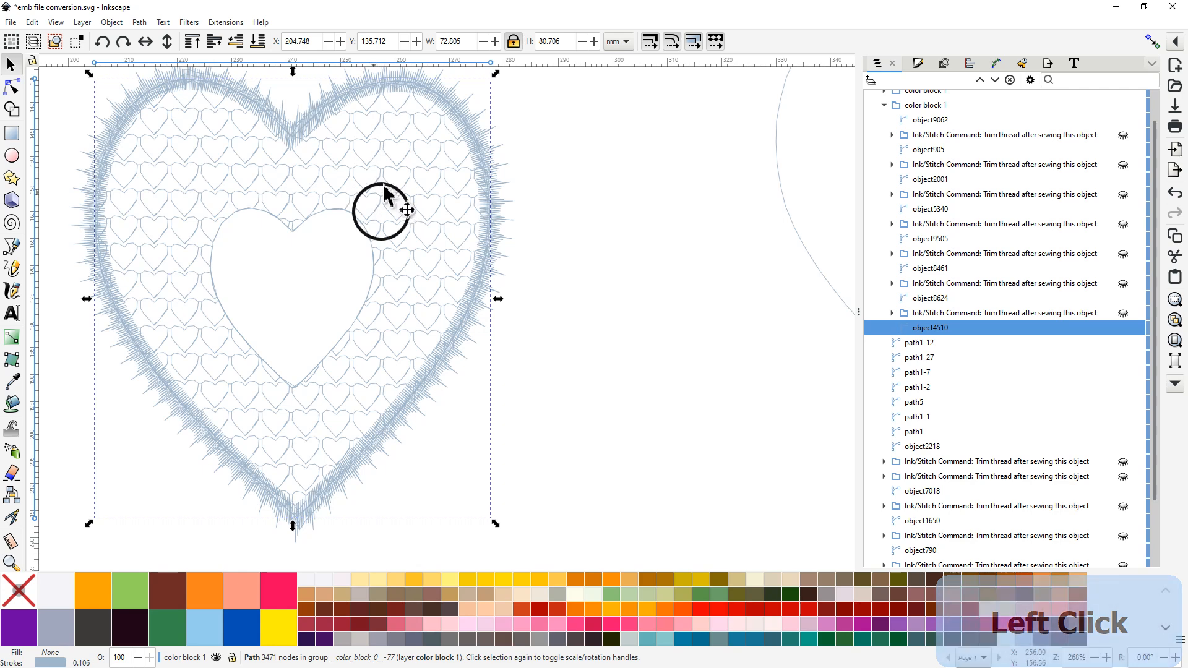
left_click_drag(377, 181, 715, 588)
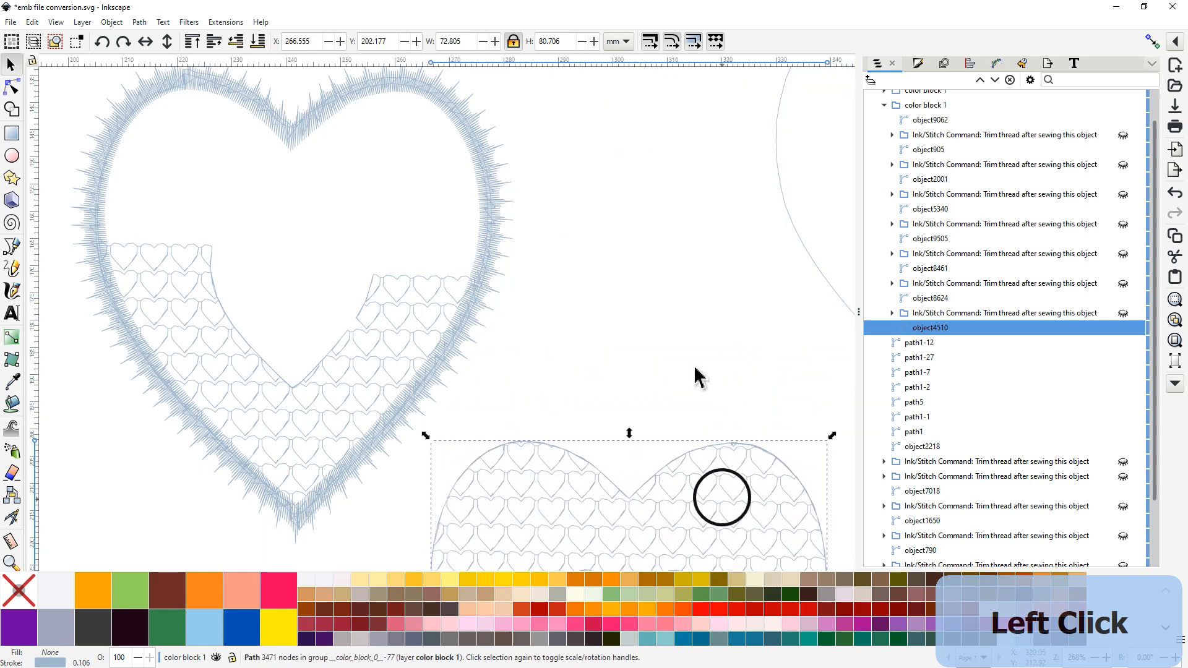
middle_click(674, 268)
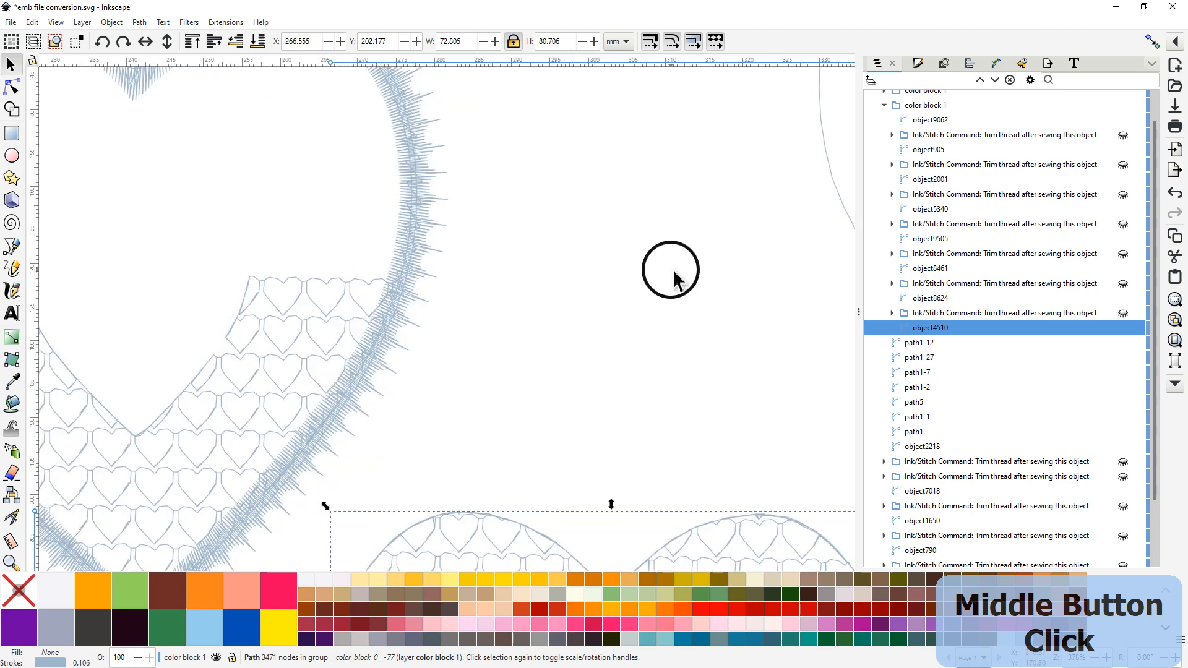
scroll(675, 269, "down", 3, "ctrl")
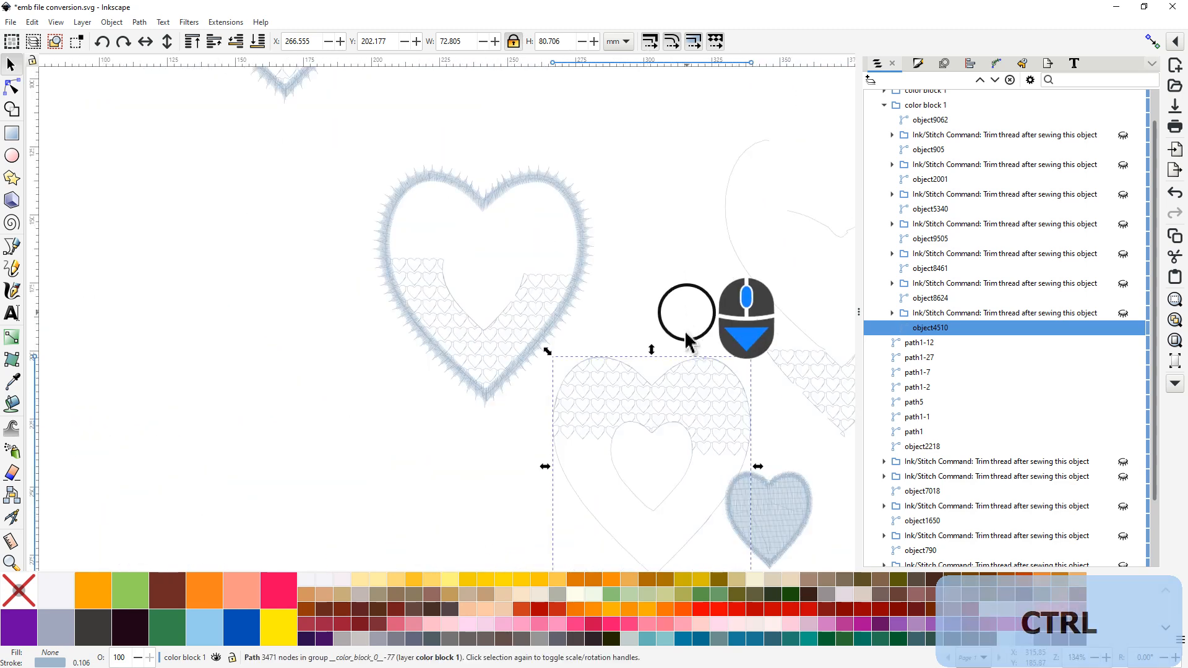
left_click_drag(682, 394, 78, 223)
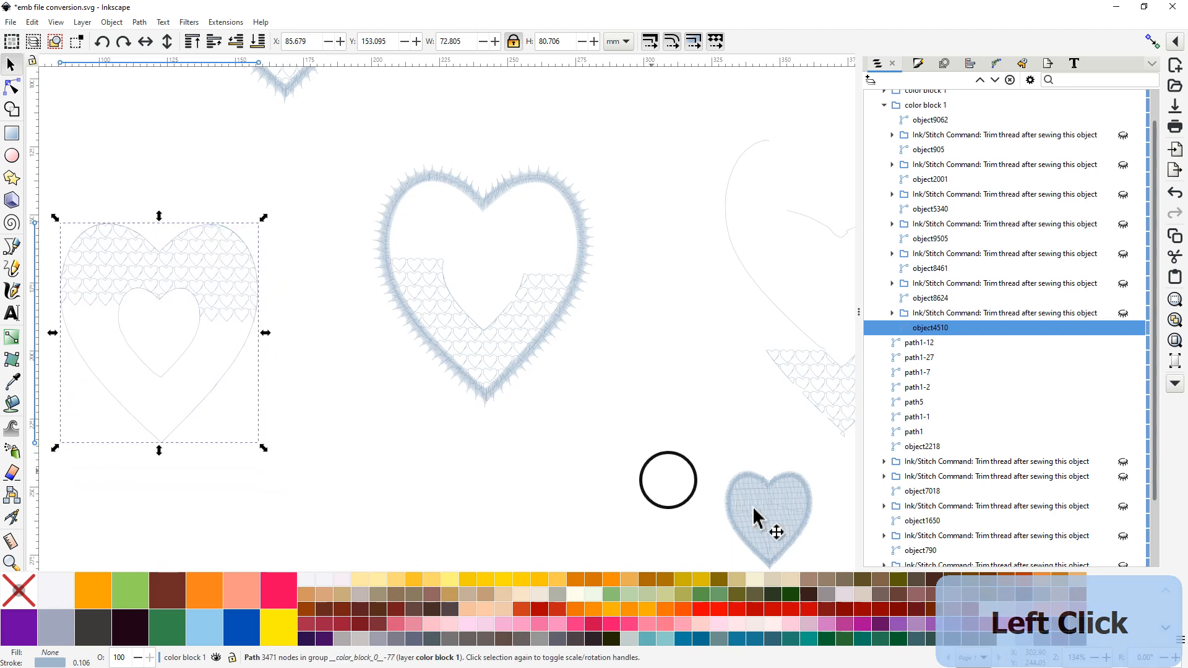
Step: Shift the whole group of lace heart pieces to about X 87.7 mm, Y 126.3 mm
left_click_drag(785, 526, 656, 511)
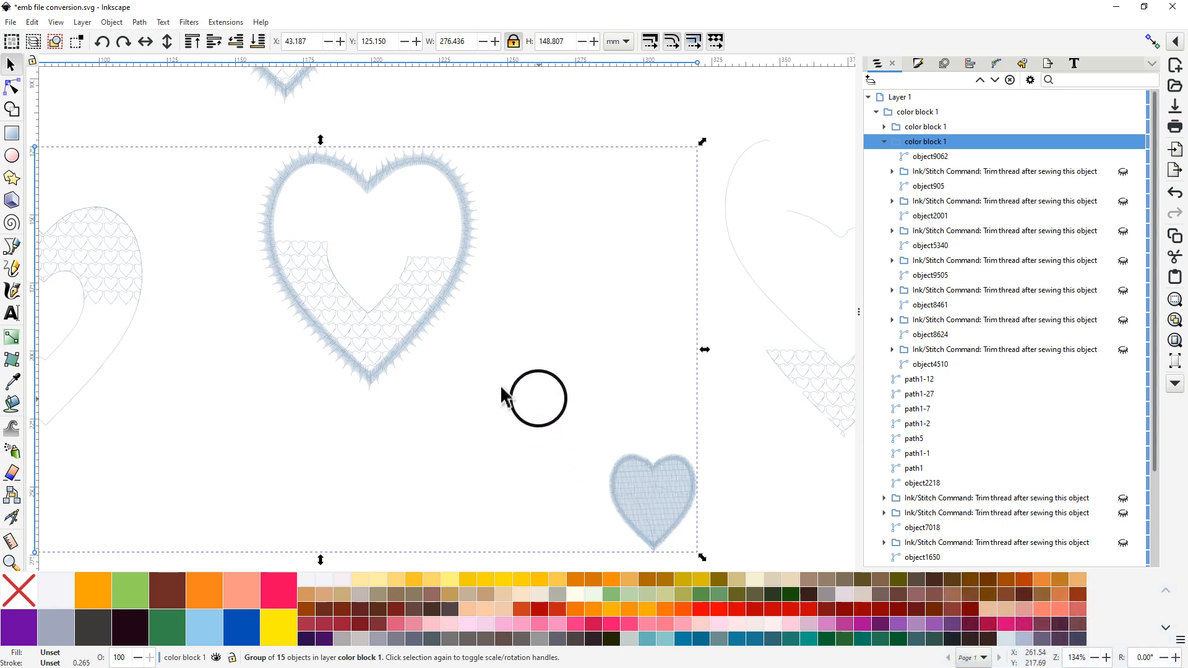
middle_click(462, 418)
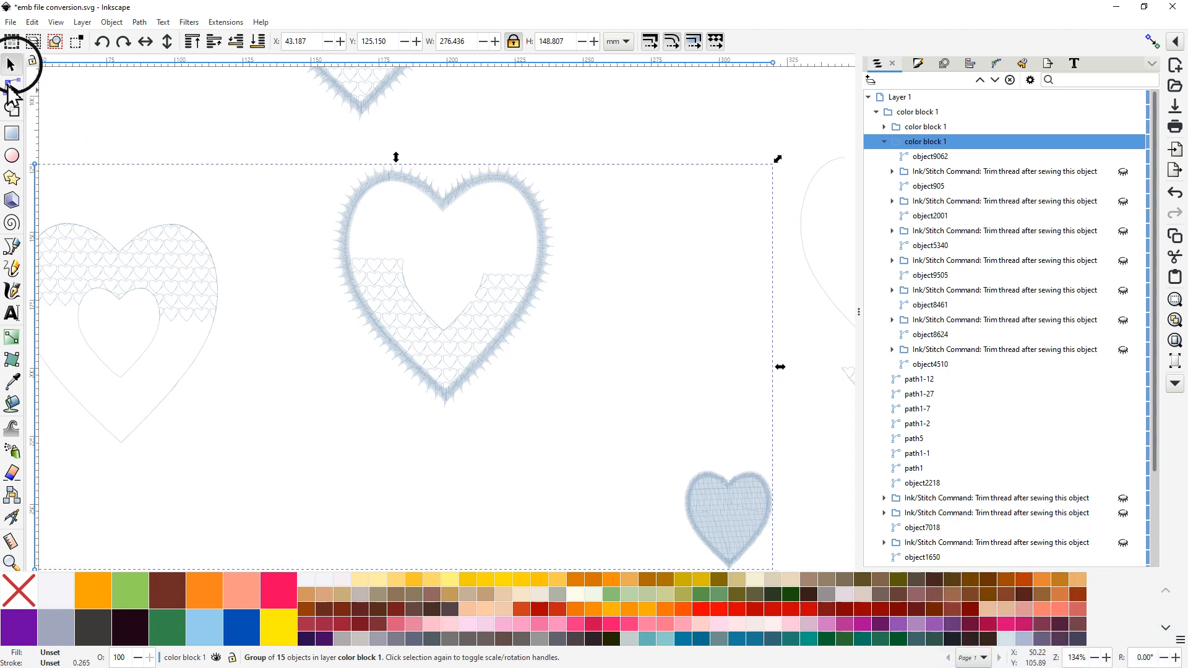
left_click(12, 87)
left_click(387, 268)
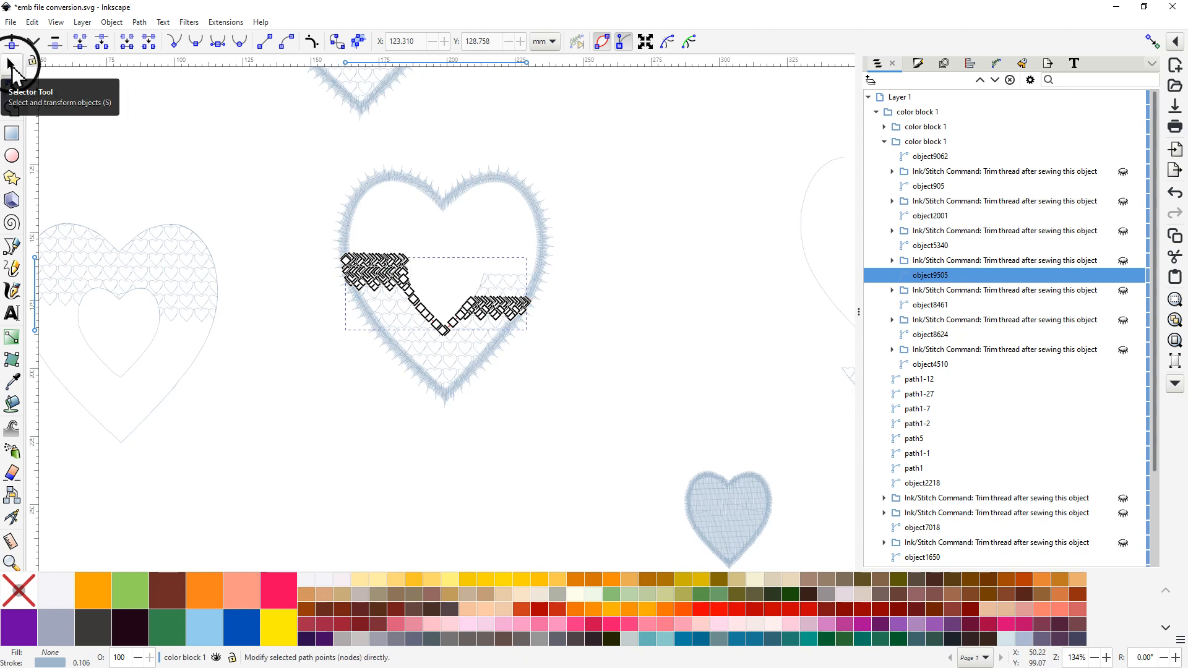
left_click(11, 65)
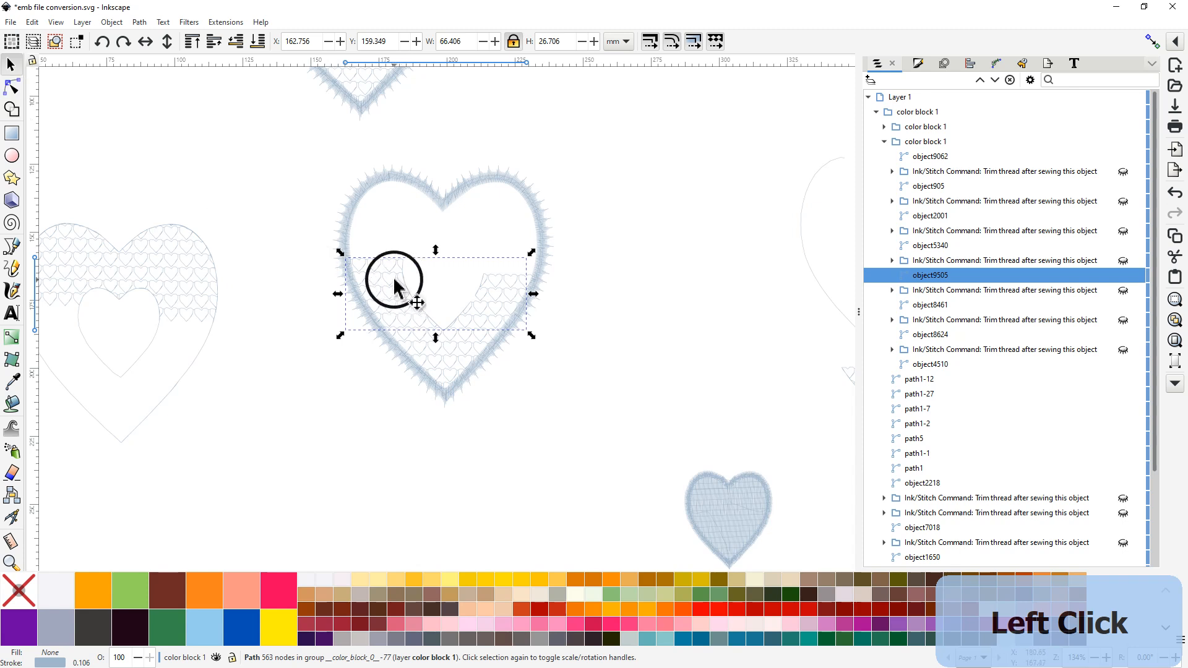
left_click_drag(394, 286, 507, 291)
Step: Select object9505 inside the group and move it out below the hearts to about X 152.8 mm, Y 213.0 mm
left_click(507, 291)
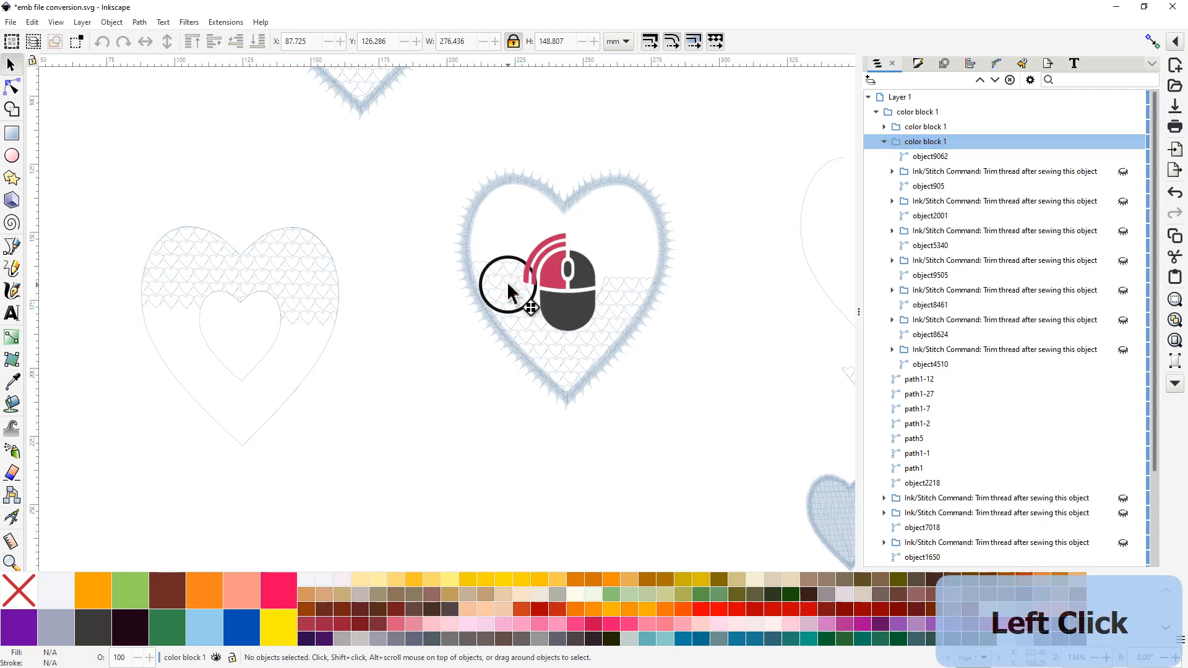
left_click(504, 283)
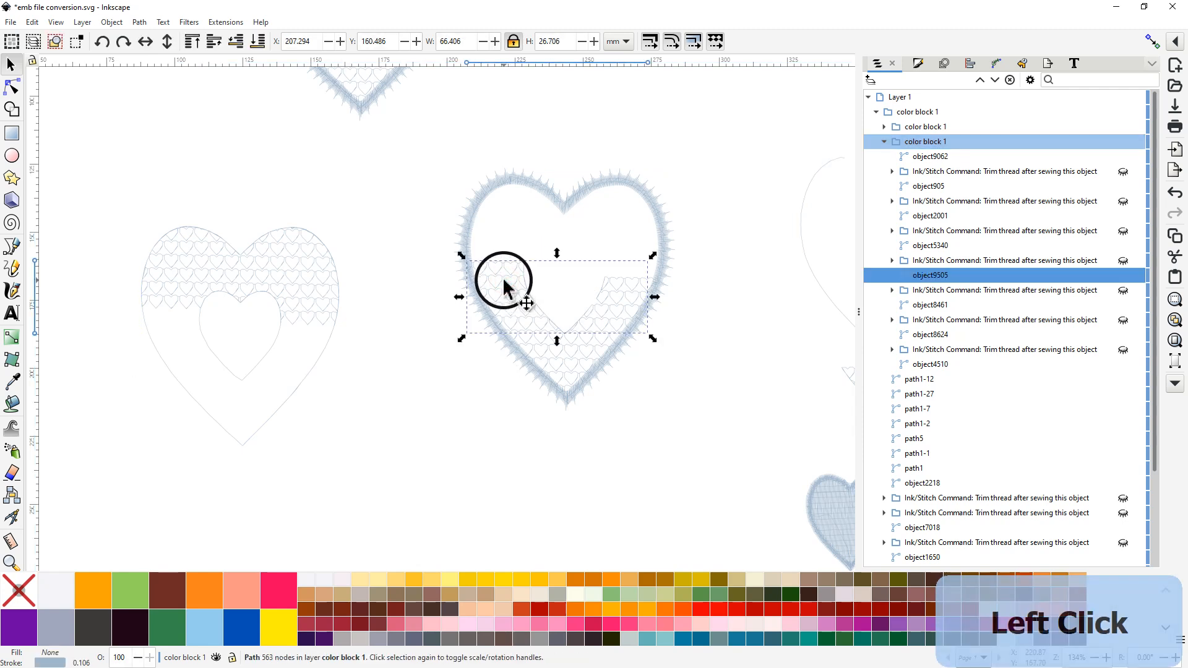
left_click(504, 284)
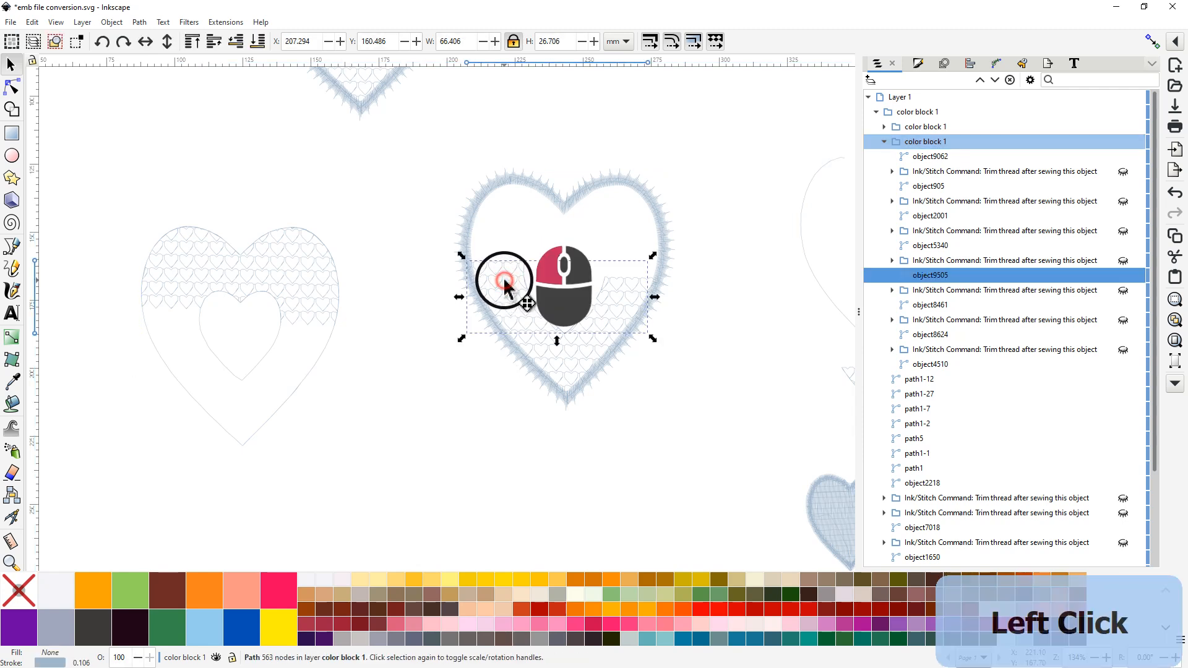
left_click_drag(489, 291, 353, 425)
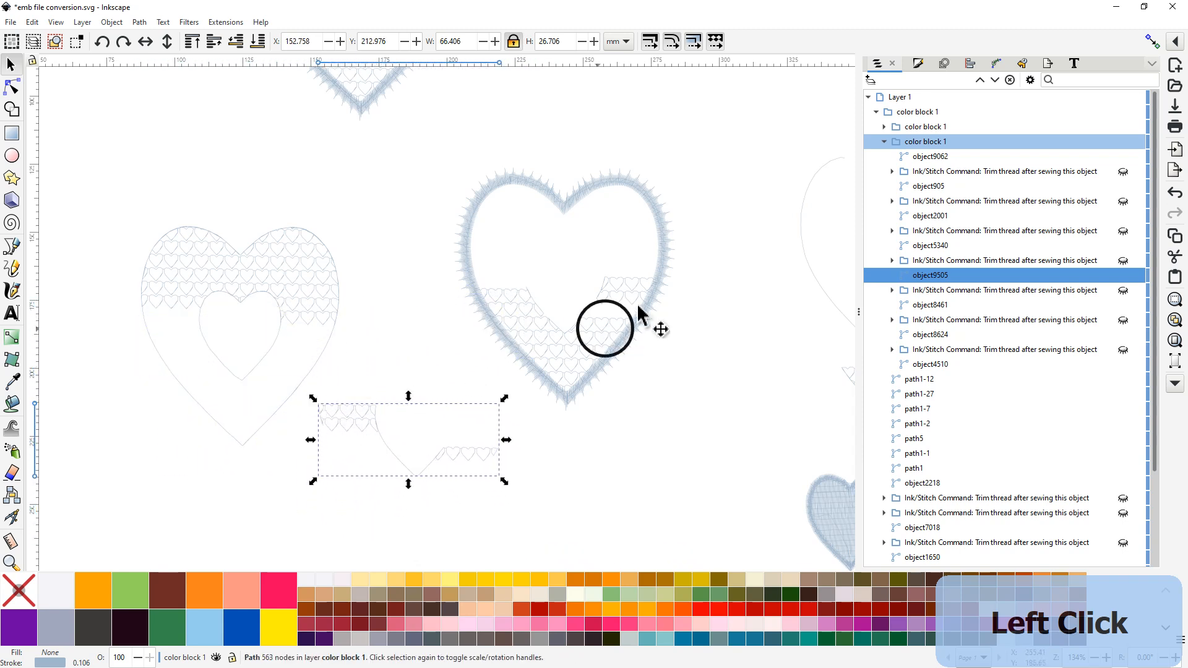
Step: Move the two small lace strips object8624 and object8461 from the heart's right side to the empty area below it
left_click(626, 287)
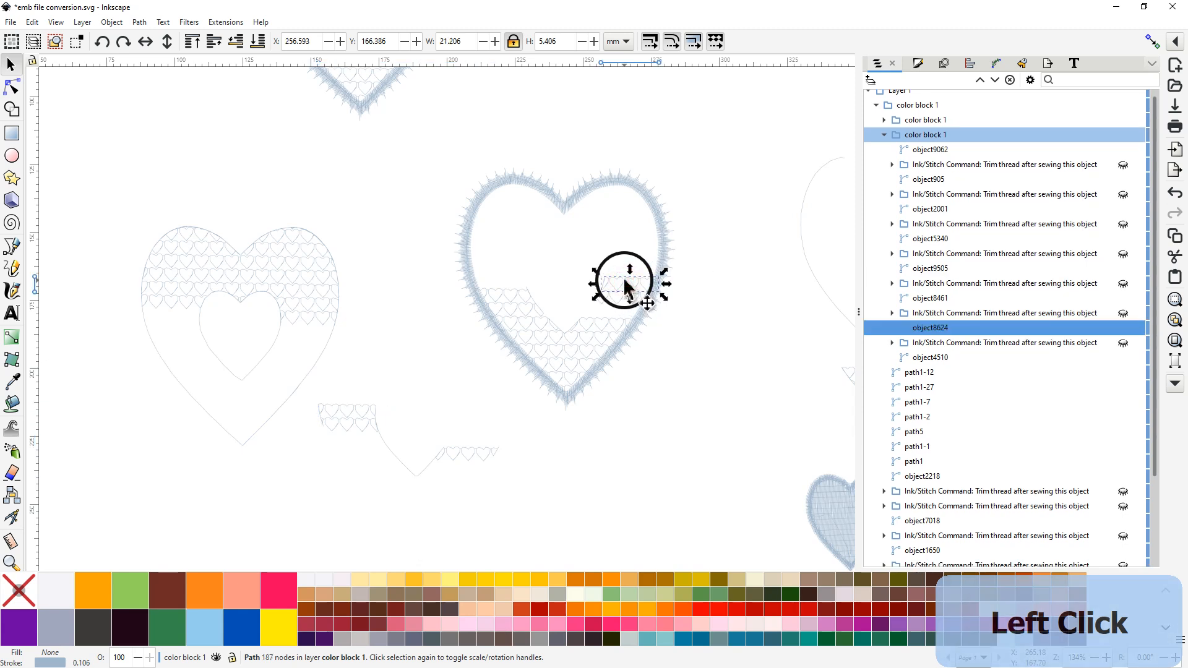
left_click(626, 286)
left_click_drag(626, 285, 485, 400)
left_click(629, 300)
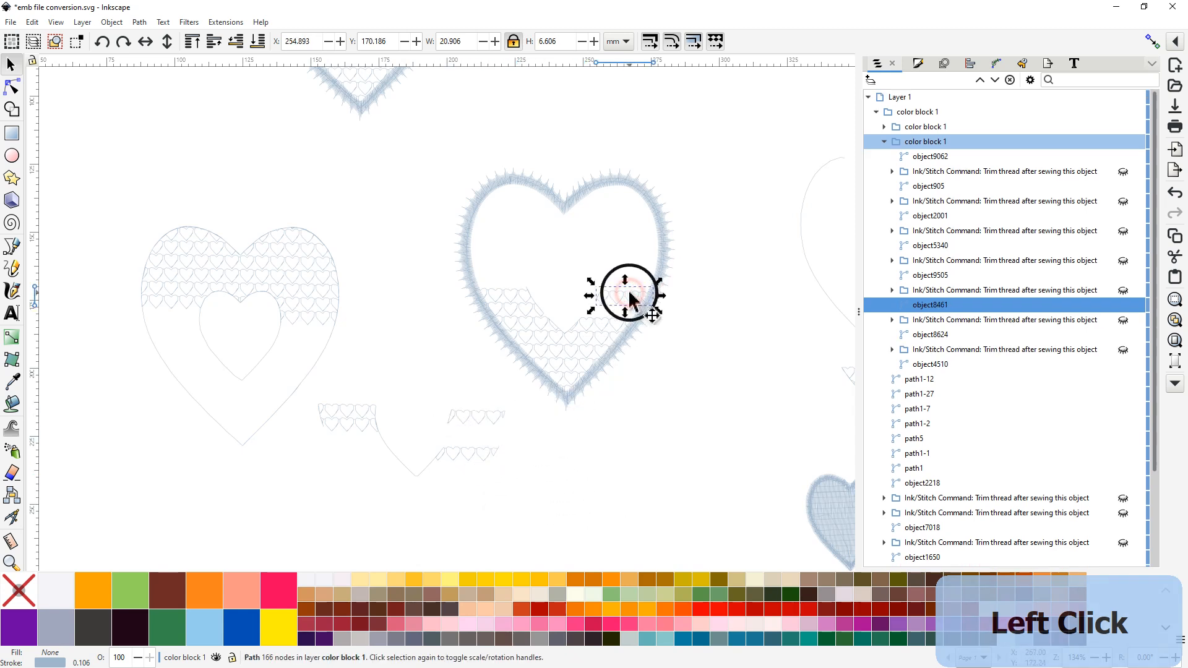
left_click_drag(630, 299, 577, 434)
Step: Move the left lace strip object5340 to about X 158.9 mm, Y 138.7 mm and object2001 to about X 67.2 mm, Y 223.3 mm
left_click(515, 295)
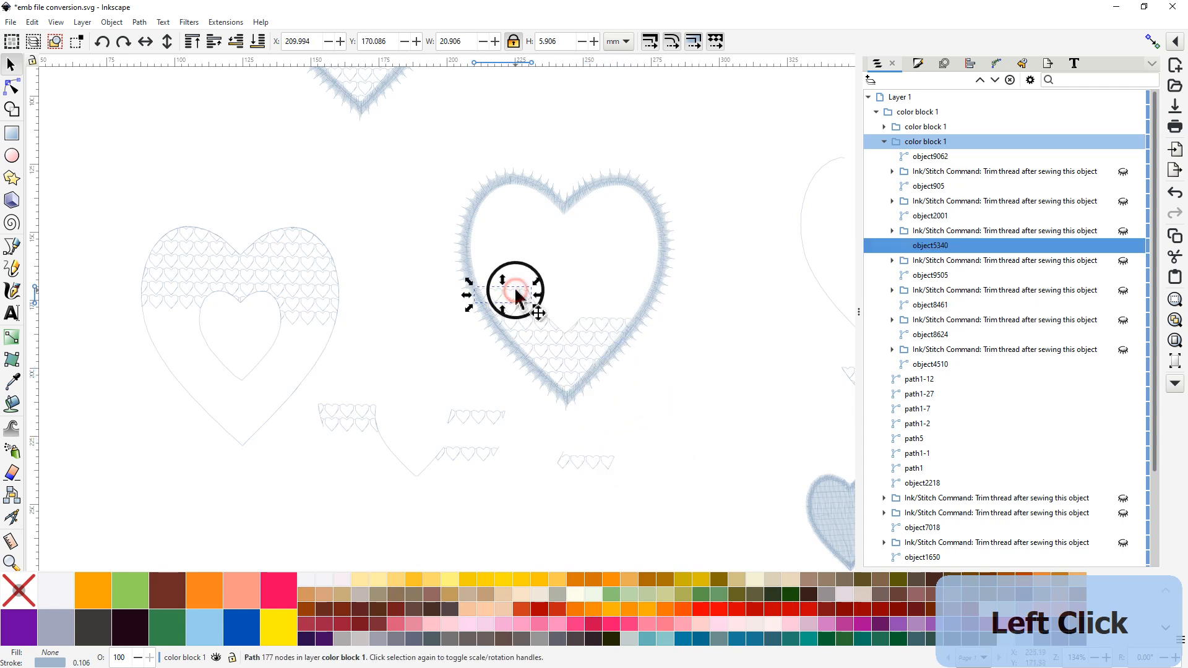
left_click_drag(516, 296, 374, 206)
left_click(525, 308)
left_click_drag(525, 308, 132, 458)
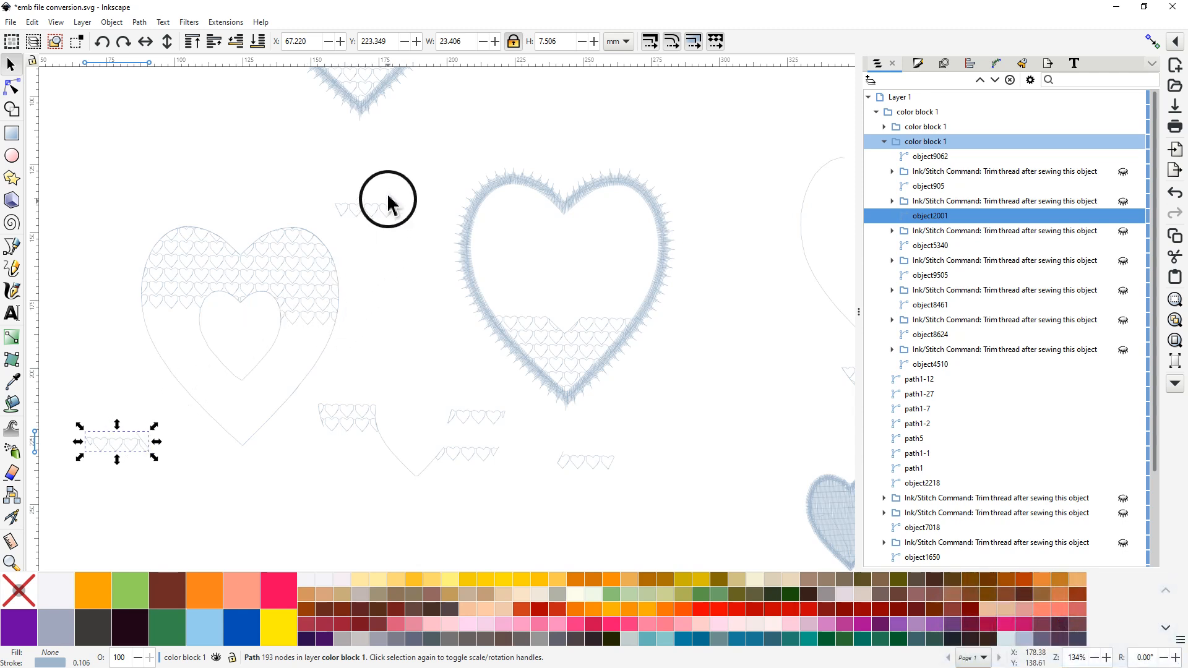
Step: Set the stroke of the large separated lace path and the small object5340 strip beside it to dark green
middle_click(402, 160)
left_click_drag(402, 160, 427, 209)
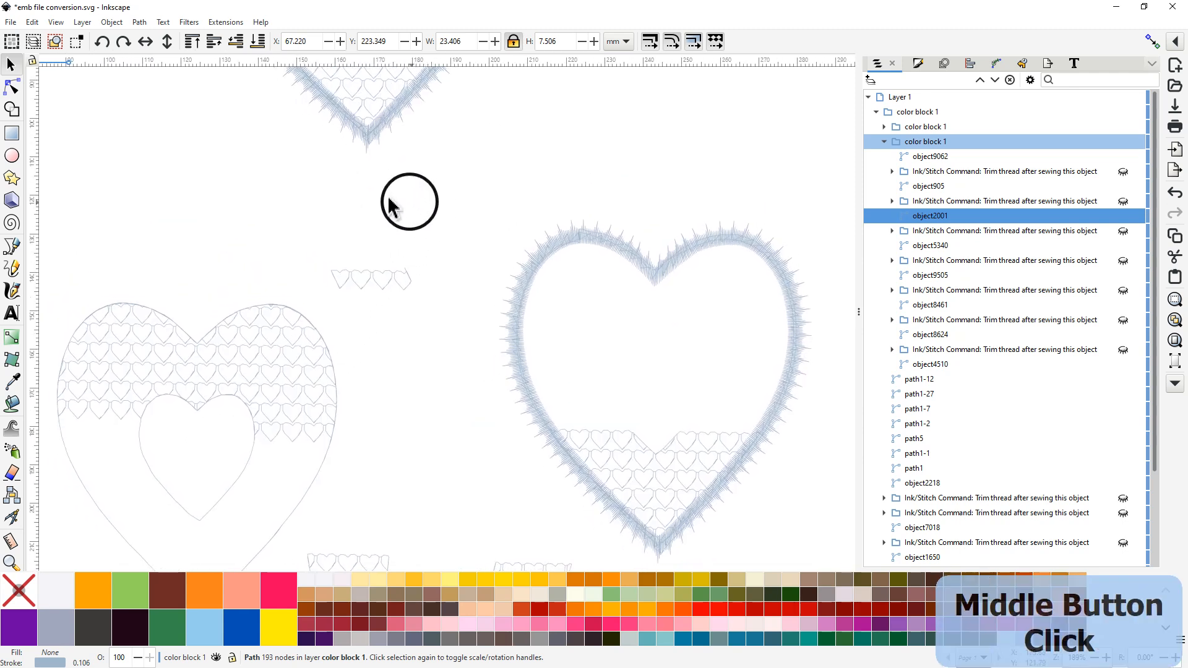
left_click(236, 357)
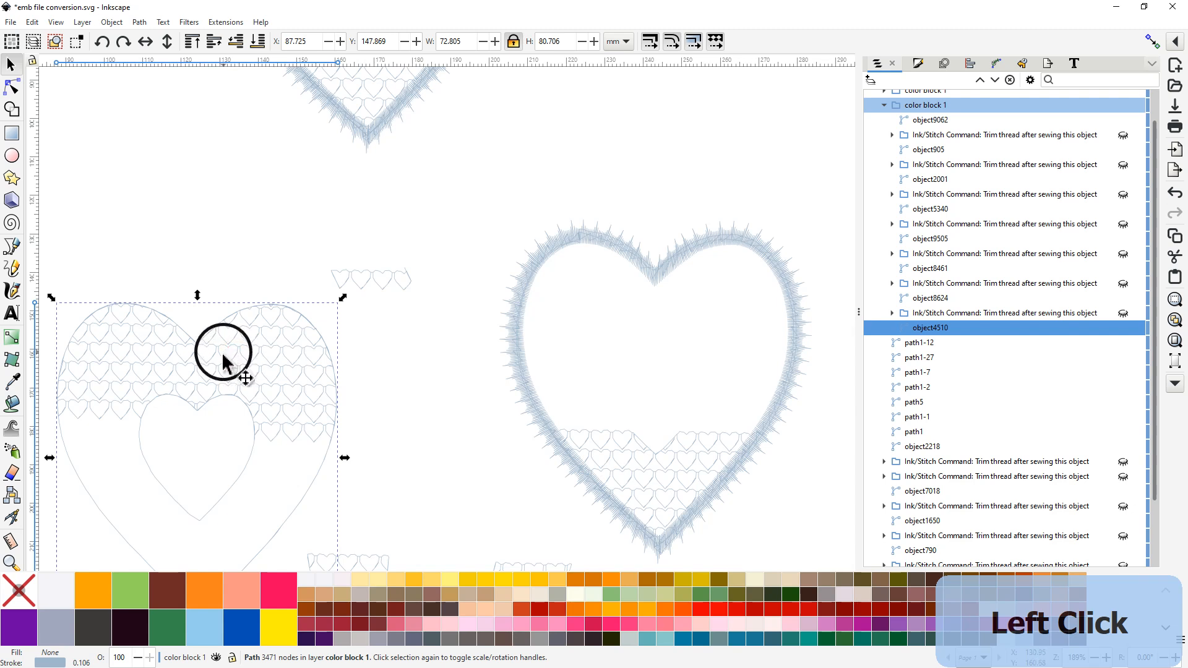
middle_click(167, 628)
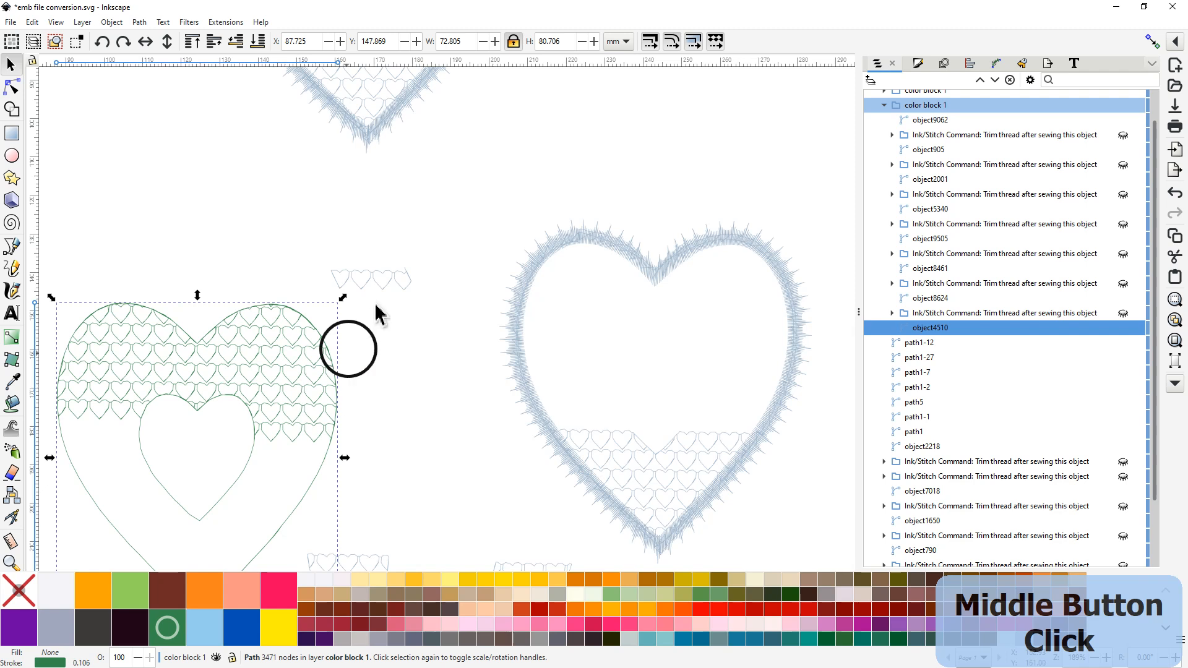
left_click(370, 282)
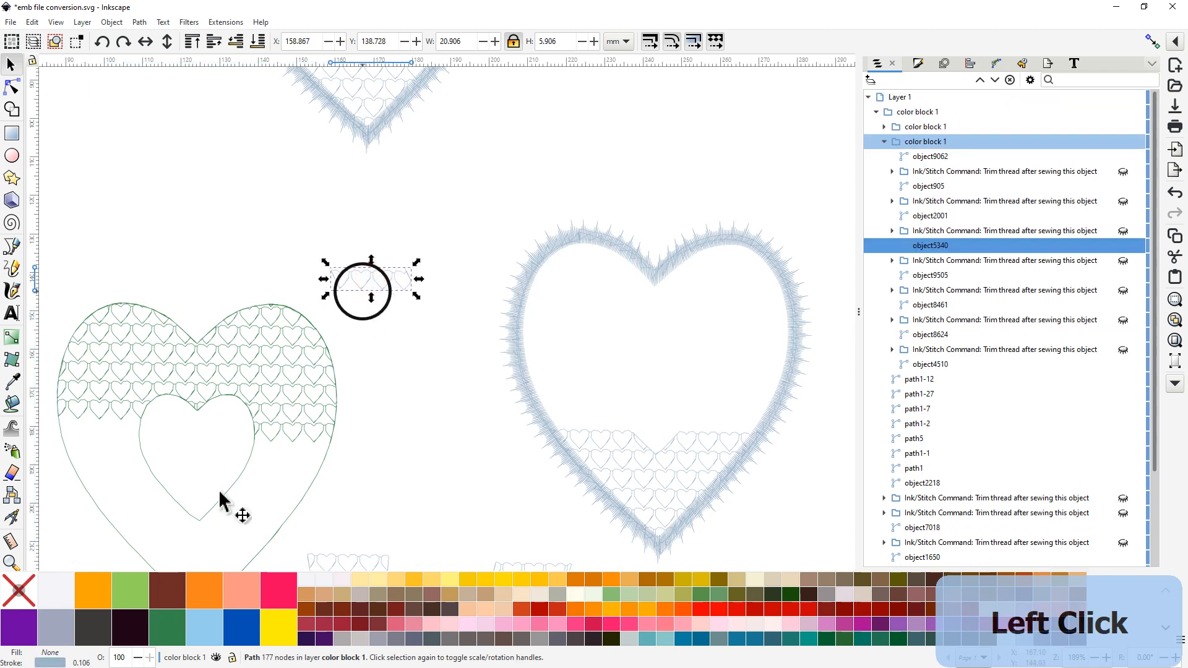
middle_click(162, 628)
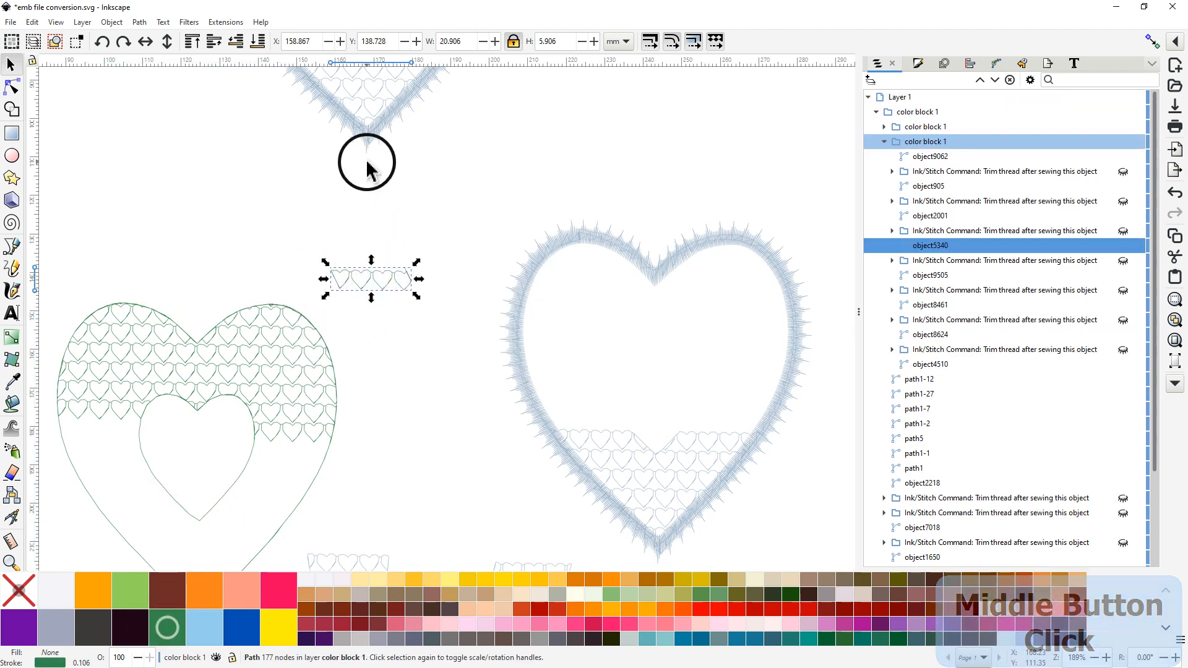
left_click_drag(419, 167, 386, 167)
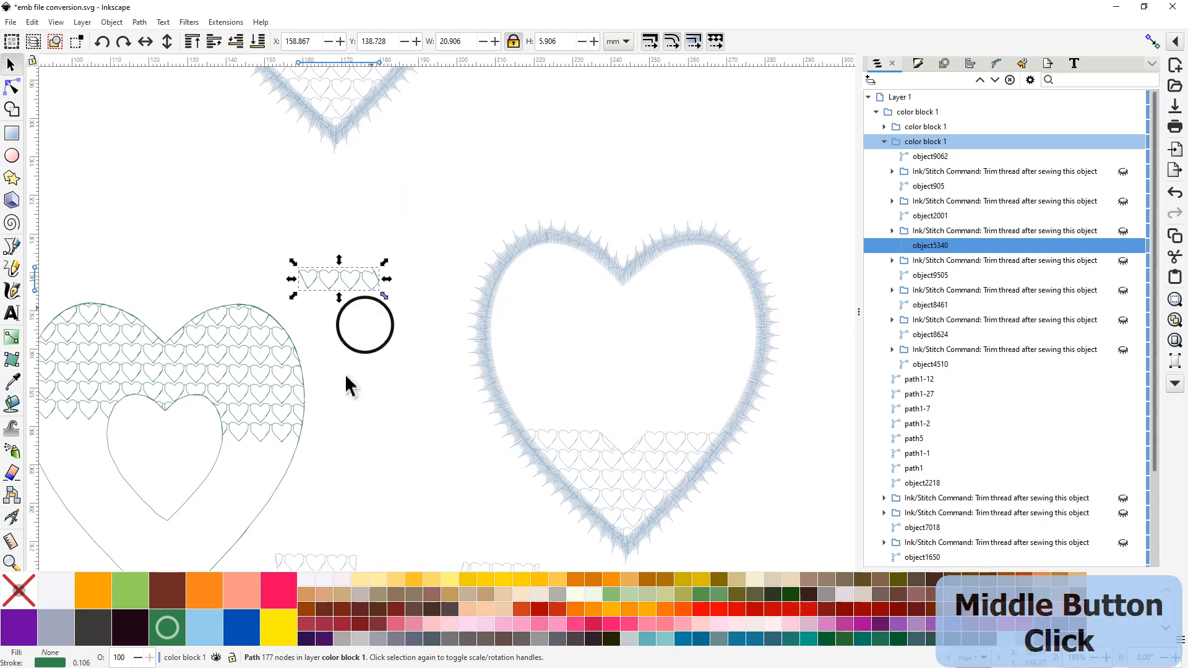
Step: Move object9505 back into its gap in the green lace heart, at about X 88.3 mm, Y 177.8 mm
left_click_drag(346, 379, 296, 224)
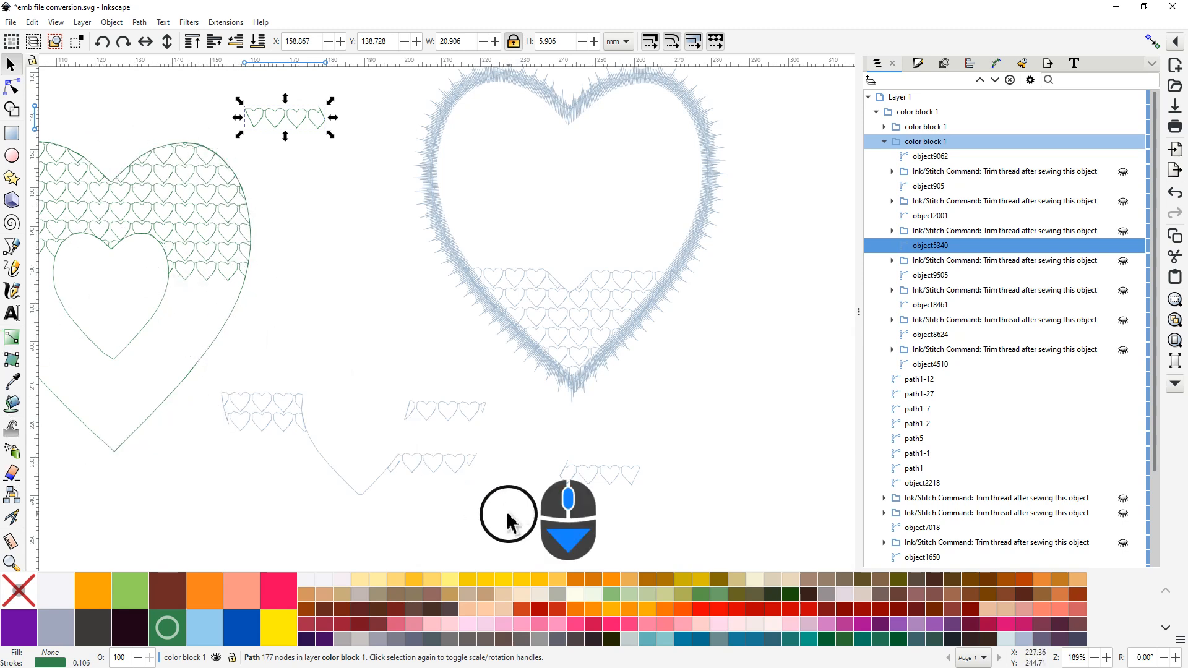
scroll(501, 513, "down", 10)
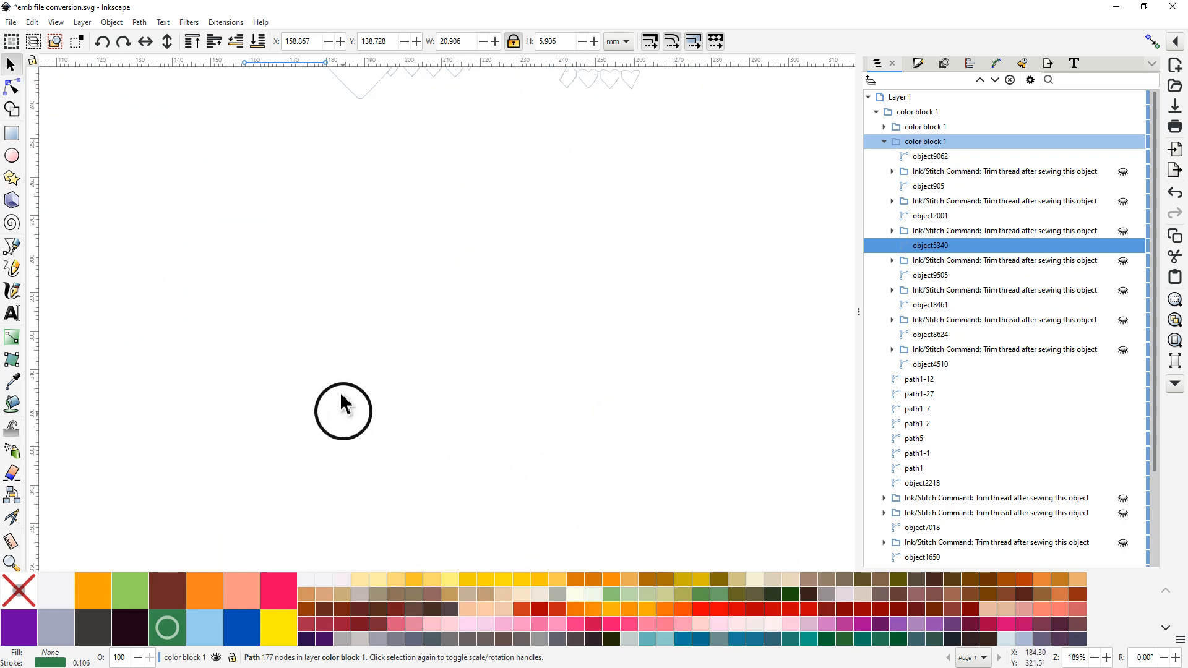
scroll(341, 396, "up", 10)
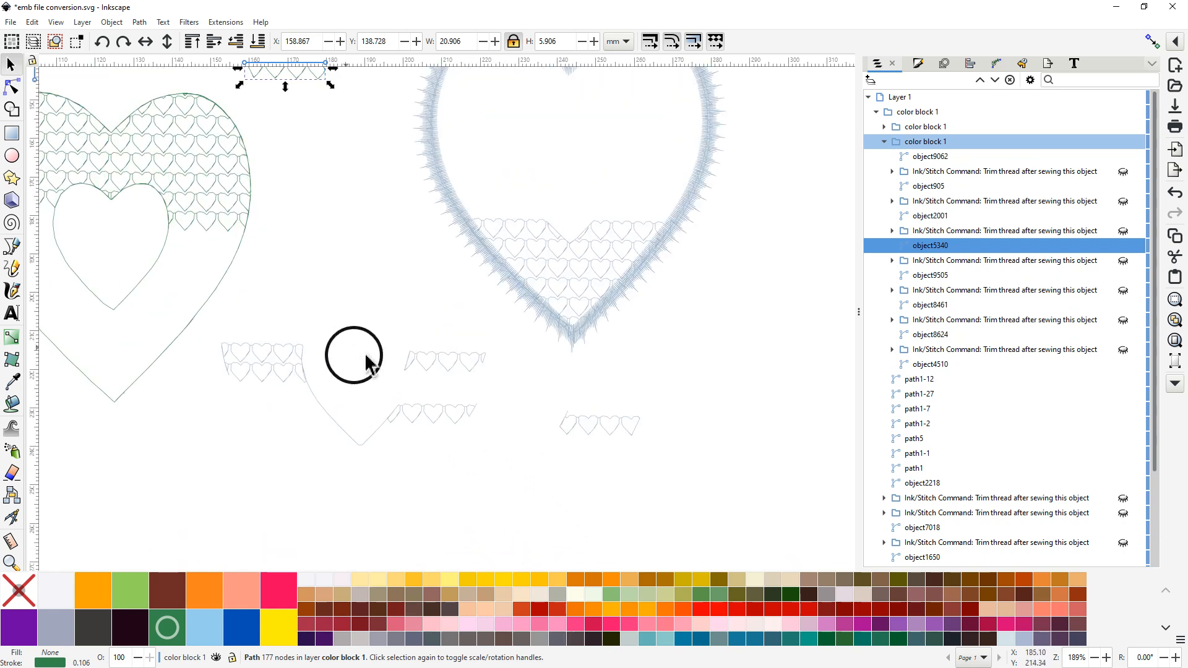
left_click_drag(275, 351, 610, 213)
middle_click(564, 449)
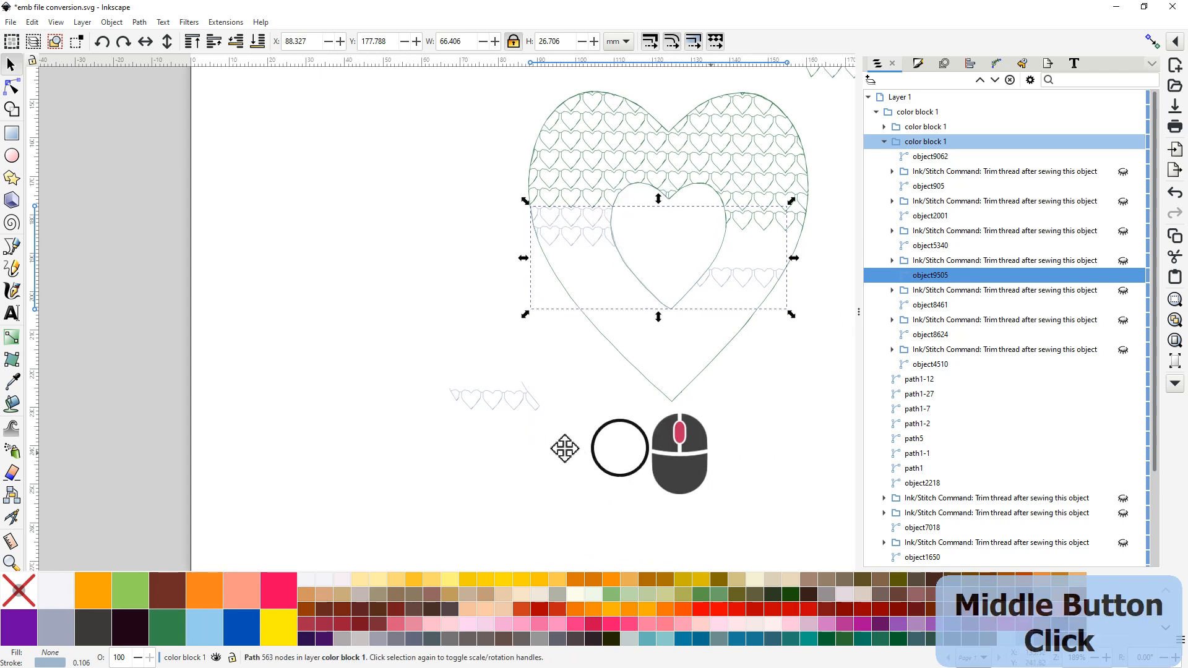
scroll(446, 456, "up", 2)
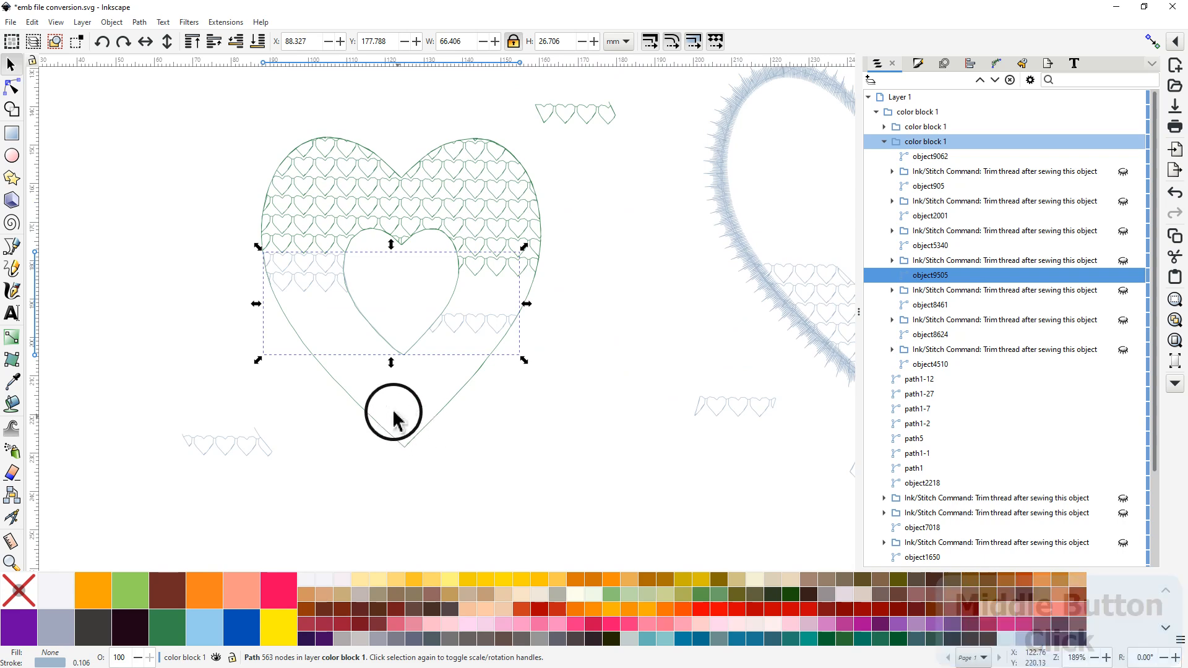
scroll(442, 381, "up", 4, "ctrl")
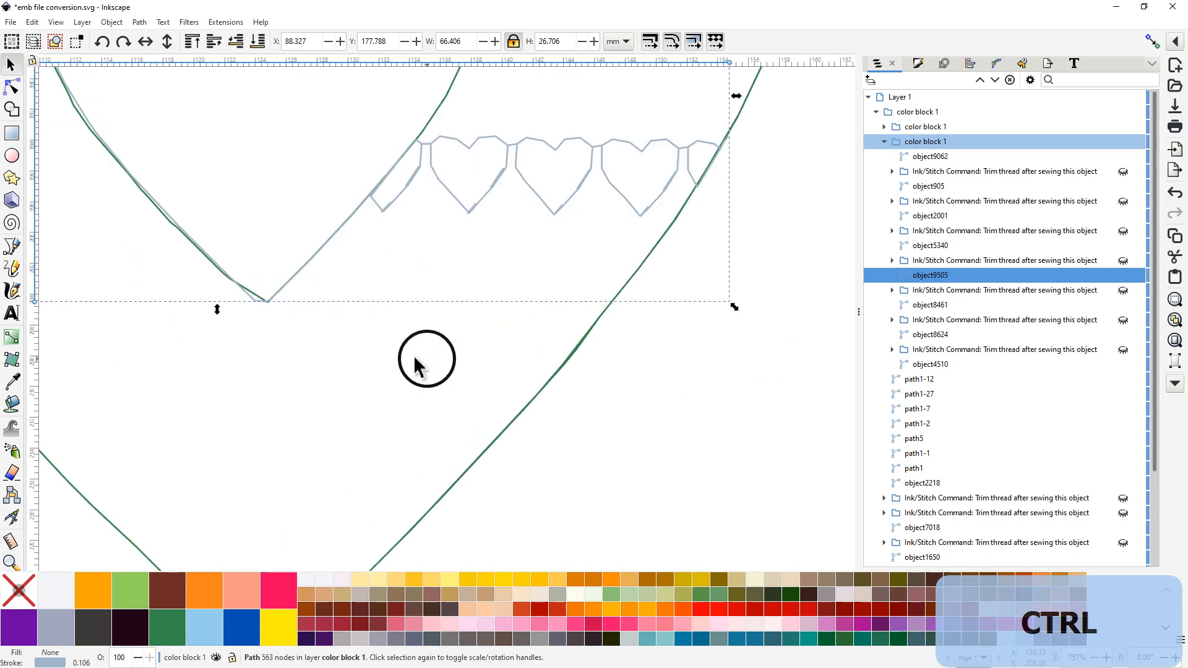
scroll(380, 350, "down", 5, "ctrl")
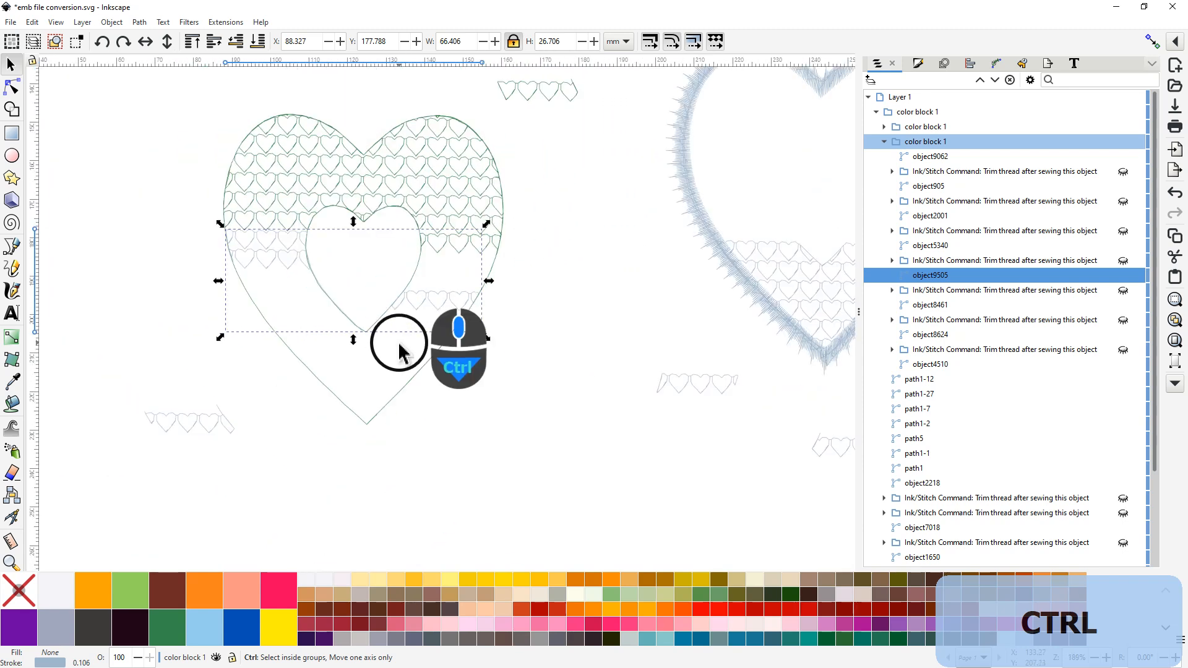
Step: Move strip object8624 to about X 133.9 mm, Y 222.7 mm and strip object8461 to about X 134.5 mm, Y 187.0 mm
left_click_drag(565, 444, 428, 440)
left_click_drag(479, 374, 298, 391)
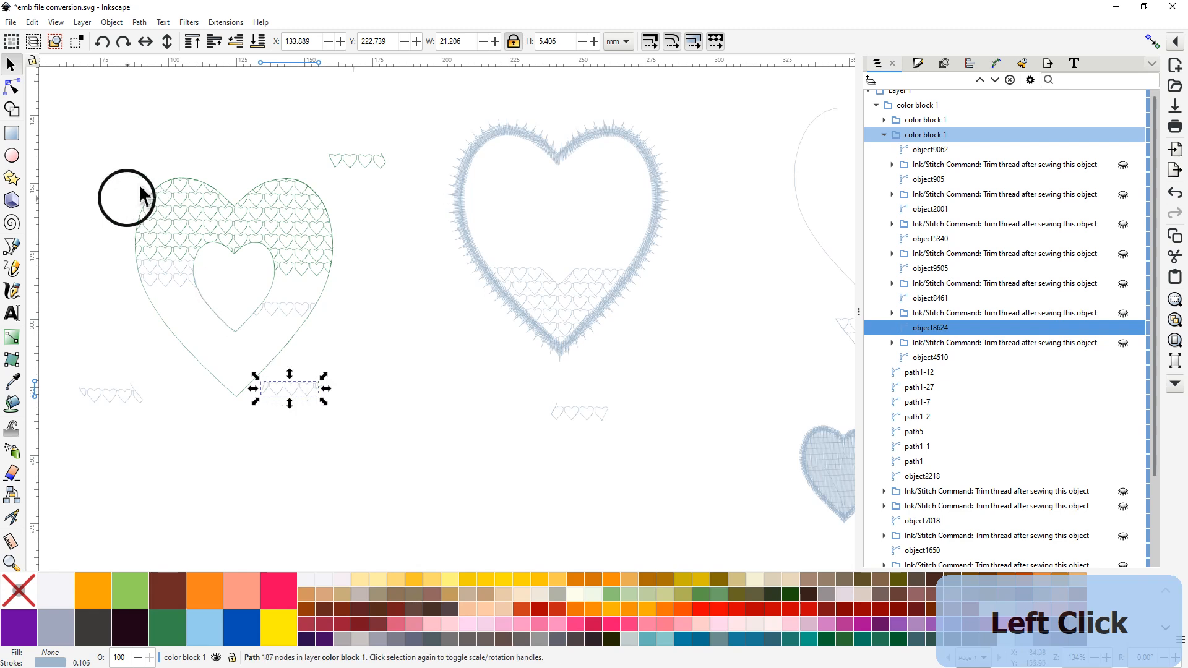
left_click(560, 410)
left_click_drag(560, 409, 286, 289)
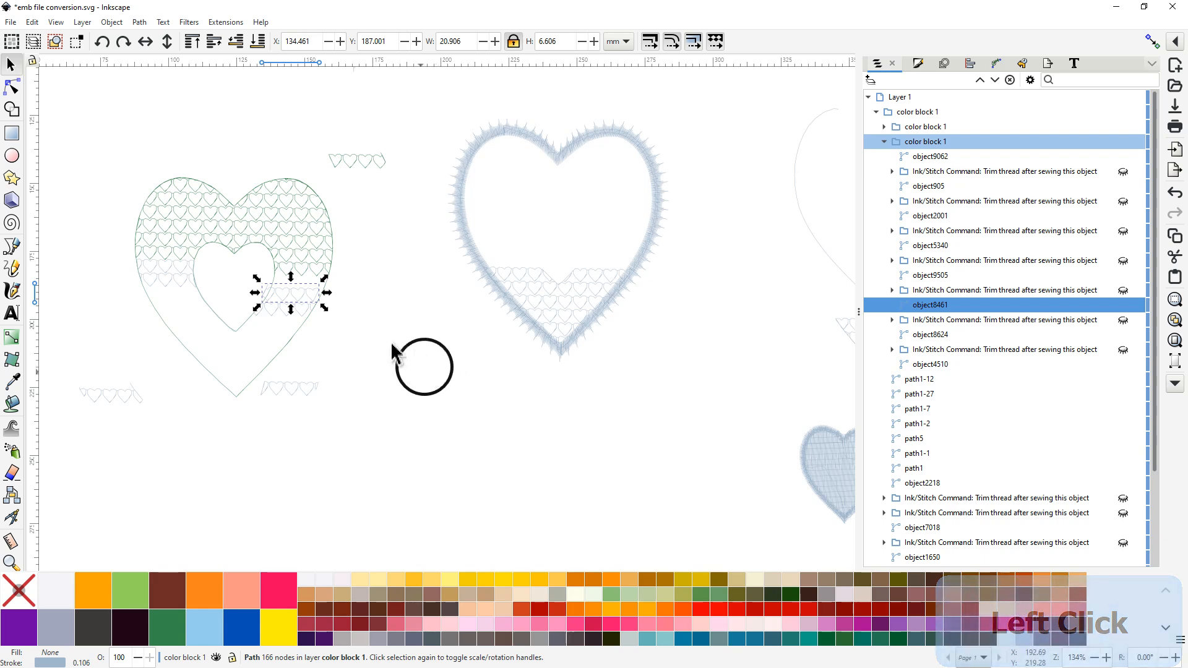
Step: Select the large fringed heart object905 and show its nodes for editing
middle_click(430, 356)
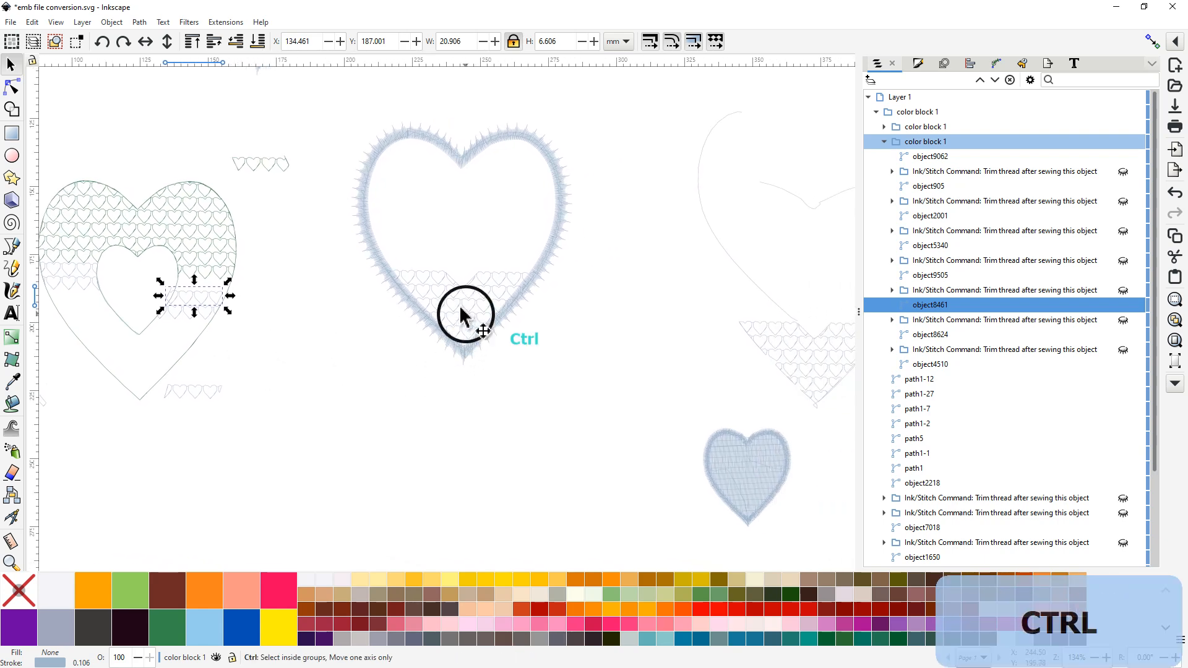
scroll(458, 311, "up", 3)
middle_click(506, 269)
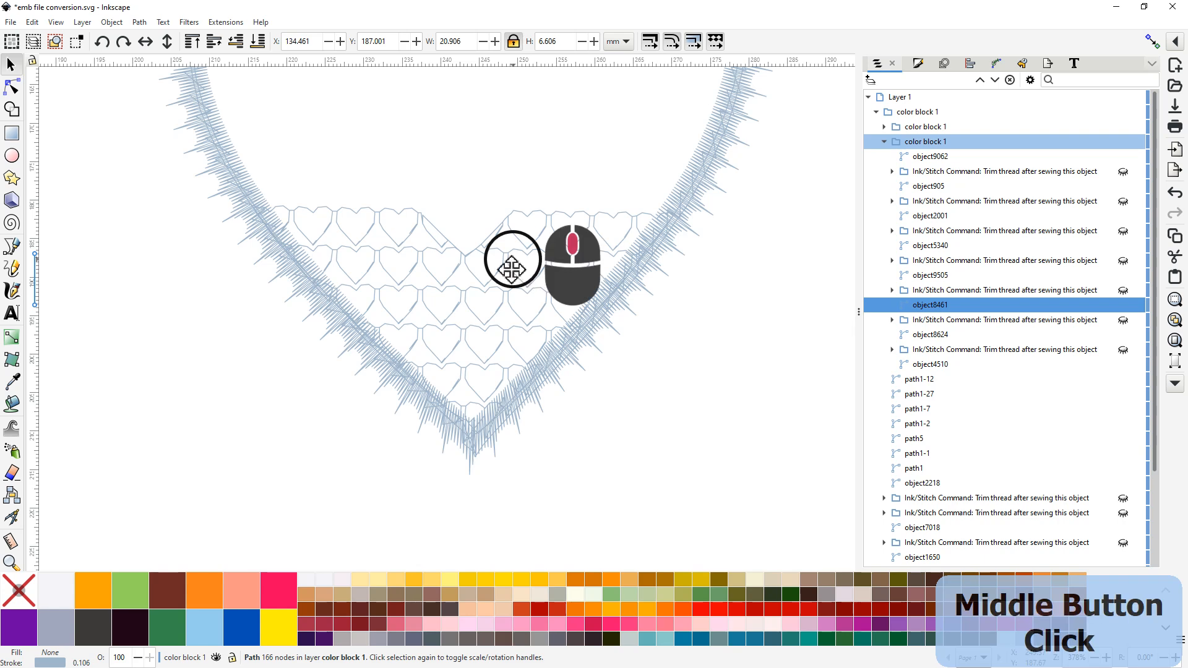
scroll(493, 325, "down", 1)
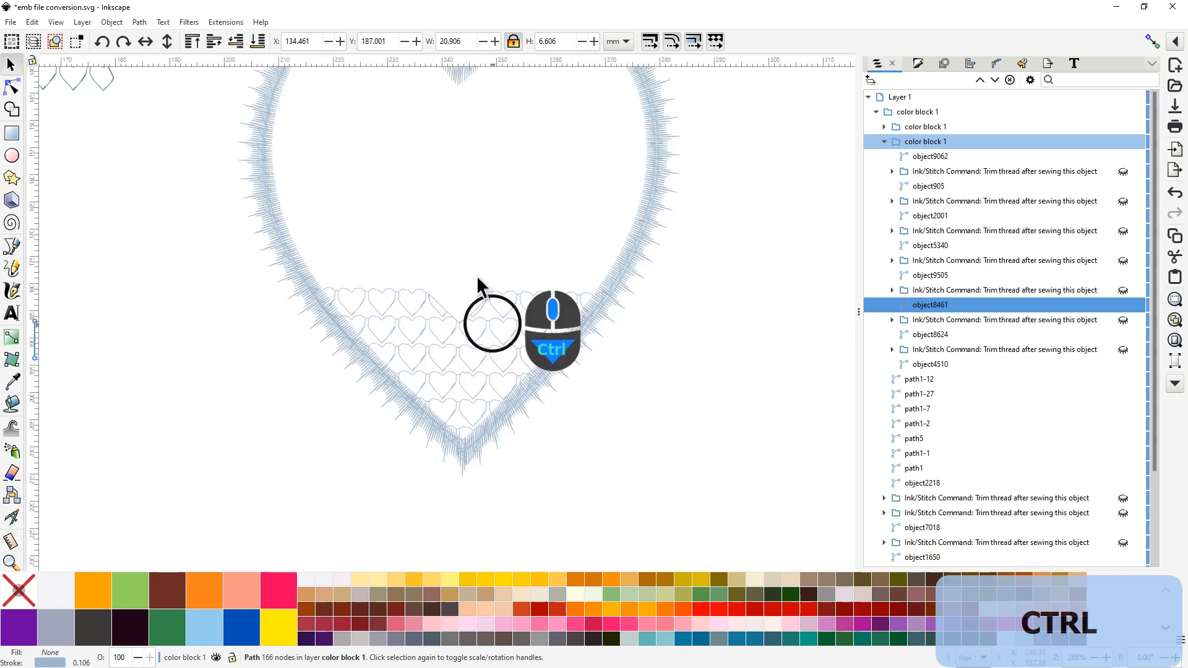
middle_click(480, 268)
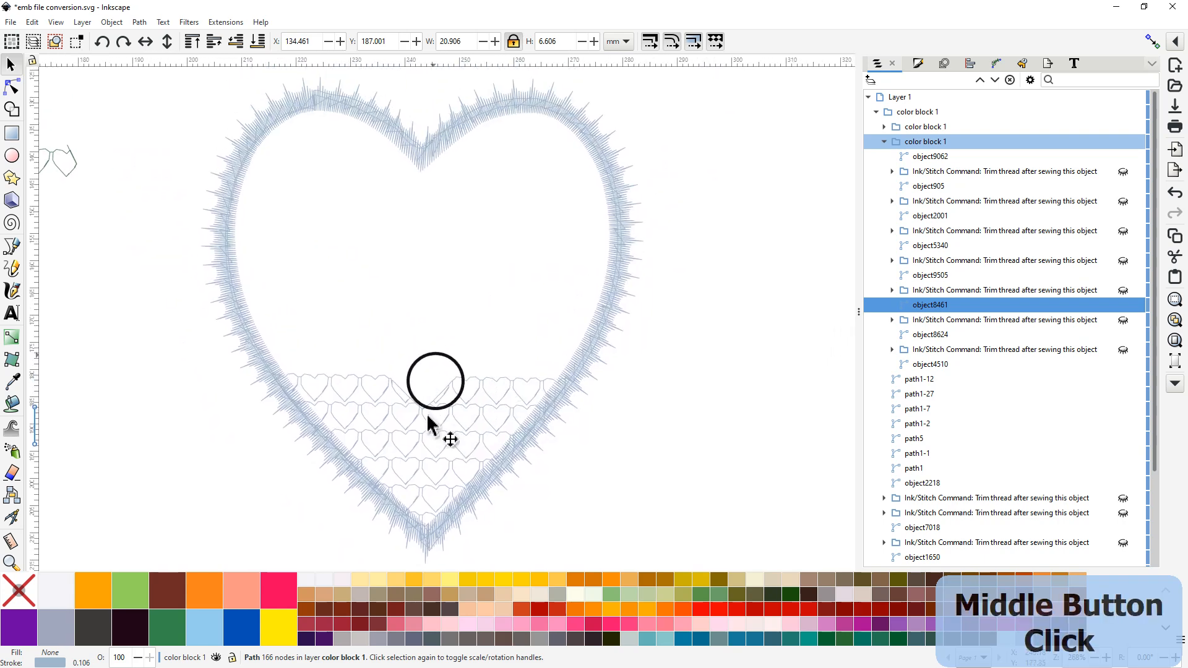
left_click(418, 416)
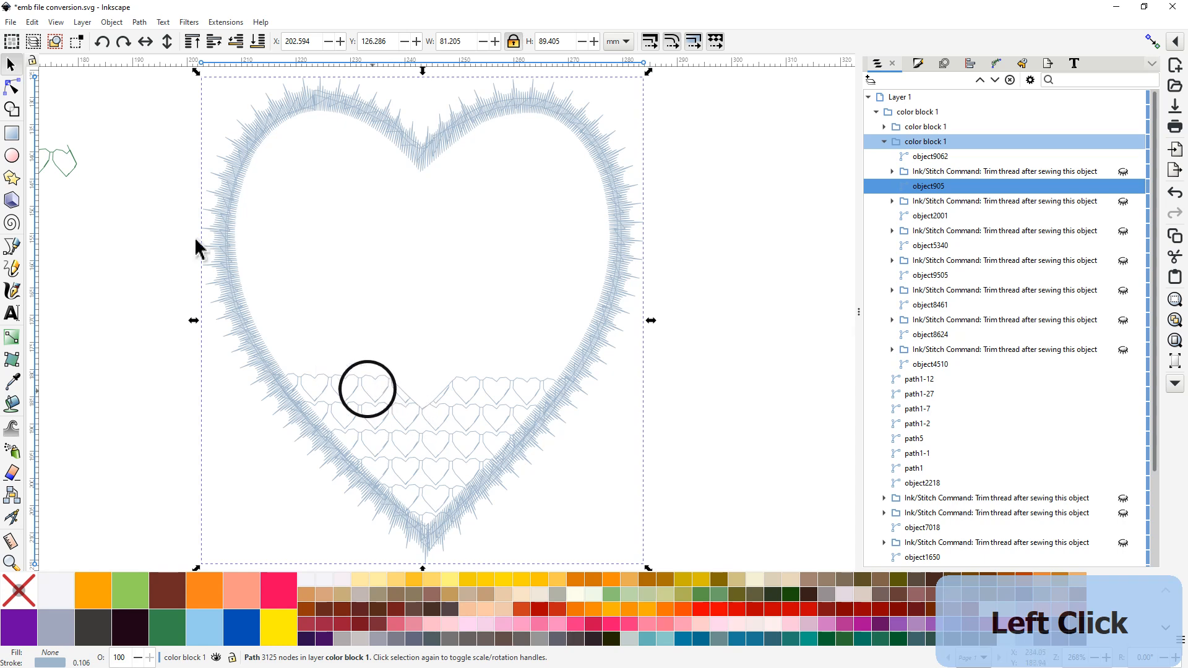
left_click(11, 87)
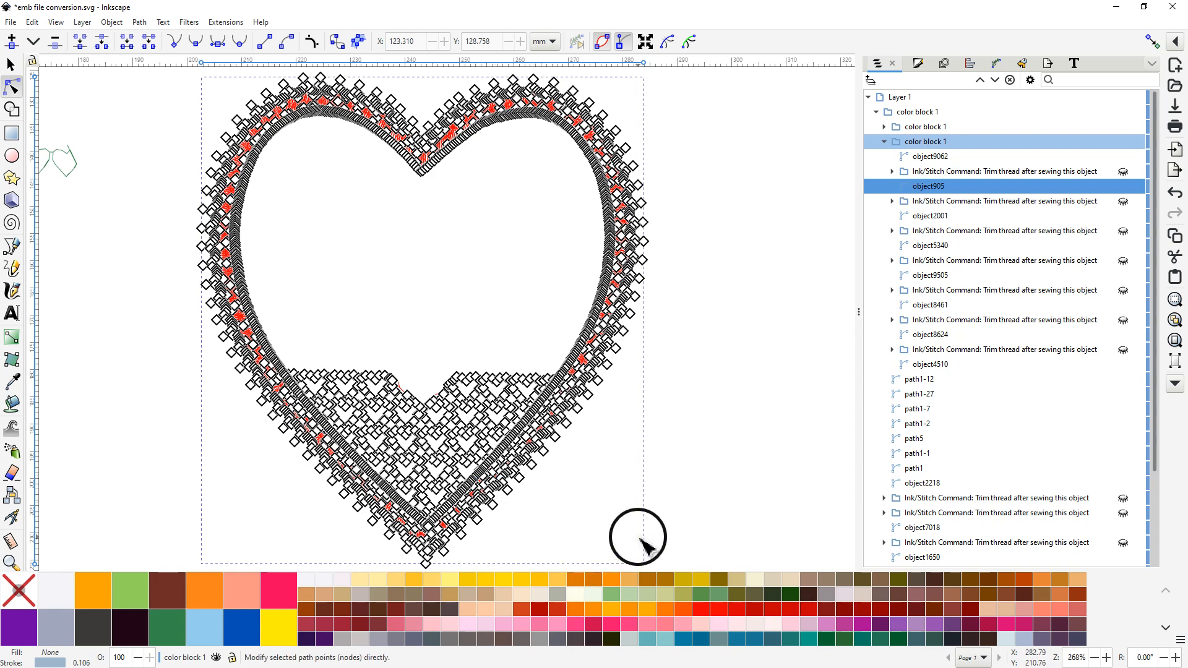
middle_click(656, 498)
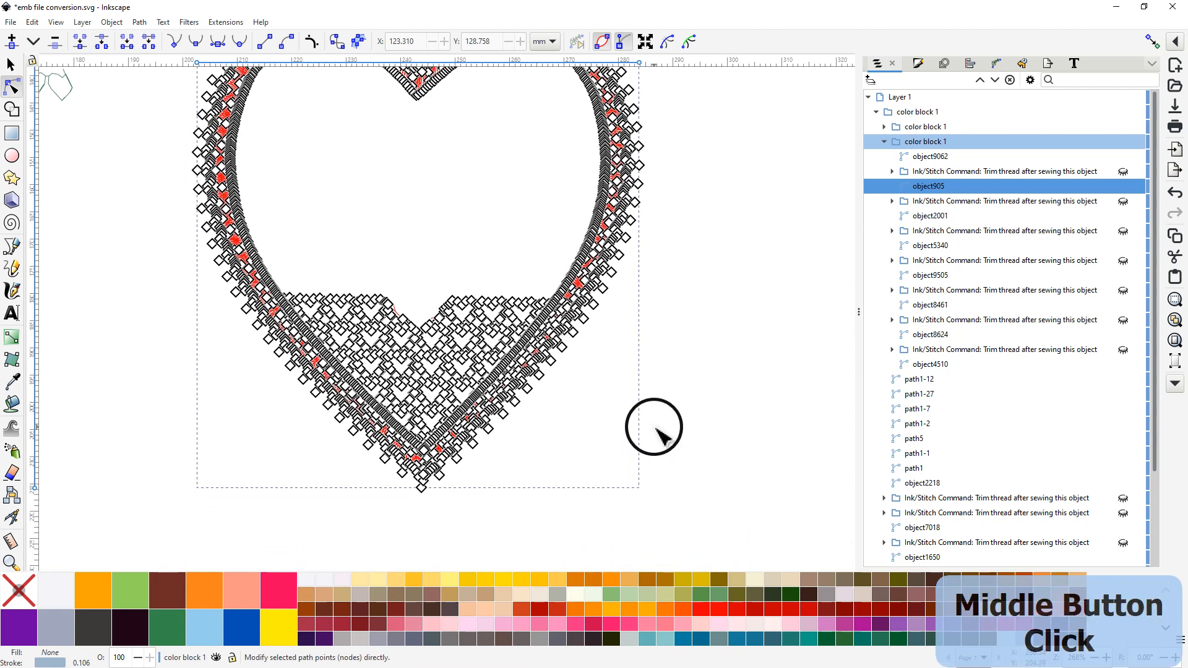
middle_click(629, 379)
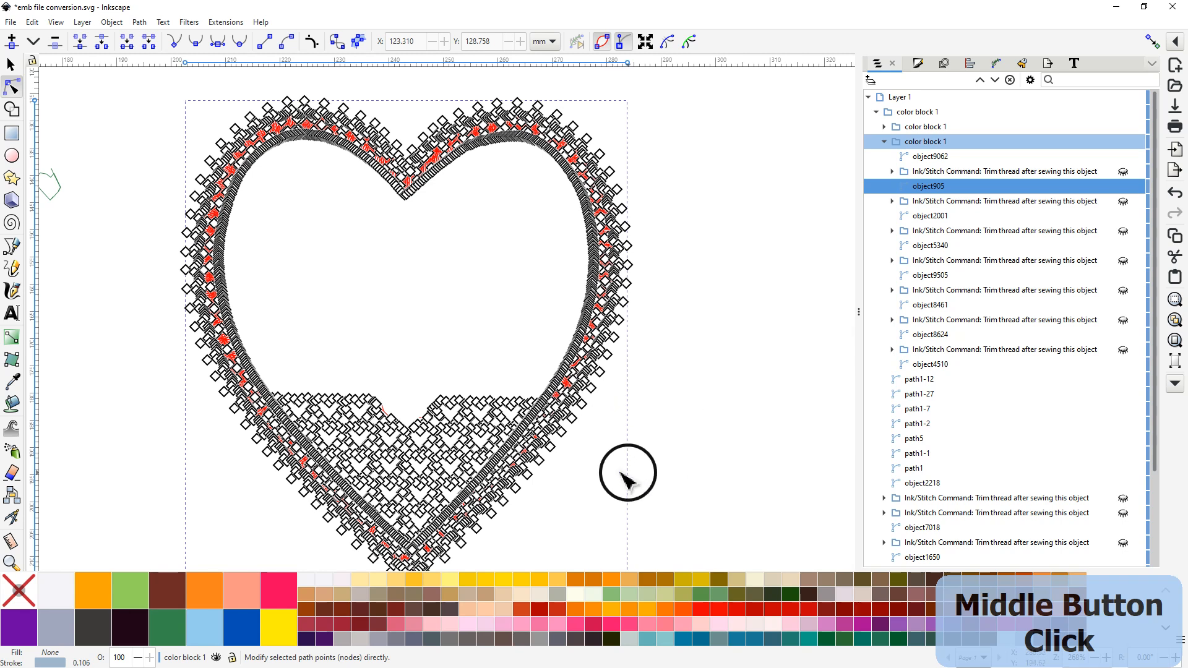
middle_click(447, 296)
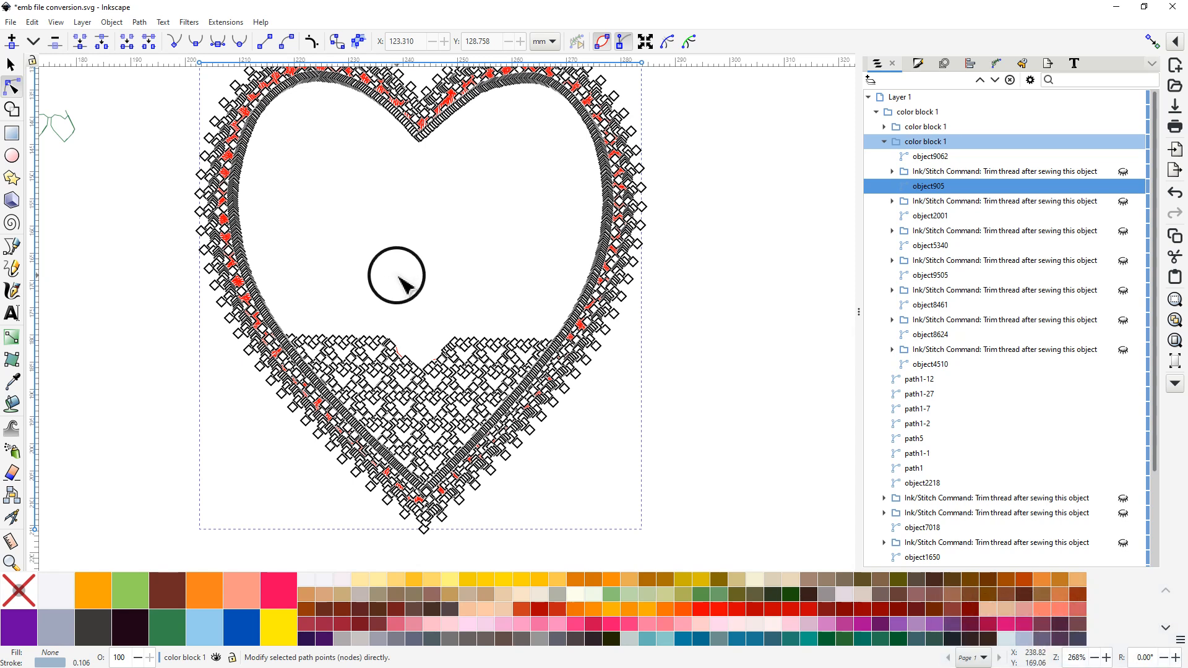
Step: Select the first node of the object905 path, and from there step back to its last node at the heart's bottom tip
key("Tab")
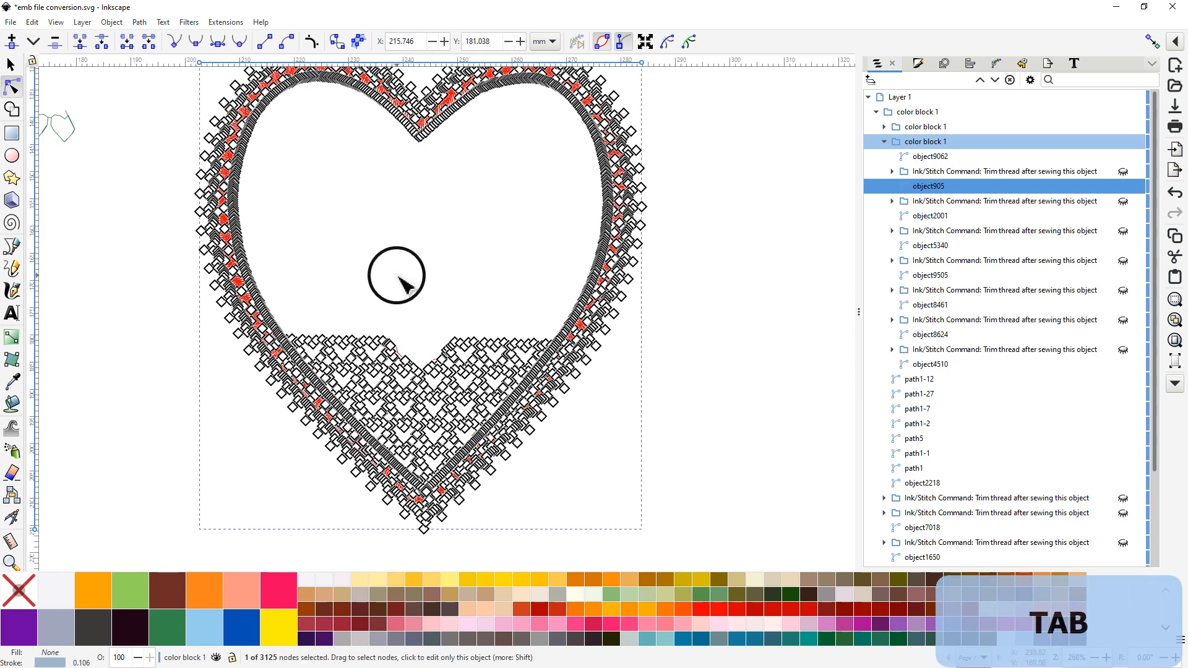
middle_click(440, 272)
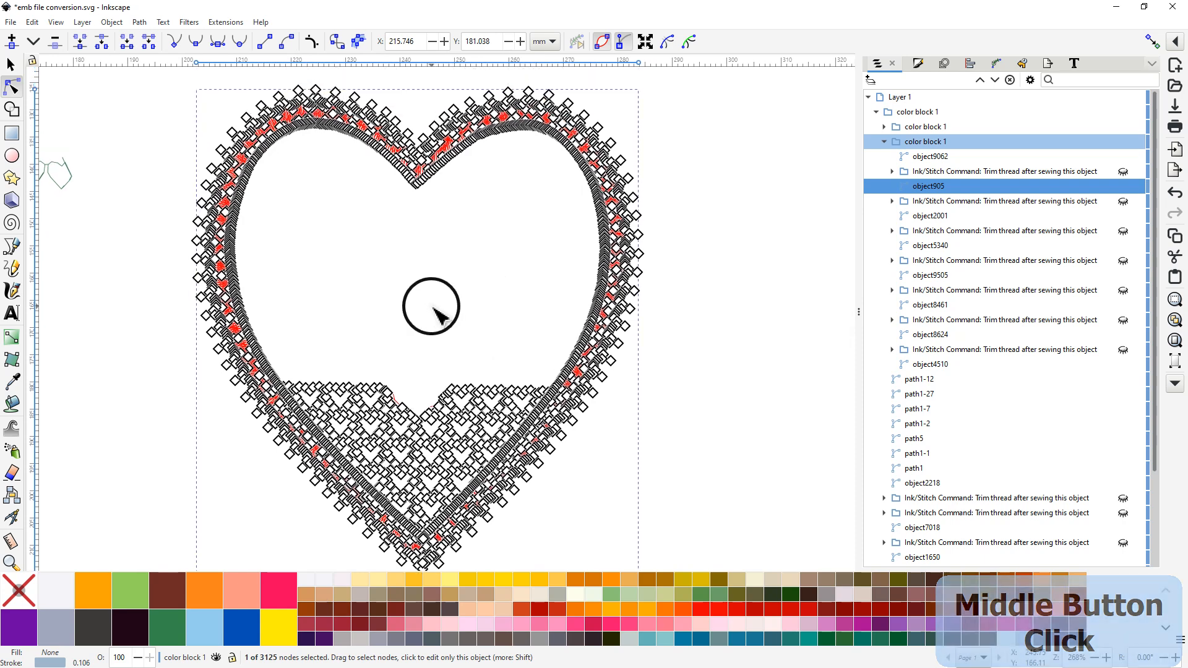
middle_click(432, 306)
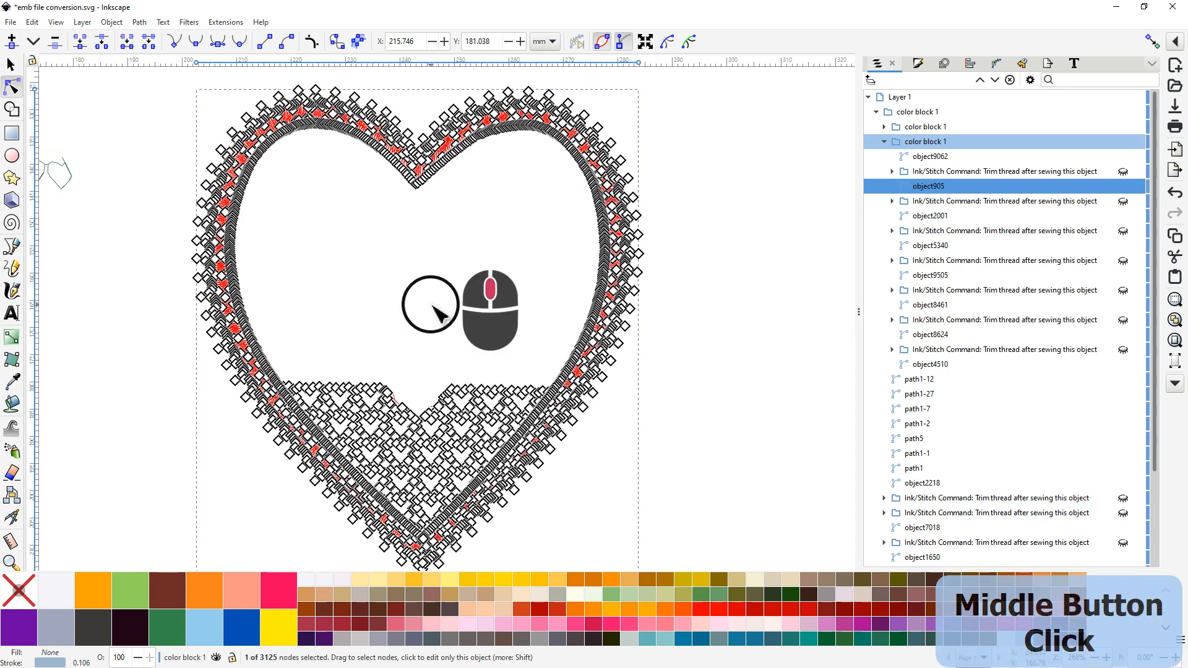
left_click_drag(432, 306, 433, 297)
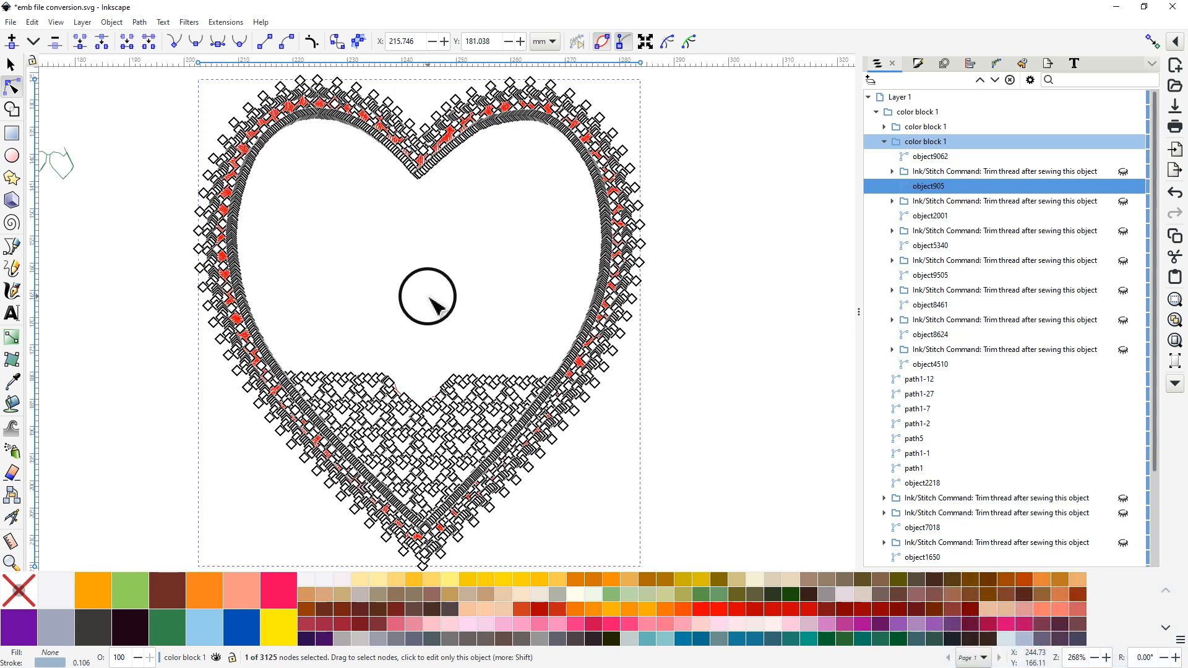
key("shift")
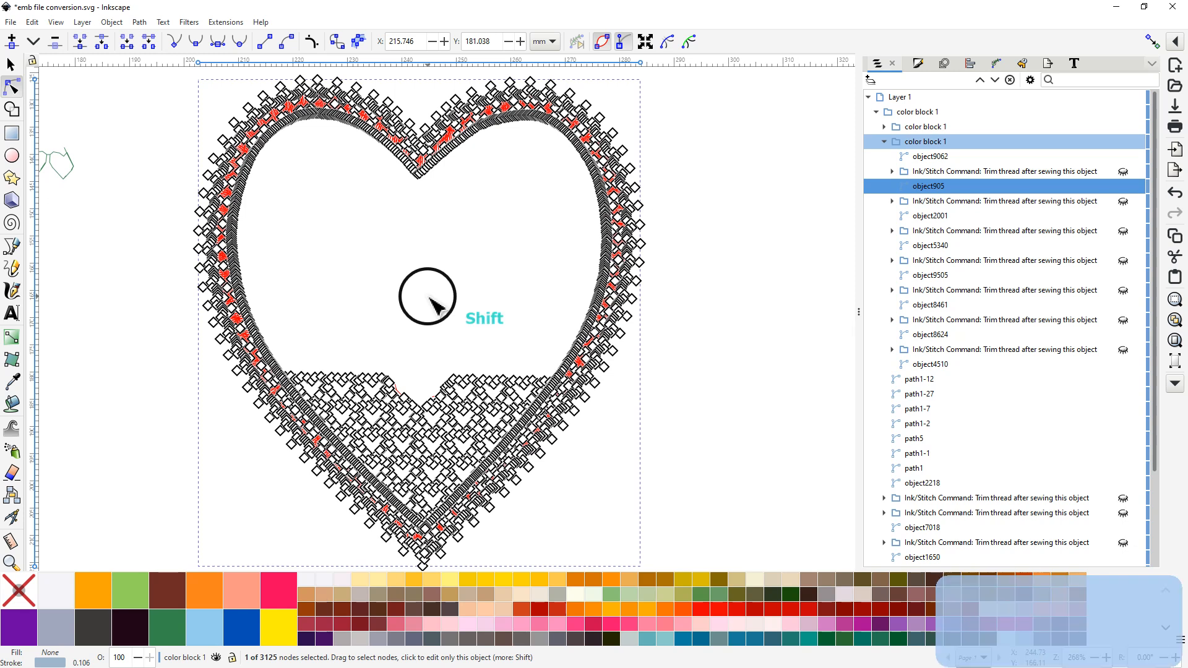
key("shift+Tab")
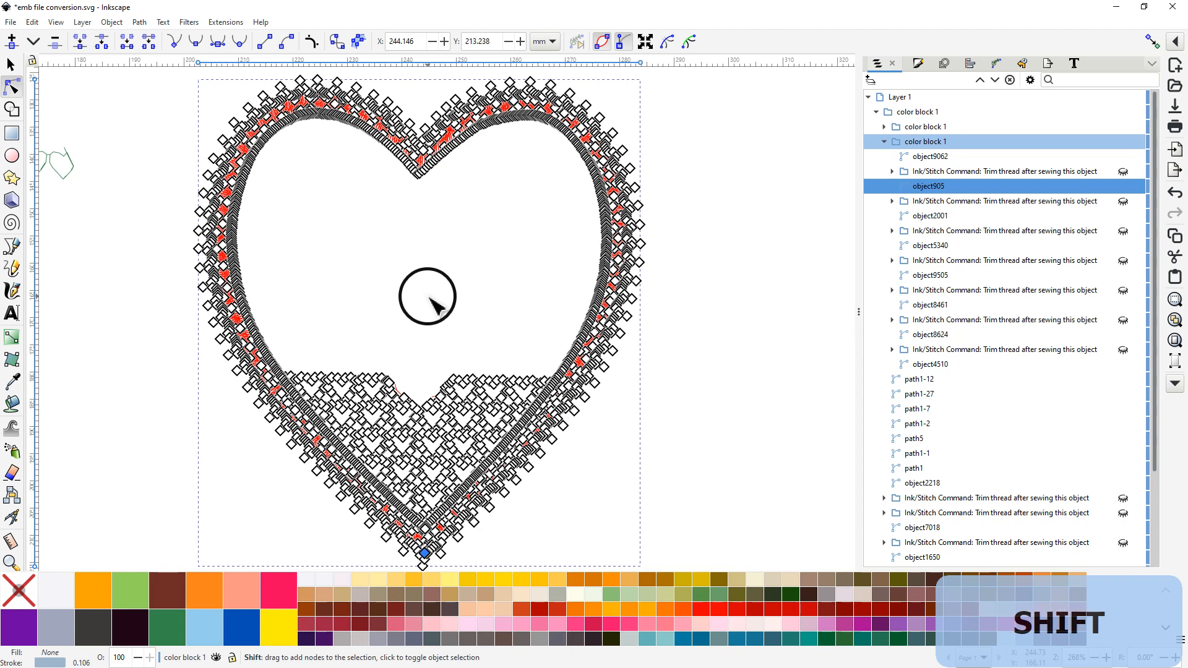
Step: Try to grow the node selection outward from the end node at the heart's bottom tip, and clear it
scroll(427, 273, "down", 2)
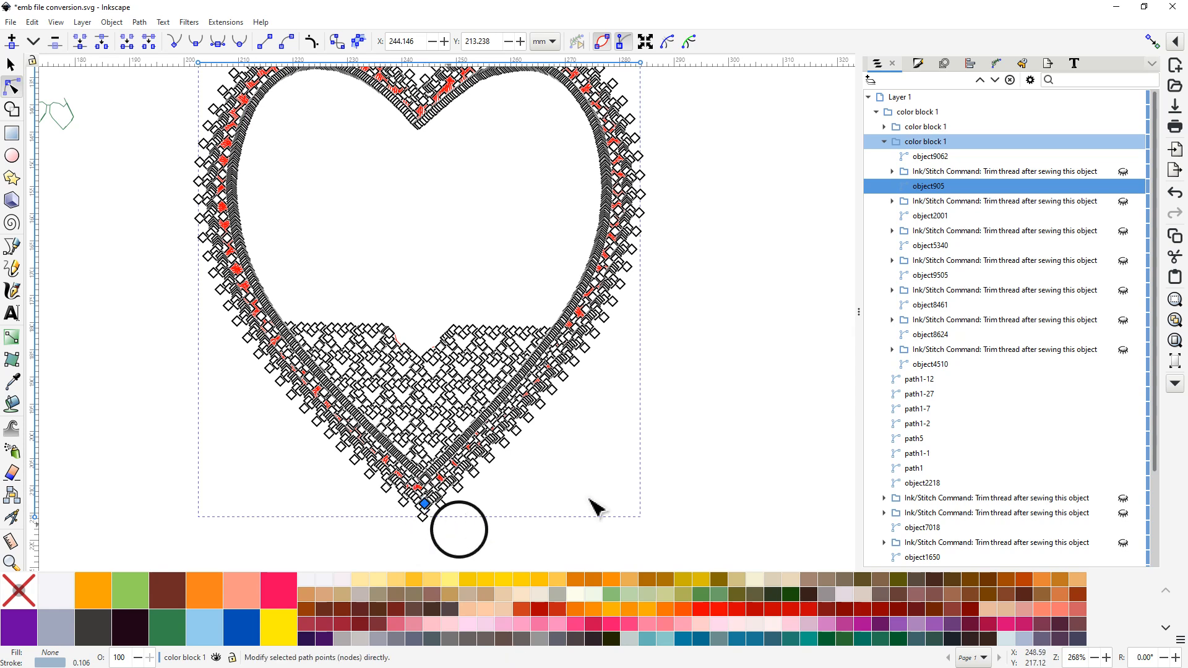
left_click_drag(627, 457, 660, 498)
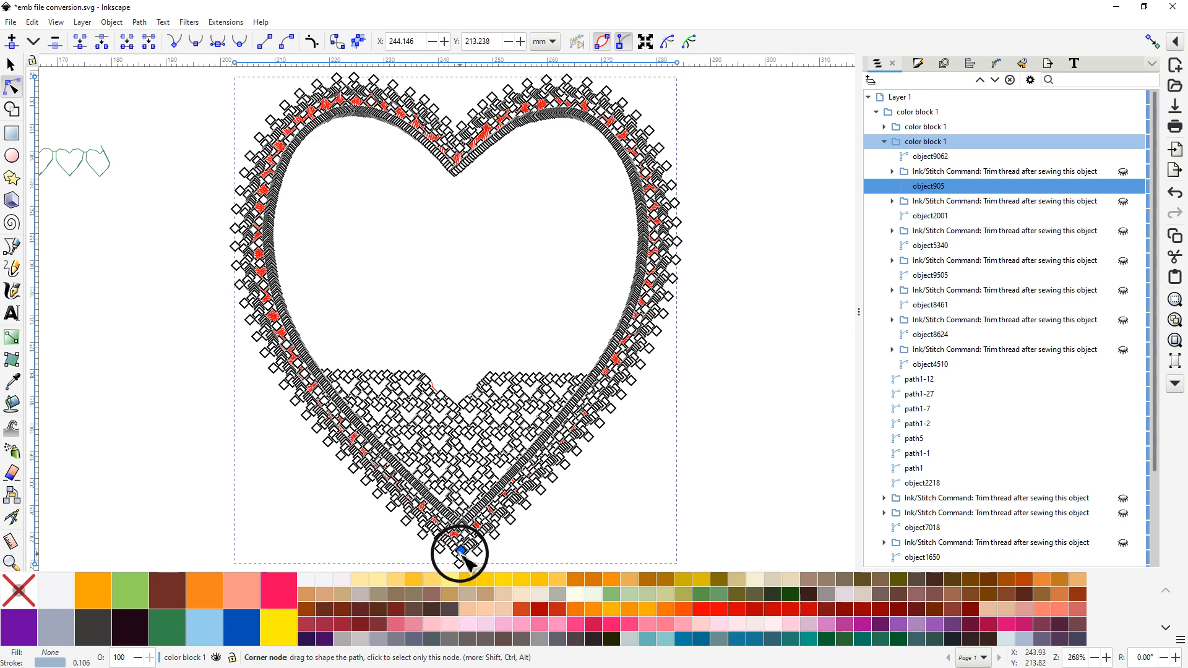
scroll(468, 563, "up", 1)
scroll(469, 563, "up", 2)
scroll(470, 561, "up", 2)
scroll(470, 560, "up", 1)
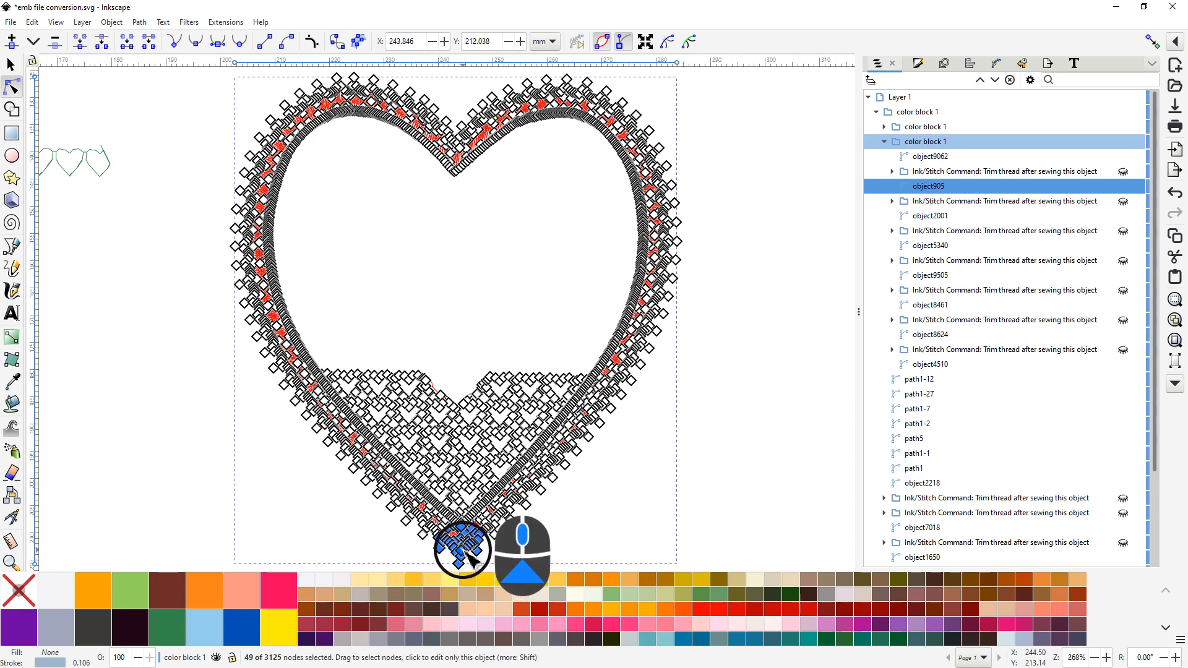
scroll(470, 560, "up", 1)
scroll(470, 561, "up", 1)
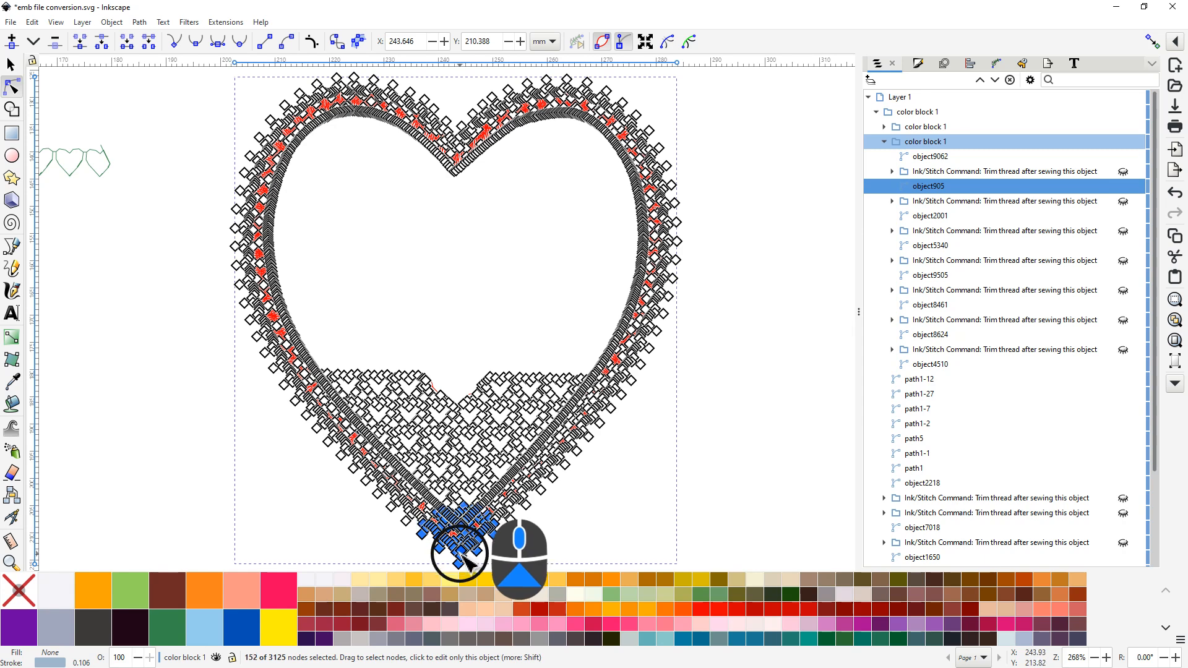
scroll(470, 562, "down", 1)
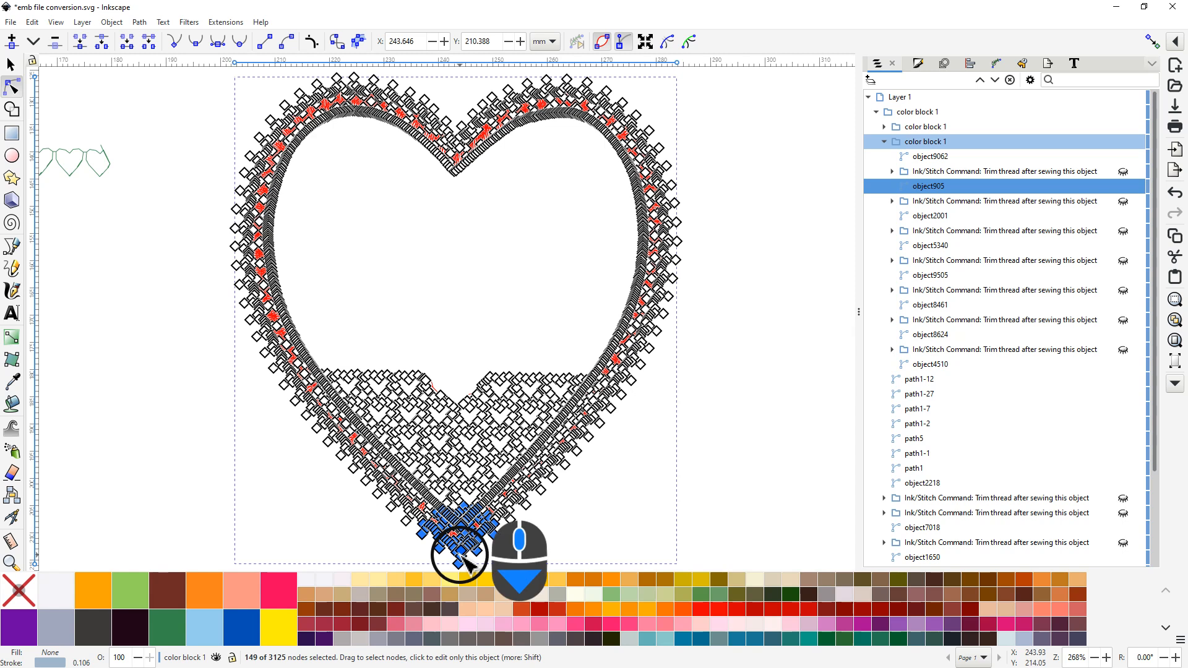
left_click(650, 510)
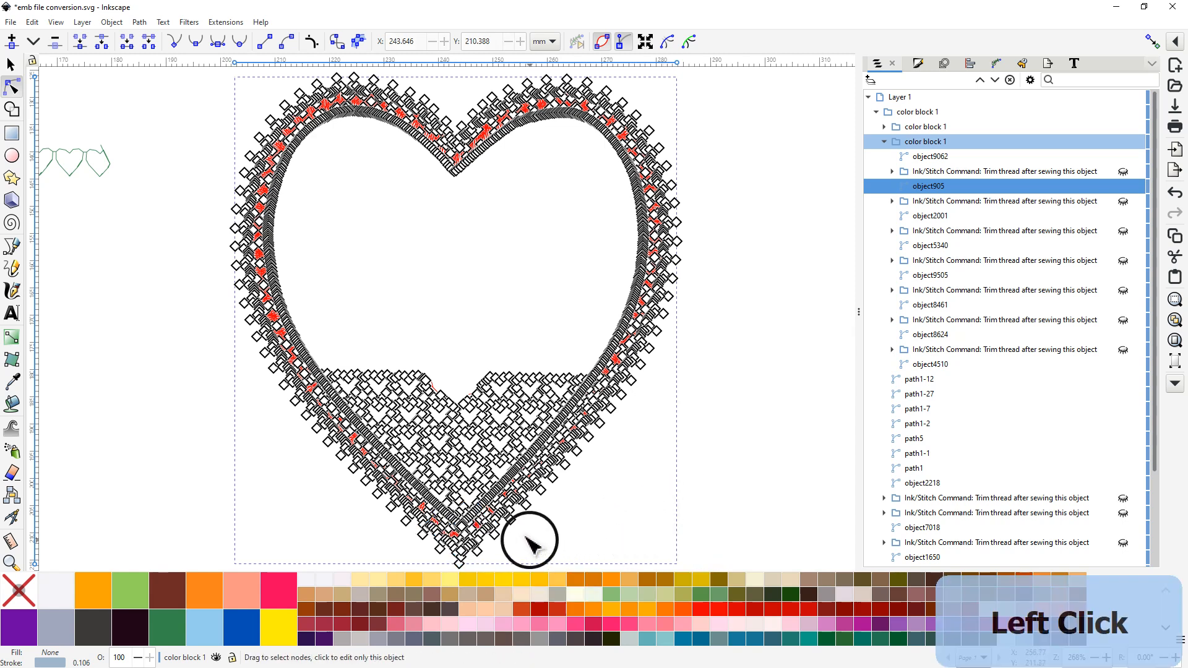
Step: Select the end node at the heart's bottom tip, try growing the selection outward to all nearby nodes around the tip, and clear it
left_click(461, 551)
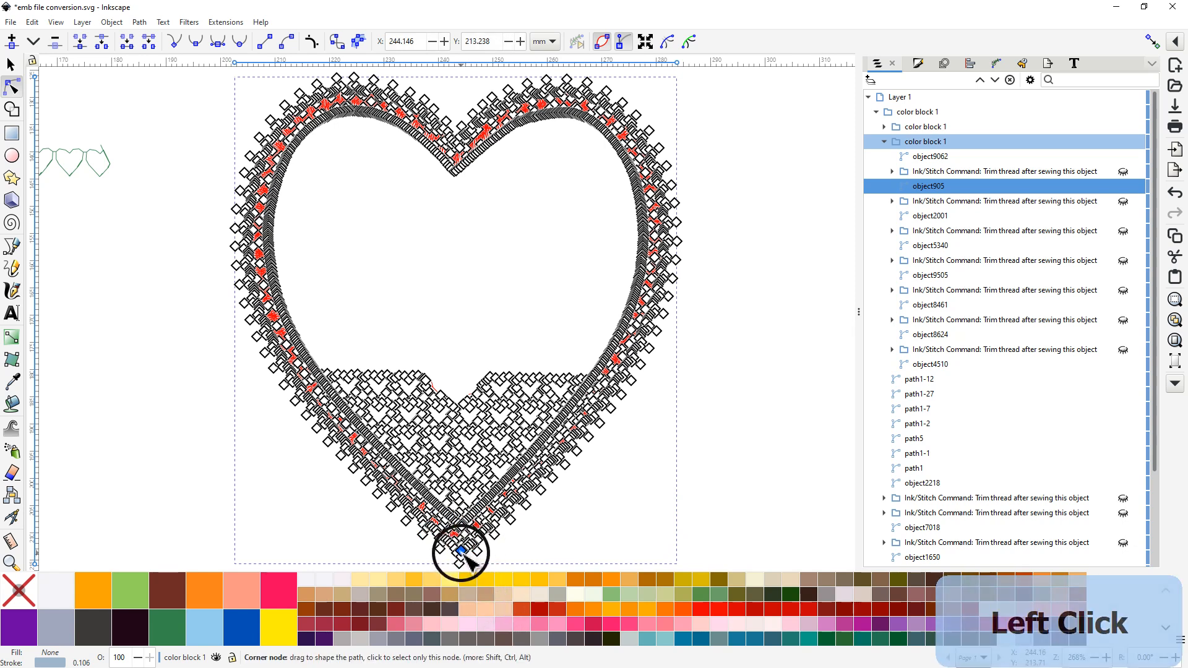
left_click_drag(587, 497, 614, 391)
scroll(479, 473, "up", 2)
scroll(481, 475, "up", 2)
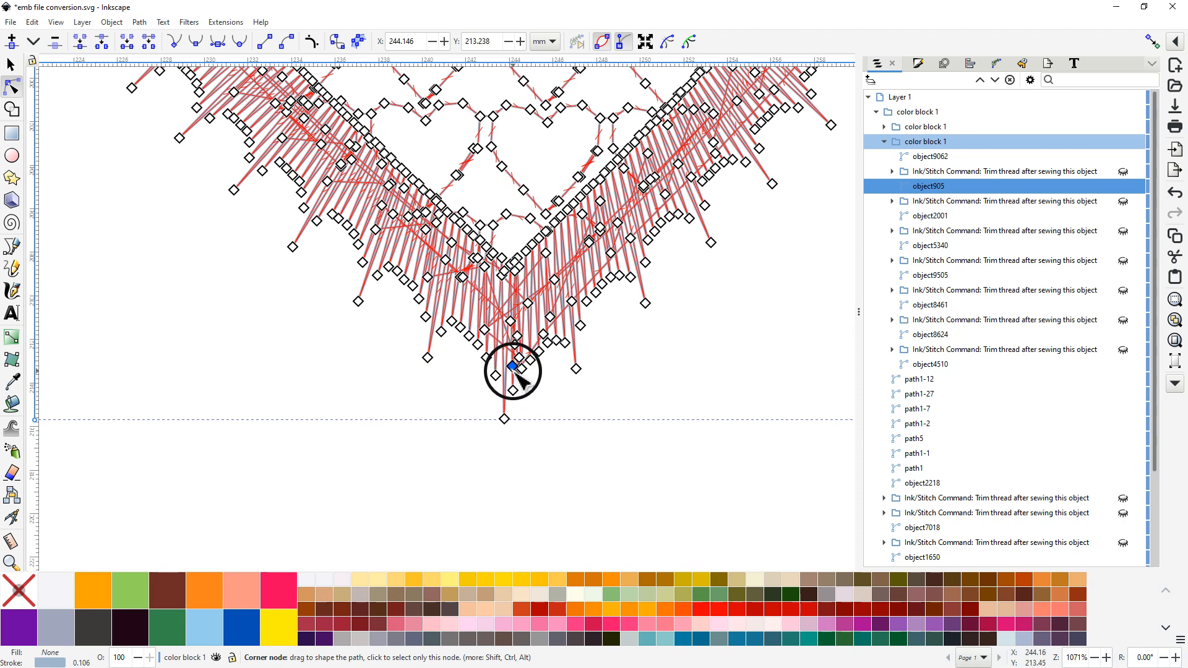
scroll(517, 376, "up", 1)
scroll(520, 378, "up", 5)
scroll(519, 373, "up", 5)
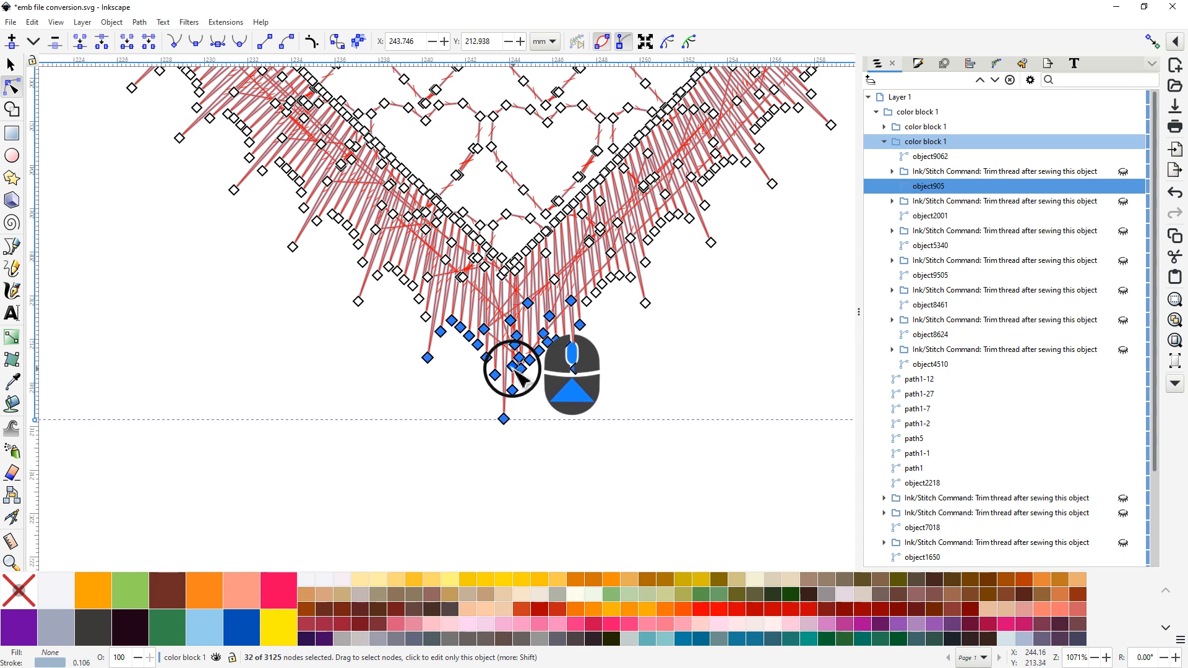
scroll(518, 373, "up", 1)
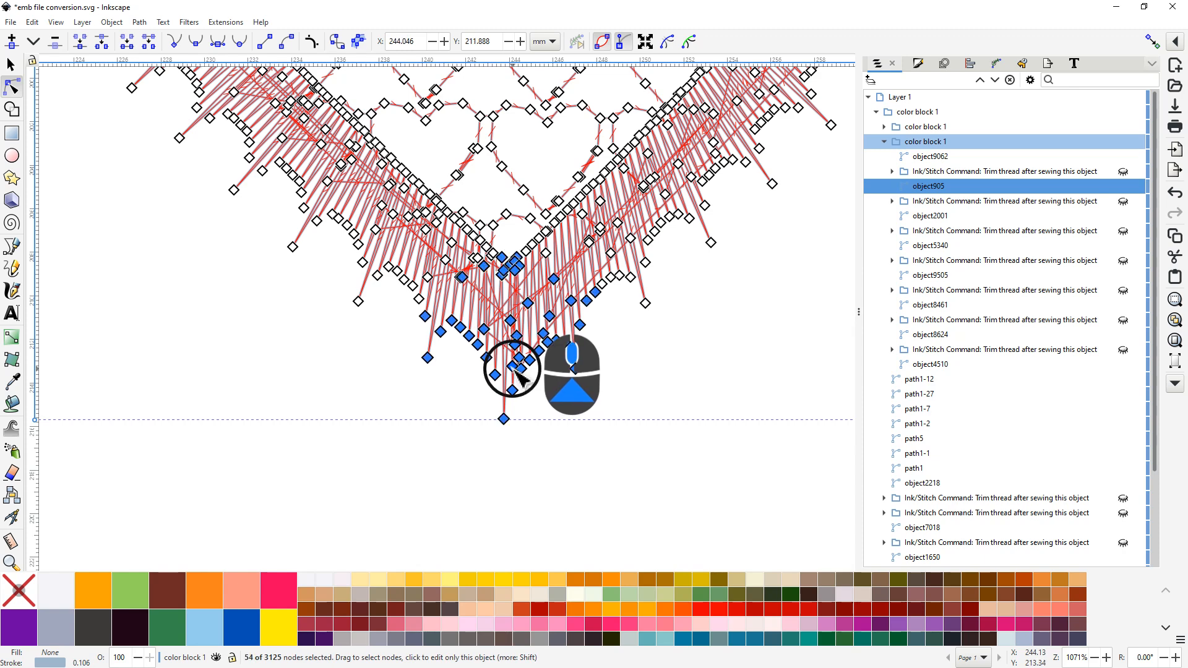
scroll(518, 374, "up", 6)
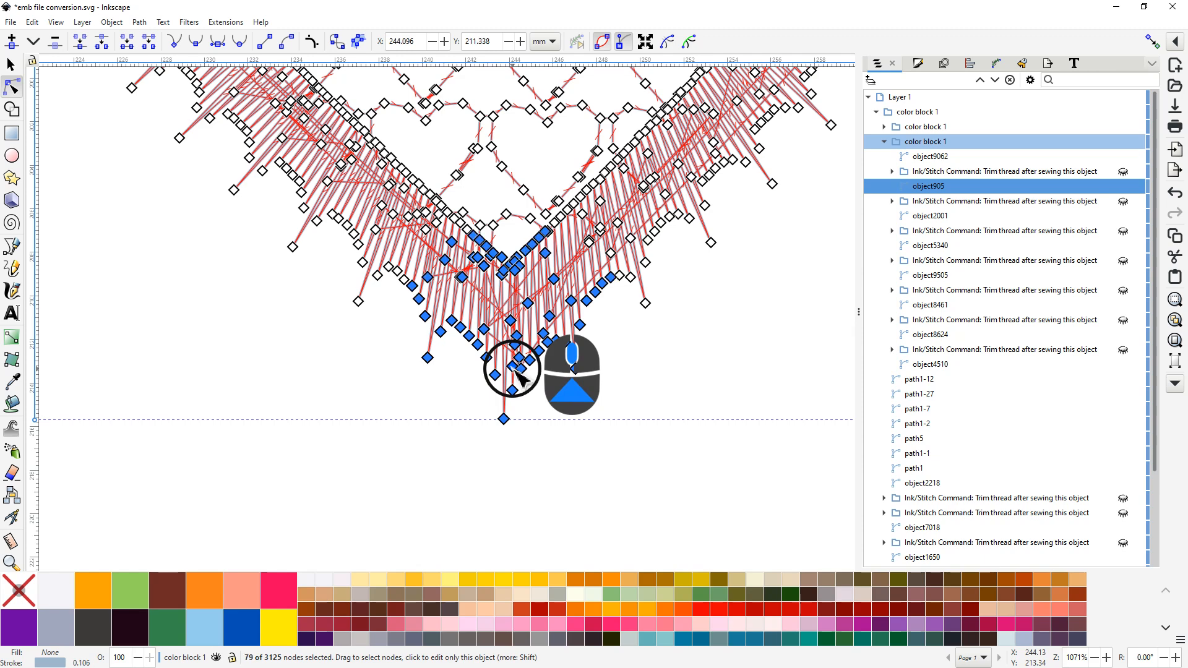
scroll(518, 373, "up", 5)
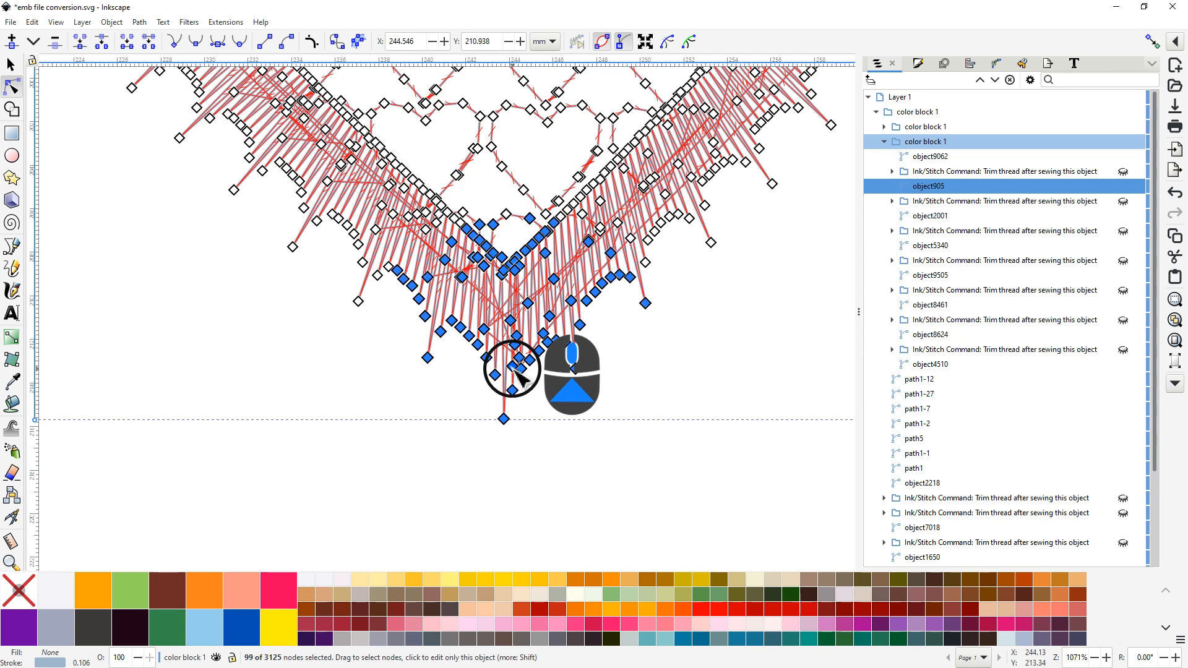
scroll(518, 373, "up", 6)
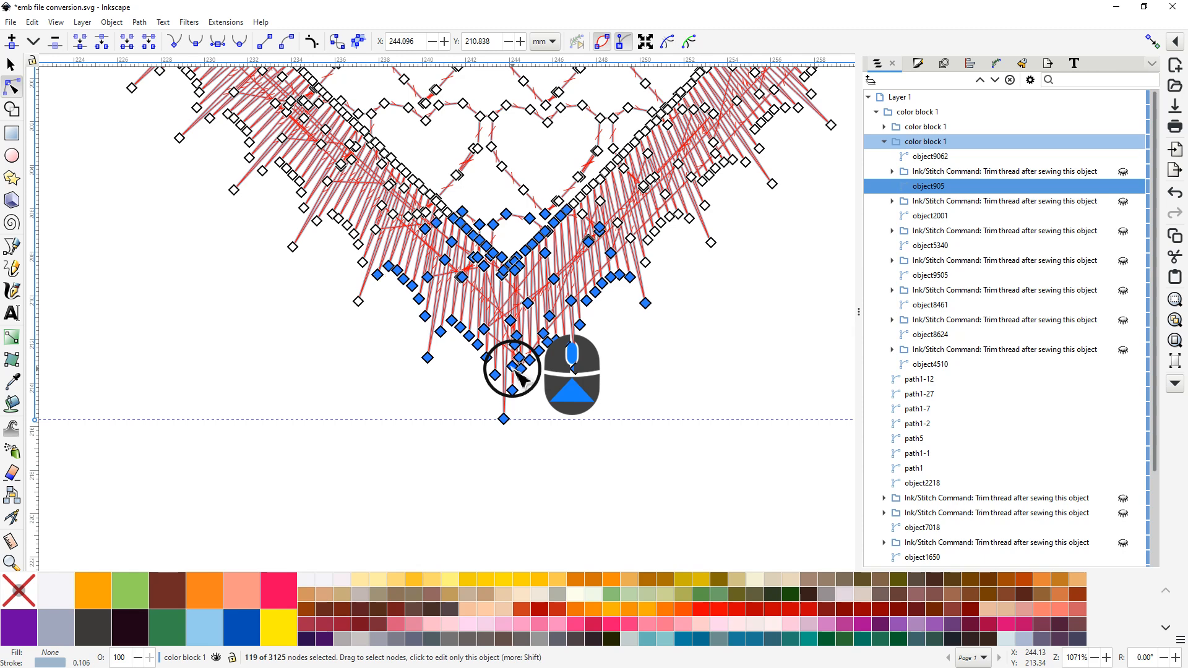
scroll(518, 373, "up", 3)
scroll(518, 373, "up", 5)
scroll(518, 373, "up", 6)
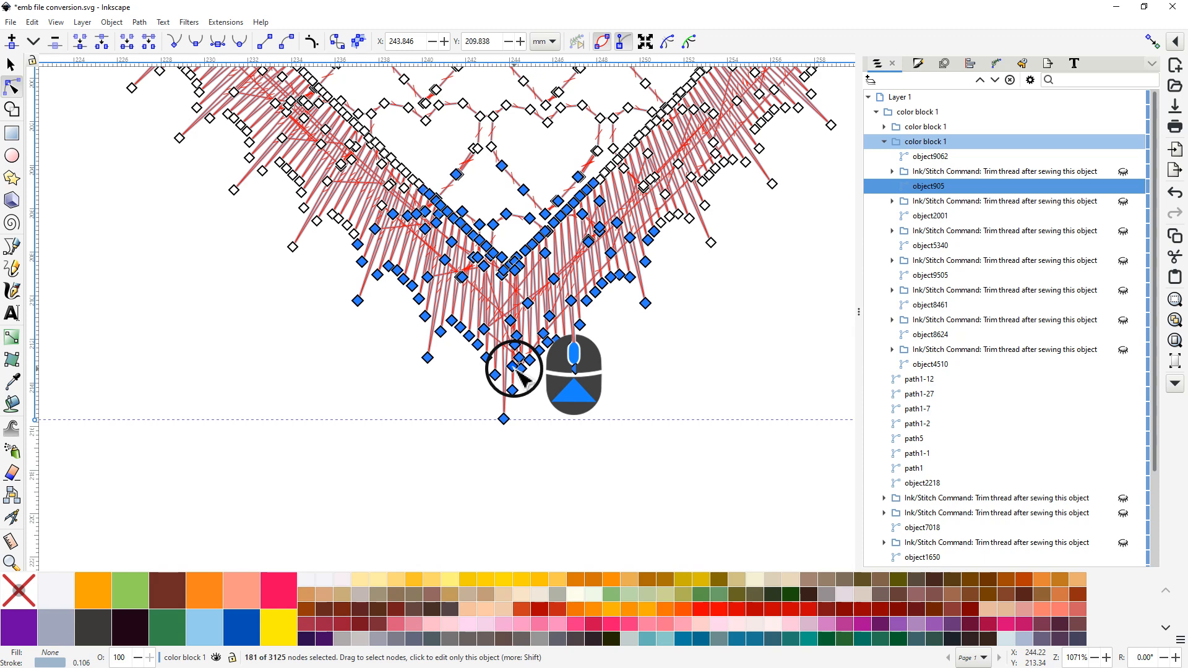
scroll(519, 373, "up", 2)
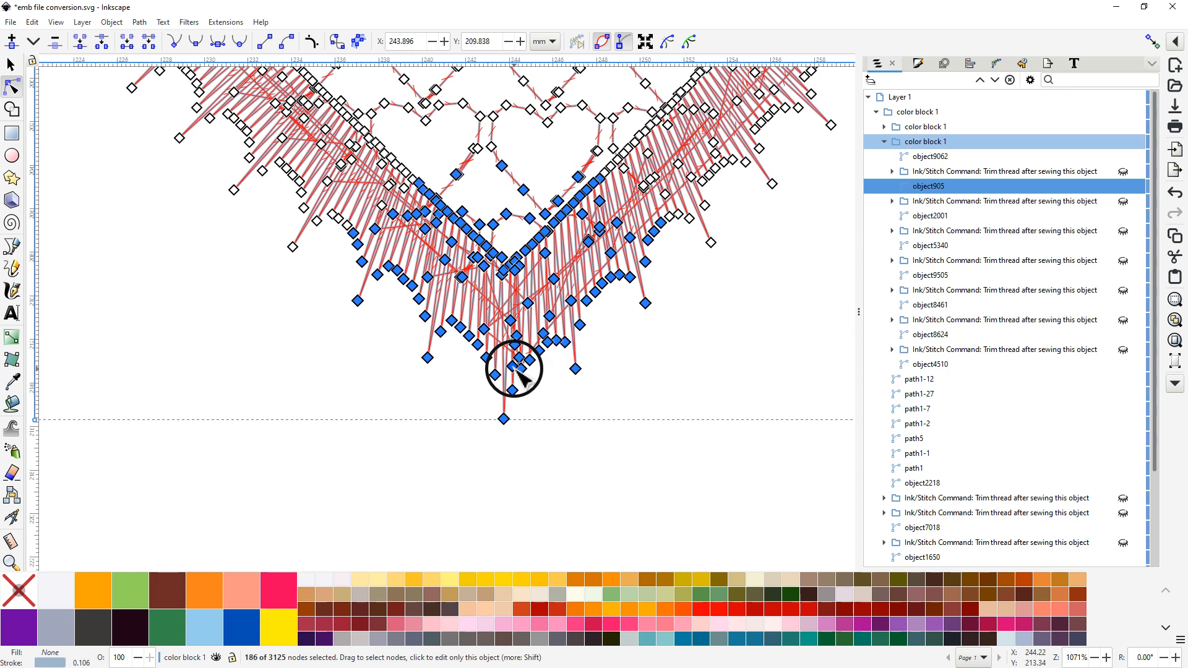
left_click(503, 468)
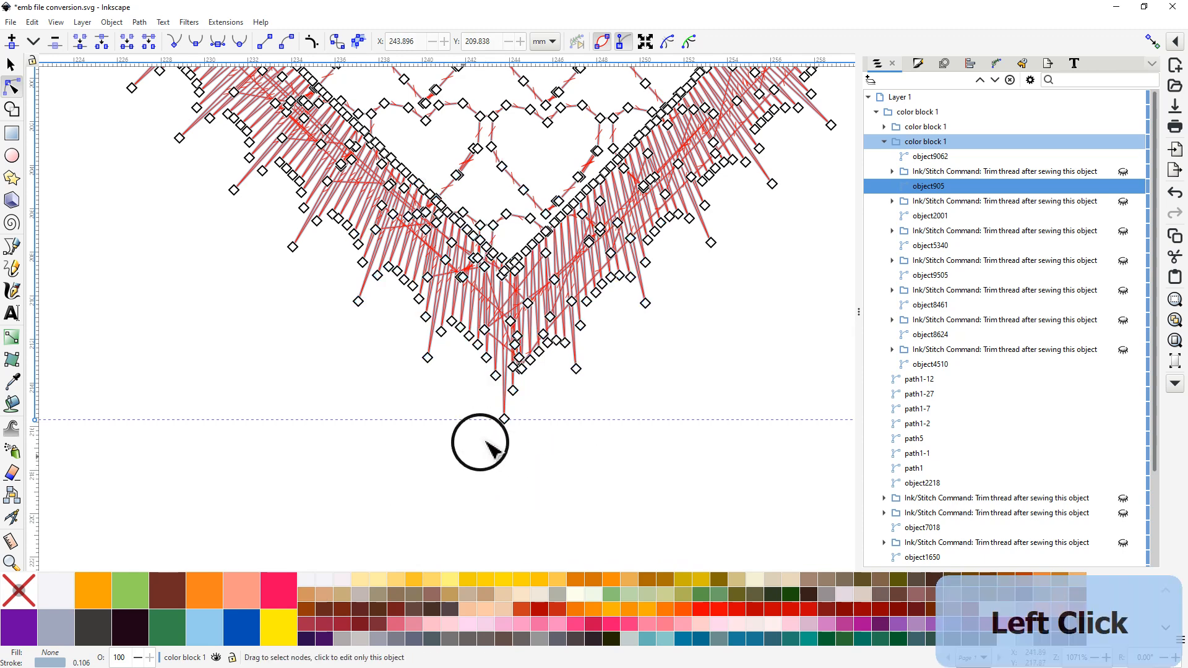
Step: Select the path's end node at the bottom tip again and grow the selection along the path up the heart's lower left border
key("Tab")
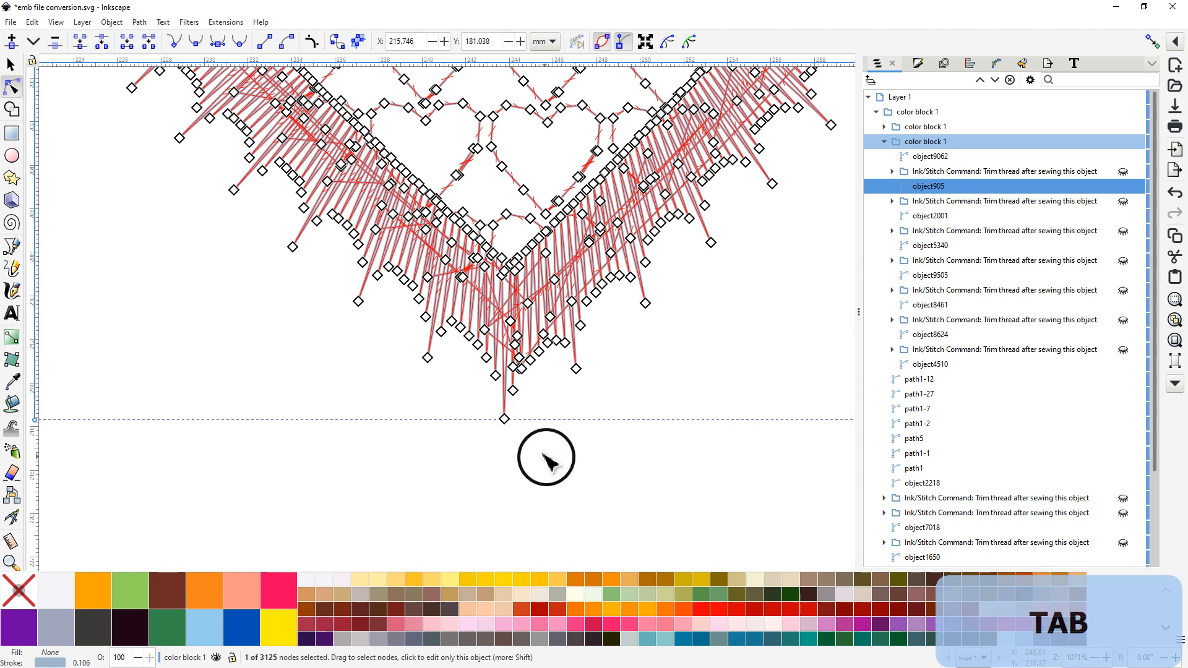
key("shift")
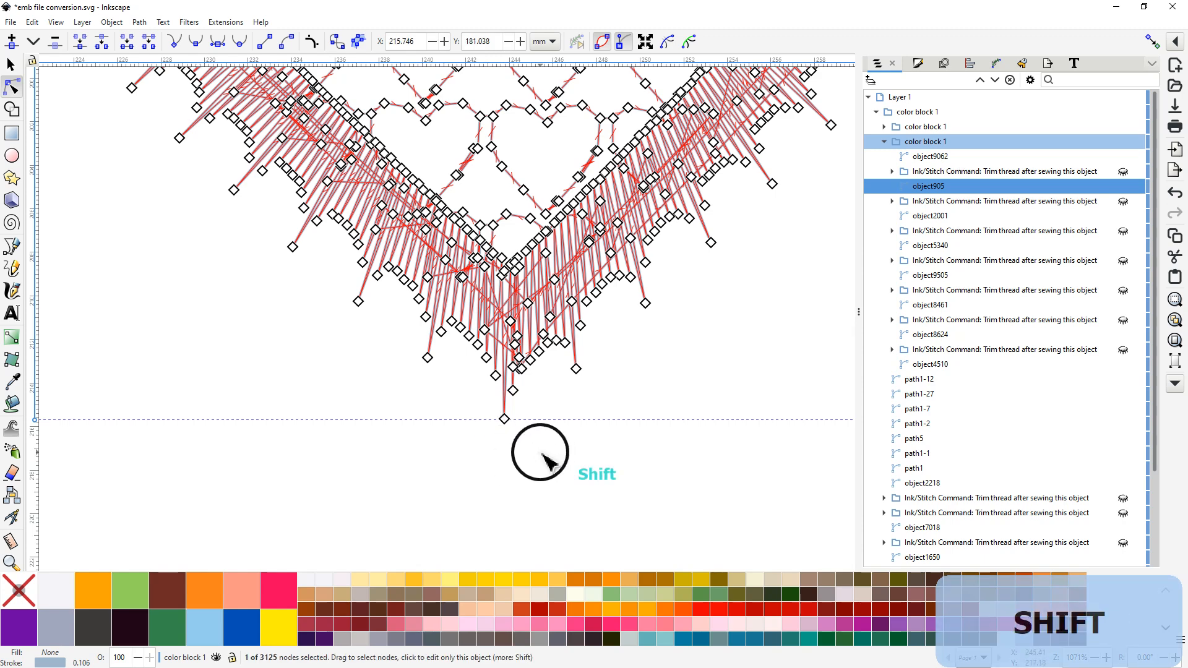
left_click(513, 367)
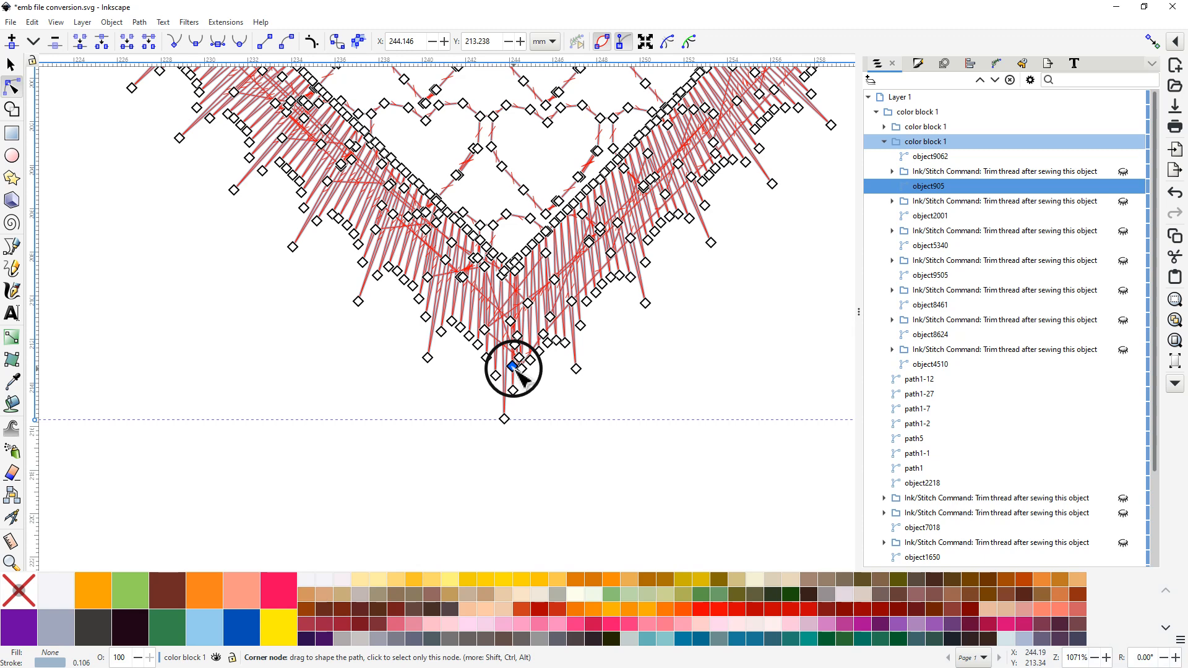
key("ctrl")
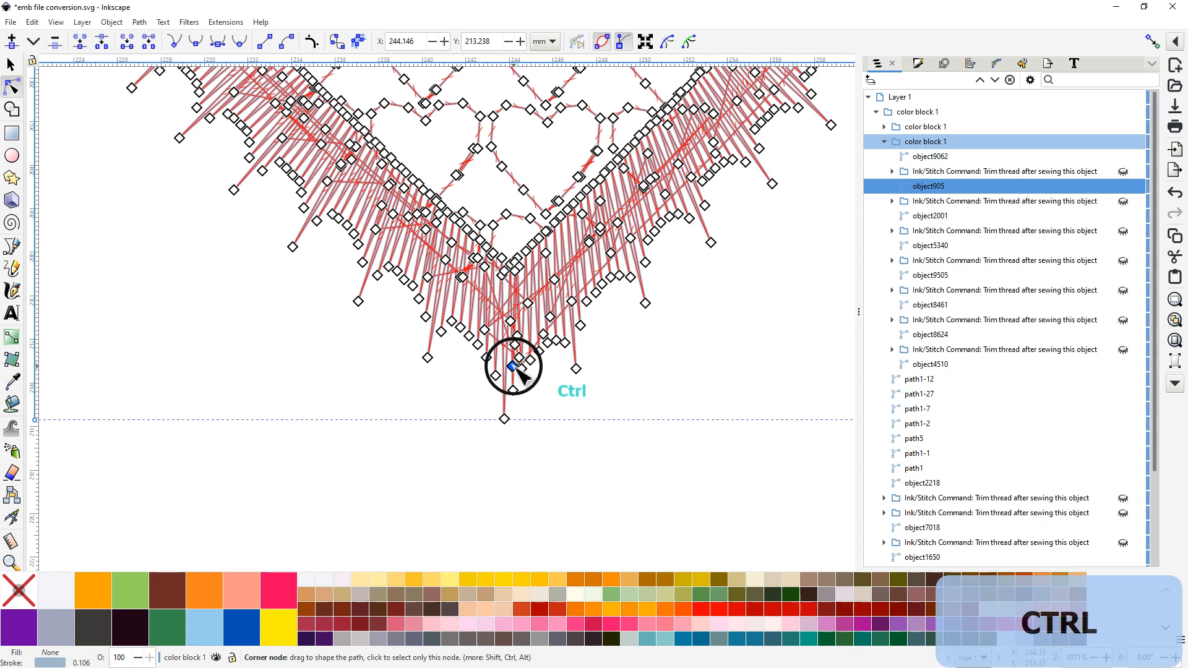
left_click(518, 370, "ctrl")
scroll(517, 369, "up", 13)
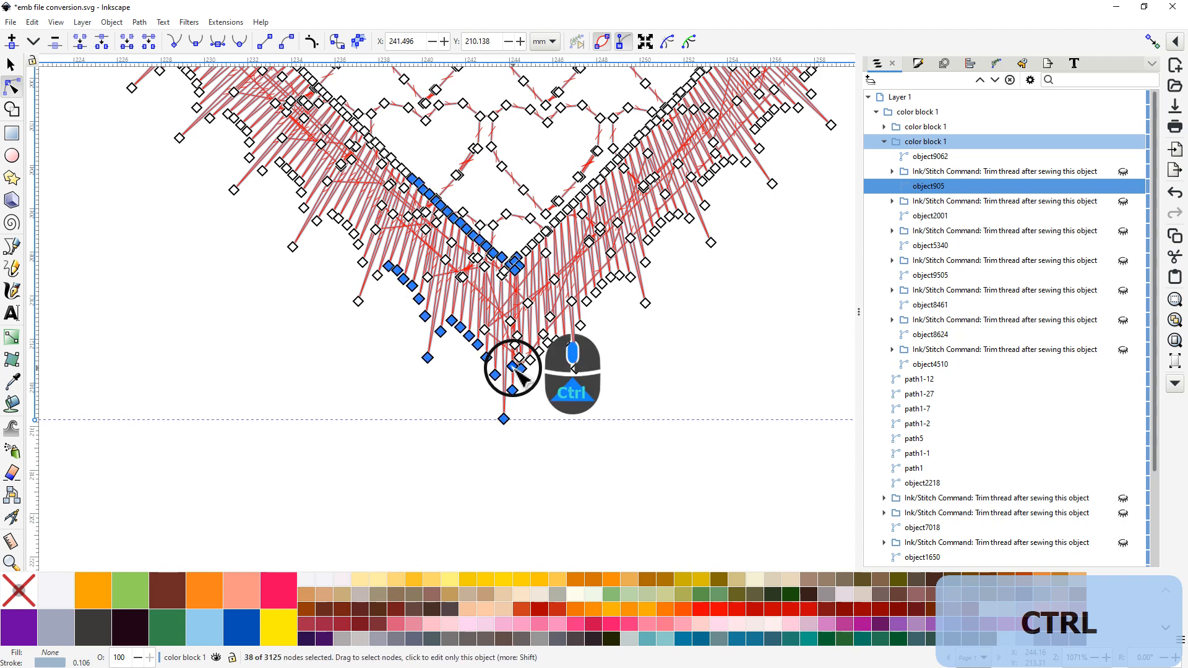
scroll(518, 369, "up", 12)
scroll(517, 374, "up", 12)
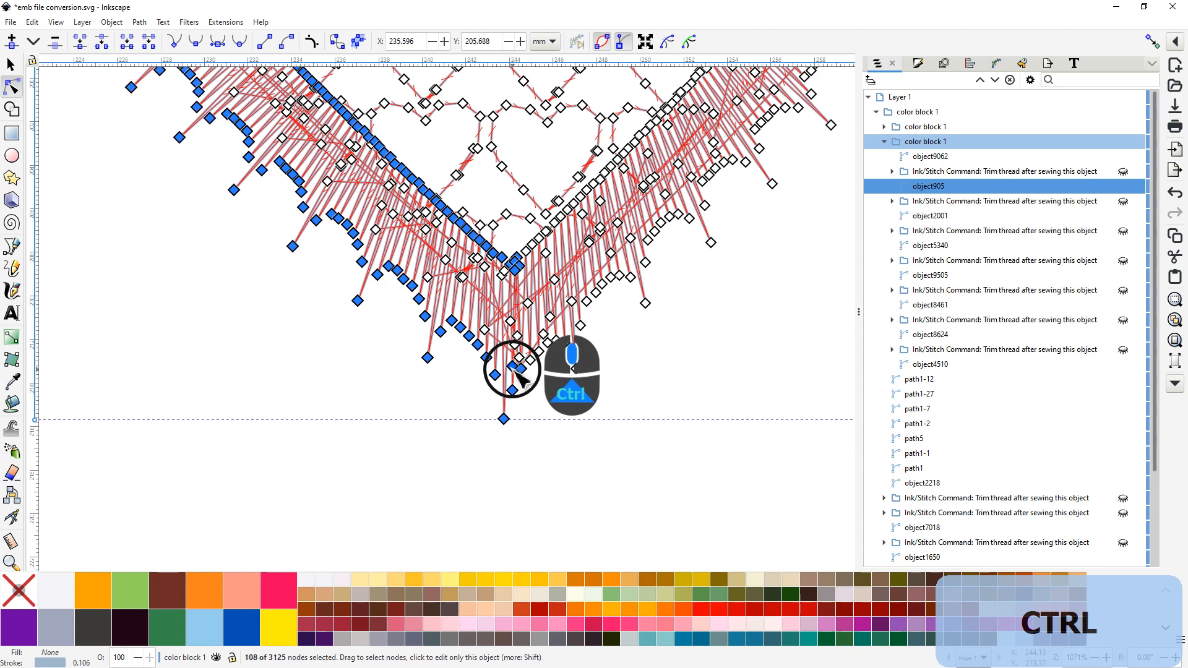
Step: Extend the along-path node selection from the lower left border up to the widest part of the heart's left side
middle_click(543, 445)
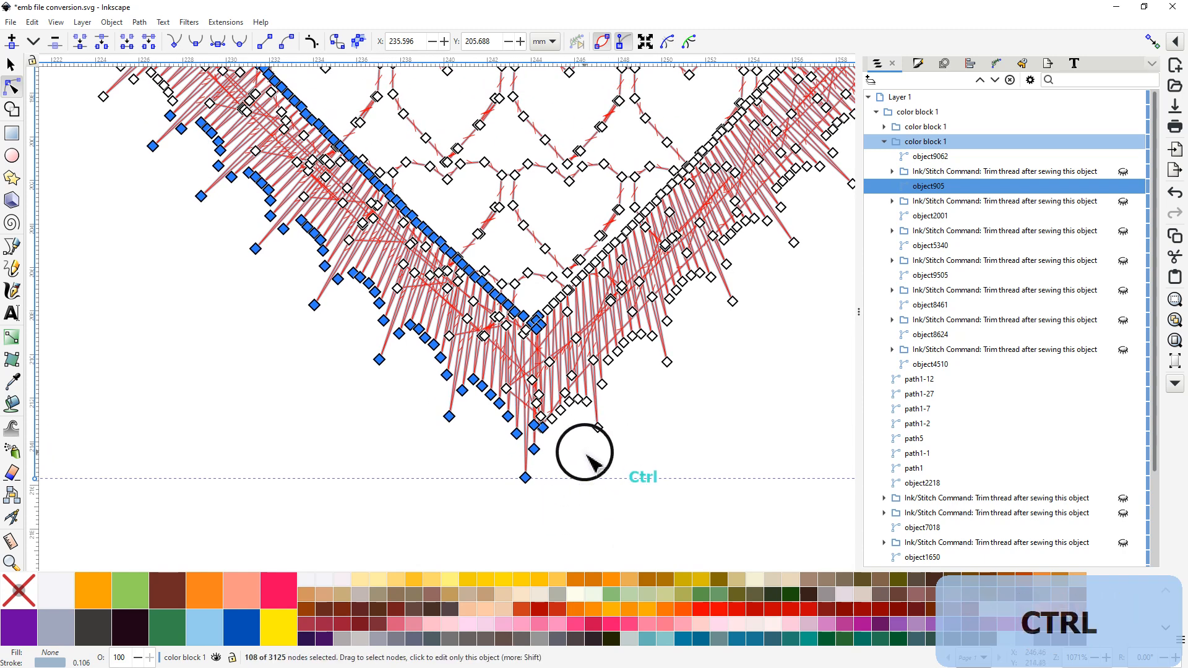
scroll(587, 456, "down", 3)
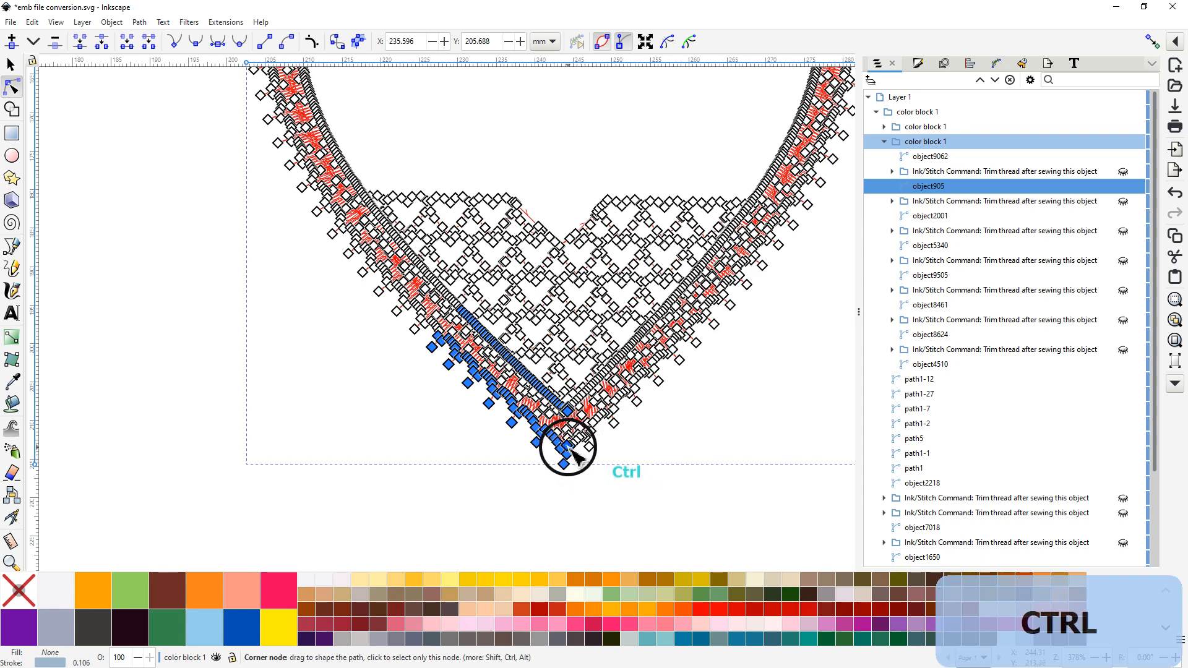
scroll(570, 454, "up", 5)
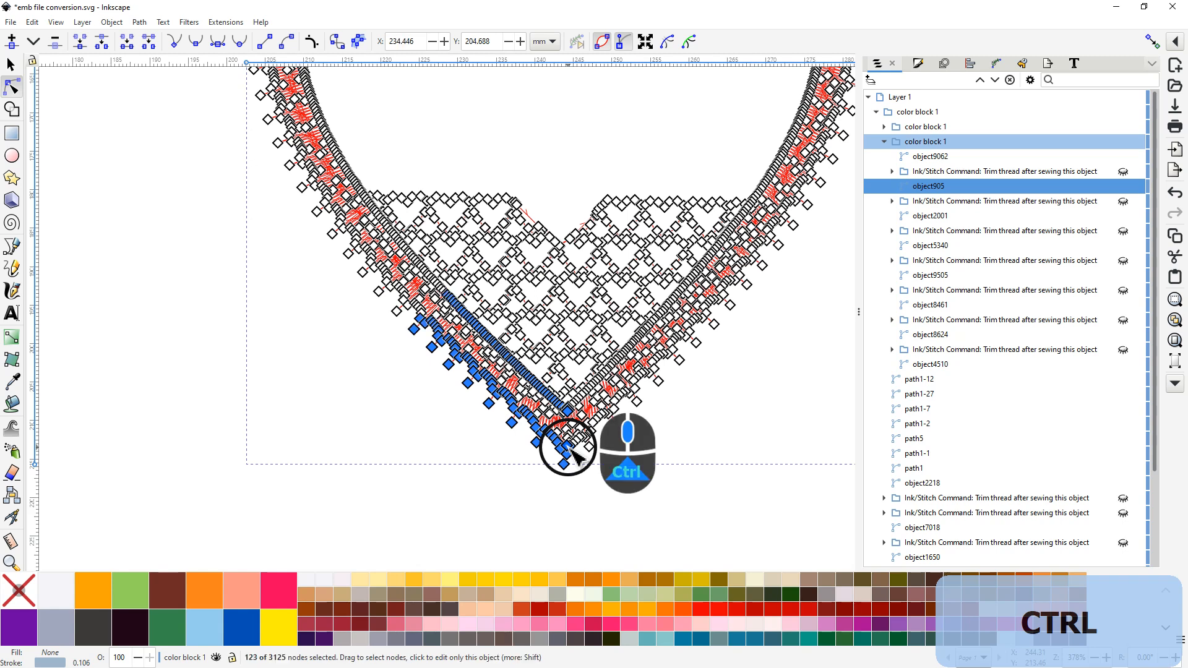
scroll(570, 454, "up", 5)
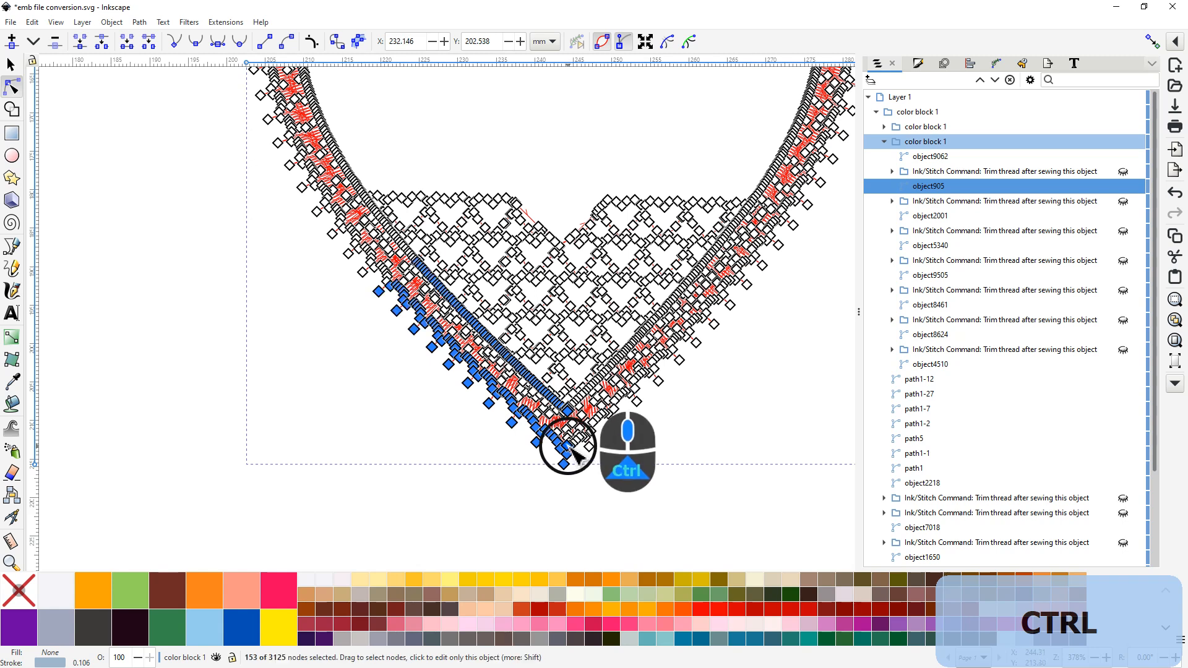
scroll(573, 456, "up", 6)
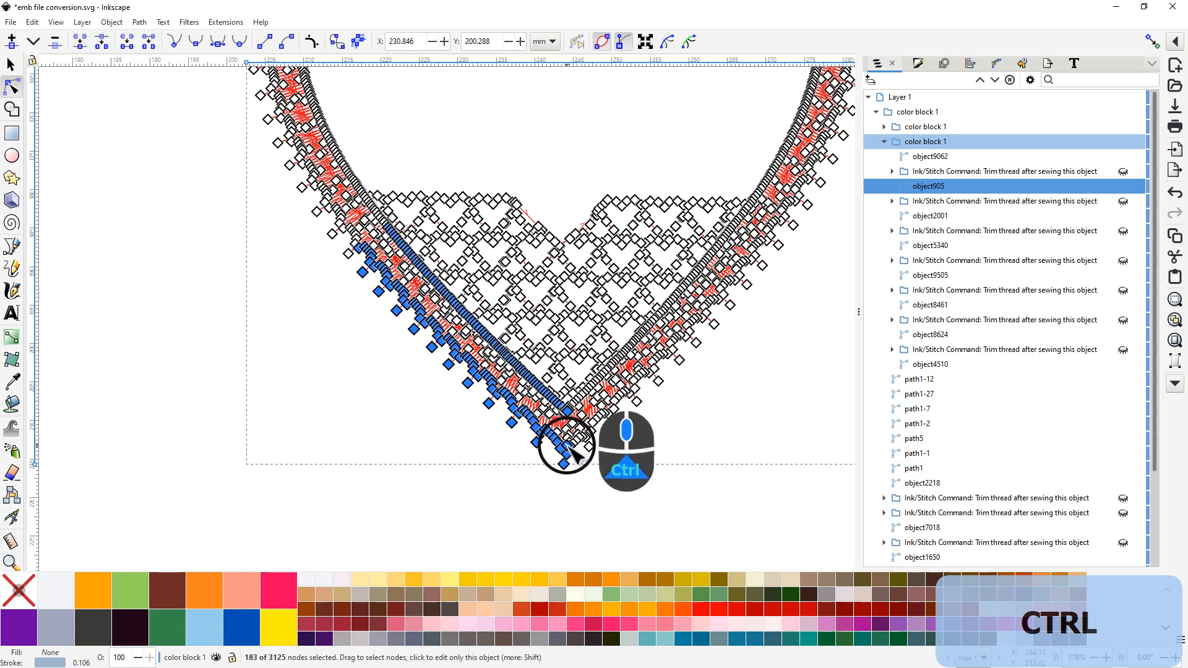
scroll(570, 456, "up", 3)
scroll(572, 457, "up", 1)
scroll(572, 454, "up", 5)
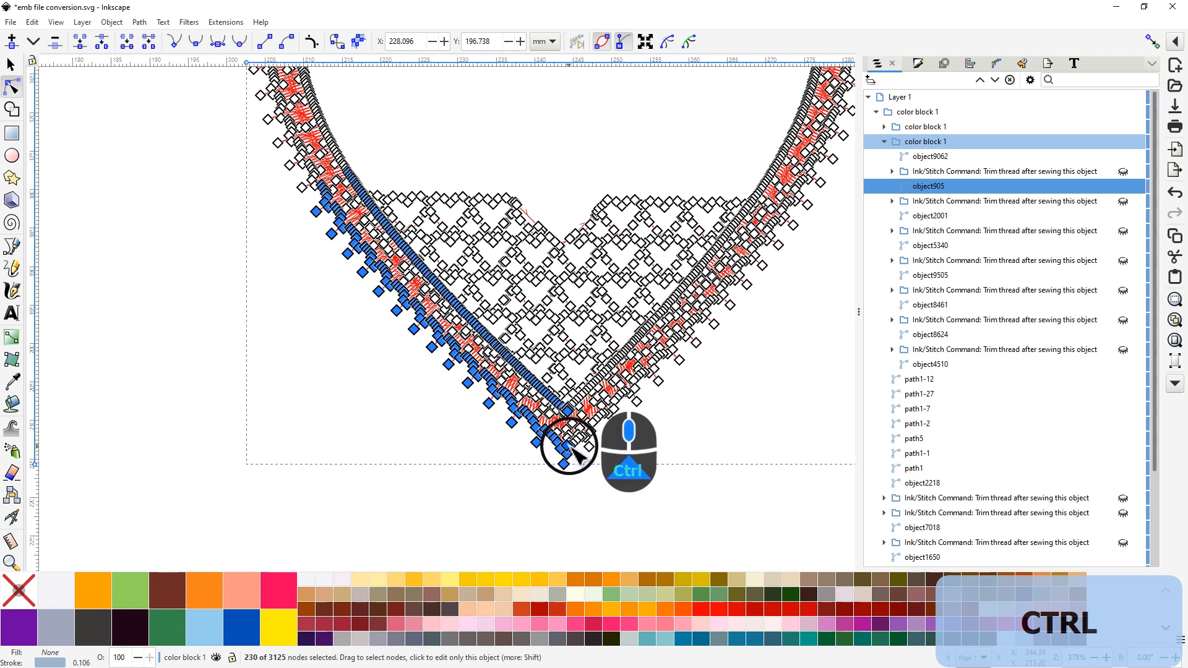
scroll(573, 455, "up", 5)
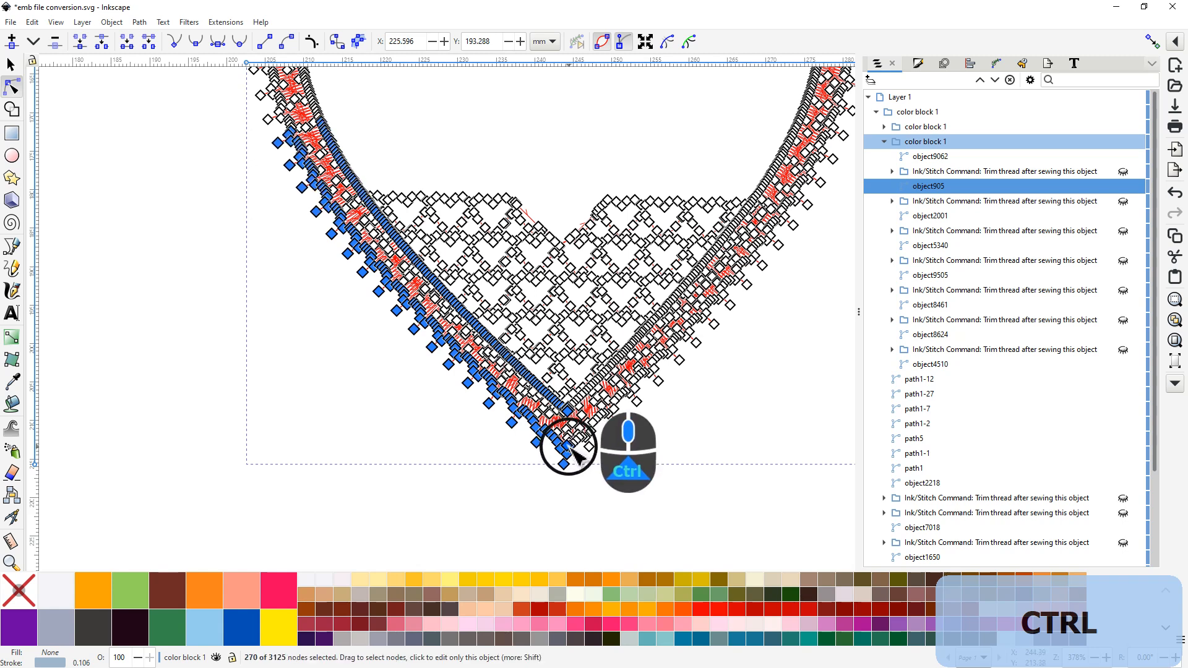
scroll(574, 457, "up", 1)
scroll(573, 456, "up", 1)
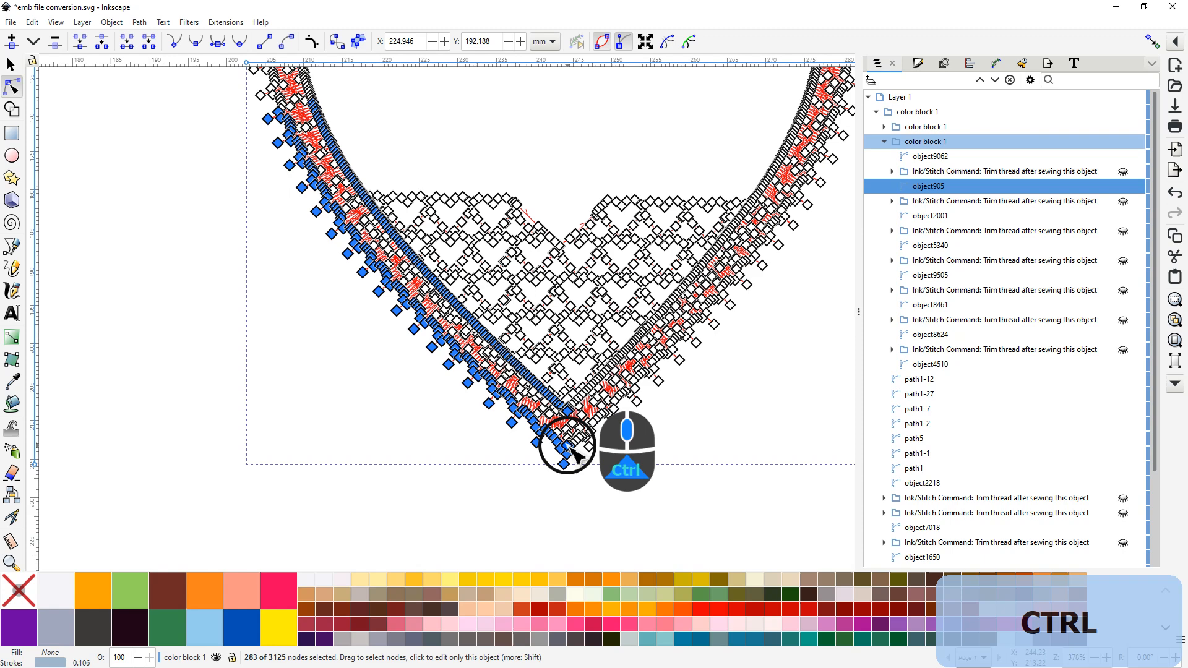
scroll(572, 456, "up", 5)
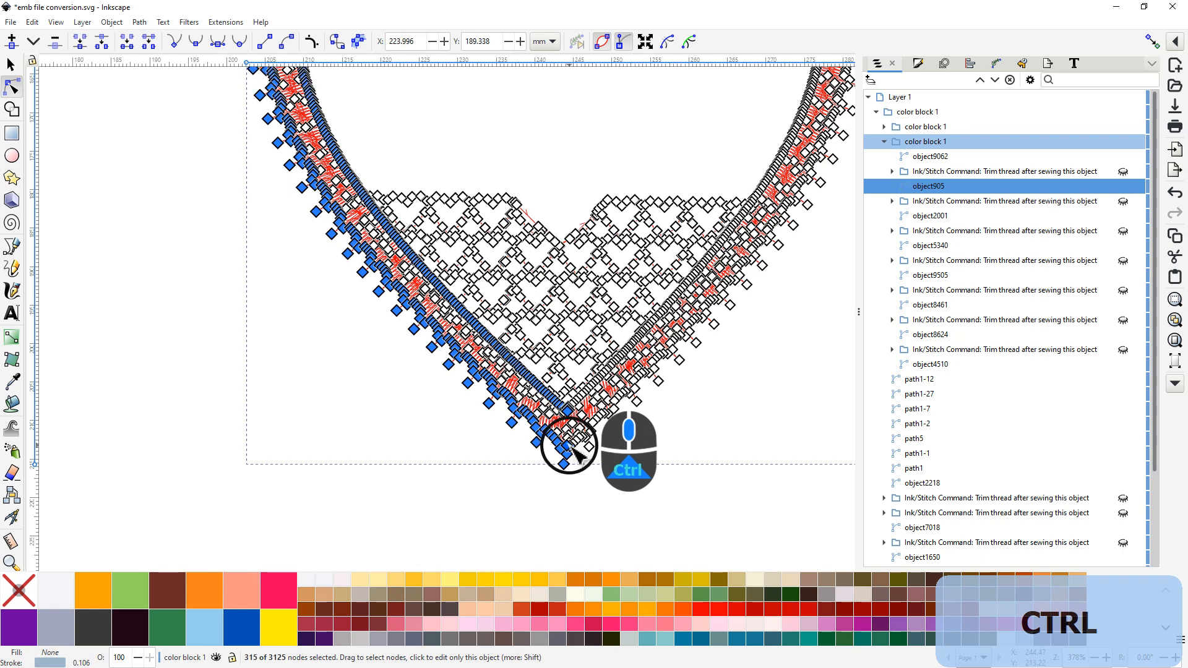
scroll(574, 456, "up", 5)
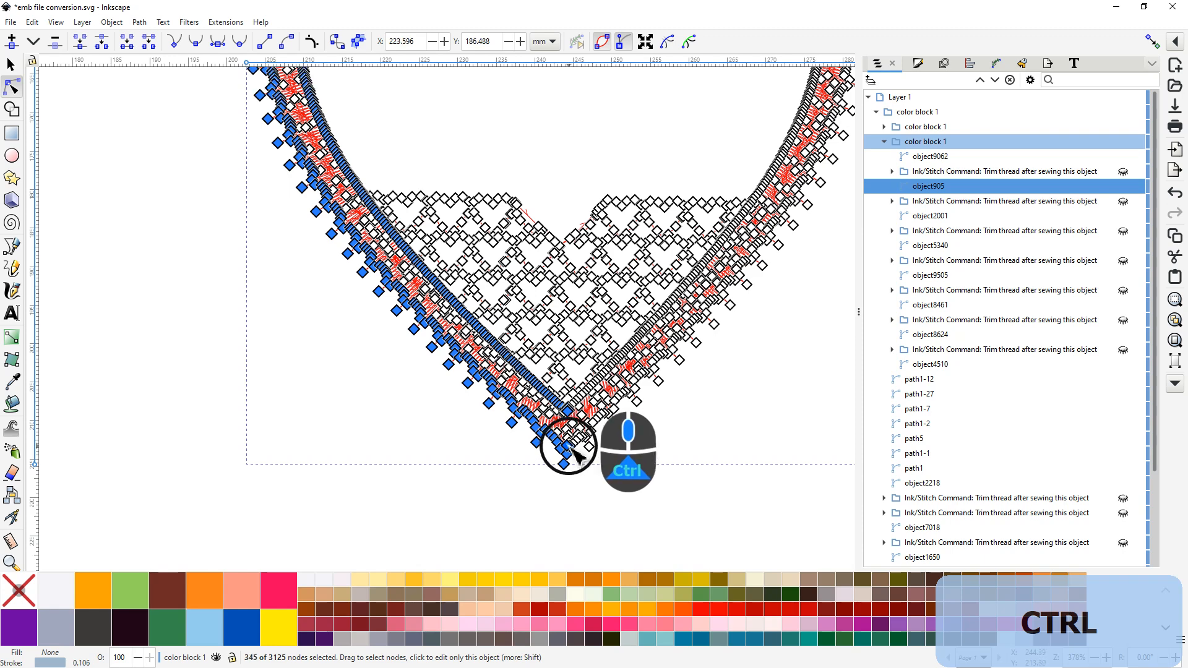
scroll(574, 456, "up", 1)
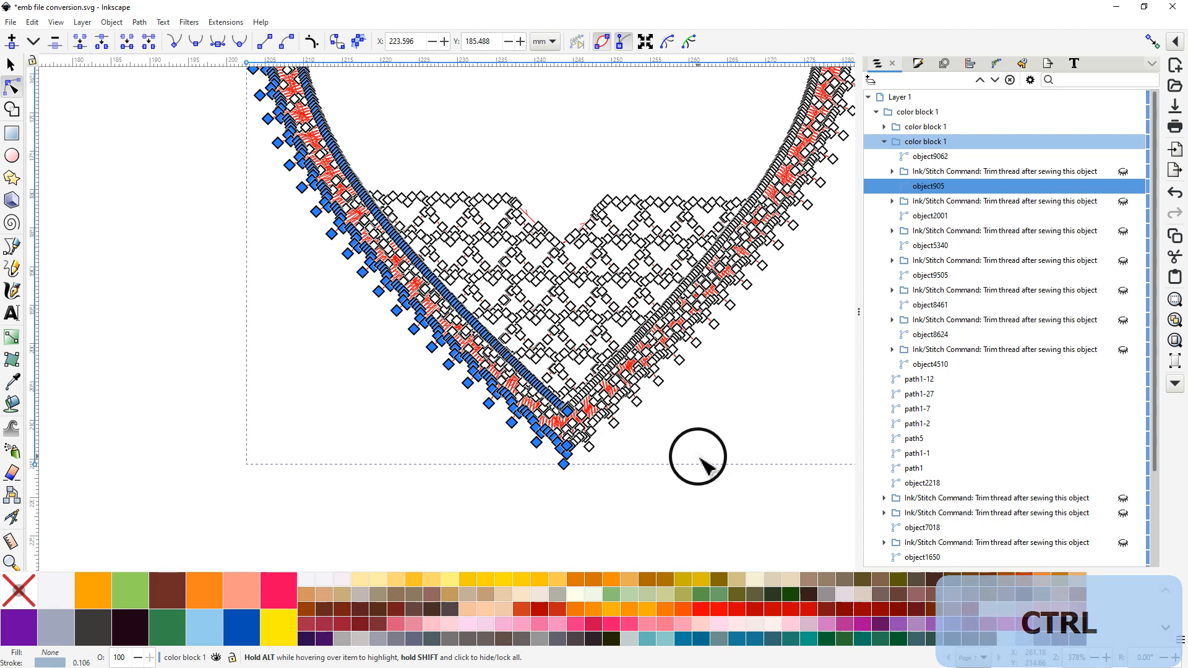
Step: Continue extending the node selection along the path over the upper left side to the top of the heart's left lobe
key("ctrl")
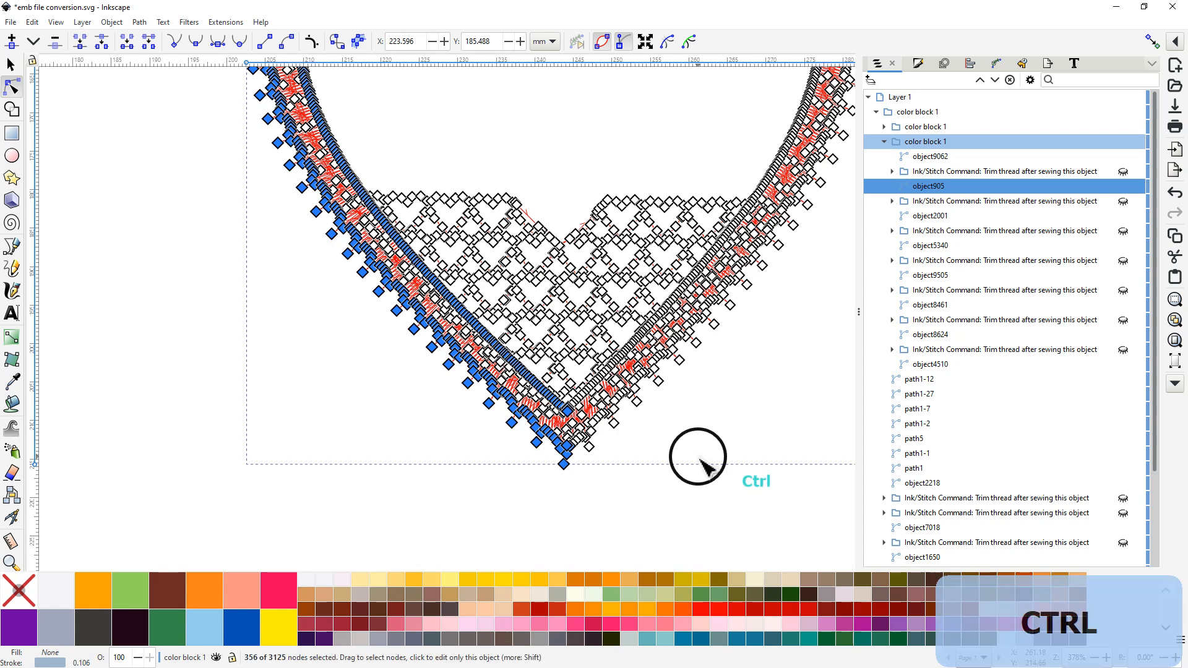
scroll(704, 464, "down", 2)
middle_click(698, 462)
left_click_drag(647, 484, 503, 487)
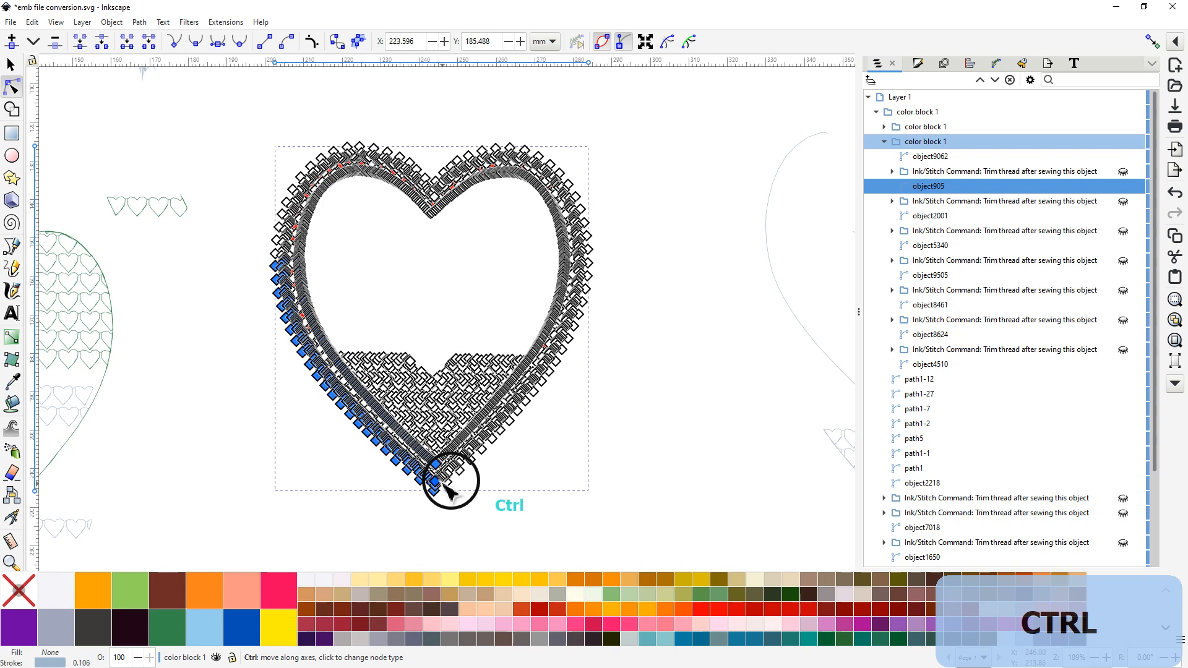
scroll(440, 489, "up", 1)
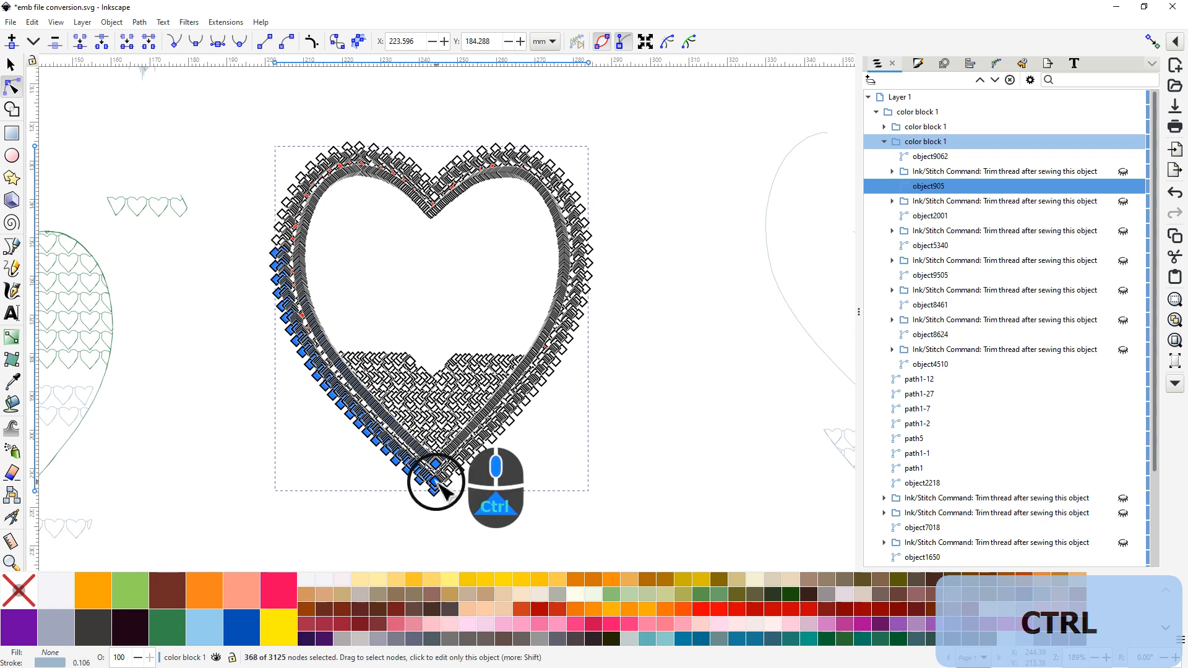
scroll(441, 486, "up", 3)
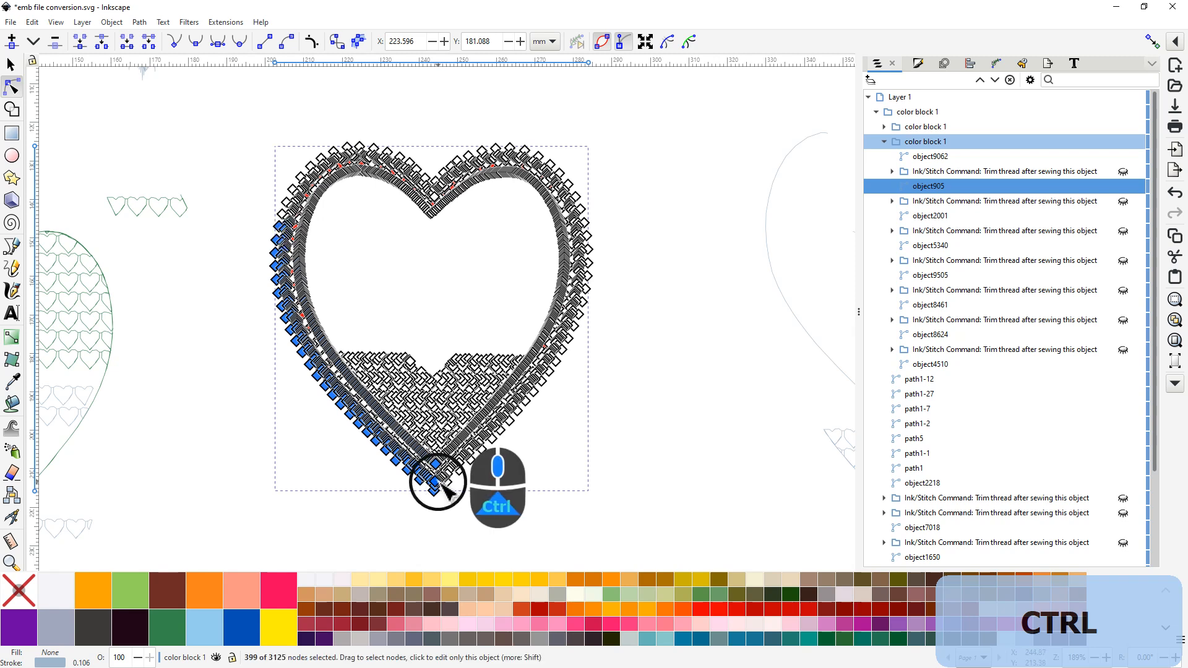
scroll(444, 492, "up", 4)
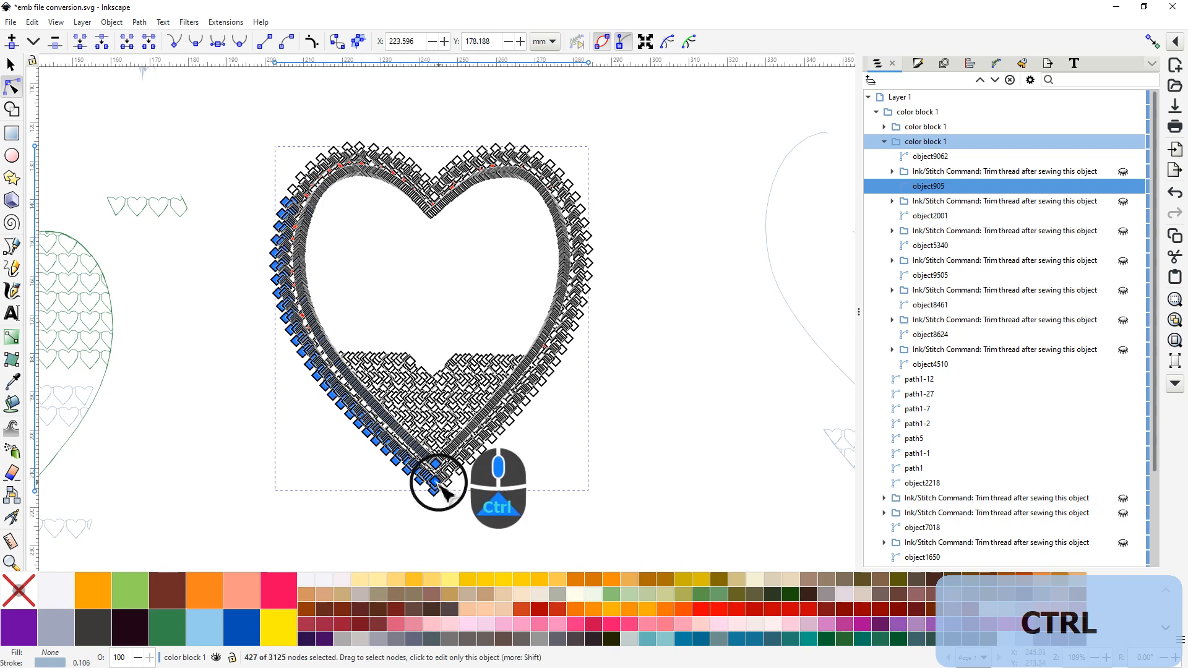
scroll(441, 491, "up", 4)
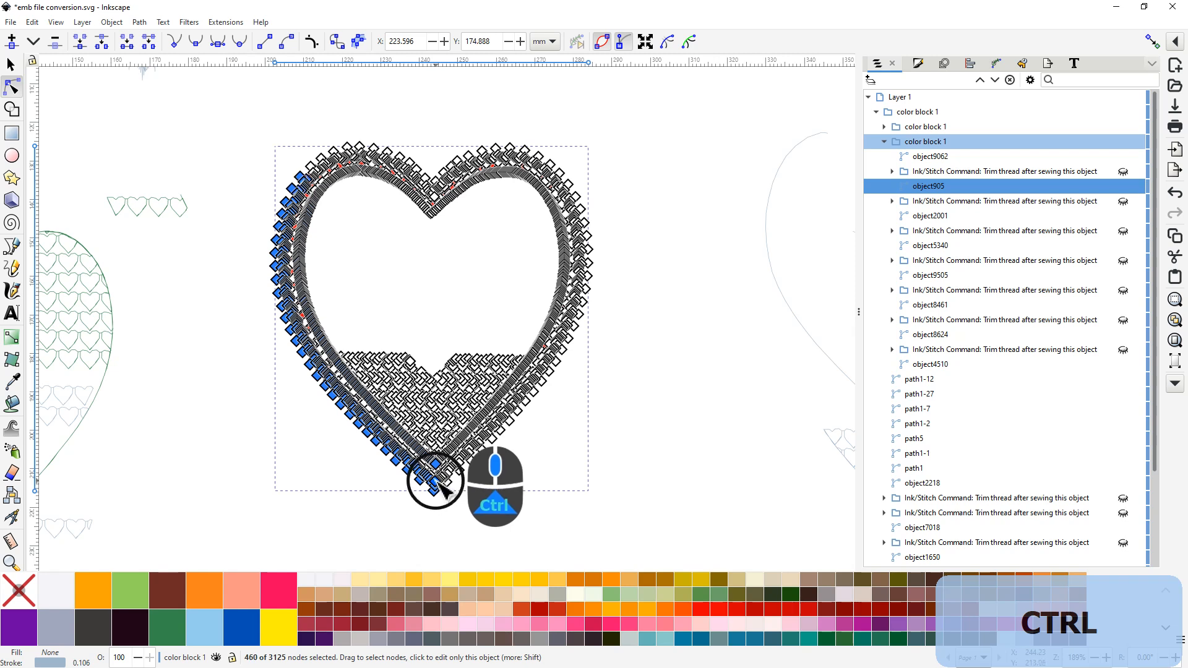
scroll(442, 490, "up", 1)
scroll(440, 485, "up", 4)
scroll(442, 488, "up", 1)
scroll(441, 487, "up", 4)
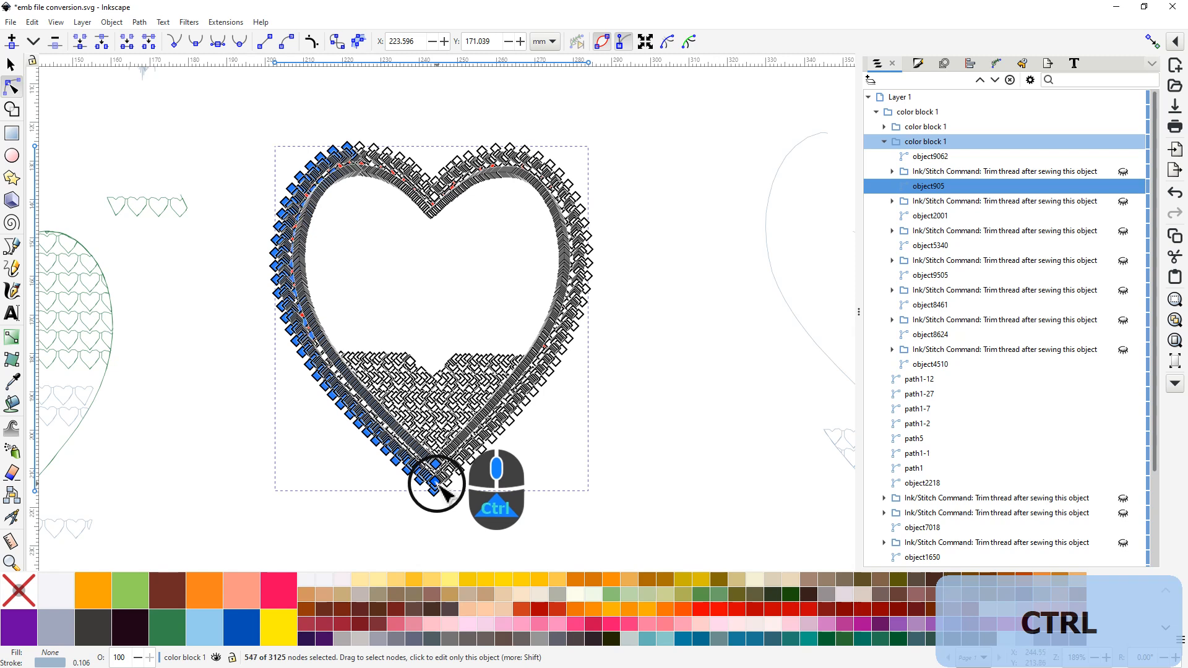
Step: Extend the along-path node selection around the heart's bottom tip and partway up its lower right border
scroll(442, 488, "up", 2)
scroll(443, 489, "up", 1)
scroll(444, 490, "up", 1)
scroll(445, 491, "up", 4)
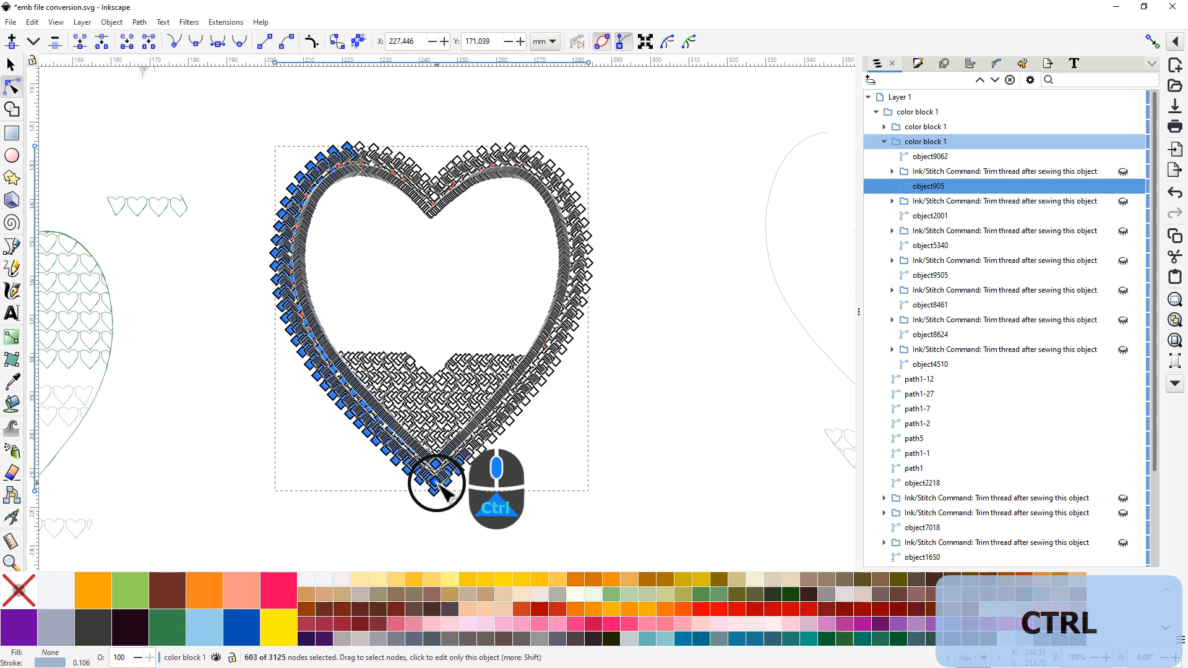
scroll(443, 489, "up", 4)
scroll(445, 491, "up", 2)
scroll(443, 489, "up", 4)
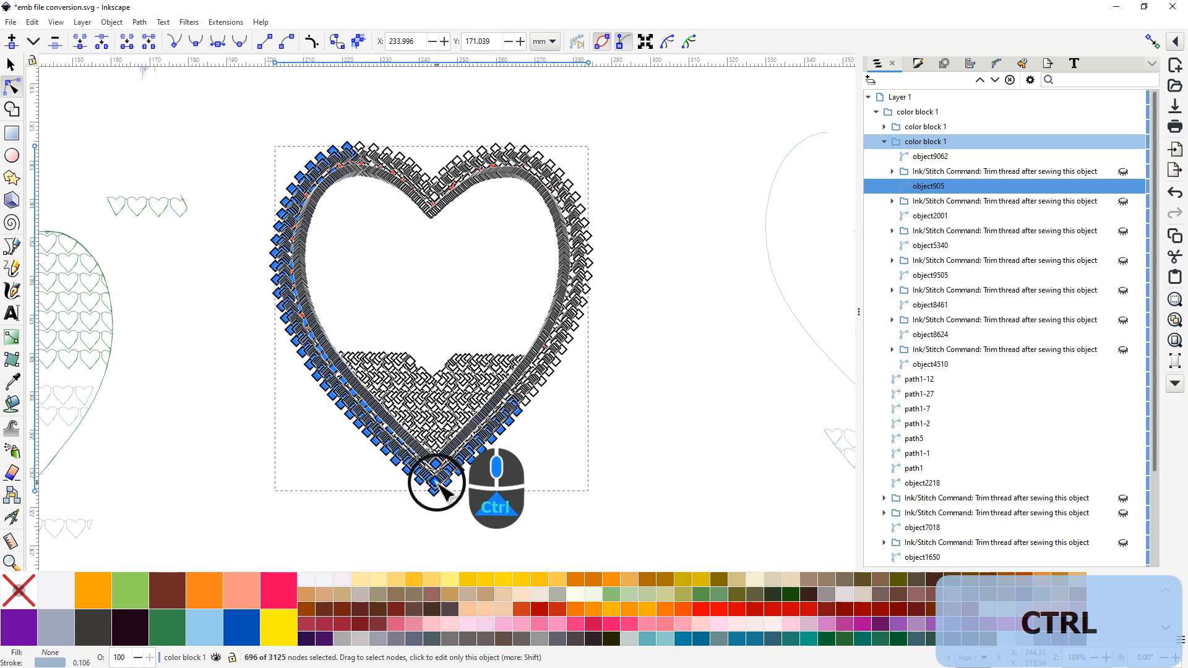
scroll(443, 489, "up", 2)
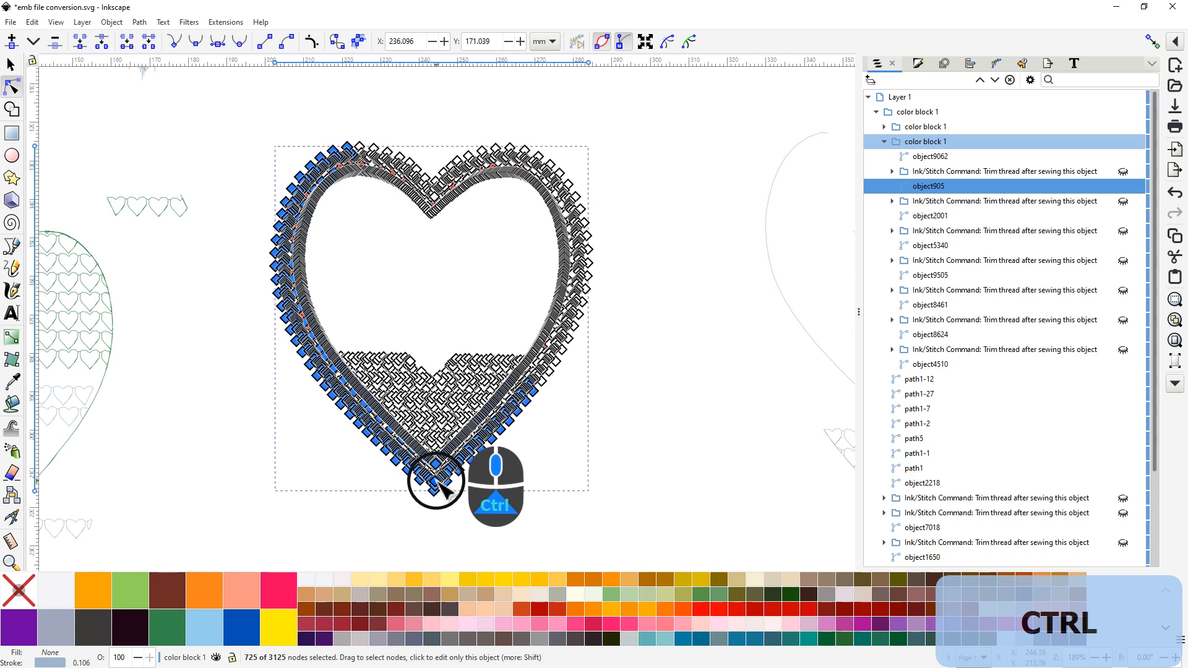
Step: Keep growing the node selection up the lower right border to the widest part of the heart's right side
scroll(443, 489, "up", 2)
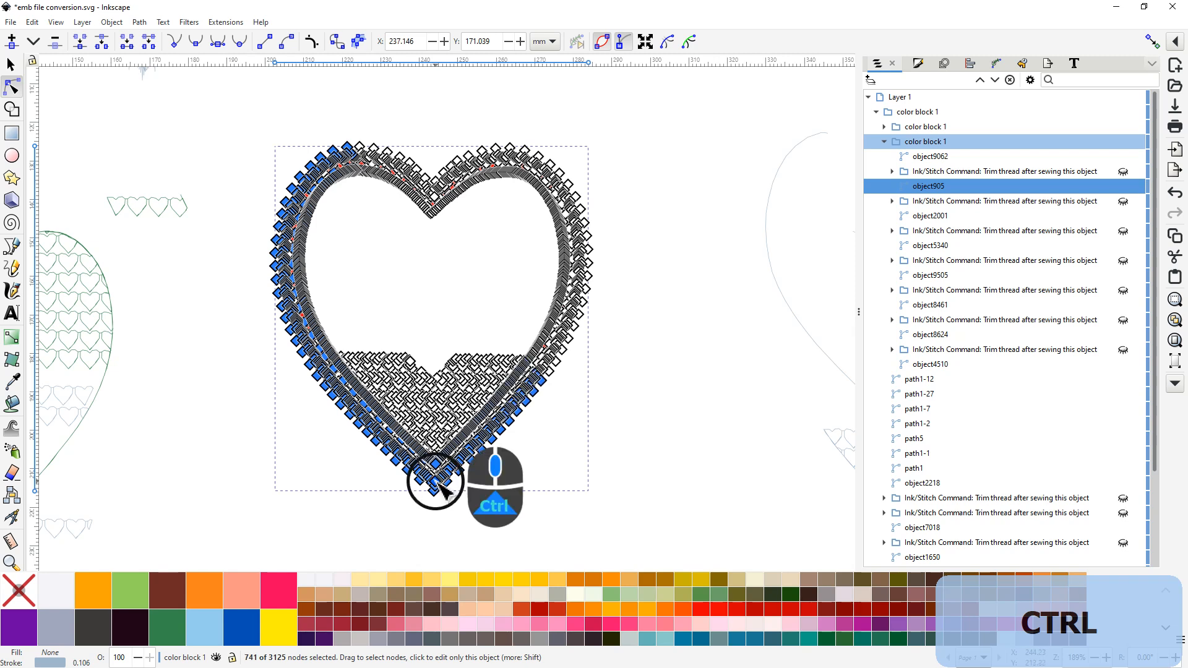
scroll(443, 491, "up", 3)
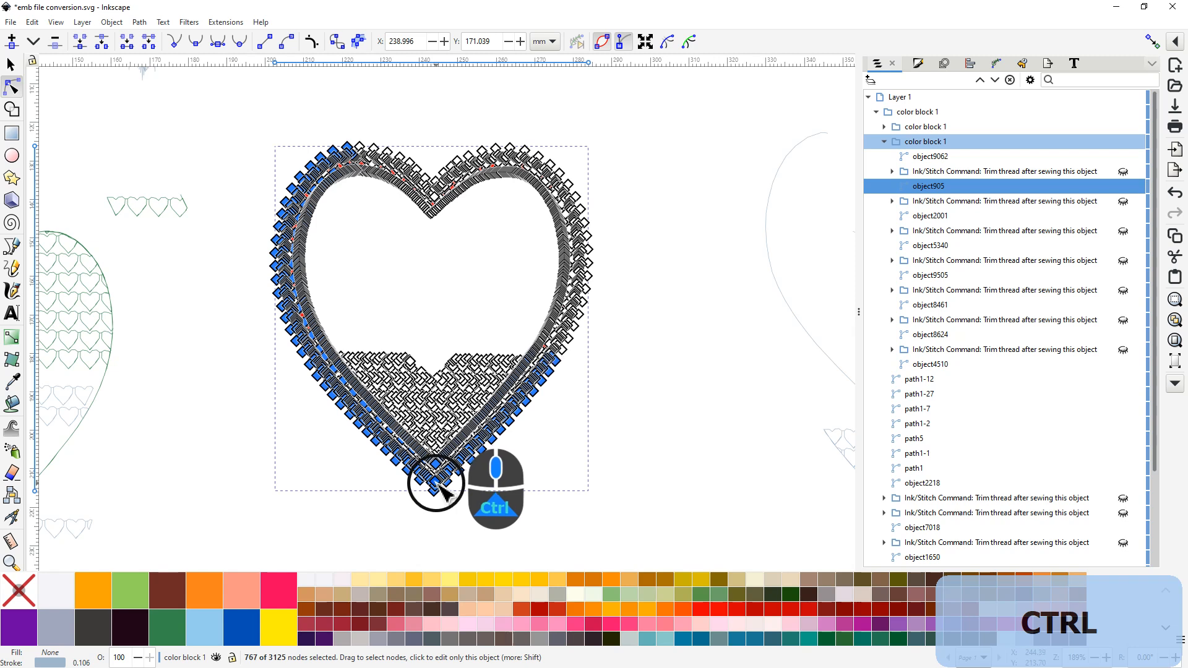
scroll(443, 490, "up", 3)
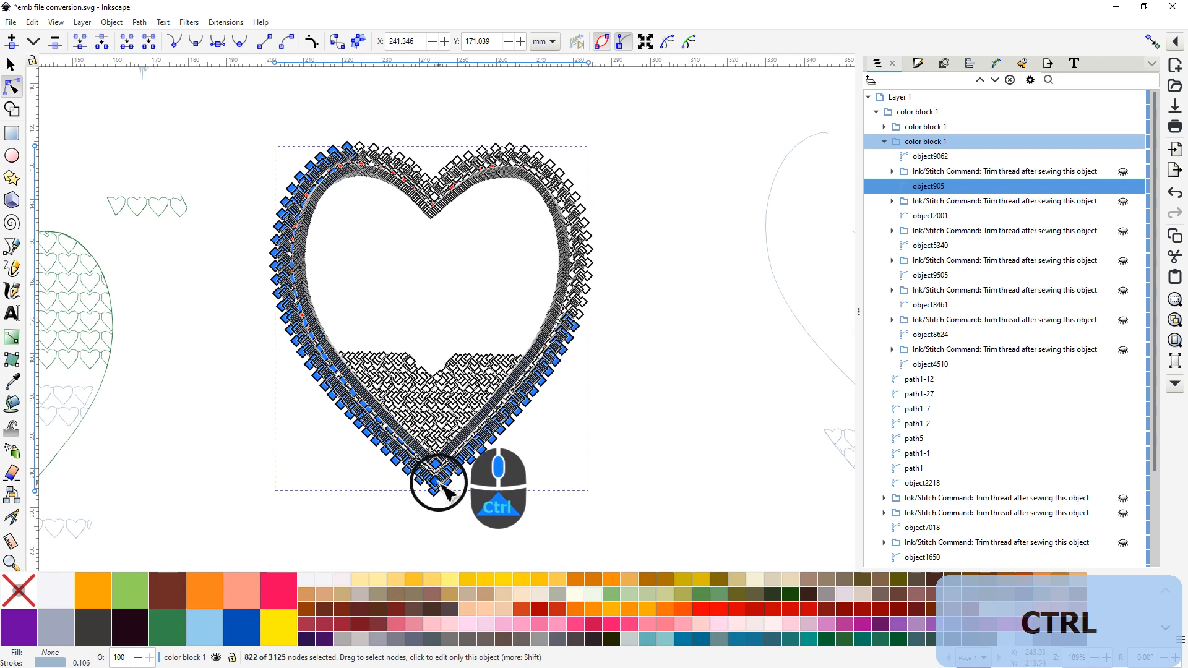
scroll(443, 490, "up", 1)
scroll(443, 491, "up", 2)
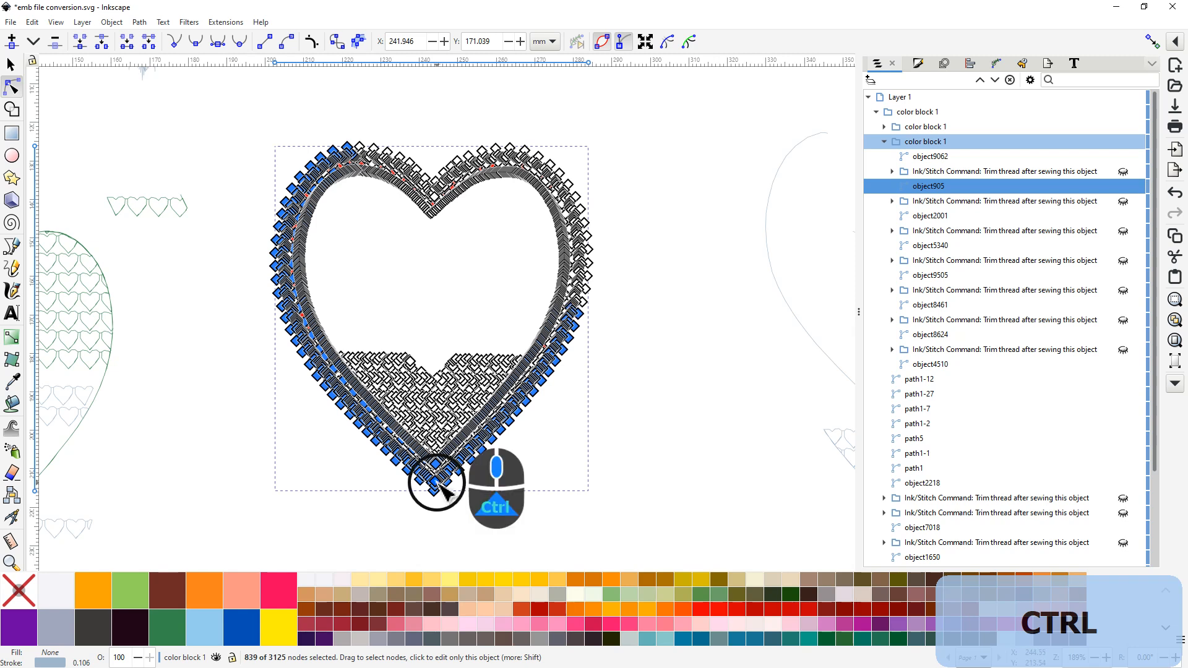
scroll(444, 491, "up", 5)
scroll(443, 489, "up", 4)
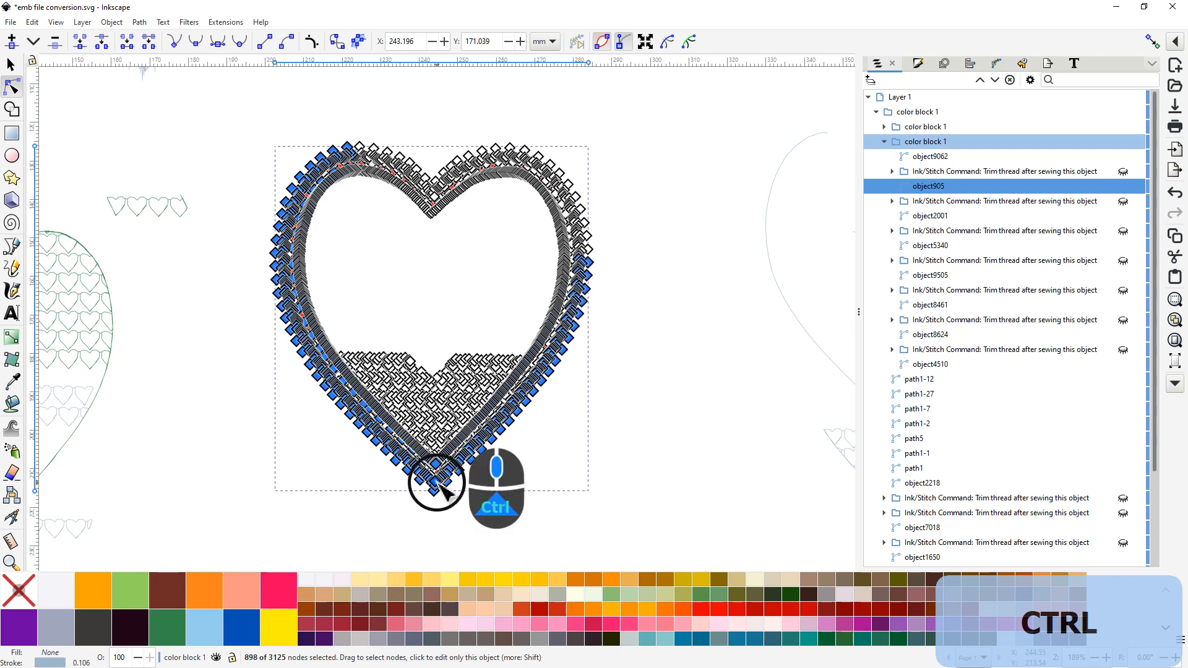
Step: Continue the along-path node selection over the upper right side to the top of the heart's right lobe
scroll(443, 488, "up", 3)
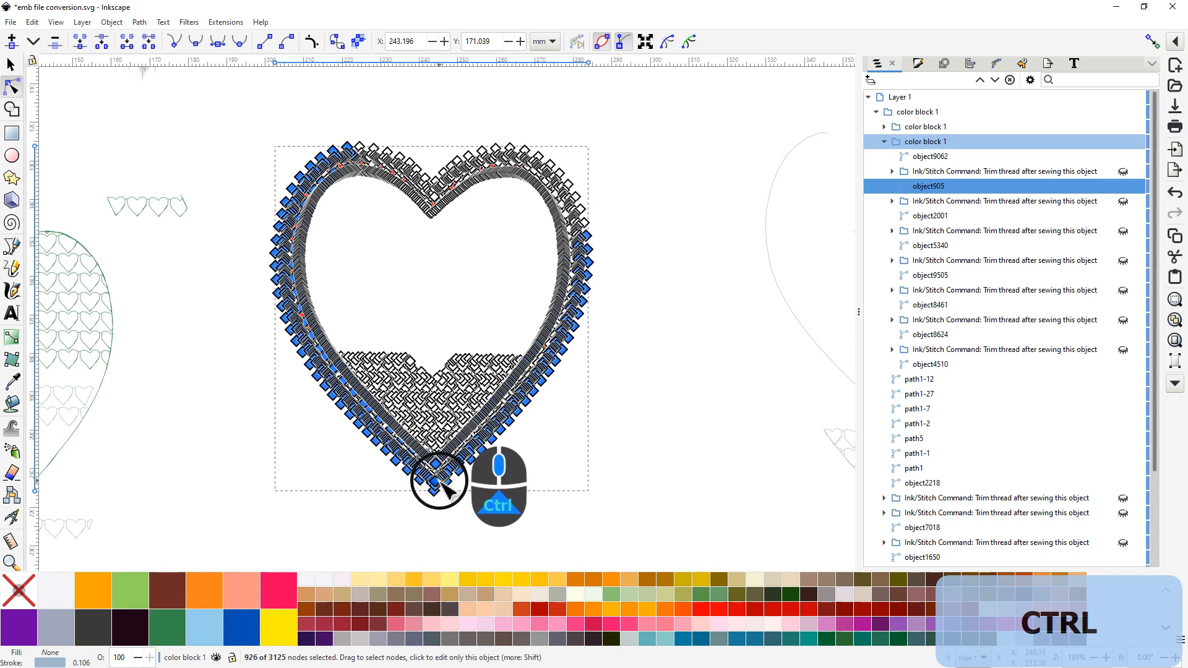
scroll(443, 488, "up", 4)
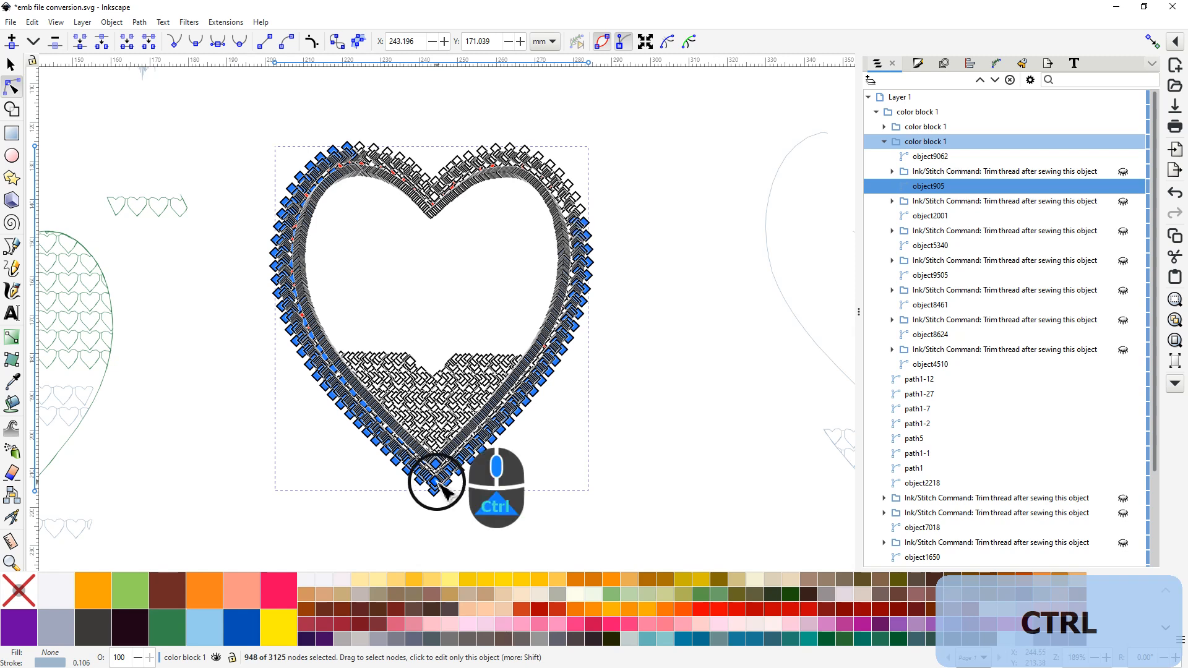
scroll(443, 489, "up", 5)
scroll(443, 488, "up", 3)
scroll(444, 489, "up", 5)
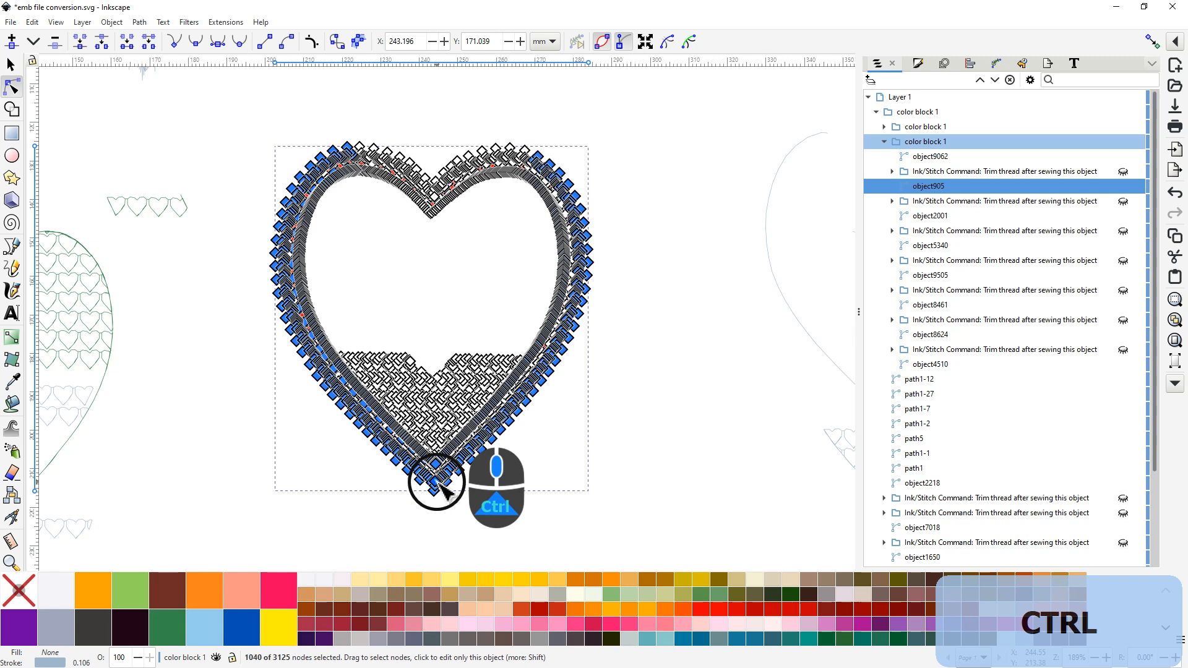
scroll(443, 488, "up", 2)
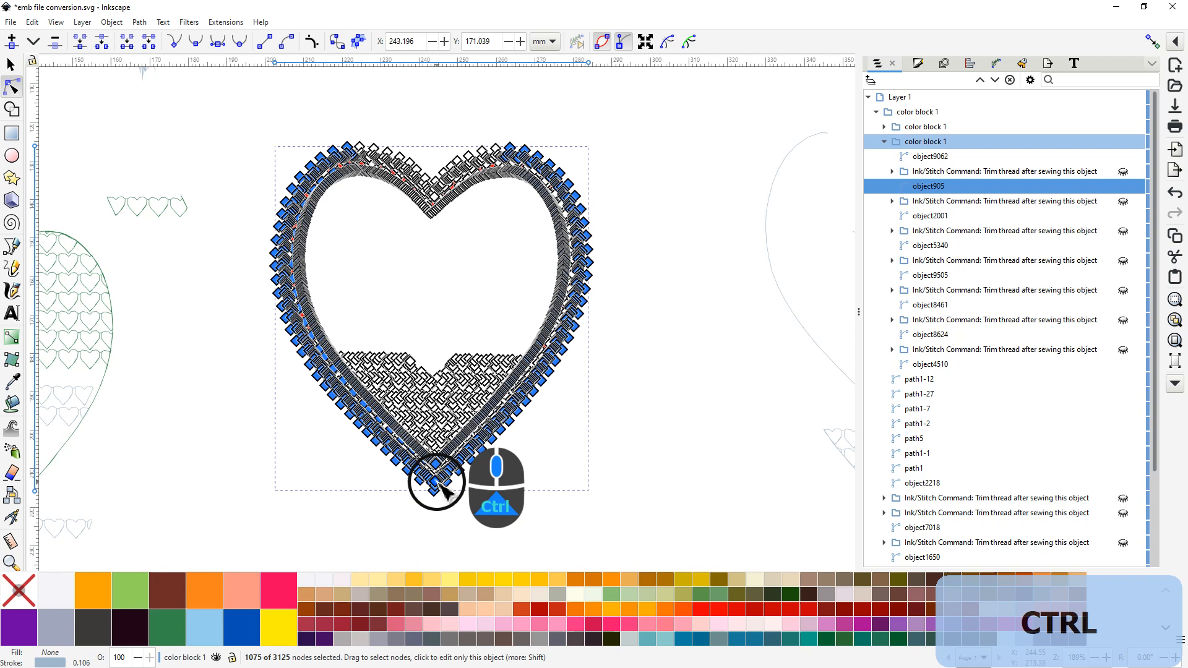
Step: Extend the node selection from the top of the right lobe down to the heart's centre notch
scroll(443, 489, "up", 1)
scroll(443, 489, "up", 1)
scroll(443, 489, "up", 2)
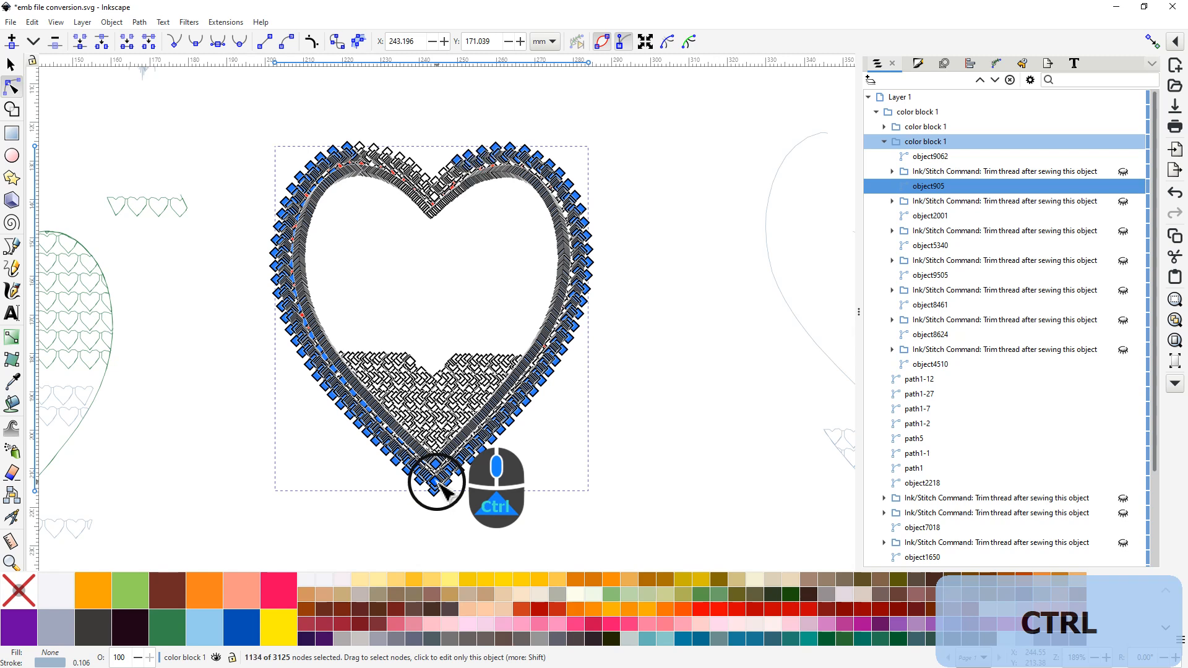
scroll(443, 489, "up", 3)
scroll(443, 489, "up", 3)
scroll(443, 489, "up", 2)
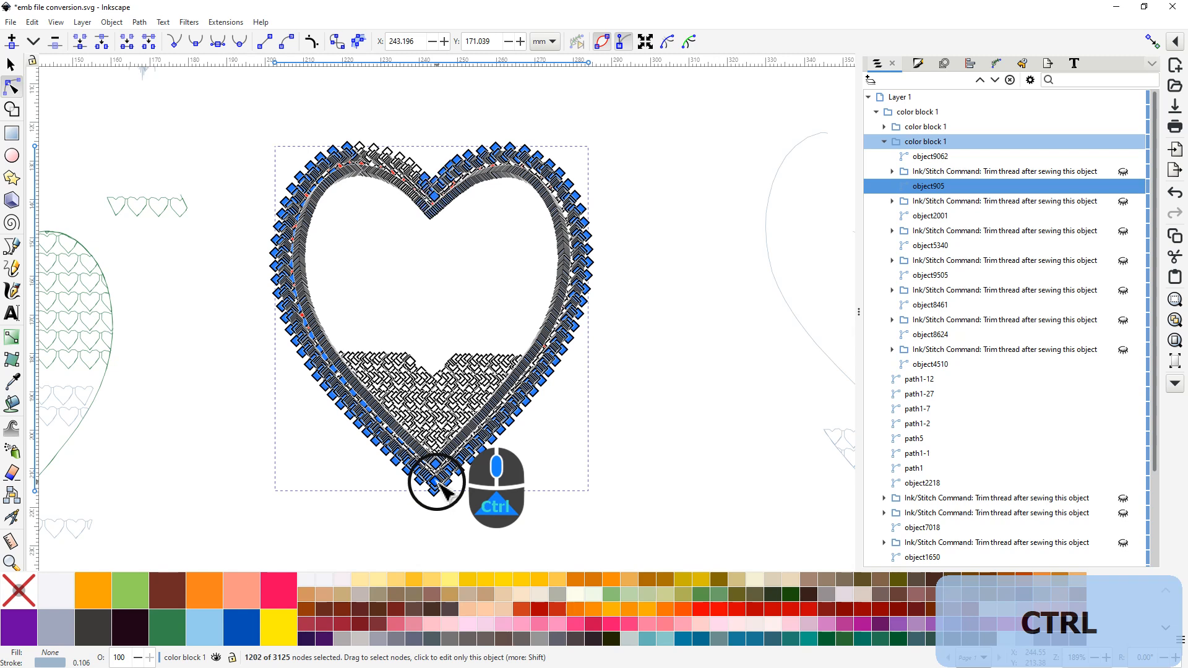
Step: Grow the selection from the centre notch up to the left lobe so the whole outer fringe is selected
scroll(443, 489, "up", 1)
scroll(443, 489, "up", 1)
scroll(443, 489, "up", 3)
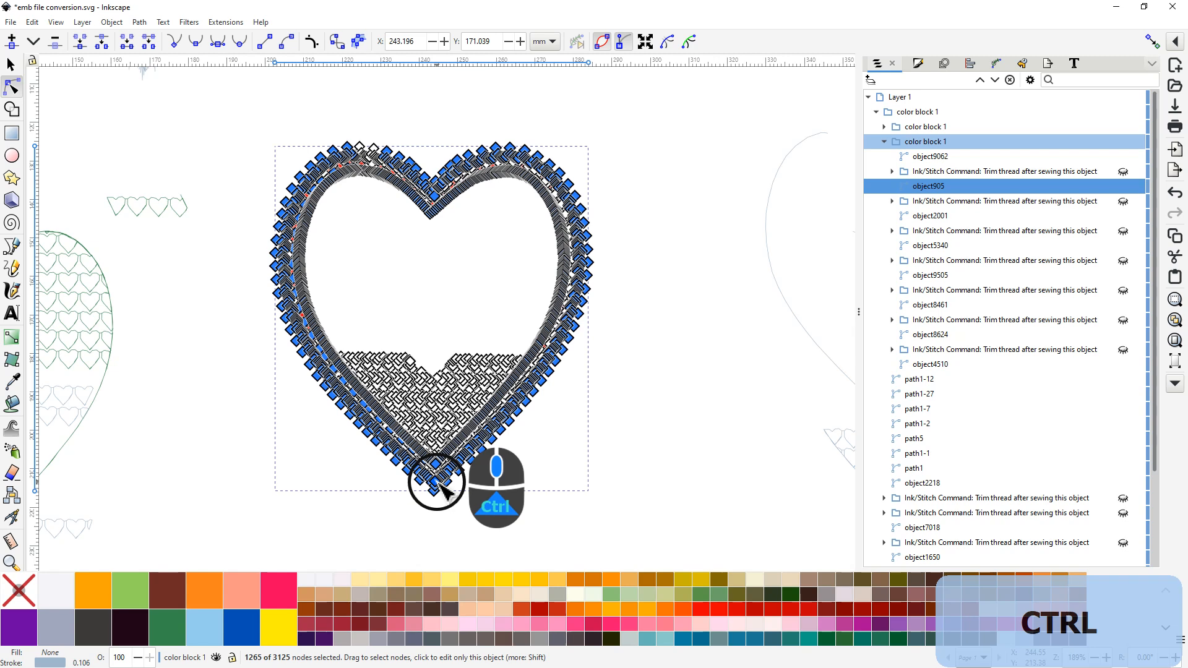
scroll(443, 489, "up", 1)
scroll(443, 489, "up", 1)
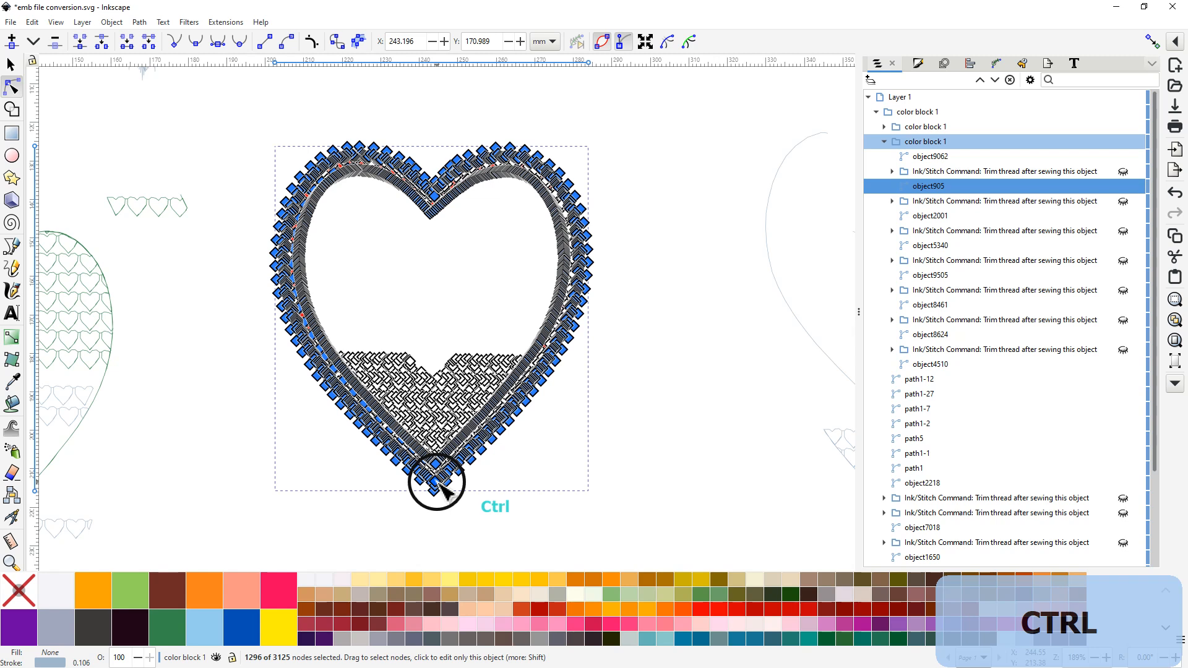
Step: Continue growing the selection along the path through the remaining stitch nodes inside the fringed border
scroll(443, 489, "up", 1)
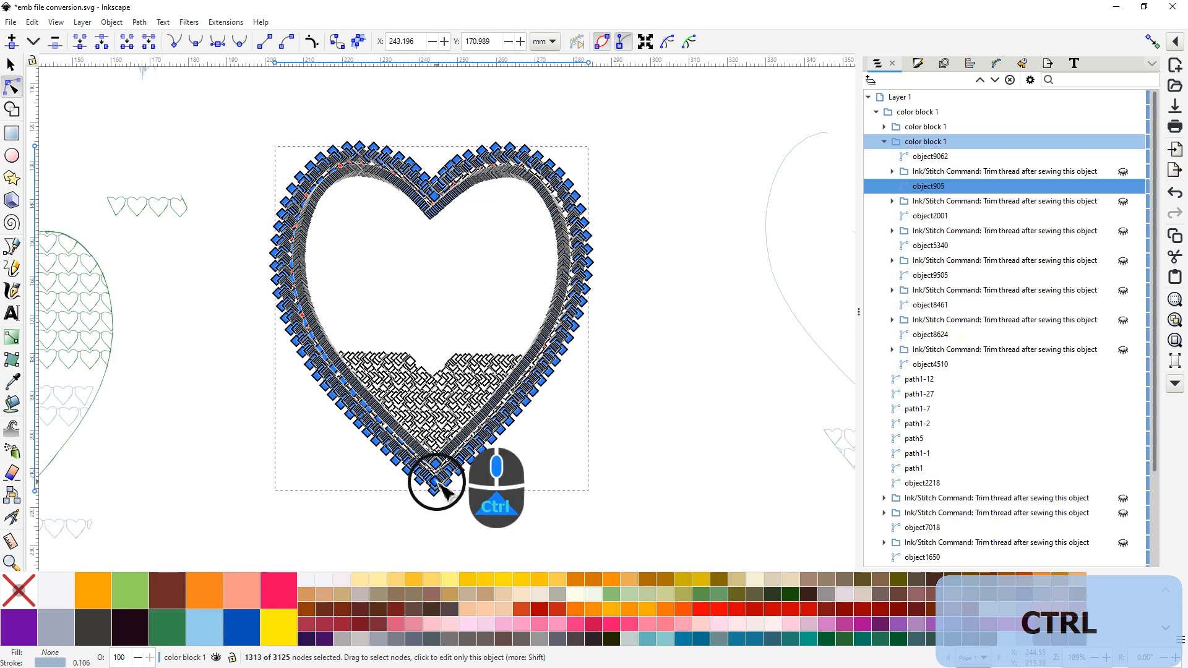
scroll(443, 489, "up", 2)
scroll(443, 489, "up", 1)
scroll(443, 489, "up", 3)
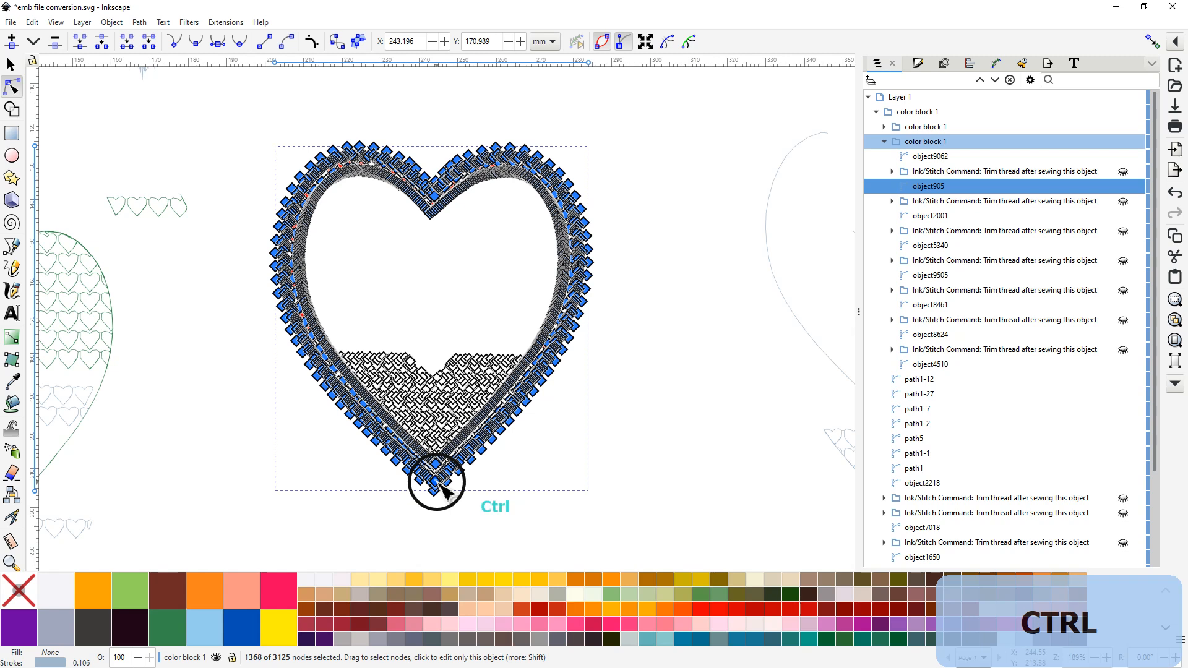
scroll(443, 489, "up", 2)
scroll(443, 489, "up", 1)
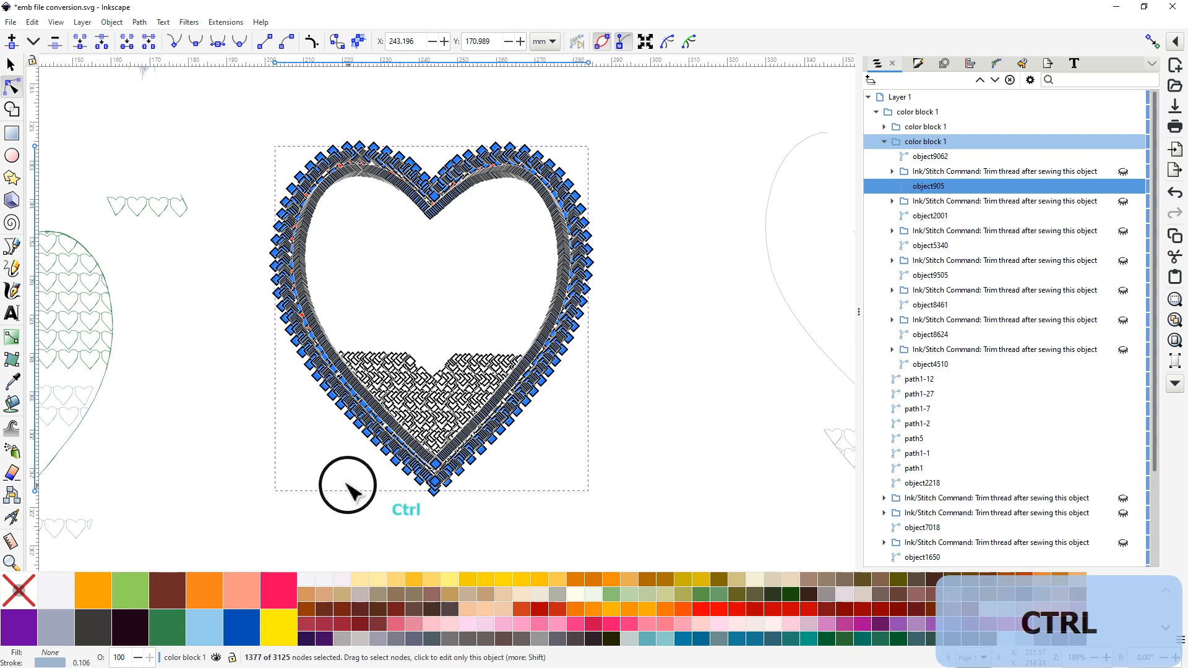
scroll(338, 478, "up", 1)
scroll(338, 478, "up", 1)
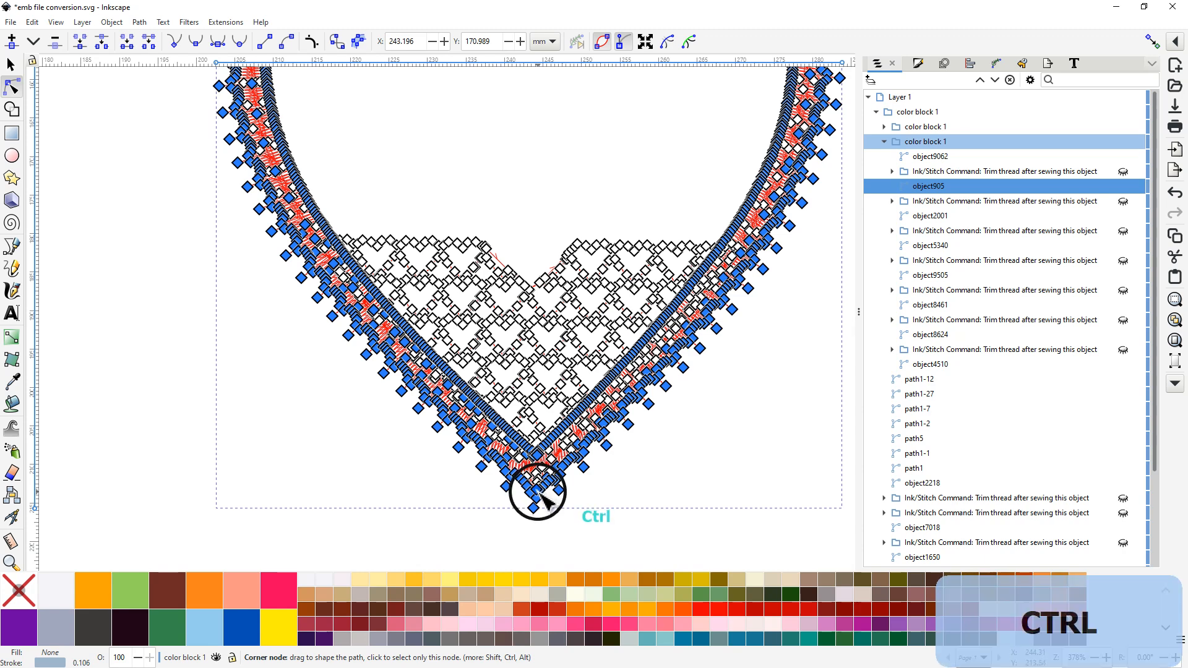
scroll(538, 492, "up", 1)
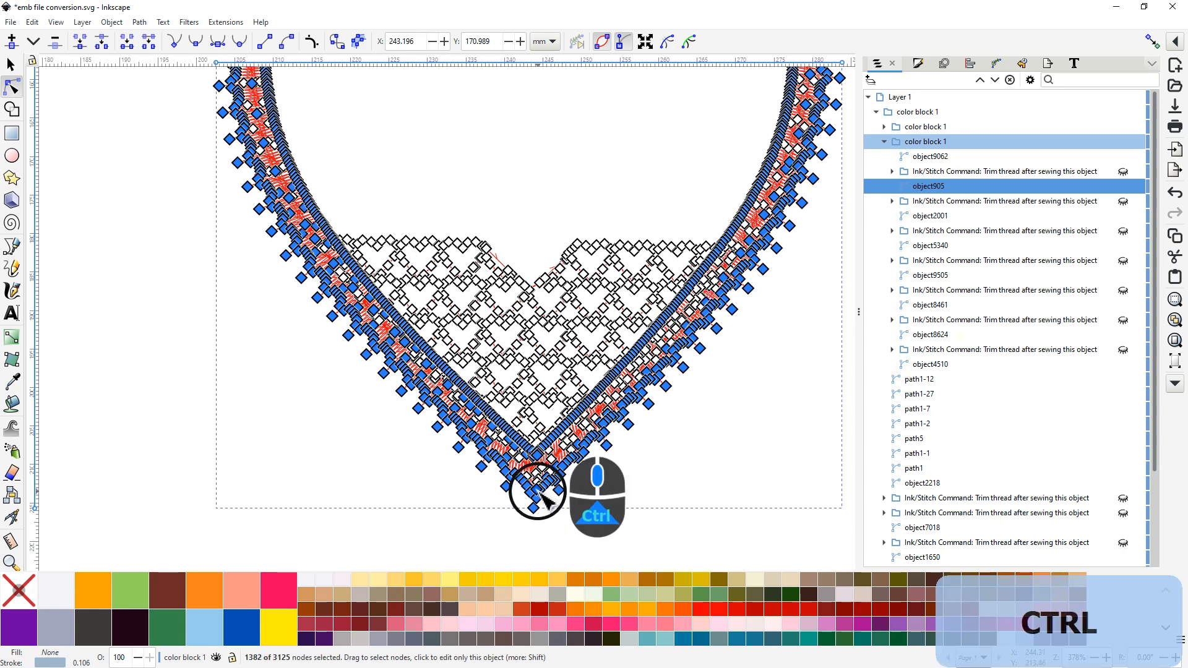
scroll(546, 499, "up", 4)
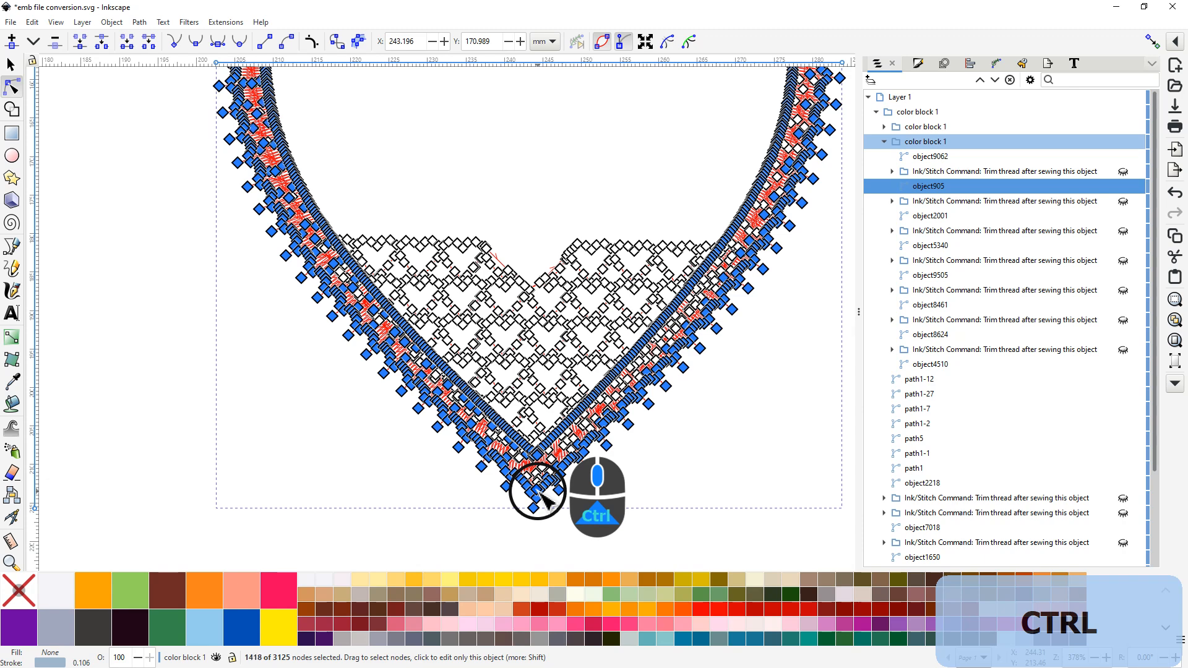
scroll(545, 499, "up", 1)
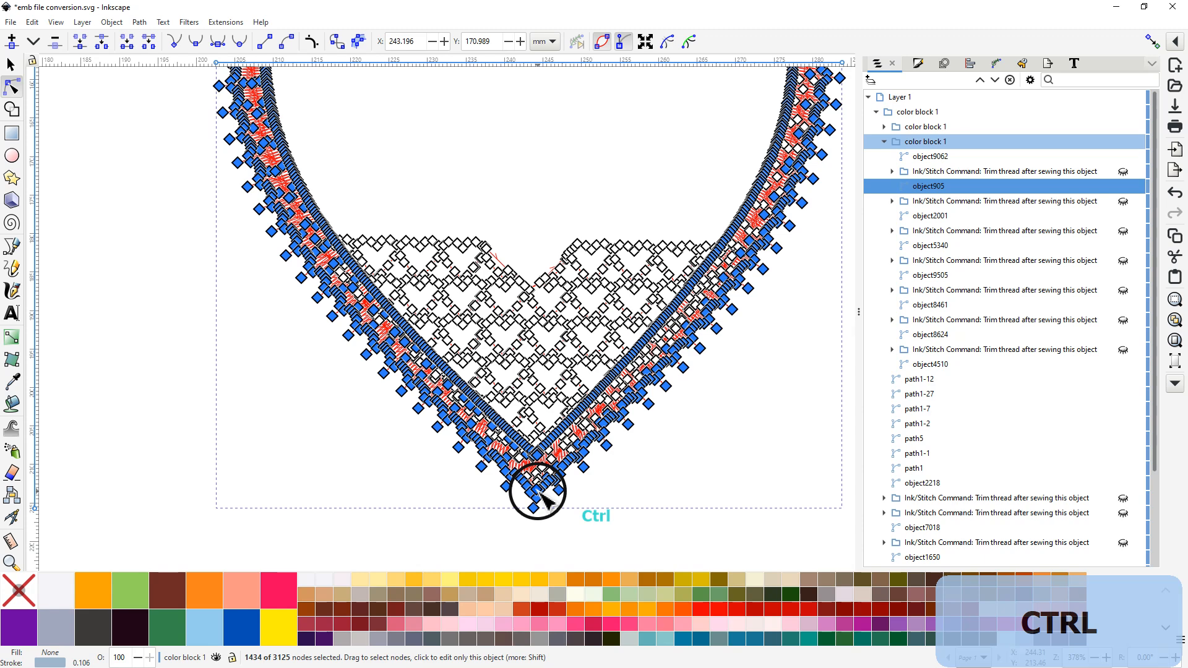
Step: Add the last border nodes to the selection in small increments, leaving the small-heart fill pattern's nodes unselected
left_click(542, 496, "ctrl")
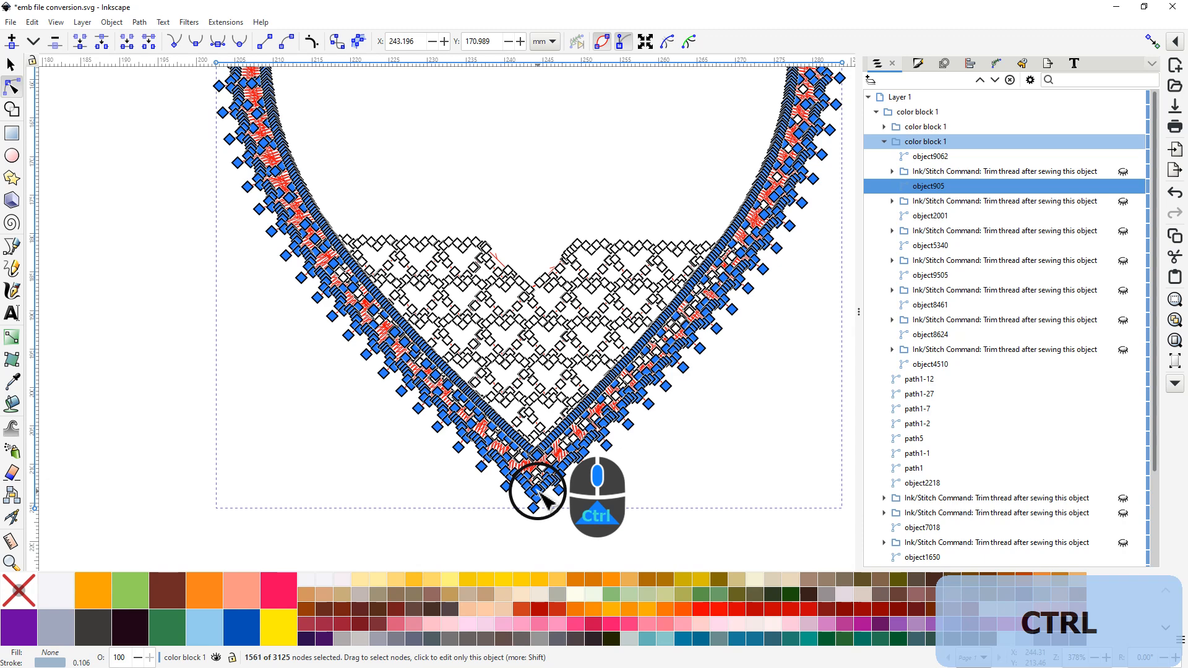
left_click(545, 498, "ctrl")
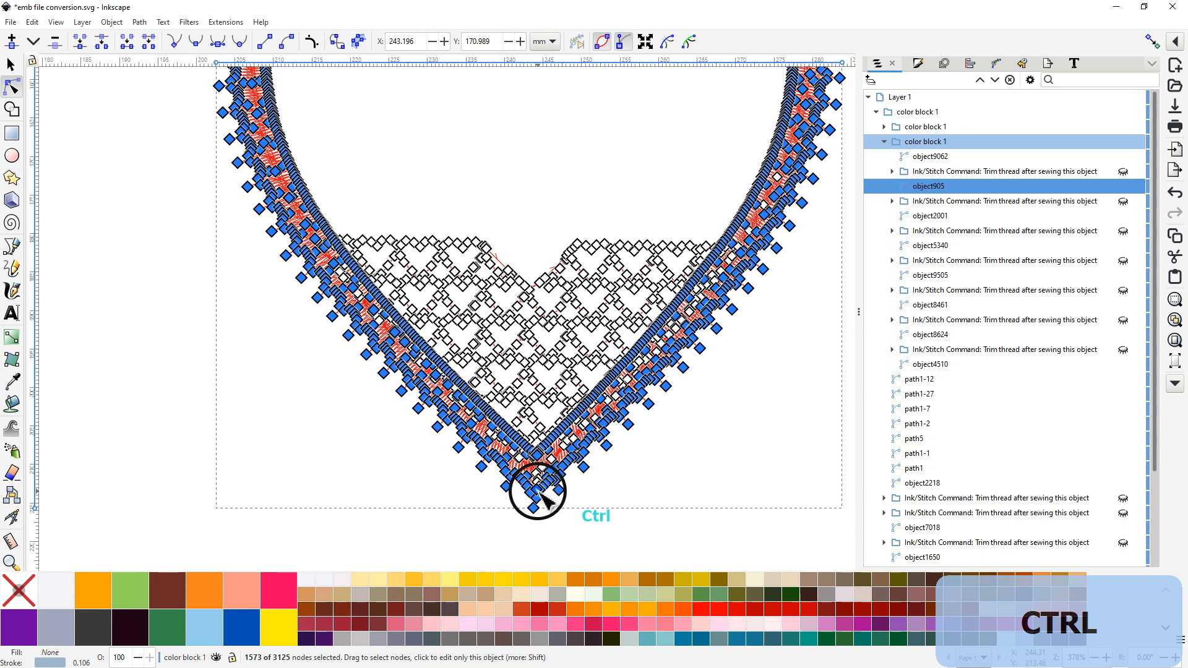
left_click(545, 498, "ctrl")
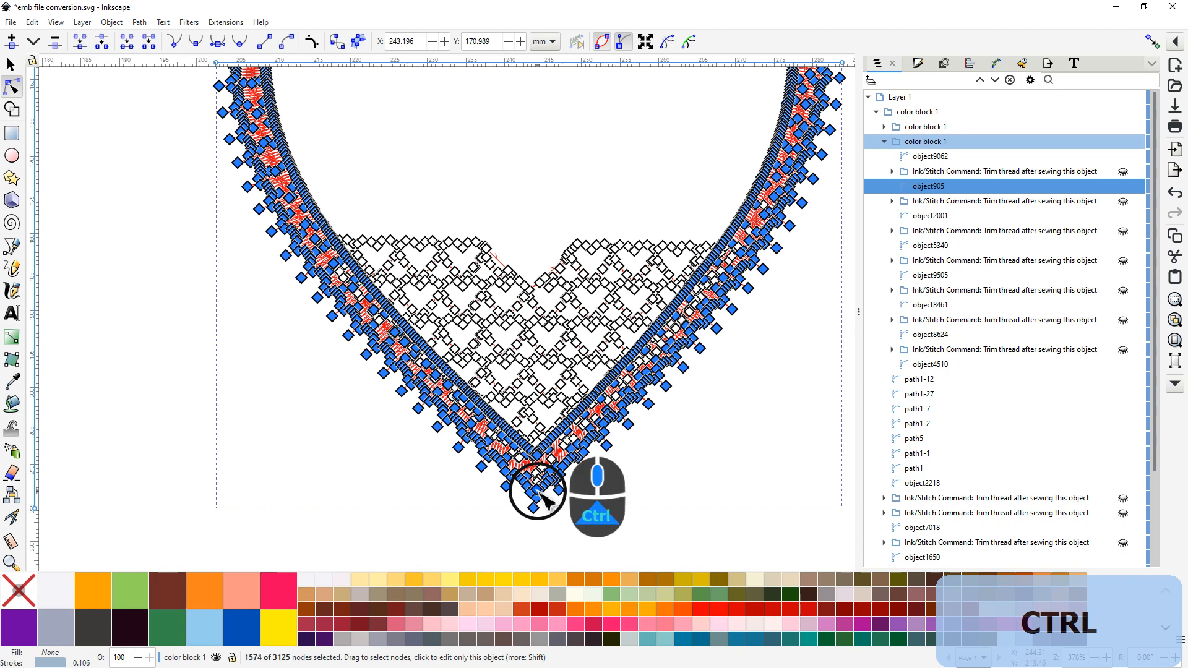
left_click(545, 498, "ctrl")
left_click(545, 498, "ctrl")
left_click(545, 498, "ctrl")
left_click(545, 498, "ctrl")
left_click(545, 498, "ctrl")
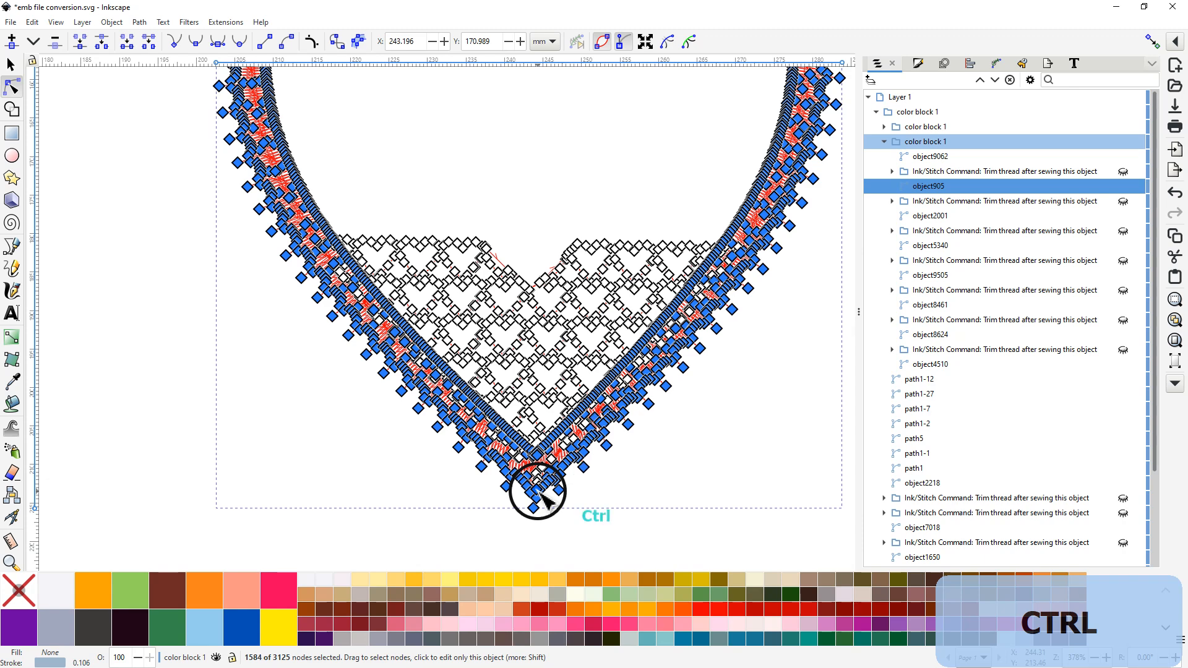
left_click(545, 498, "ctrl")
left_click(544, 498, "ctrl")
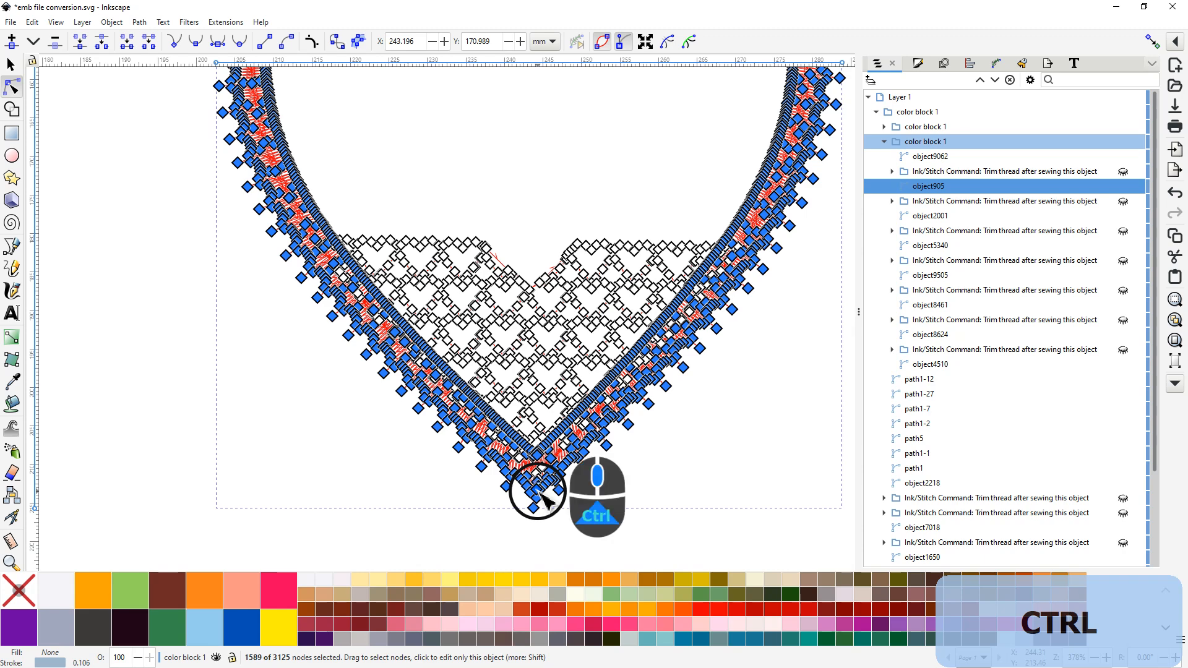
left_click(545, 499, "ctrl")
left_click(544, 498, "ctrl")
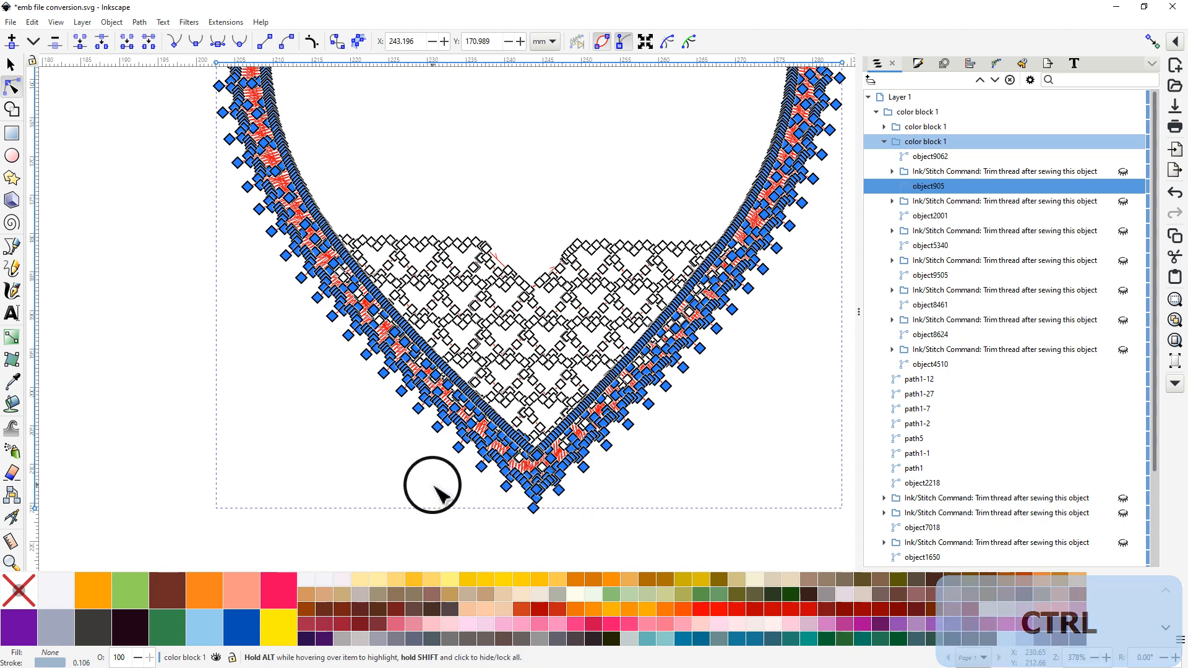
Step: Deselect the stray fill-pattern node just inside the heart's bottom tip and cut the selected border nodes out of the path
scroll(442, 492, "up", 2, "ctrl")
scroll(445, 493, "up", 1, "ctrl")
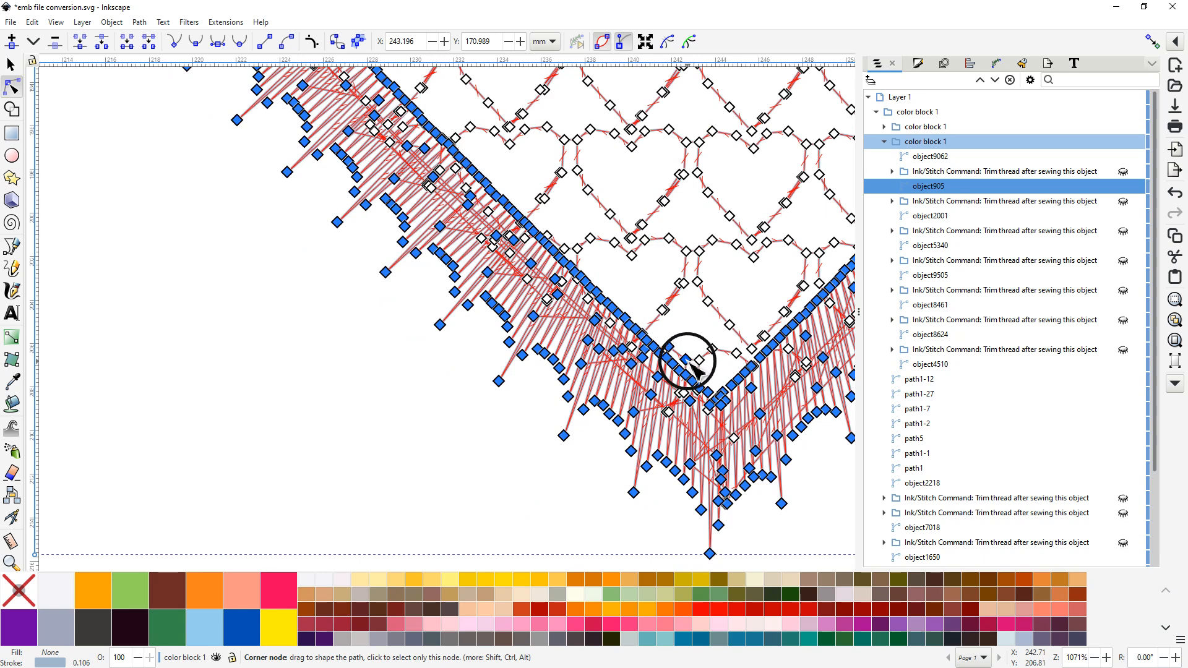
key("shift")
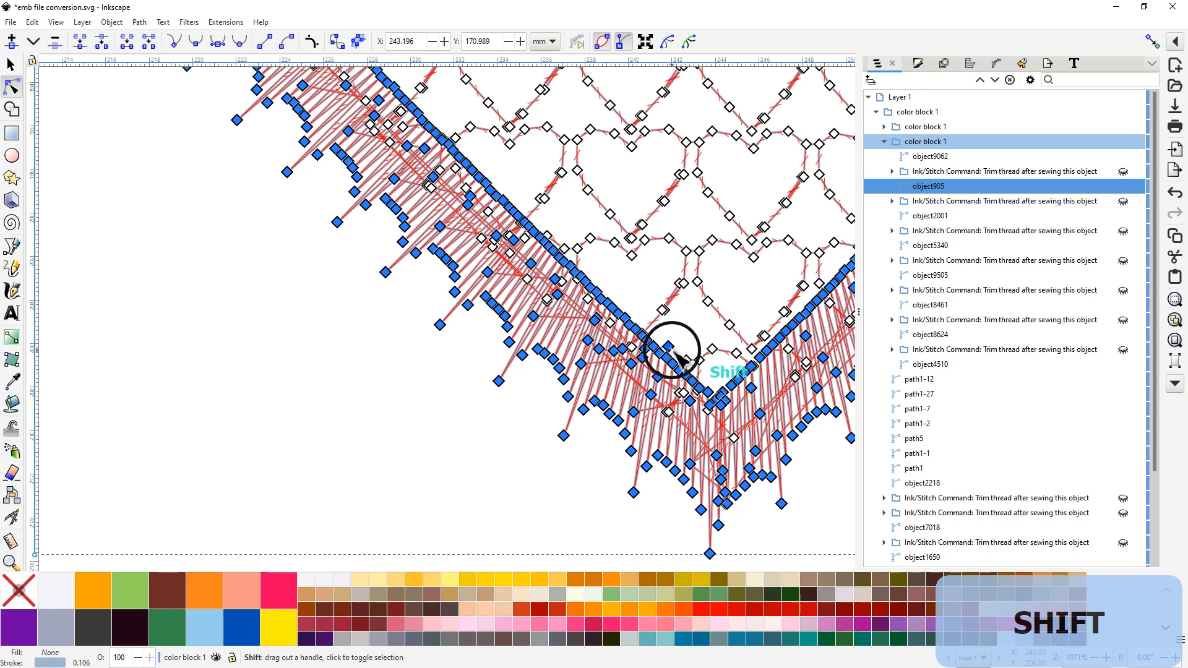
left_click(672, 349, "shift")
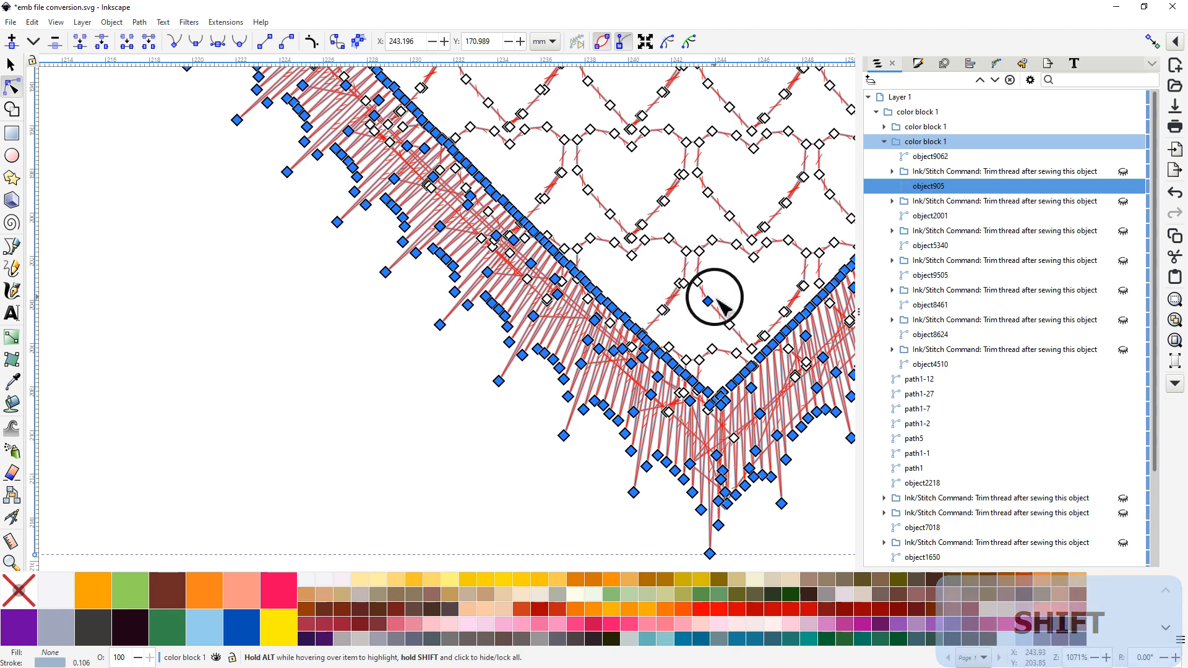
right_click(631, 324)
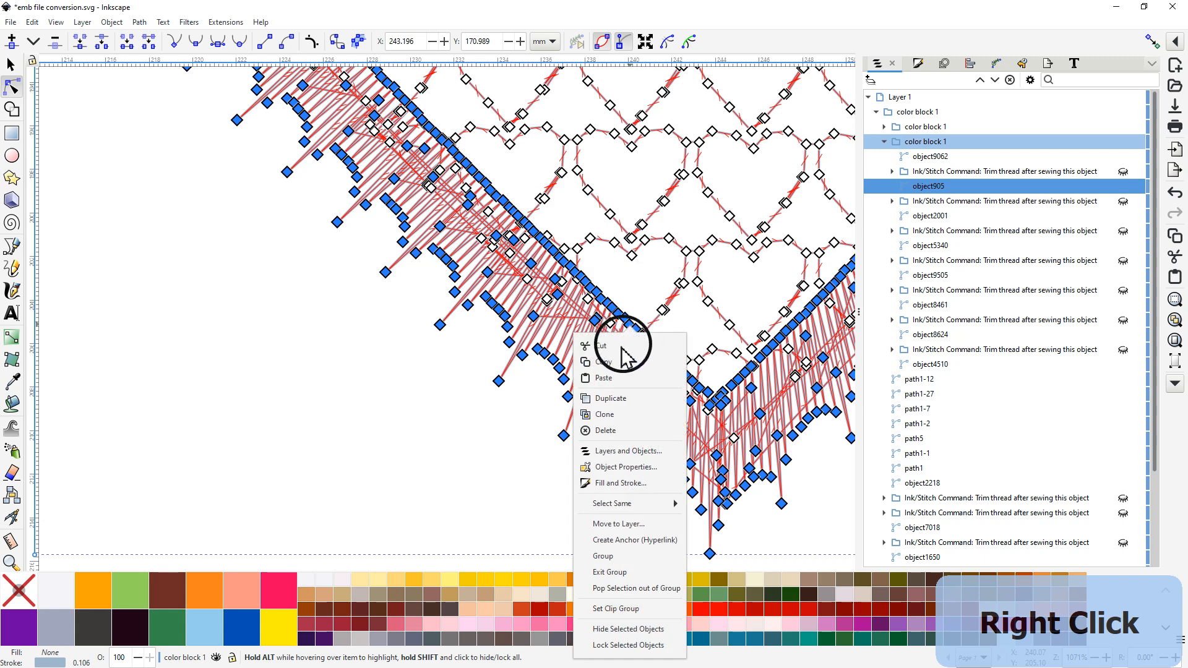
left_click(603, 346)
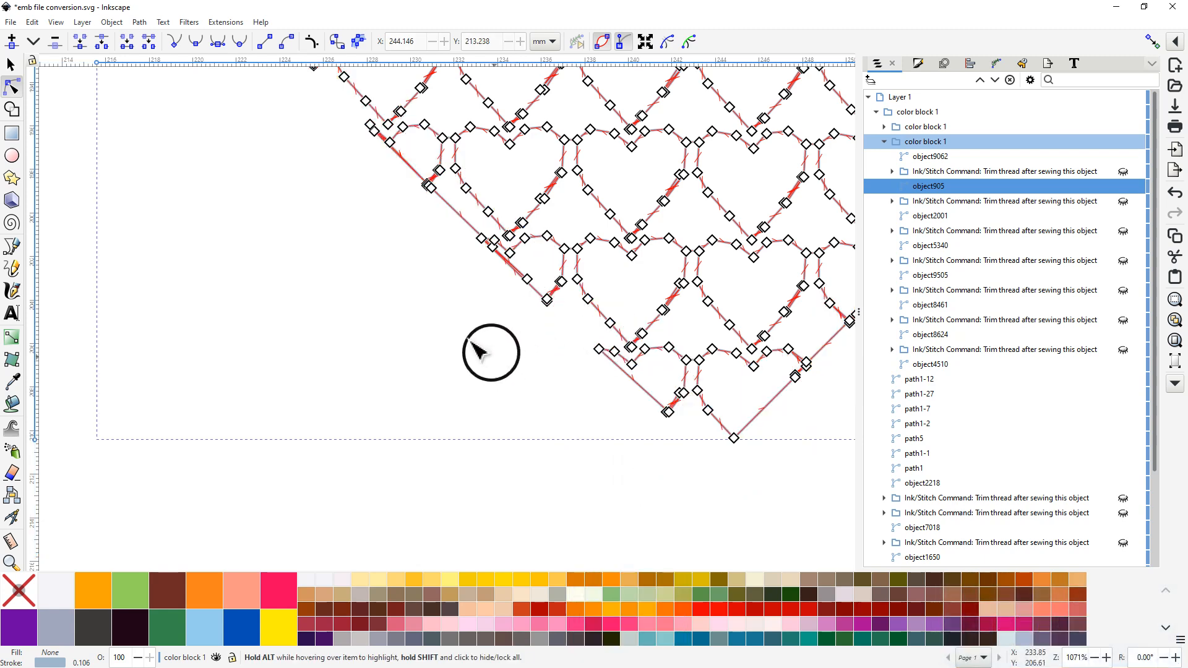
scroll(482, 349, "down", 6, "ctrl")
middle_click(477, 185)
left_click_drag(478, 186, 353, 485)
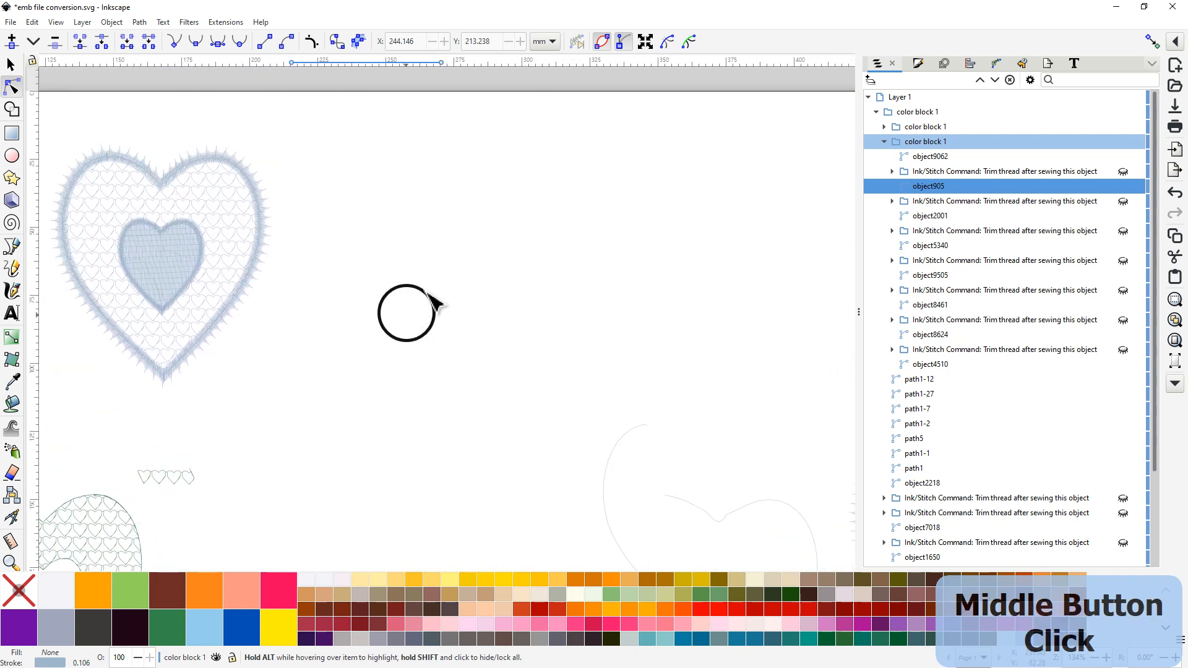
Step: Paste the cut border nodes as a separate path on the empty canvas beside the original fringed heart
left_click(466, 242)
right_click(464, 248)
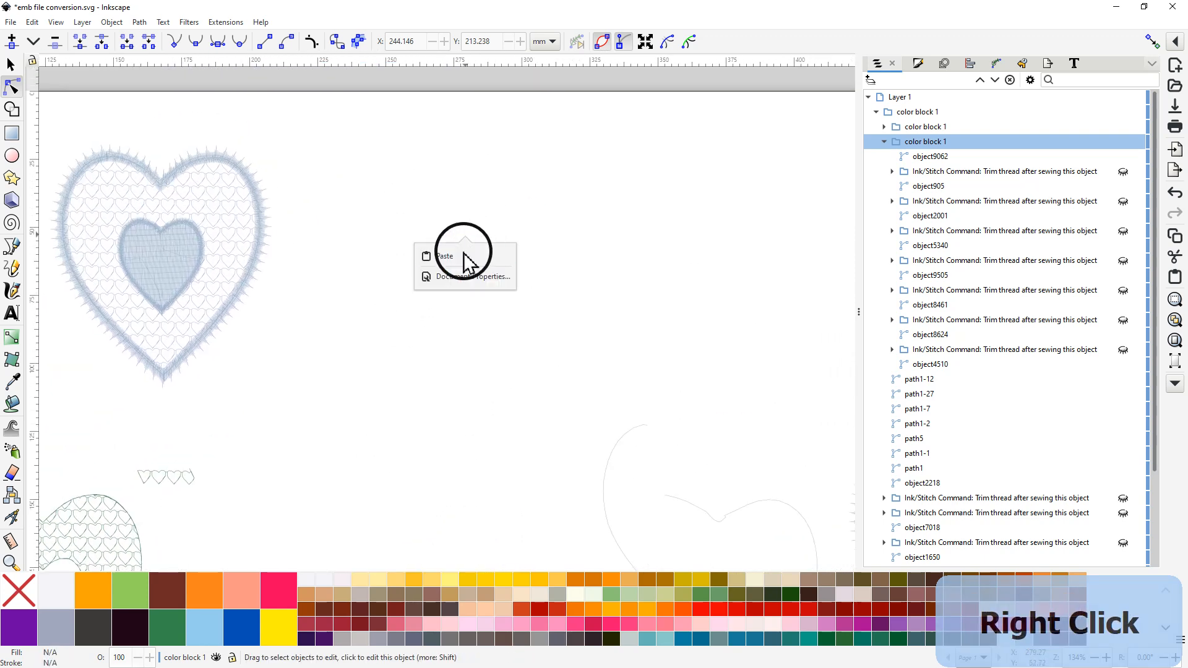
left_click(465, 256)
left_click(464, 306)
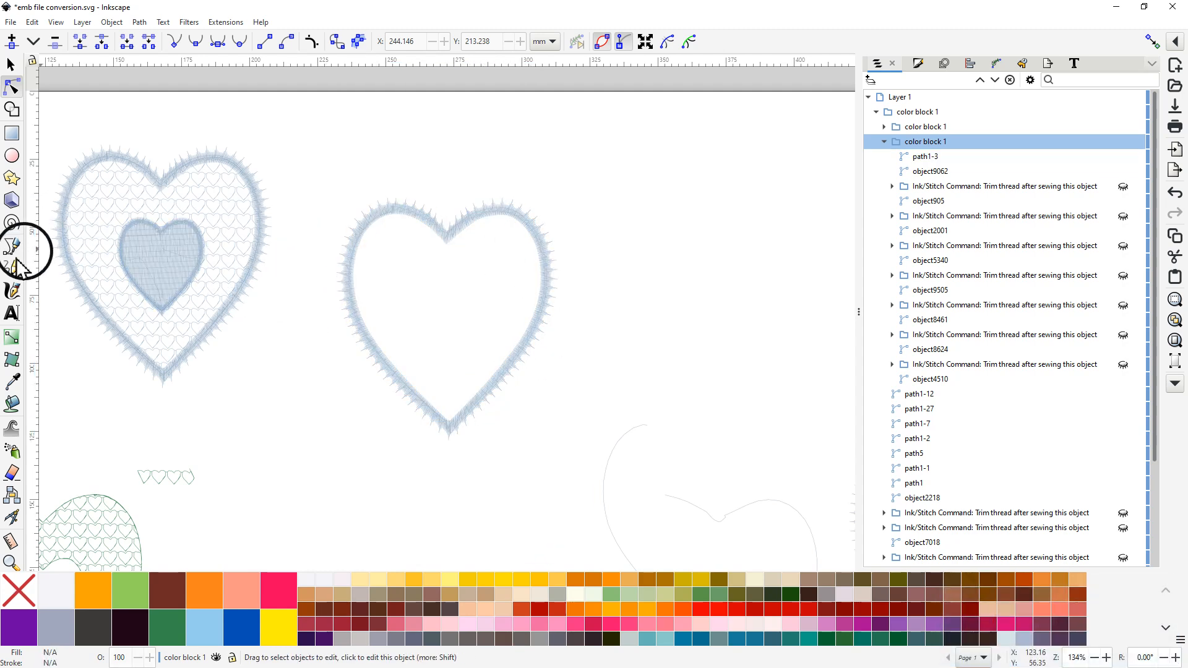
Step: Select the pasted fringed border and set its stroke colour to Medium Sapphire 61425
middle_click(97, 597)
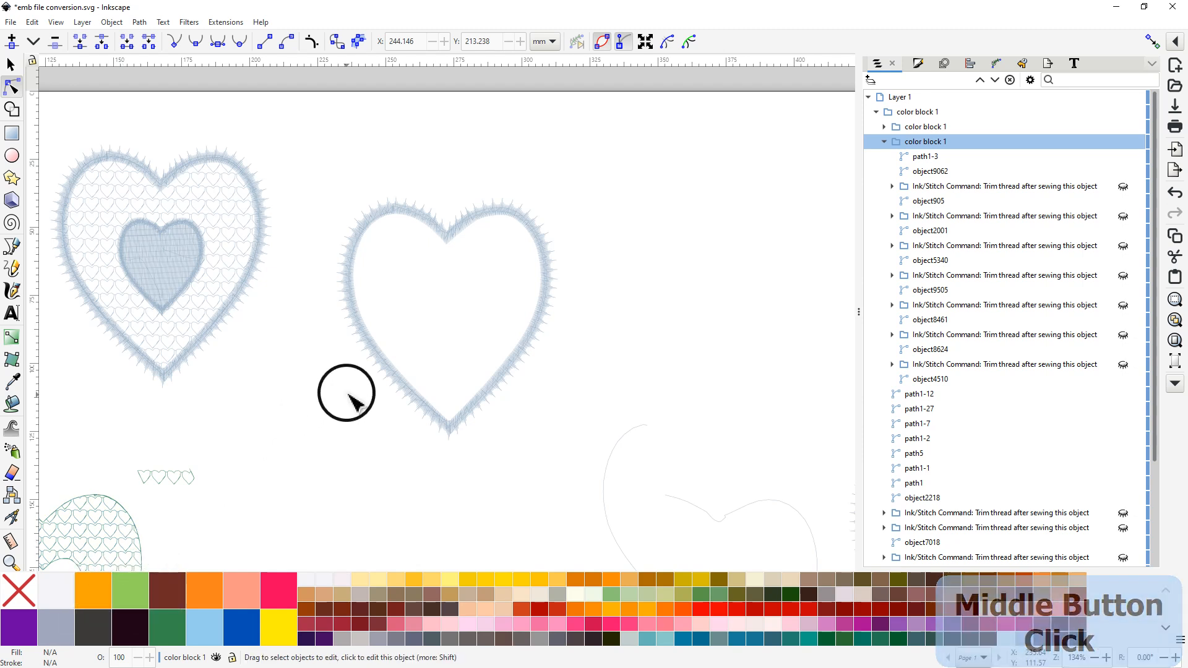
scroll(492, 338, "down", 1)
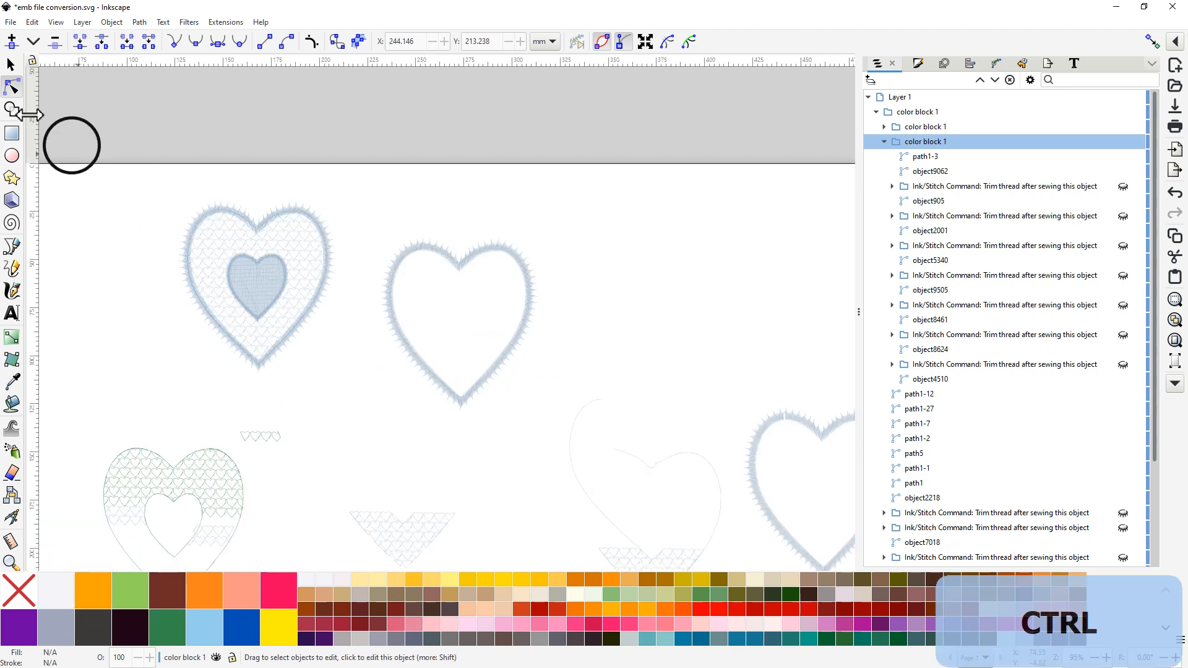
left_click(11, 65)
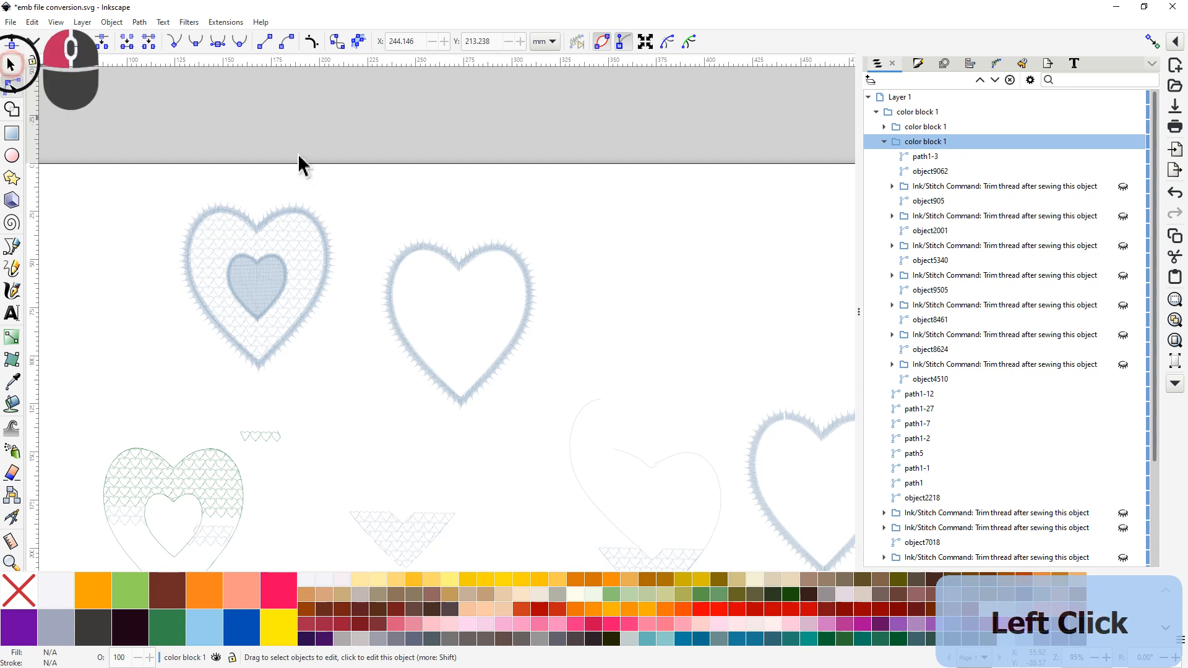
left_click(447, 263)
middle_click(204, 590)
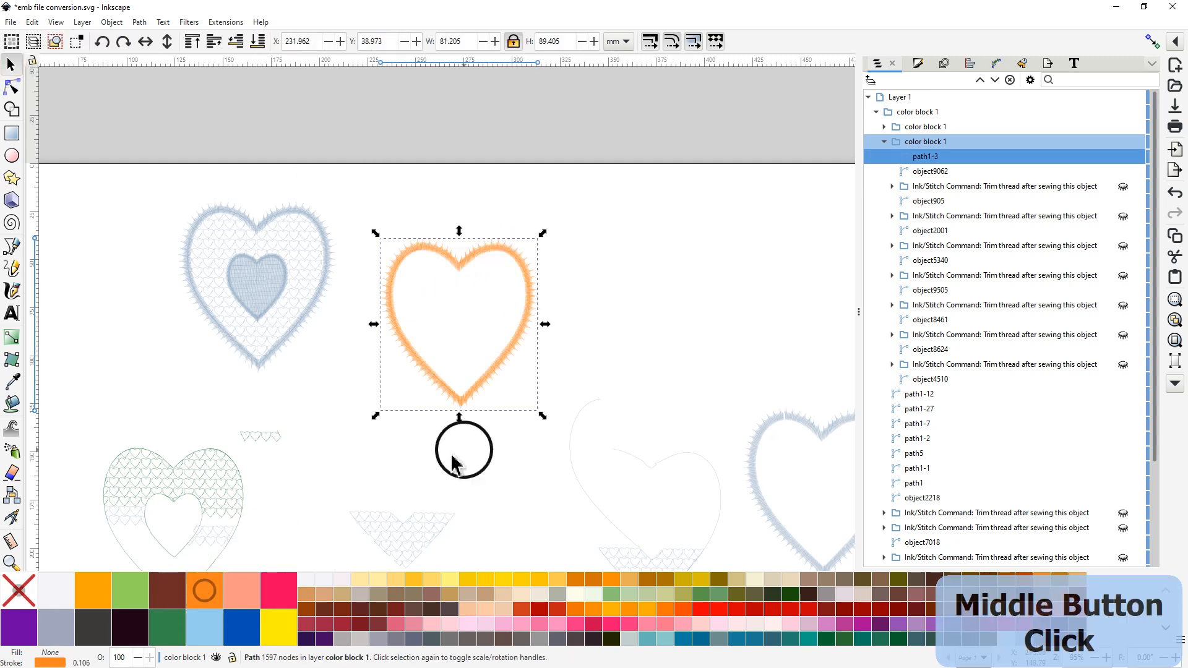
middle_click(279, 591)
middle_click(243, 630)
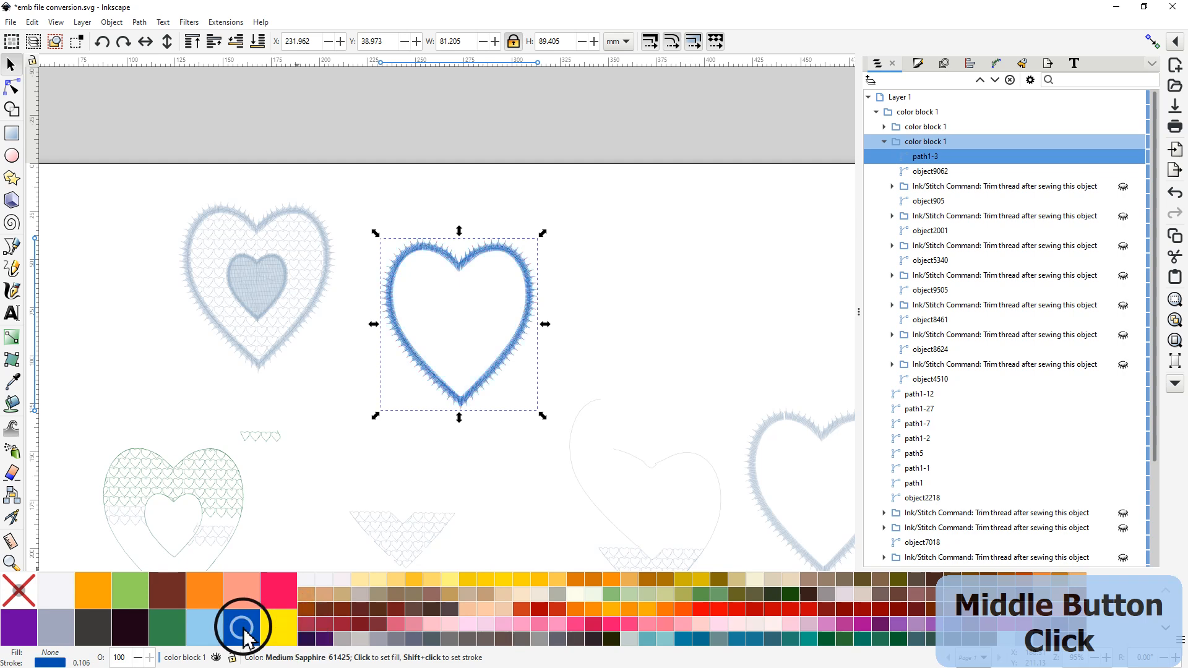
Step: Move the loose V-shaped piece of small-heart pattern into the green heart outline and align it with the bottom tip
scroll(420, 504, "down", 5)
scroll(431, 498, "down", 2)
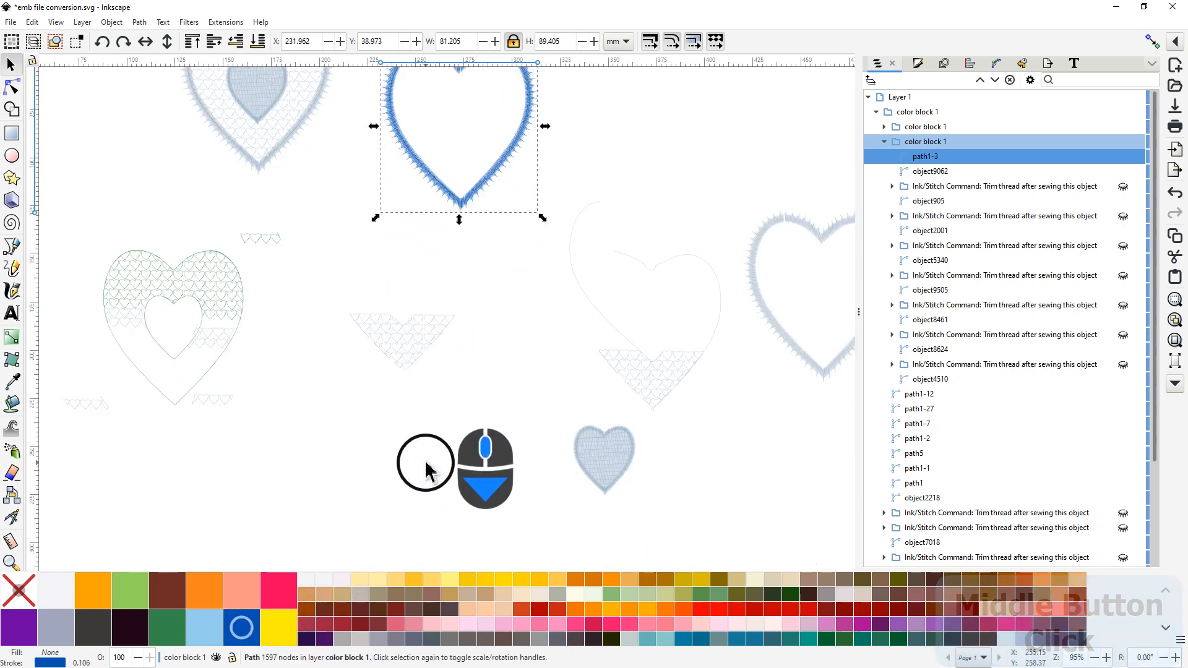
scroll(484, 425, "down", 3)
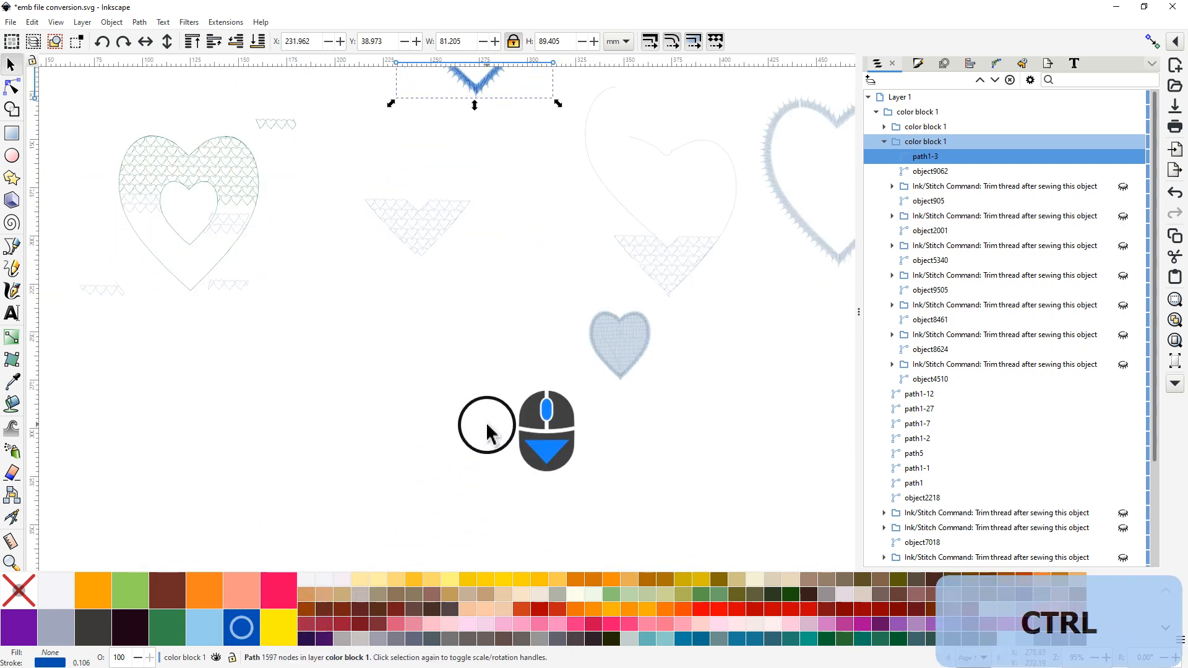
left_click(427, 229)
left_click_drag(427, 232, 192, 267)
scroll(180, 263, "up", 4, "ctrl")
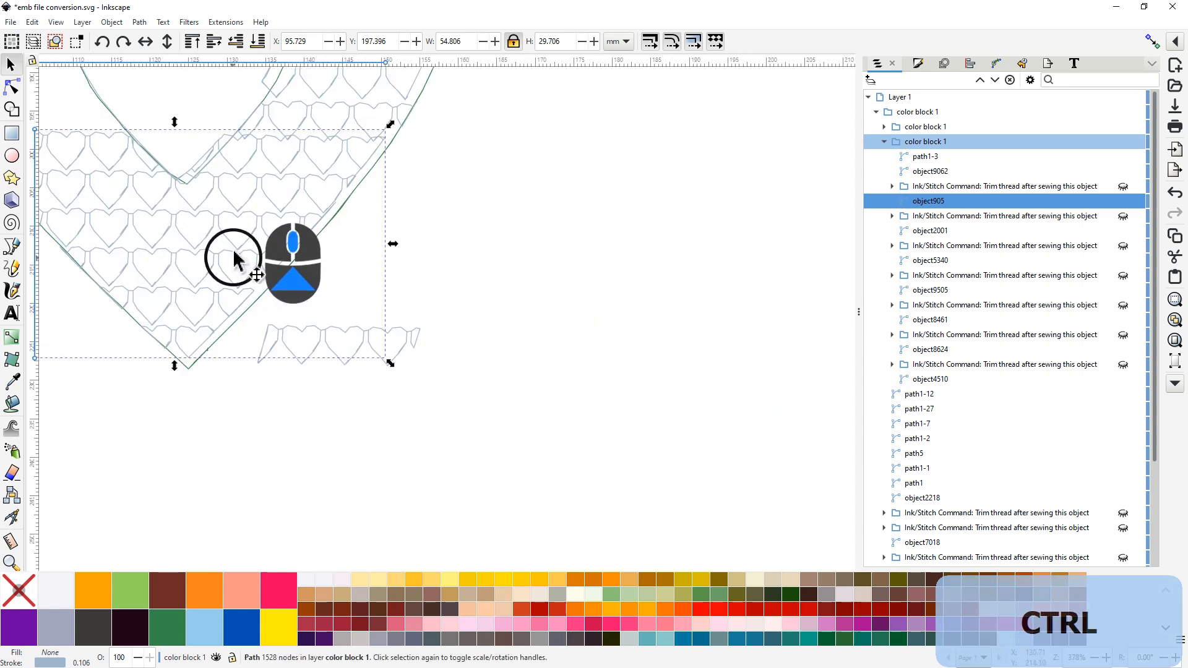
left_click_drag(227, 241, 235, 247)
Step: Fit the loose strip of small hearts from beside the bottom tip into the gap on the heart's right side
left_click_drag(332, 336, 191, 103)
middle_click(442, 298)
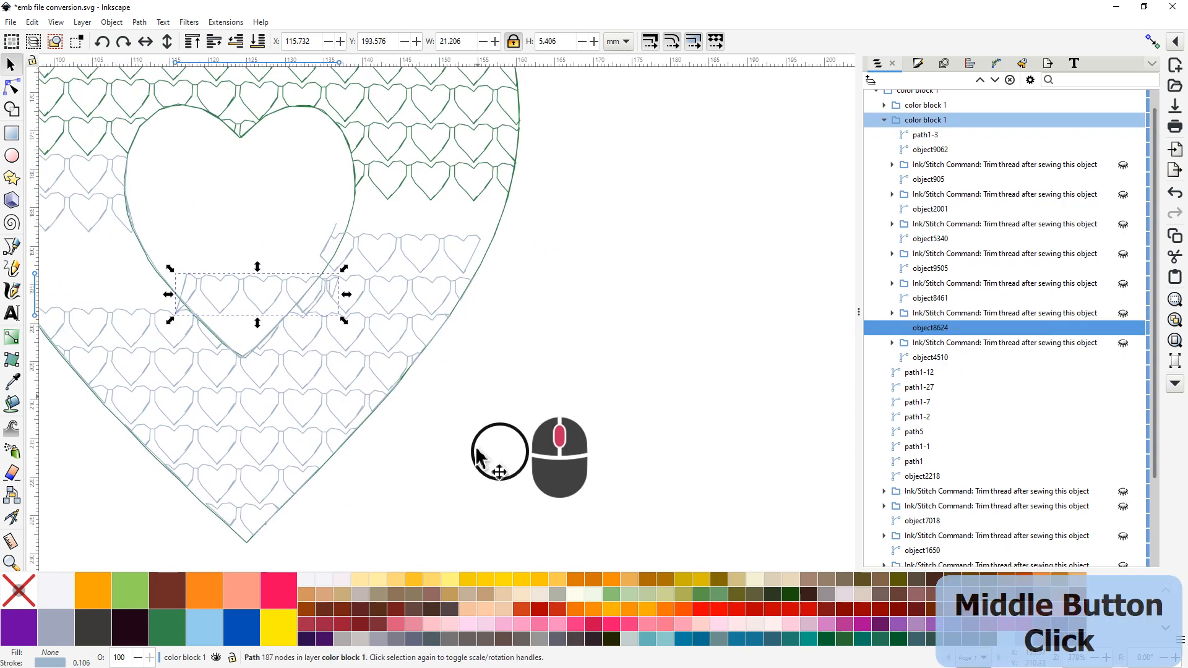
left_click_drag(251, 396, 421, 328)
left_click_drag(417, 393, 436, 393)
left_click_drag(384, 480, 670, 417)
scroll(233, 397, "down", 4, "ctrl")
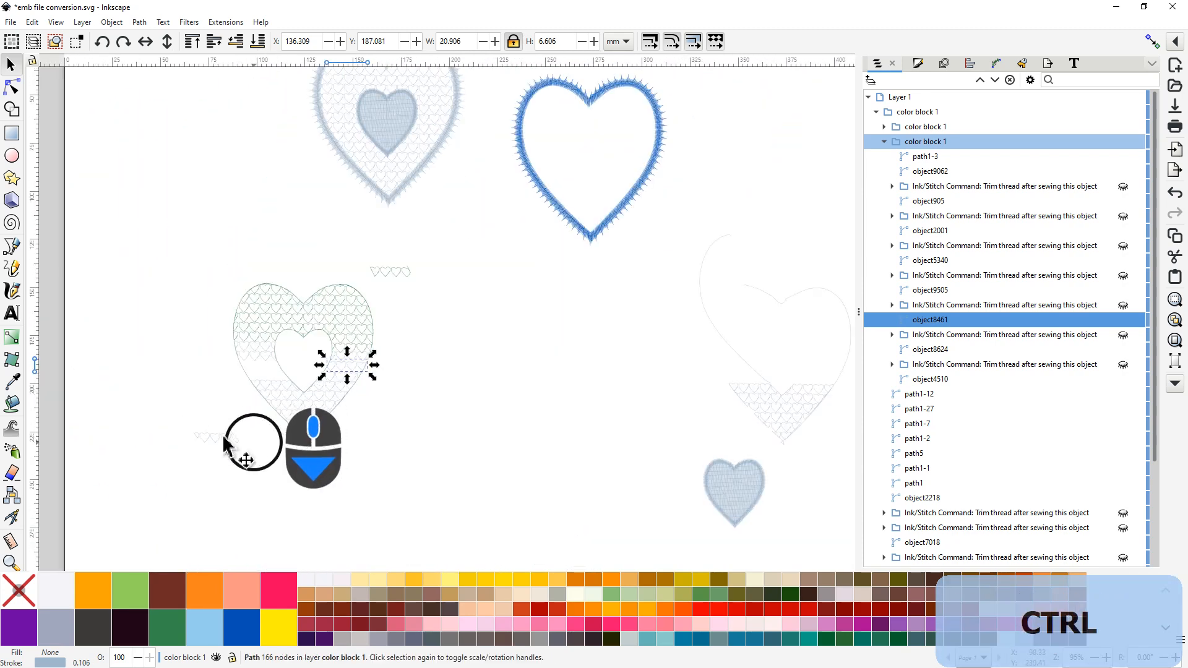
Step: Move the two remaining loose strips of small hearts into the gaps on the left side of the pattern heart
left_click_drag(215, 445, 263, 366)
left_click(403, 507)
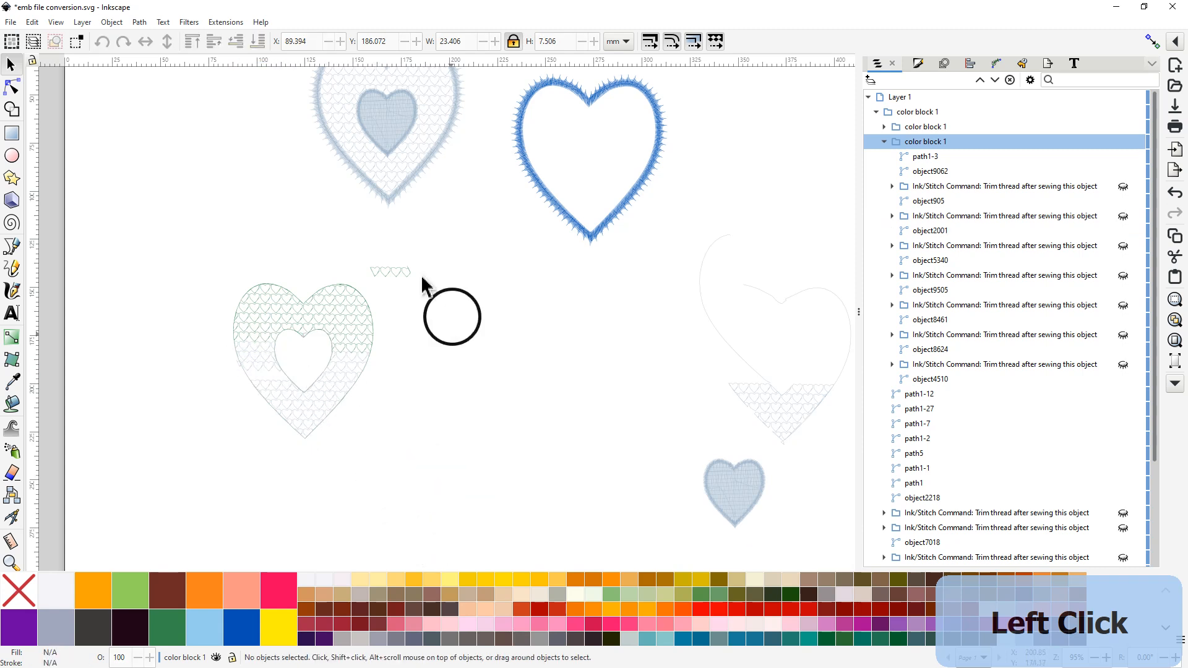
left_click_drag(394, 271, 274, 383)
Step: Select all seven pieces of the reassembled small-heart pattern and give them a purple stroke with no fill
left_click(159, 233)
left_click_drag(157, 231, 433, 503)
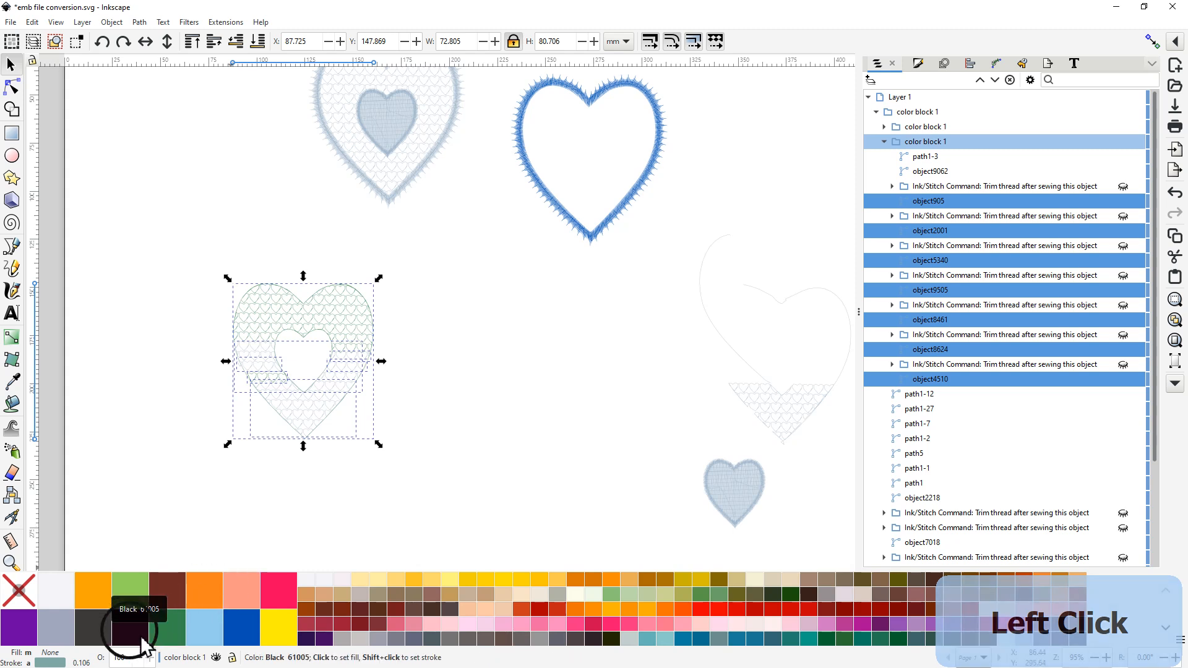
left_click(205, 594)
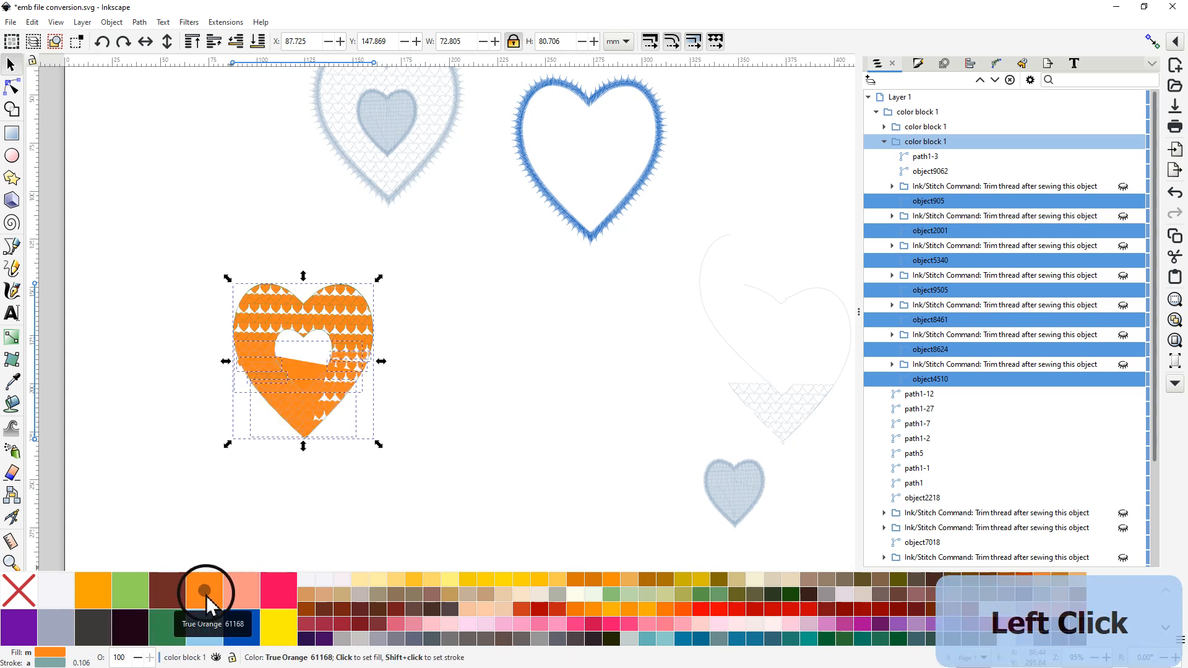
middle_click(22, 598)
left_click(26, 599)
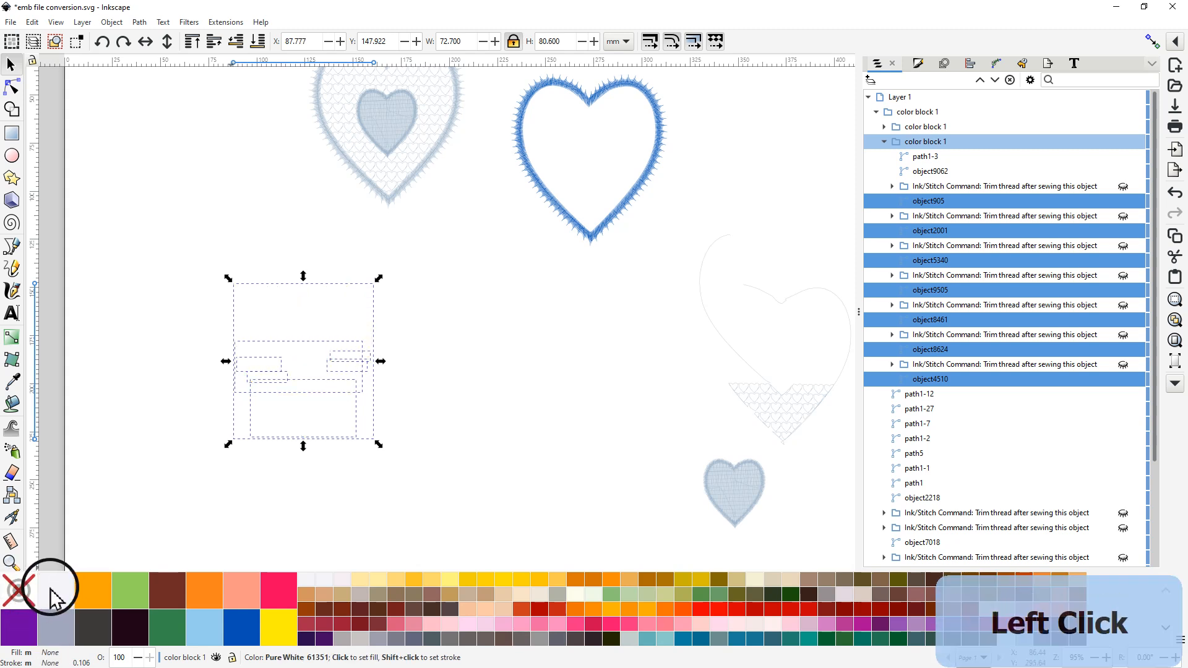
middle_click(206, 599)
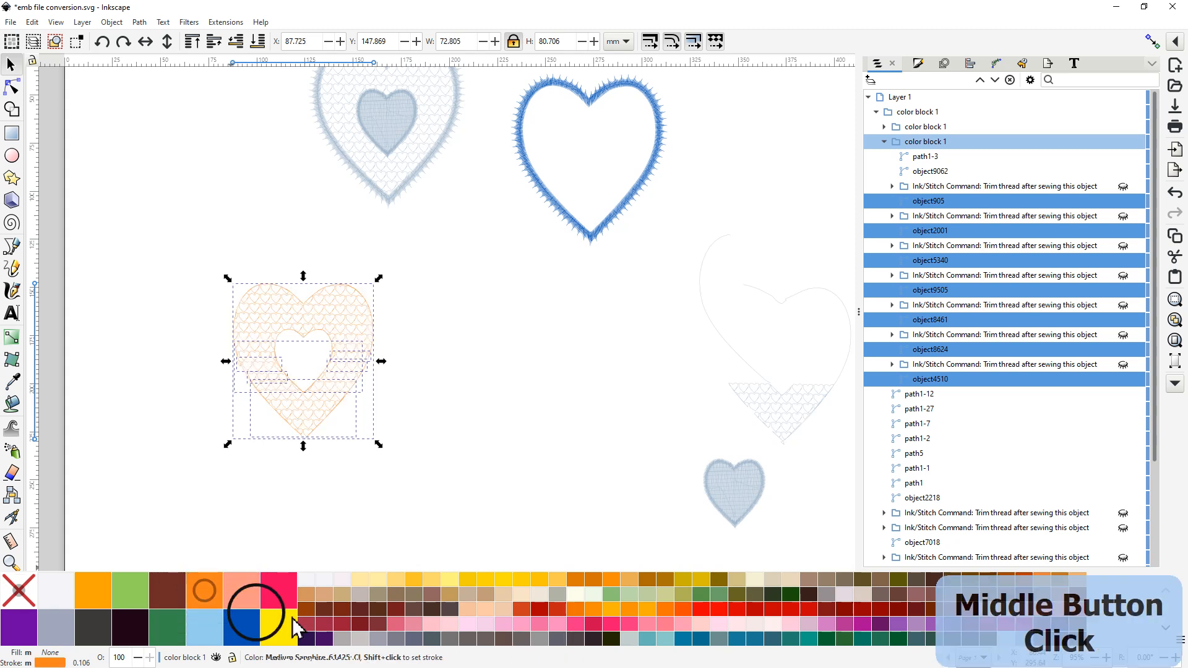
middle_click(284, 595)
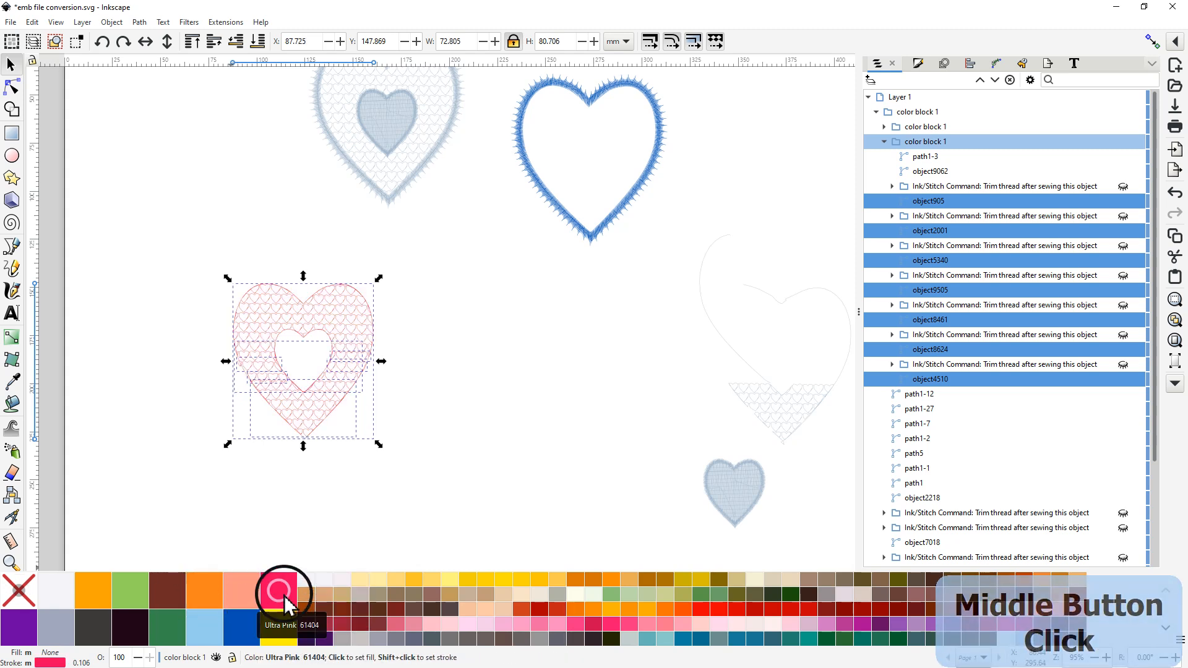
middle_click(284, 637)
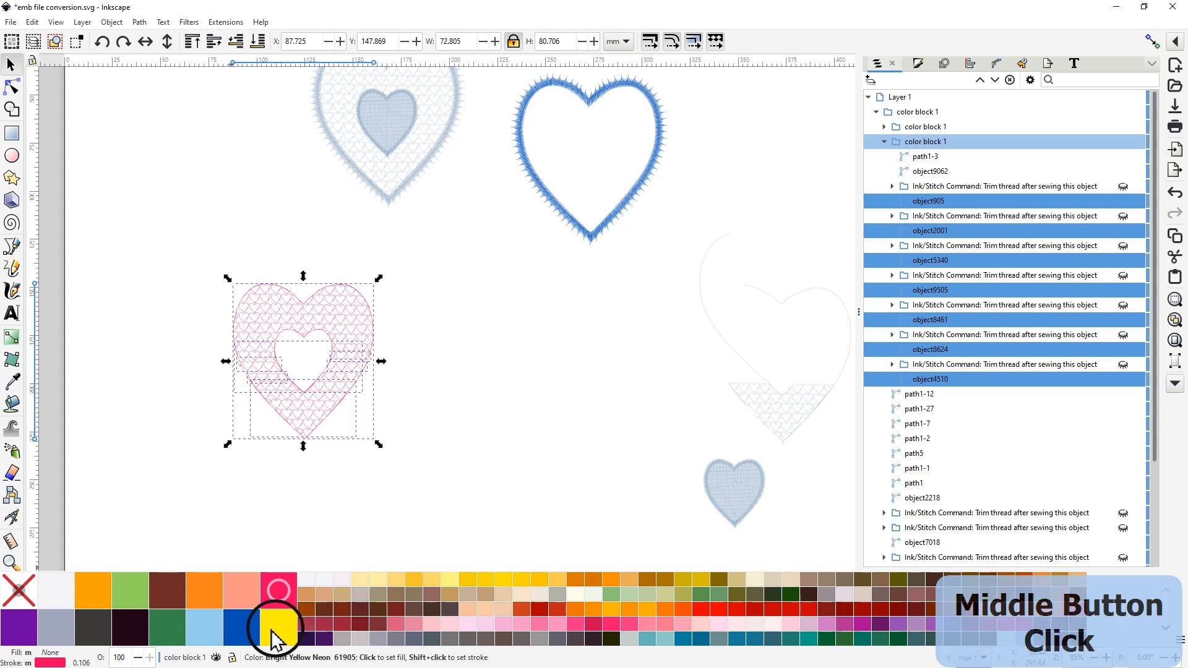
middle_click(23, 630)
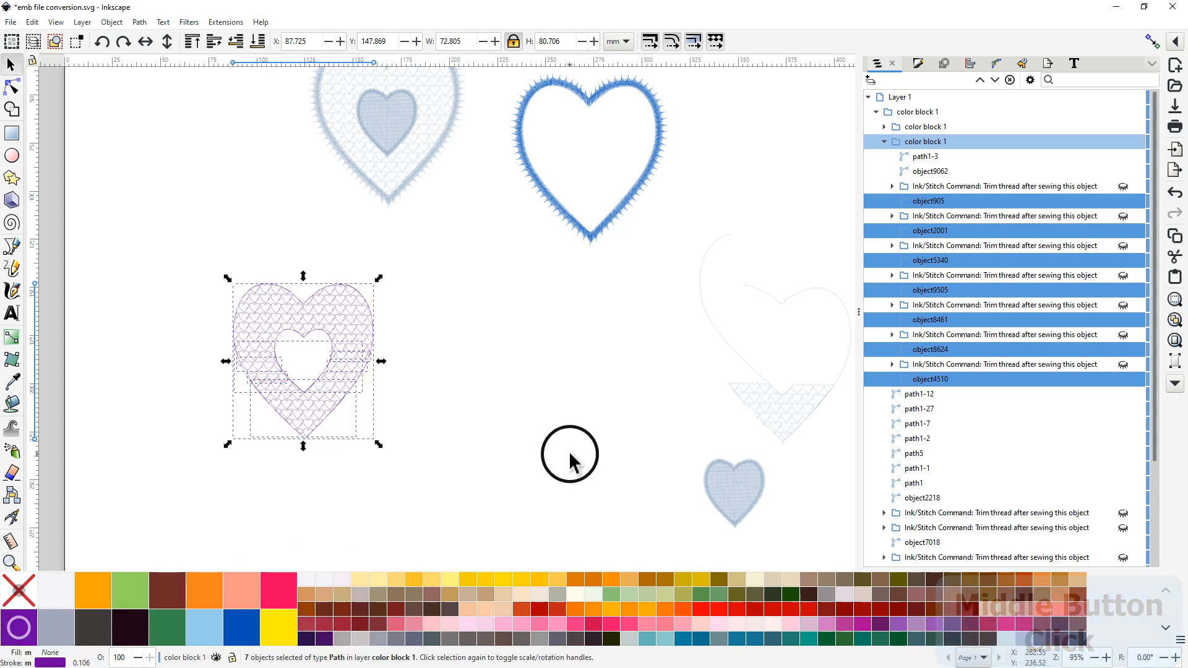
key("ctrl")
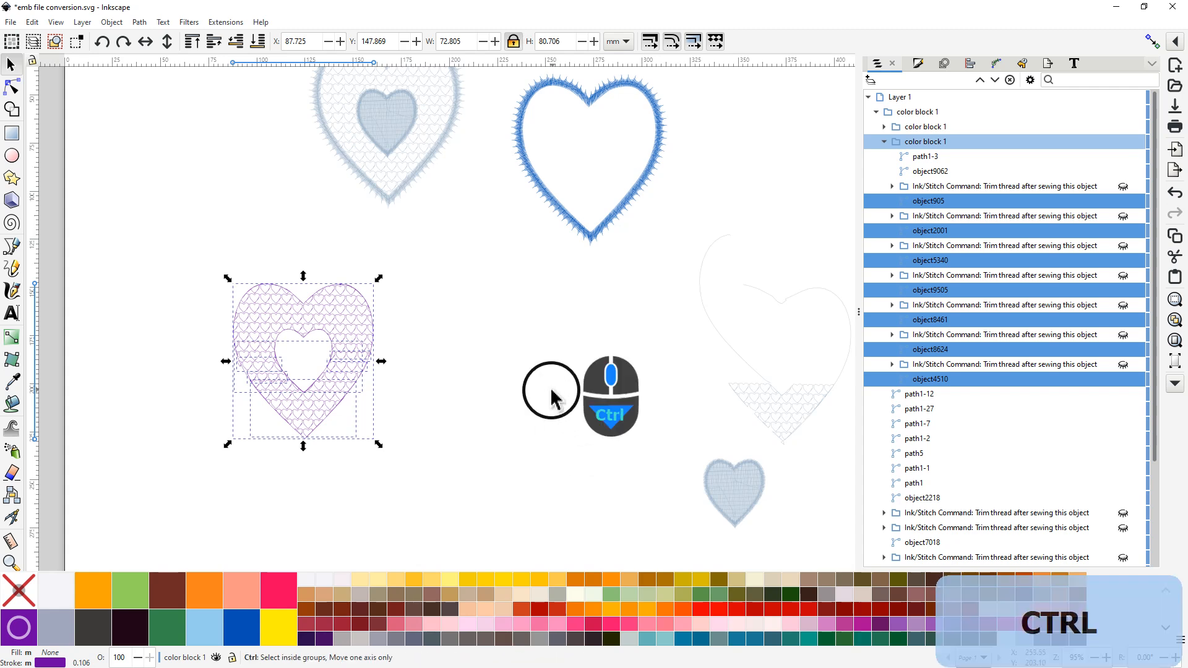
scroll(554, 396, "down", 2)
middle_click(544, 387)
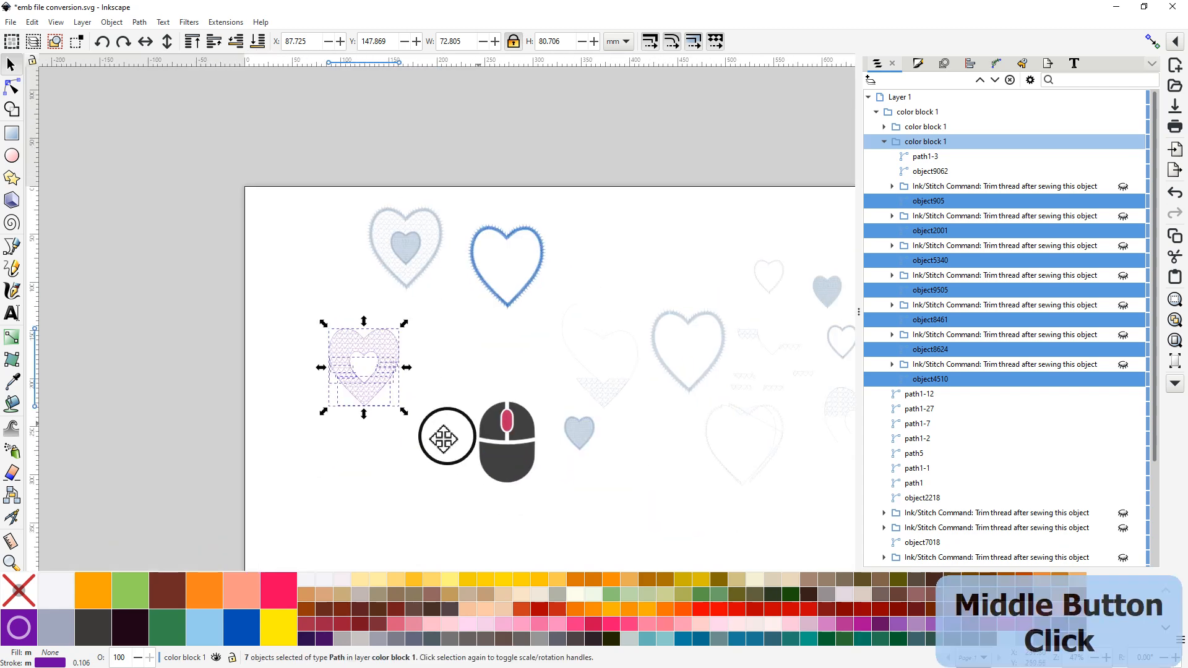
left_click_drag(448, 436, 440, 440)
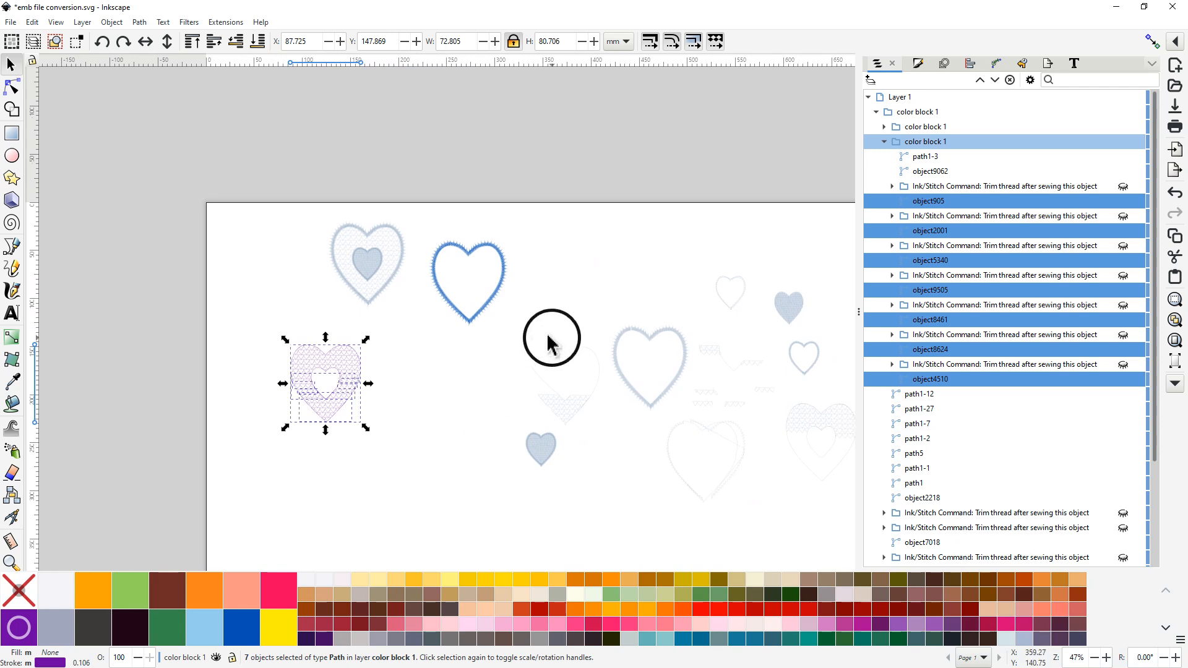
left_click_drag(602, 281, 474, 184)
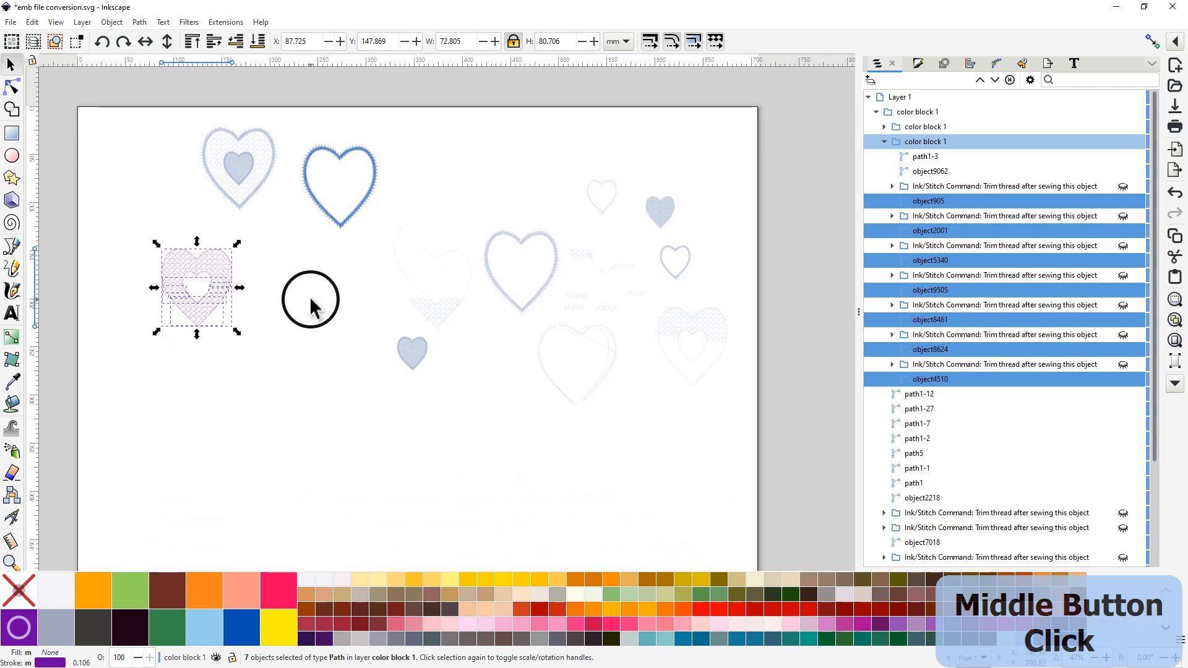